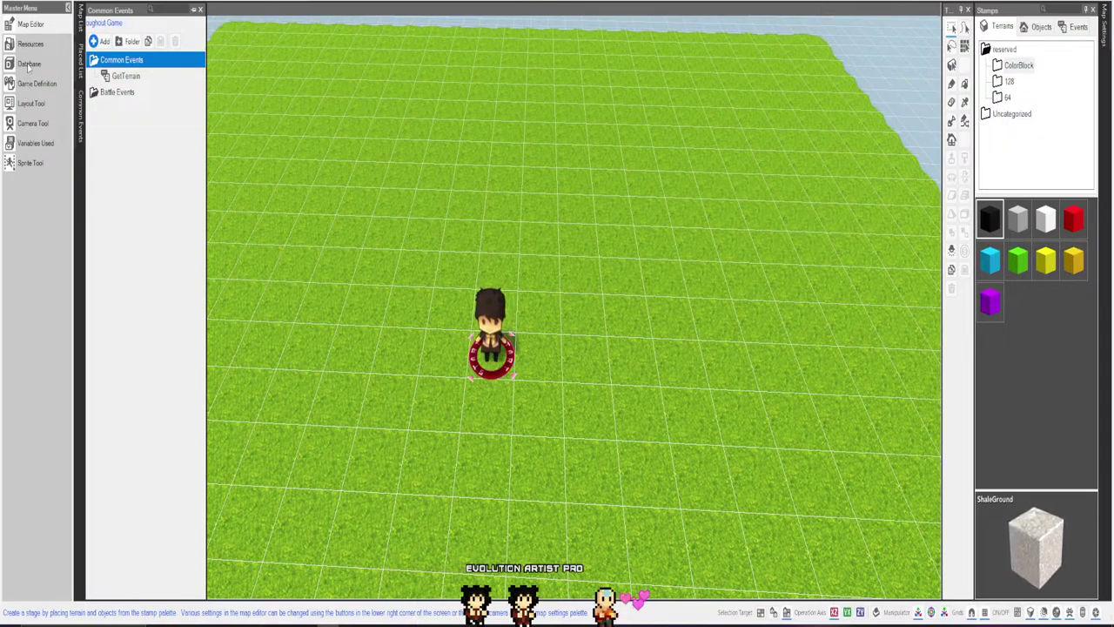
In the Layout Tool's Free Layout for Events screen, delete all the Crafting HUD layouts, keeping only the attention layout.
click(36, 104)
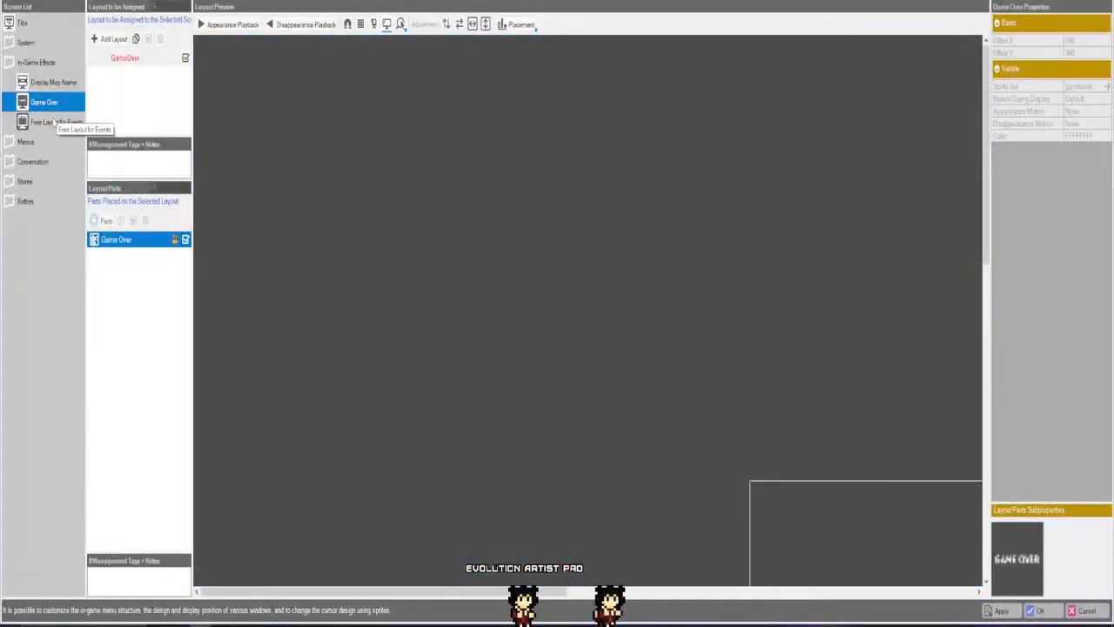
click(53, 122)
click(139, 58)
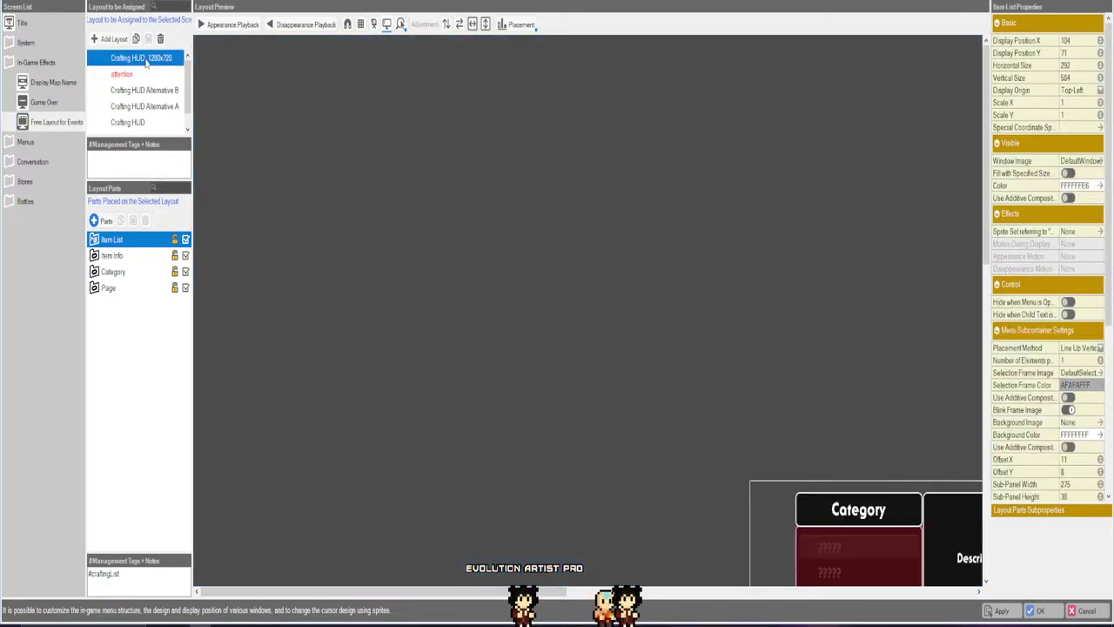
click(160, 39)
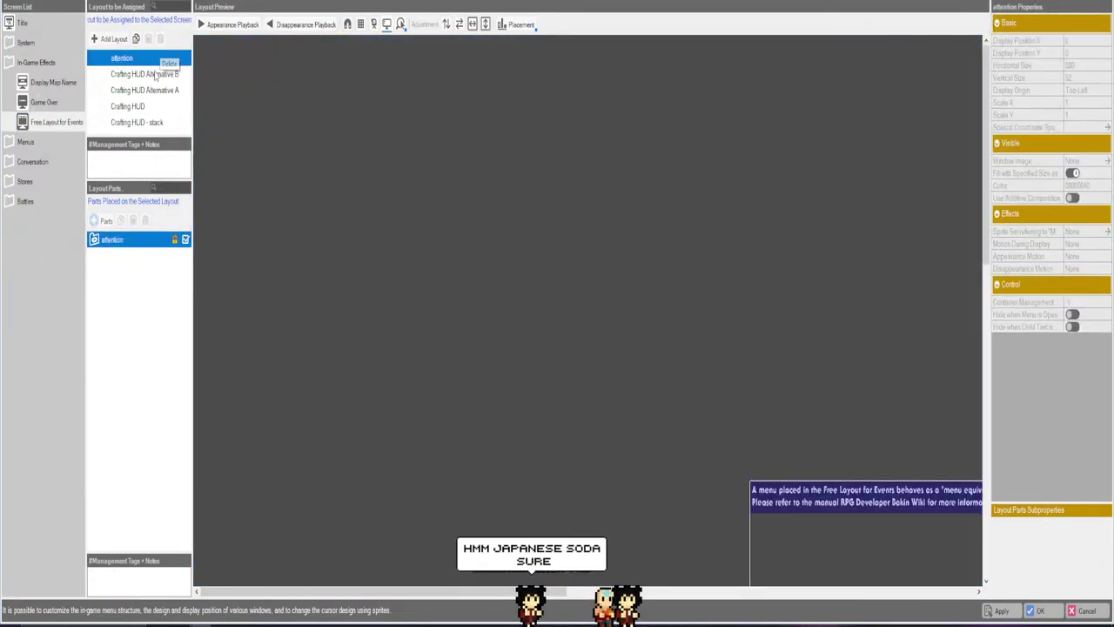
click(139, 74)
click(160, 39)
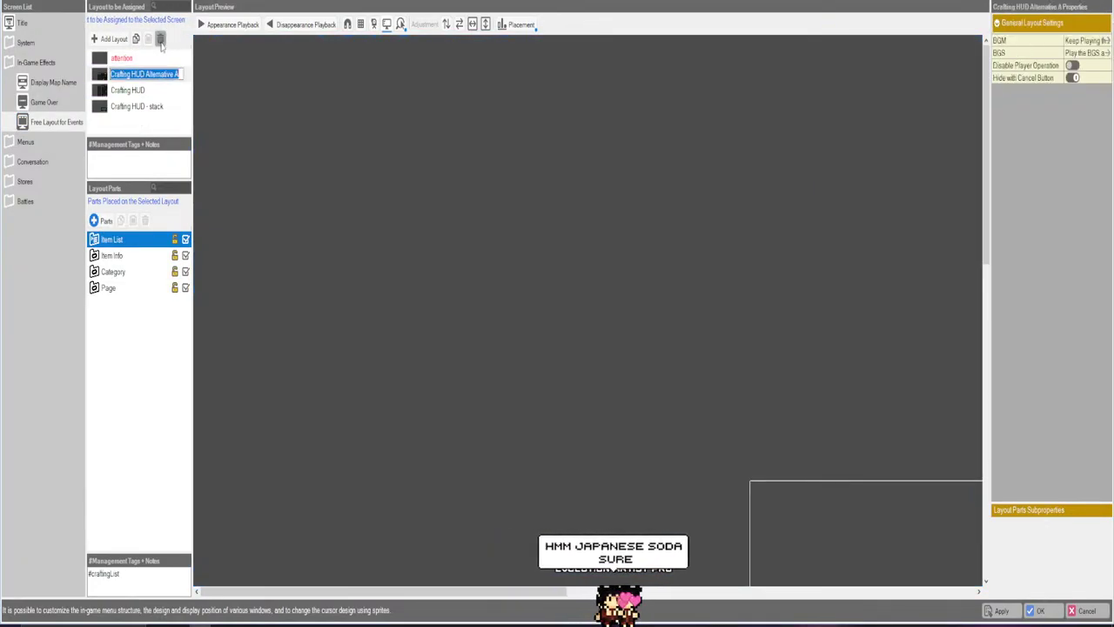
click(160, 39)
click(160, 40)
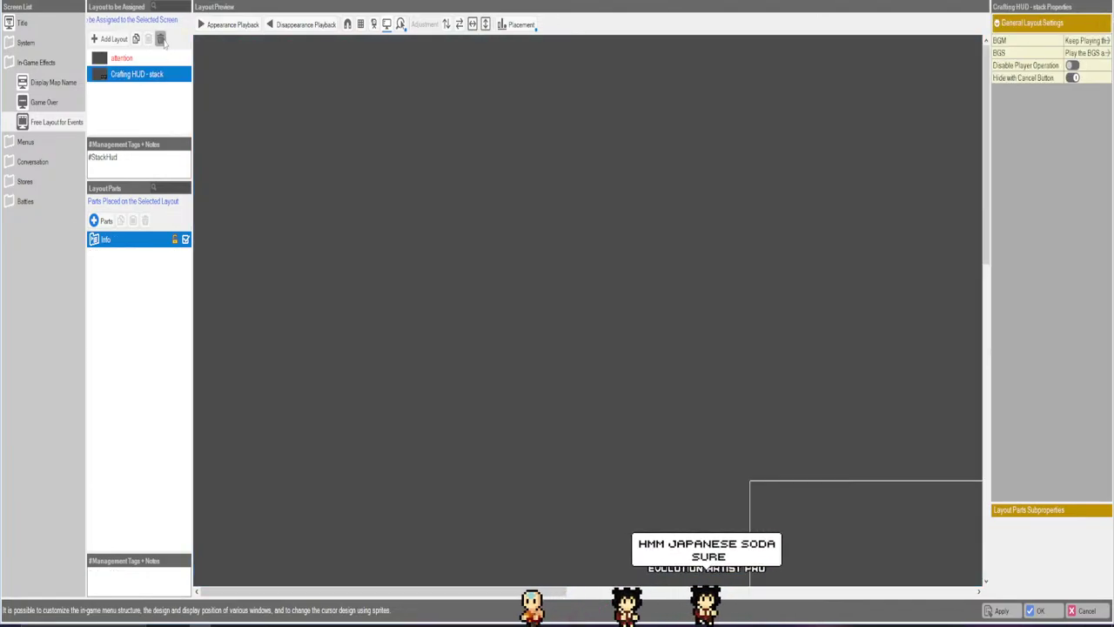
click(160, 39)
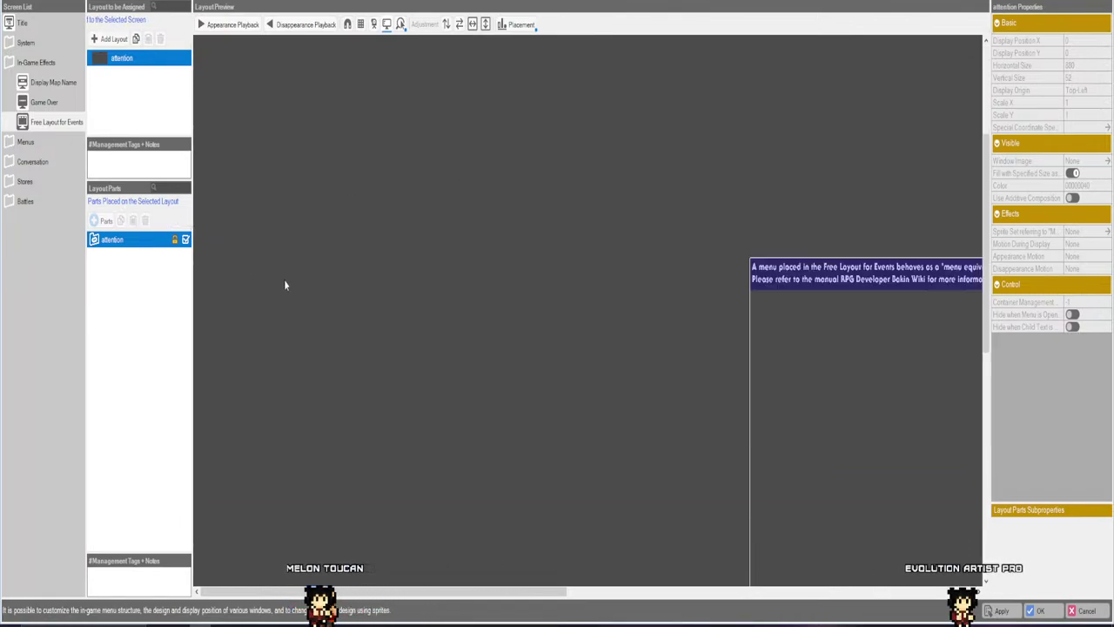
Add a new layout named HUD to the Free Layout for Events screen.
drag(335, 591, 531, 585)
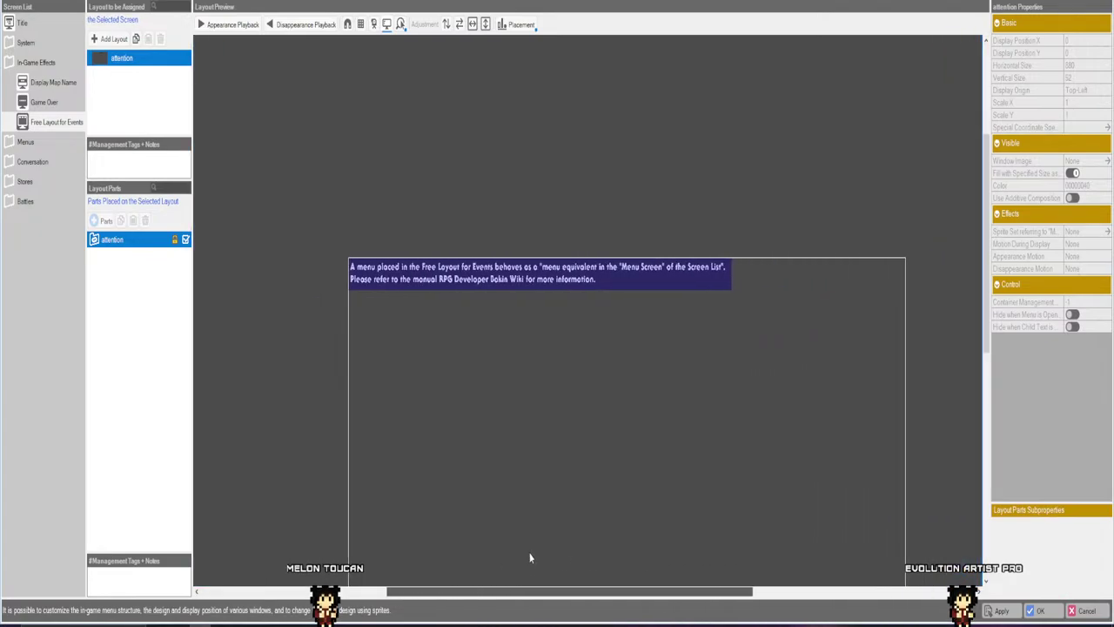
scroll(321, 406, down, 3)
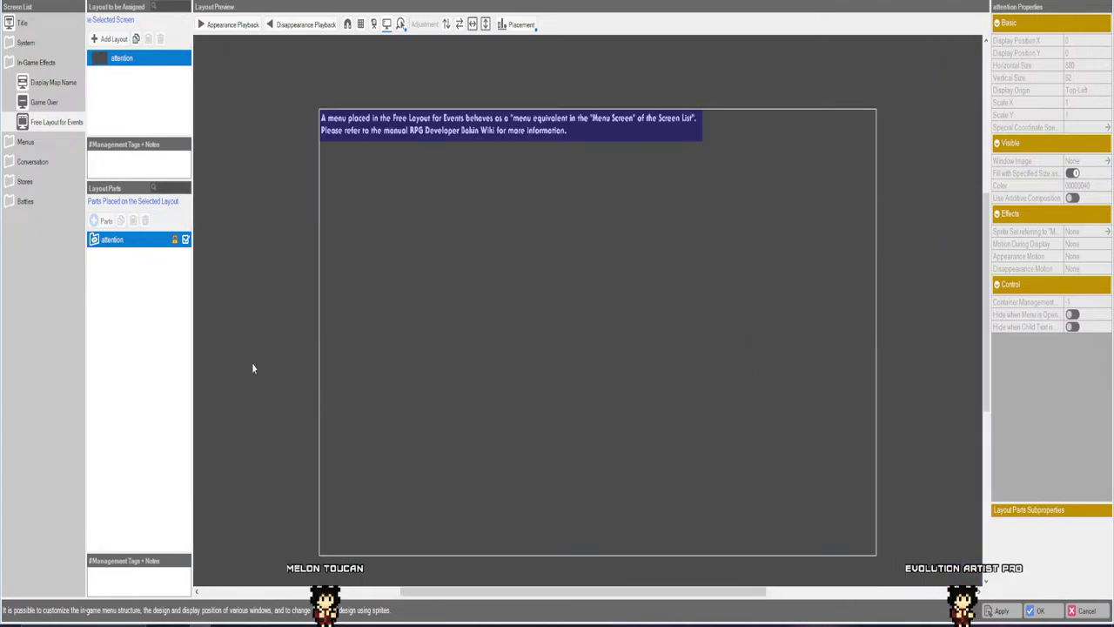
click(108, 39)
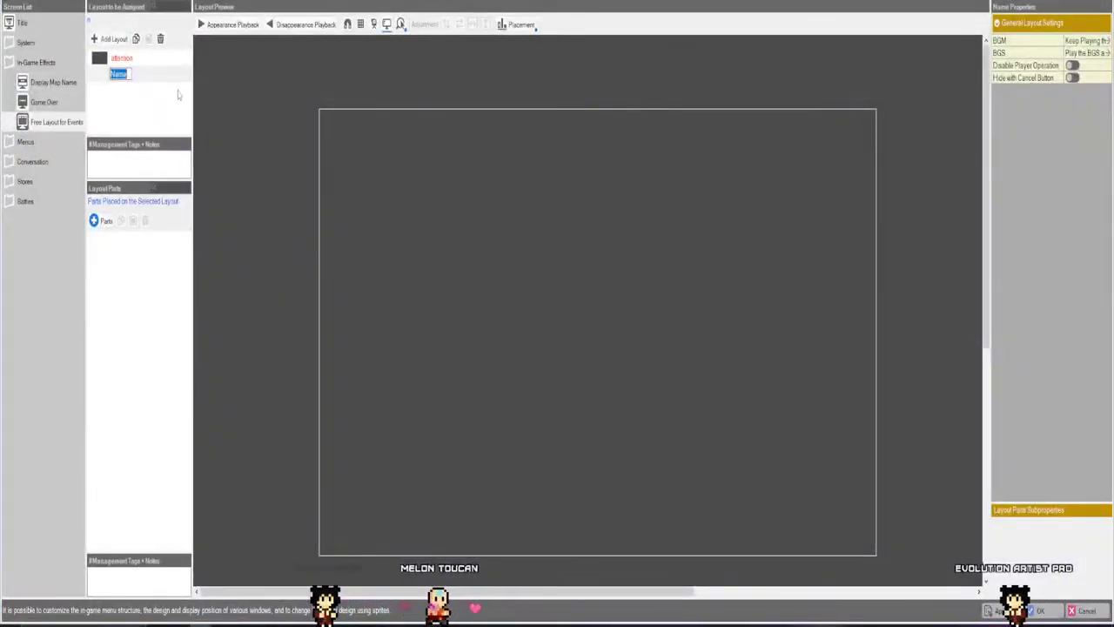
text(HUD)
key(Return)
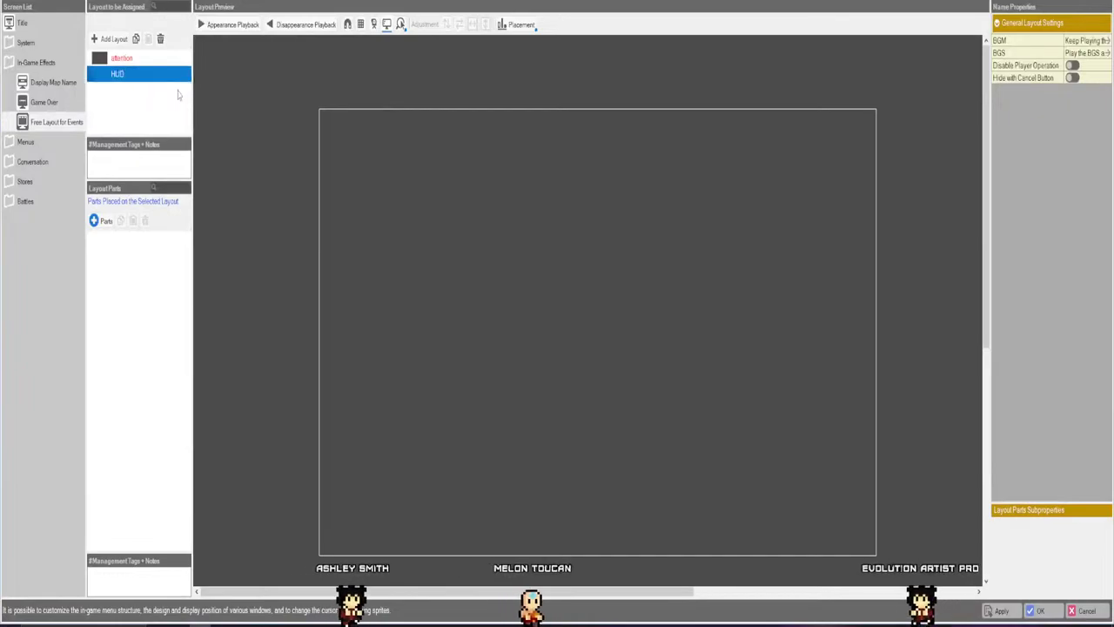
Add a Container for Rendering to the HUD layout and move it to about X 334, Y 336.
click(101, 220)
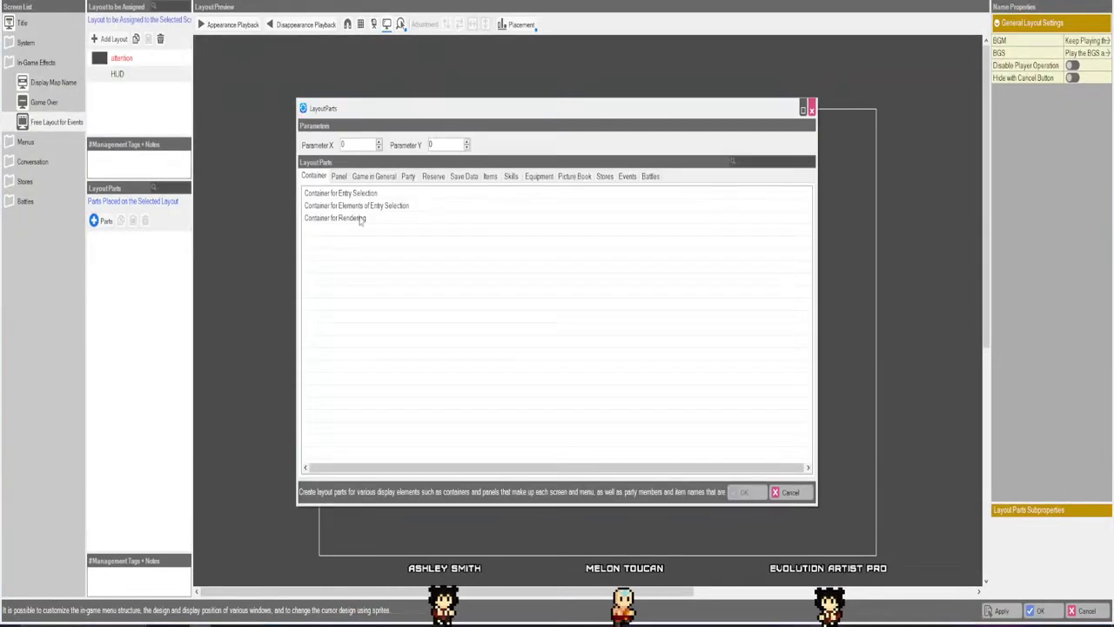
drag(366, 116, 342, 119)
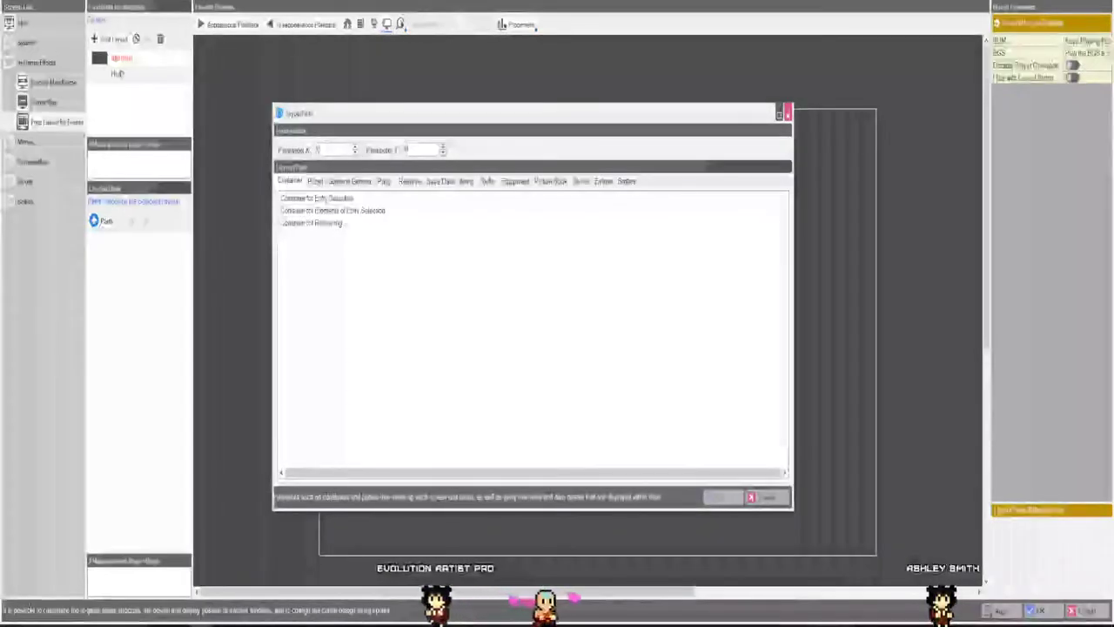
click(313, 222)
click(719, 497)
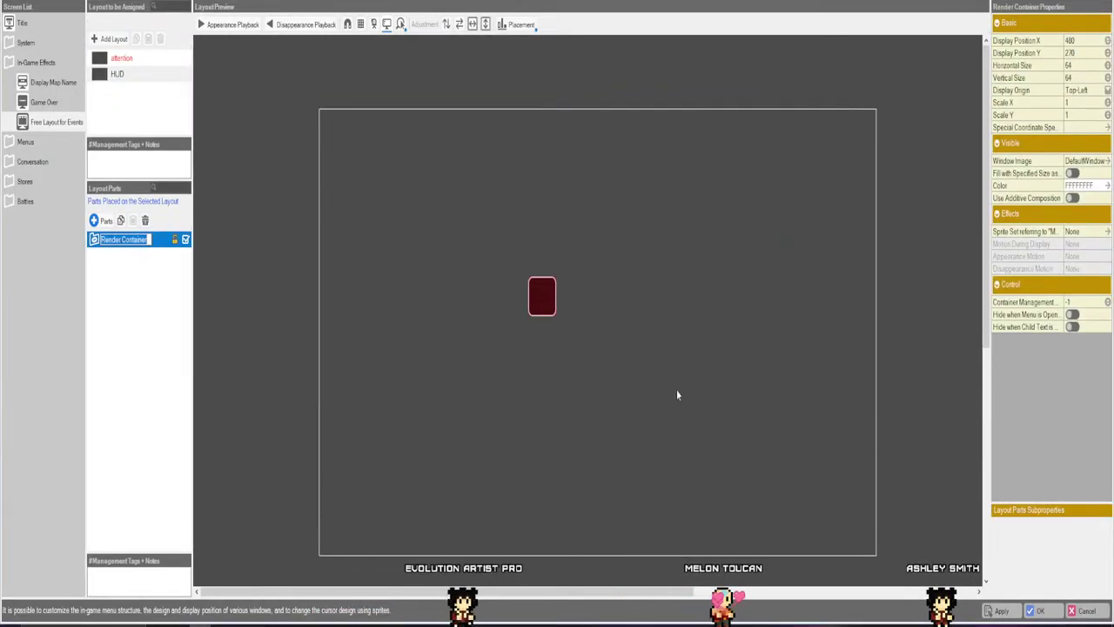
drag(542, 301, 478, 341)
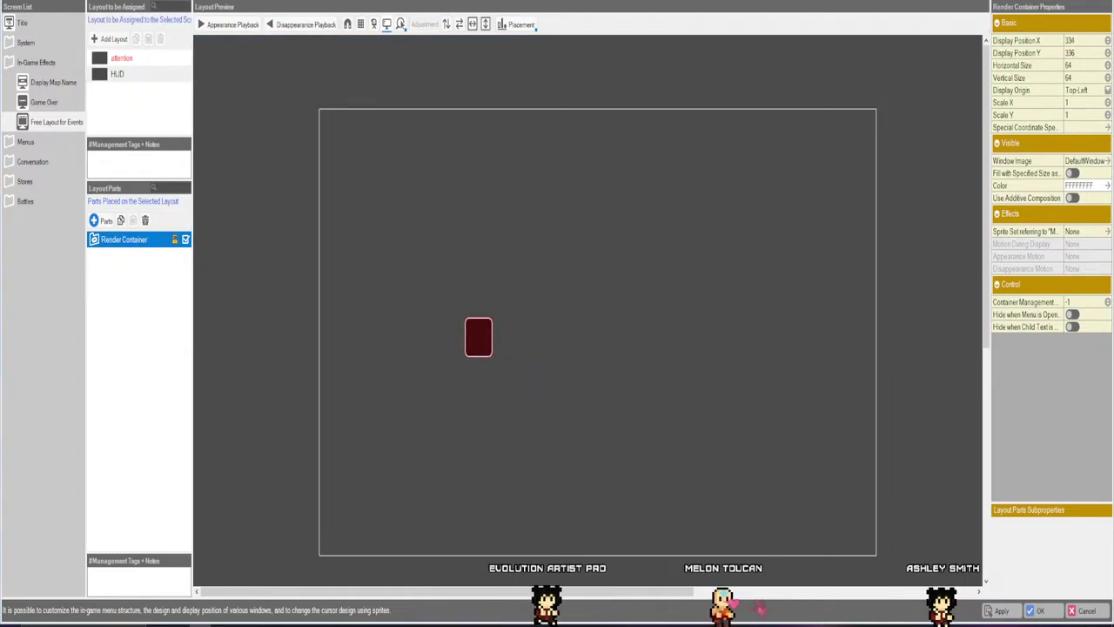
Browse window image candidates for the render container among the Resource textures and the BasicSet Layout Related Images textures.
click(1087, 161)
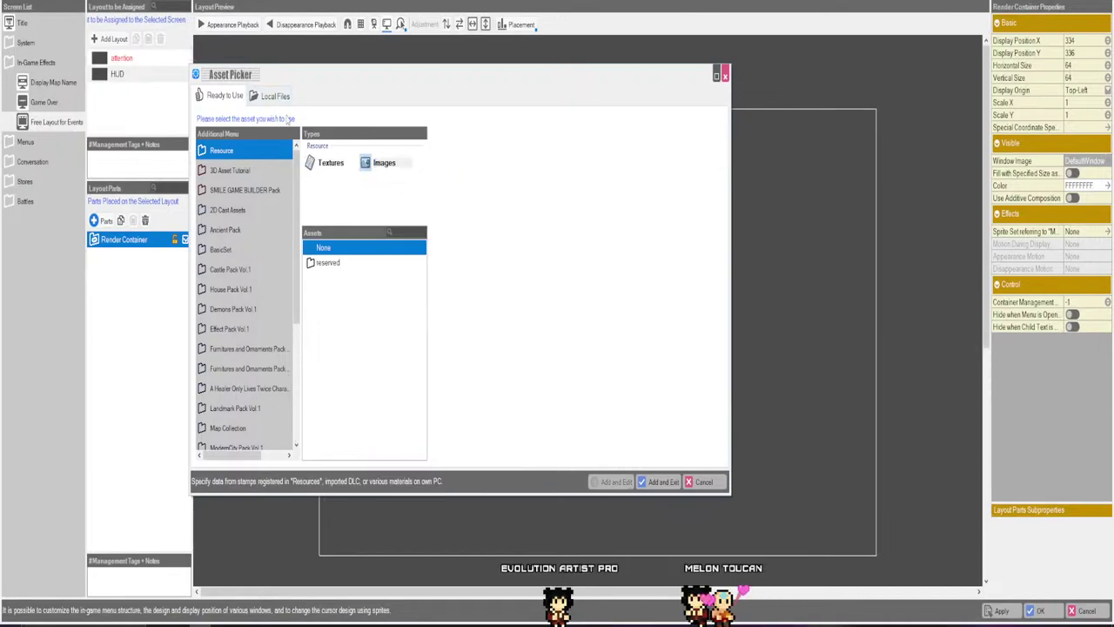
click(331, 162)
scroll(349, 368, down, 3)
scroll(349, 368, up, 2)
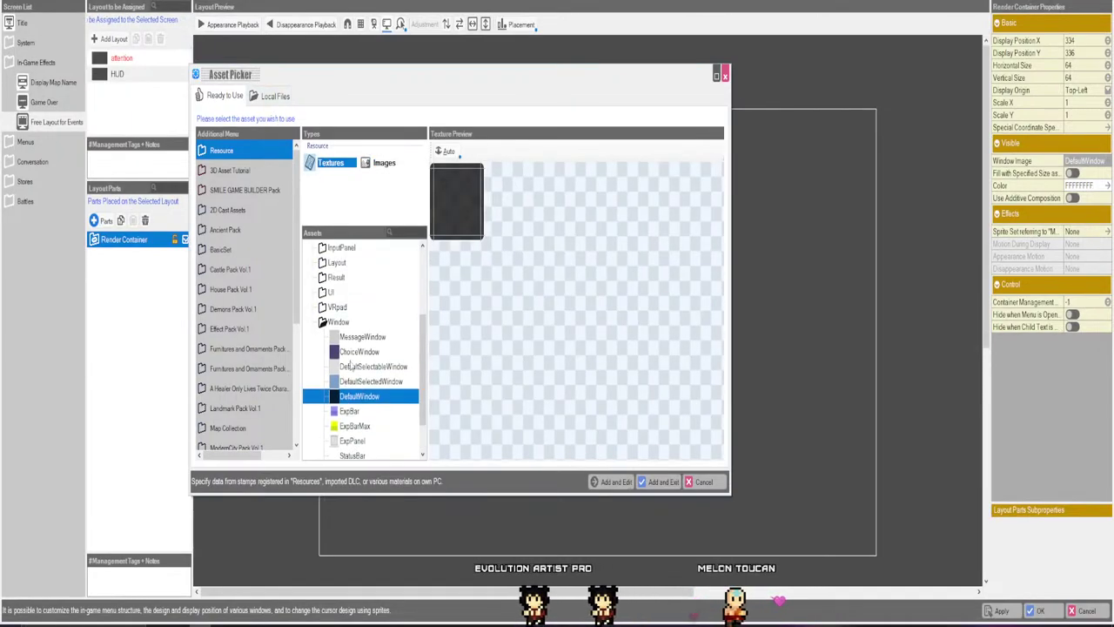
scroll(346, 366, up, 1)
click(222, 251)
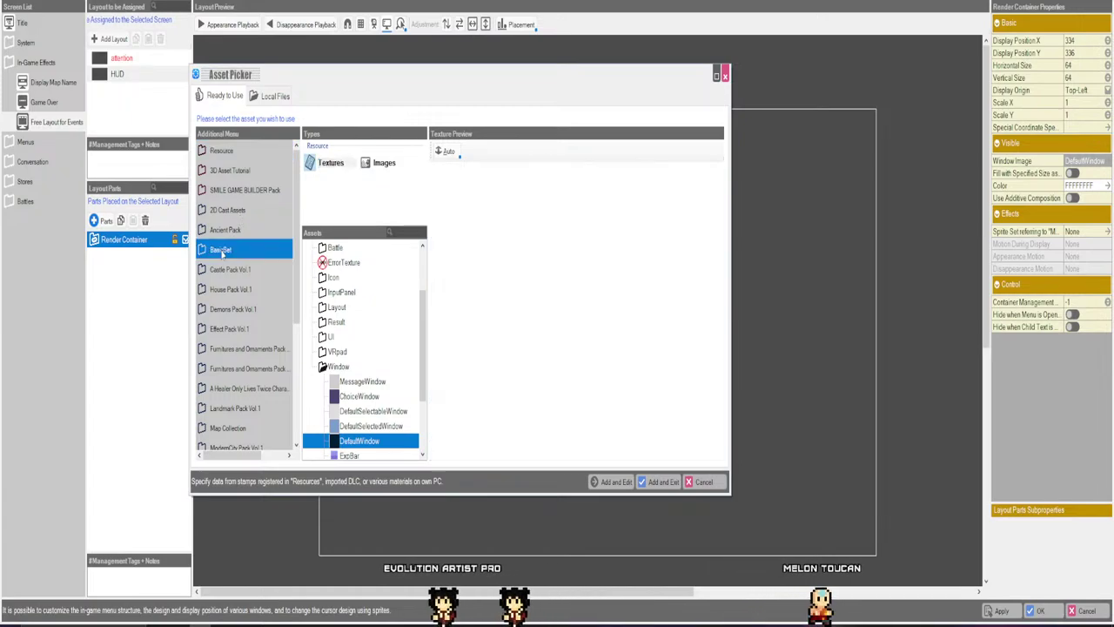
click(328, 263)
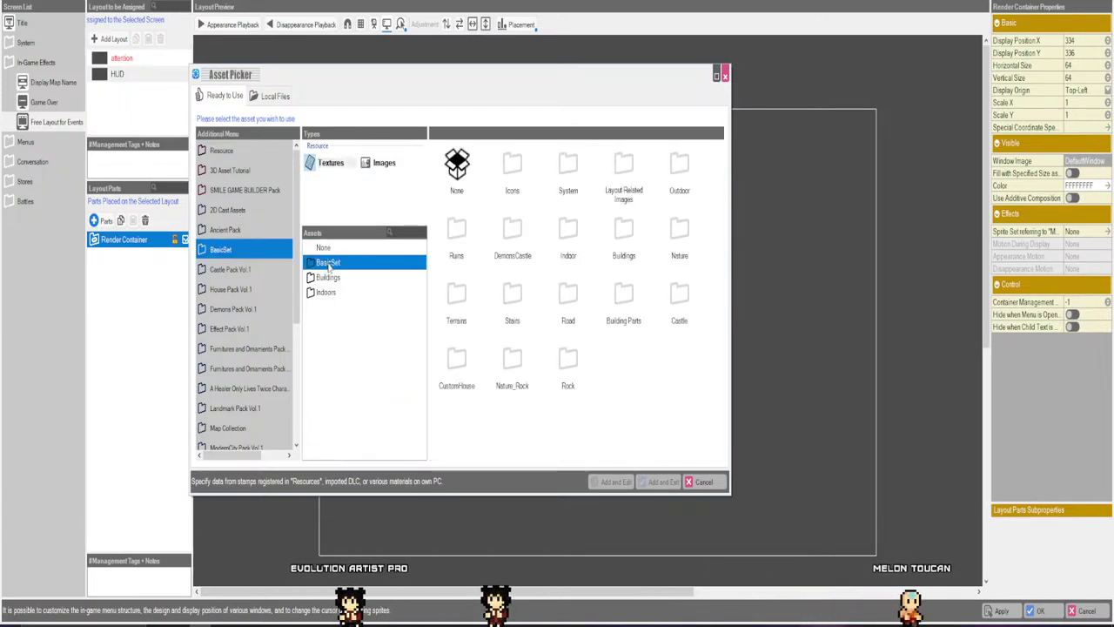
click(350, 291)
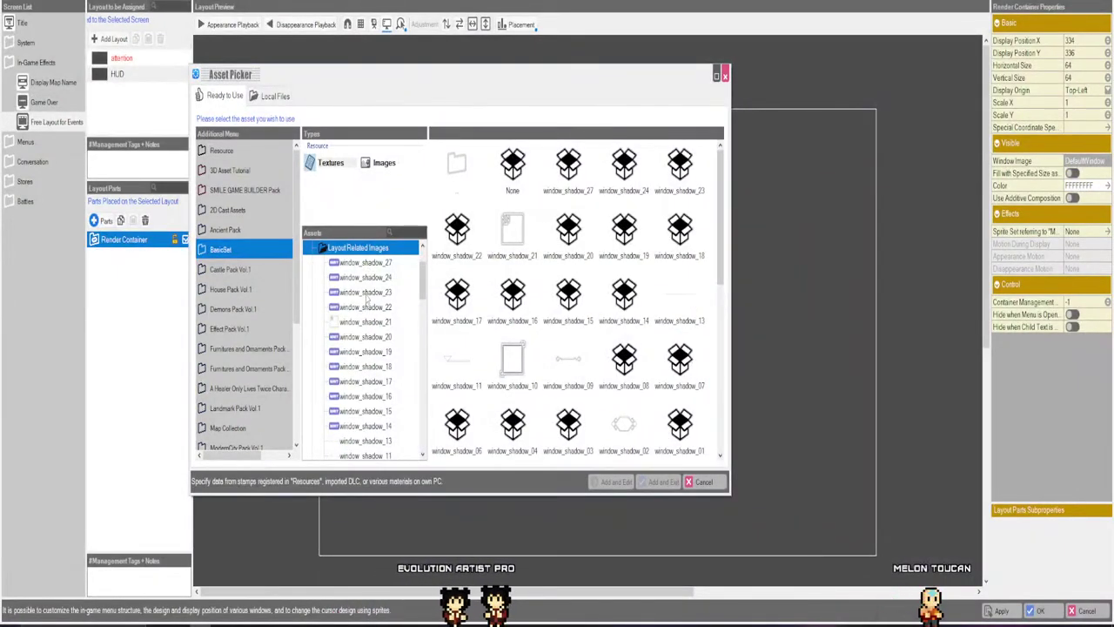
scroll(367, 306, down, 3)
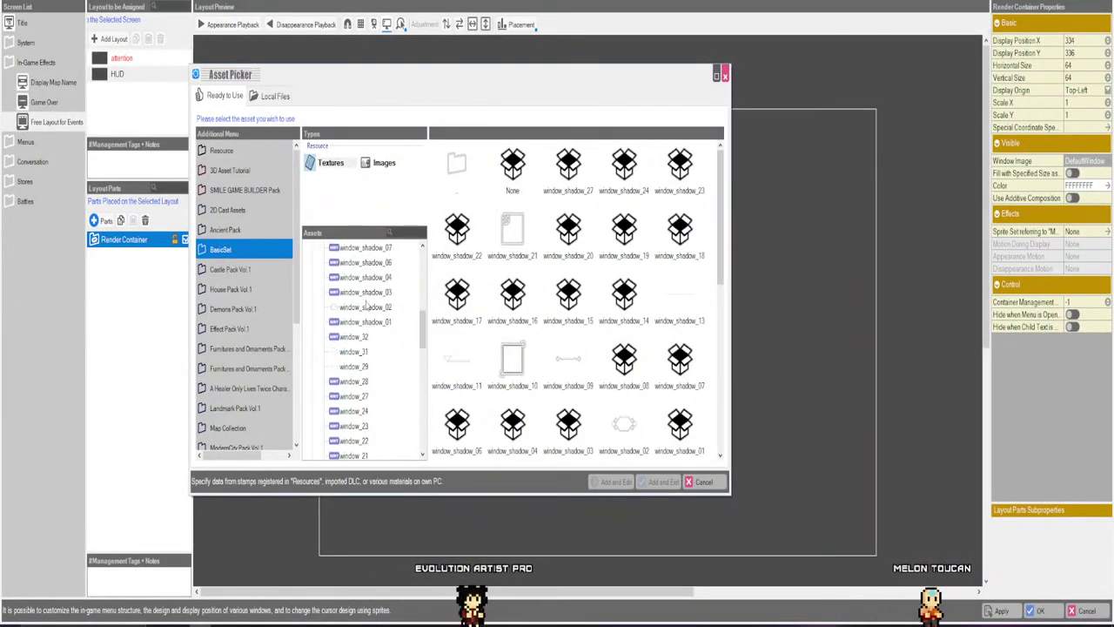
scroll(366, 307, up, 1)
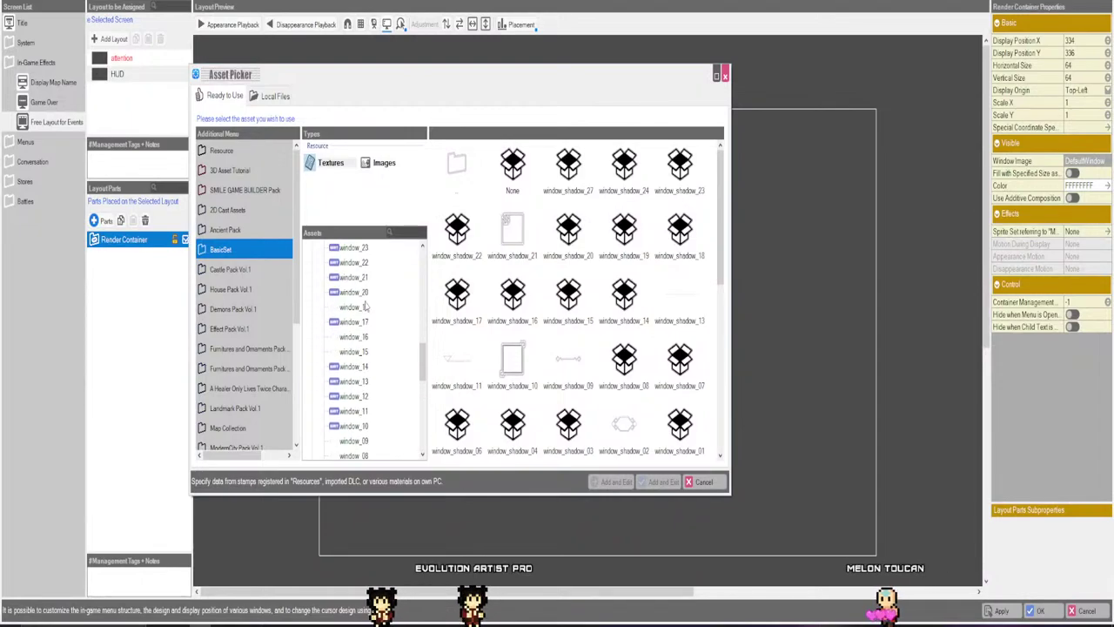
Browse the BasicSet image assets, including Layout Related Images and Speech Bubble Assets, for a suitable window image.
click(385, 163)
scroll(376, 346, down, 3)
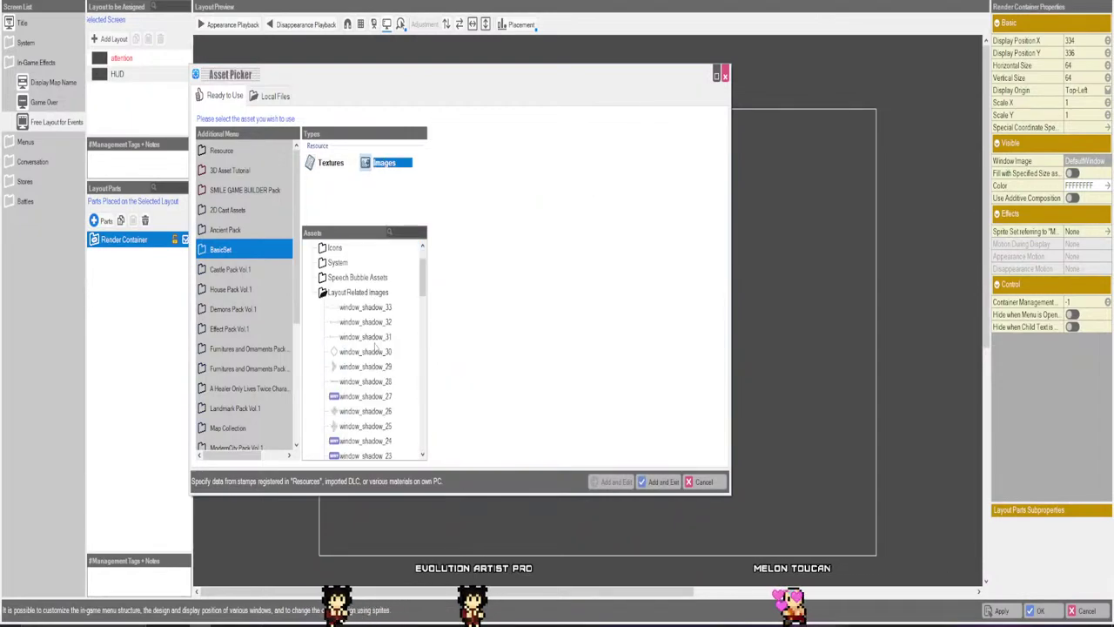
scroll(374, 347, up, 3)
scroll(374, 348, down, 2)
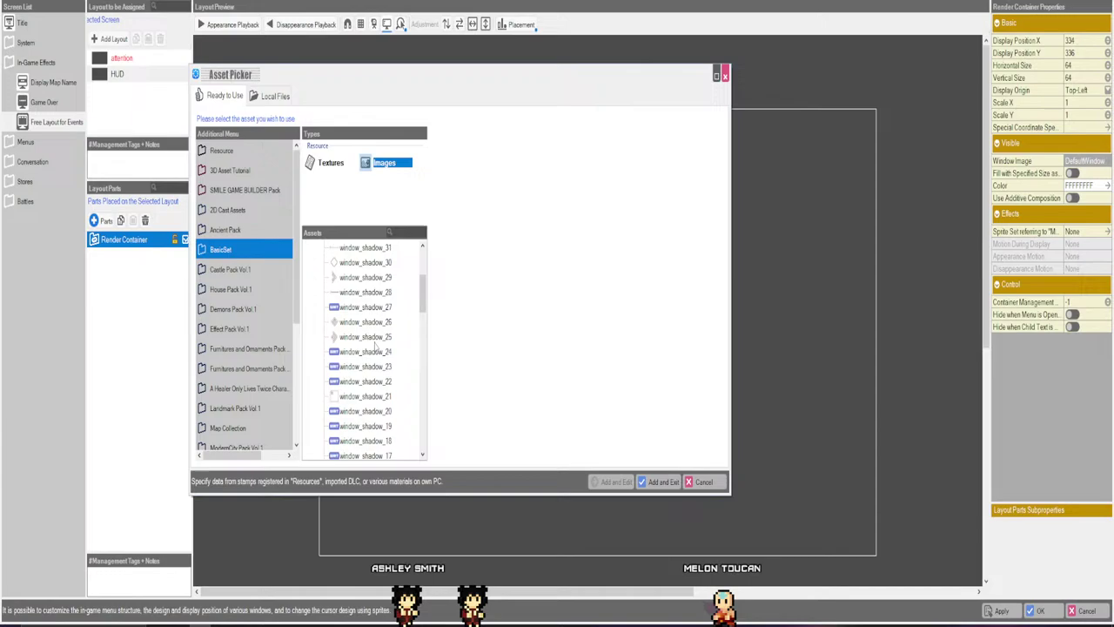
click(349, 353)
scroll(350, 339, up, 3)
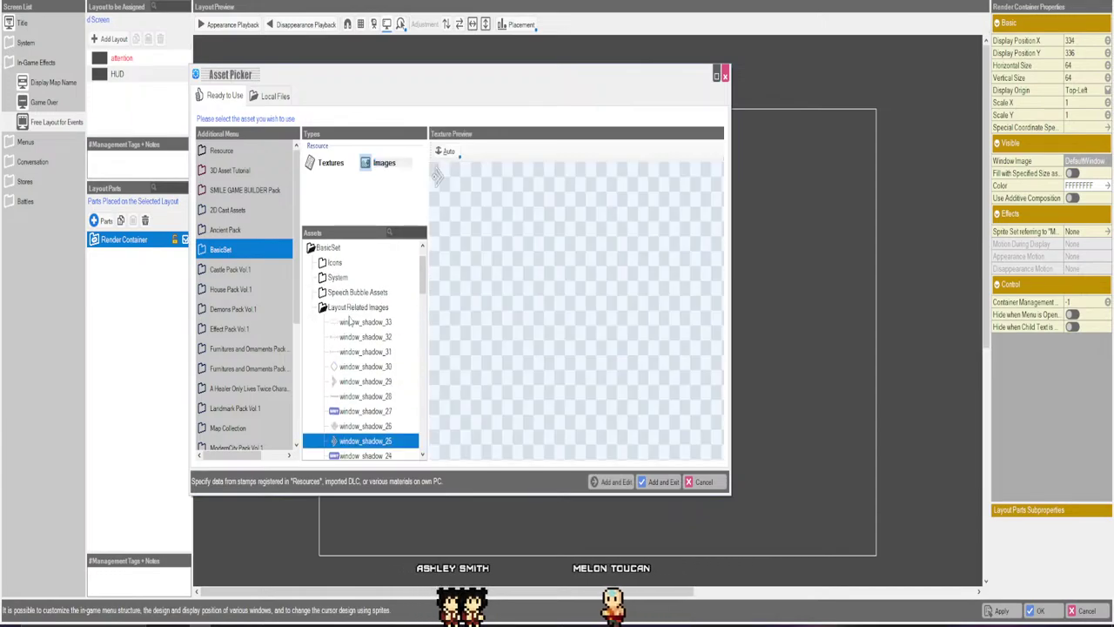
click(338, 307)
click(343, 322)
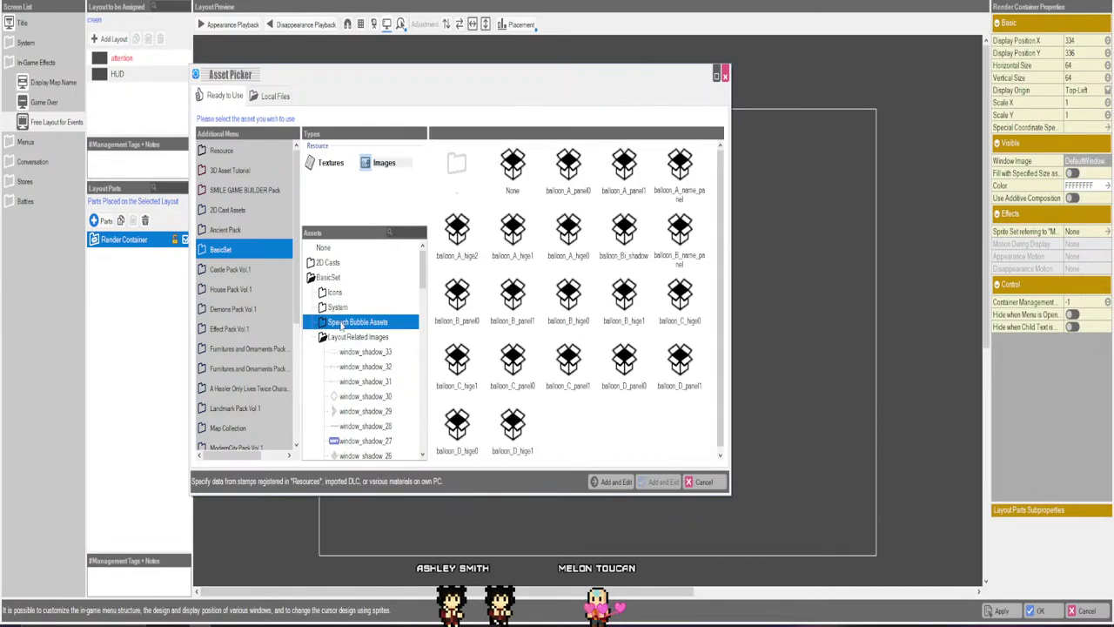
click(342, 310)
click(343, 318)
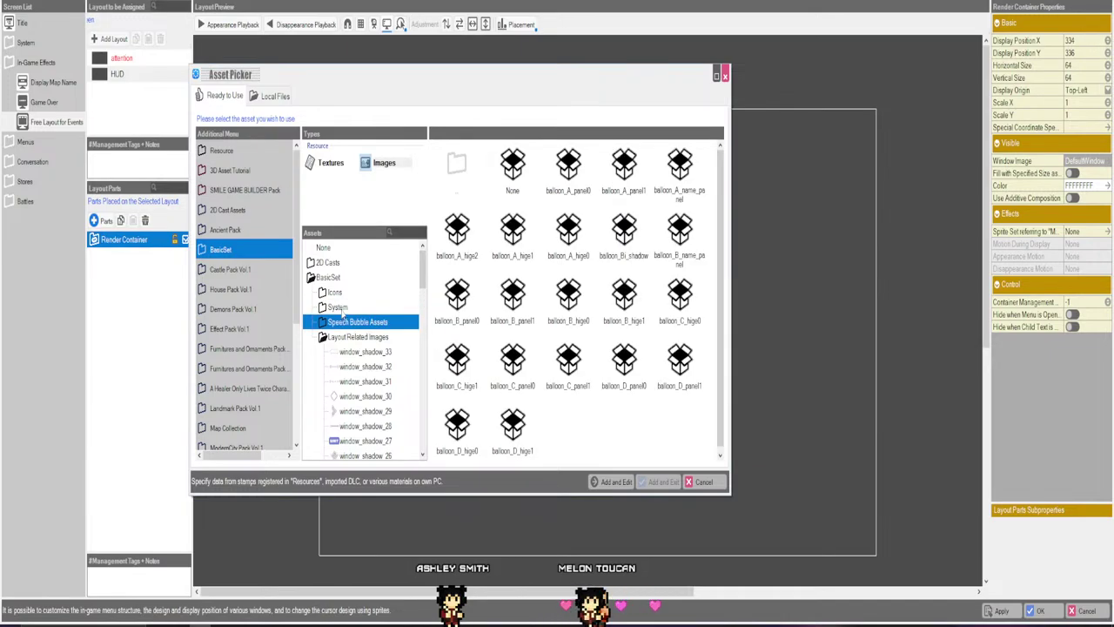
click(343, 310)
click(343, 321)
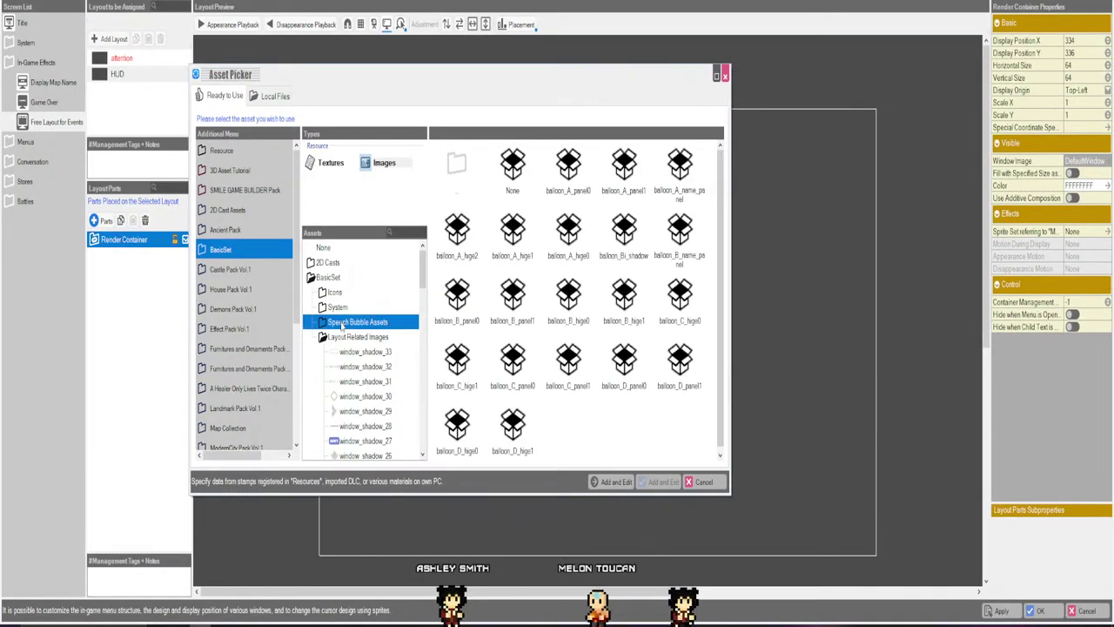
double_click(342, 323)
Preview the speech bubble images and assign balloon_B_panel1 as the render container's window image.
click(357, 264)
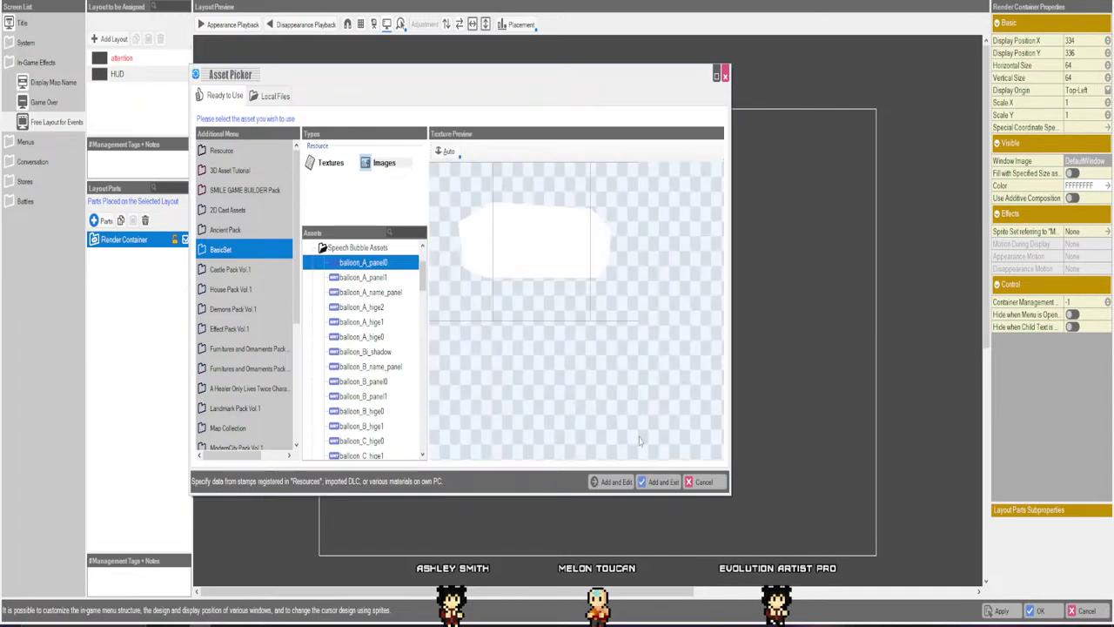
key(Down)
key(Down)
key(Down)
key(Down)
key(Down)
key(Down)
key(Down)
key(Down)
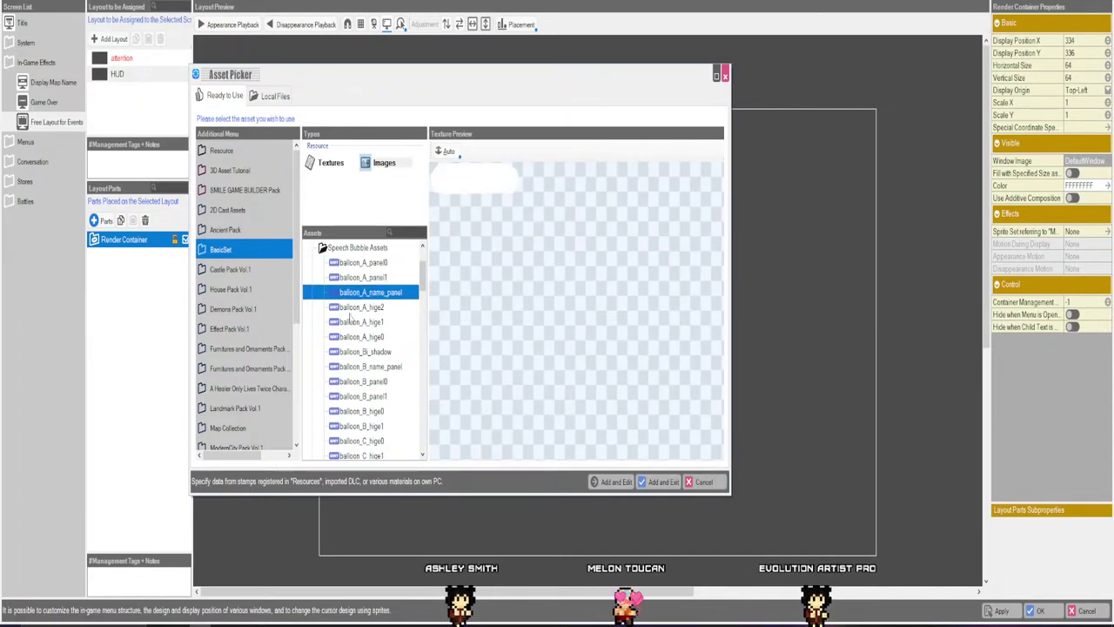
click(359, 397)
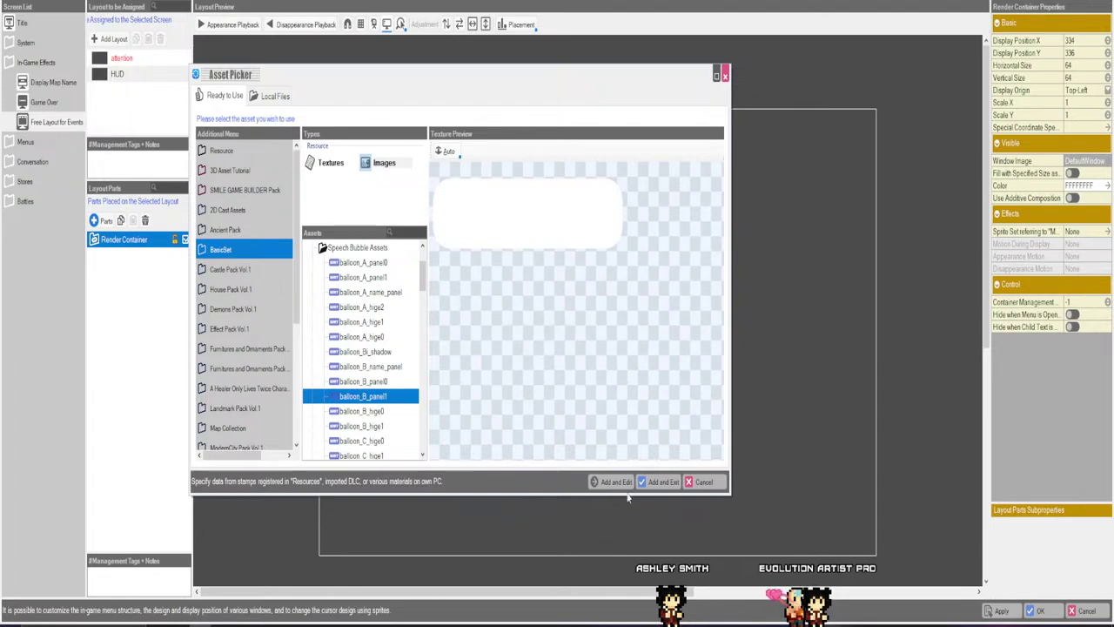
click(661, 484)
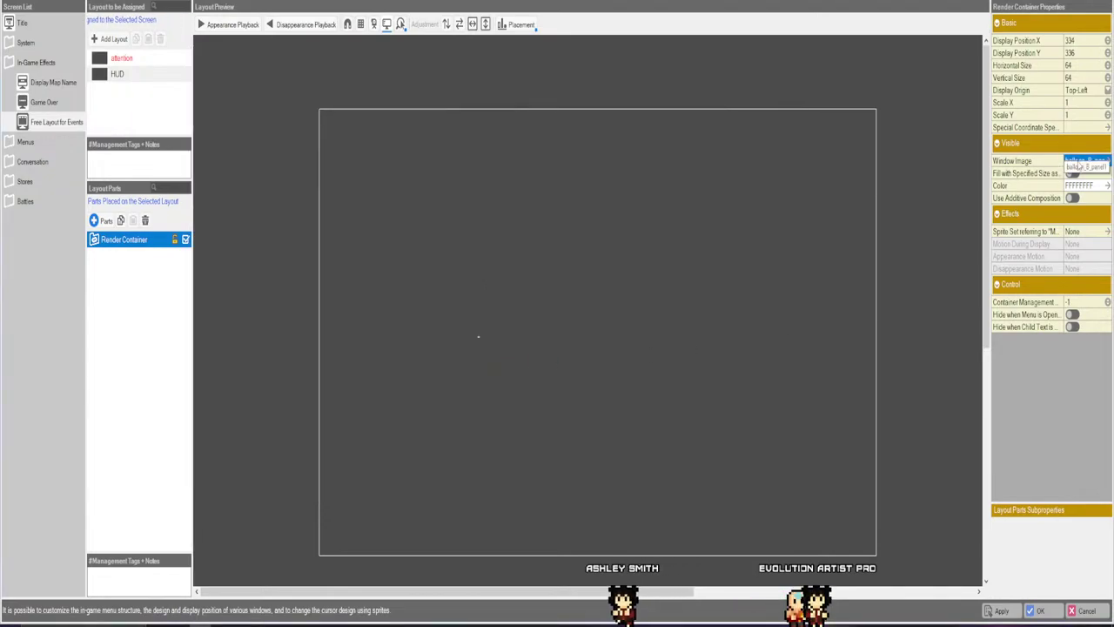
Set the render container's window image to None.
click(1086, 161)
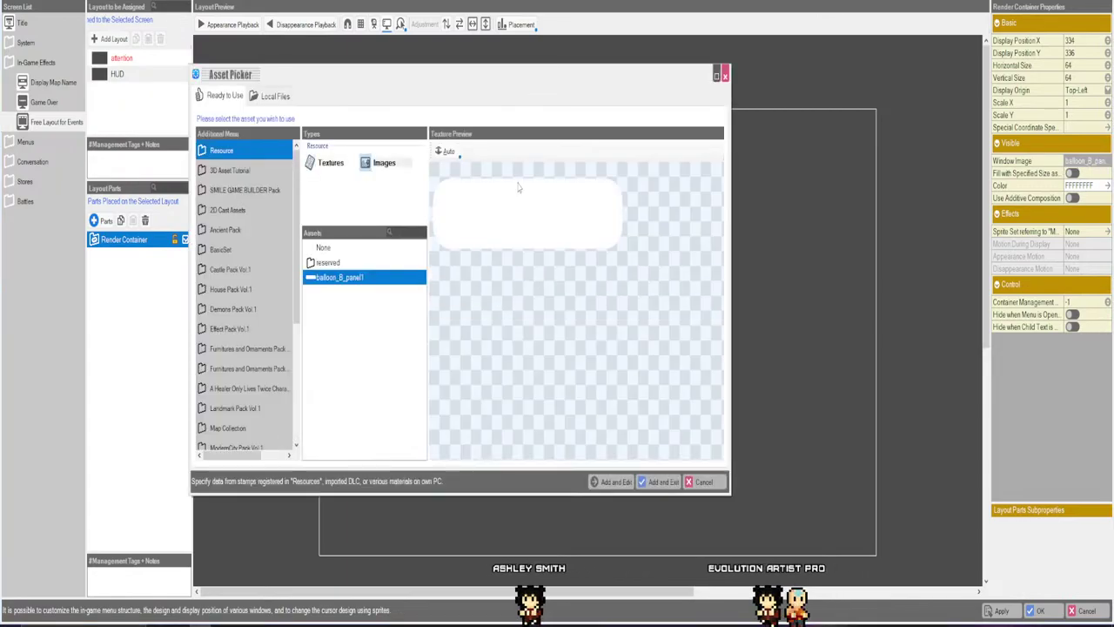
click(323, 247)
click(661, 481)
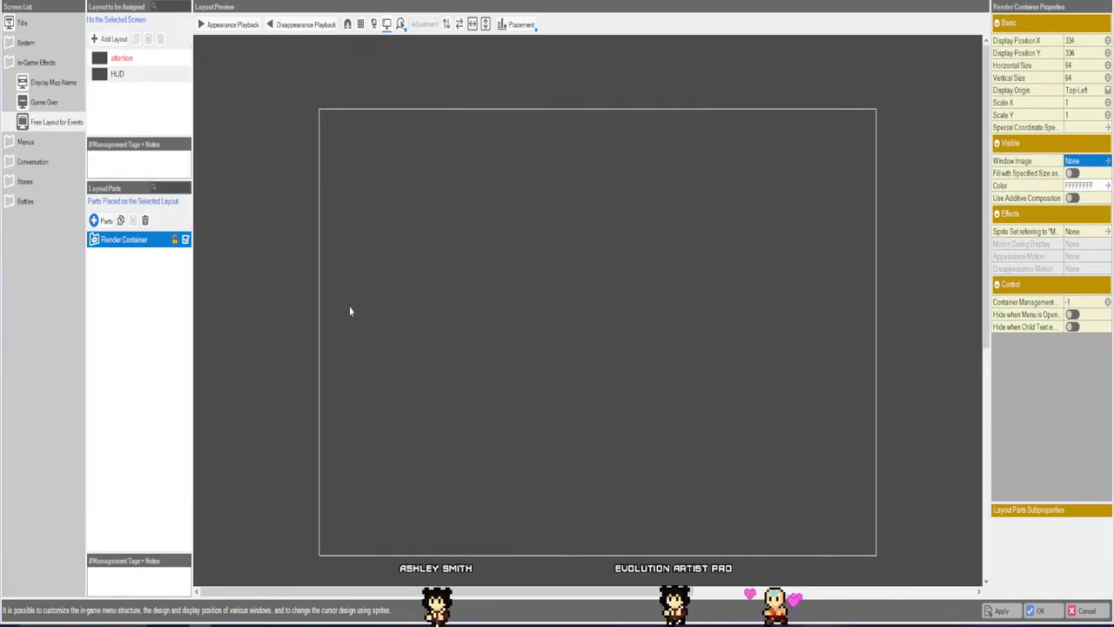
click(1087, 144)
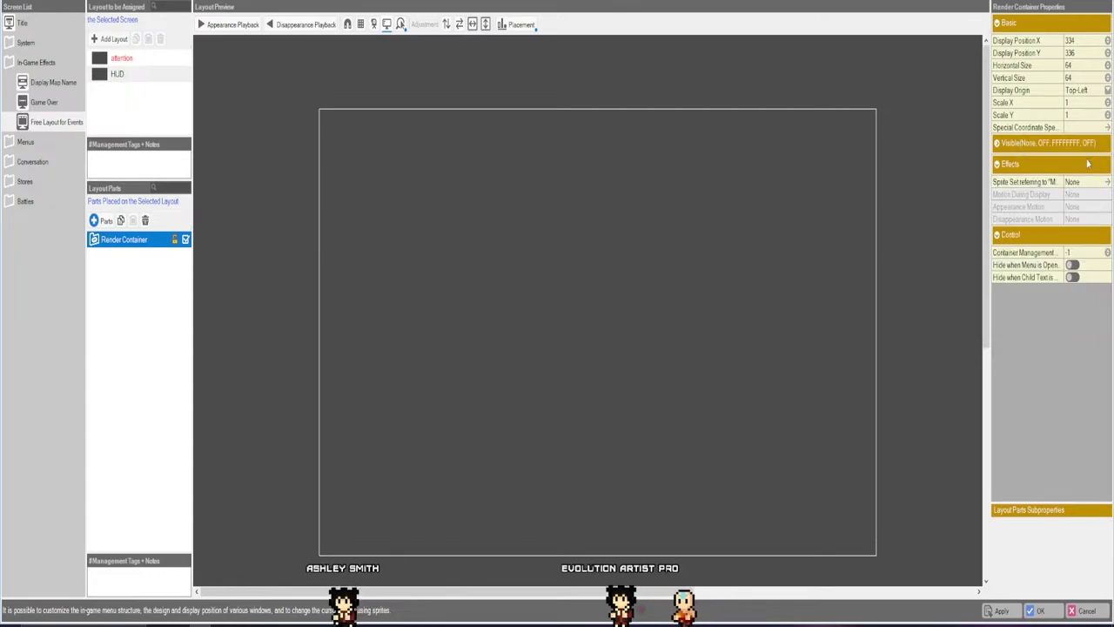
click(1080, 144)
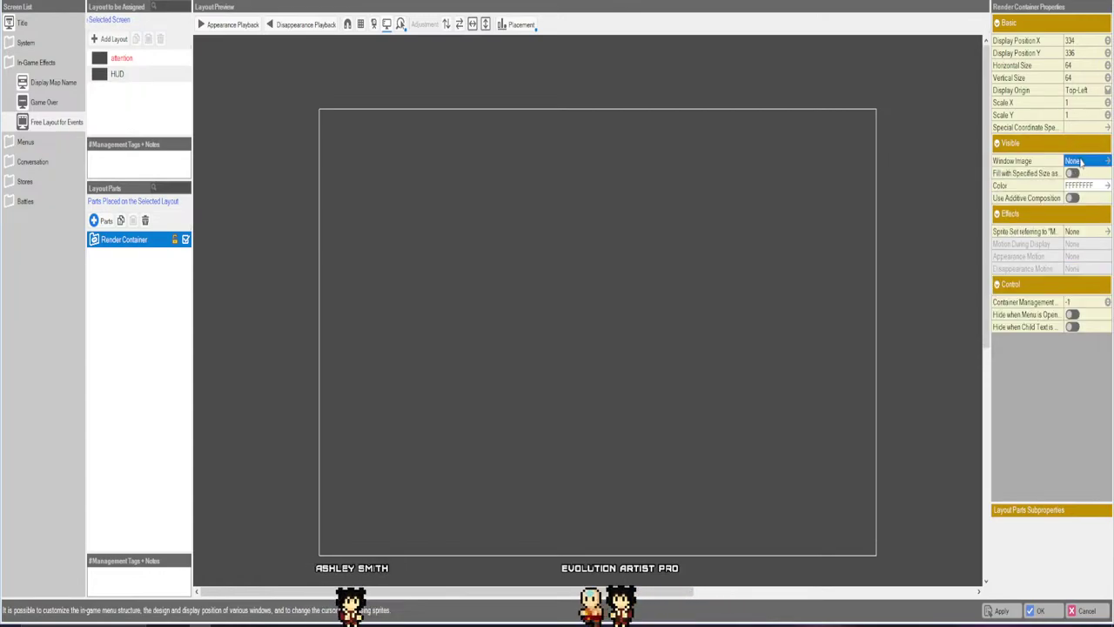
Browse the reserved folder of the Resource images for a window image for the render container.
key(Return)
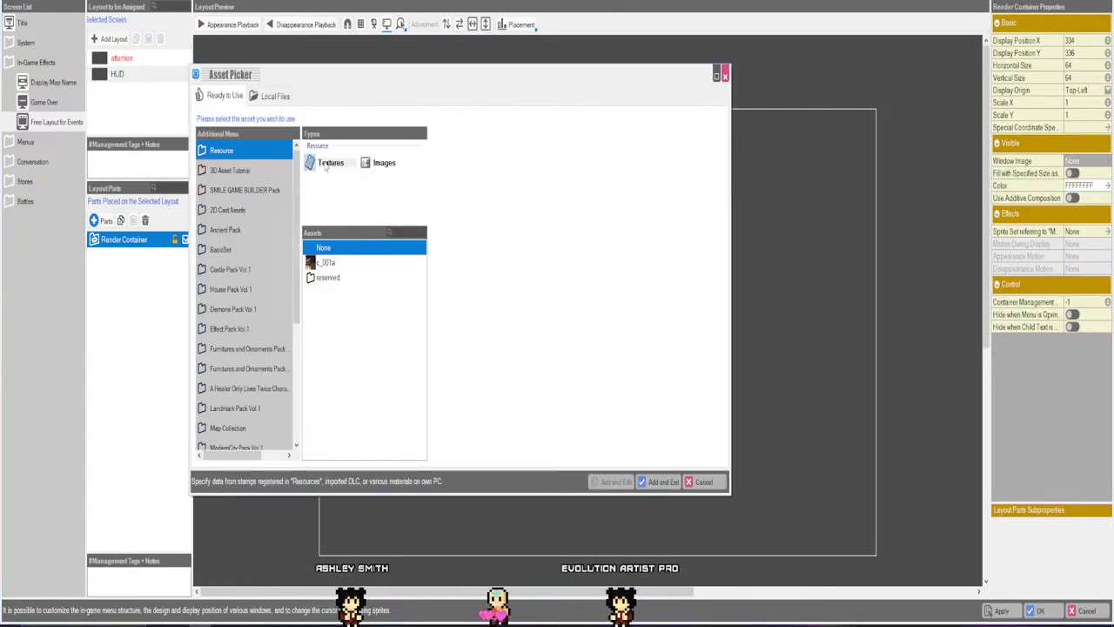
click(379, 163)
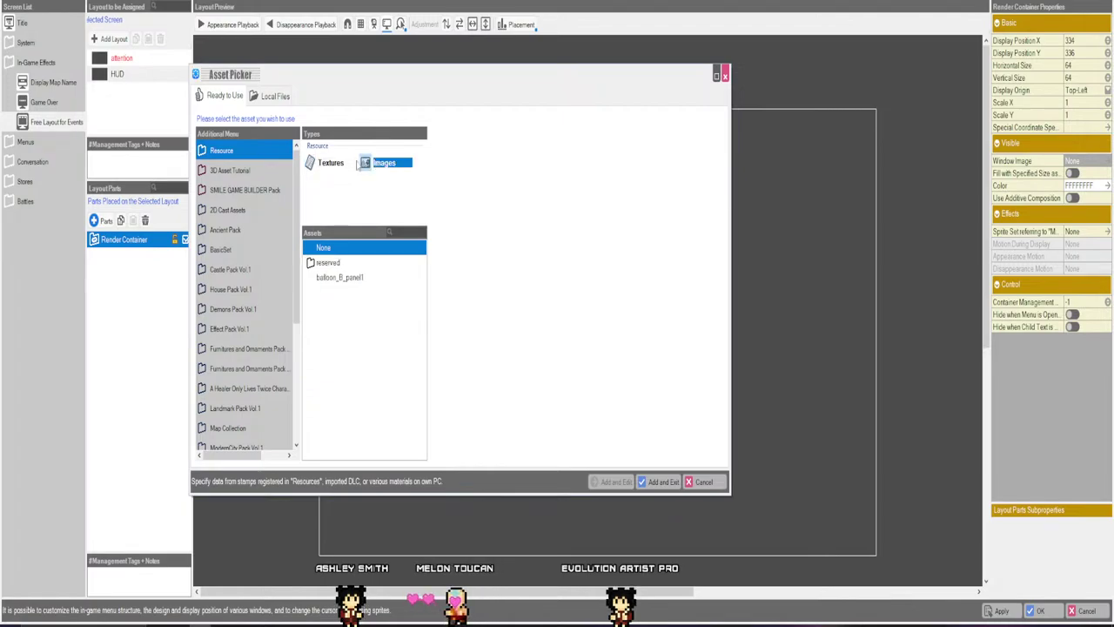
double_click(328, 262)
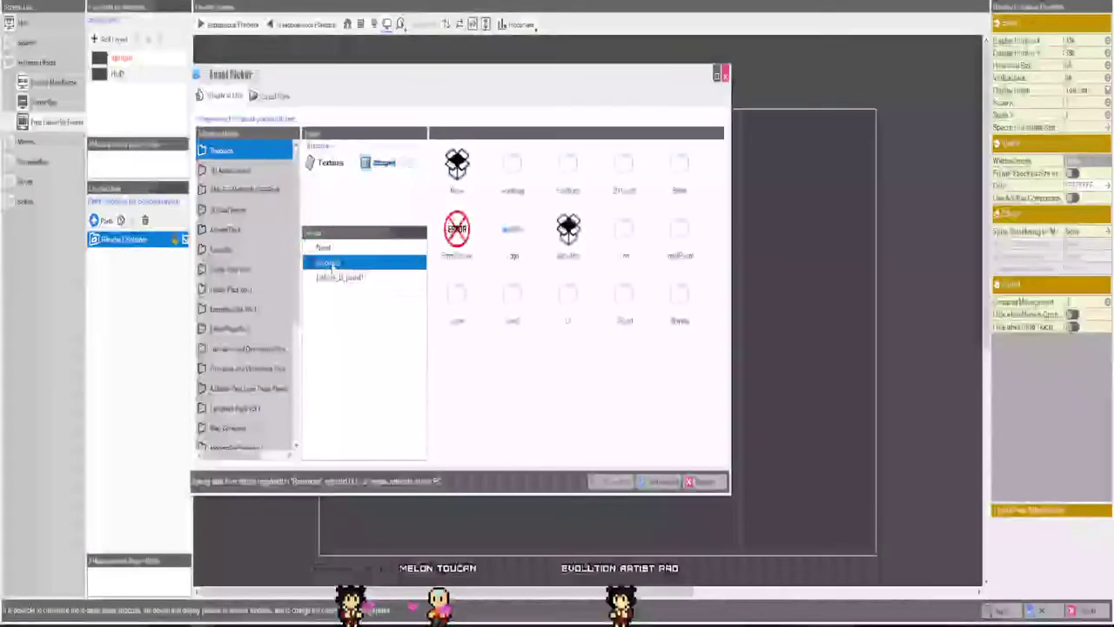
click(704, 482)
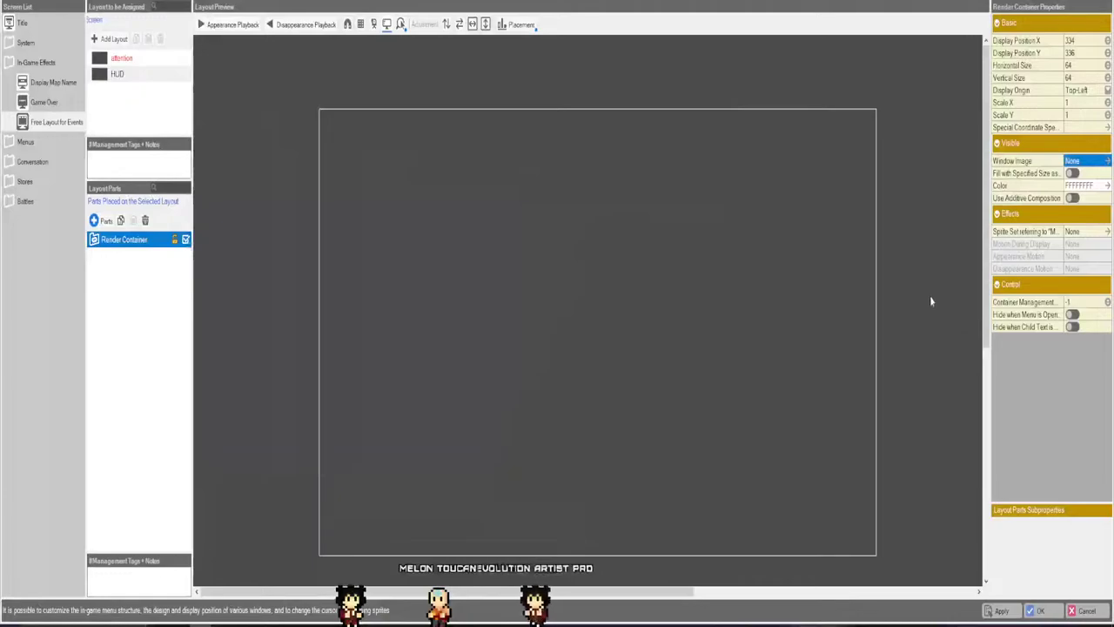
Delete the existing render container and add a new Container for Rendering to the HUD layout.
right_click(148, 243)
click(162, 290)
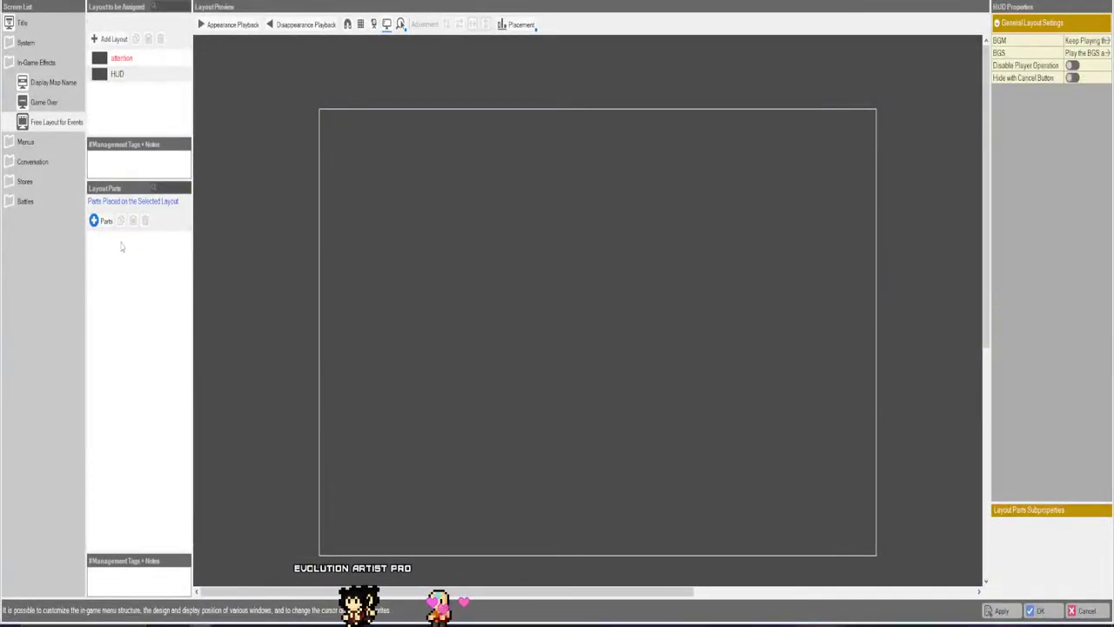
click(101, 220)
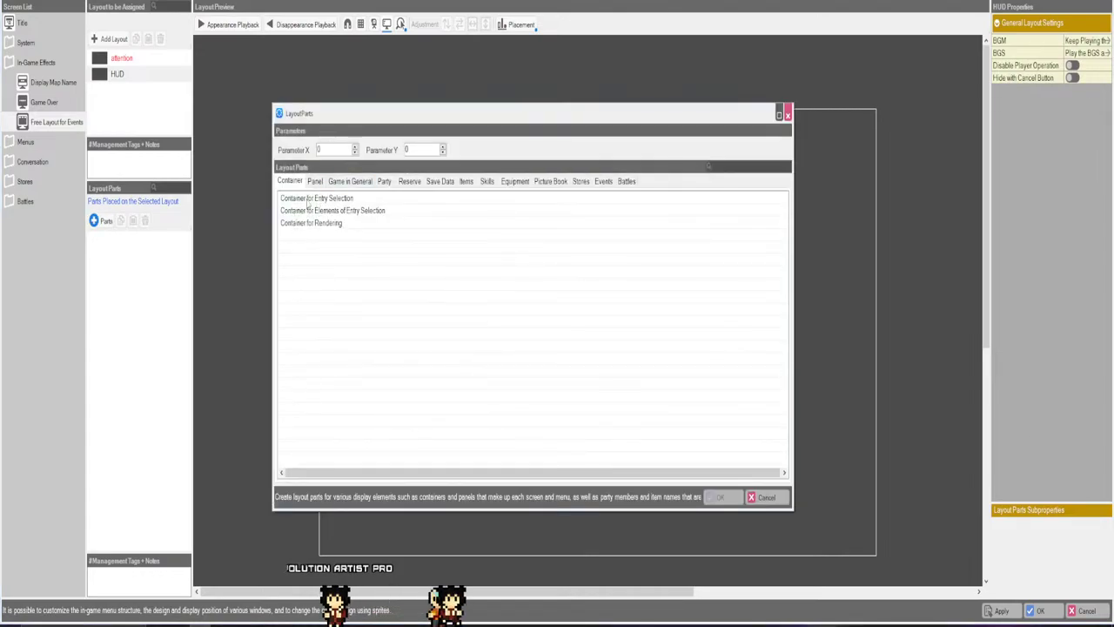
click(312, 223)
click(720, 497)
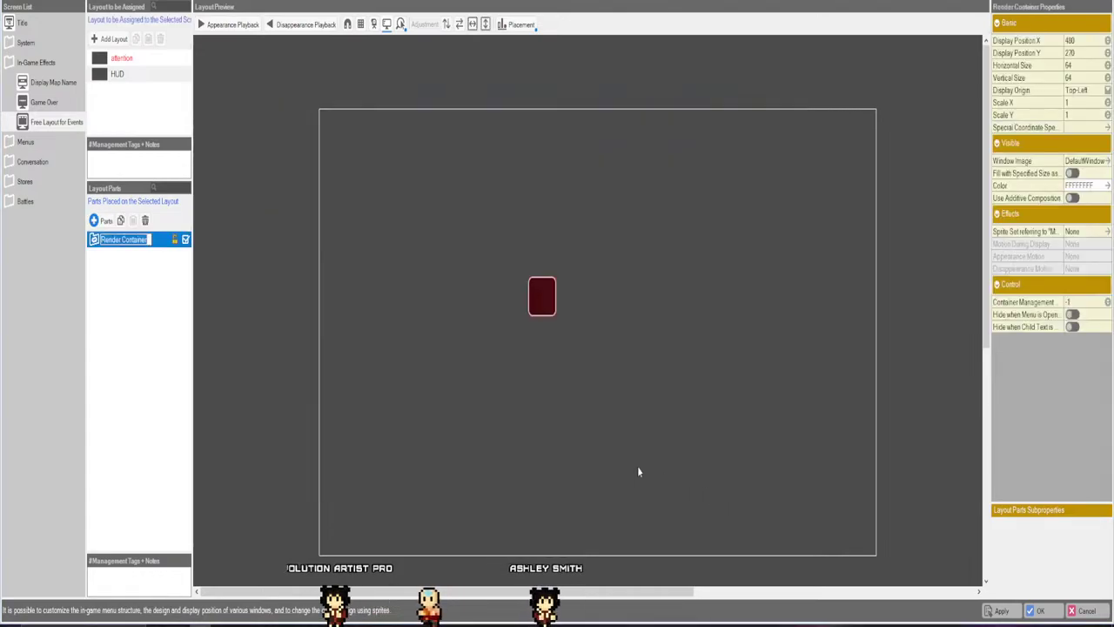
Move the new render container to about X 102, Y 426 and save the layout.
drag(533, 320, 369, 416)
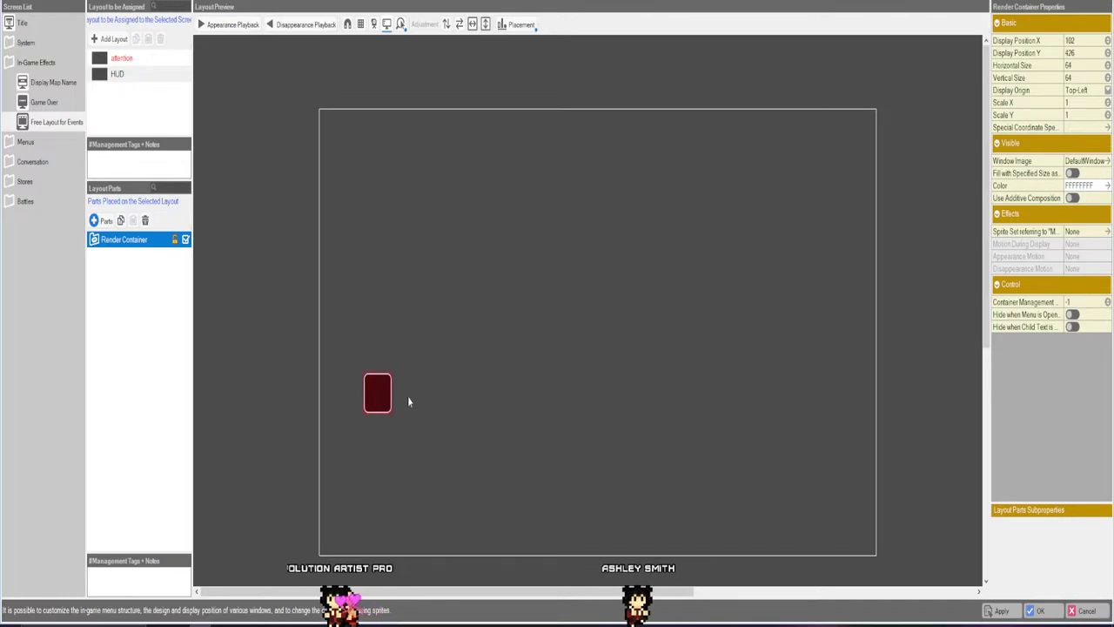
click(475, 395)
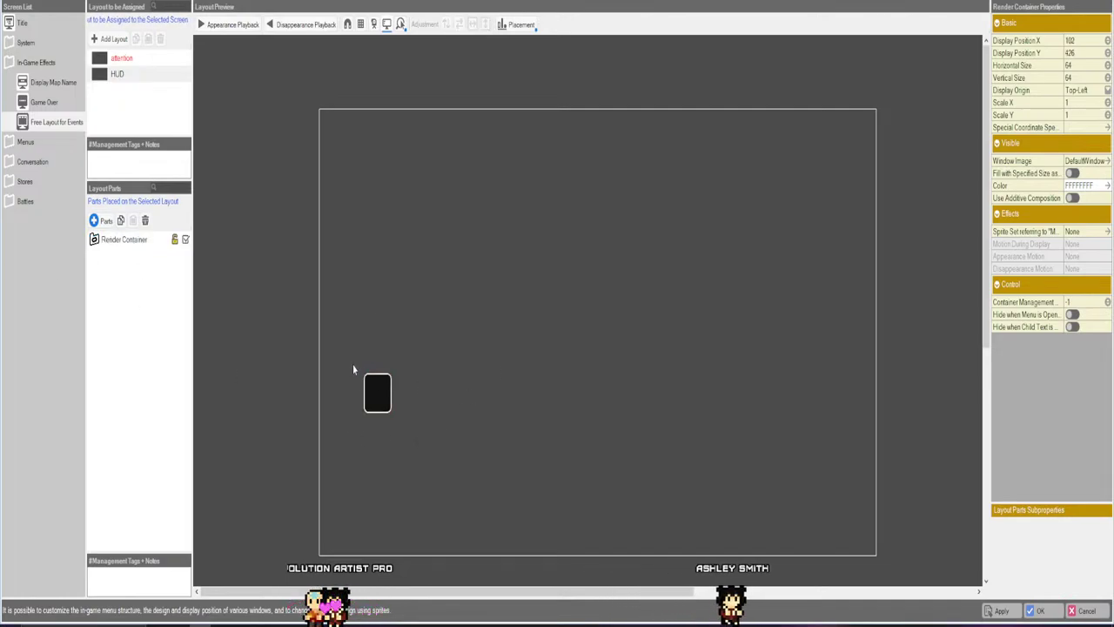
click(1036, 611)
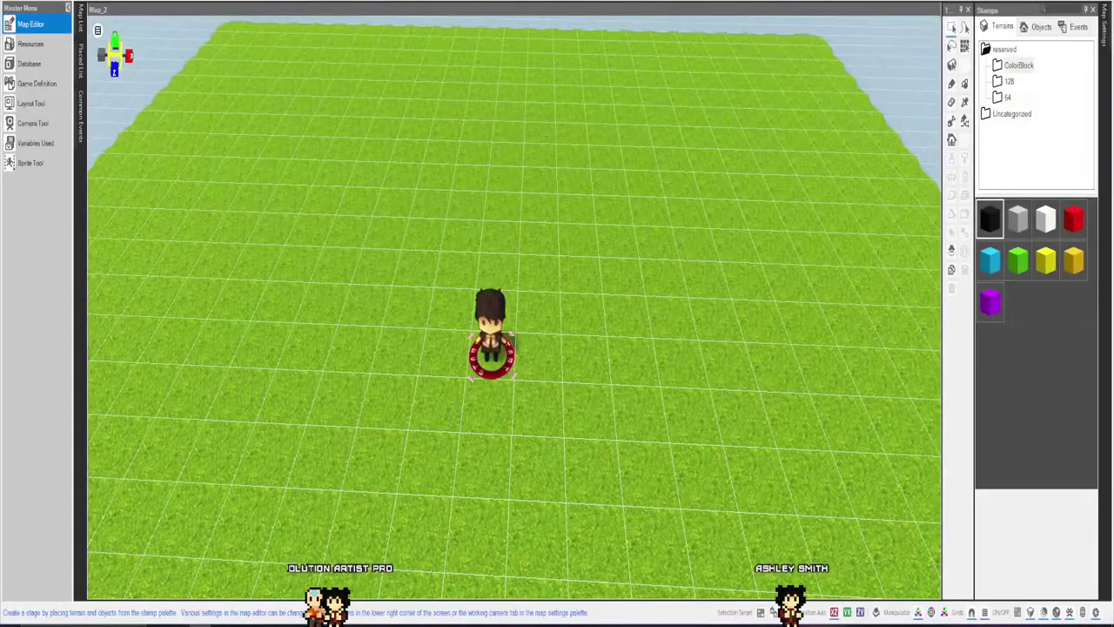
Examine the DefaultWindow and DefaultWindow_2 textures in the reserved Window folder of the Resources images.
click(40, 48)
click(37, 242)
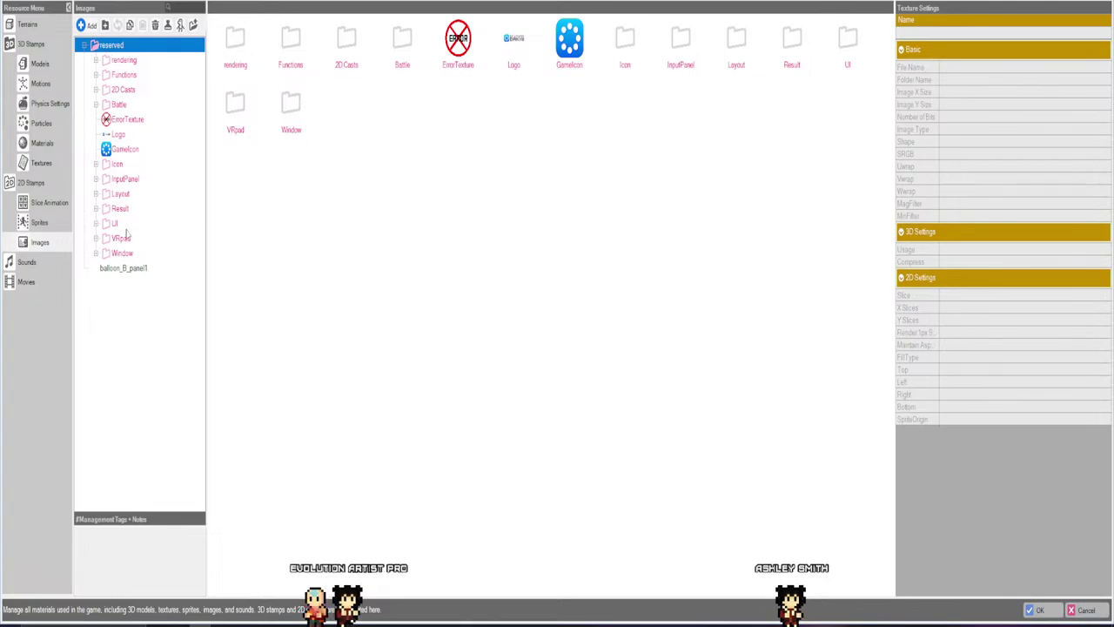
click(123, 254)
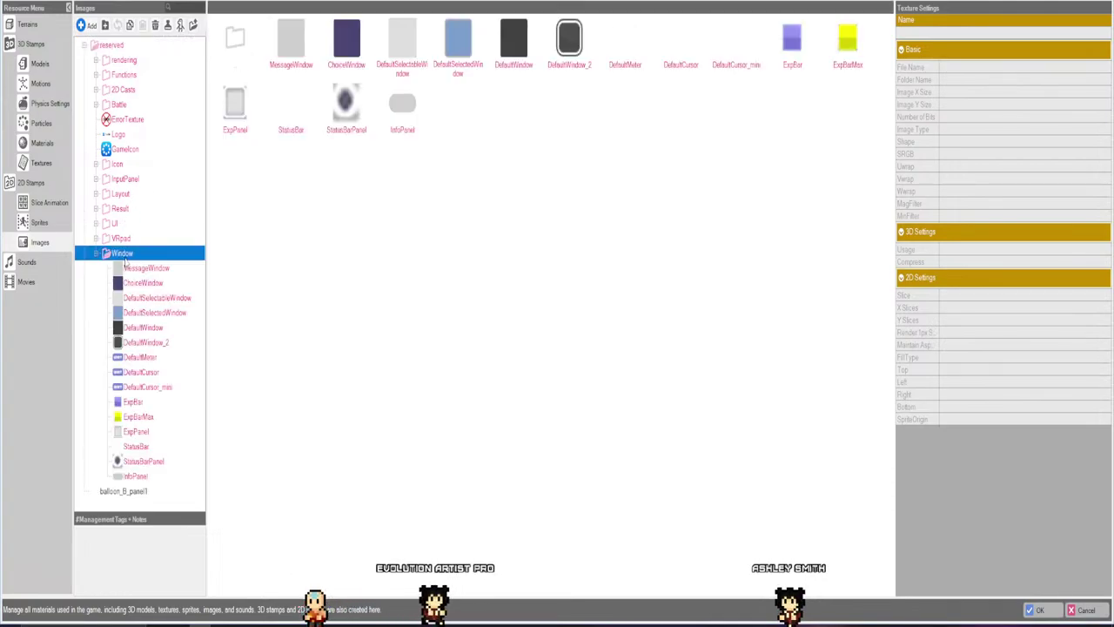
click(141, 328)
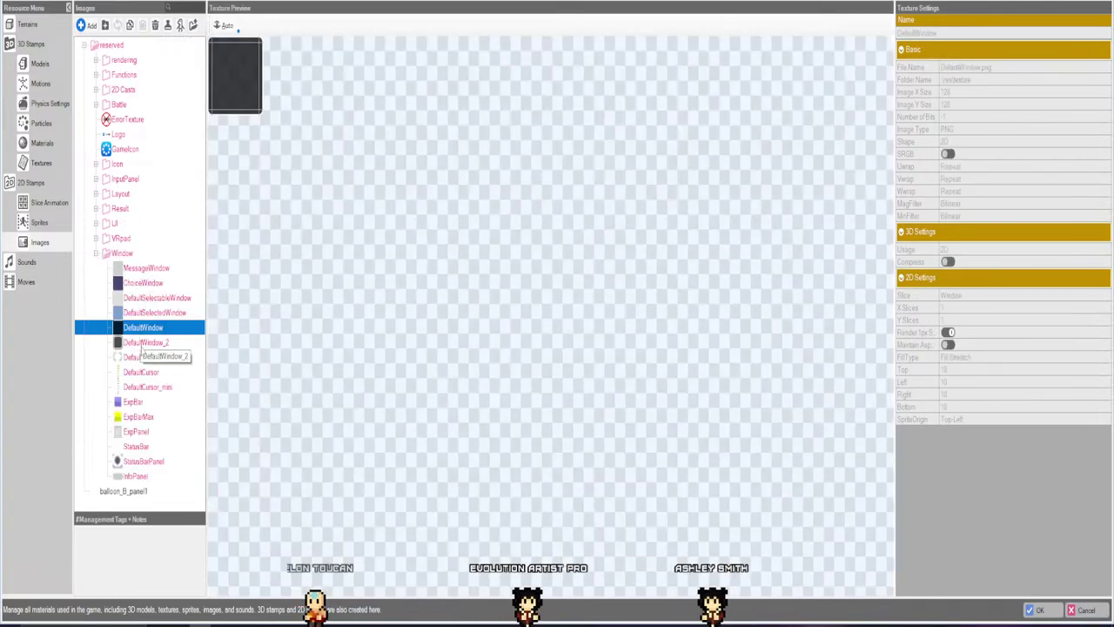
click(141, 342)
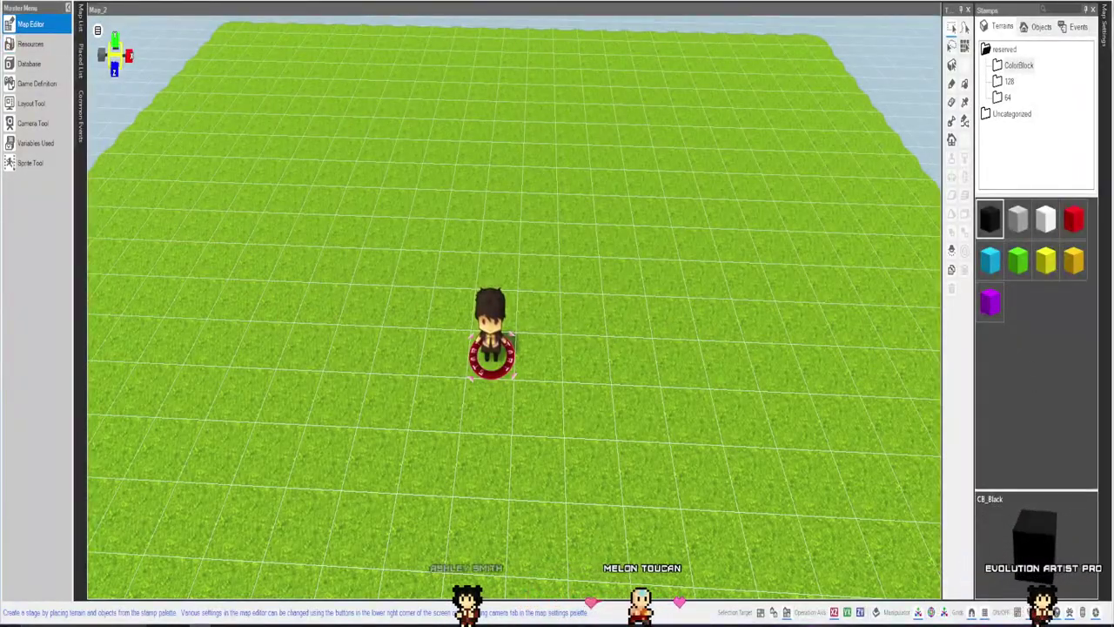
Reopen the HUD in the Layout Tool's Free Layout for Events and move the render container to about X 152, Y 459.
click(31, 104)
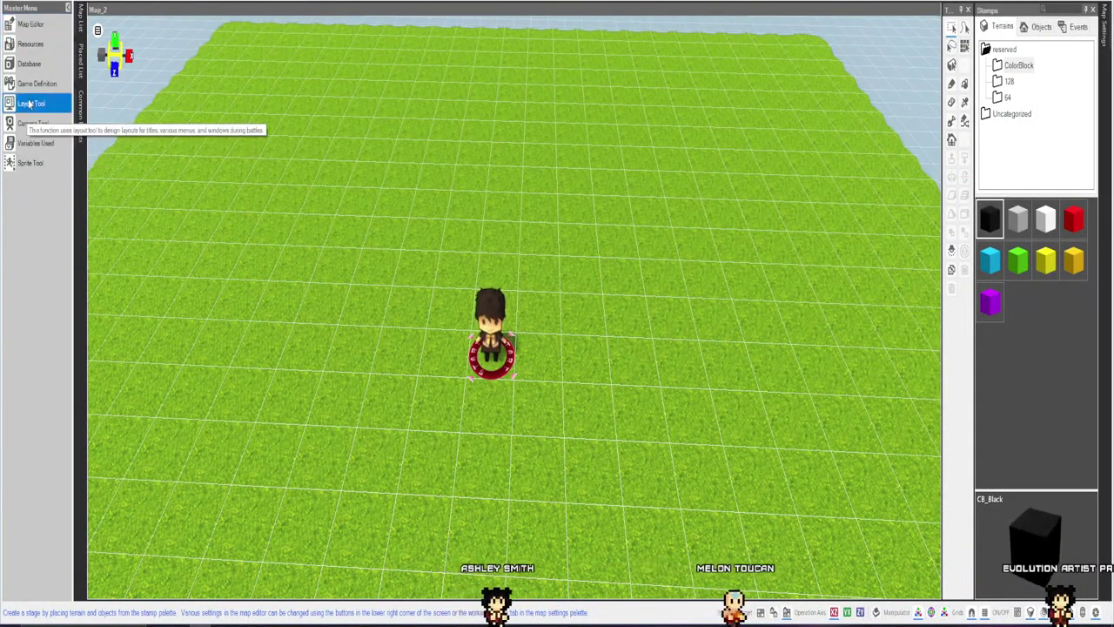
click(66, 123)
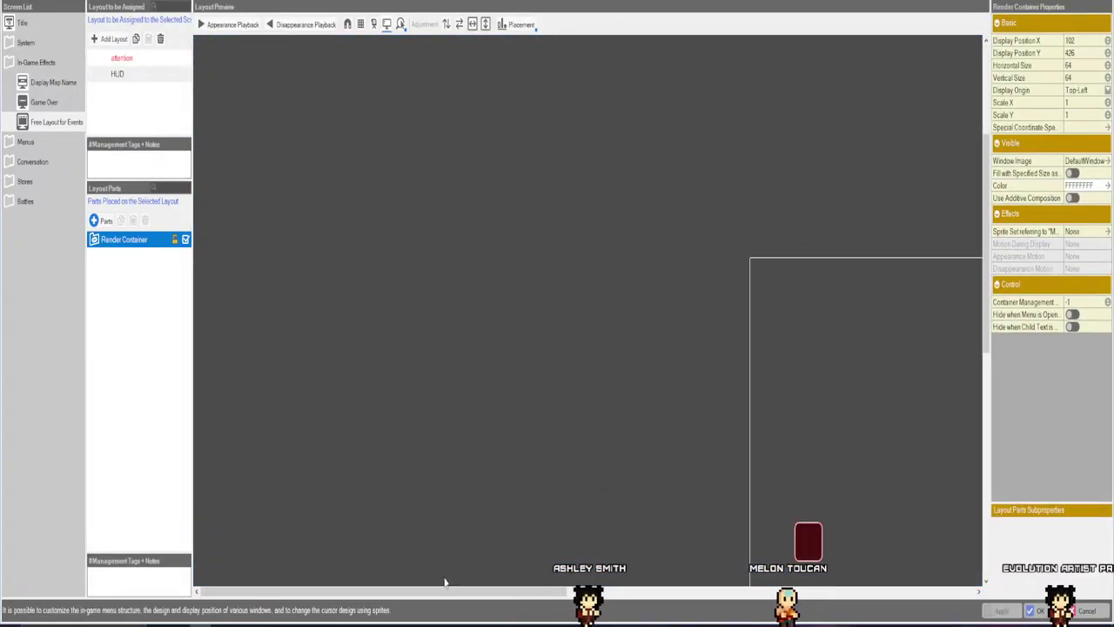
scroll(567, 577, down, 5)
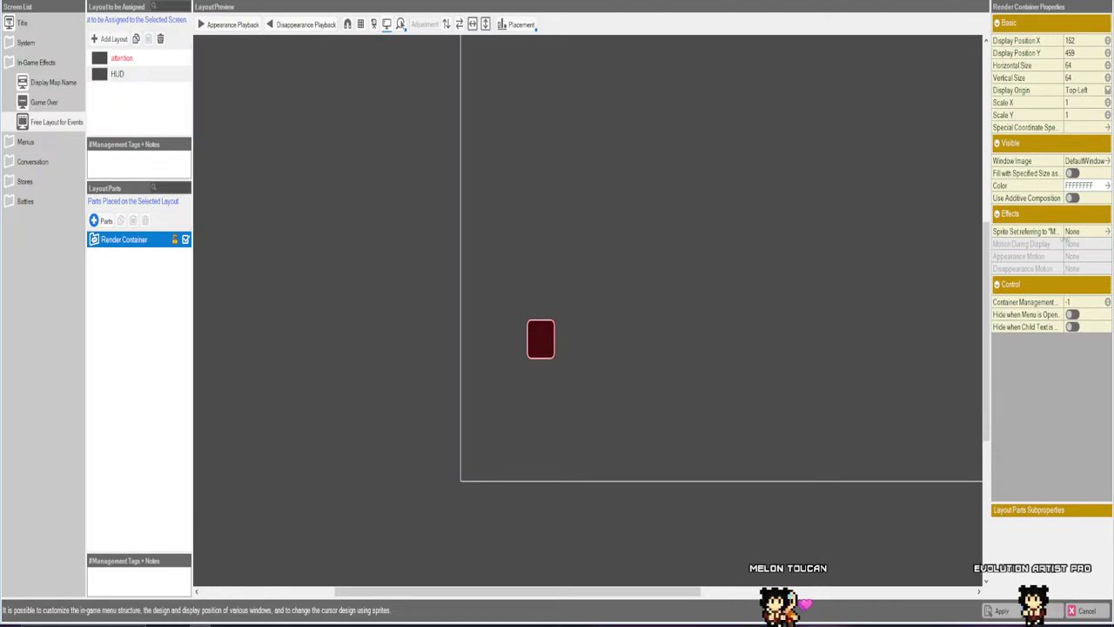
Set the render container's horizontal size to 280 and vertical size to 229.
click(1083, 66)
text(80)
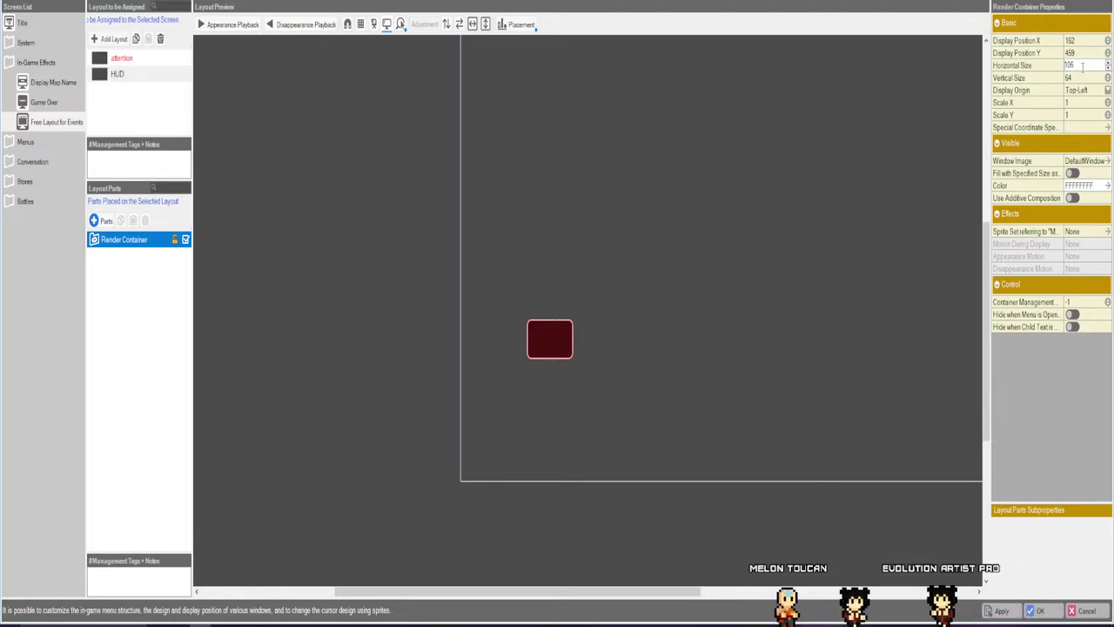
click(1084, 79)
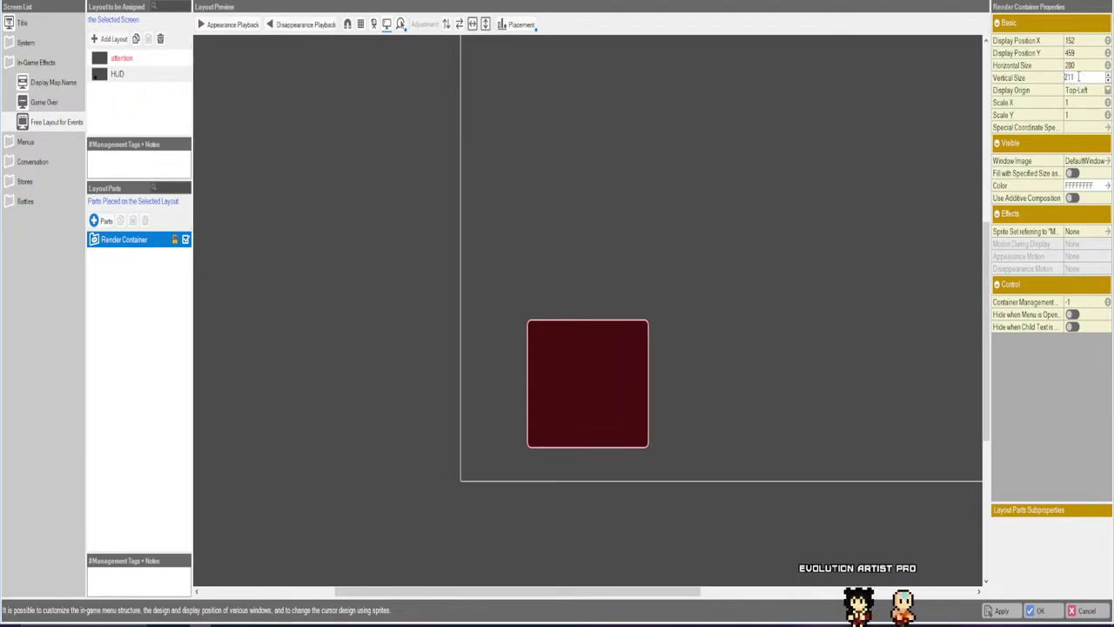
click(802, 275)
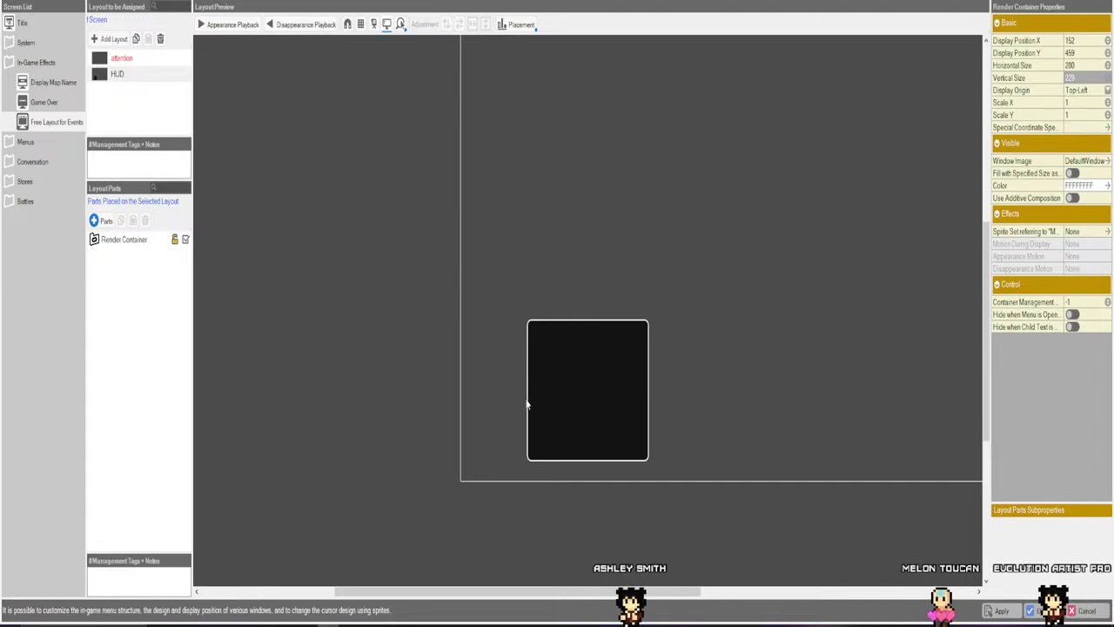
Reposition the render container near the lower edge of the screen frame at about X 231, Y 485.
click(629, 376)
scroll(481, 356, down, 3)
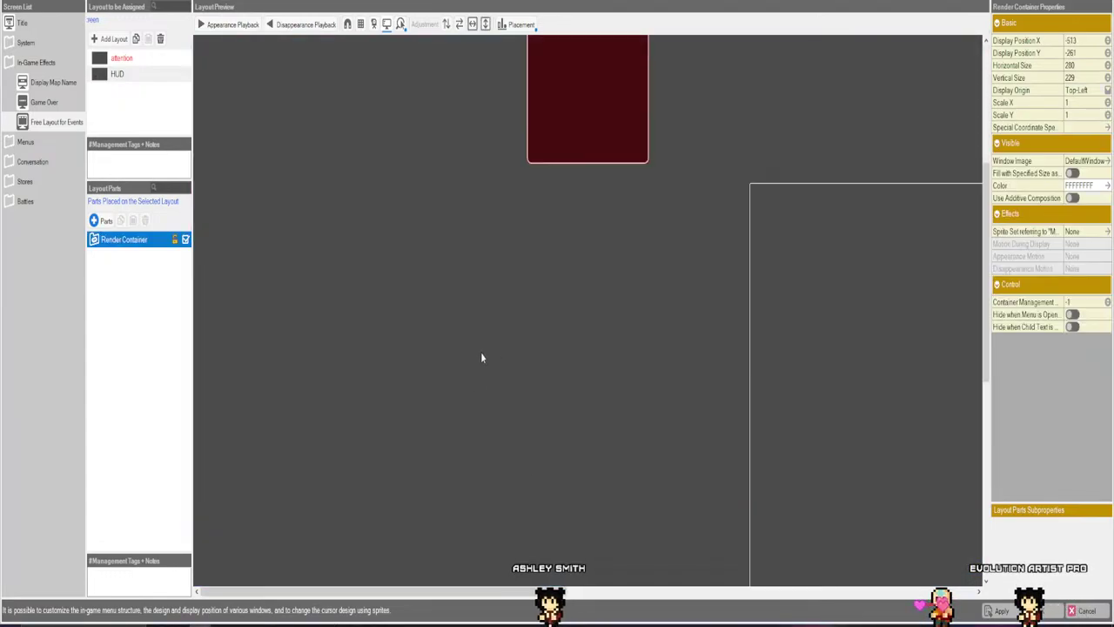
drag(561, 174, 887, 575)
scroll(699, 534, down, 2)
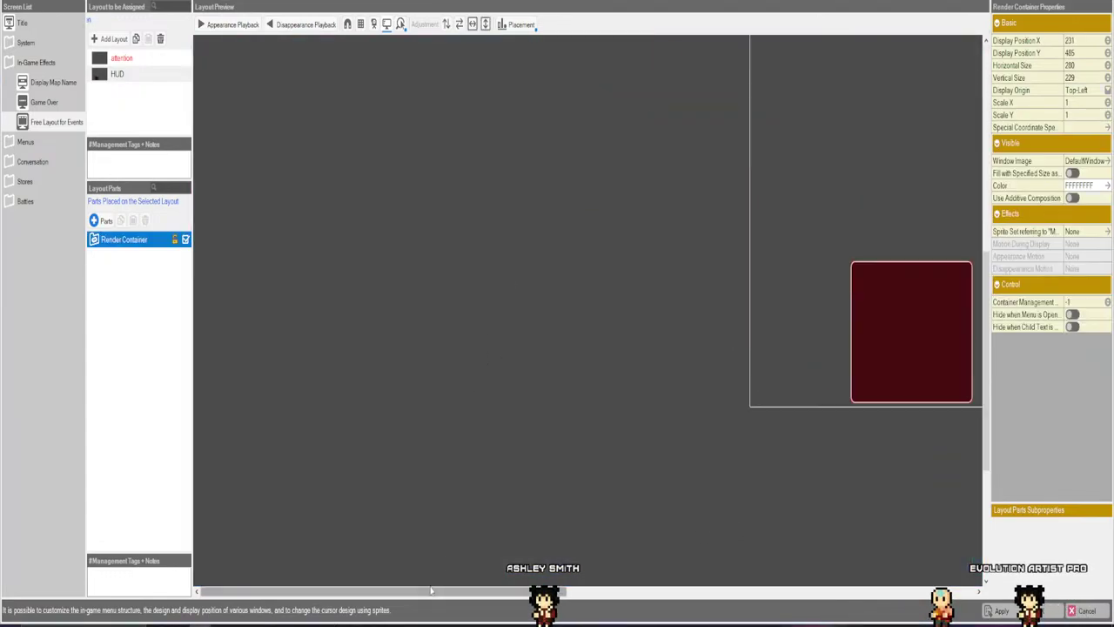
click(616, 581)
scroll(616, 581, right, 3)
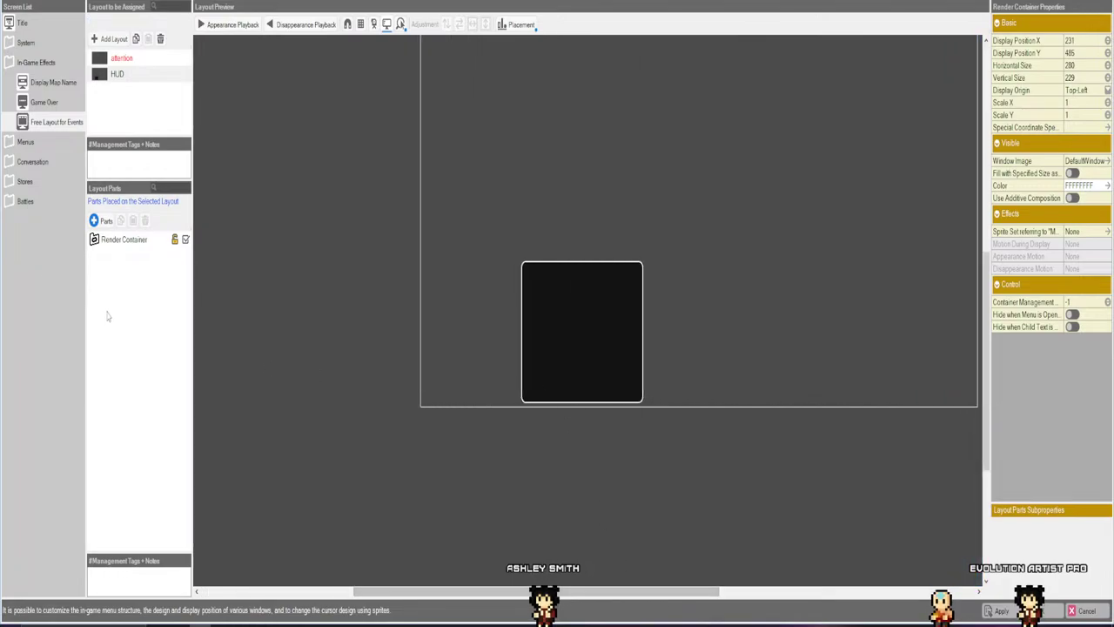
Lock the render container so it cannot be moved or resized in the preview.
click(579, 313)
click(390, 327)
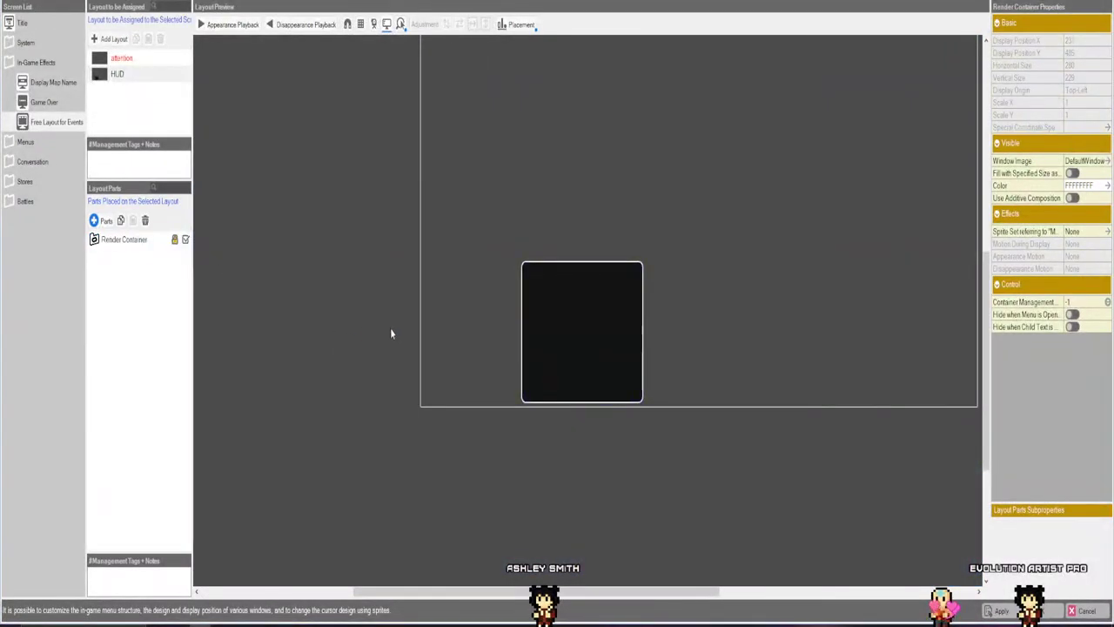
click(577, 309)
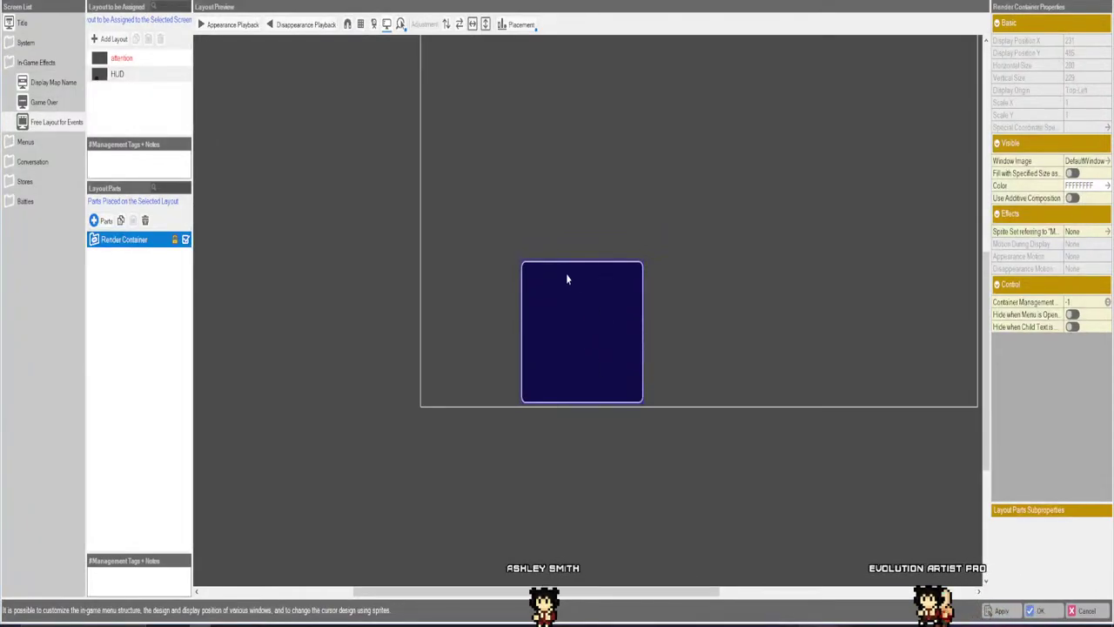
click(359, 319)
Add a Container for Elements of Entry Selection to the HUD layout and name it OPTION 1.
click(125, 240)
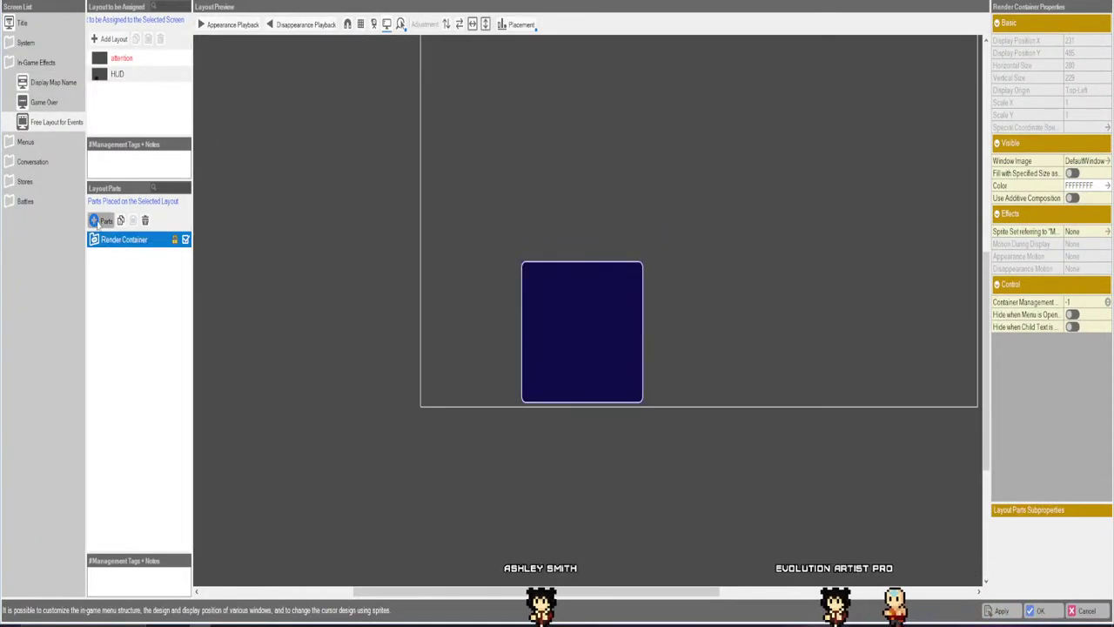
click(98, 220)
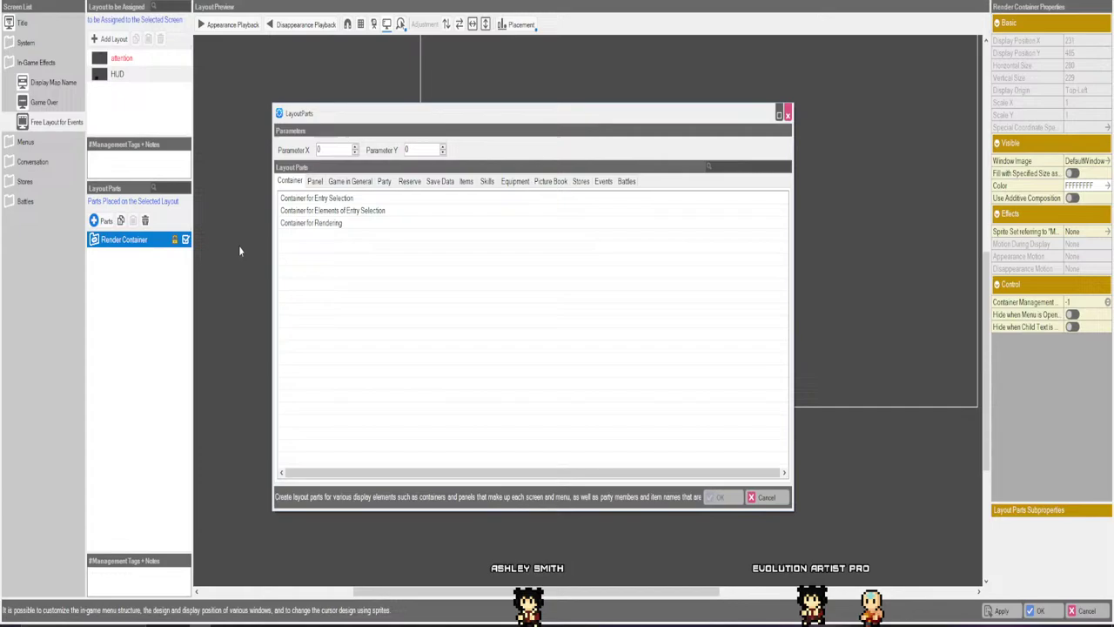
click(315, 198)
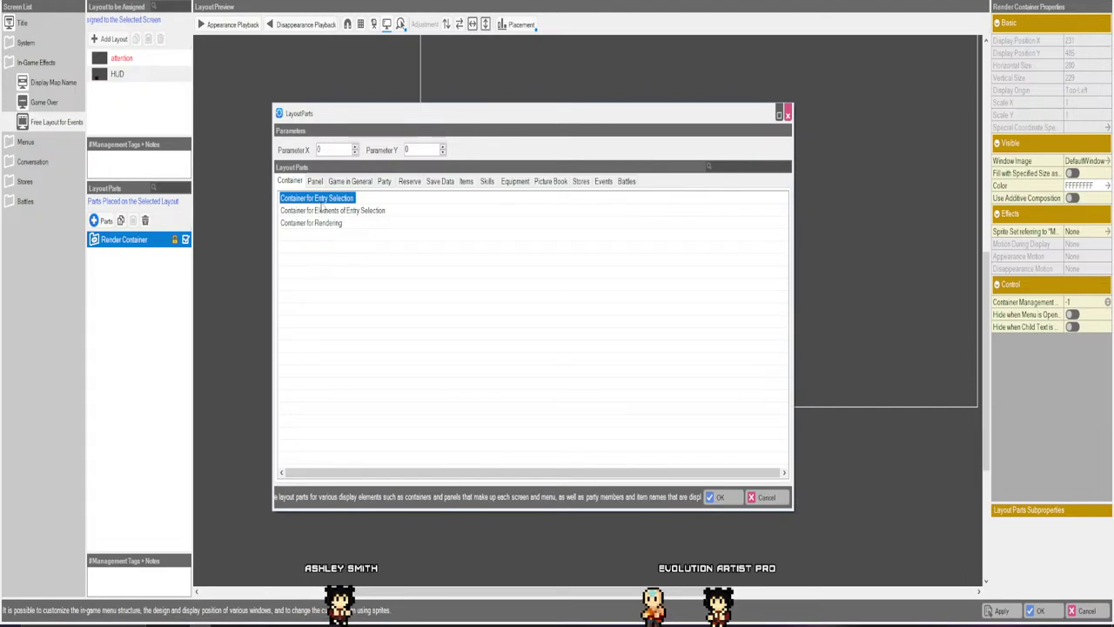
click(363, 212)
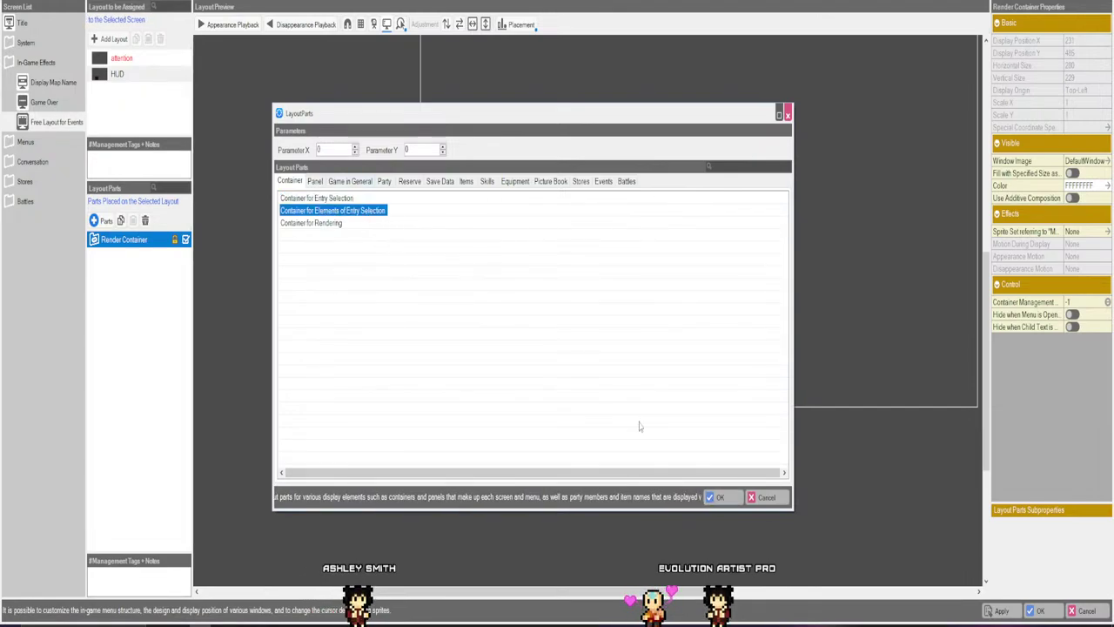
click(720, 496)
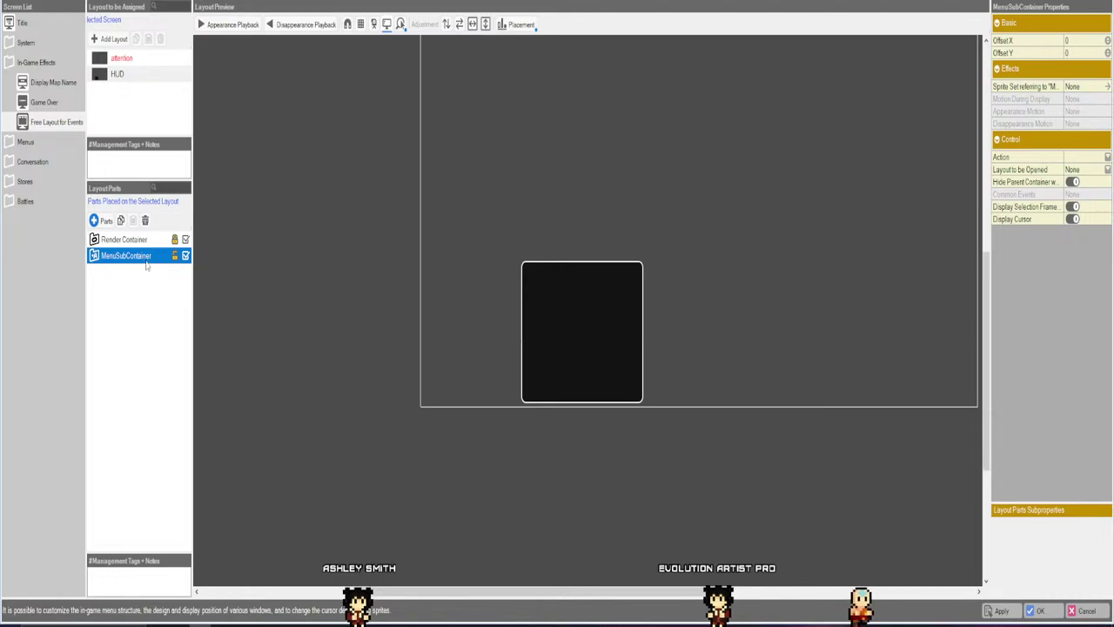
click(152, 310)
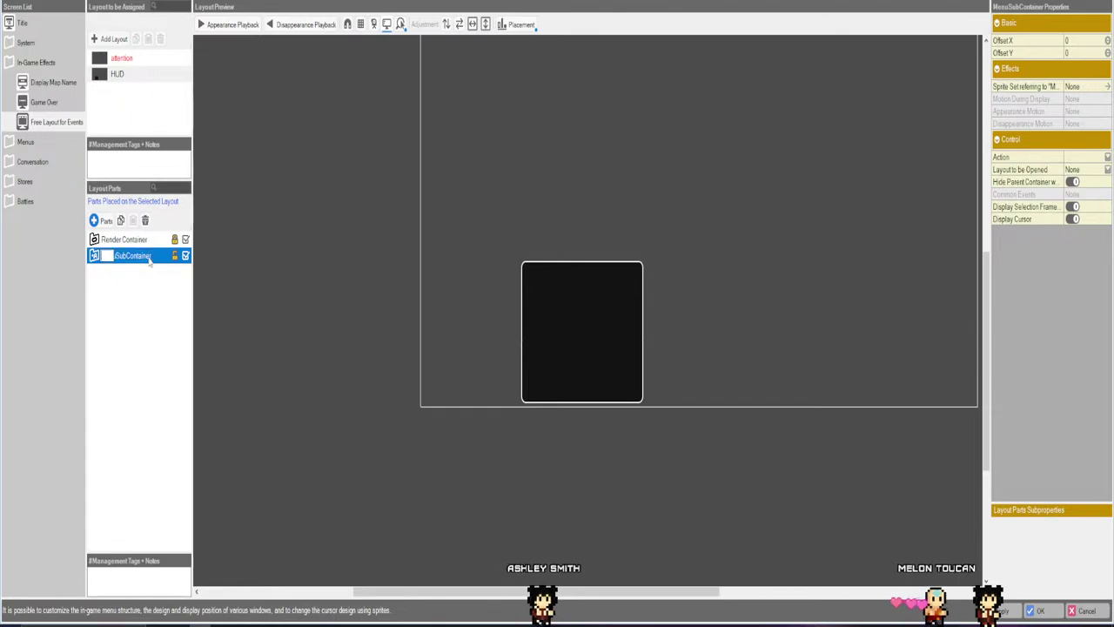
drag(114, 255, 149, 265)
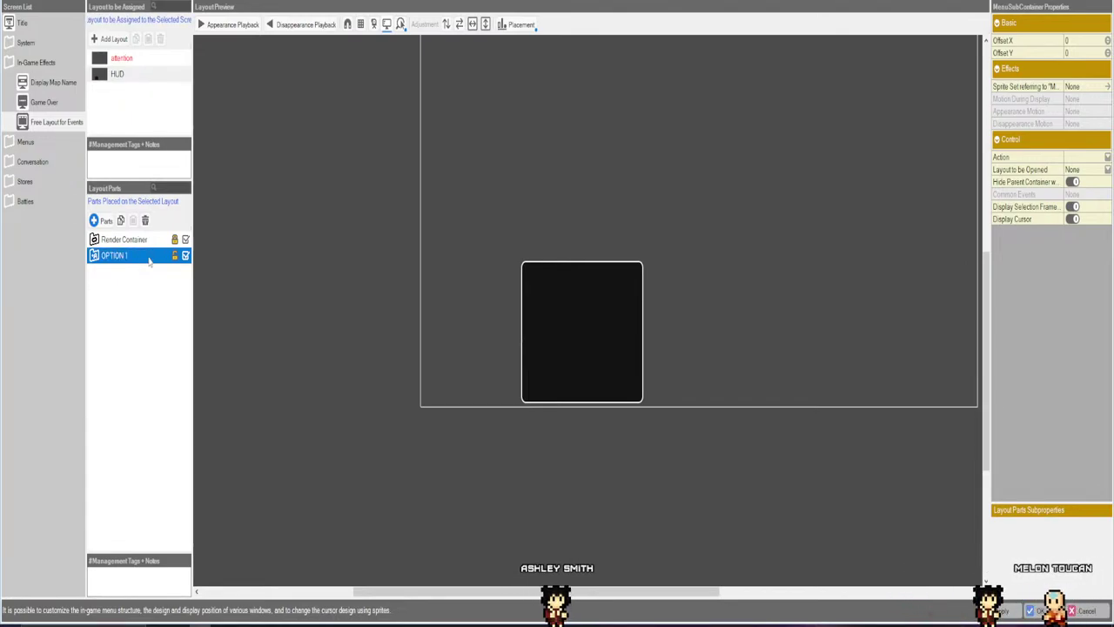
Add a Container for Entry Selection between the render container and OPTION 1.
click(124, 241)
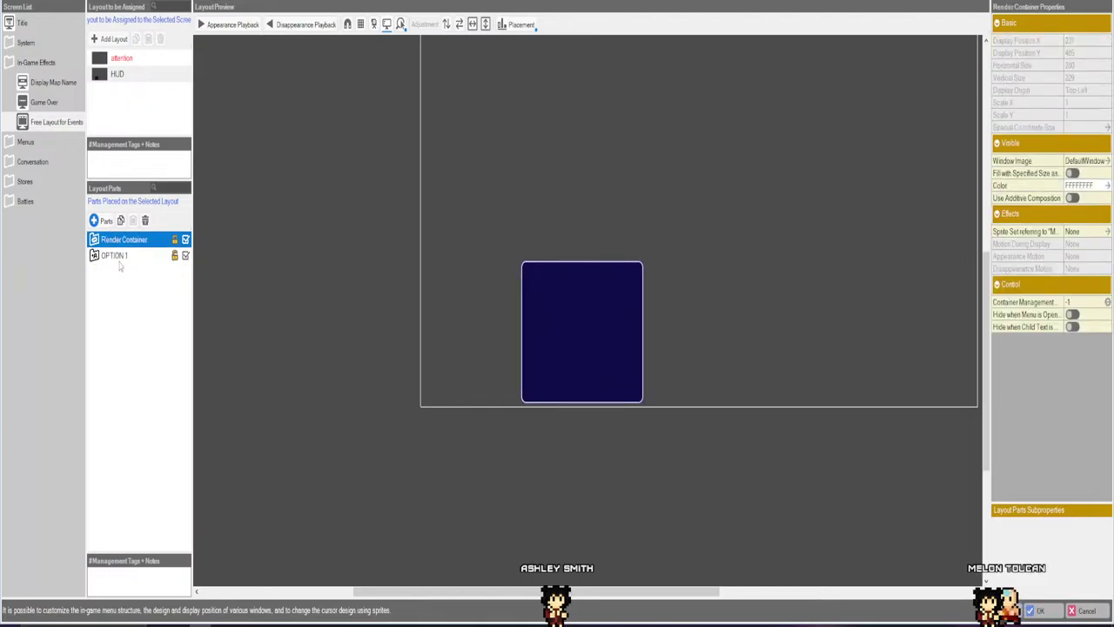
click(101, 220)
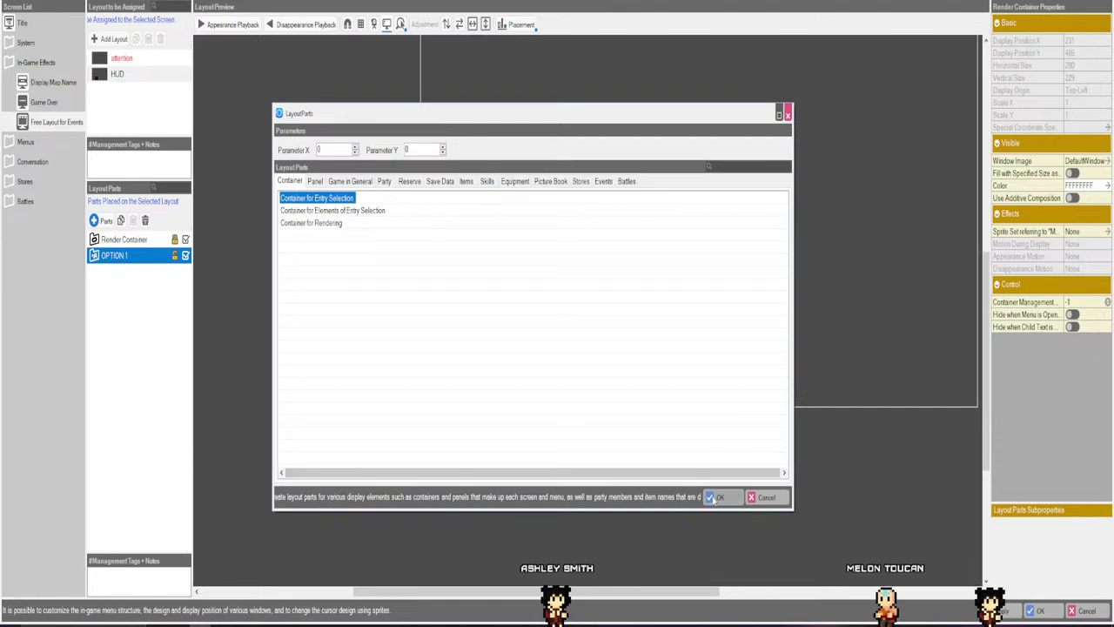
click(712, 498)
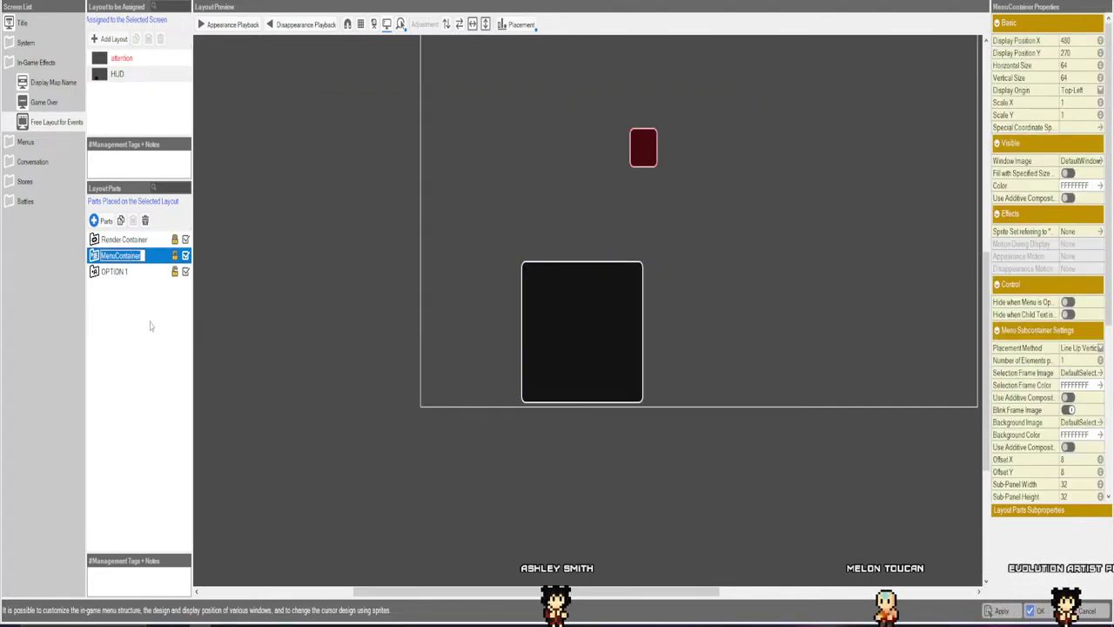
Nest OPTION 1 inside MenuContainer in the layout parts and nudge it to offset X 1, Y 1.
click(118, 272)
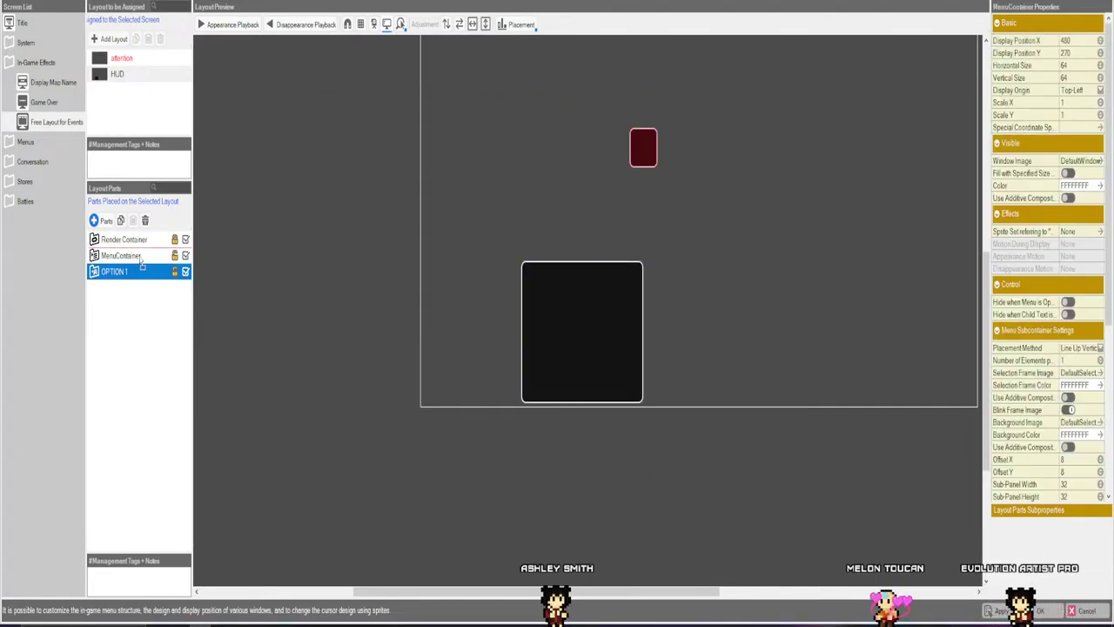
click(120, 255)
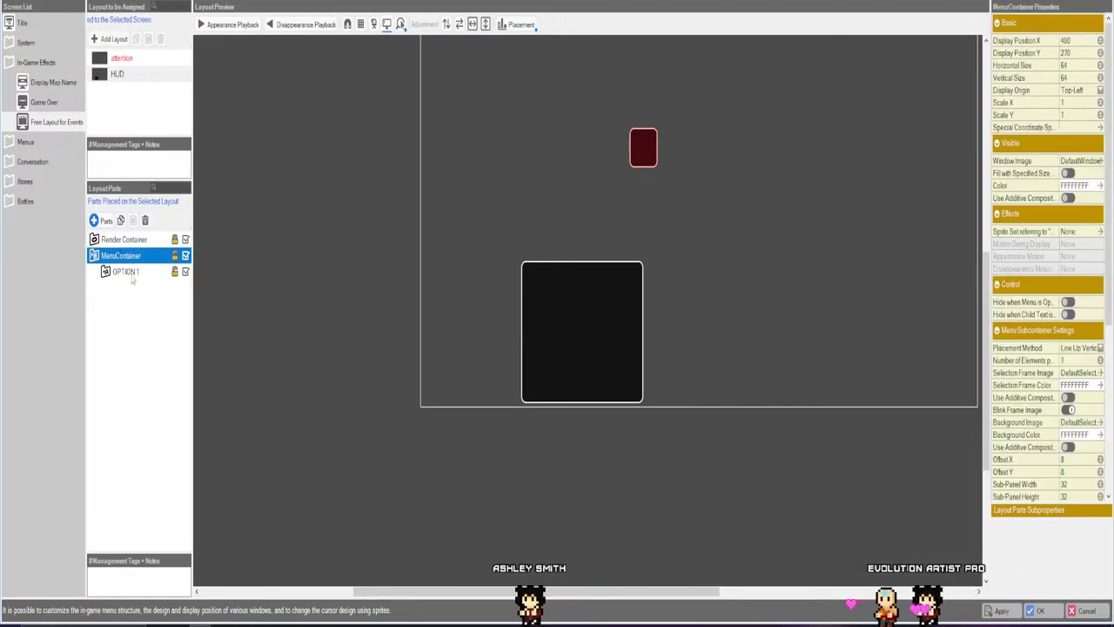
click(122, 271)
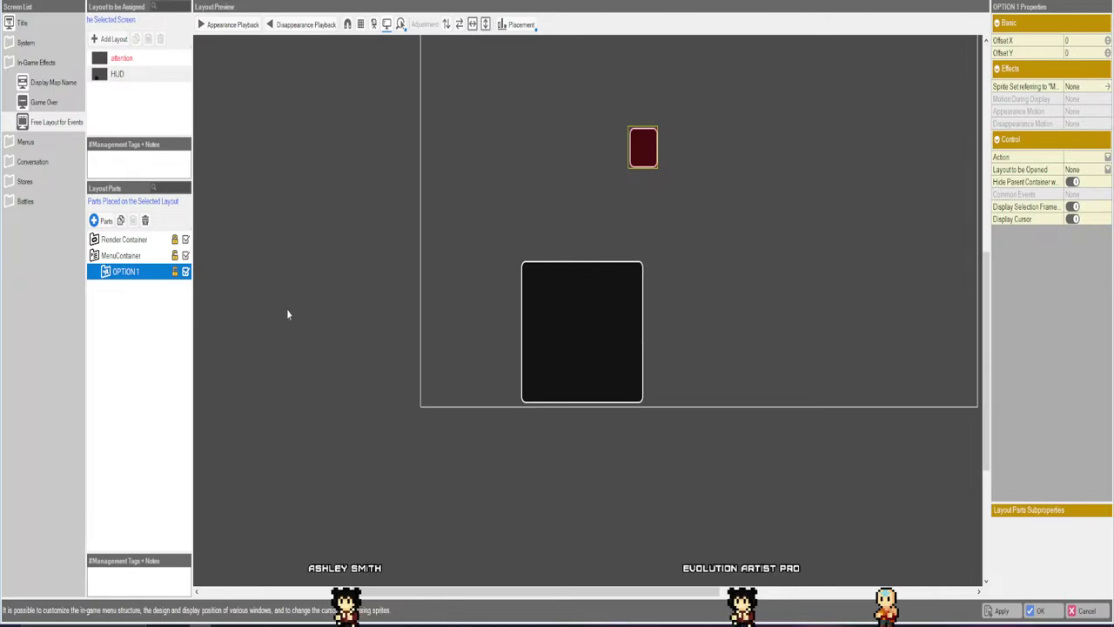
mouse_move(653, 152)
mouse_down()
mouse_move(560, 163)
mouse_move(642, 153)
mouse_up()
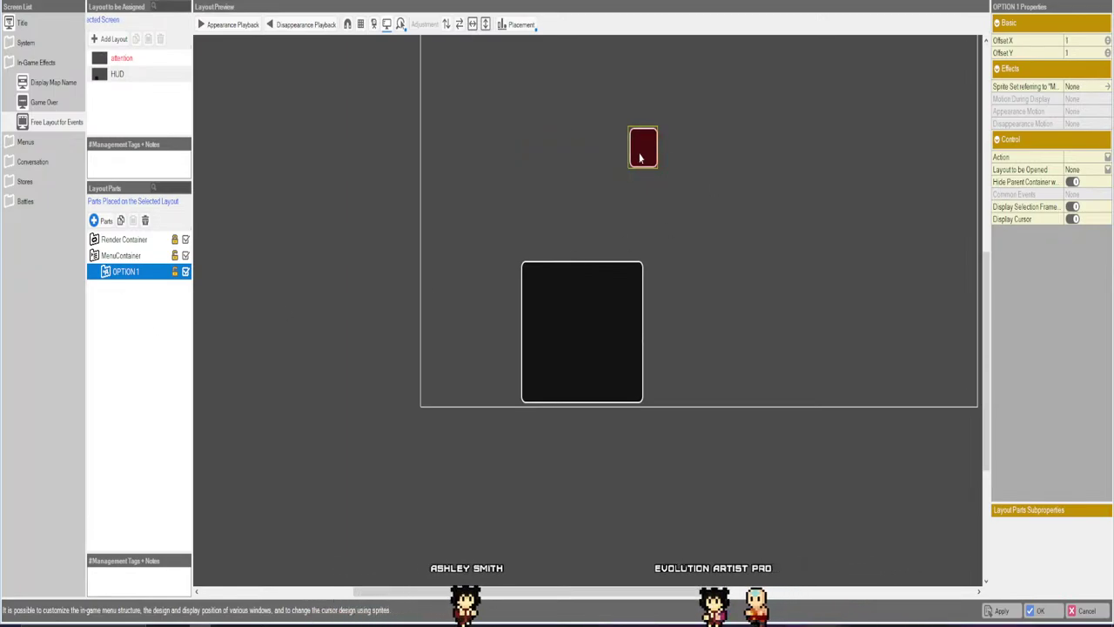
Examine the special formats available for MenuContainer's Special Coordinate Specification Tag without choosing one.
click(123, 256)
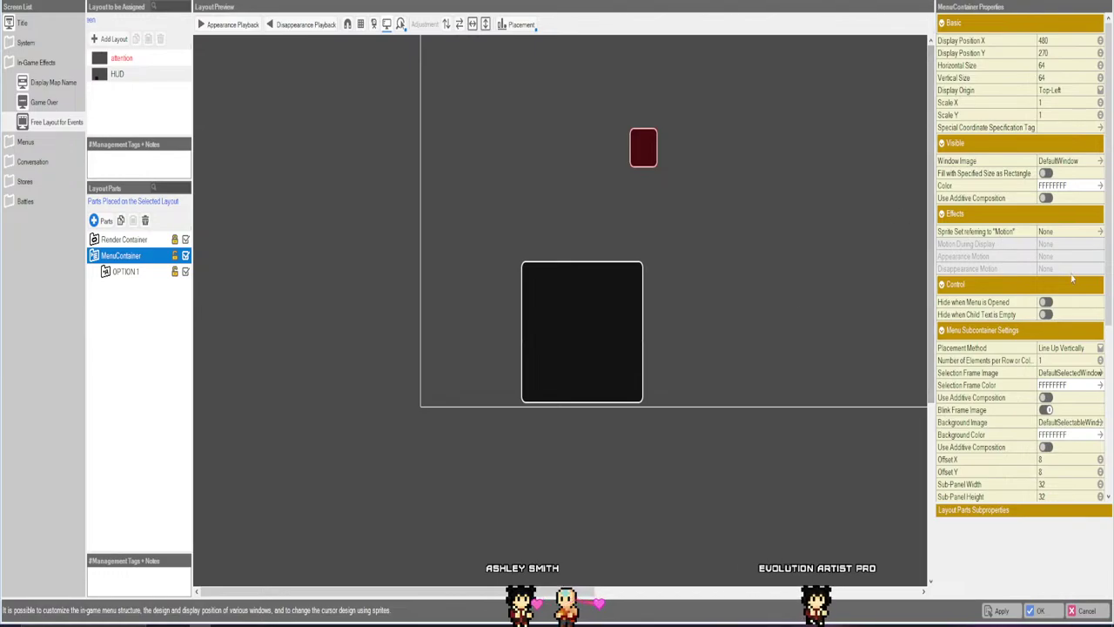
click(57, 122)
click(117, 263)
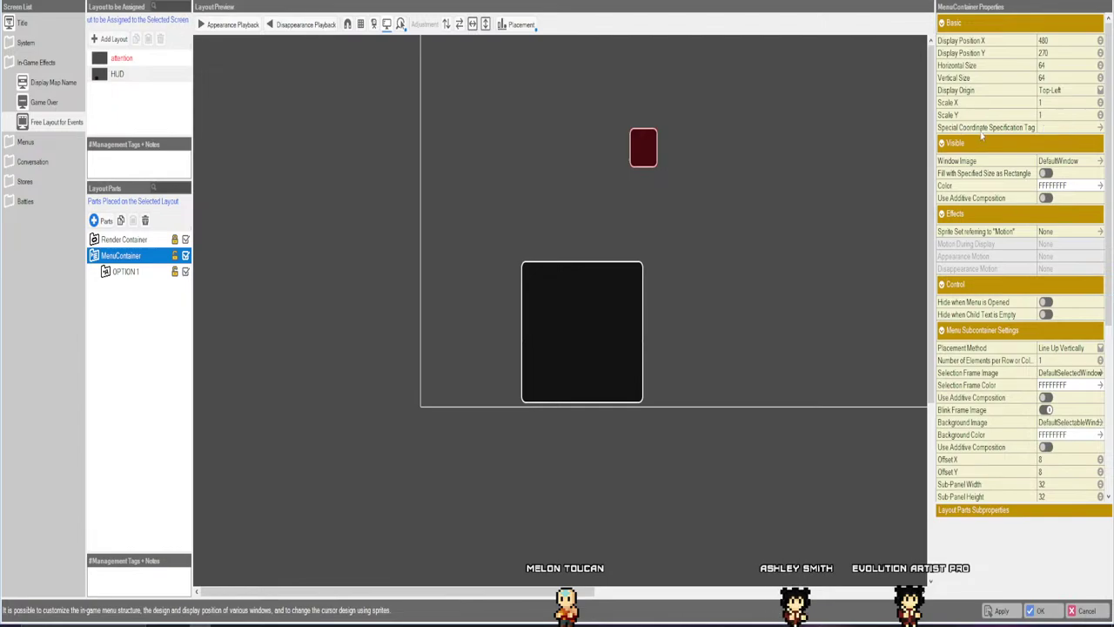
click(1047, 132)
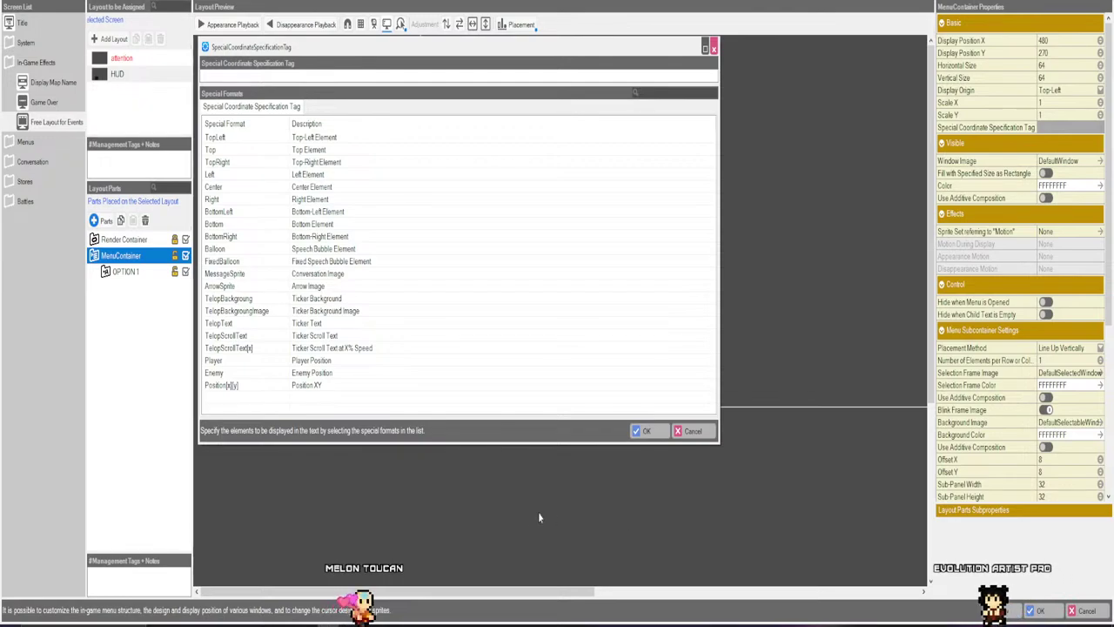
click(644, 431)
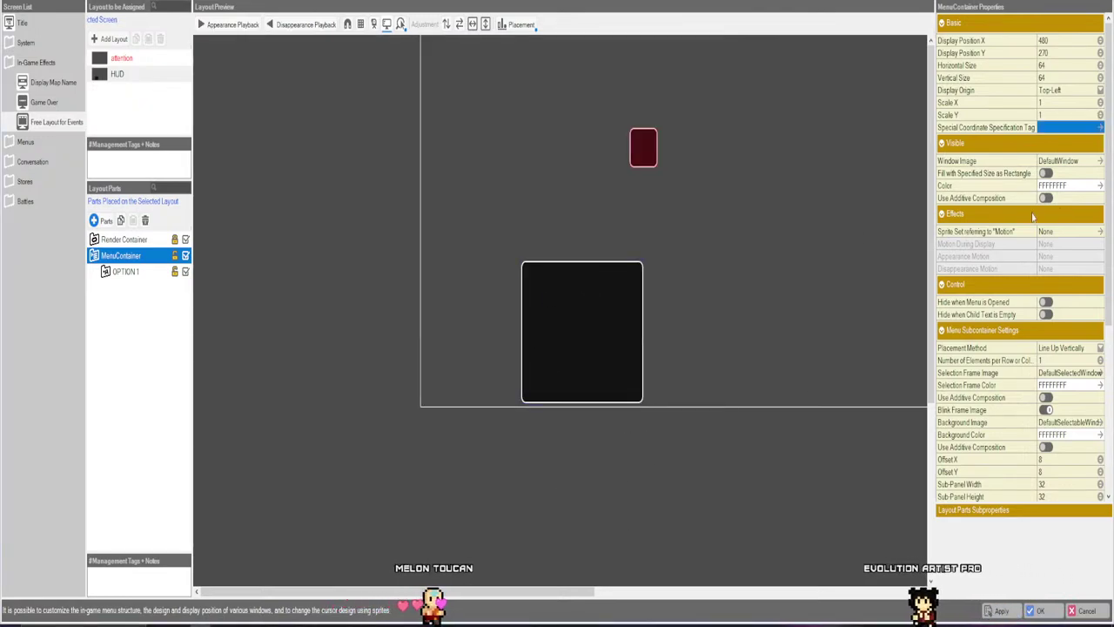
Set MenuContainer's window image to the ExpBar texture.
click(1057, 161)
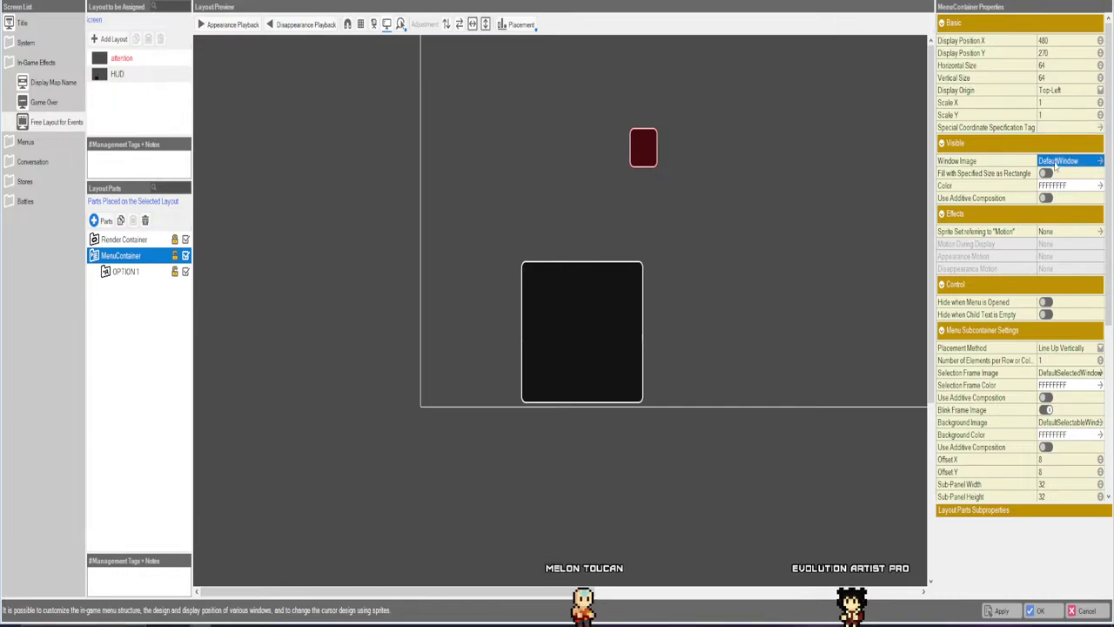
click(1058, 162)
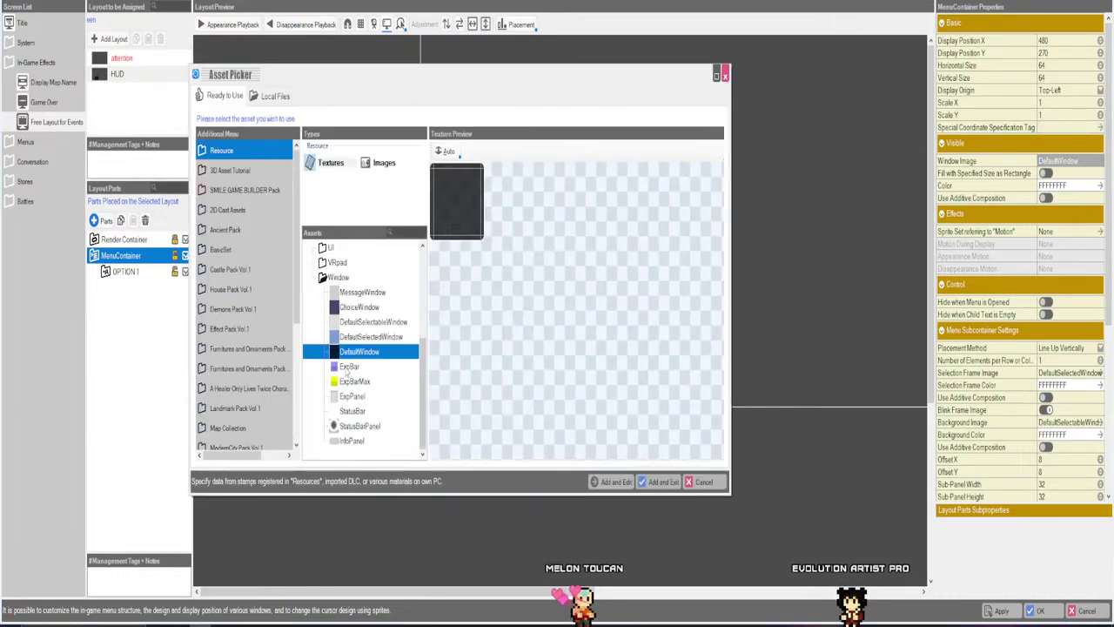
click(349, 366)
click(659, 482)
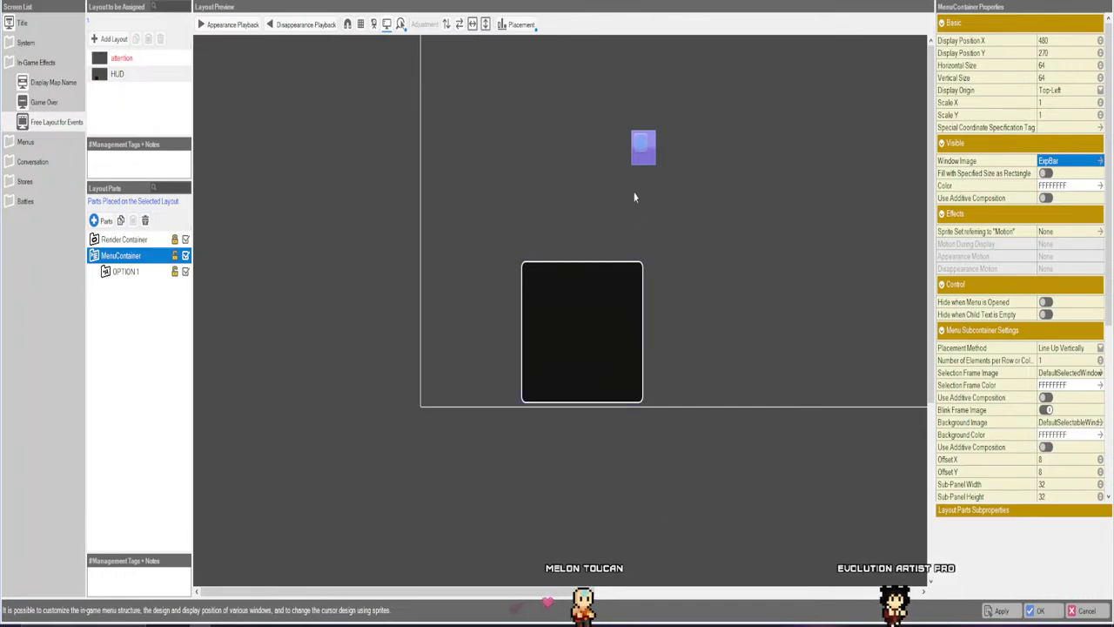
Move MenuContainer into the render container's upper-left corner at about X 241, Y 497 and set its window image to ExpPanel.
drag(649, 158, 546, 298)
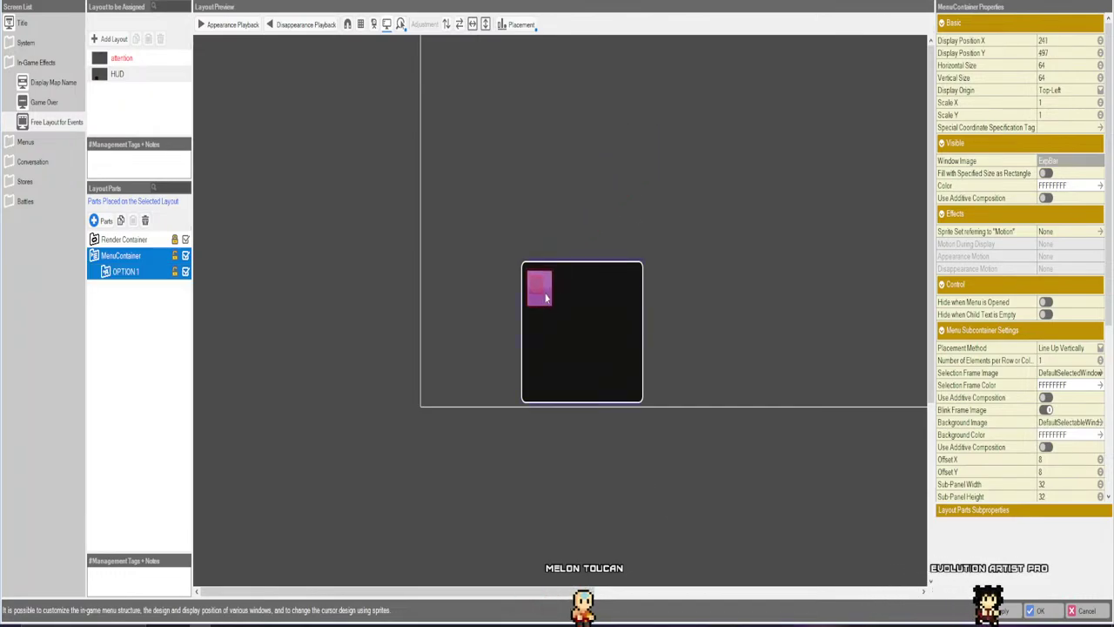
click(1055, 167)
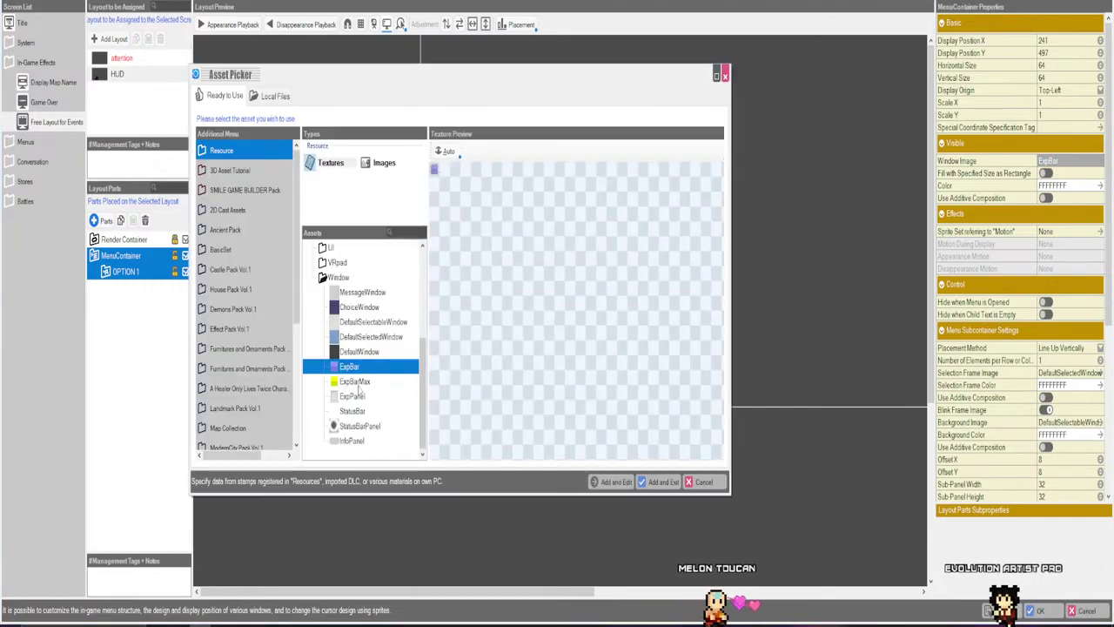
click(358, 382)
click(352, 396)
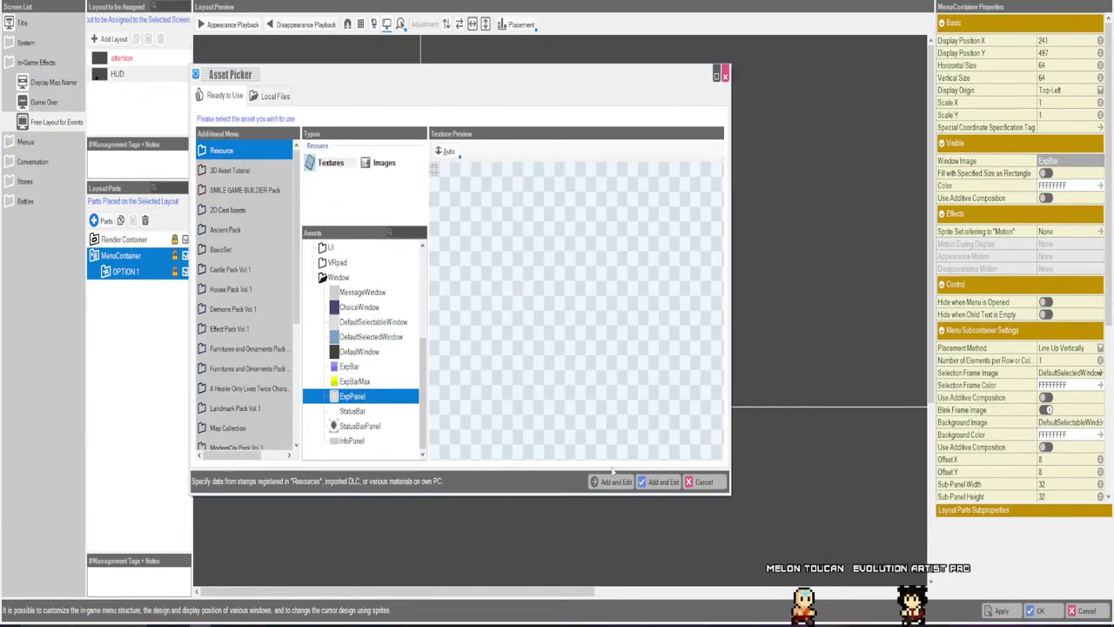
click(660, 482)
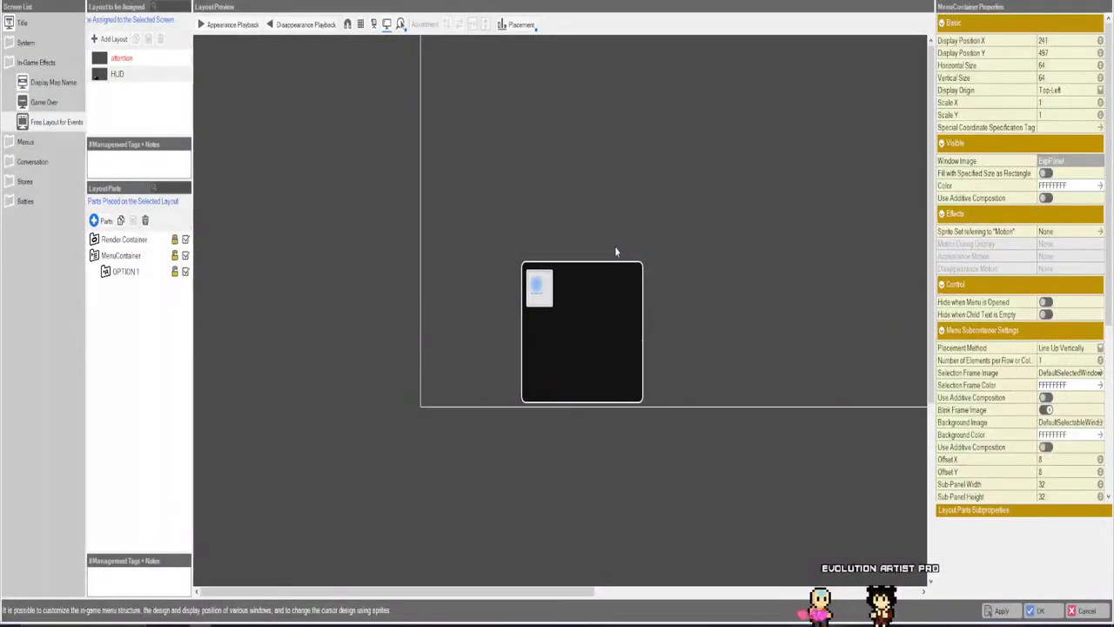
Turn on Fill with Specified Size as Rectangle for MenuContainer and set its color to green 56CD1FFF.
click(539, 304)
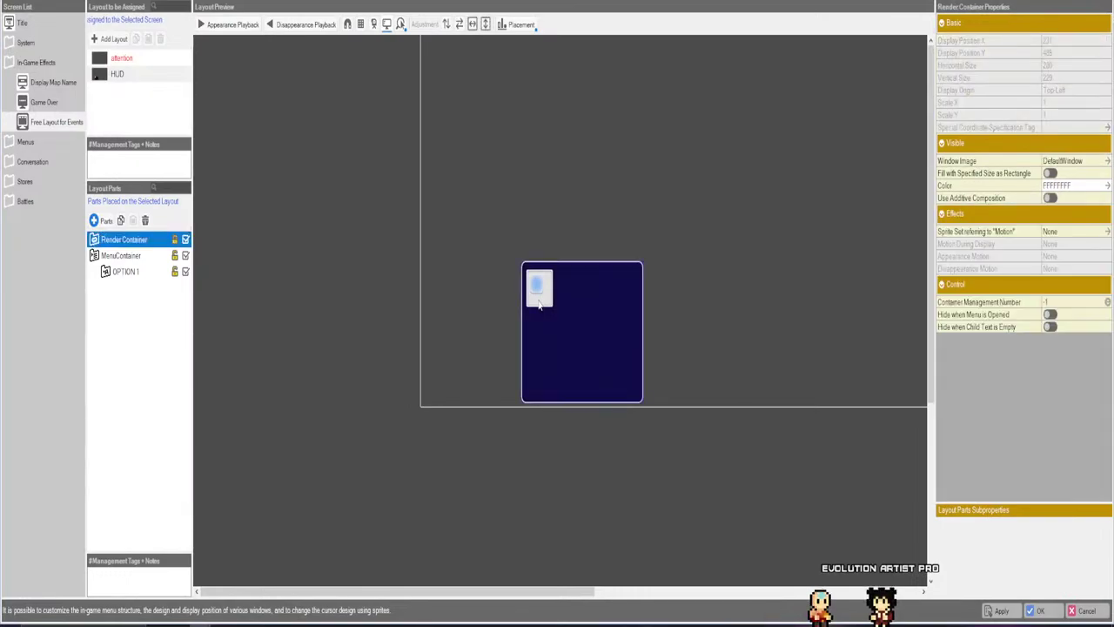
click(127, 271)
click(120, 255)
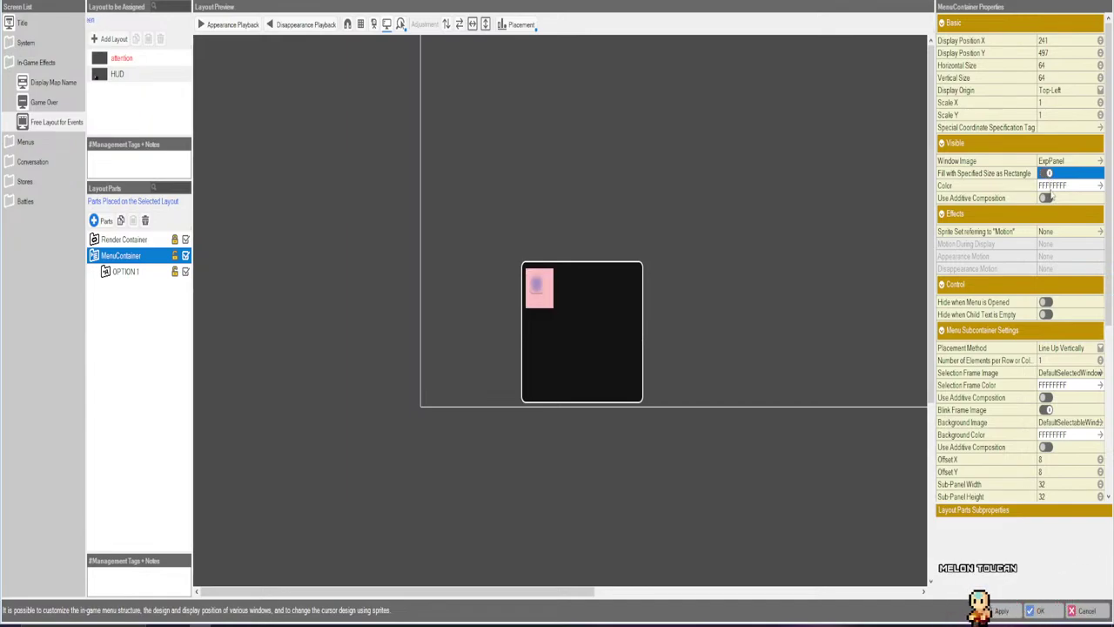
click(1057, 186)
click(1014, 403)
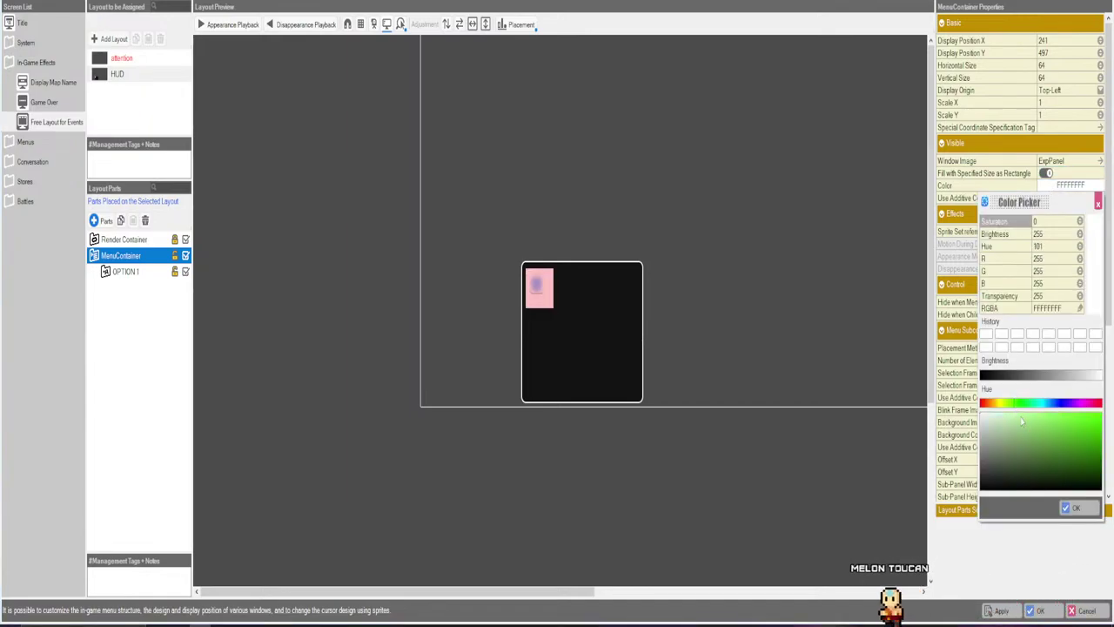
click(1083, 429)
click(1074, 507)
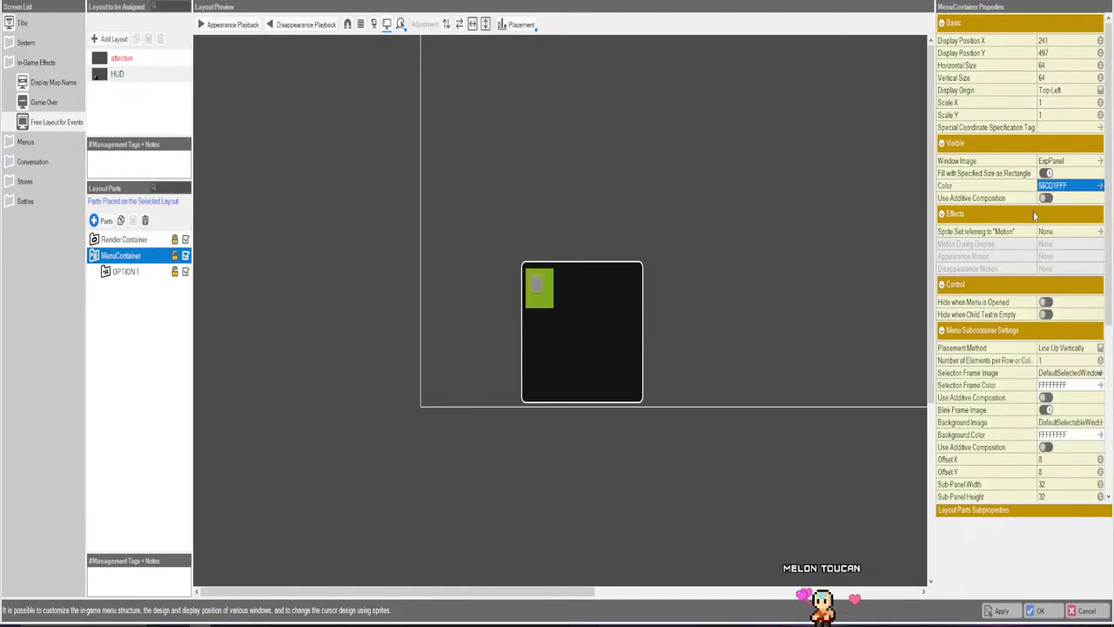
Turn off MenuContainer's Fill with Specified Size as Rectangle and reset its color to white FFFFFFFF.
click(1048, 173)
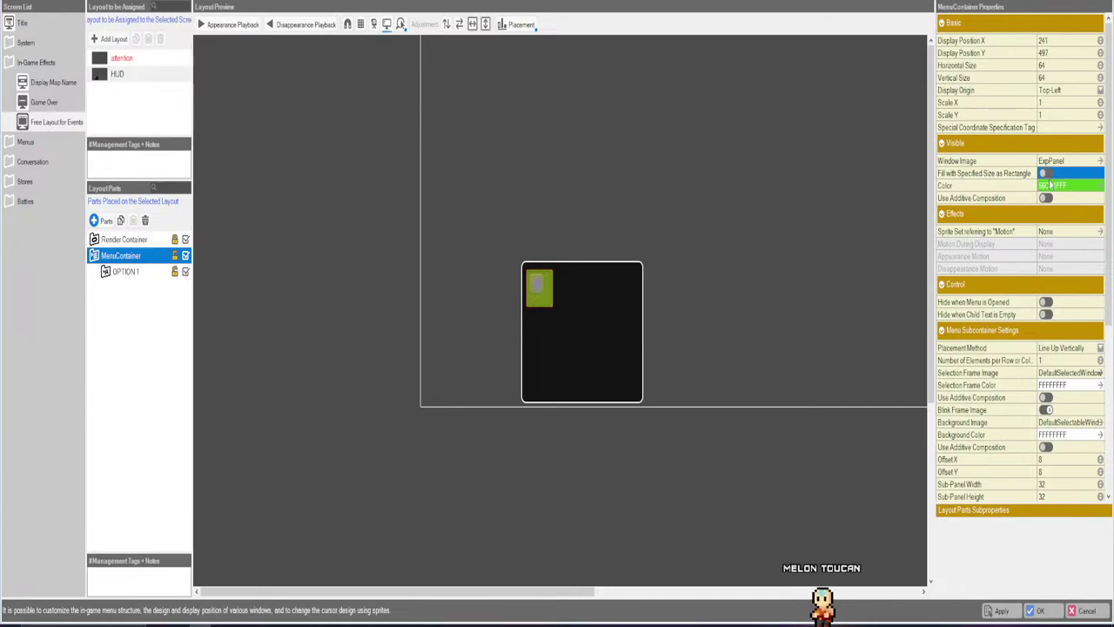
click(1047, 185)
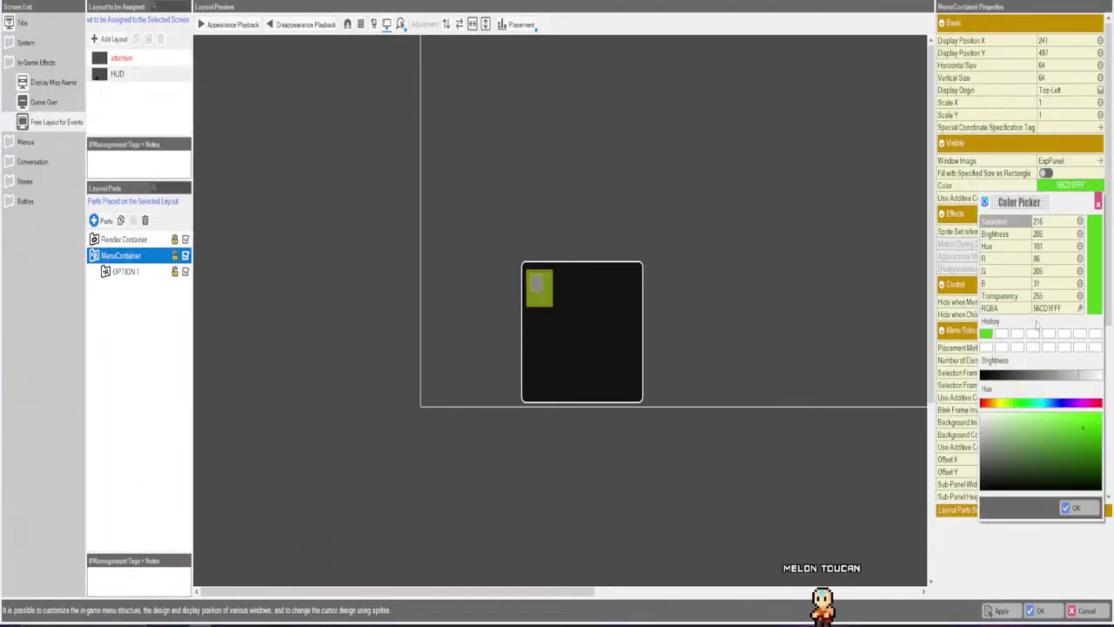
click(1001, 347)
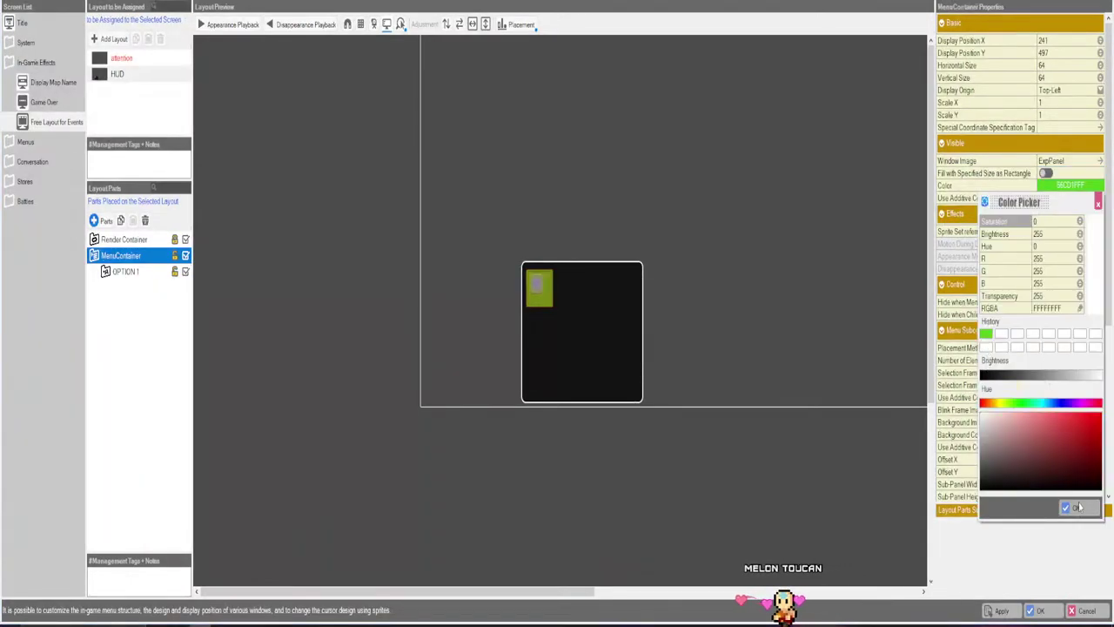
click(1074, 507)
Enable Use Additive Composition for MenuContainer's window image and check the option's description.
click(1047, 198)
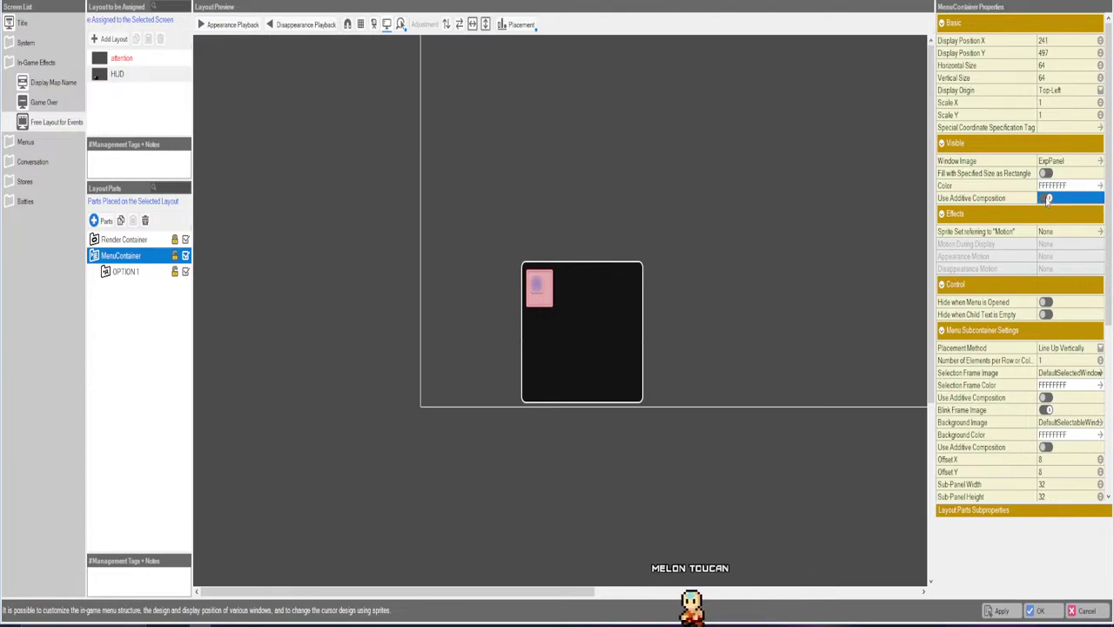
mouse_move(960, 202)
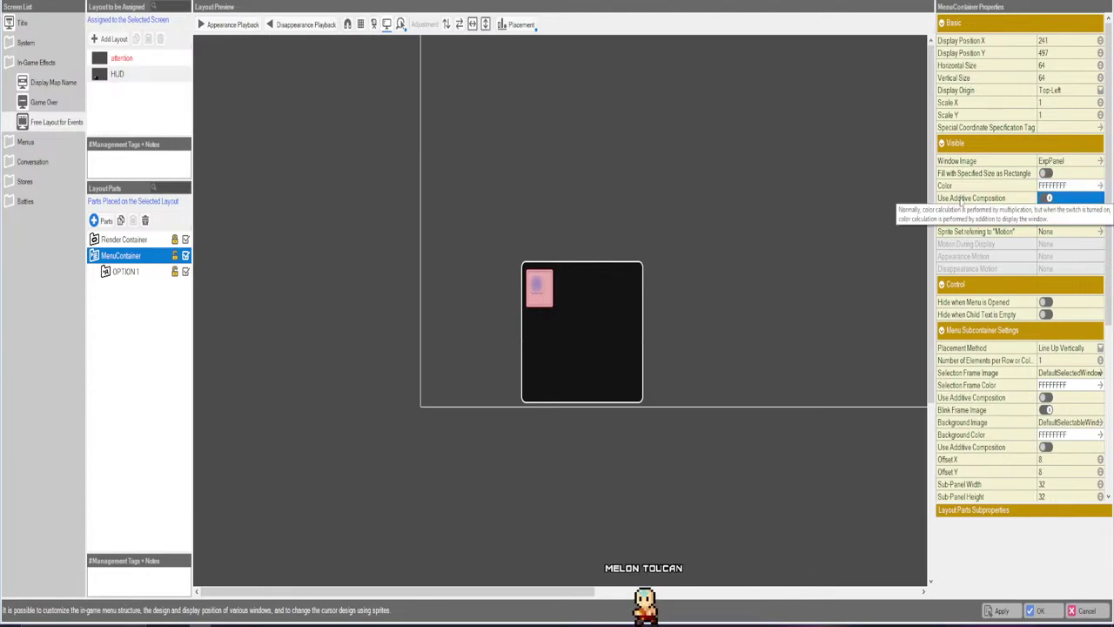
click(966, 202)
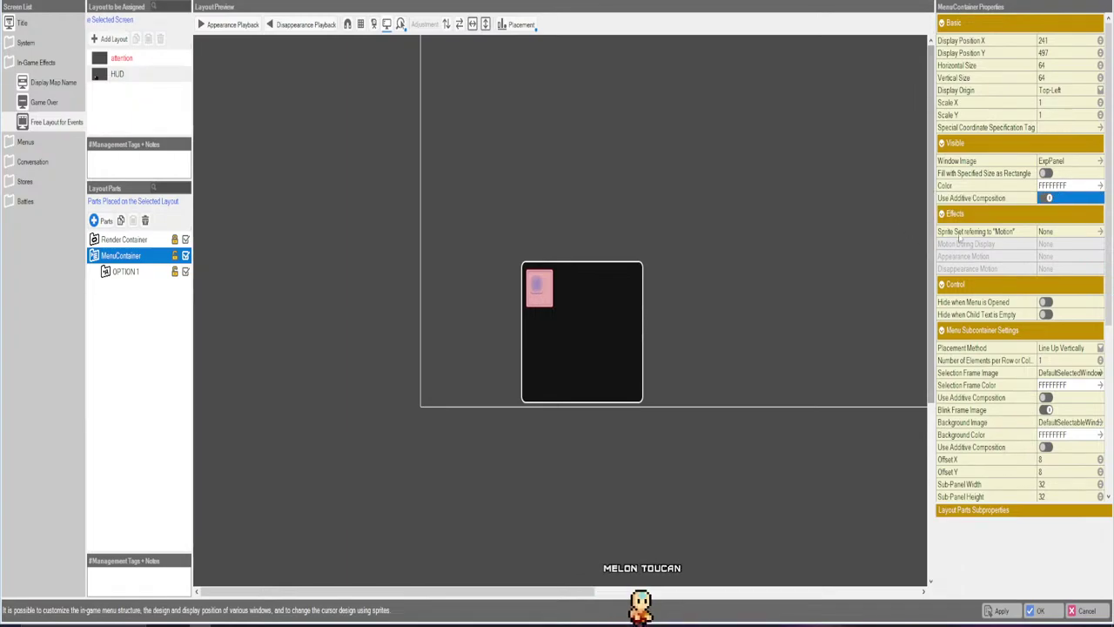
click(771, 293)
mouse_move(972, 202)
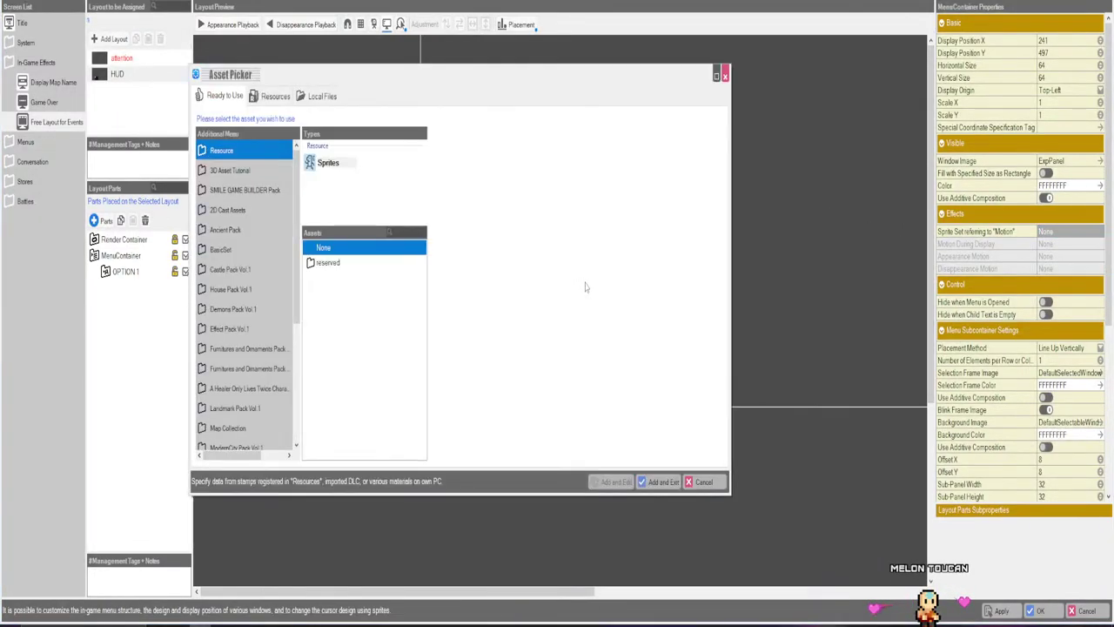
Examine the reserved sprites and their motions, including LayoutAnimation, MessageWait_w, DefaultCursor and arrow_R, plus the 2D Casts folder.
click(329, 262)
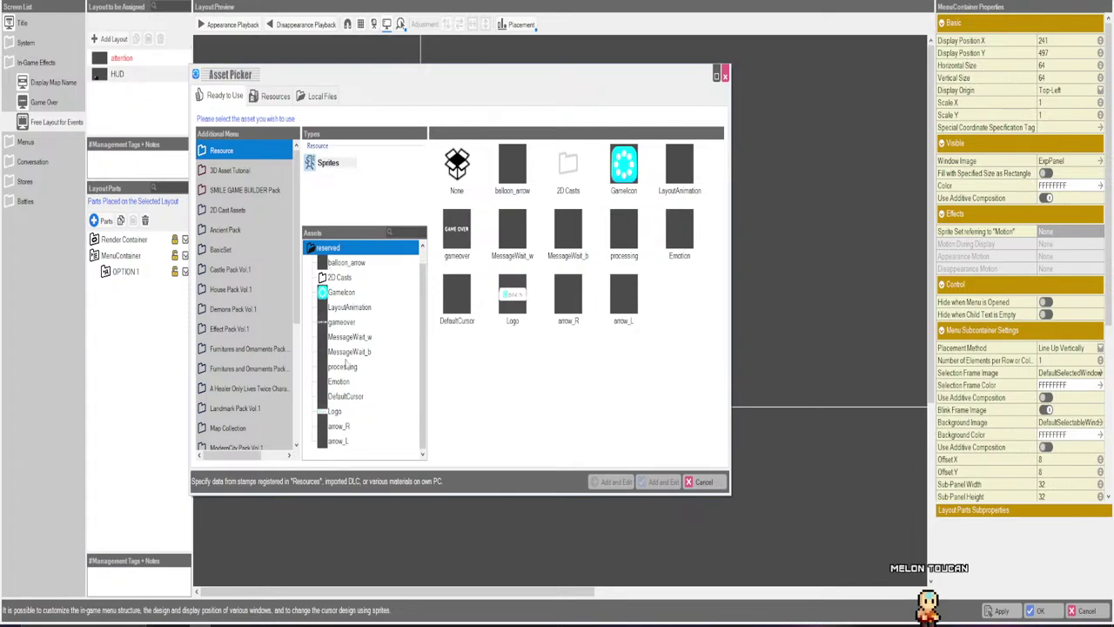
click(351, 338)
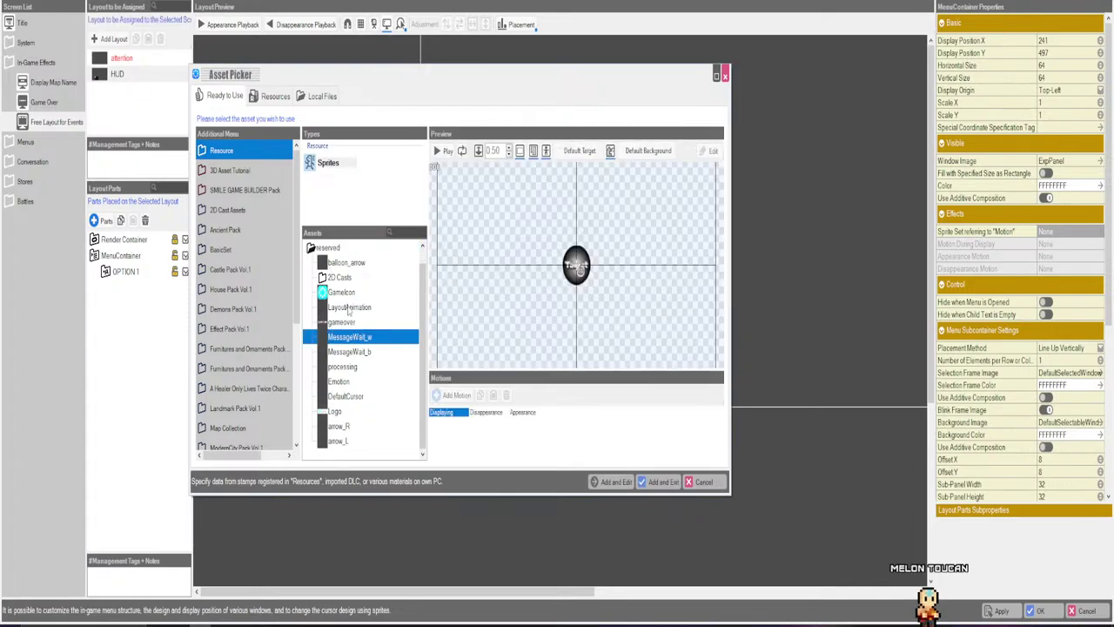
click(350, 309)
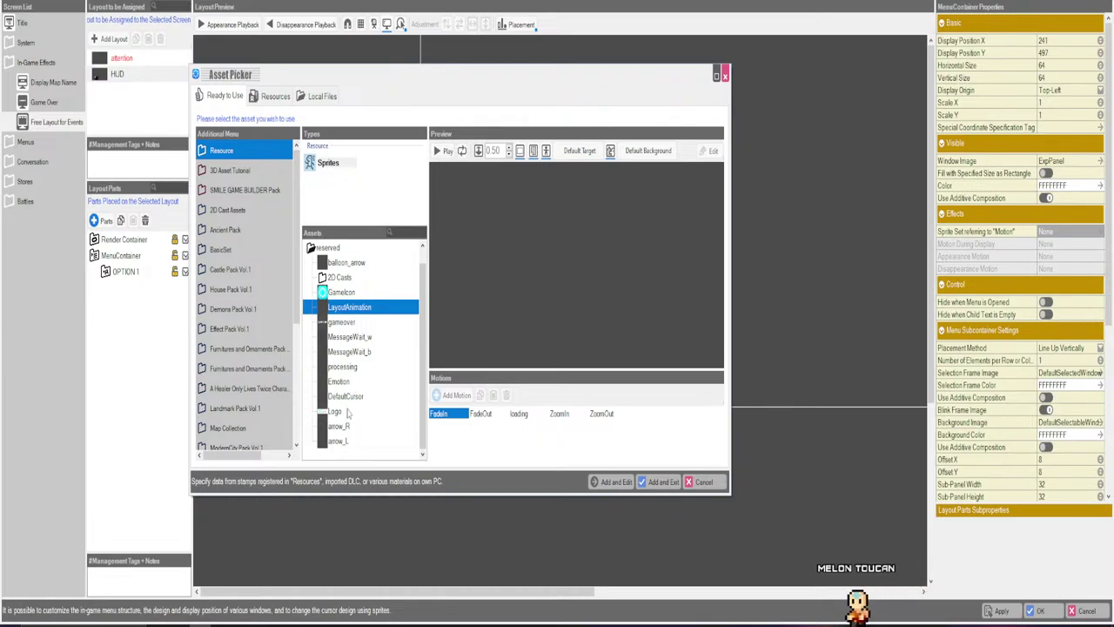
click(346, 369)
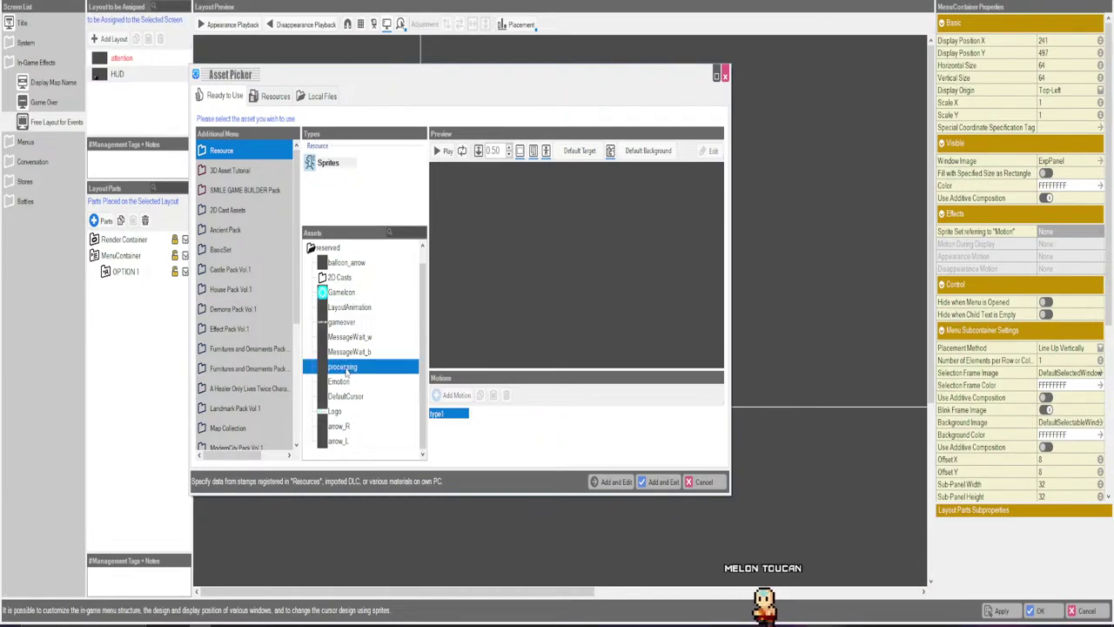
click(348, 353)
click(349, 338)
click(350, 322)
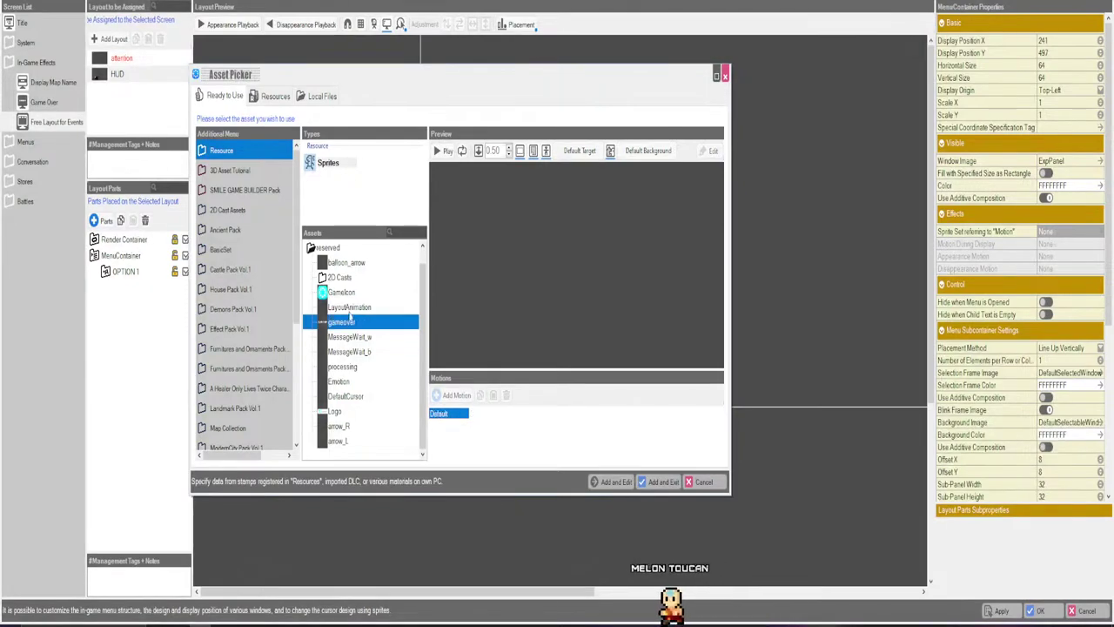
click(351, 309)
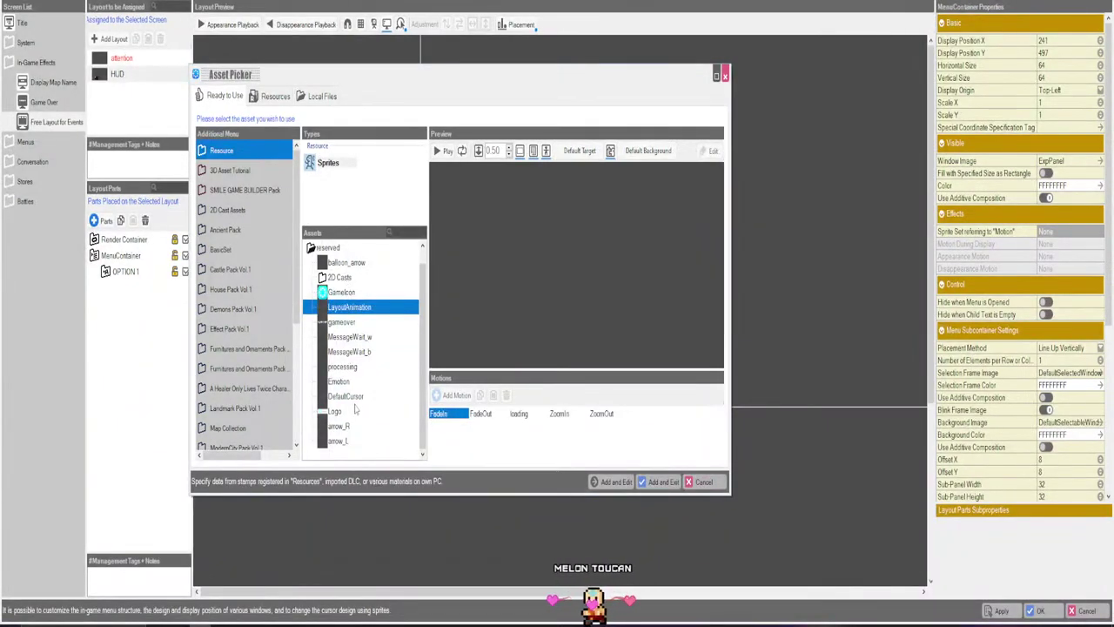
click(344, 397)
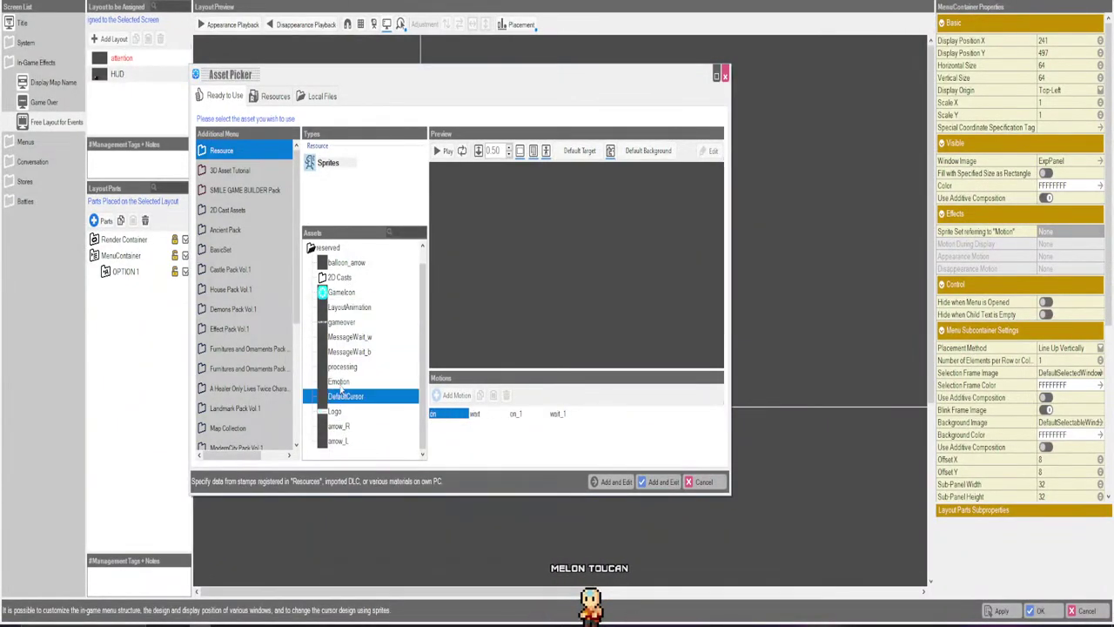
click(344, 382)
click(346, 369)
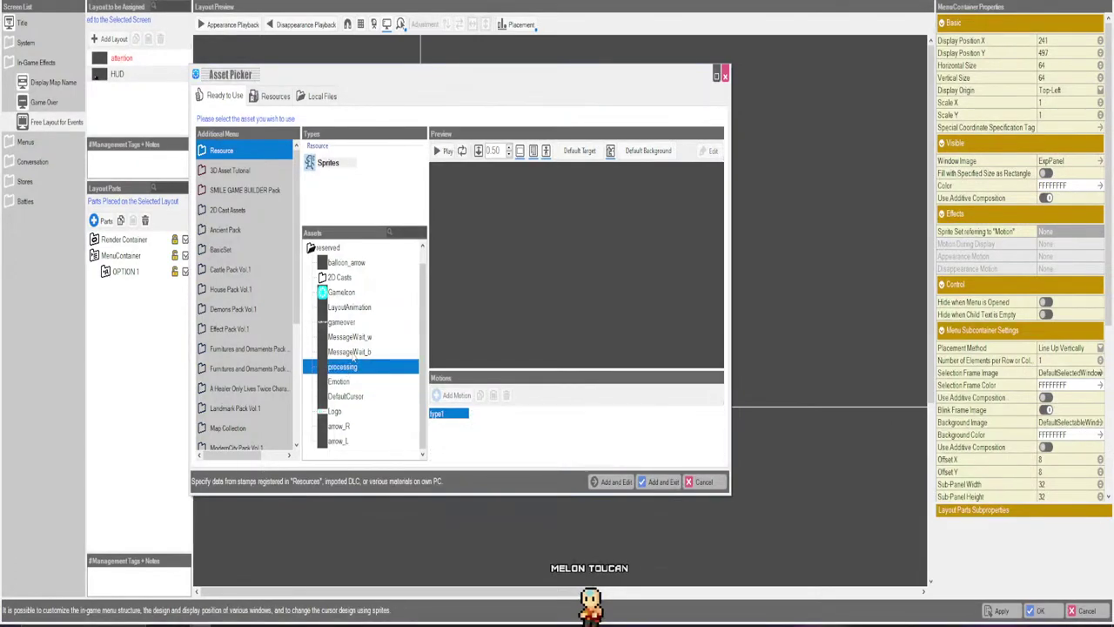
click(352, 353)
click(349, 444)
click(348, 426)
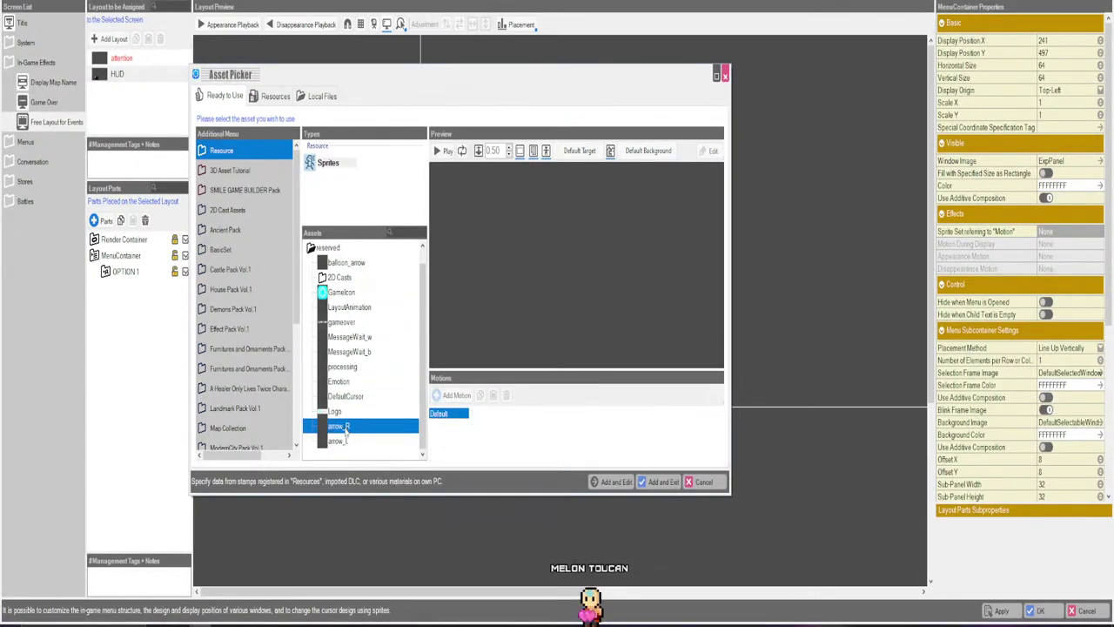
scroll(355, 409, up, 1)
click(335, 262)
double_click(336, 261)
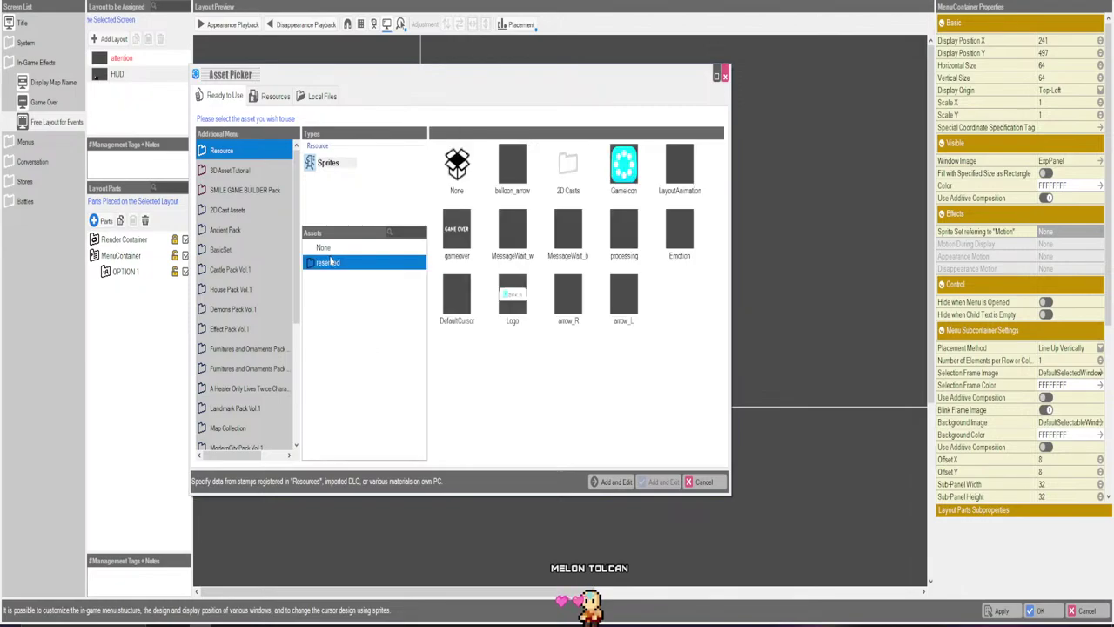
double_click(335, 247)
double_click(339, 277)
double_click(341, 278)
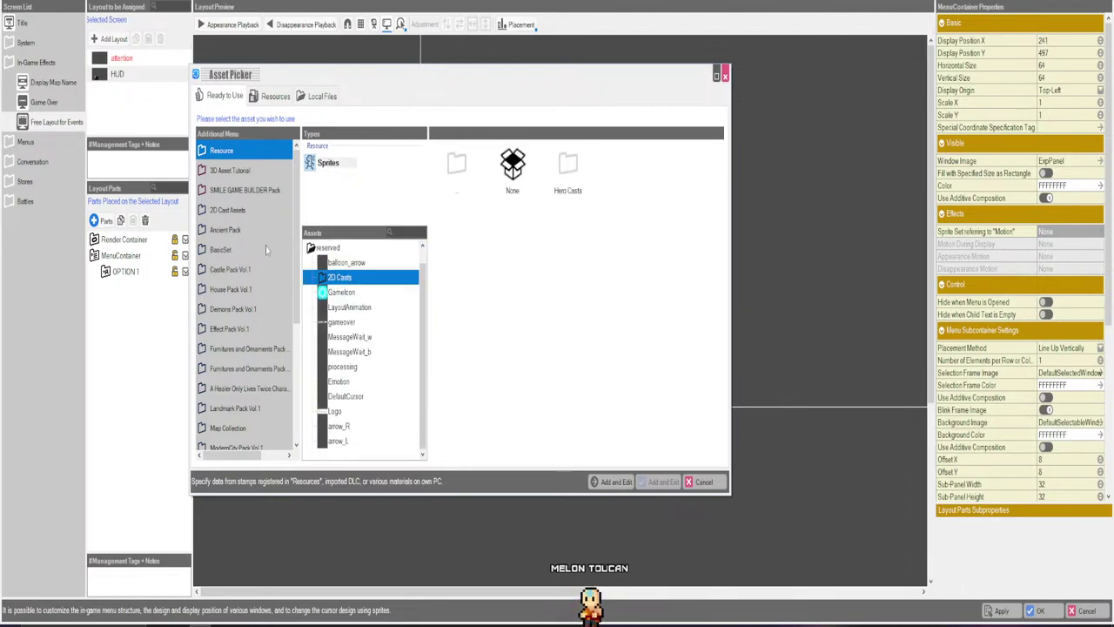
Set MenuContainer's motion sprite set to For menu animation from the BasicSet Layout Sprites.
click(226, 250)
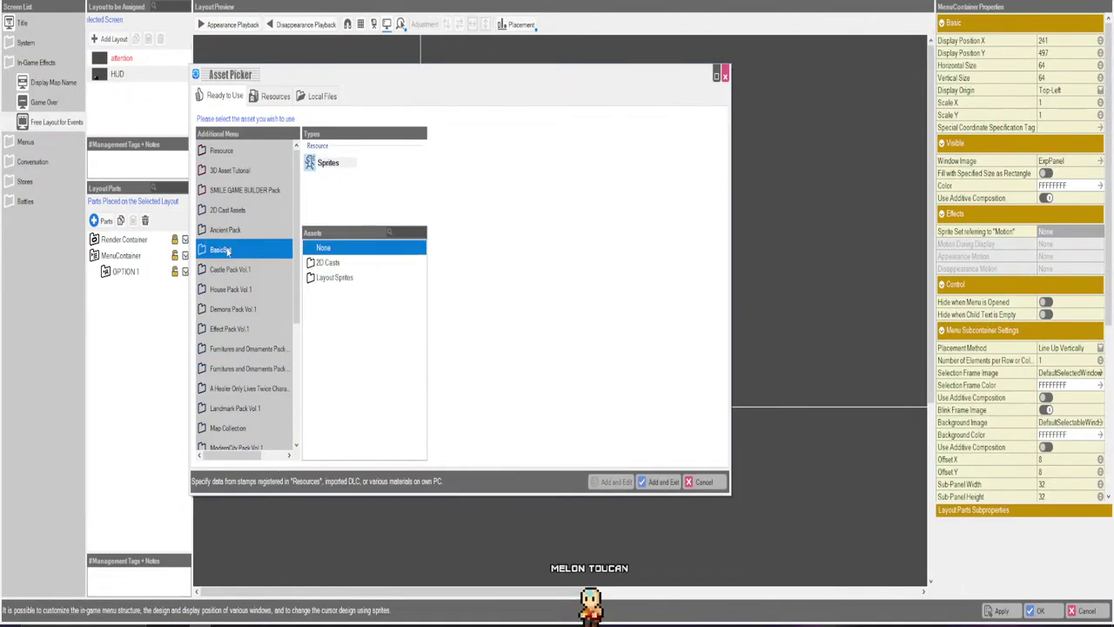
click(329, 266)
double_click(329, 278)
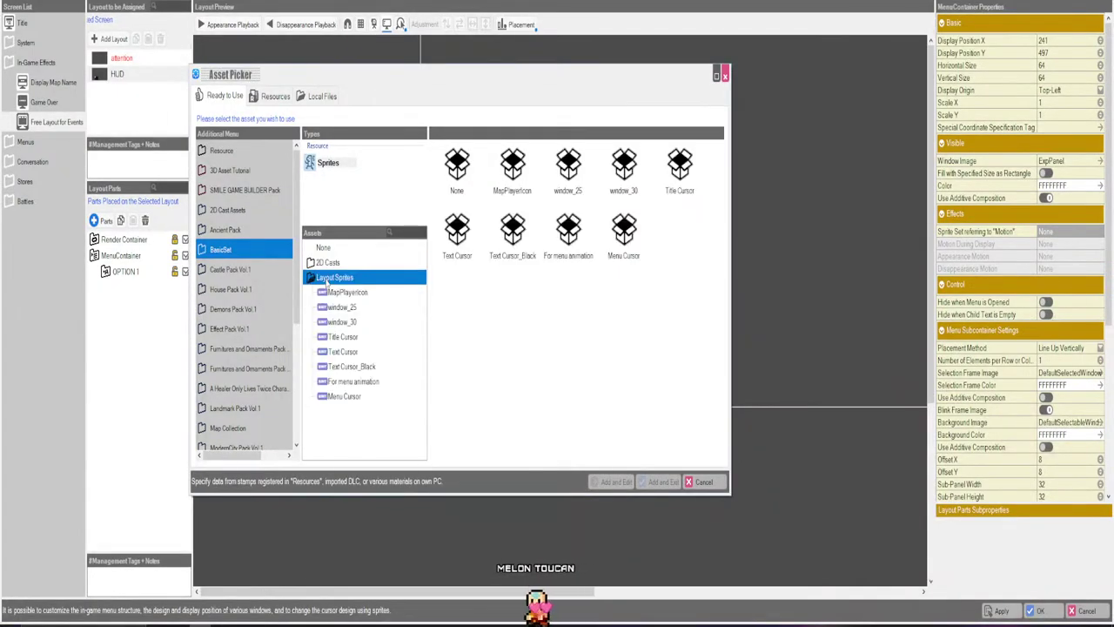
click(332, 385)
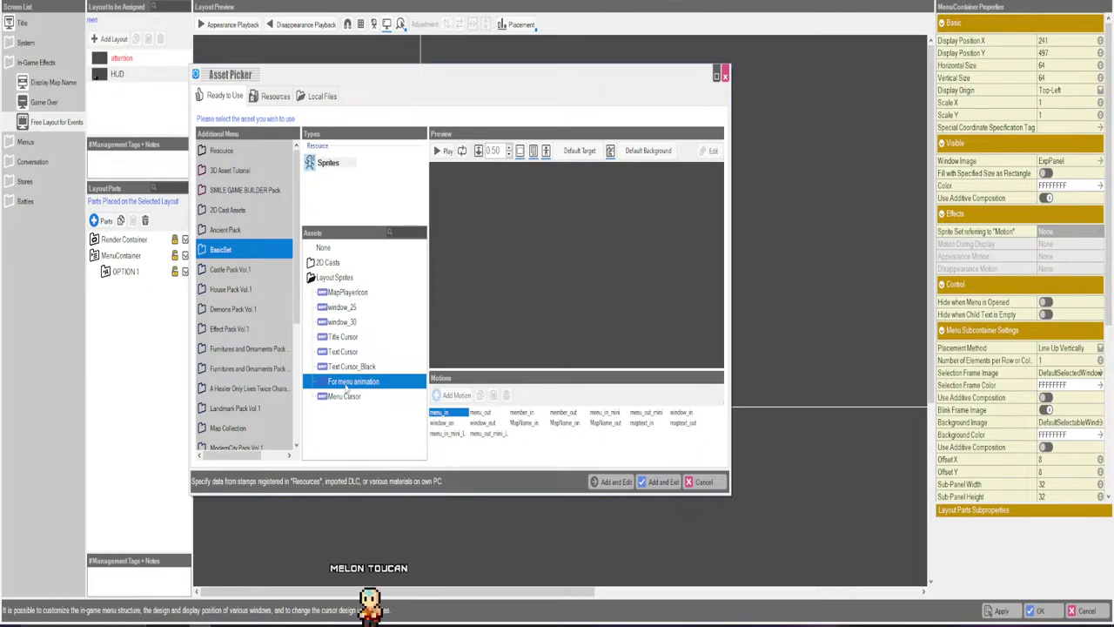
click(346, 389)
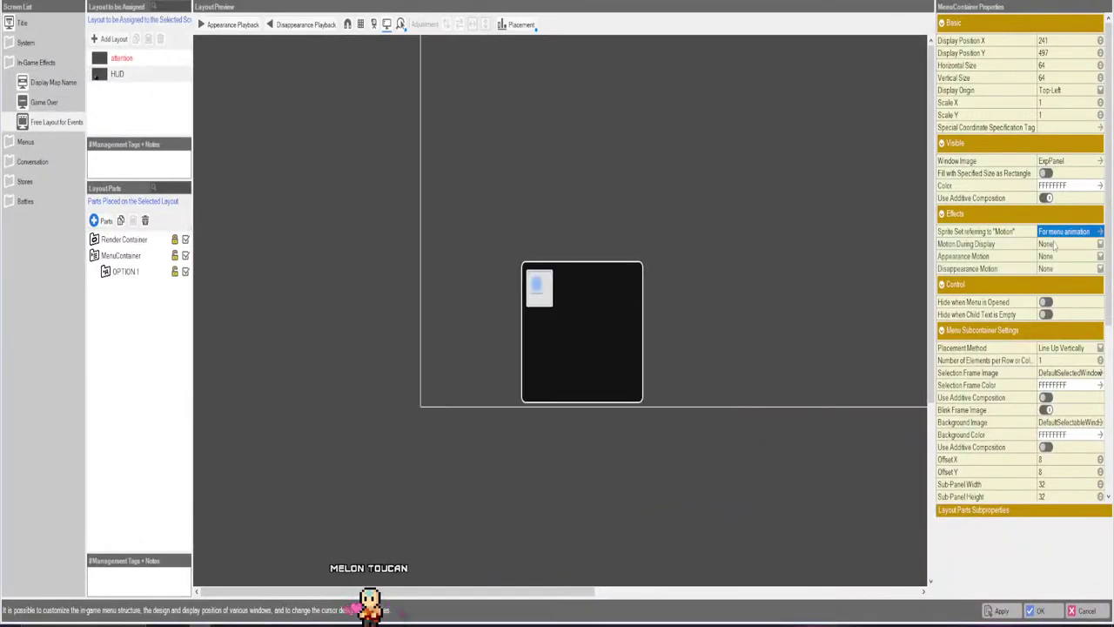
Try the window_in, MapName_in and maptext_in motions as MenuContainer's Motion During Display.
click(1055, 246)
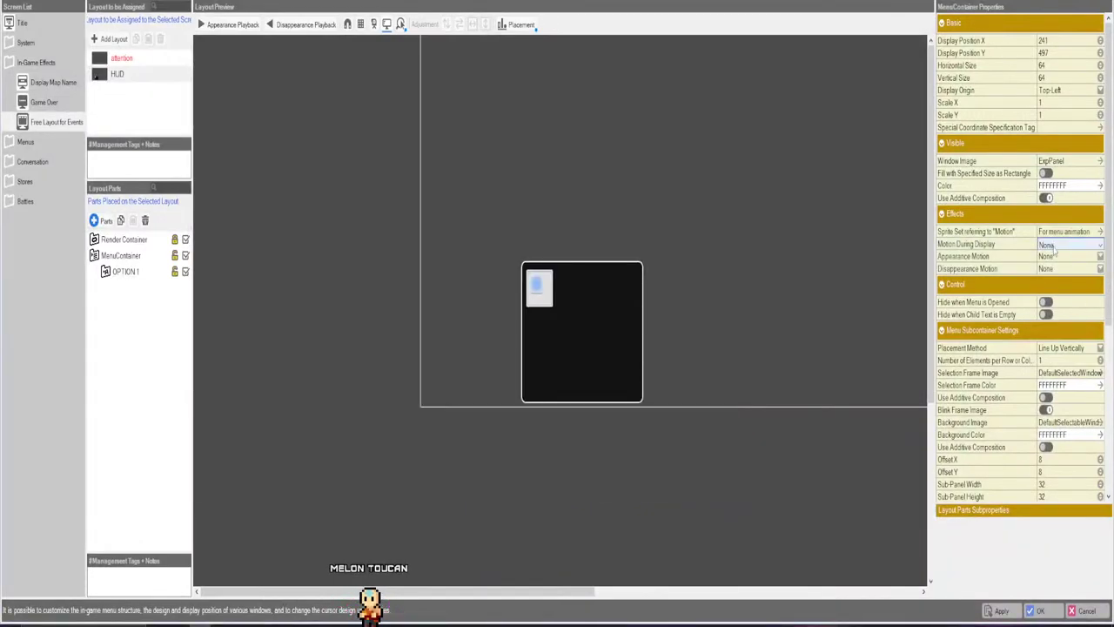
click(1056, 248)
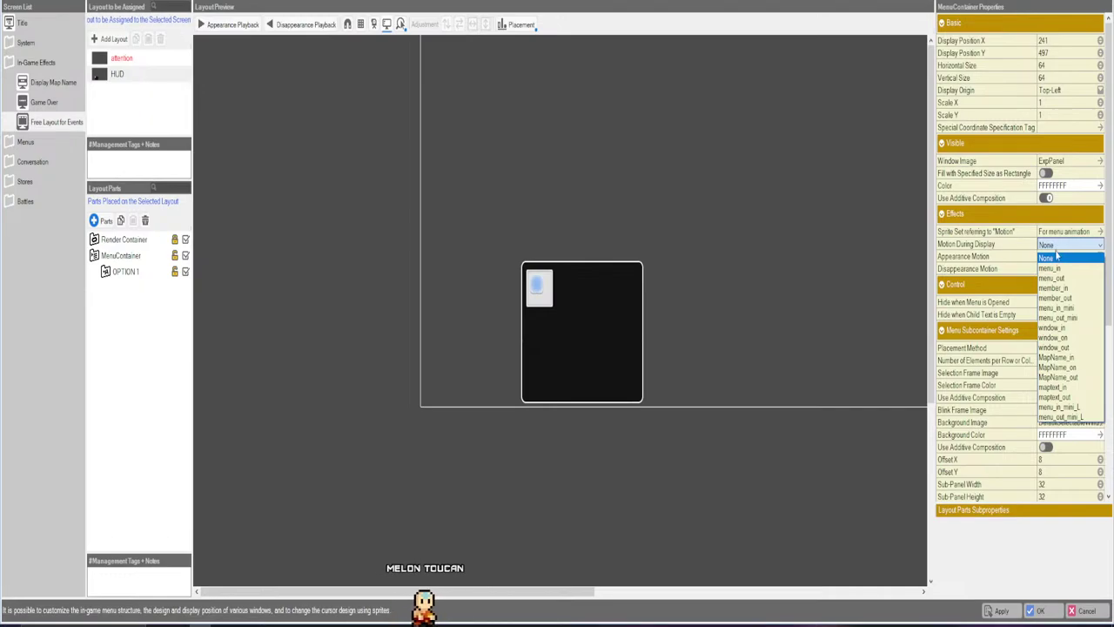
click(1081, 331)
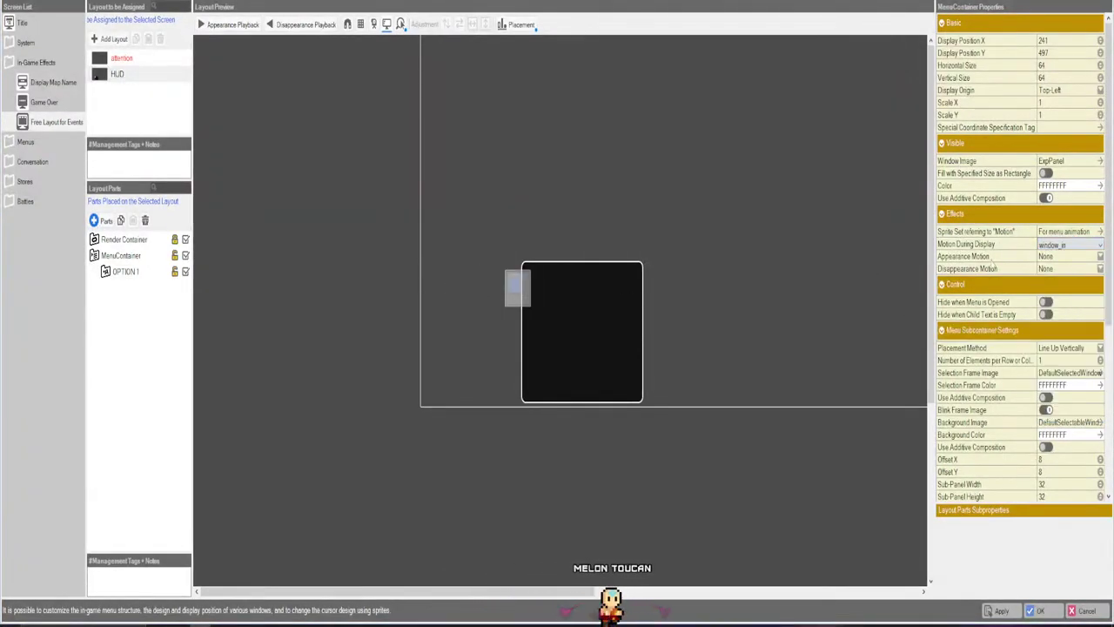
click(1069, 245)
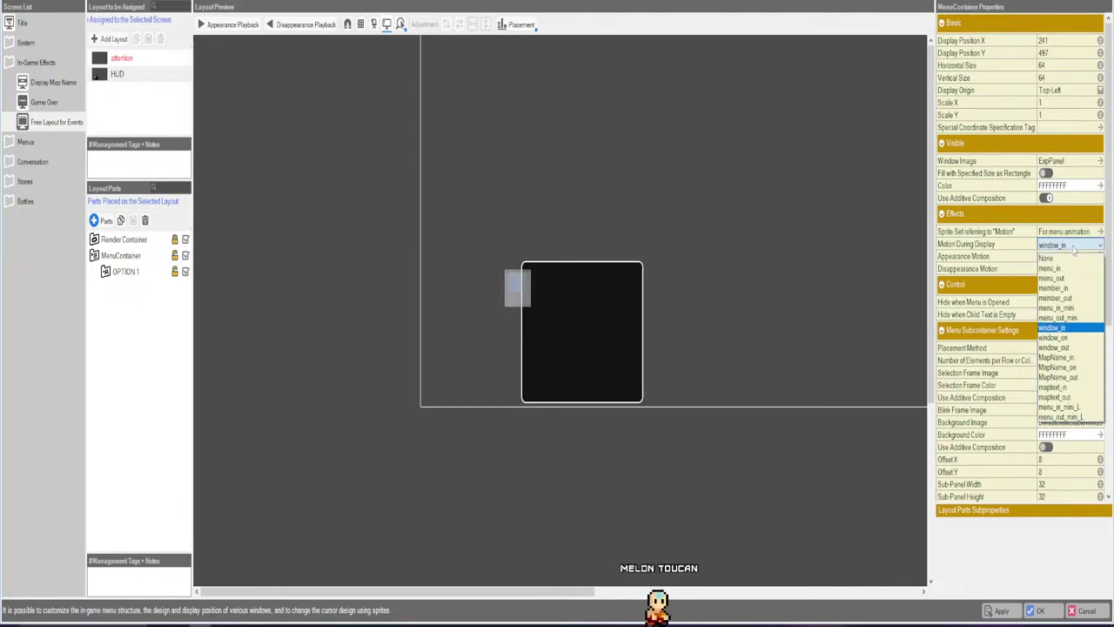
click(1078, 359)
click(1068, 245)
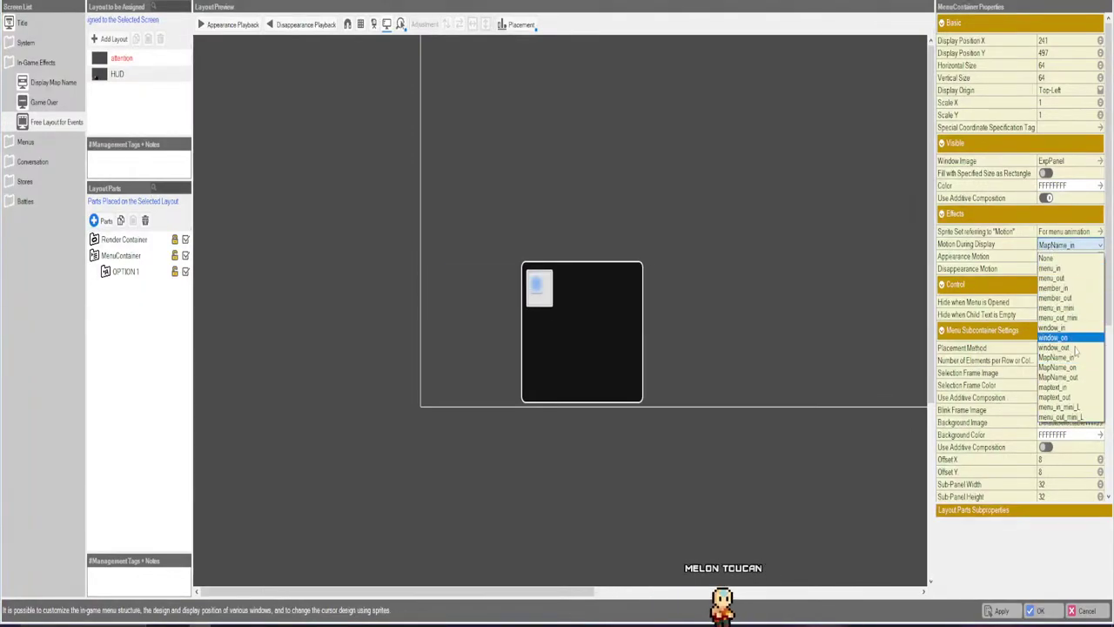
click(1074, 387)
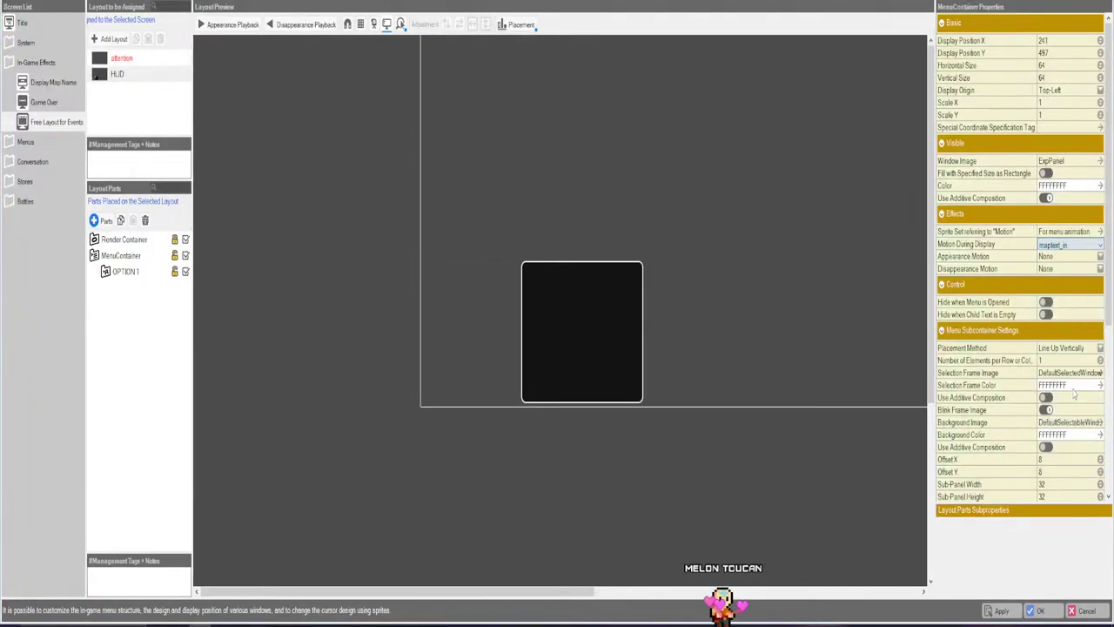
Try menu_in_mini_L, menu_out_mini_L and member_in as MenuContainer's Motion During Display, and reset it to None.
click(1056, 247)
click(1070, 402)
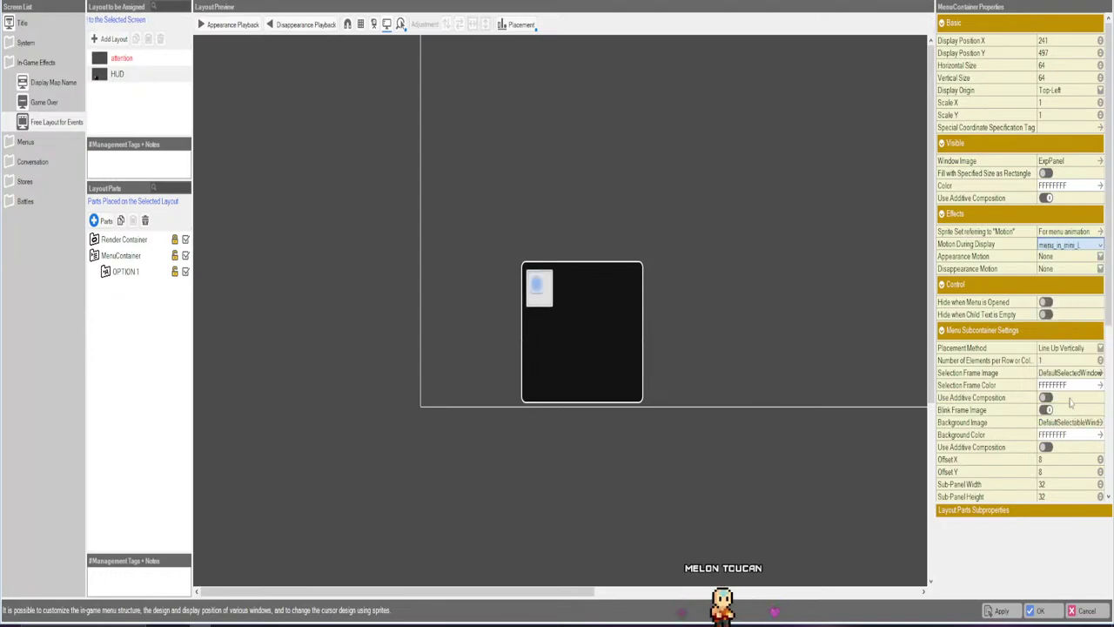
click(1068, 247)
click(1070, 413)
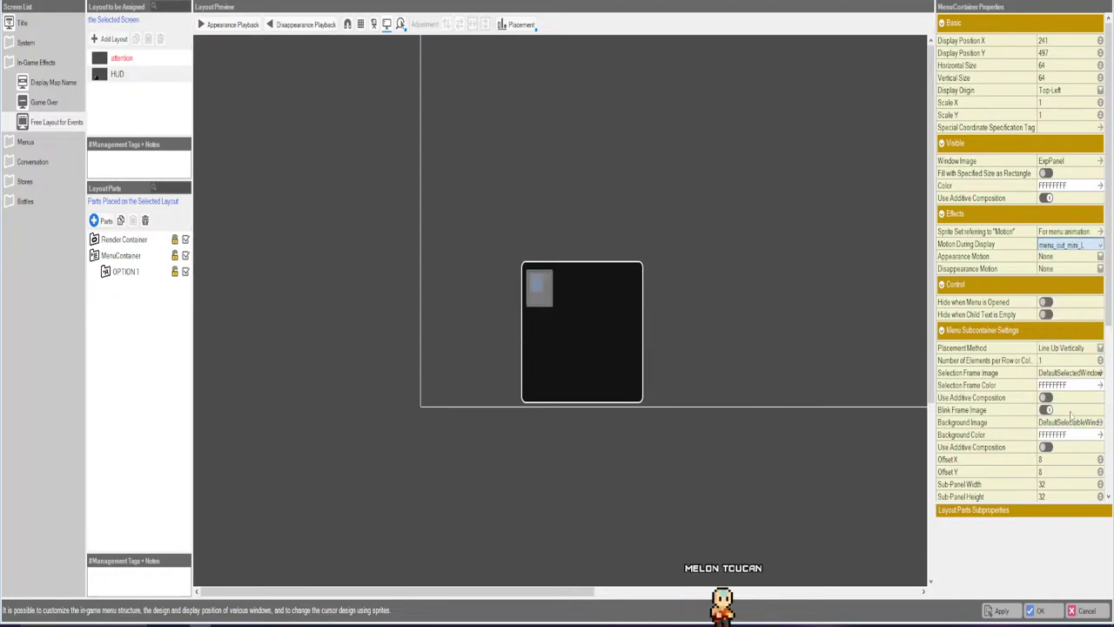
click(1066, 247)
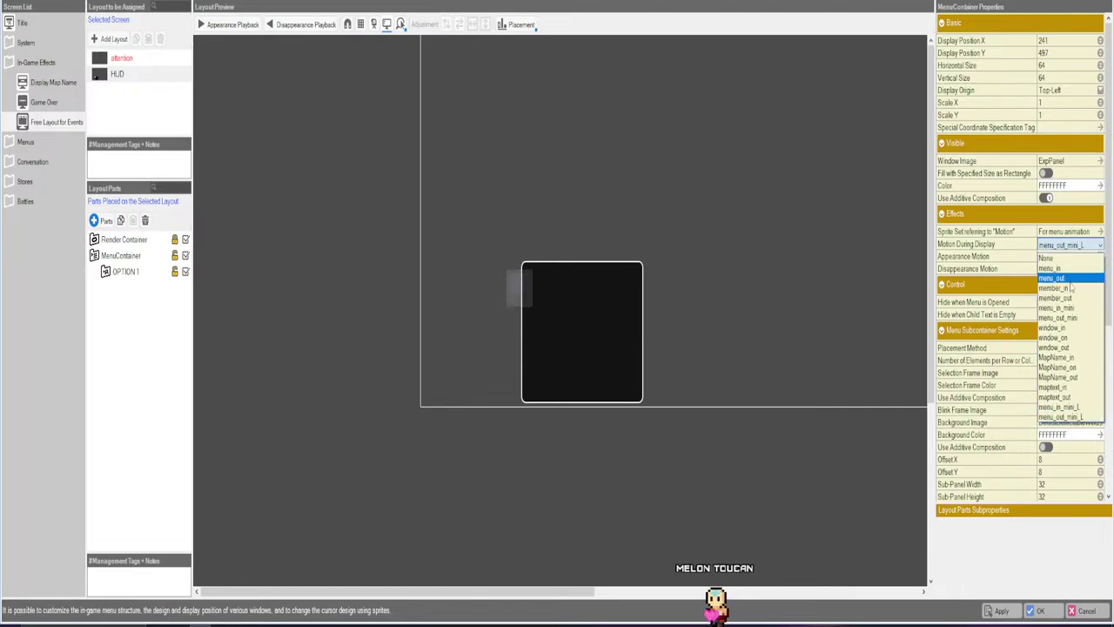
click(1071, 288)
click(1064, 246)
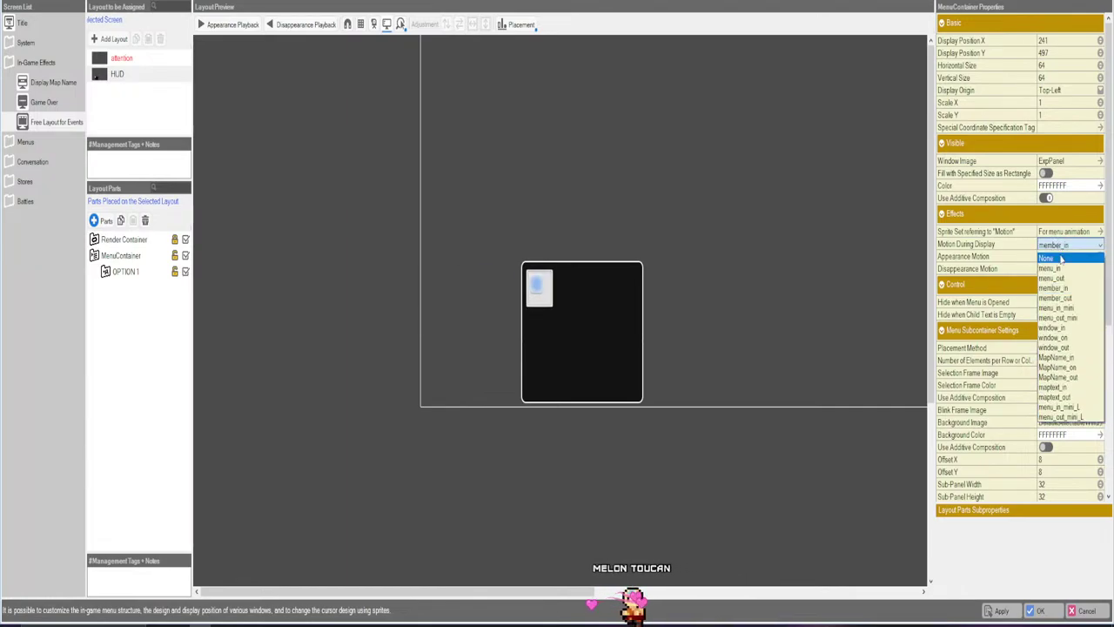
click(1061, 258)
click(1047, 245)
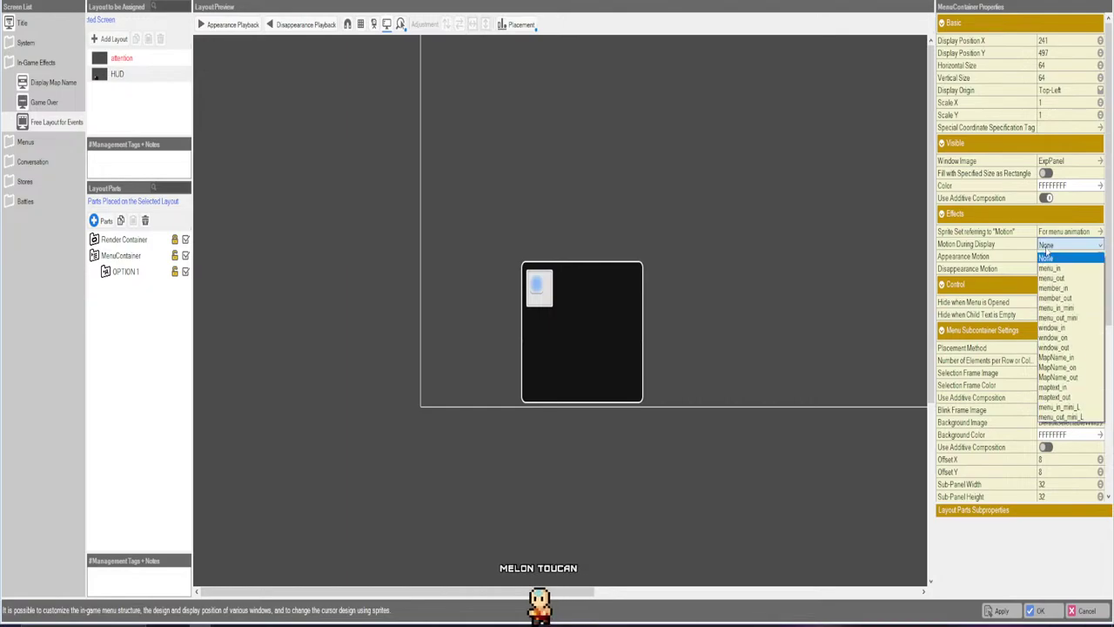
click(1048, 247)
click(1048, 248)
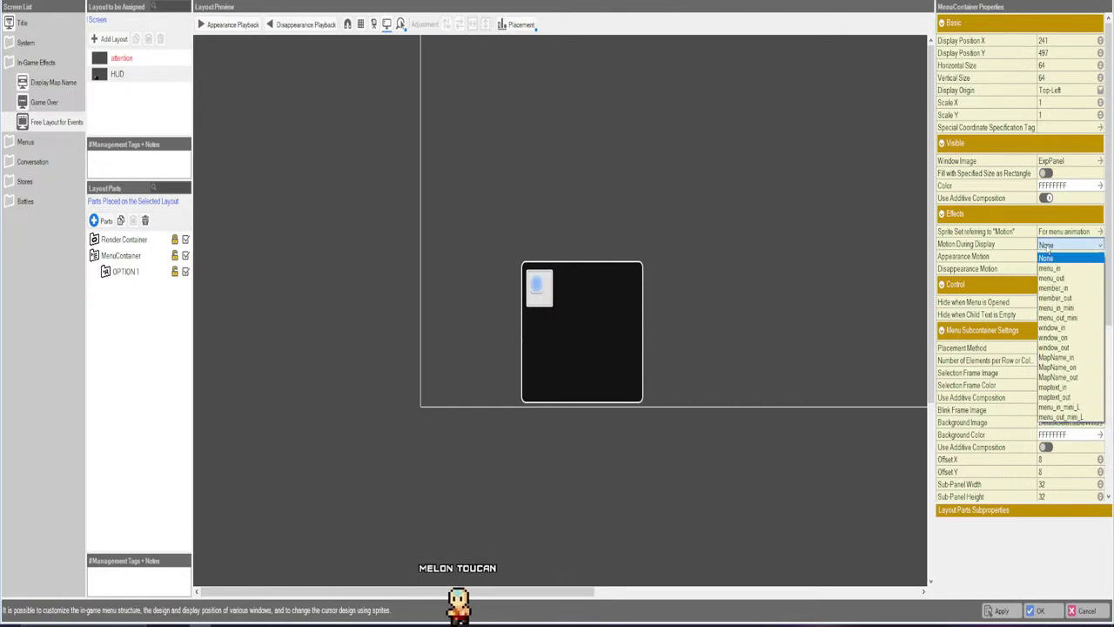
click(1048, 248)
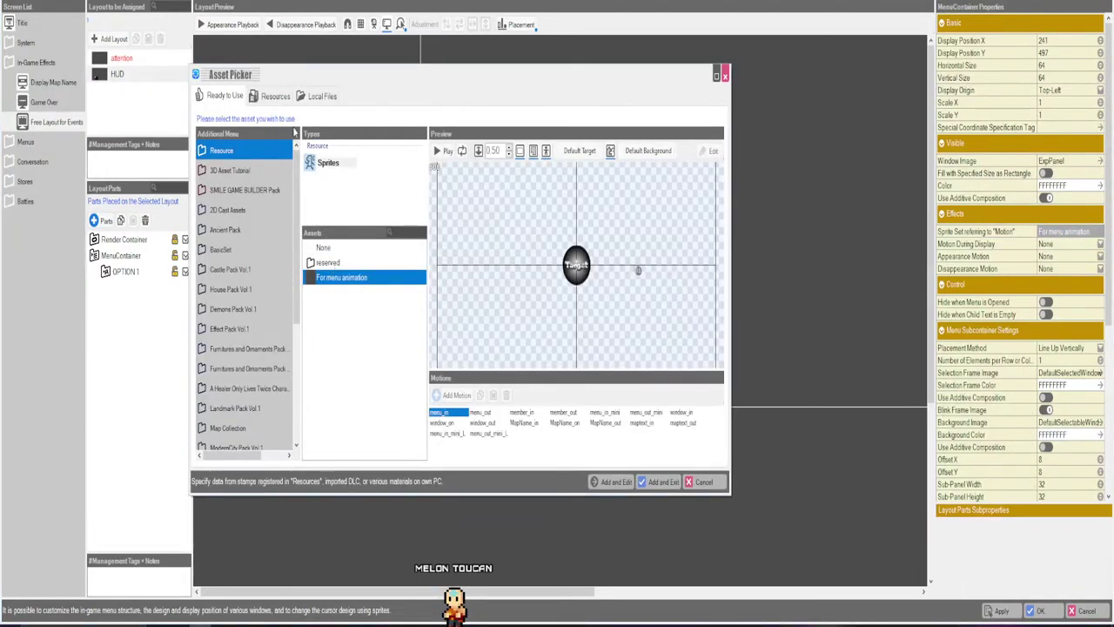
Set MenuContainer's motion sprite set to the reserved MessageWait_w sprite and its Motion During Display to Displaying.
click(331, 263)
click(349, 309)
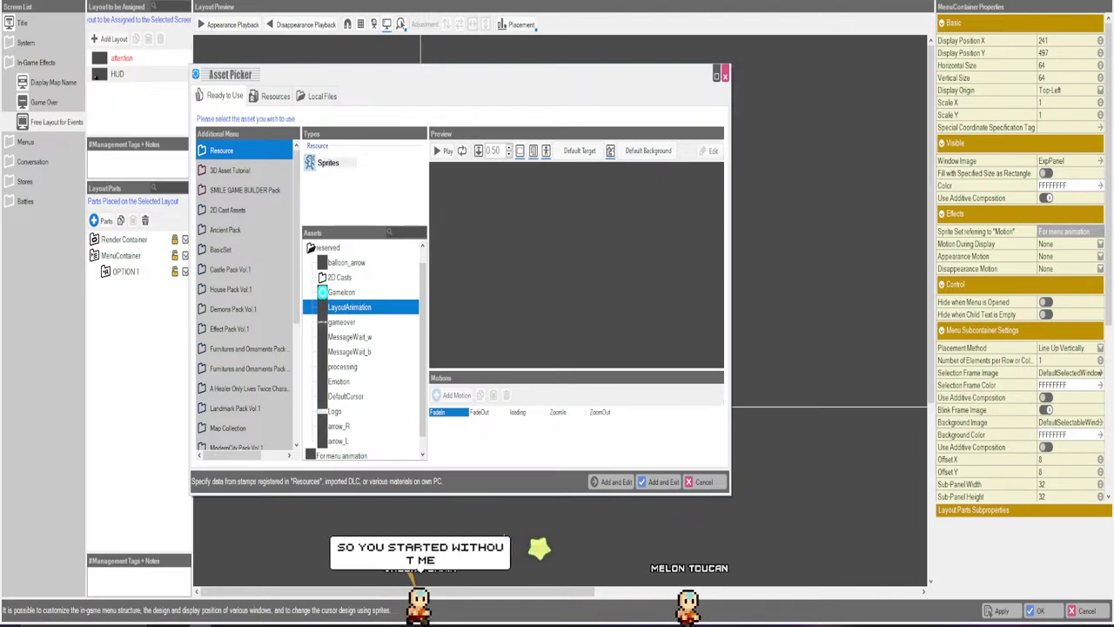
key(alt+Tab)
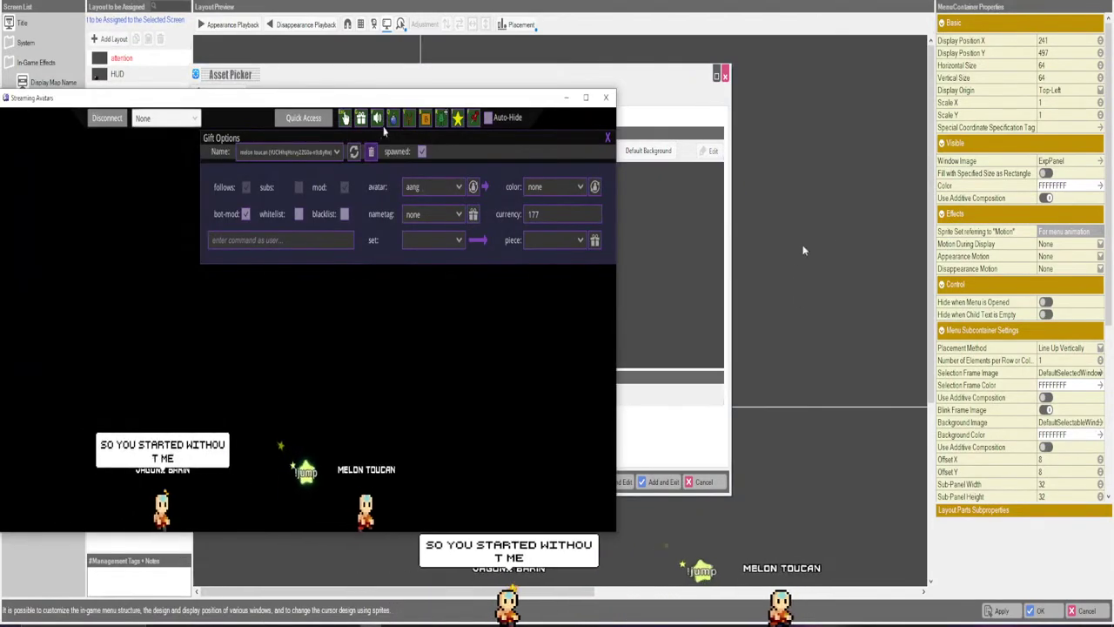
key(alt+Tab)
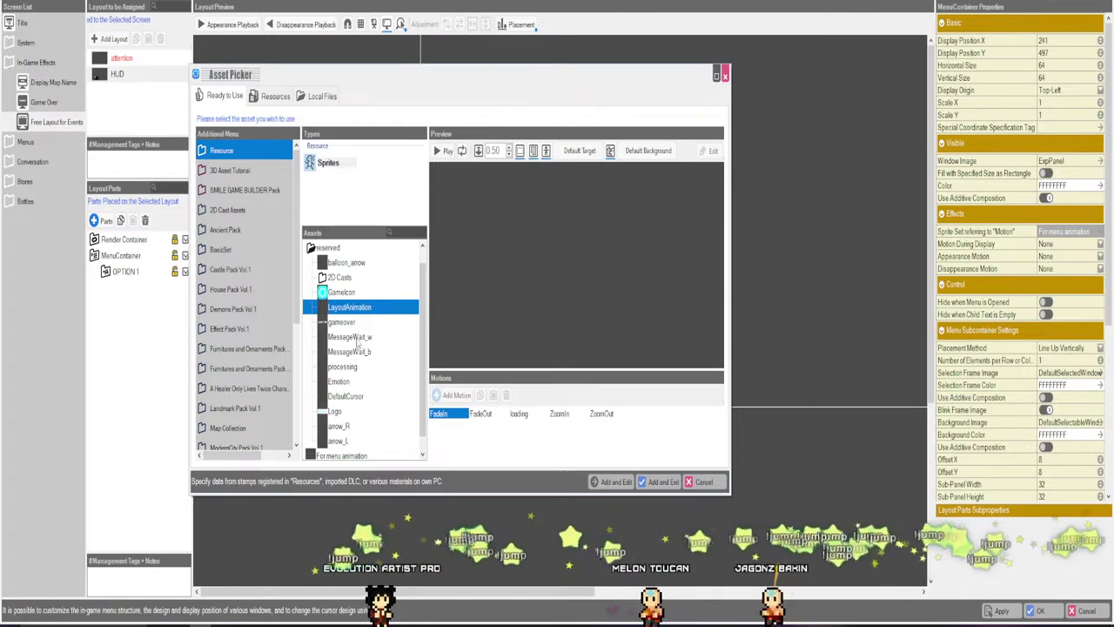
click(352, 337)
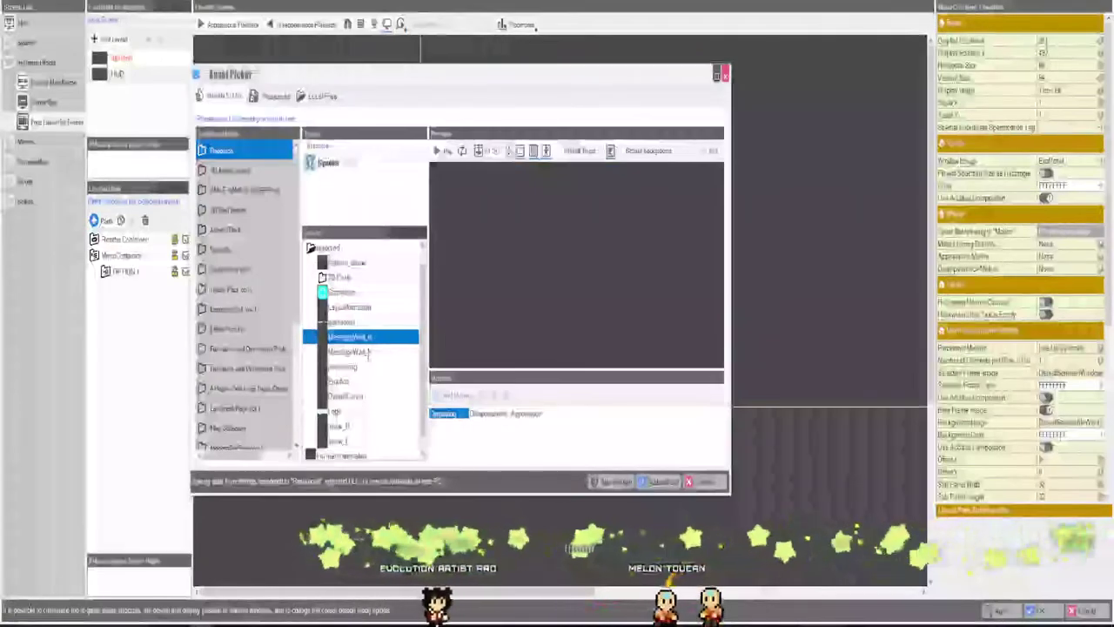
key(Return)
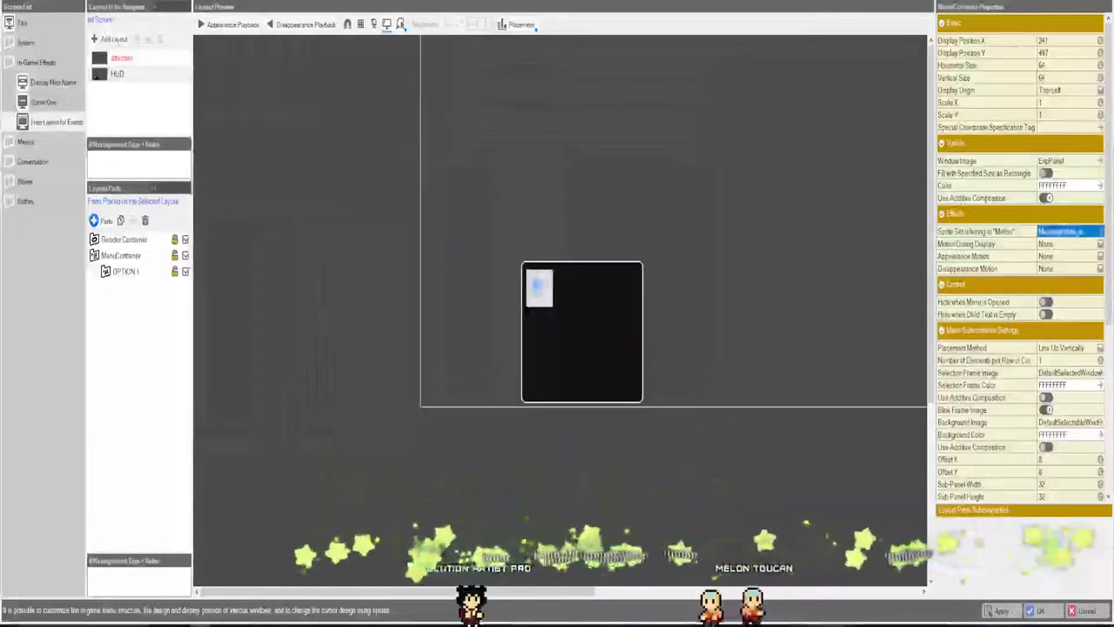
click(1069, 245)
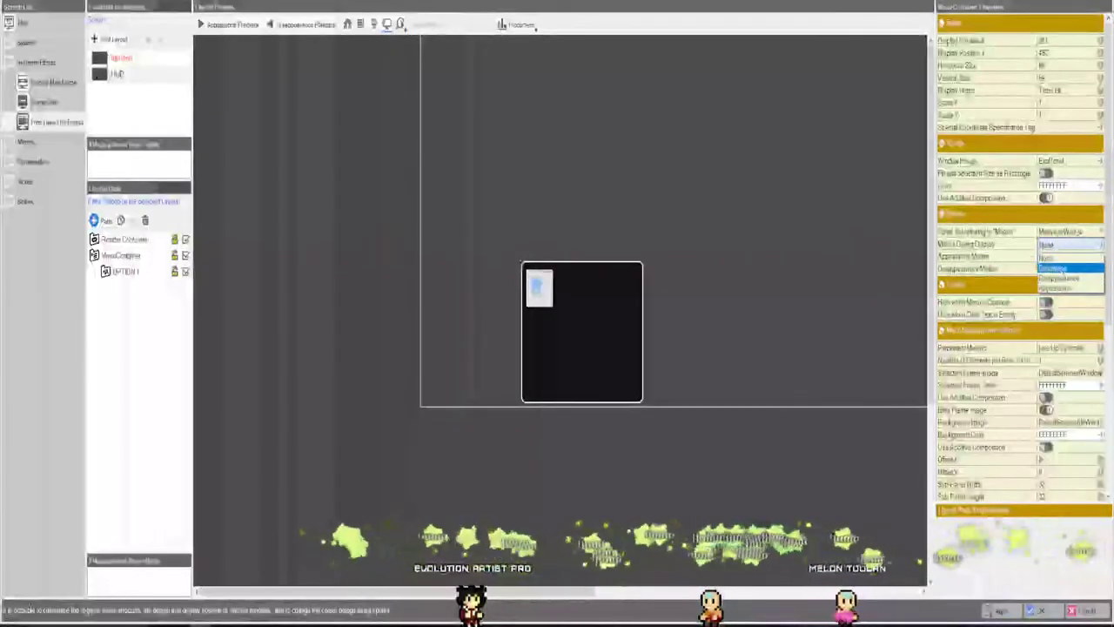
click(1069, 268)
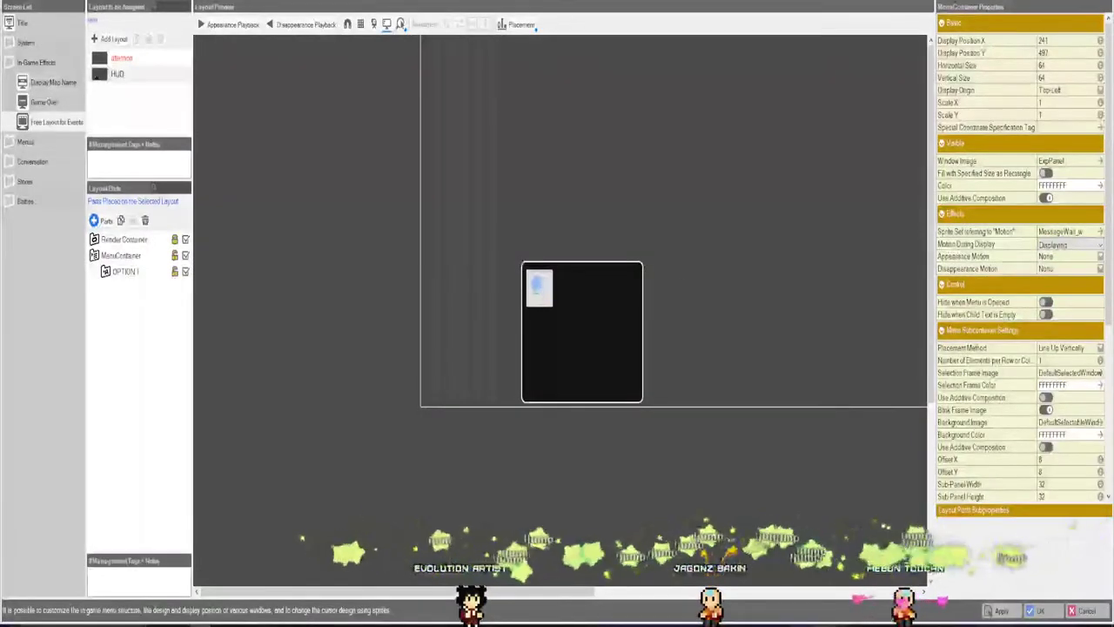
Set MenuContainer's Appearance Motion to Displaying and Disappearance Motion to Disappearance, and enable Hide when Menu is Opened.
click(1062, 257)
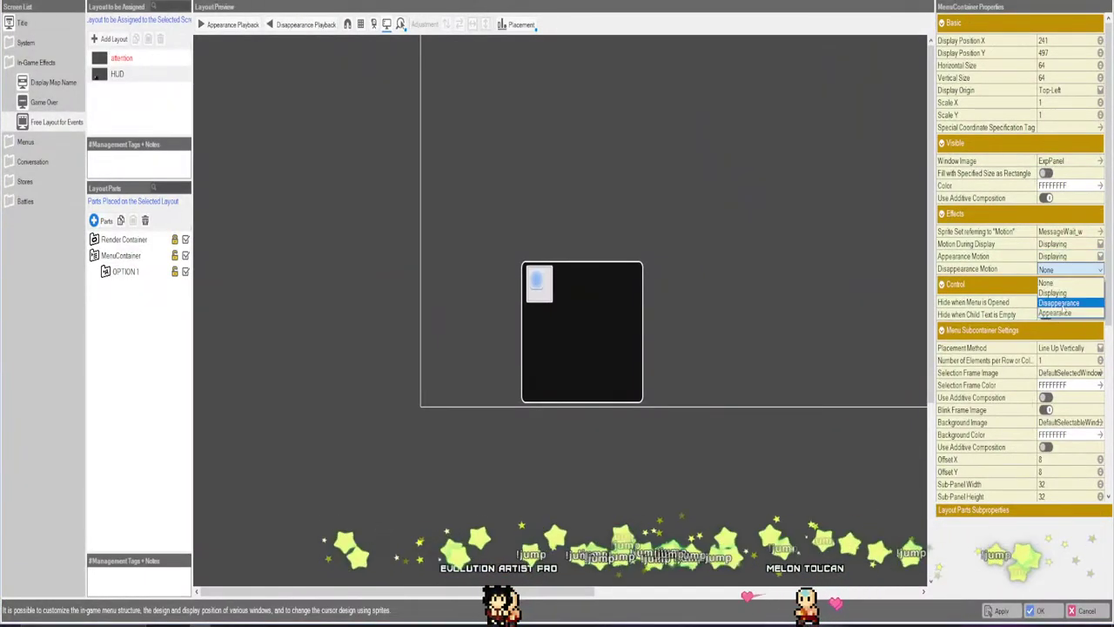
click(1063, 303)
click(282, 23)
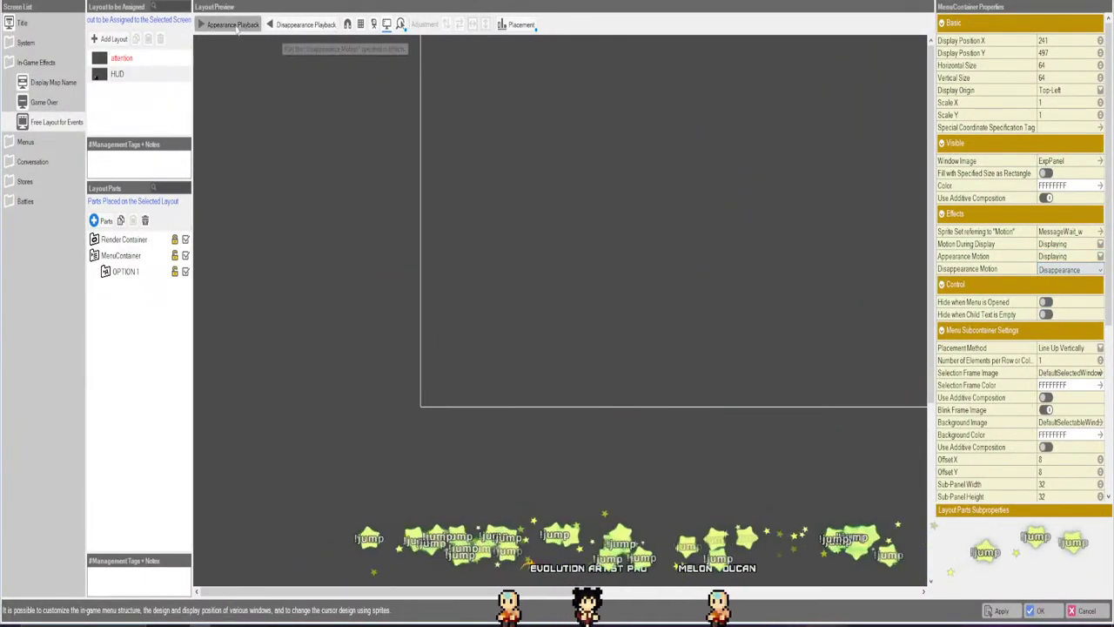
click(234, 24)
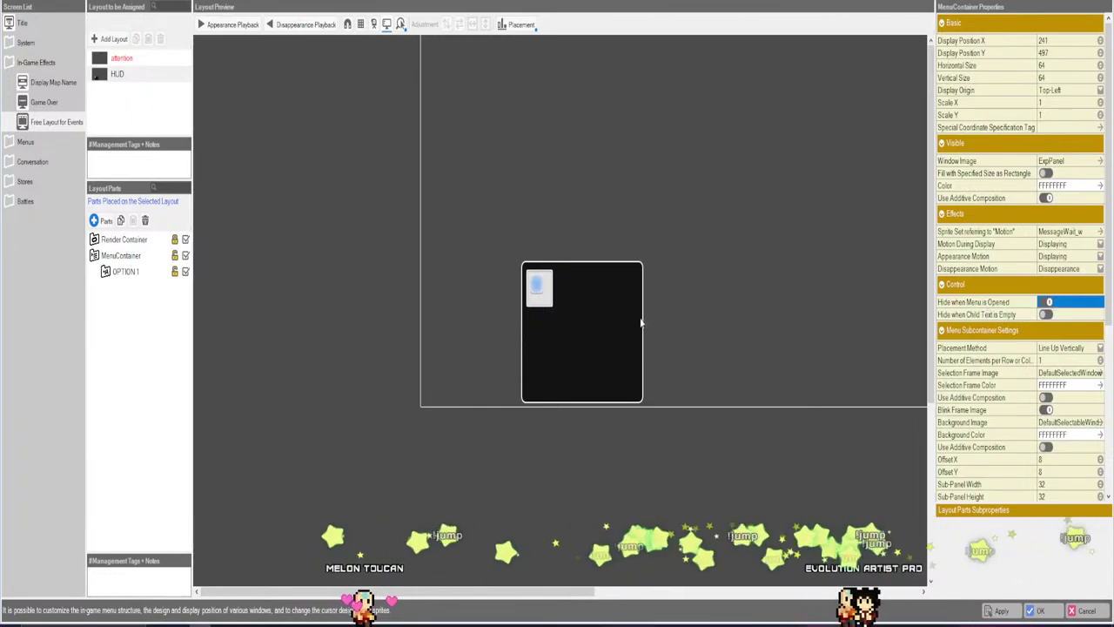
click(1035, 611)
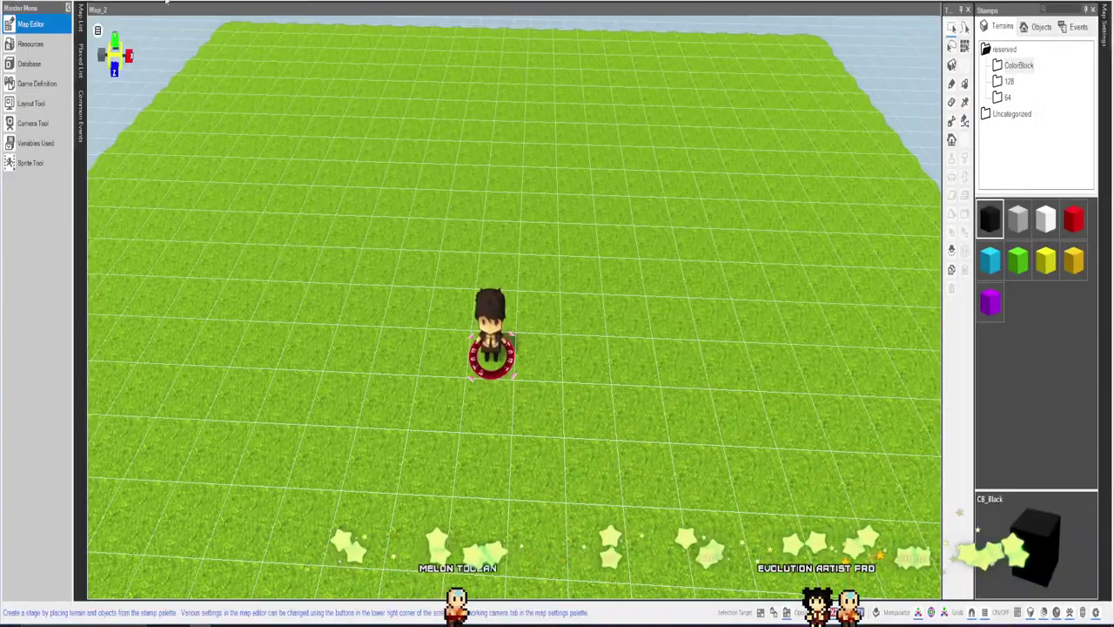
Add a new Custom Event to the common events.
click(78, 137)
click(126, 77)
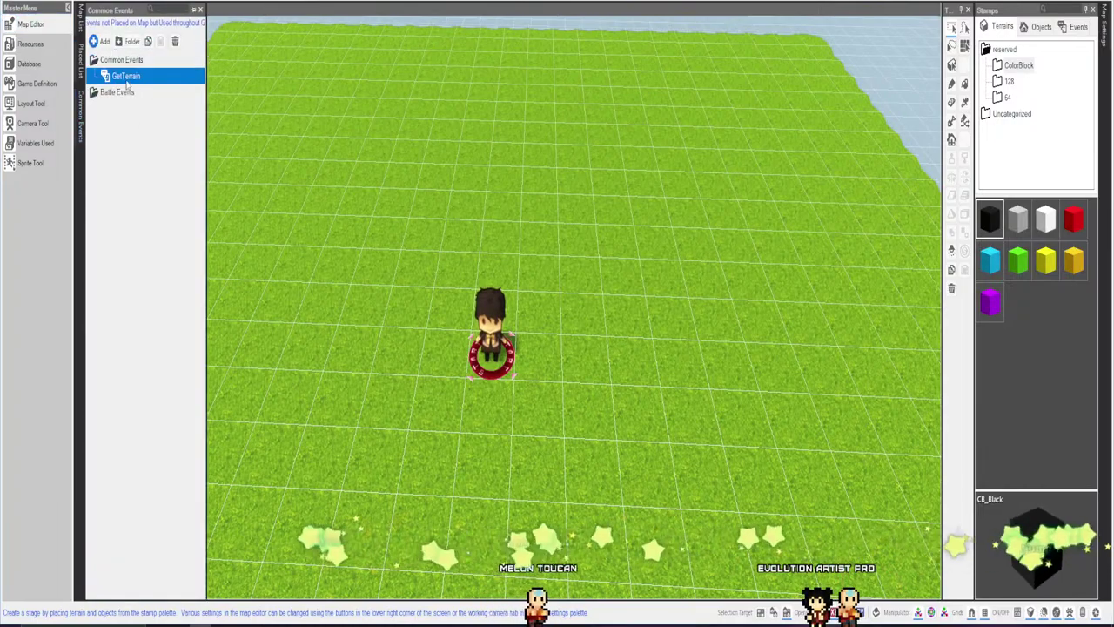
click(101, 42)
click(524, 182)
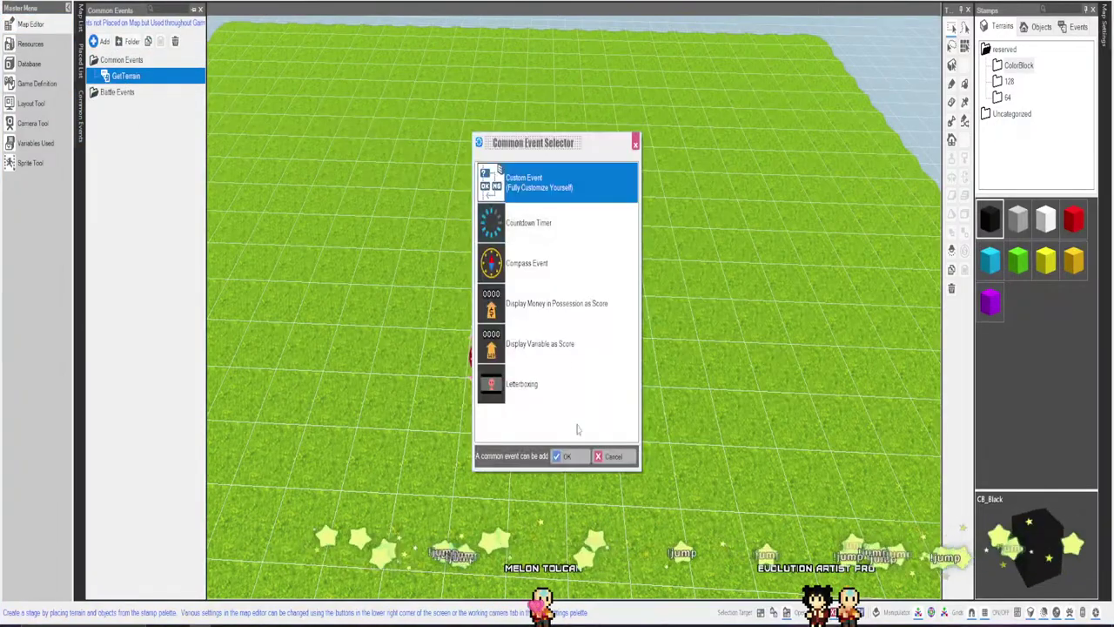
click(565, 456)
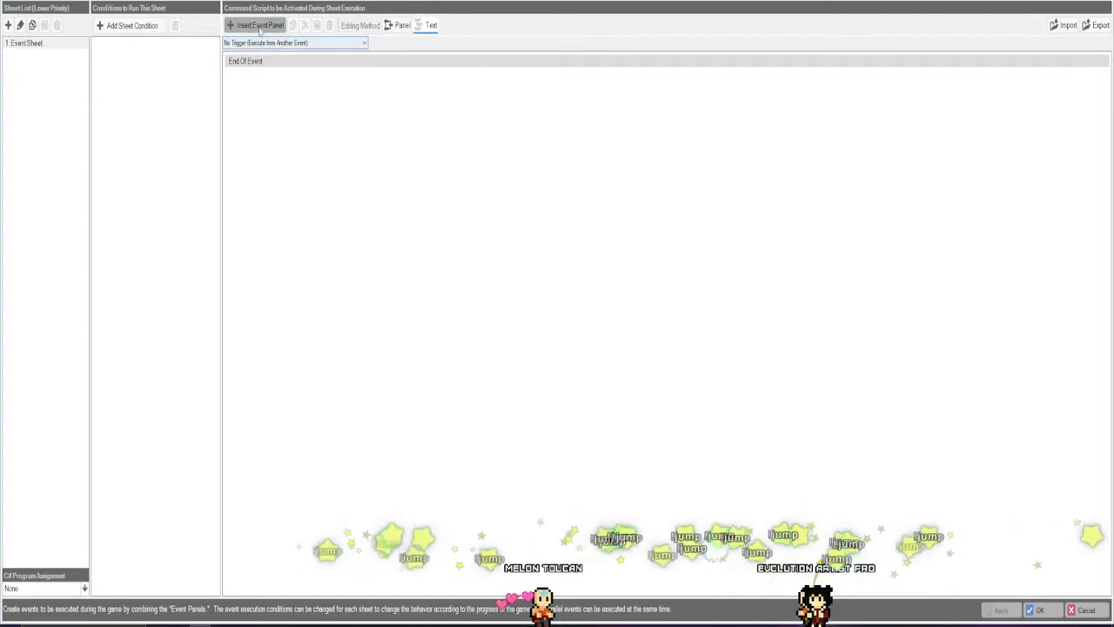
Insert a Display Free Layout for Event command in the event sheet, set to display the HUD layout.
click(259, 26)
click(722, 124)
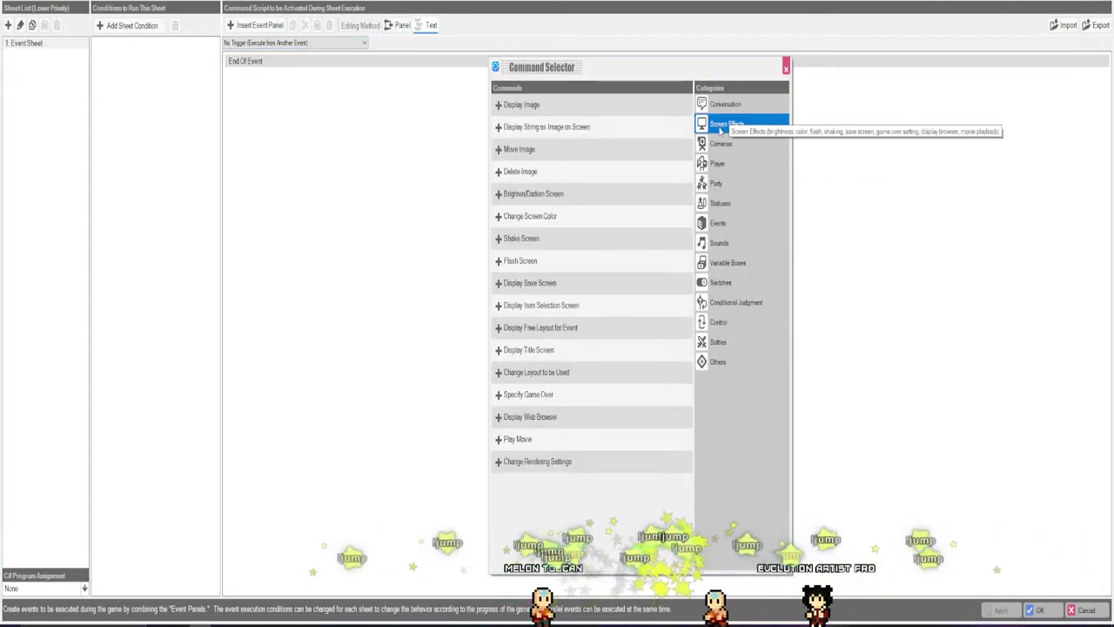
click(577, 331)
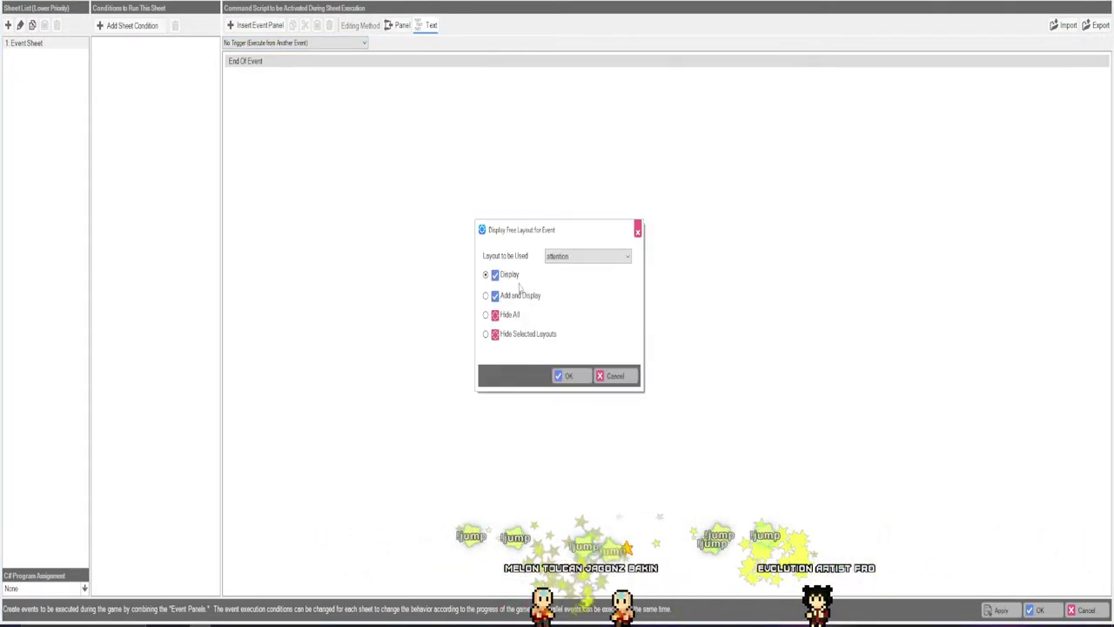
click(568, 376)
double_click(328, 61)
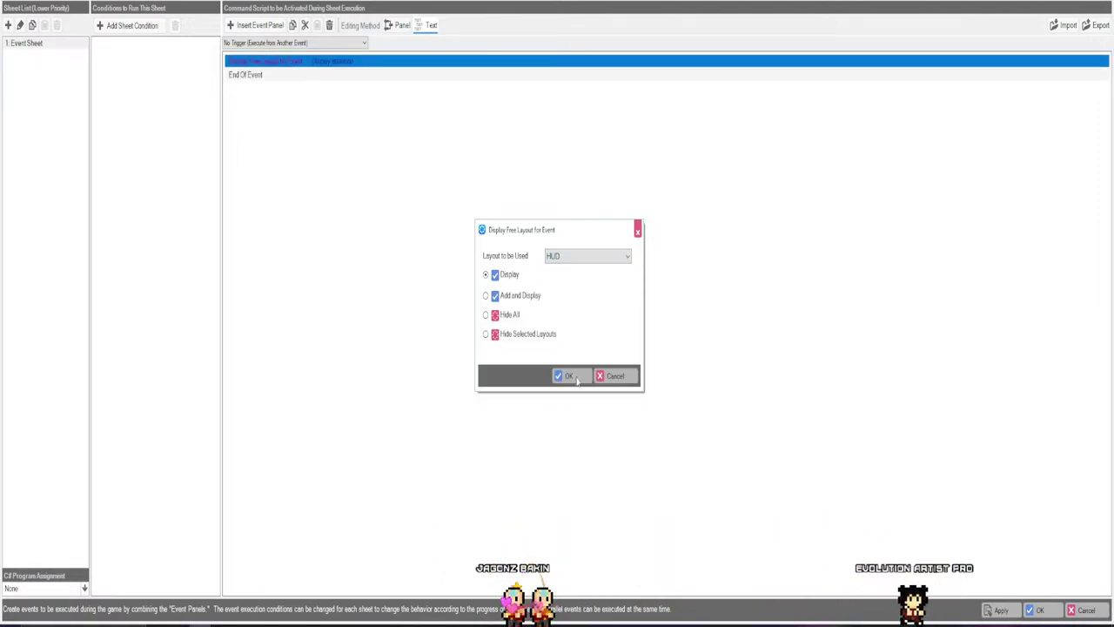
click(568, 376)
Set the common event's trigger to Automatically Start (Only Once) and save the event.
click(364, 43)
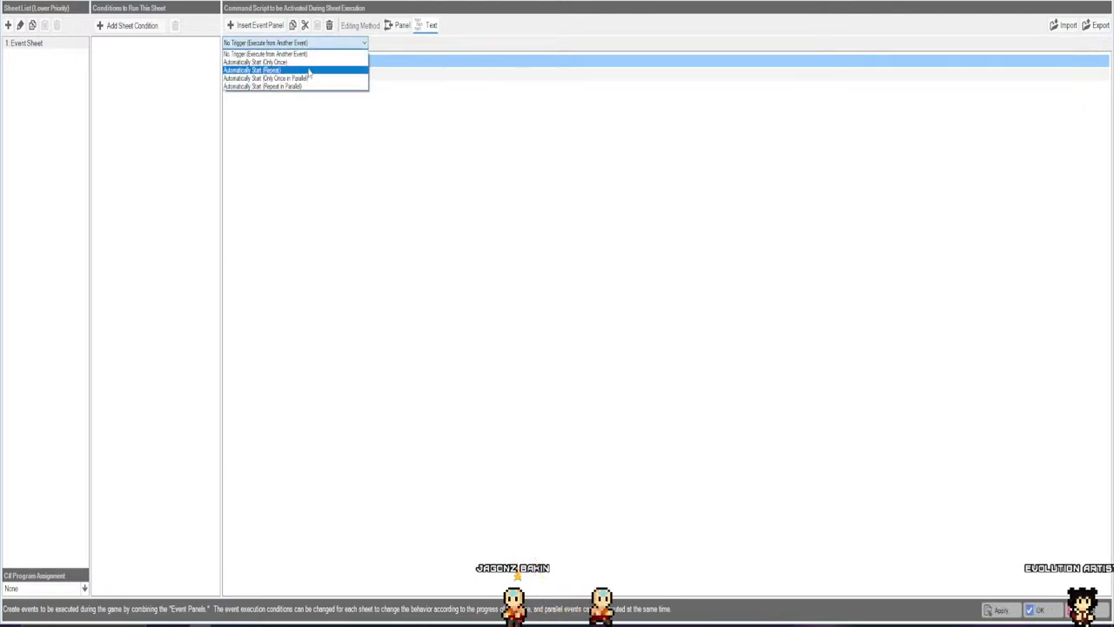
click(305, 61)
click(1035, 609)
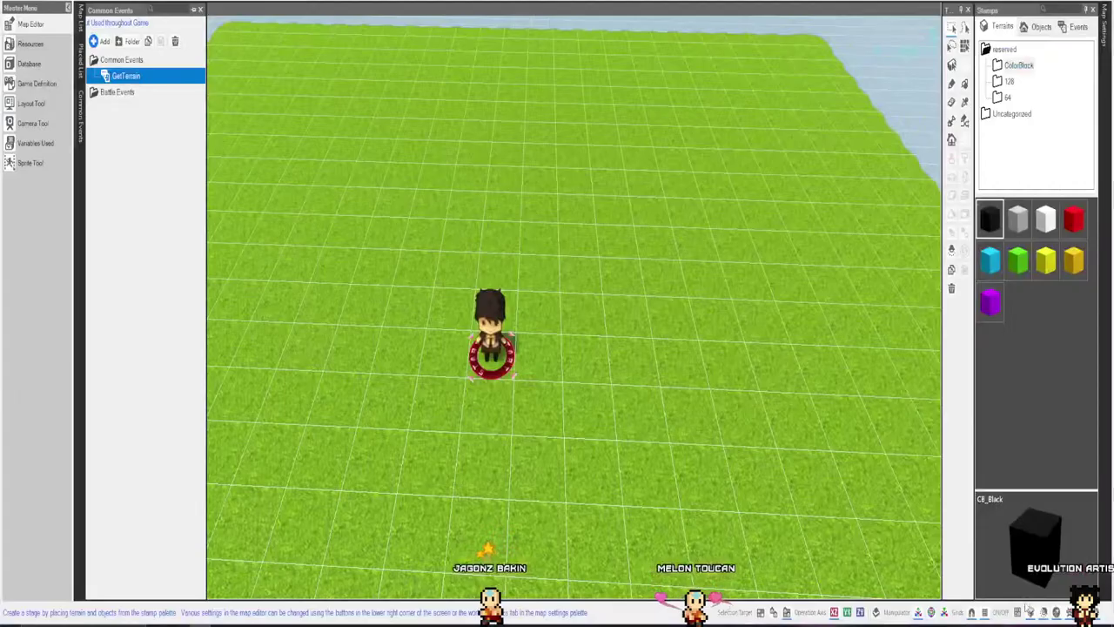
Test-play the game, check the HUD layout with the main menu open and closed, and end the test play.
click(225, 5)
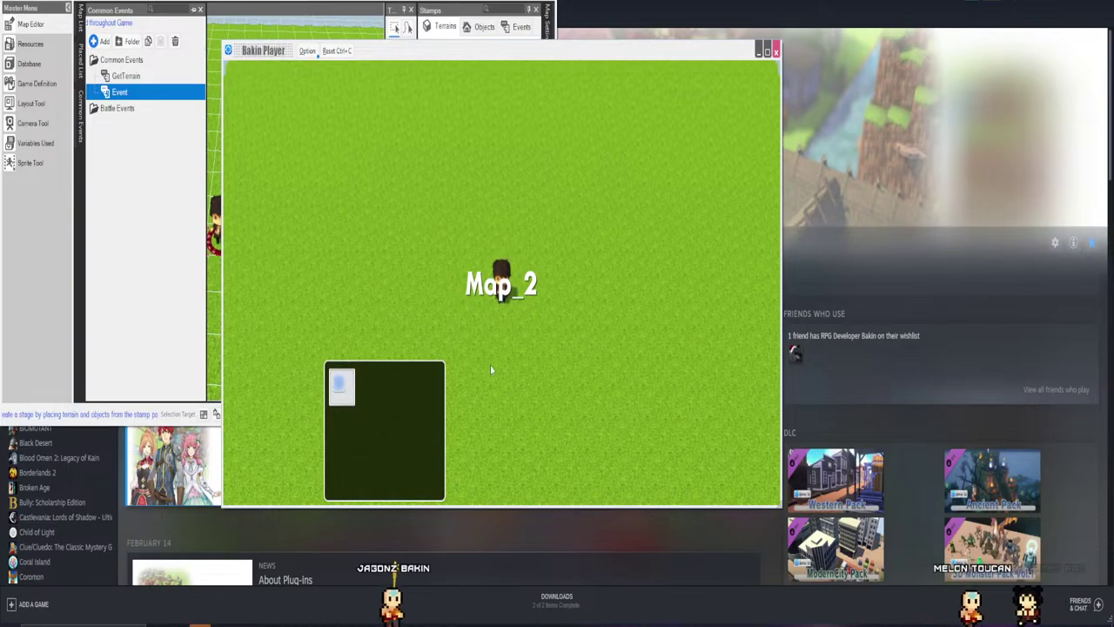
key(Escape)
key(Escape)
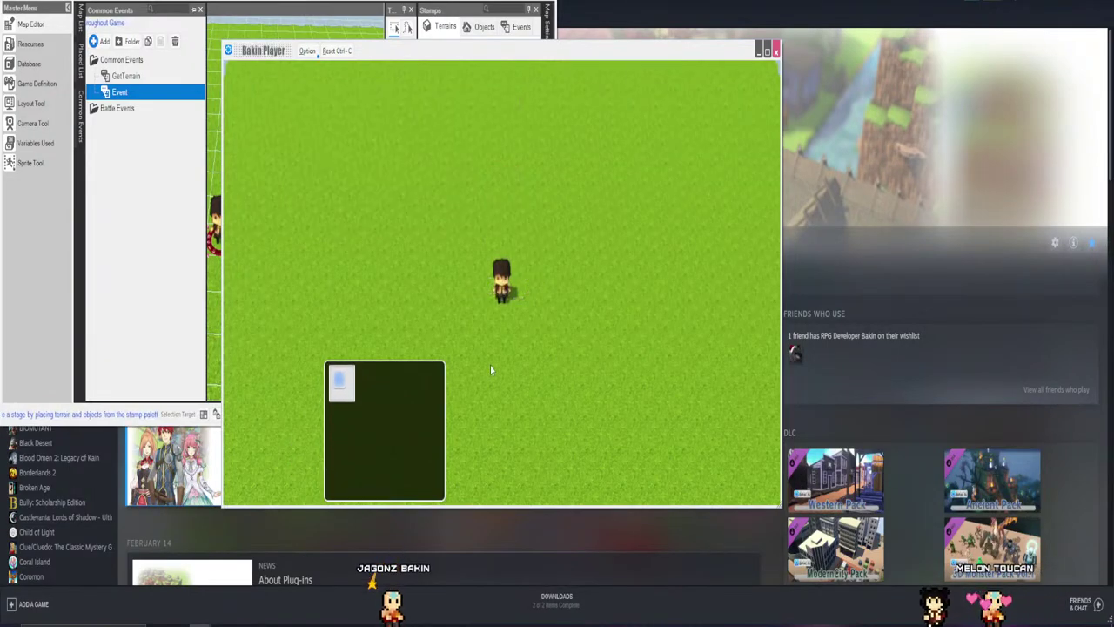
key(Escape)
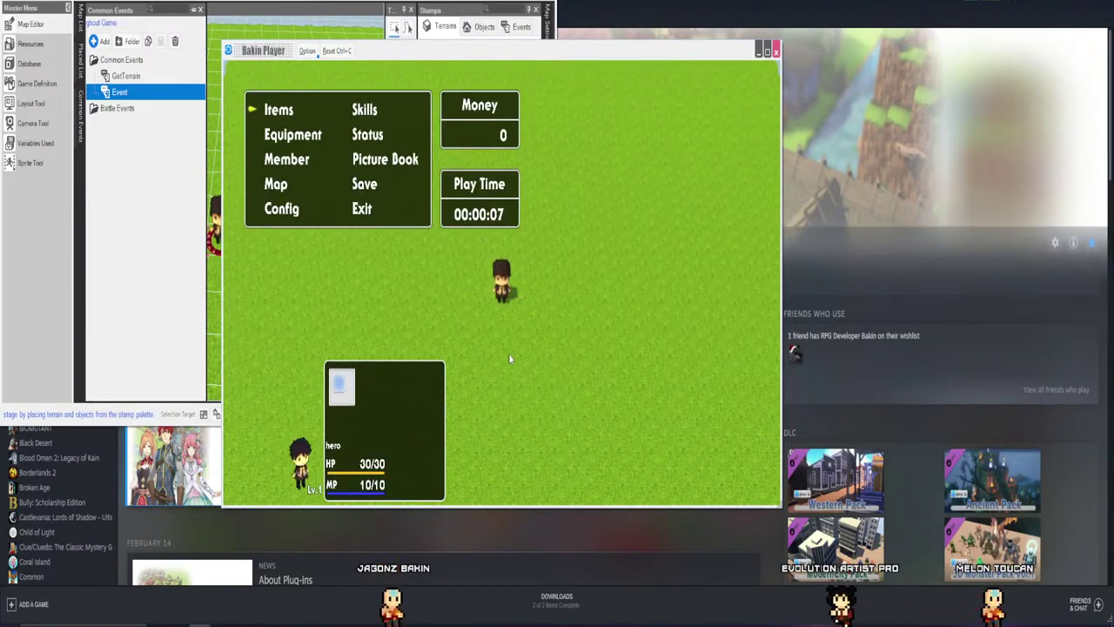
key(Return)
key(Escape)
key(Escape)
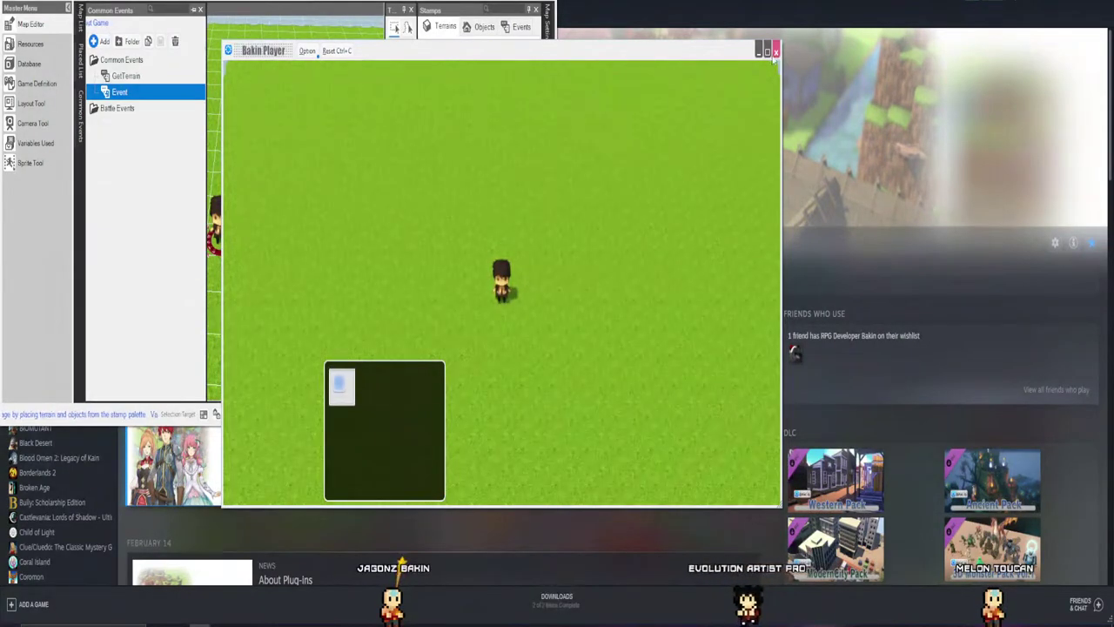
key(alt+F4)
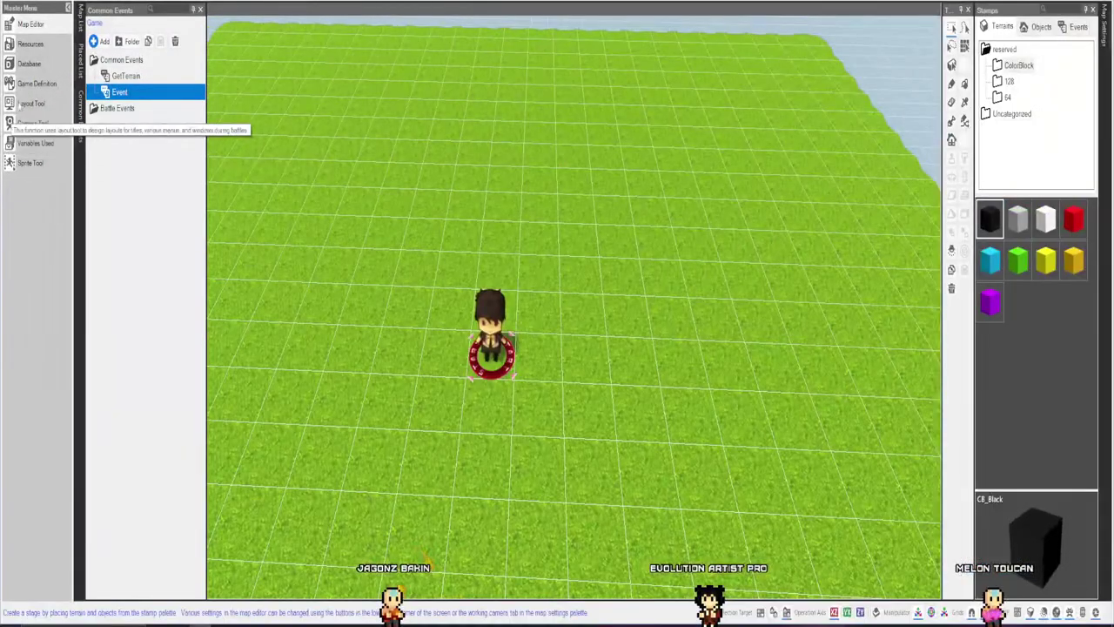
Reopen the HUD layout in the Layout Tool and set MenuContainer's Placement Method to Line Up Horizontally.
click(35, 83)
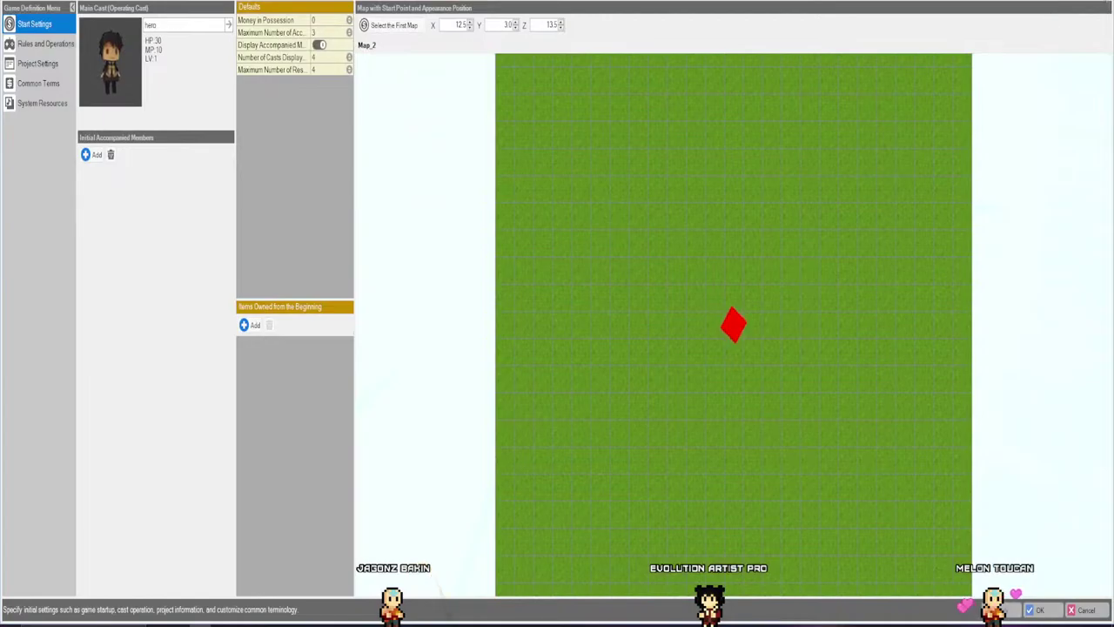
key(Escape)
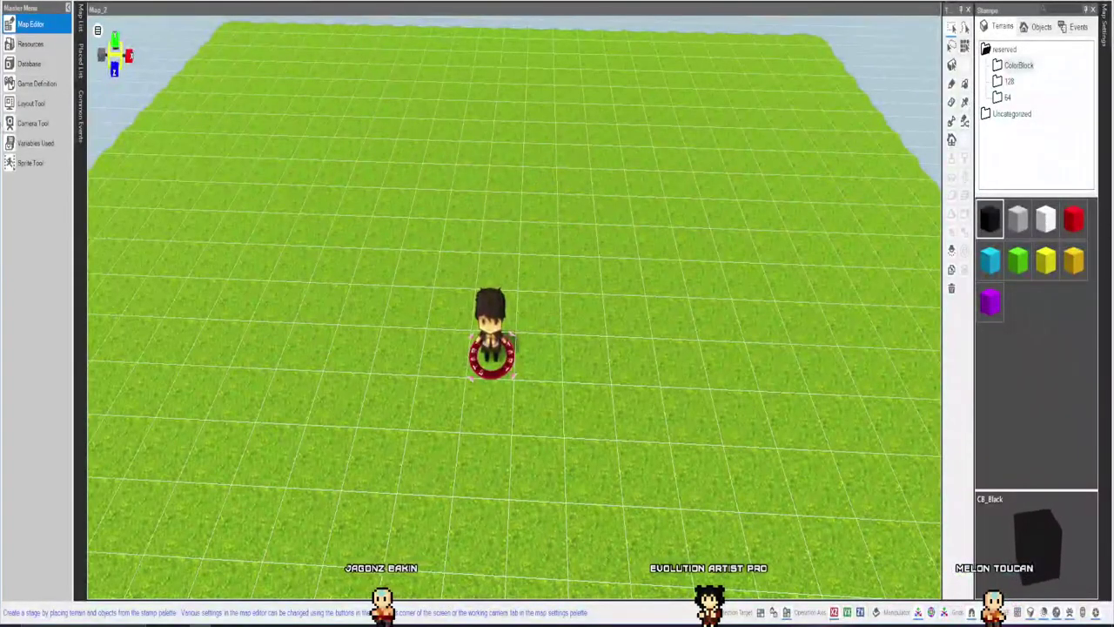
click(32, 104)
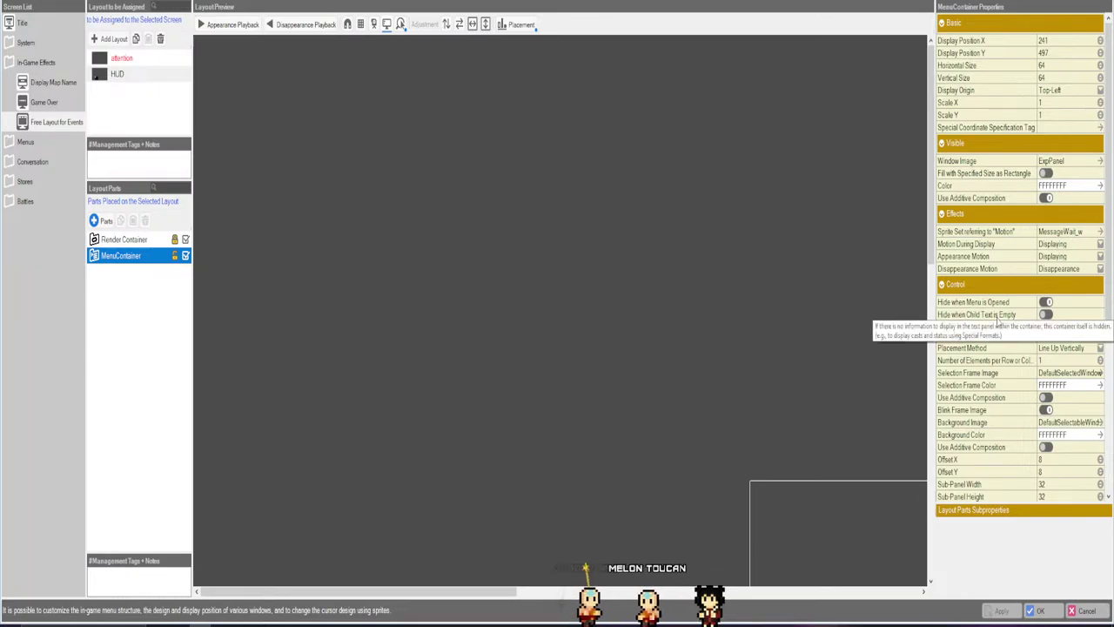
scroll(998, 324, down, 2)
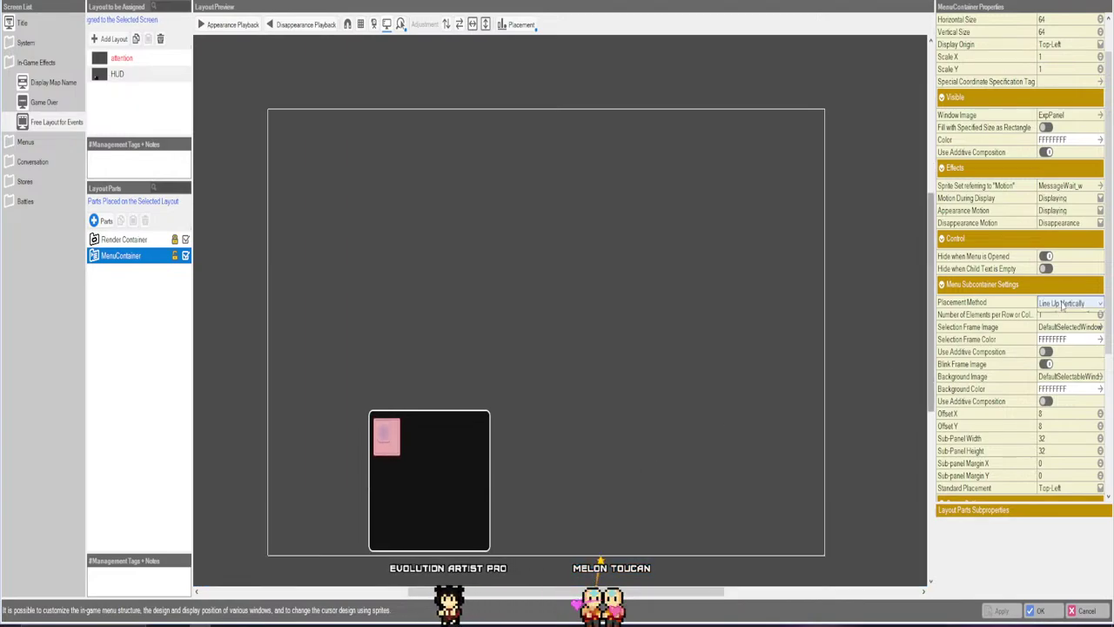
click(1063, 302)
click(1065, 328)
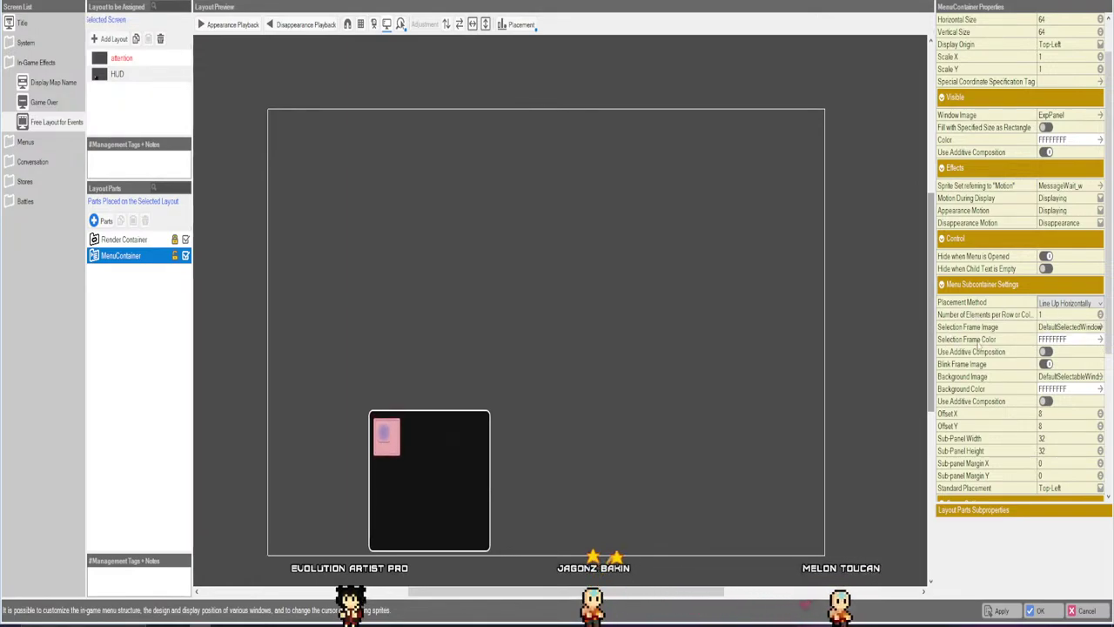
Set MenuContainer's Selection Frame Image to the InfoPanel texture from the reserved Window folder.
click(1079, 328)
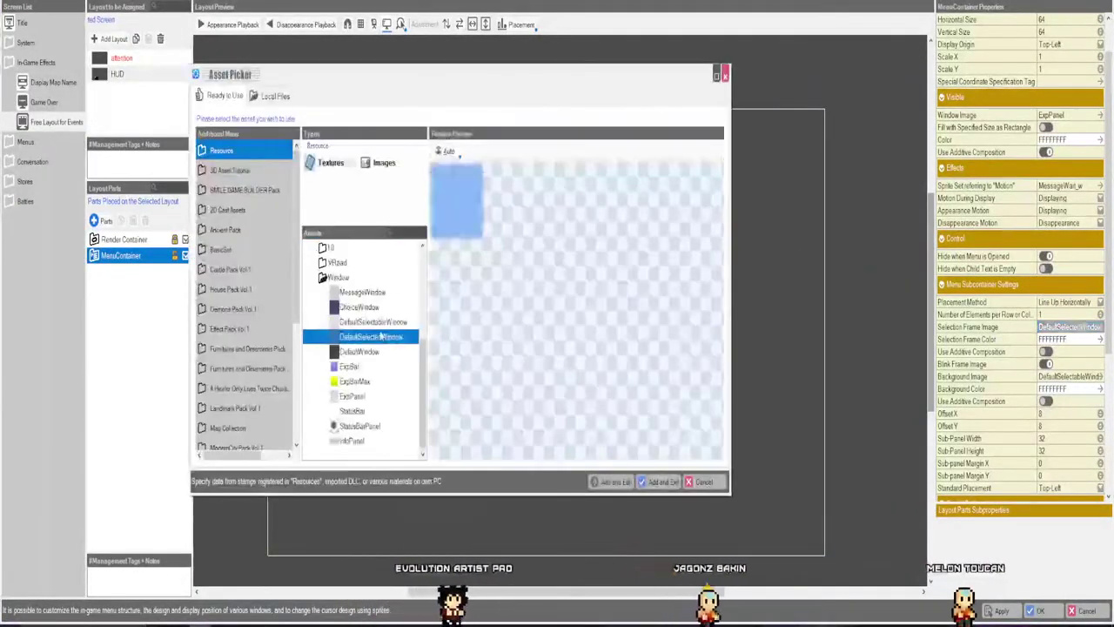
click(352, 409)
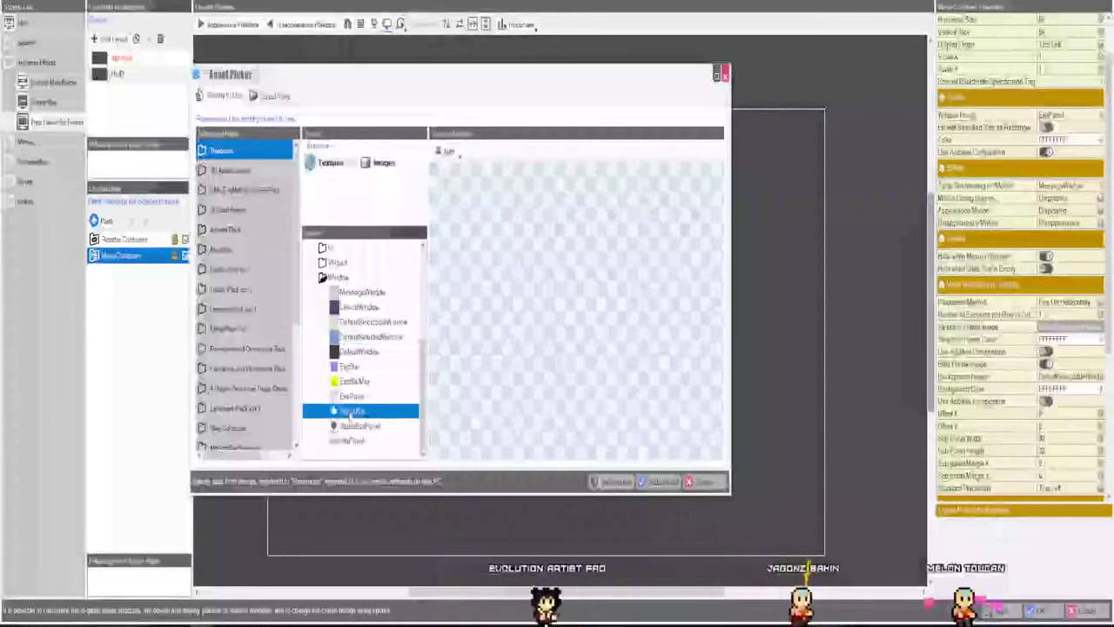
click(353, 440)
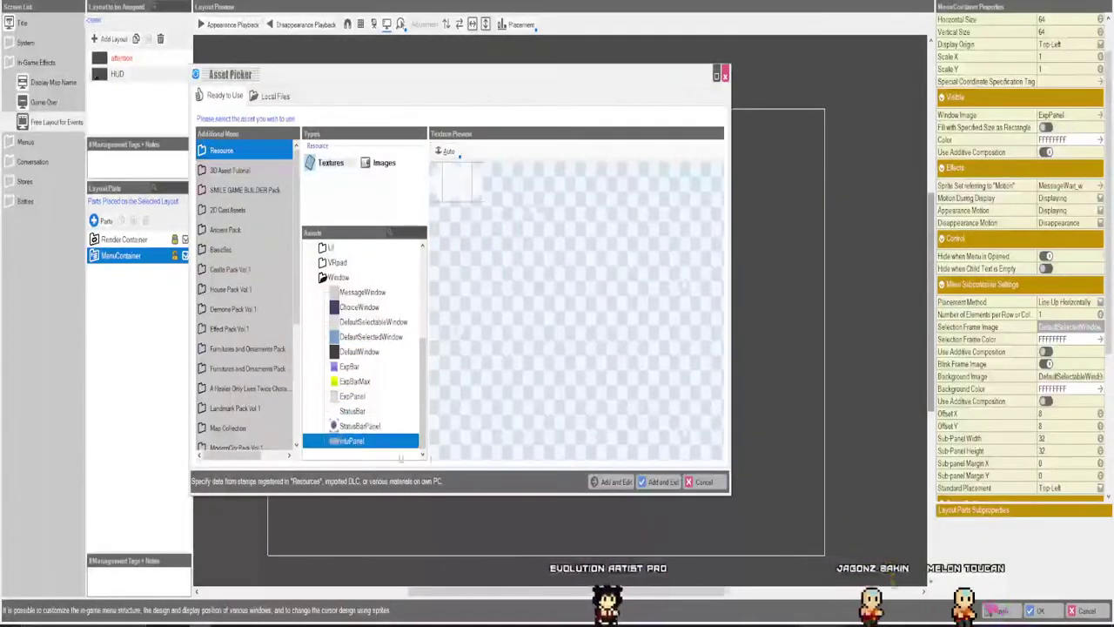
click(662, 482)
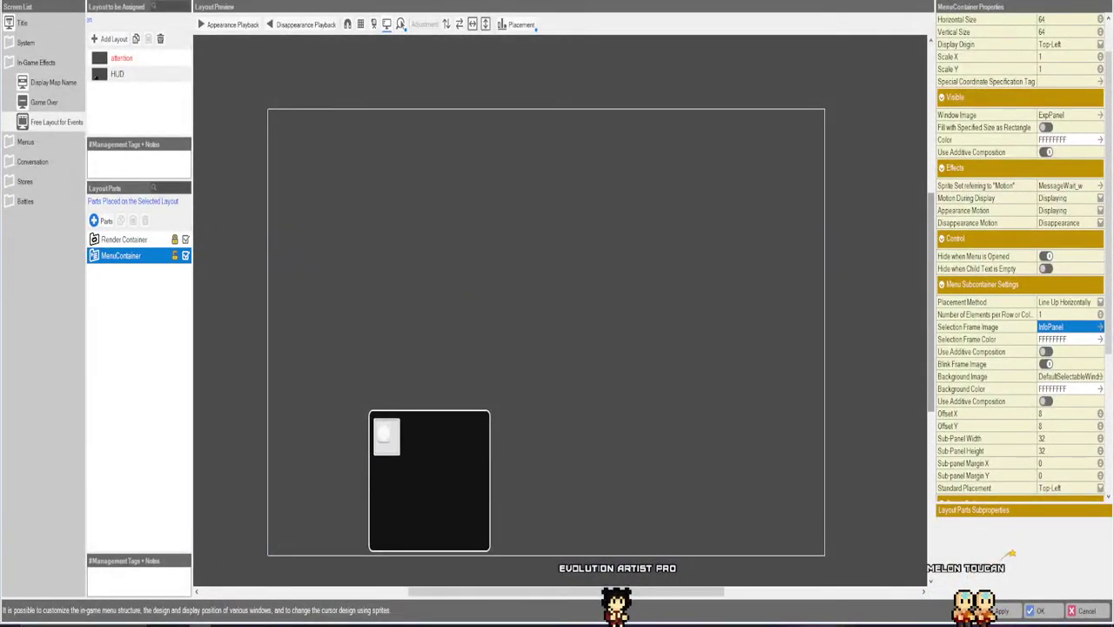
Set MenuContainer's Selection Frame Color to teal 55A594FF.
click(1060, 340)
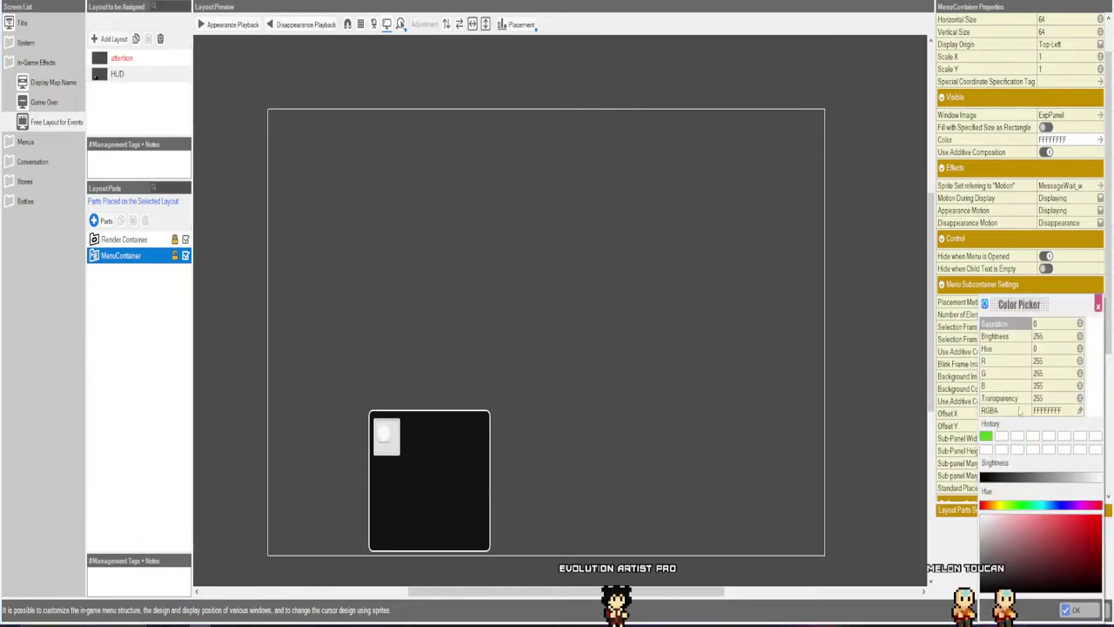
click(1044, 512)
click(1038, 541)
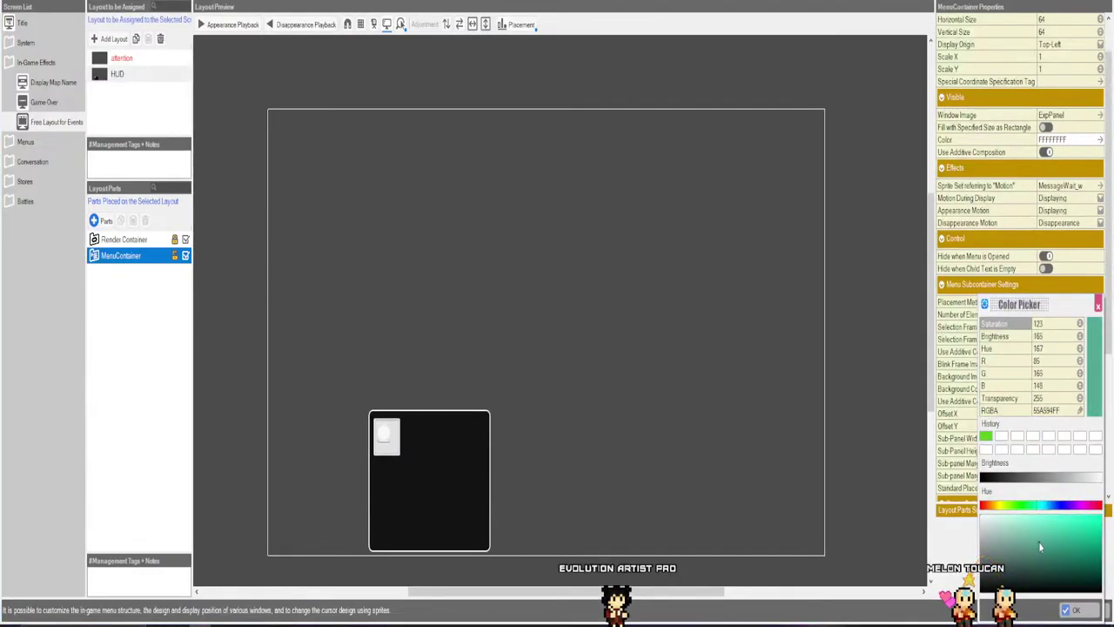
click(1077, 611)
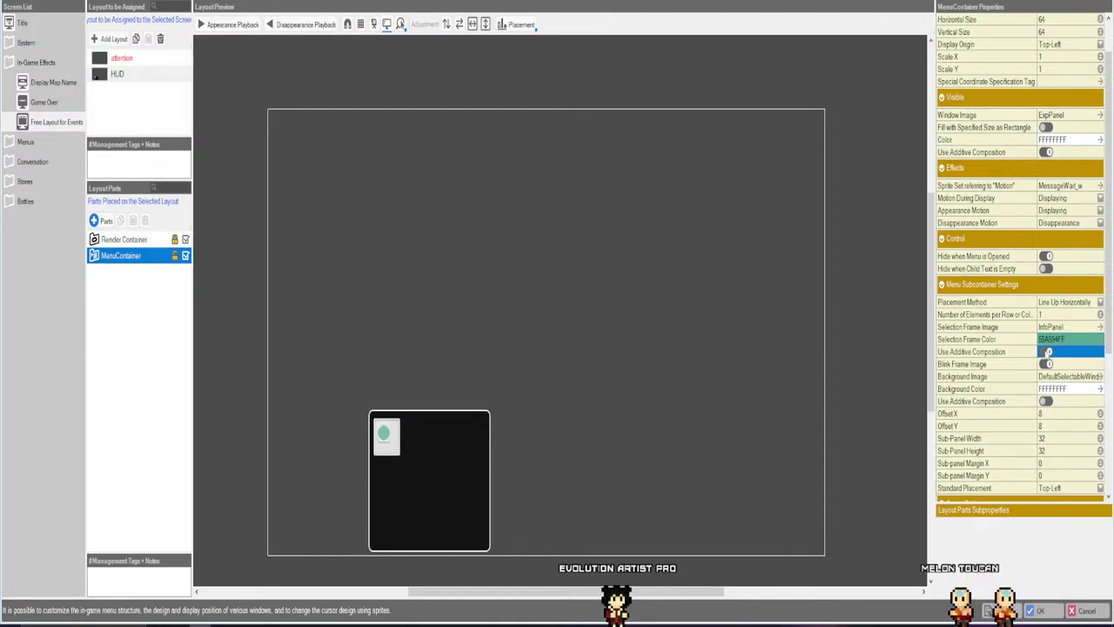
Set the Background Image in MenuContainer's subcontainer settings to None.
click(1047, 364)
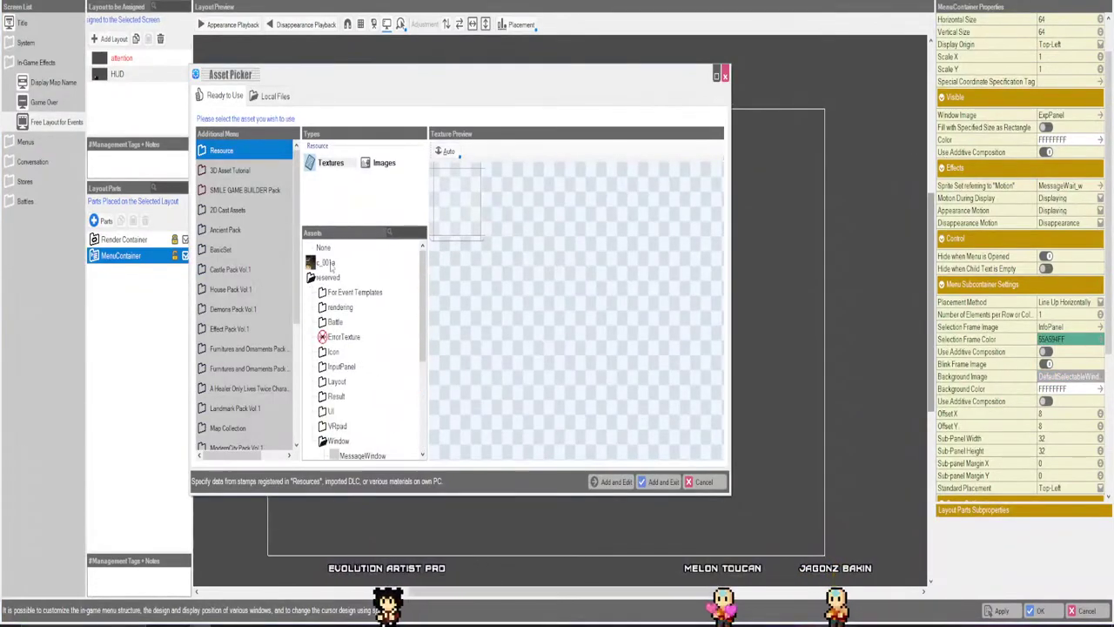
click(326, 249)
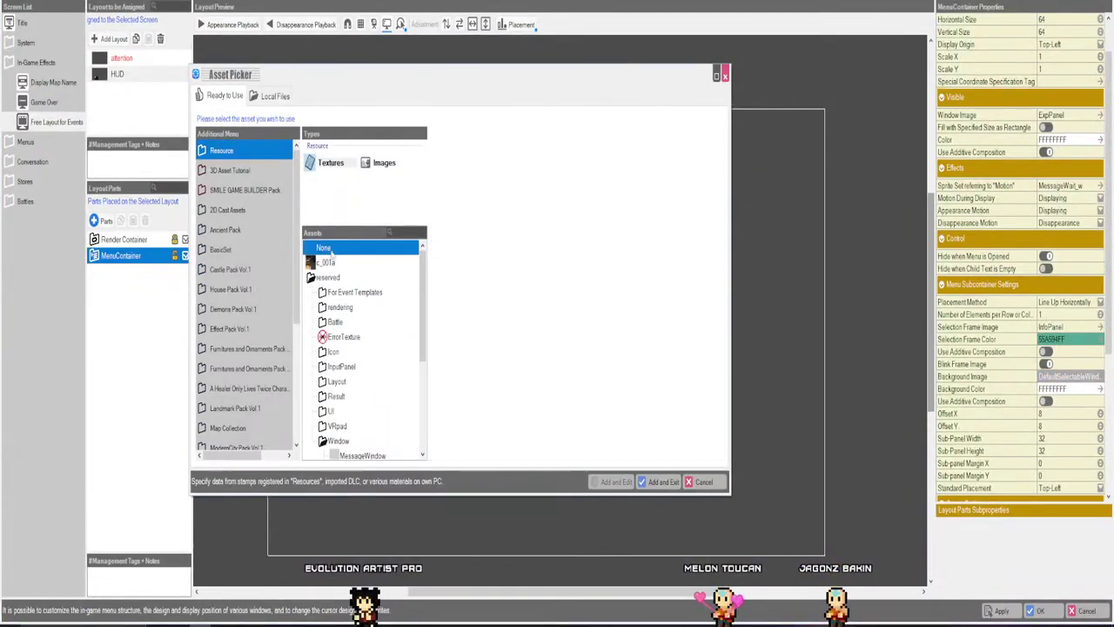
click(660, 483)
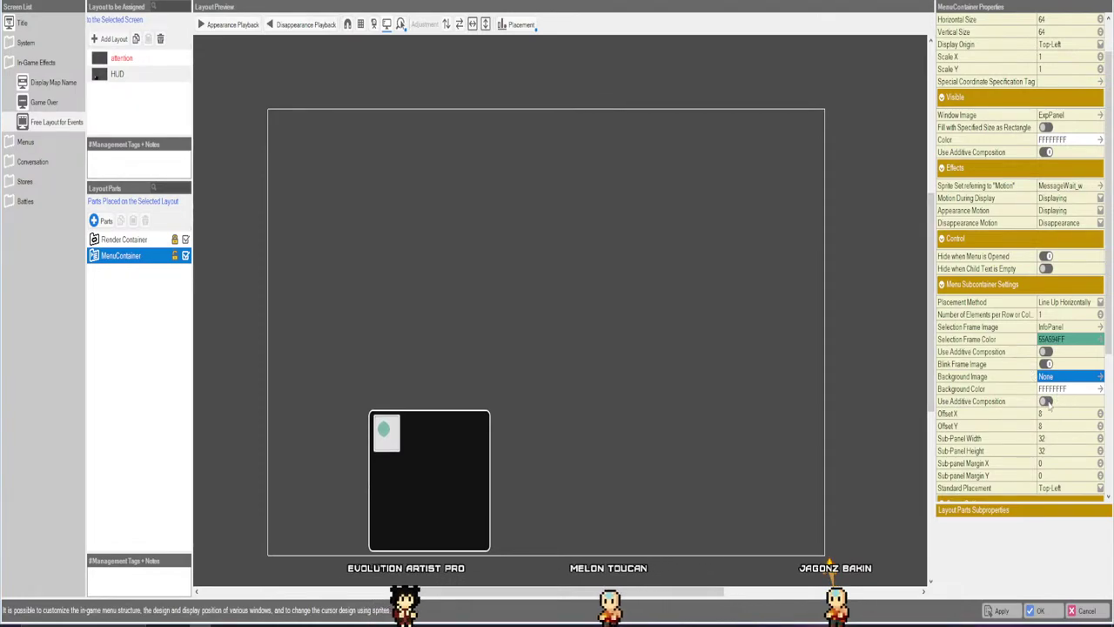
scroll(1047, 404, down, 1)
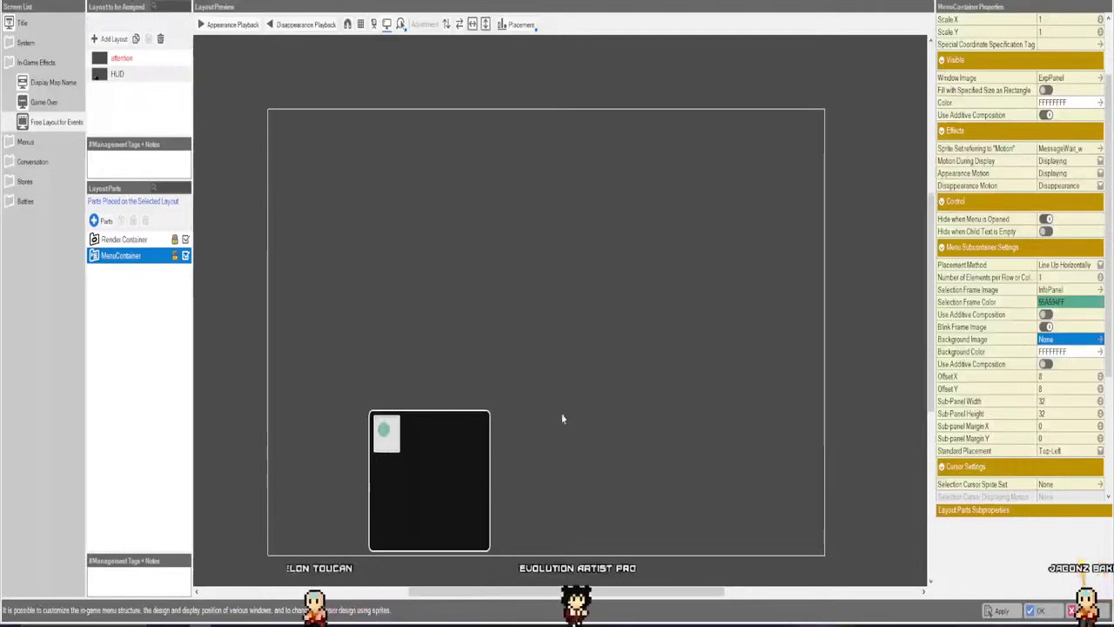
Unlock the Render Container and move its window away from MenuContainer, up to the preview frame's upper-left area.
click(344, 356)
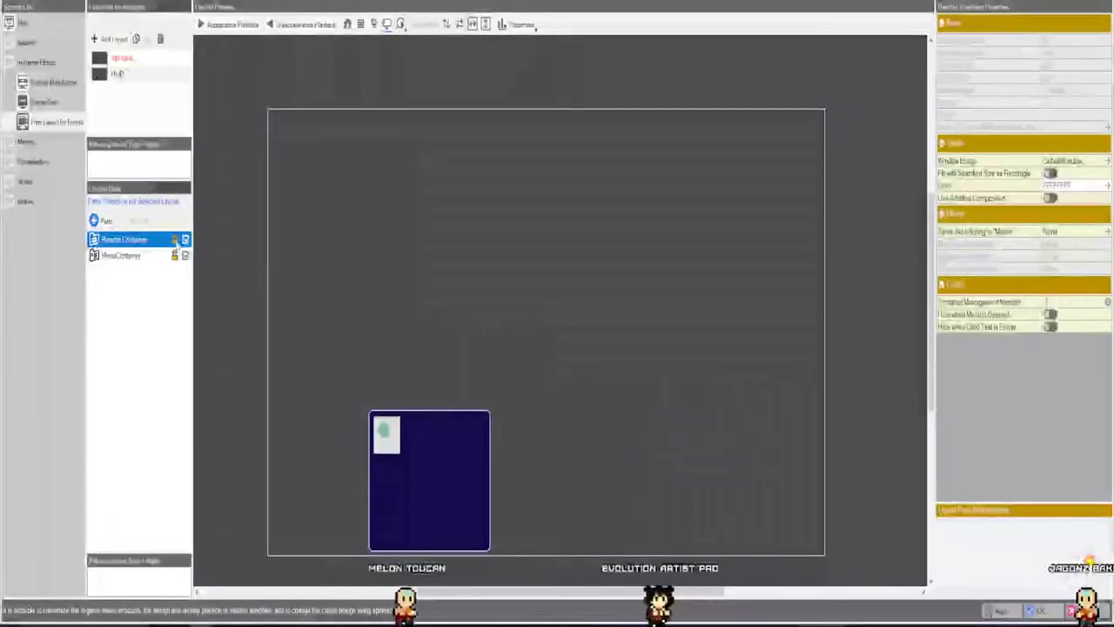
click(471, 461)
drag(471, 462, 421, 240)
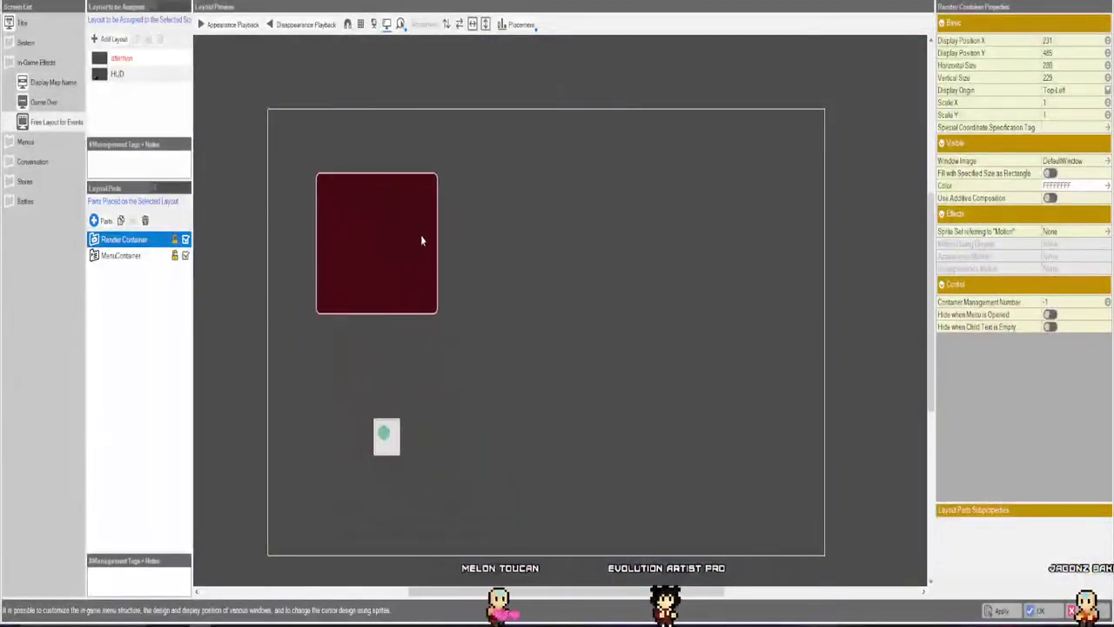
Move MenuContainer into the upper-left corner of the Render Container window and save the layout changes.
drag(396, 452, 344, 225)
click(1032, 611)
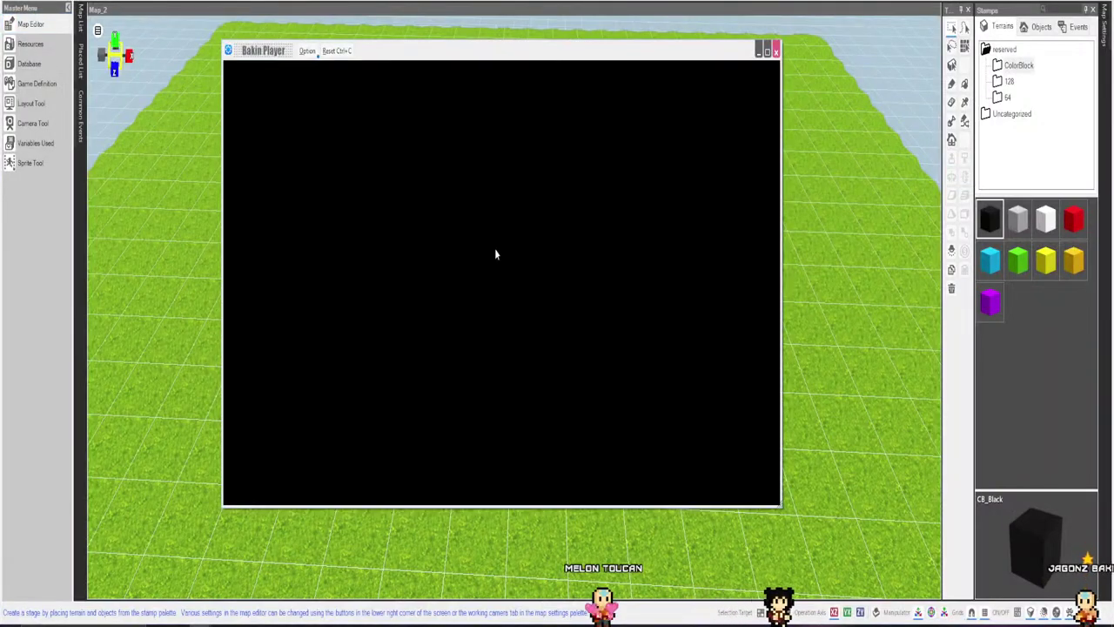
Test the HUD in the game player by opening and closing the main menu over it, and exit the test play.
key(Escape)
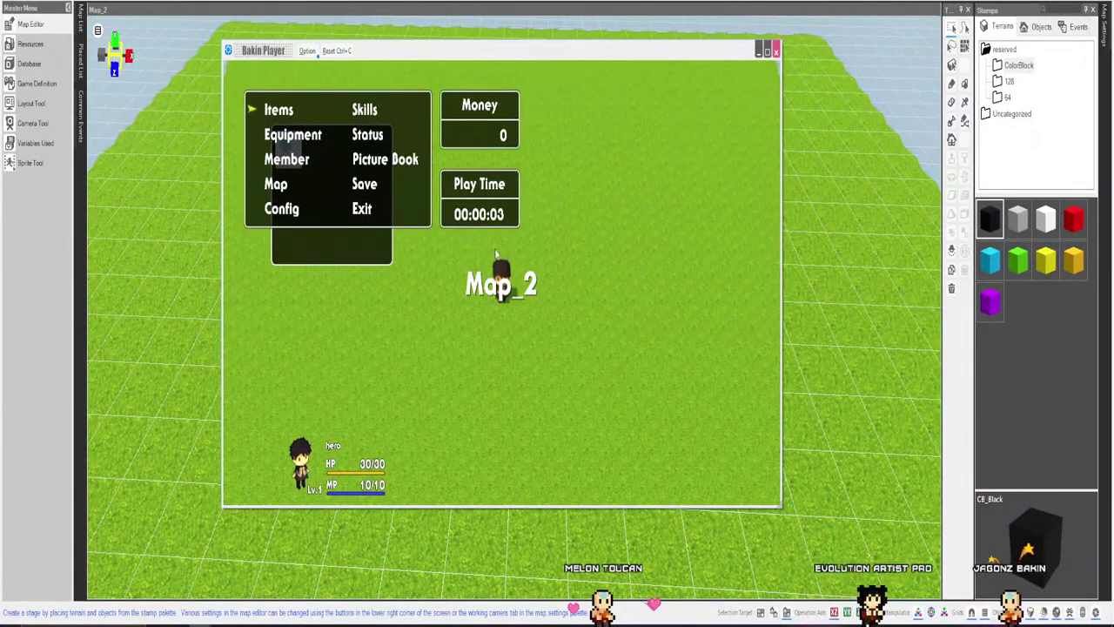
key(Escape)
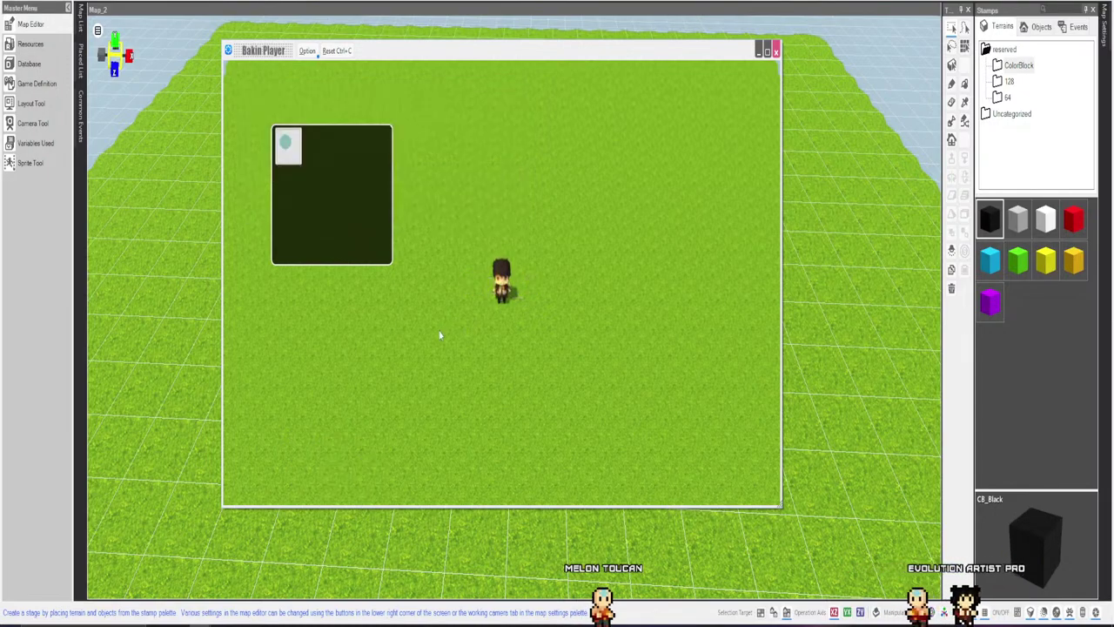
key(Escape)
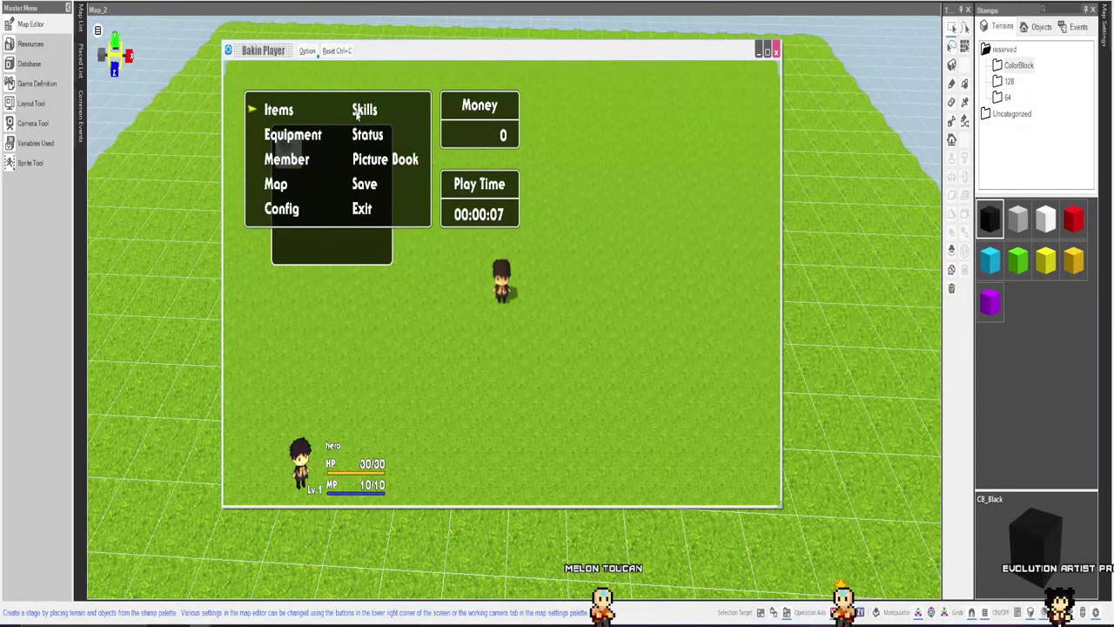
key(Return)
key(Escape)
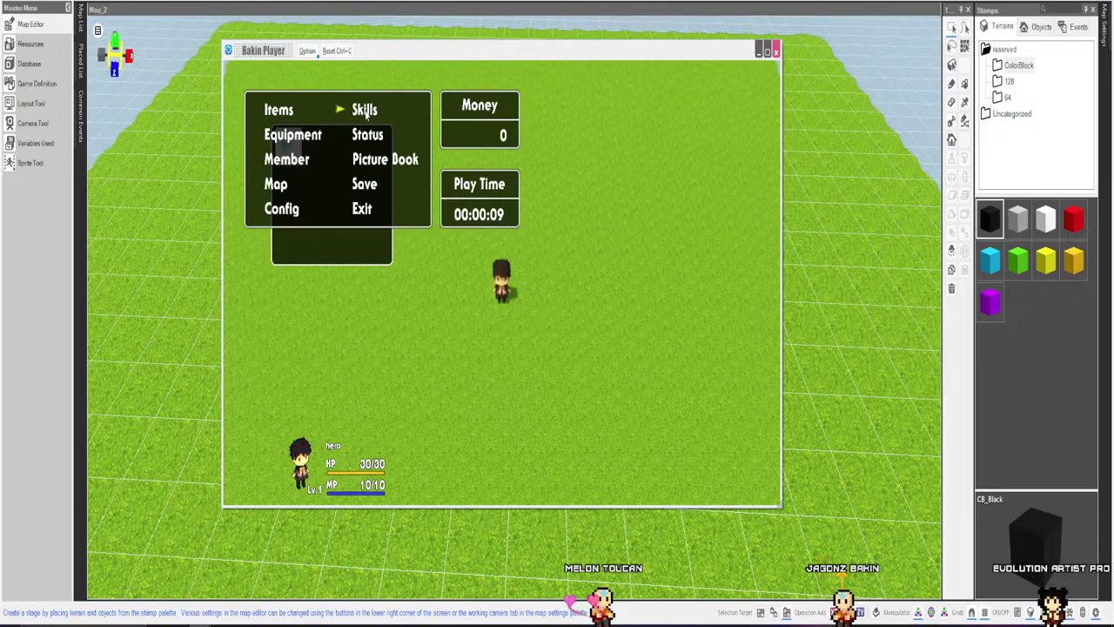
key(Escape)
click(776, 50)
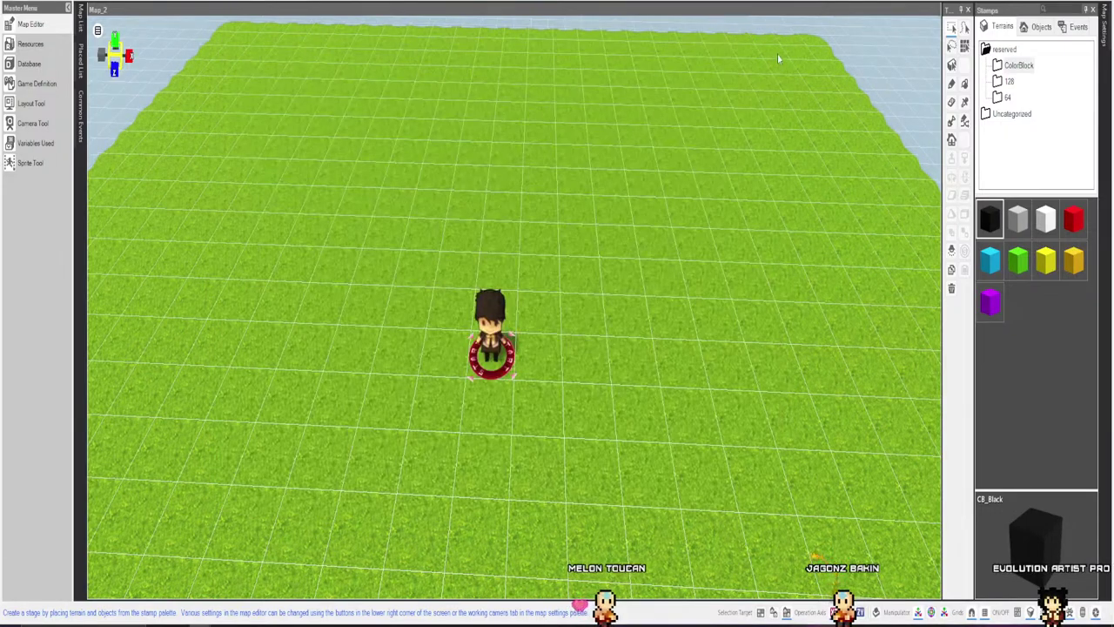
Reopen the HUD layout in the Layout Tool and bring up MenuContainer's subcontainer settings.
click(34, 104)
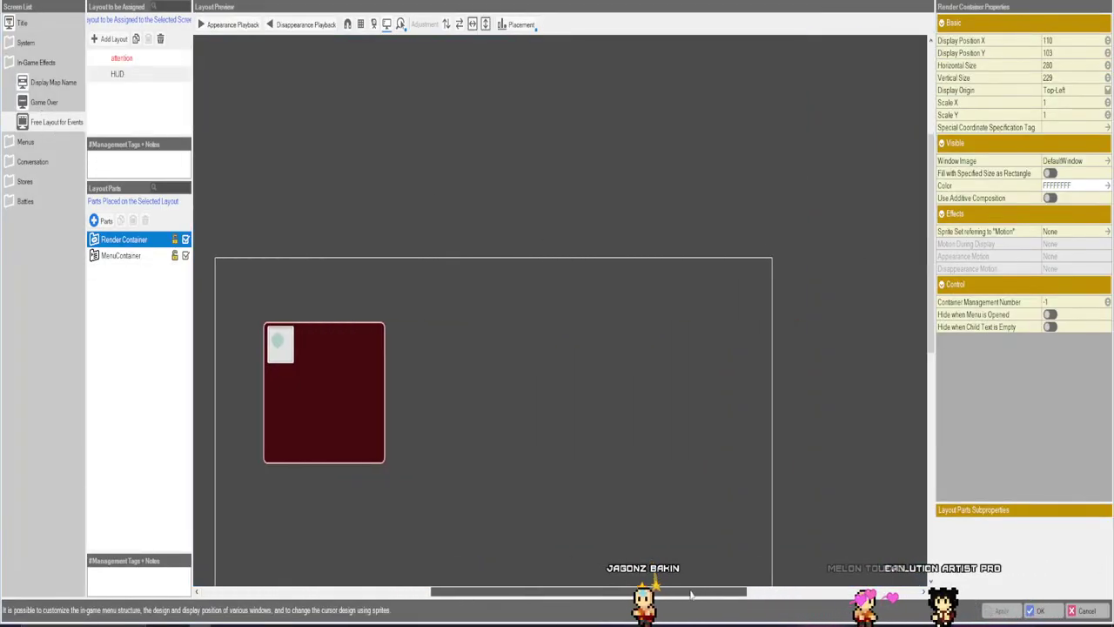
click(121, 255)
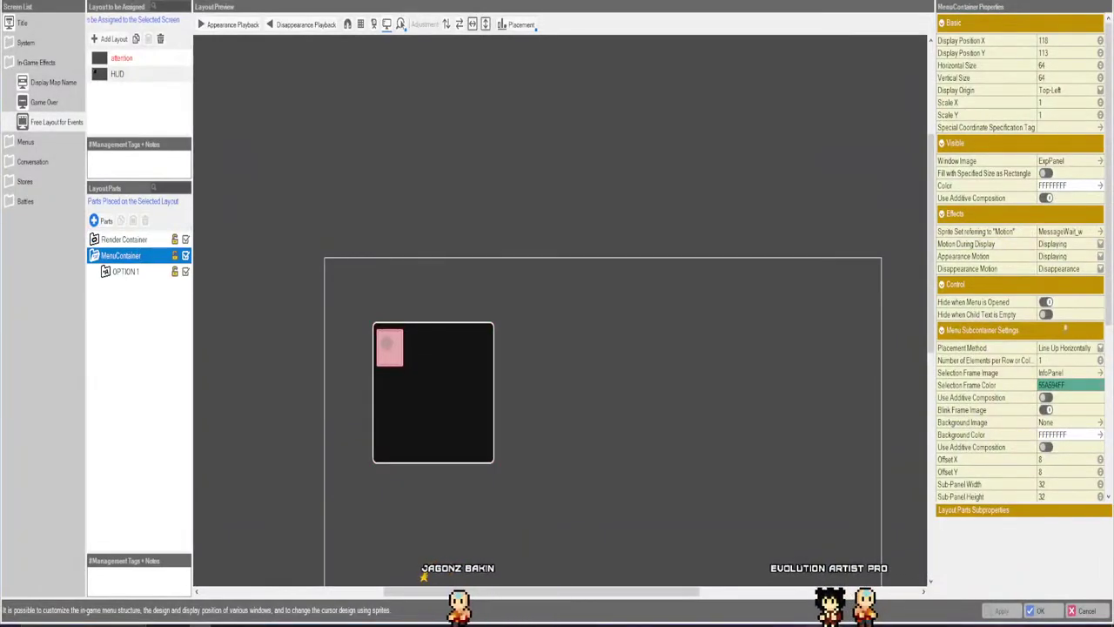
scroll(1065, 328, down, 3)
scroll(998, 374, down, 1)
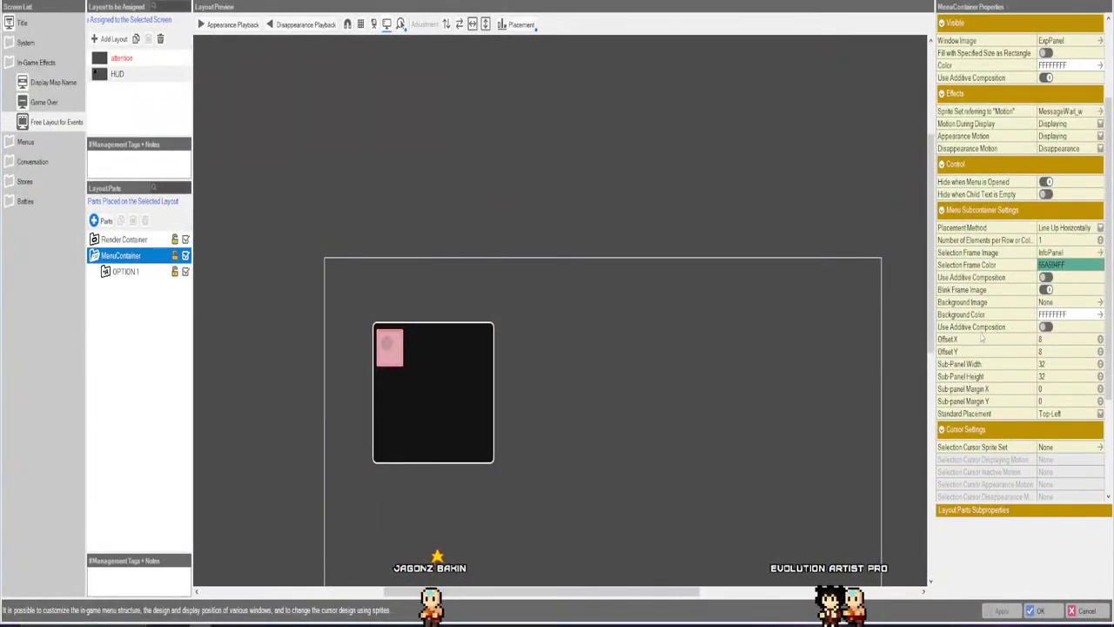
Try several Offset X values, such as 14, 29 and 50, in MenuContainer's subcontainer settings and restore it to 8.
click(1069, 340)
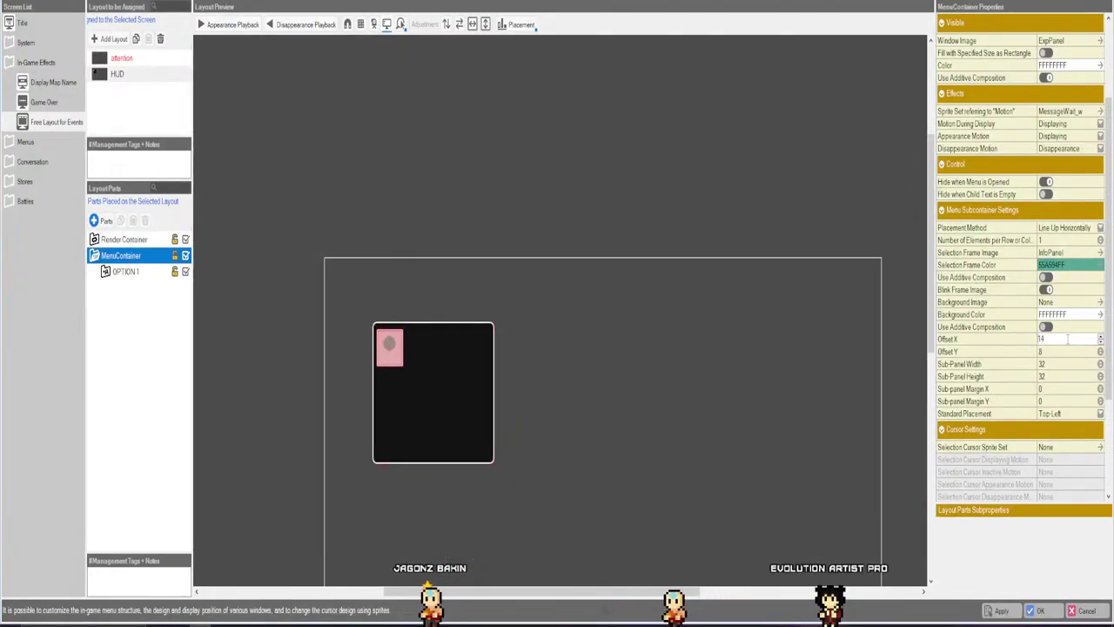
key(BackSpace)
key(BackSpace)
text(30)
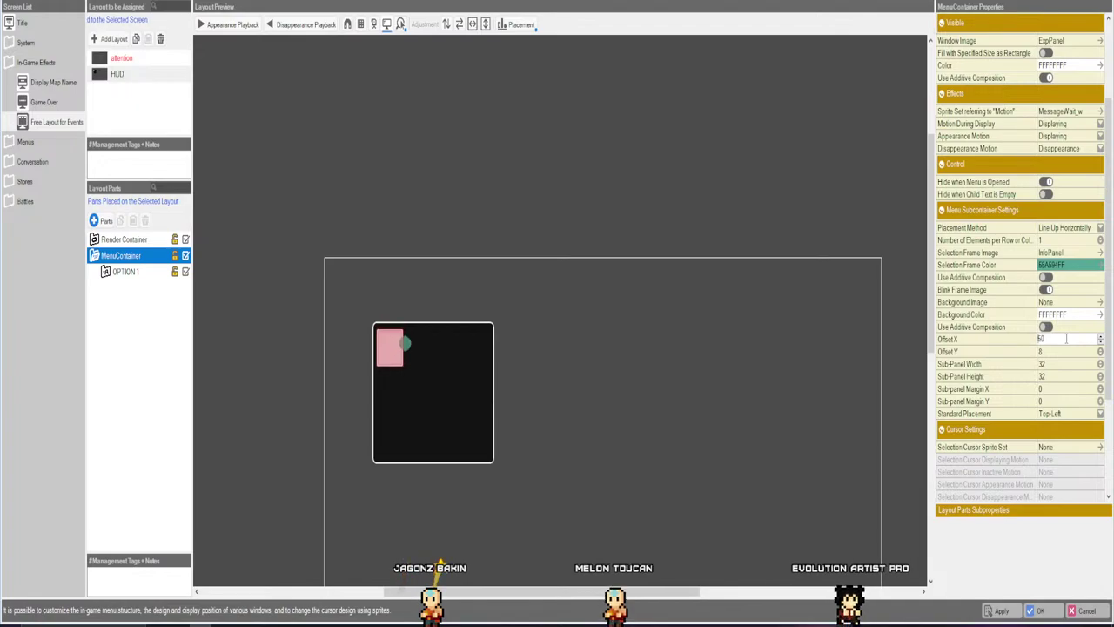
key(BackSpace)
key(BackSpace)
text(50)
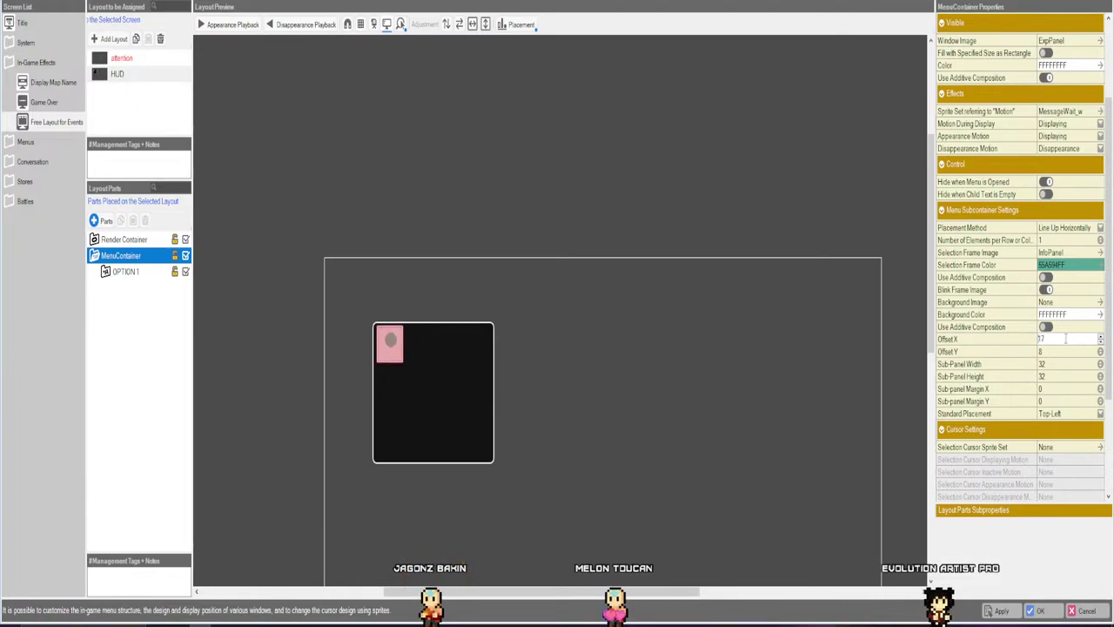
key(BackSpace)
key(BackSpace)
text(23)
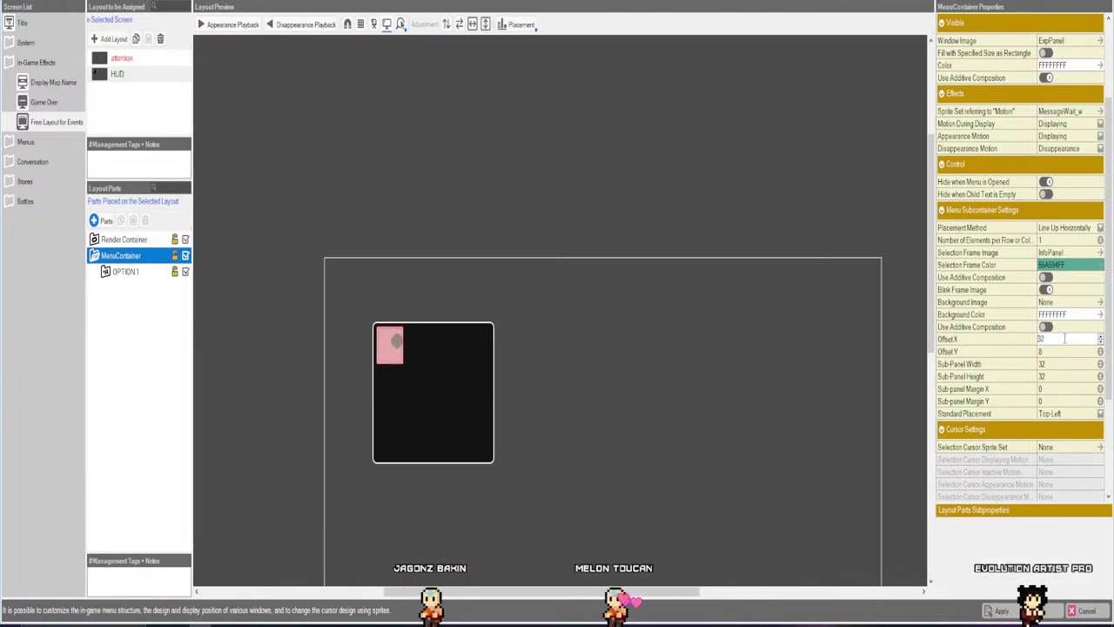
key(BackSpace)
key(BackSpace)
text(41)
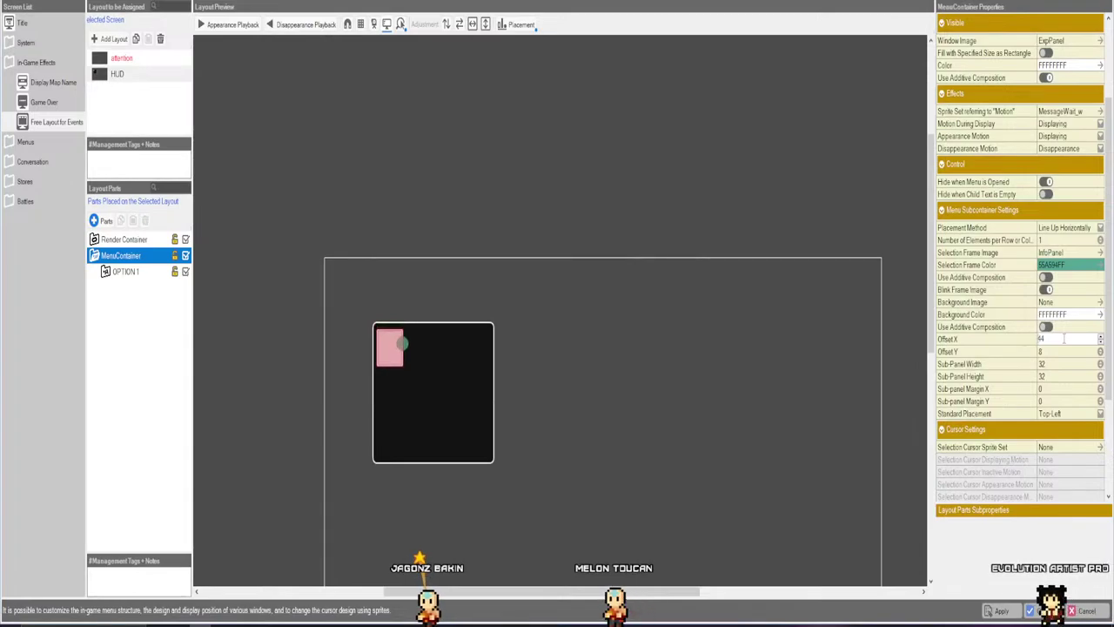
key(BackSpace)
key(BackSpace)
text(38)
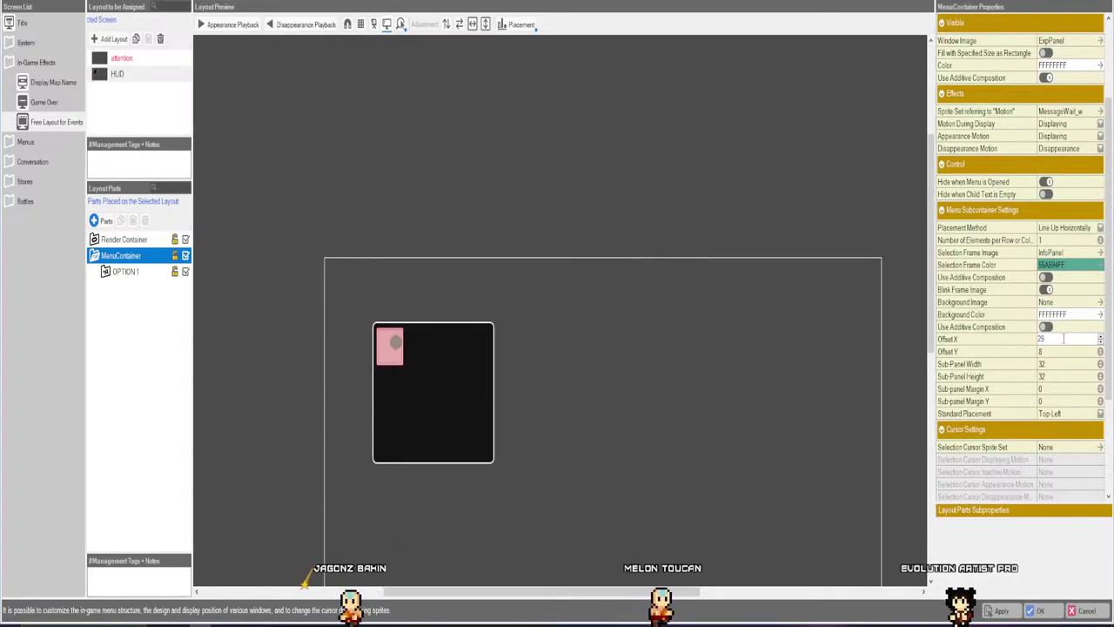
key(BackSpace)
key(BackSpace)
text(29)
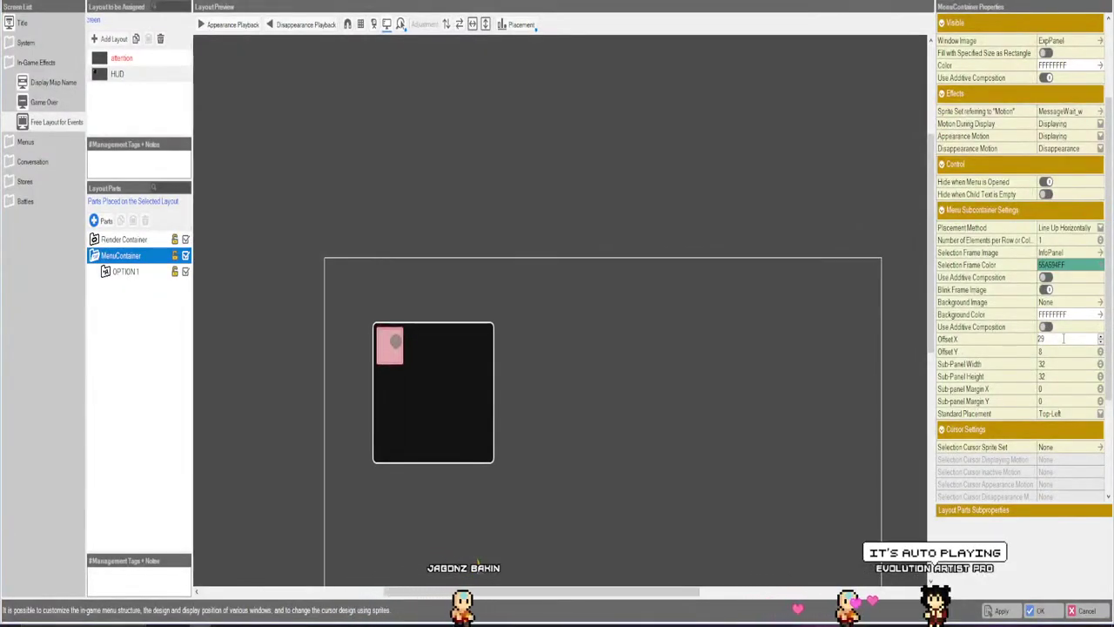
key(BackSpace)
key(BackSpace)
text(25)
key(BackSpace)
key(BackSpace)
text(8)
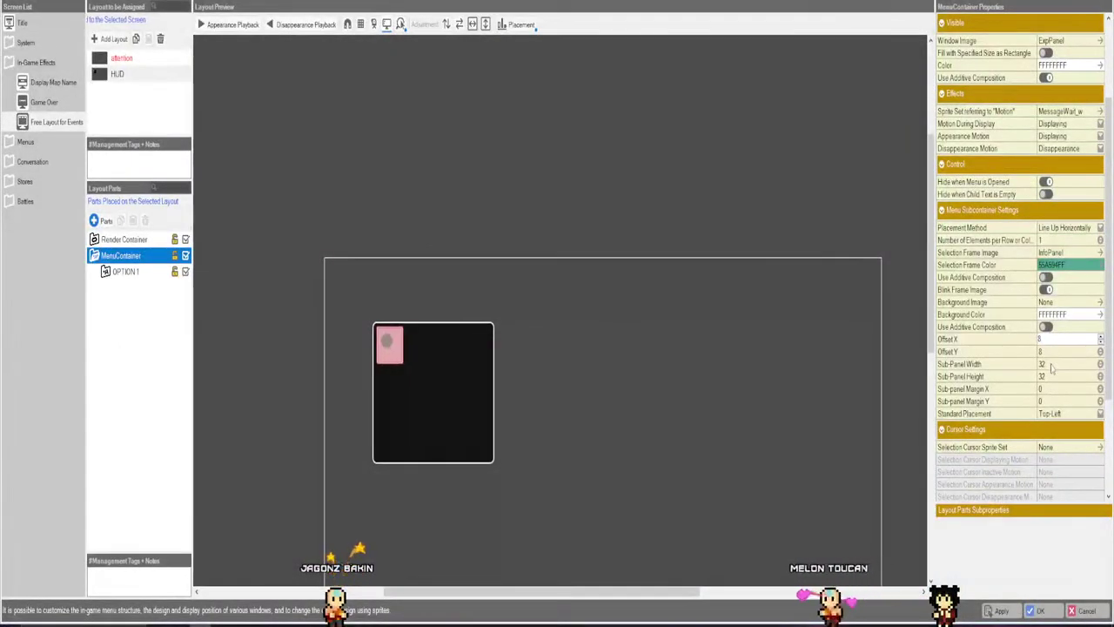
scroll(1050, 367, down, 1)
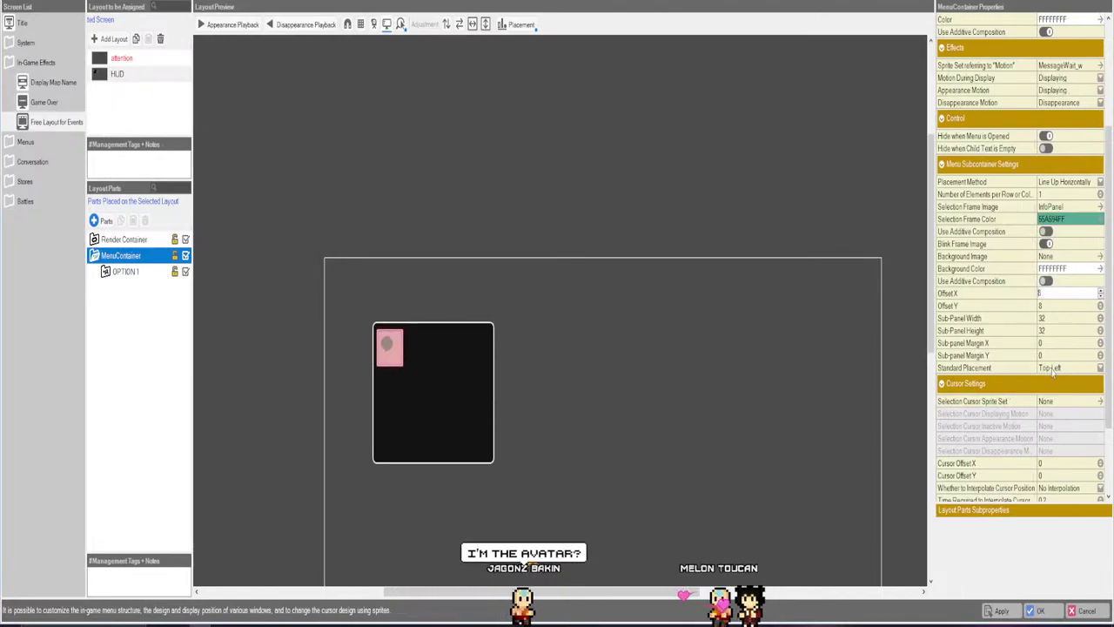
click(1048, 401)
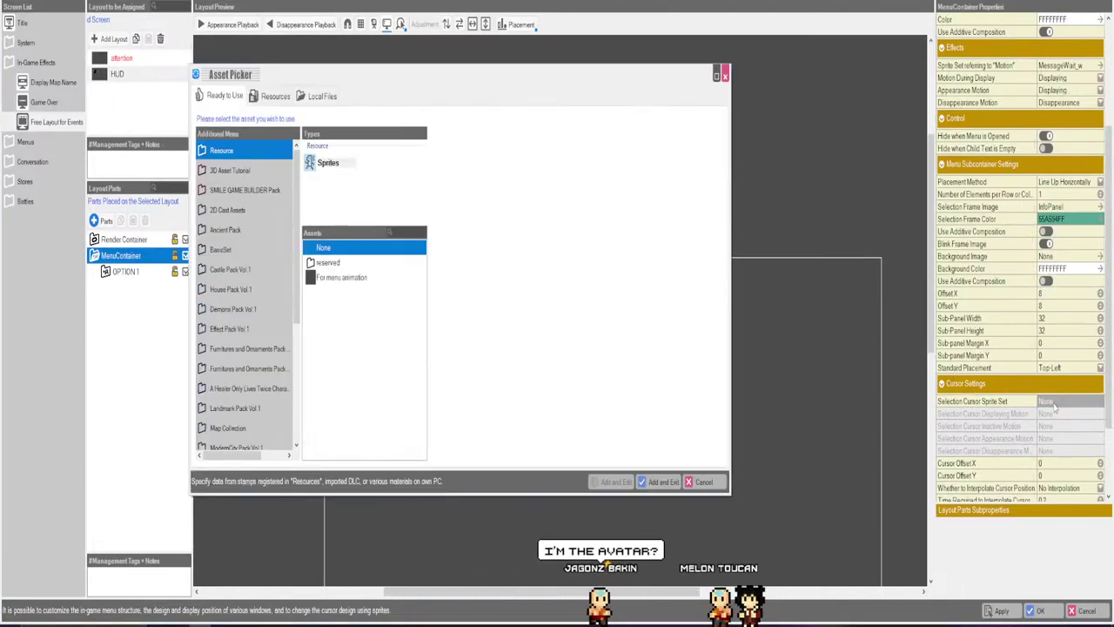
click(718, 76)
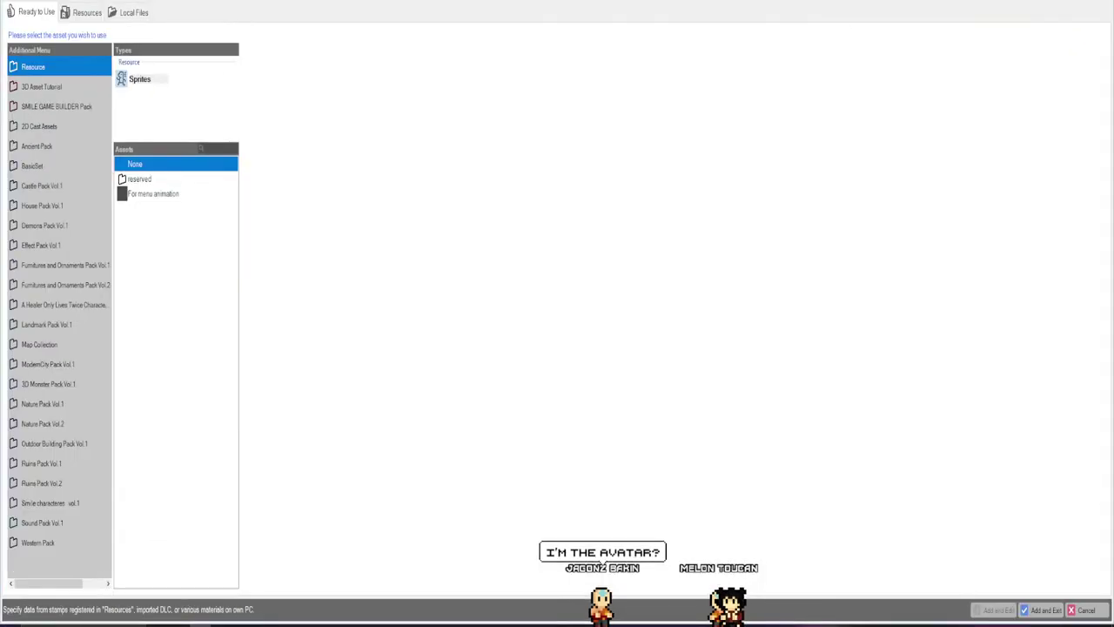
click(1100, 7)
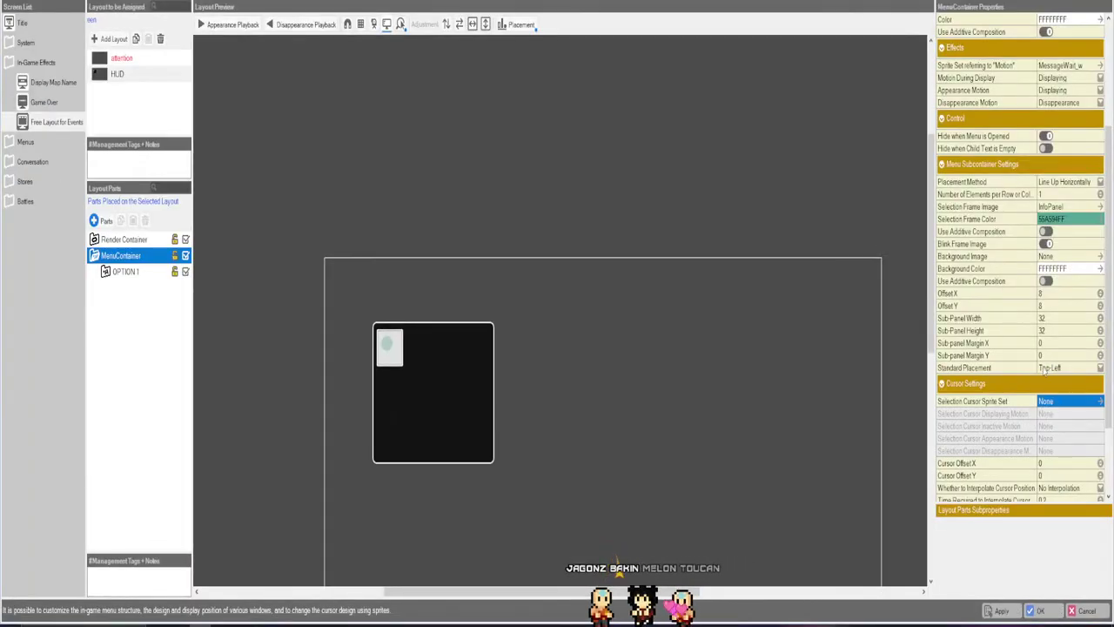
Set MenuContainer's Sub-Panel Width to 131 and Sub-Panel Height to 38.
scroll(1067, 455, down, 1)
scroll(1049, 365, up, 1)
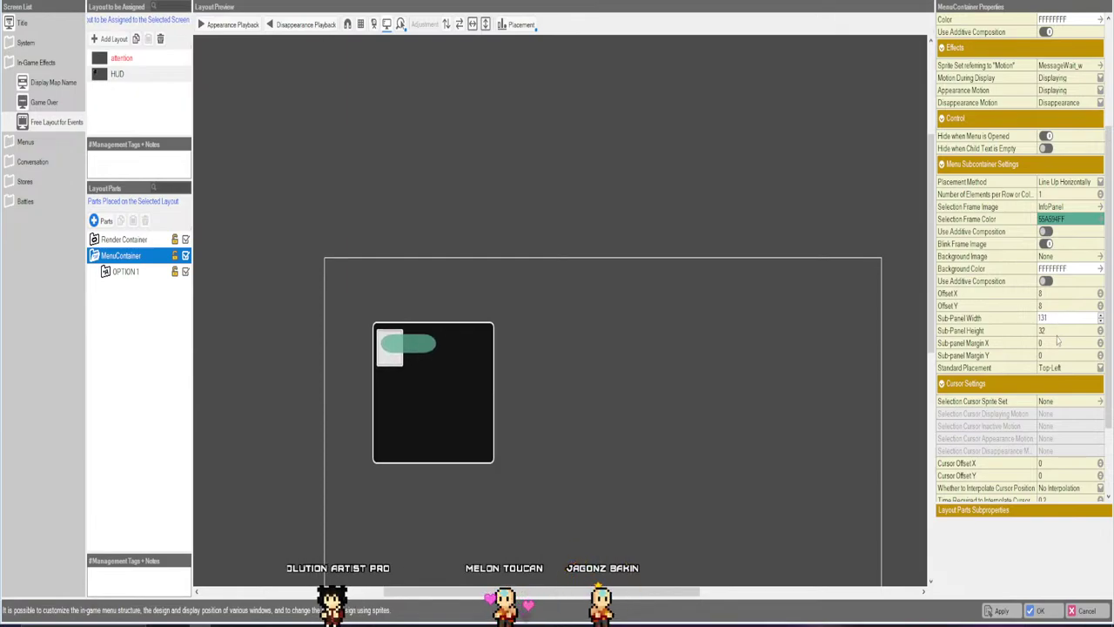
click(1057, 331)
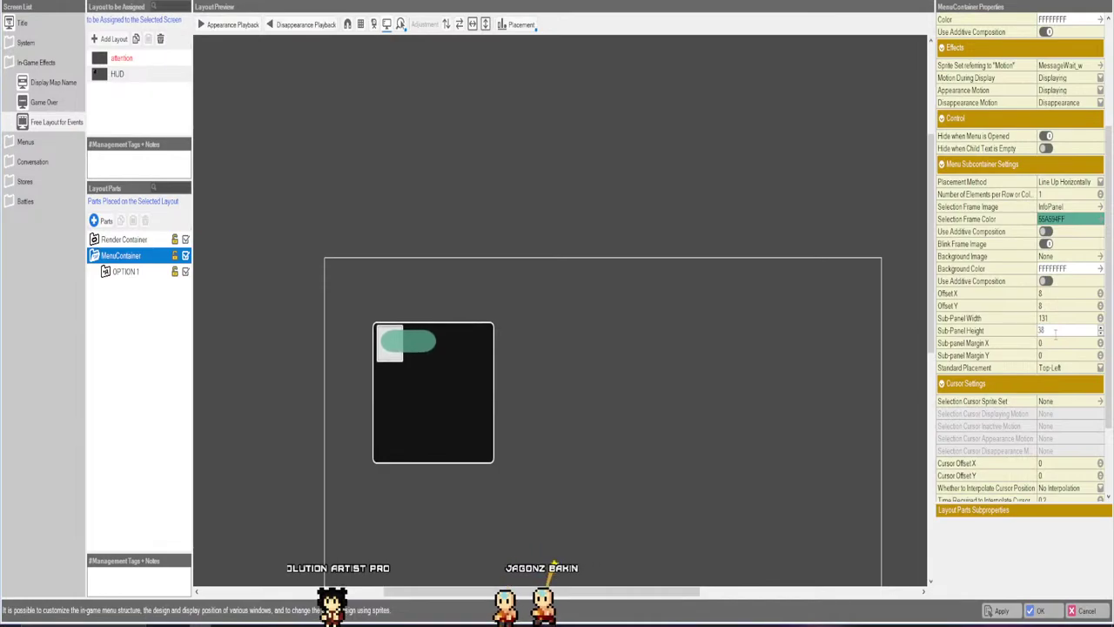
text(38)
Set the Standard Placement in MenuContainer's subcontainer settings to Center.
click(1050, 343)
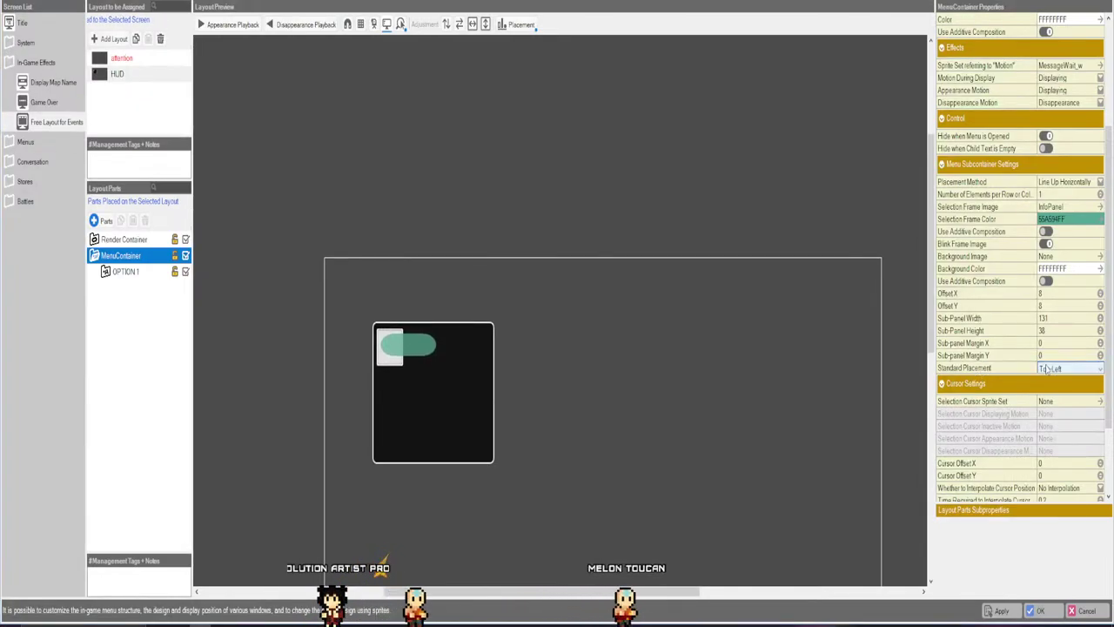
click(1069, 368)
click(1058, 422)
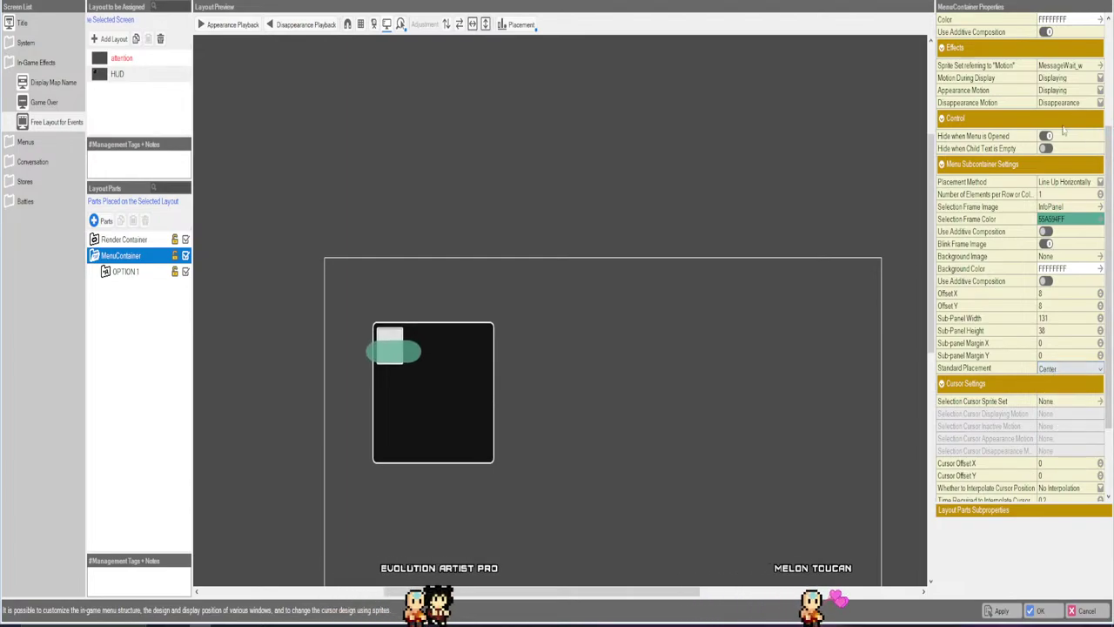
Set MenuContainer's Display Origin to Center and move it to about X 165, Y 146 inside the Render Container window.
scroll(1015, 172, up, 3)
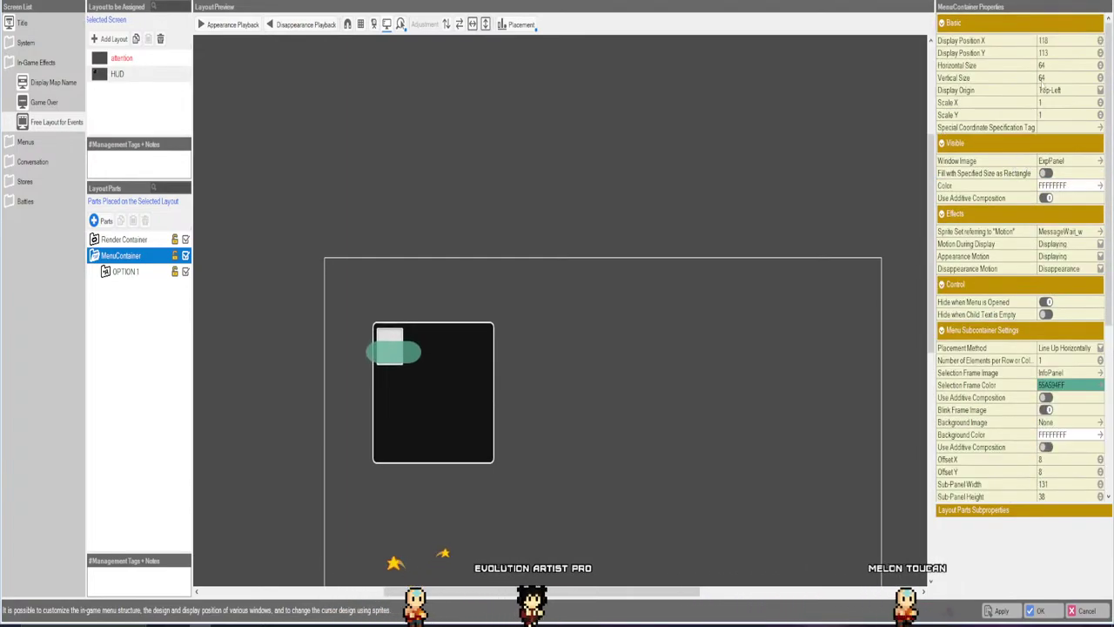
click(1069, 91)
click(1053, 143)
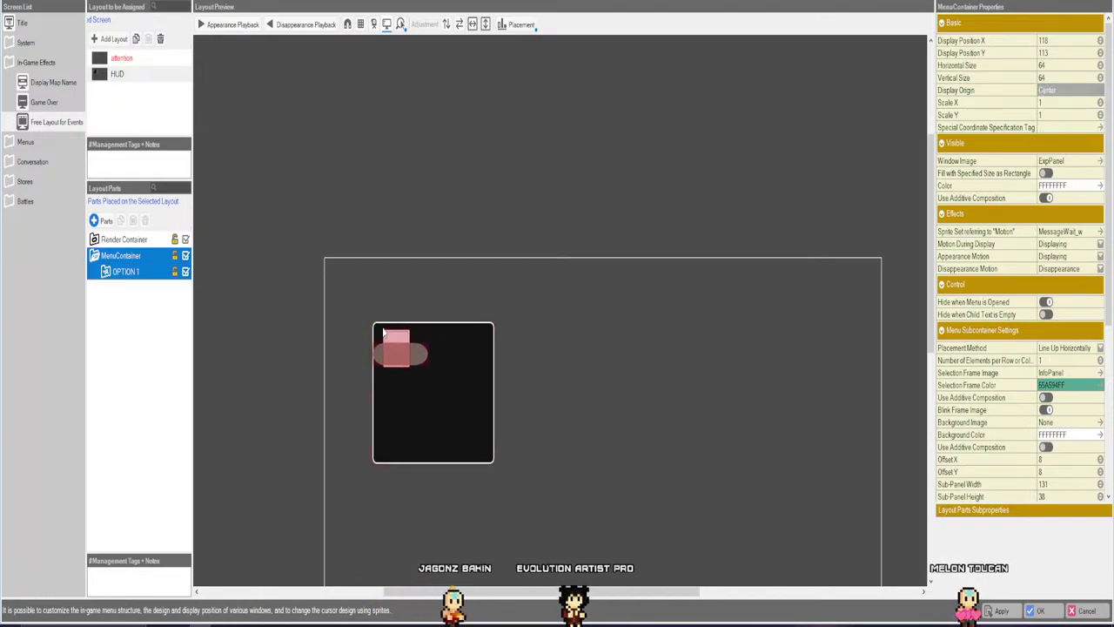
click(727, 361)
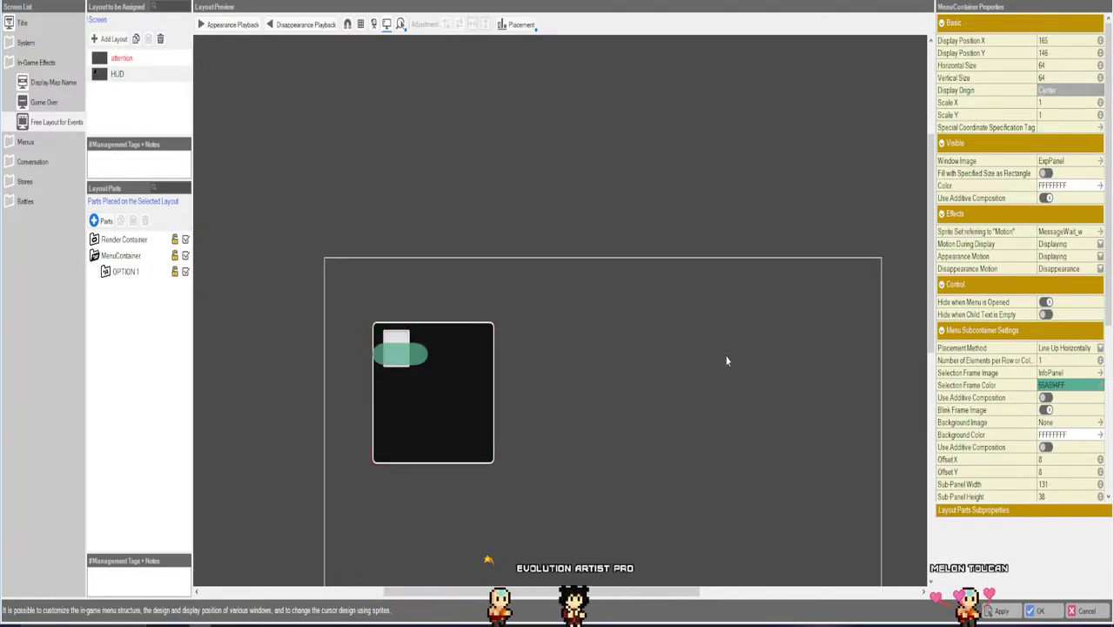
Look at the layout parts available for adding under OPTION 1 and close the list without adding any.
click(124, 271)
click(100, 220)
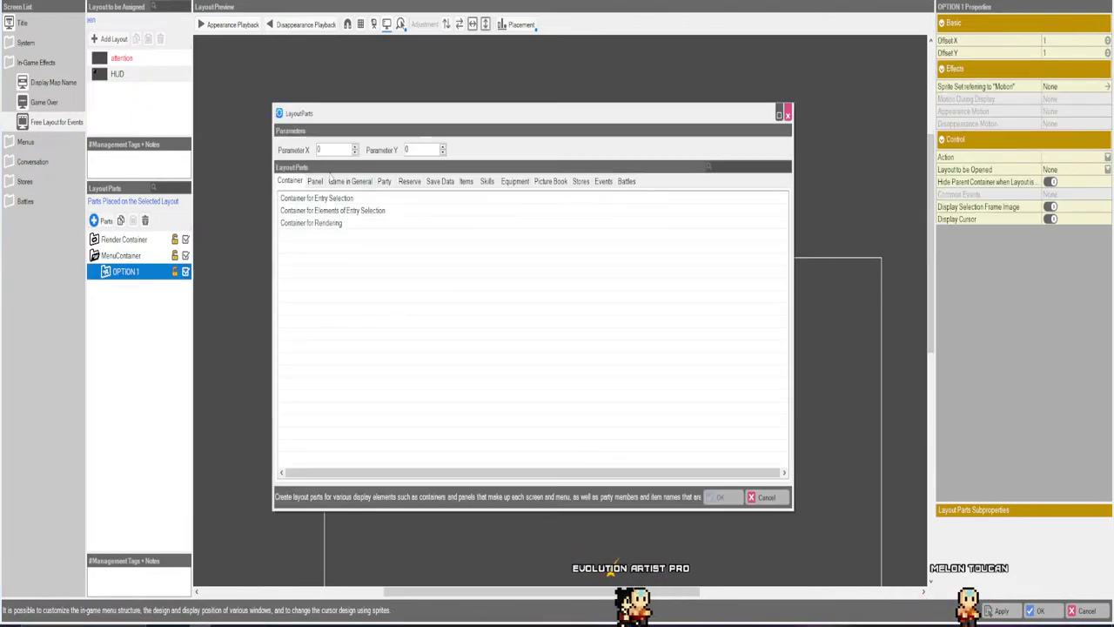
click(788, 114)
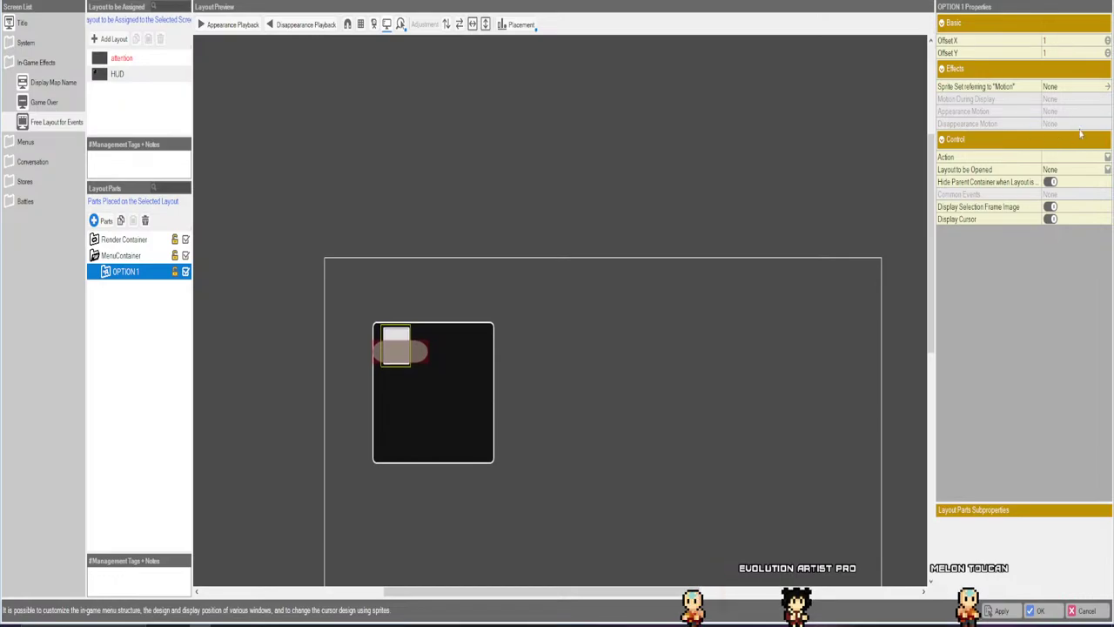
Set OPTION 1's Action to Display Free Layout.
click(1060, 159)
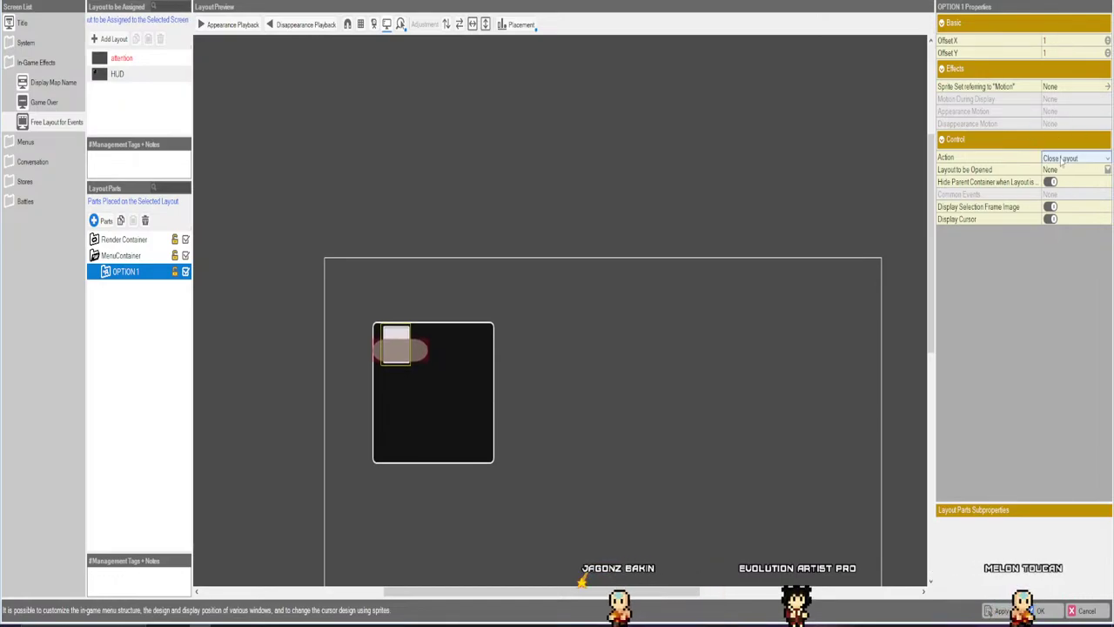
click(1061, 160)
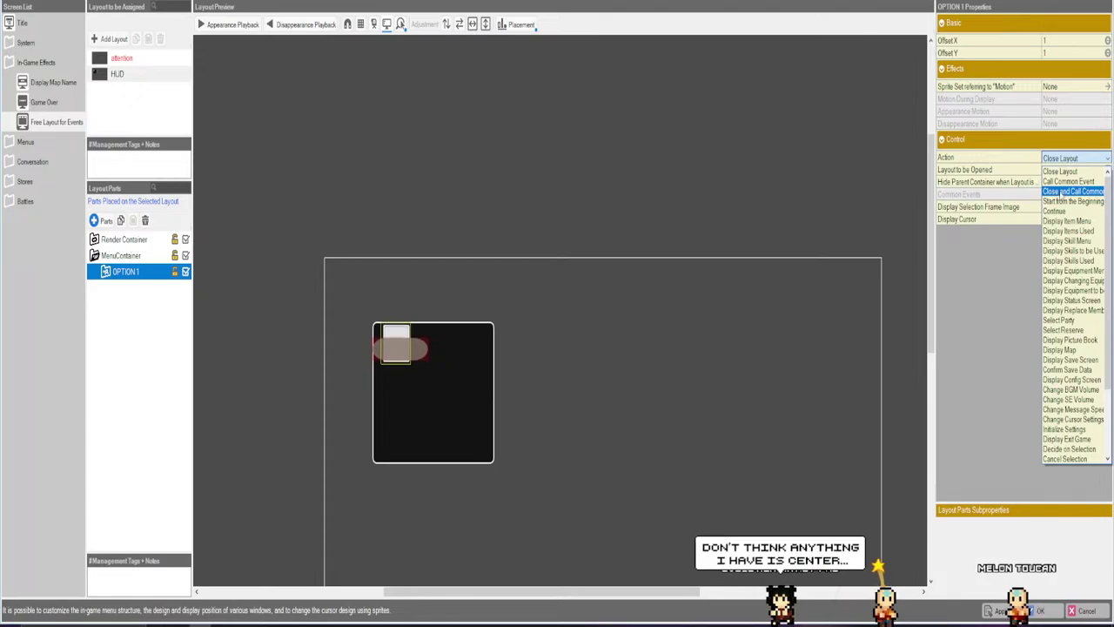
click(1062, 201)
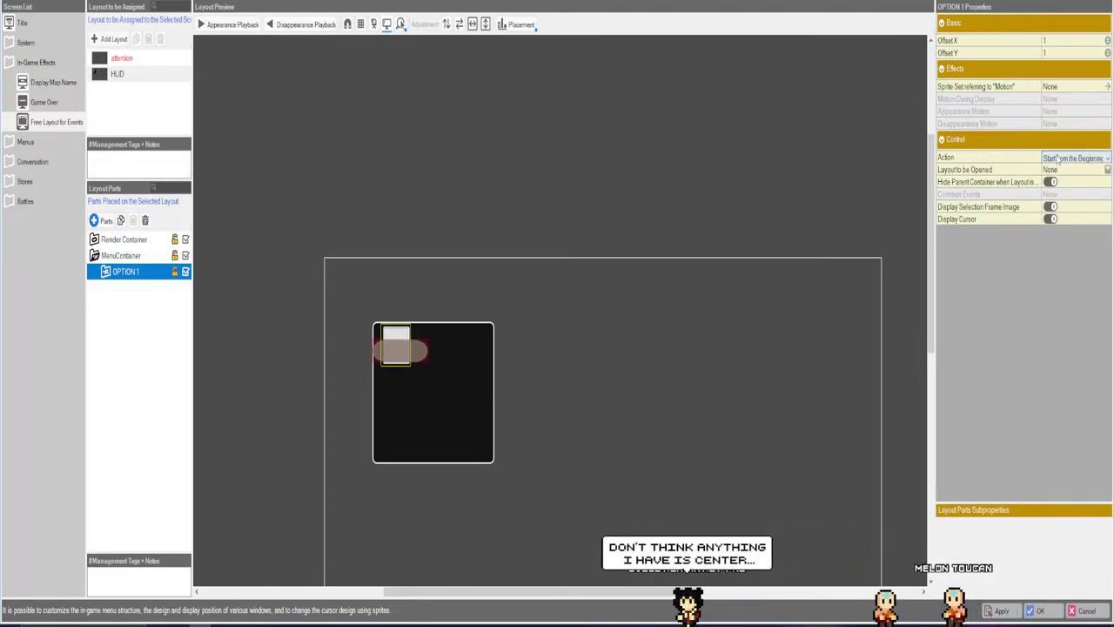
click(1058, 158)
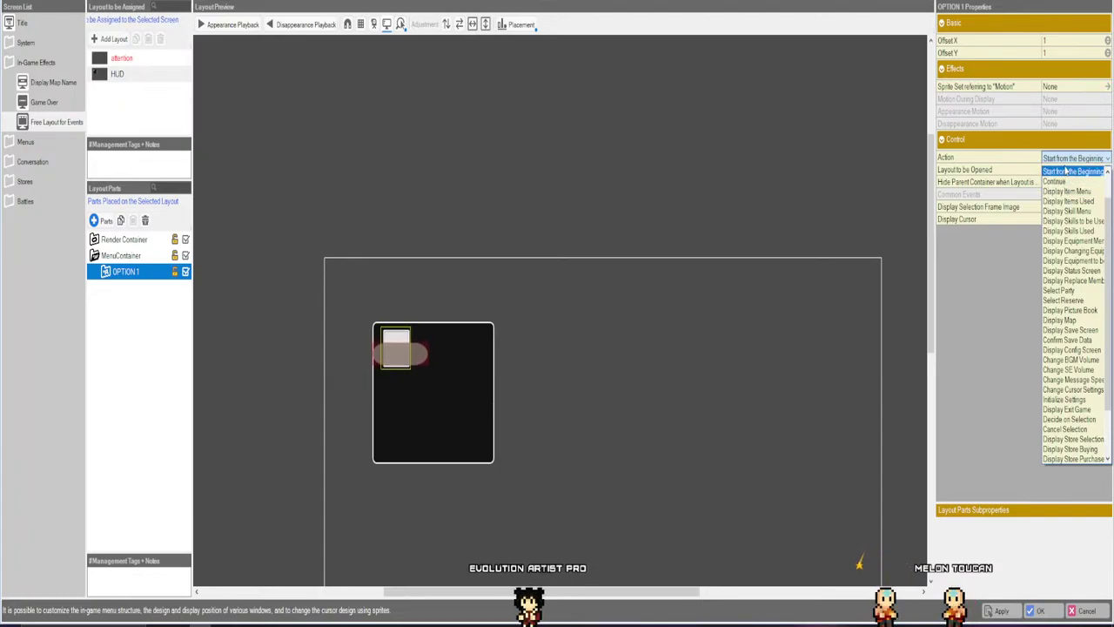
scroll(1071, 201, down, 2)
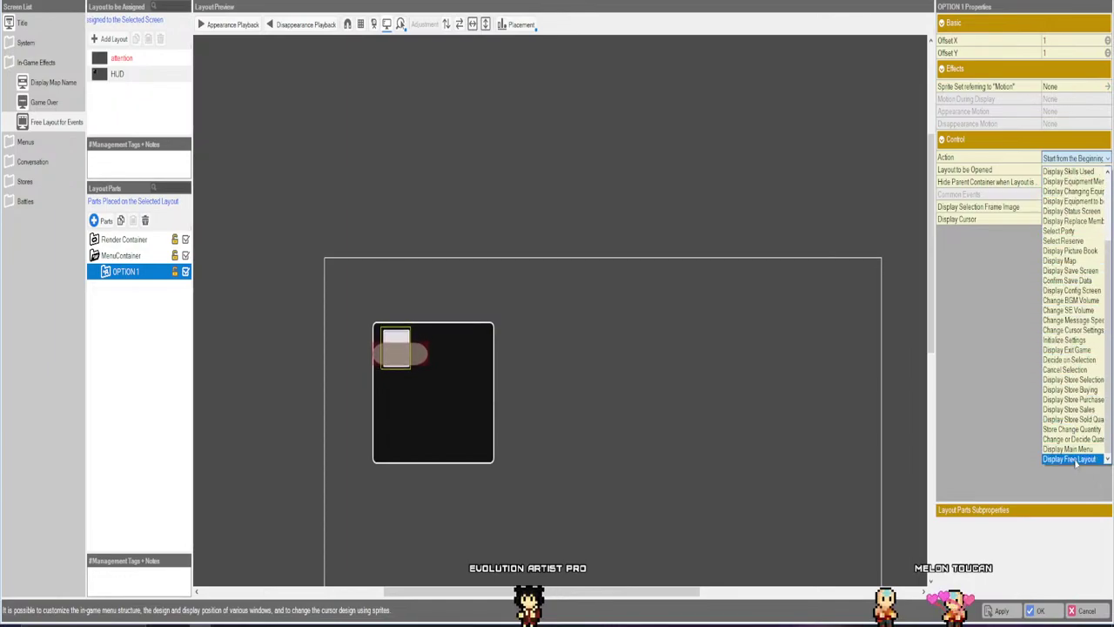
click(1076, 460)
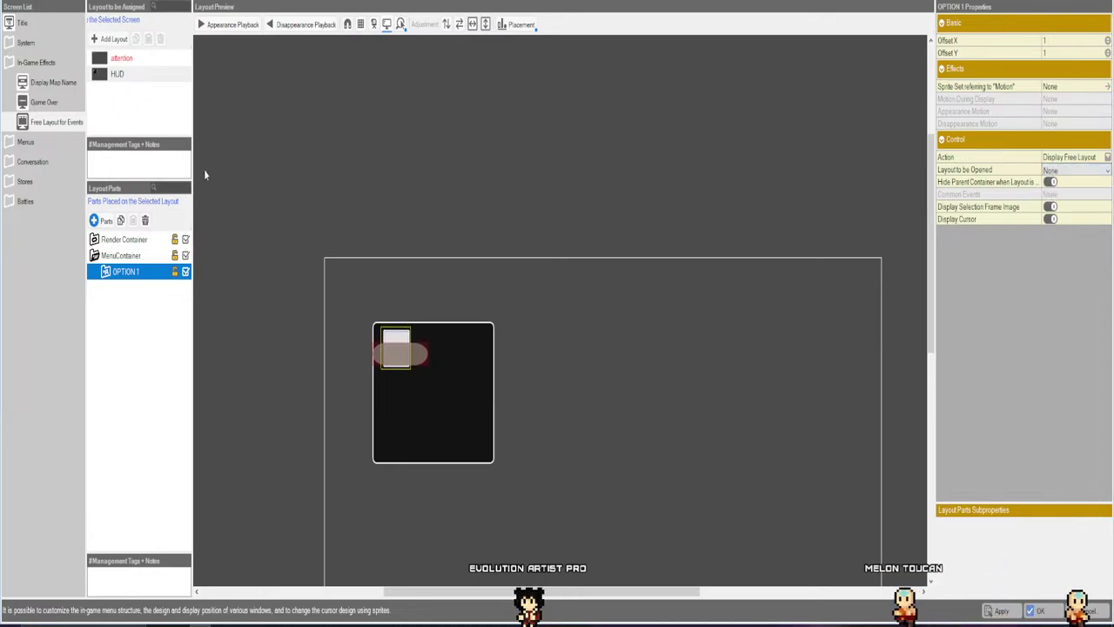
View the attention and HUD layouts and check the choices for OPTION 1's Layout to be Opened.
click(122, 77)
click(121, 59)
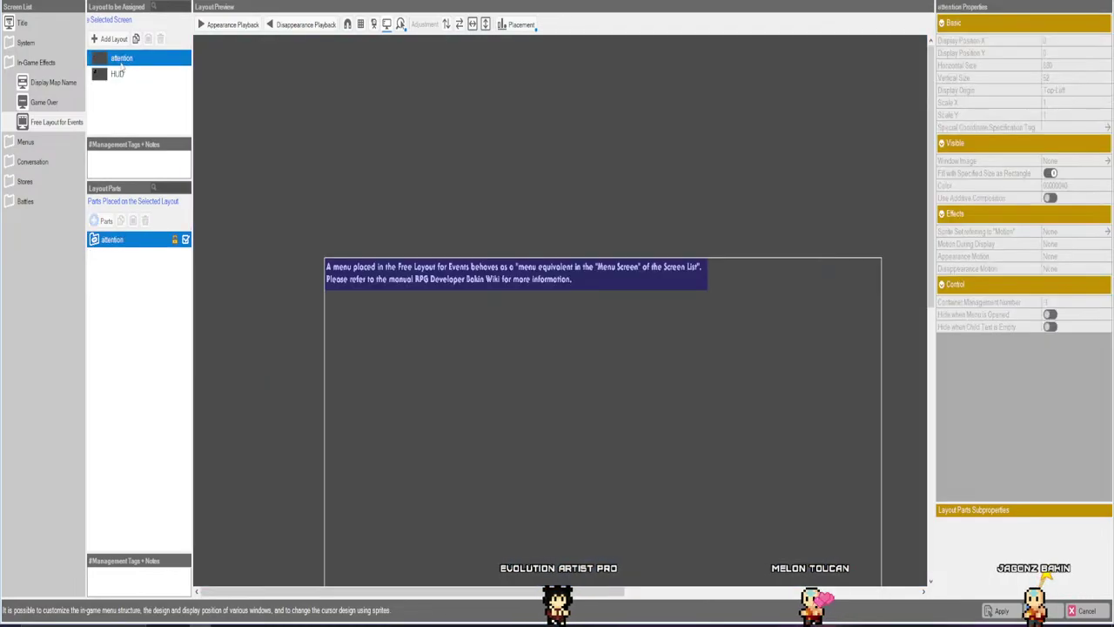
click(118, 73)
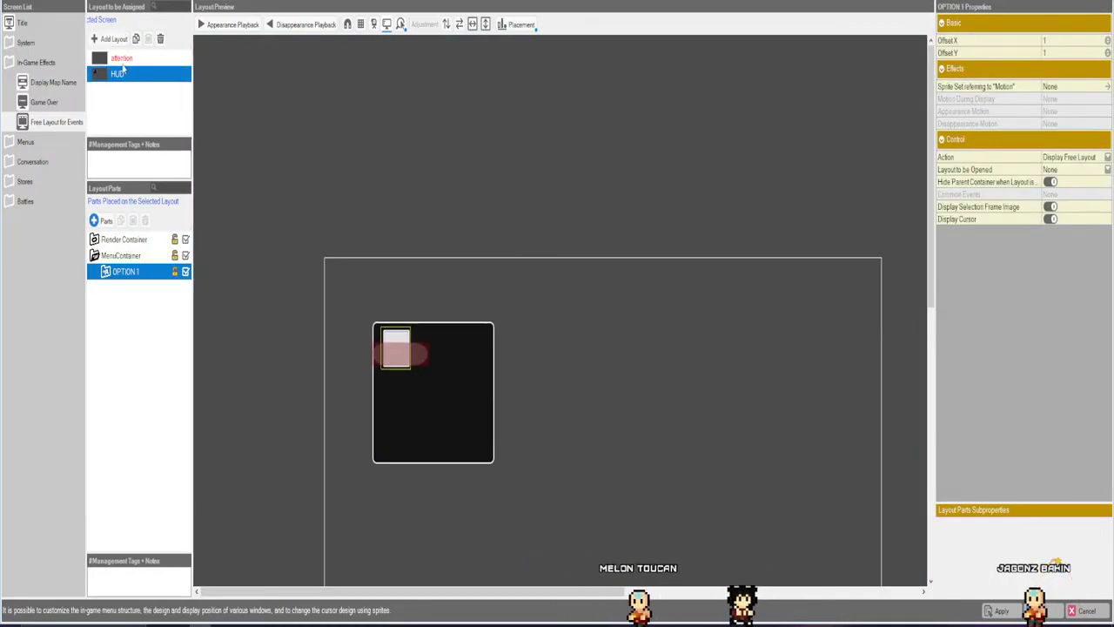
click(1068, 170)
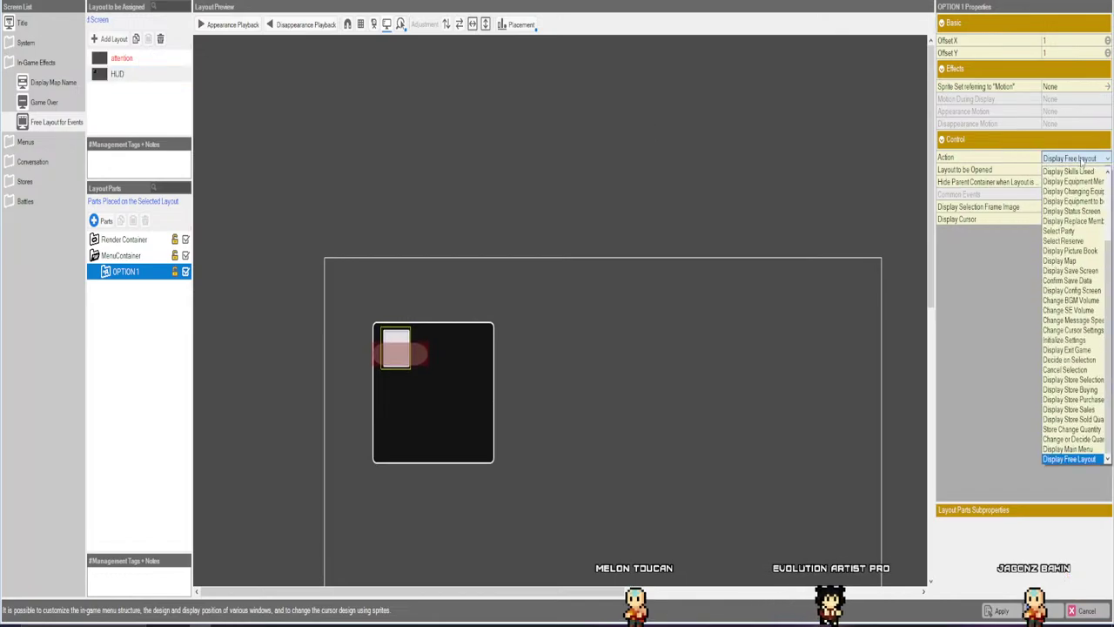
click(1077, 174)
click(1078, 173)
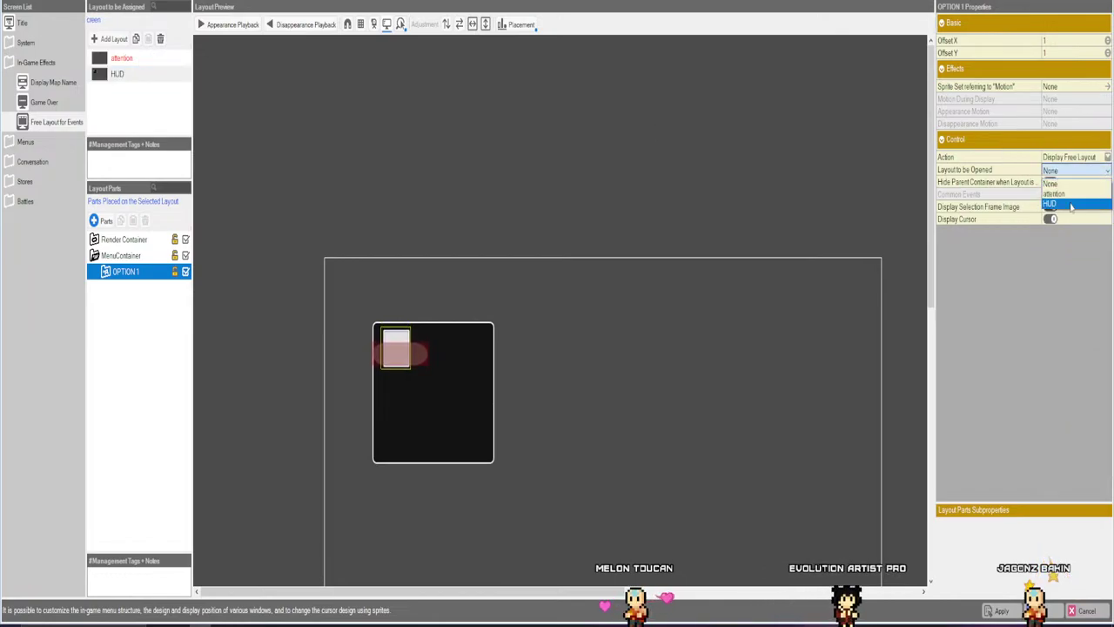
click(1070, 204)
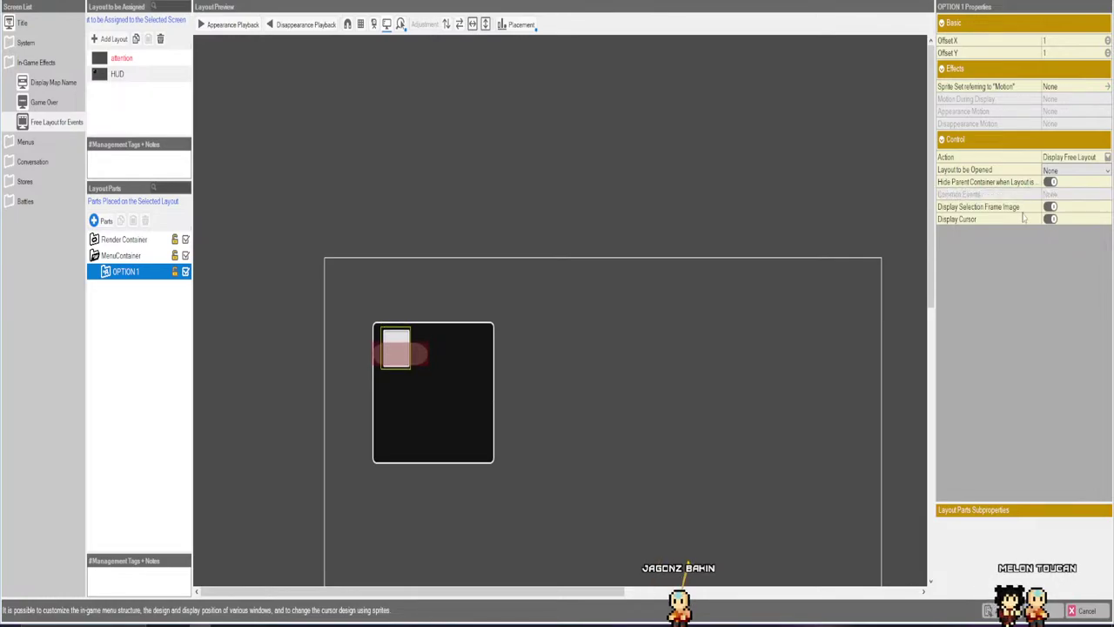
Add a Panel for Rendering Strings under OPTION 1 in MenuContainer and name it Text.
click(101, 220)
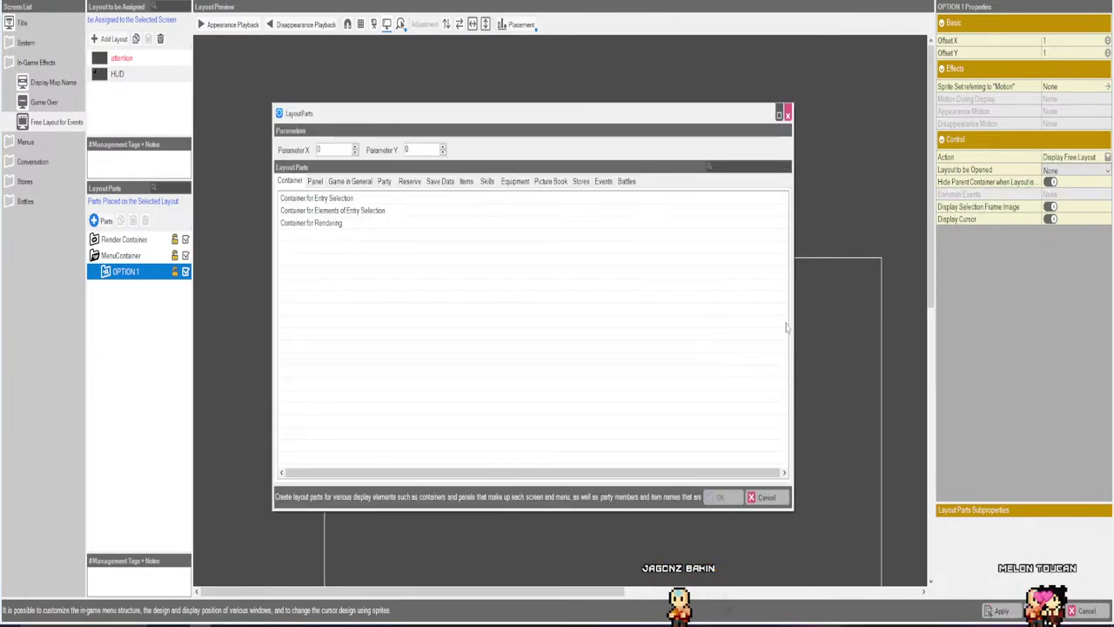
click(313, 181)
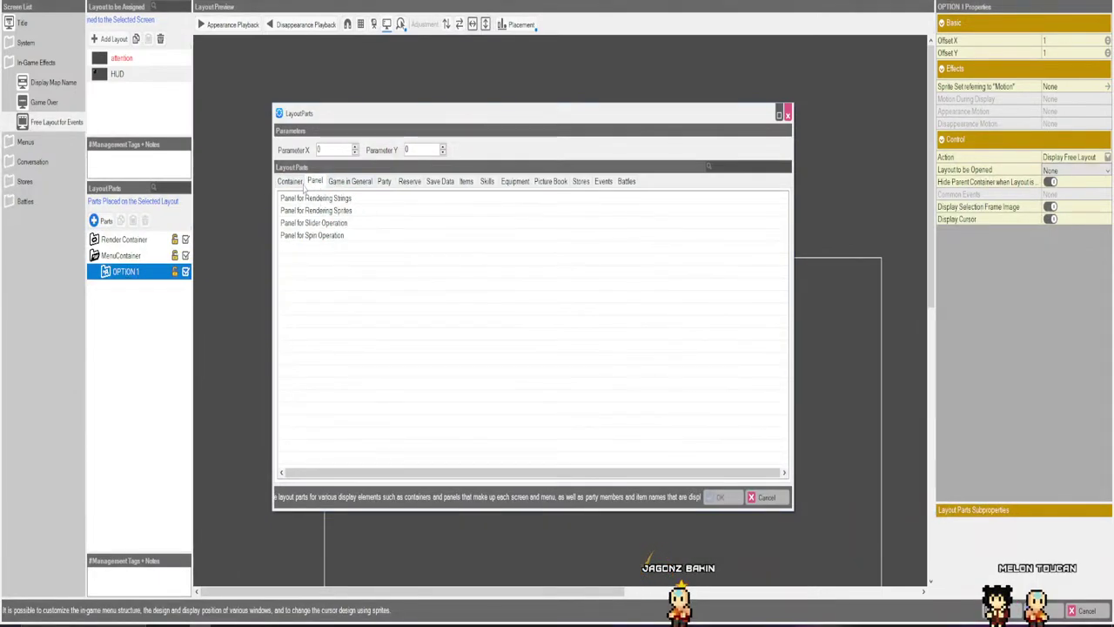
click(284, 199)
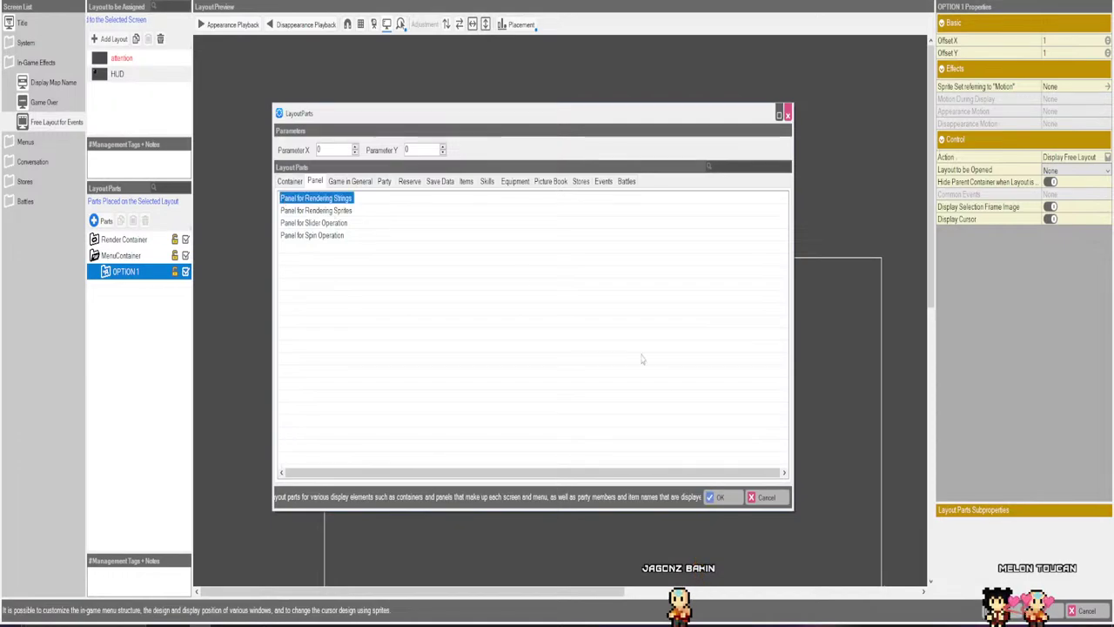
click(723, 496)
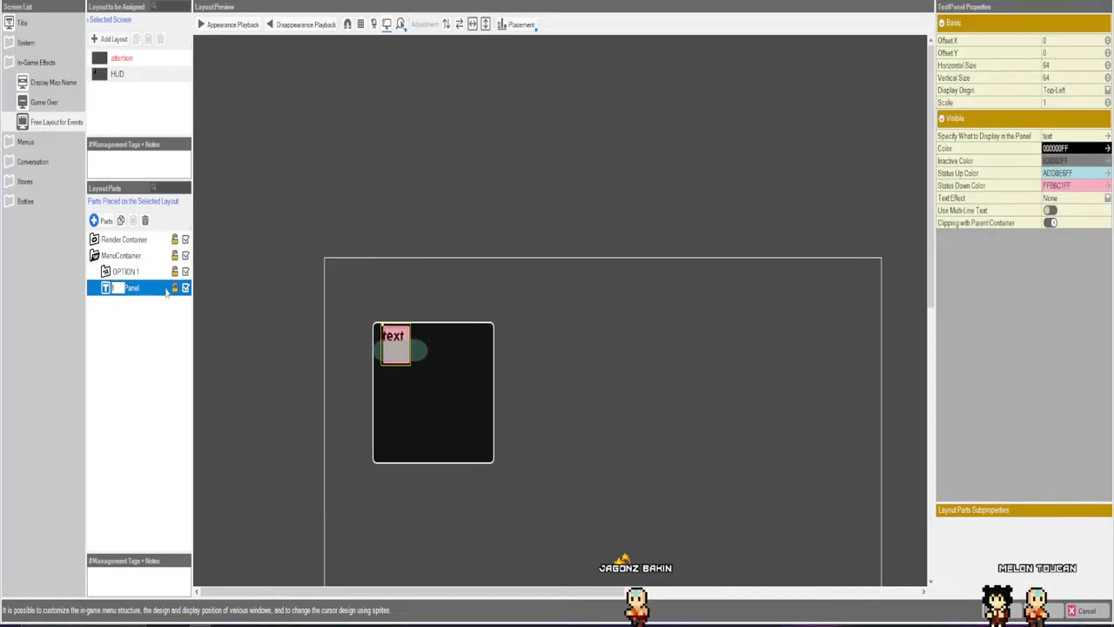
text(Text)
key(Return)
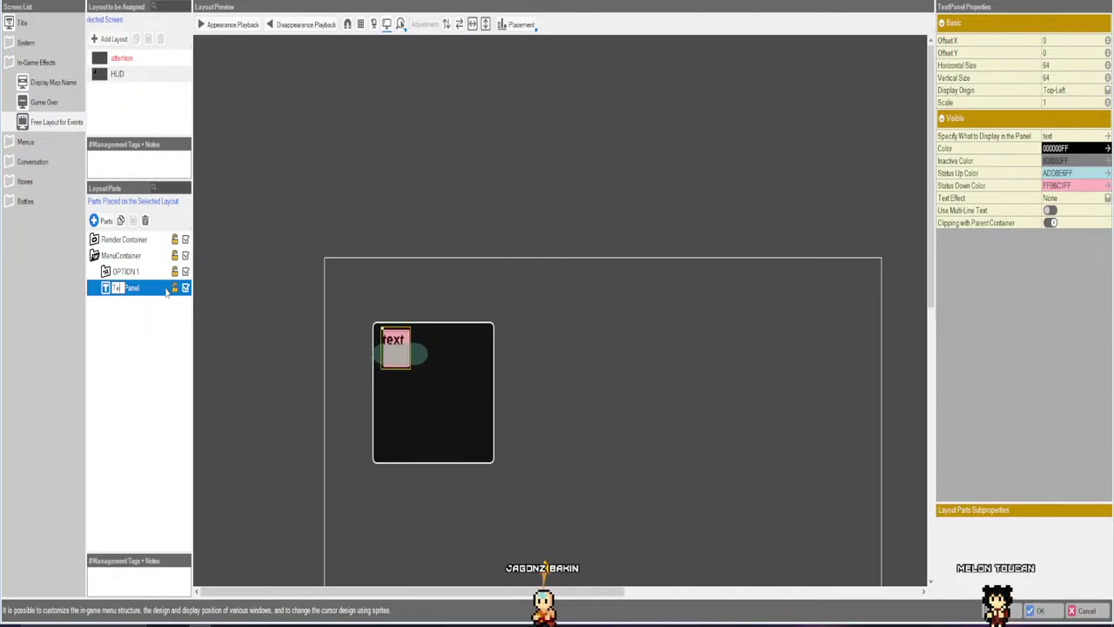
Set the Text panel's Color to dark gray 363636FF.
click(1066, 149)
click(1025, 297)
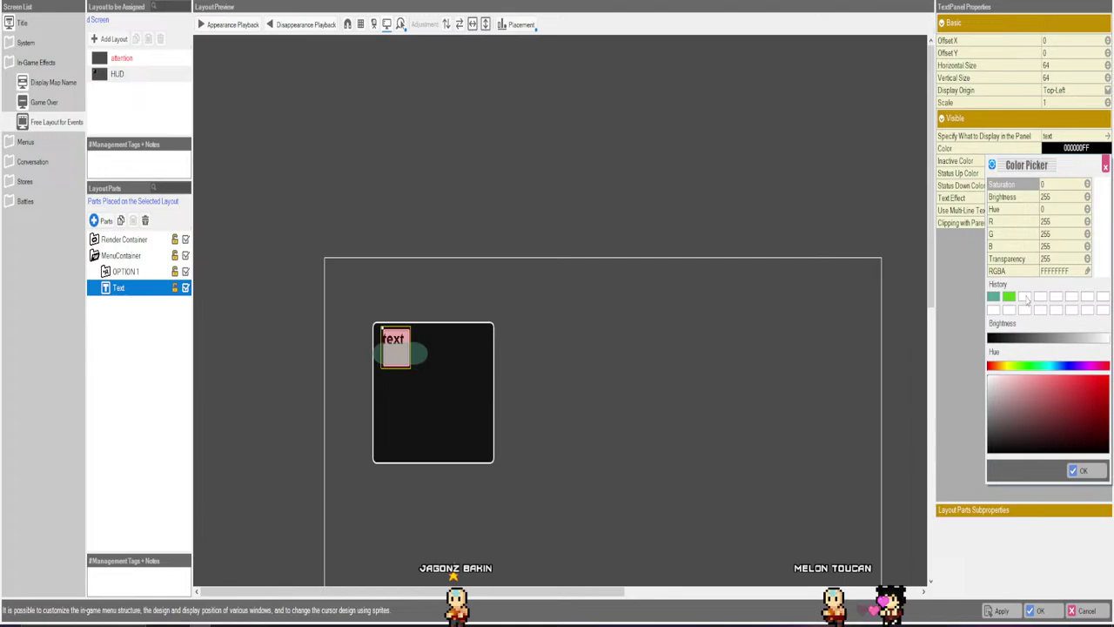
click(1074, 470)
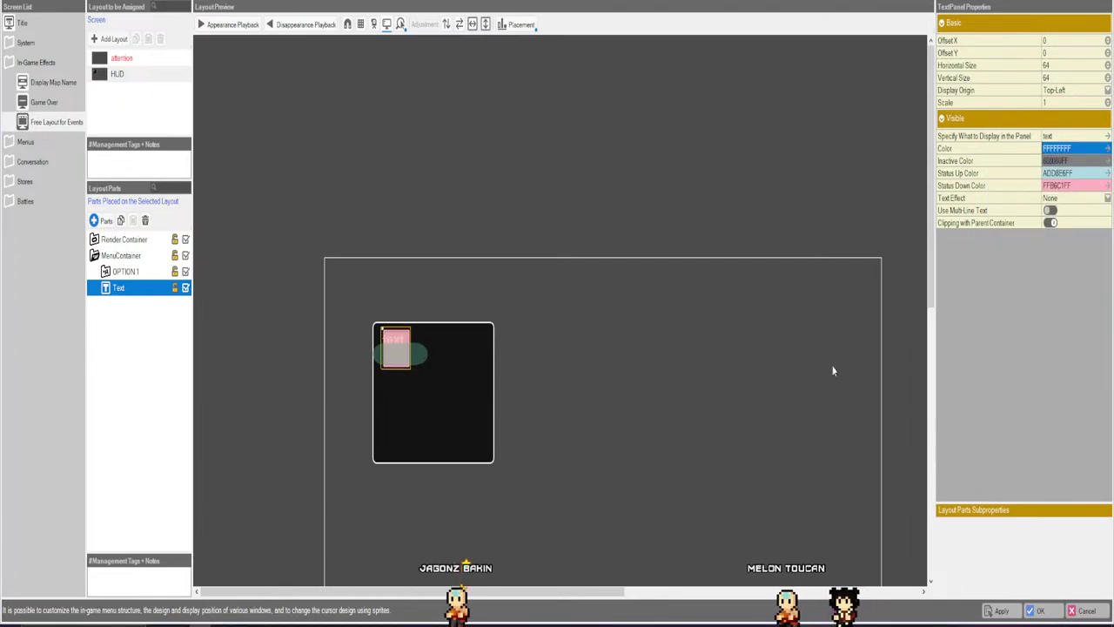
click(1069, 153)
click(1032, 366)
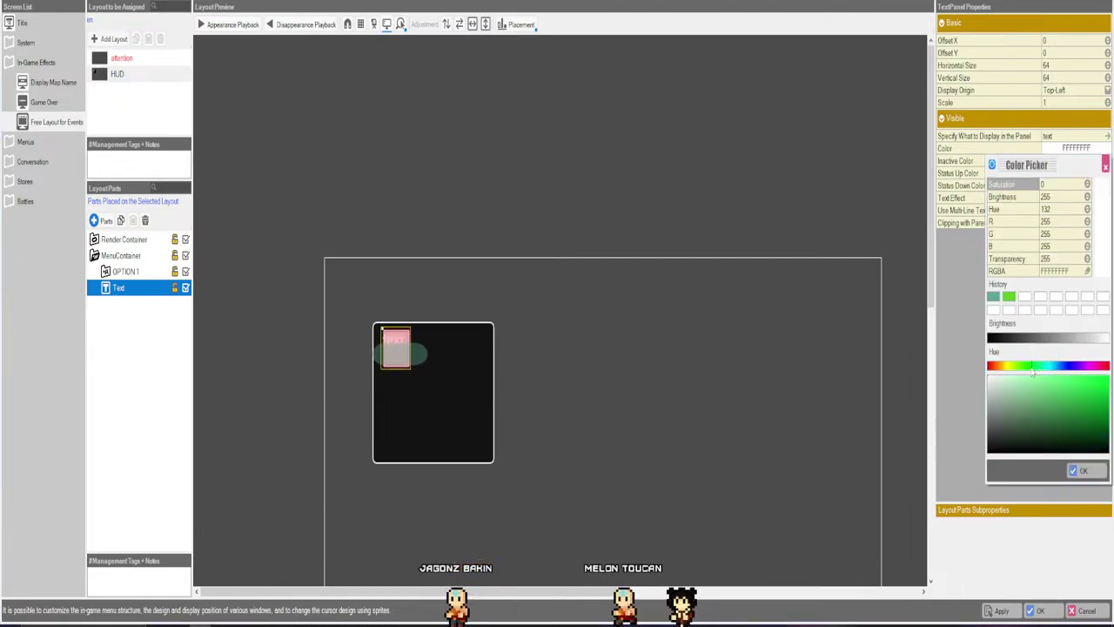
click(1014, 338)
click(1076, 470)
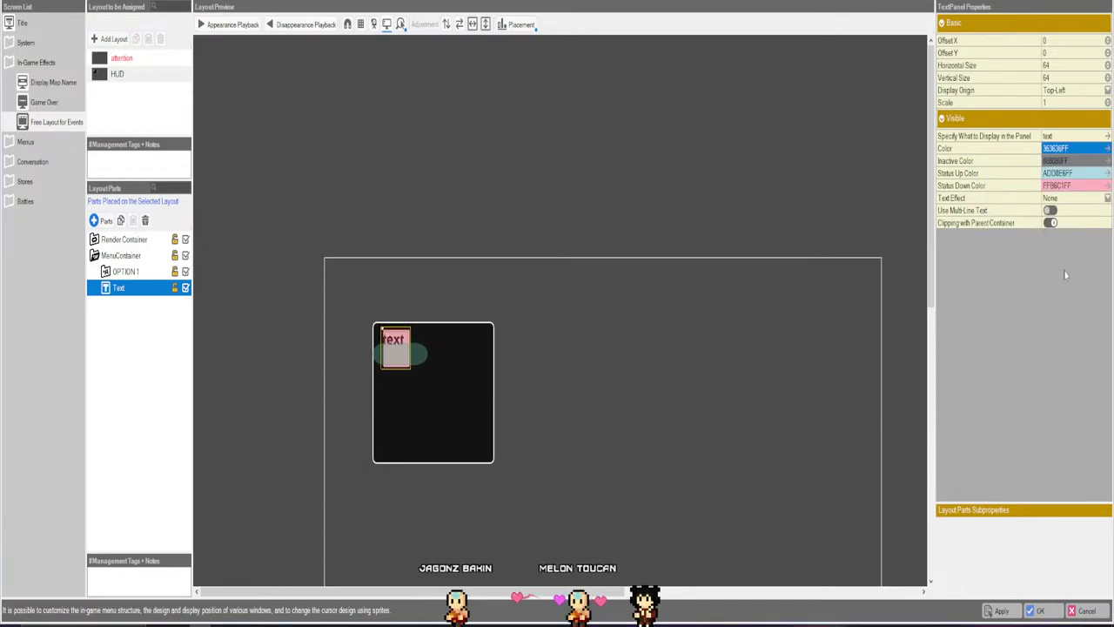
Set the Text panel's Offset X to 3 and its Text Effect to Use Outline.
click(1057, 42)
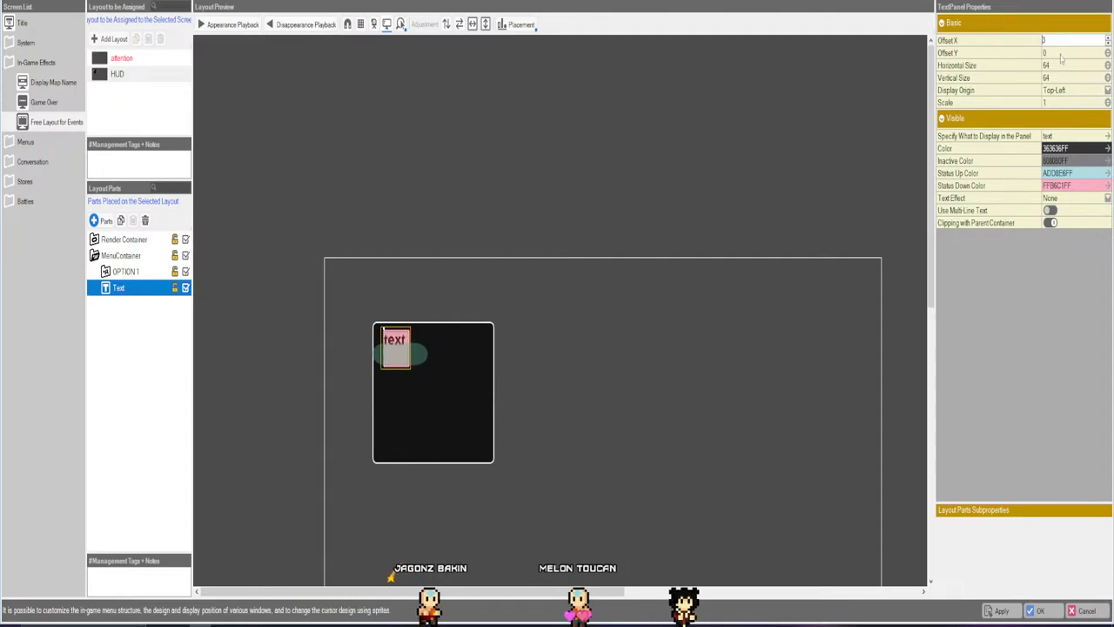
text(3)
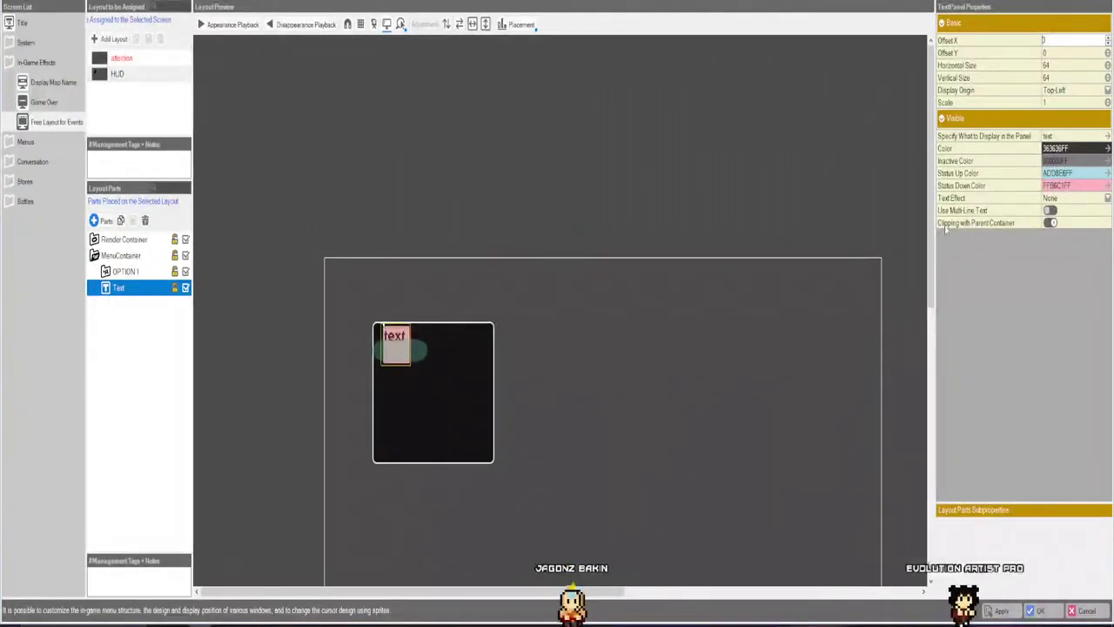
mouse_move(946, 228)
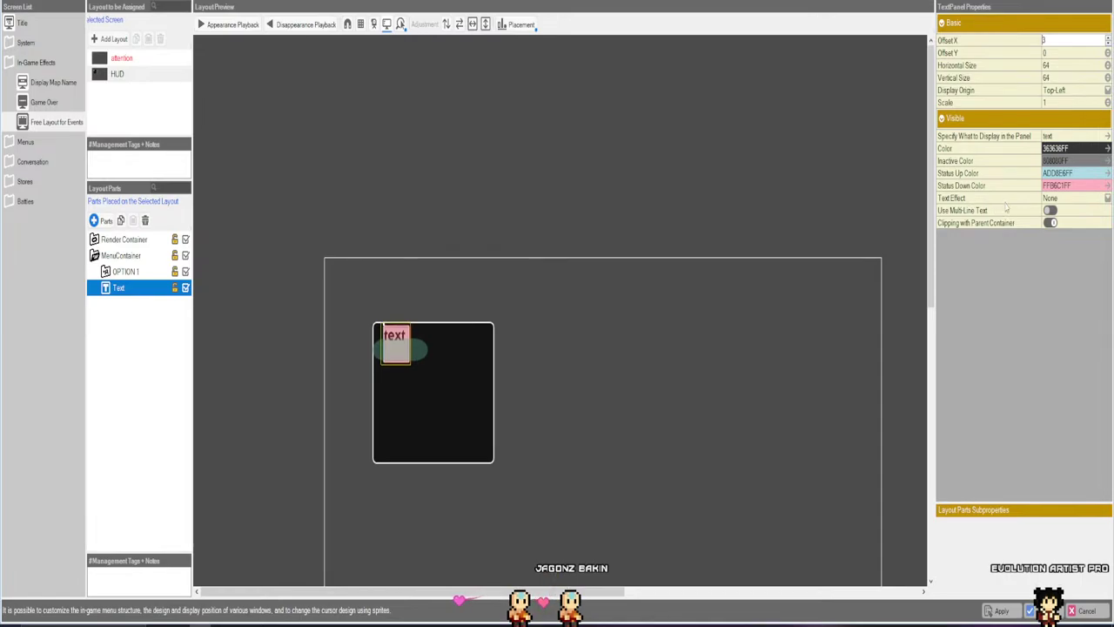
click(1062, 198)
click(1058, 223)
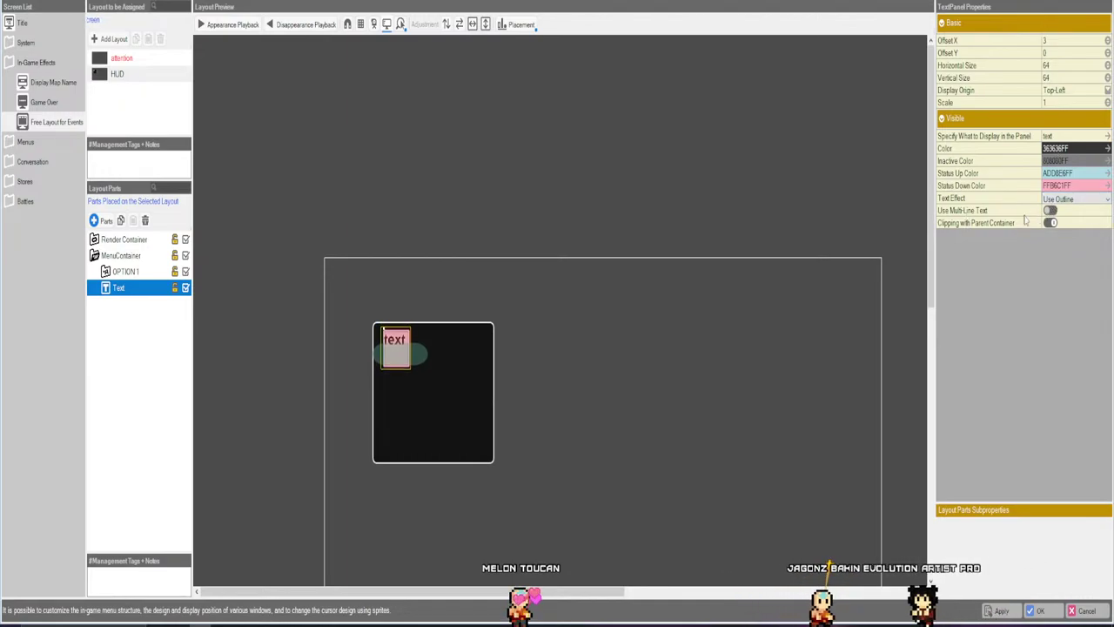
click(1051, 212)
click(1050, 211)
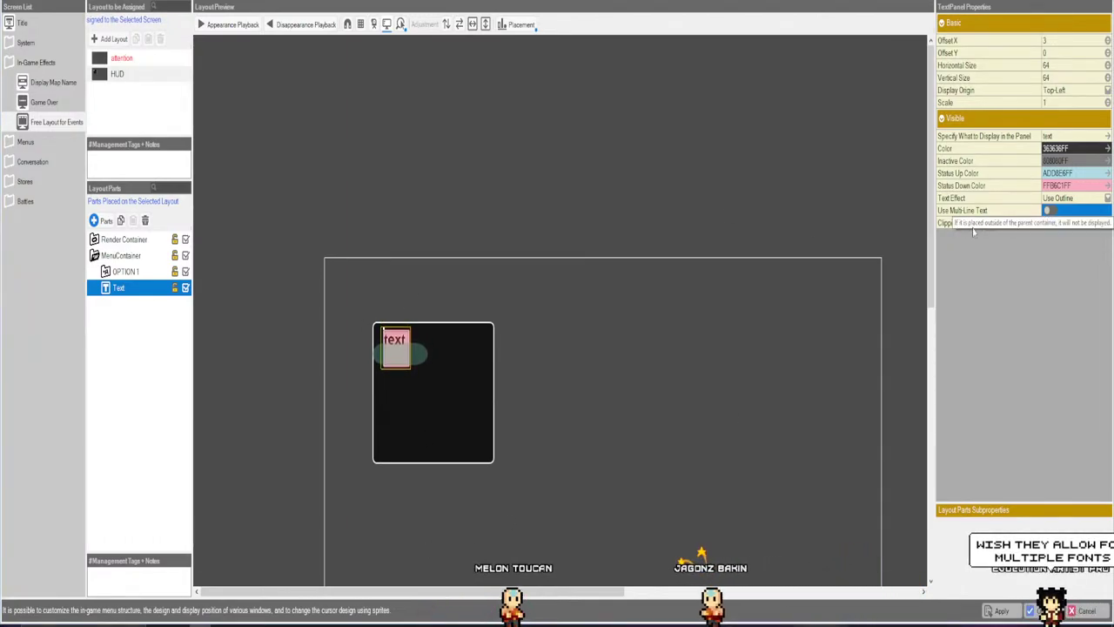
Turn off Clipping with Parent Container for the Text panel and move it above the menu window, to about offset X -1, Y -47.
click(1051, 225)
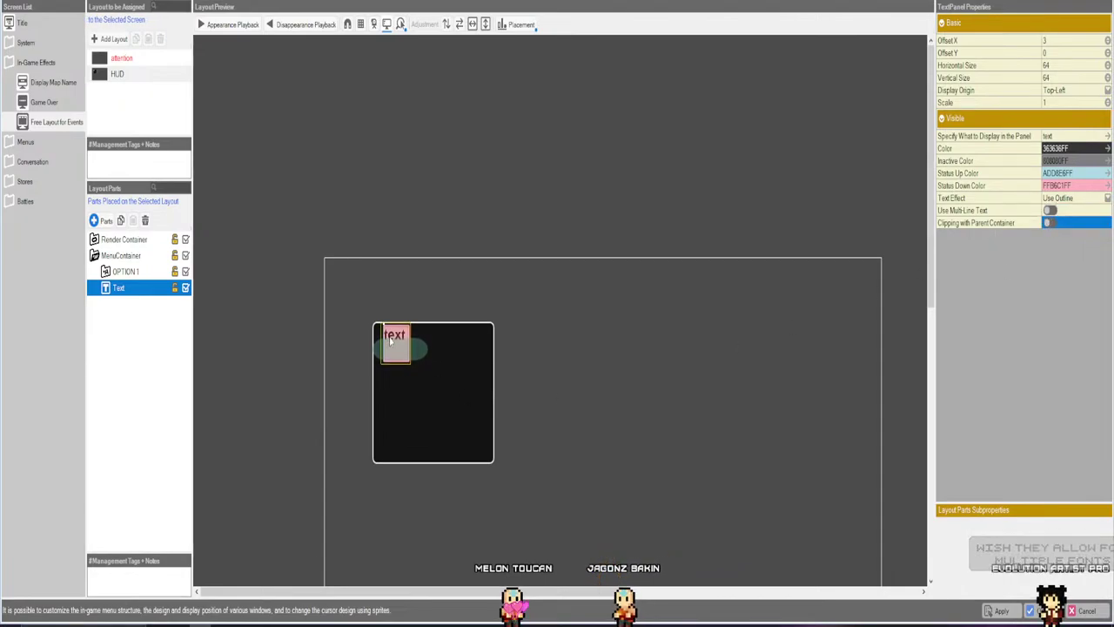
drag(392, 342, 392, 346)
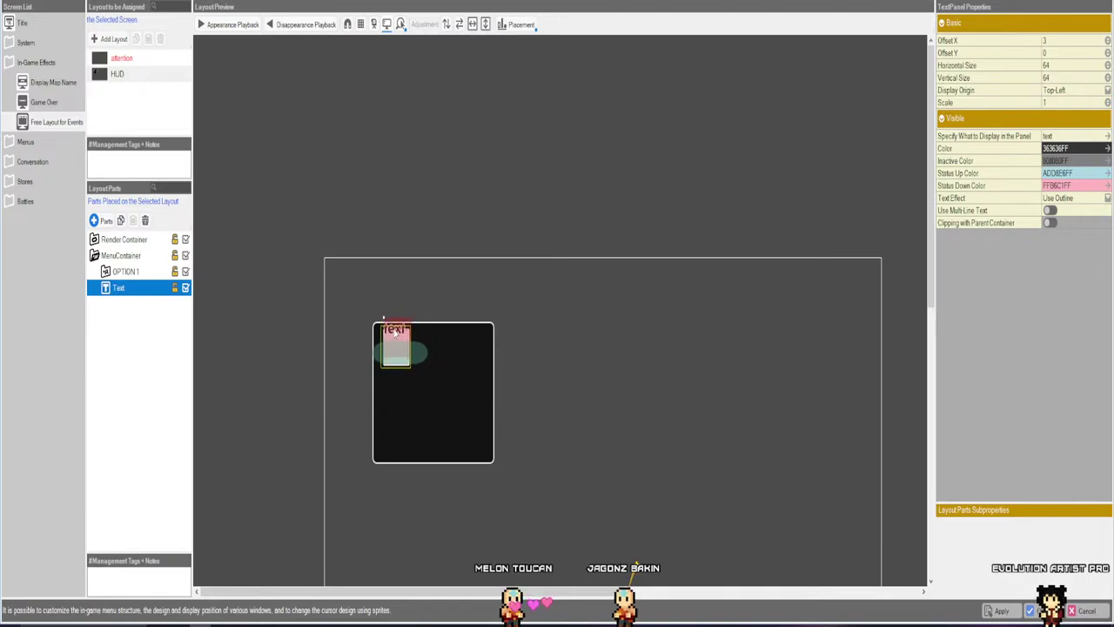
drag(395, 307, 392, 309)
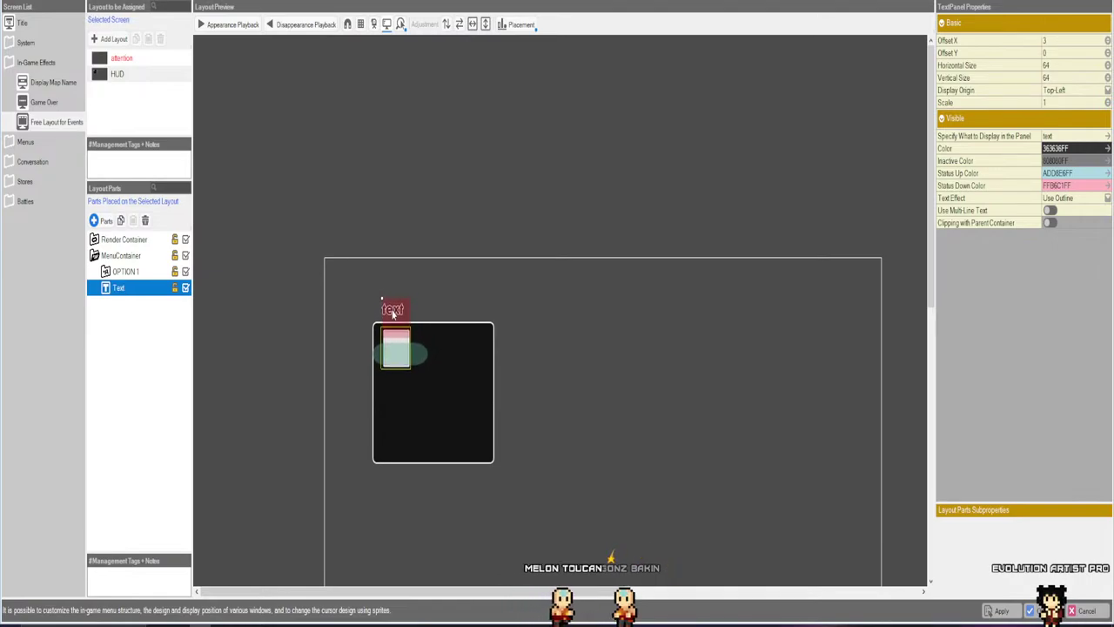
Move MenuContainer to about X 160, Y 153 and turn Clipping with Parent Container back on for the Text panel.
click(120, 256)
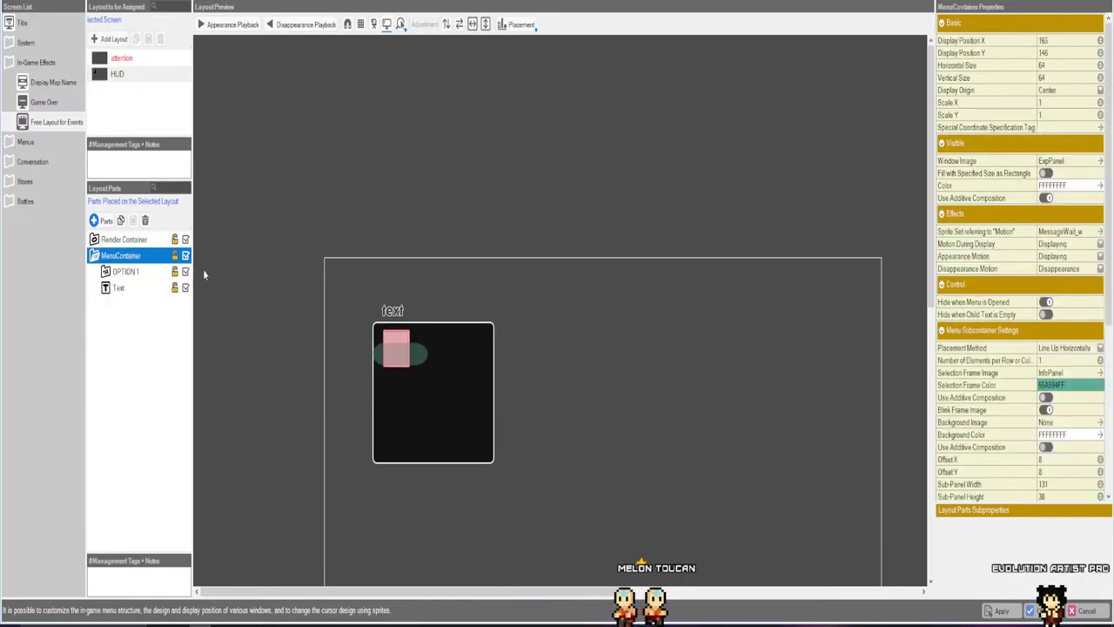
mouse_move(397, 357)
mouse_down()
mouse_move(482, 344)
mouse_move(544, 369)
mouse_move(379, 359)
mouse_move(395, 365)
mouse_up()
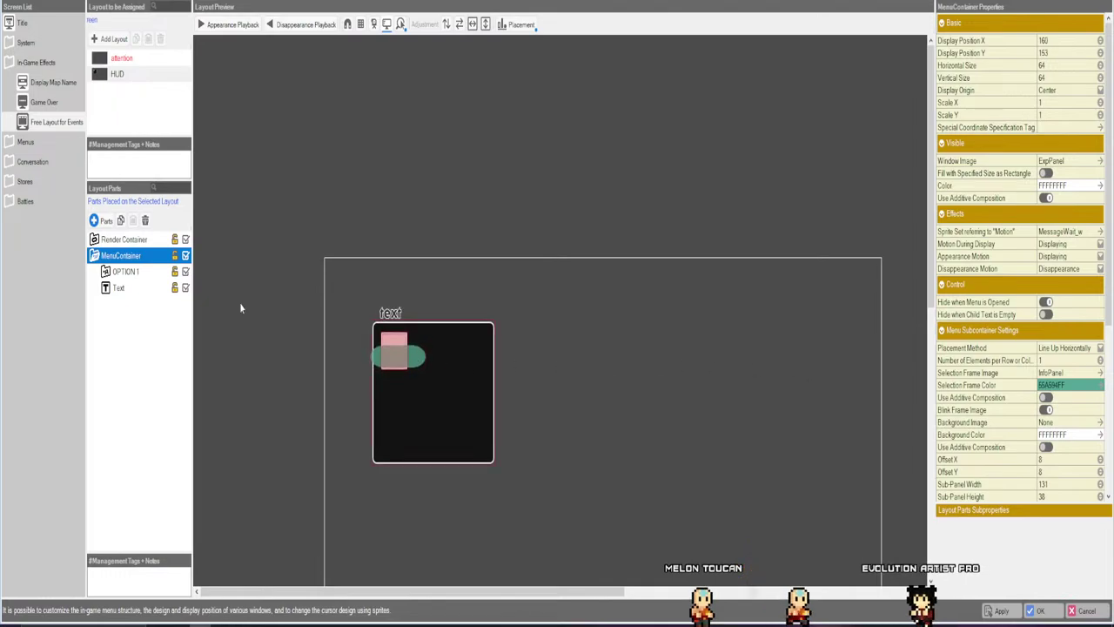
click(116, 288)
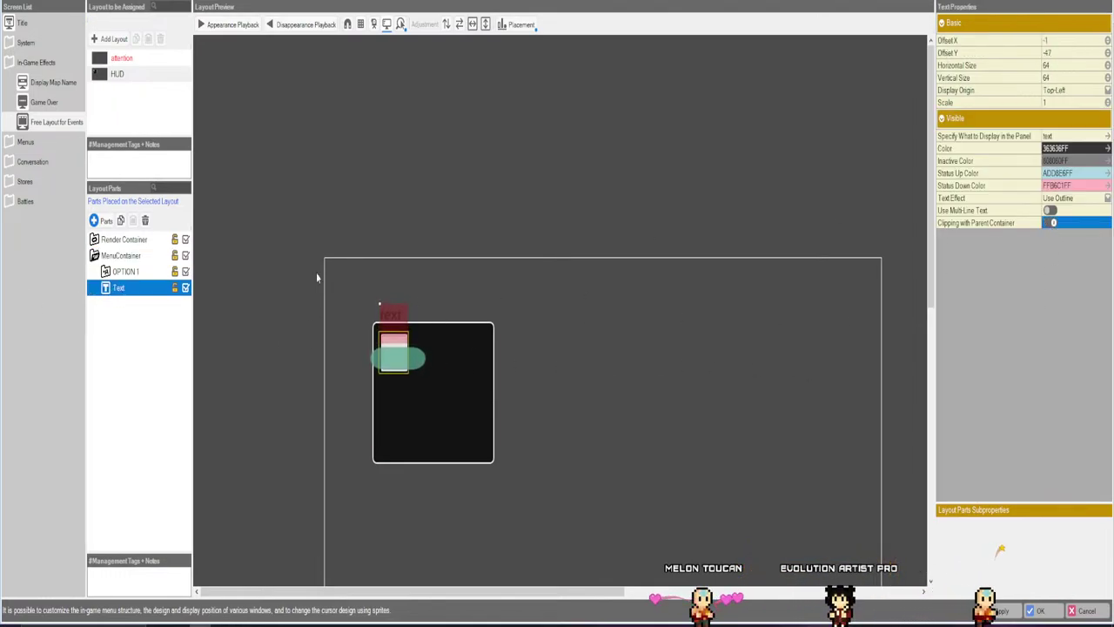
click(584, 282)
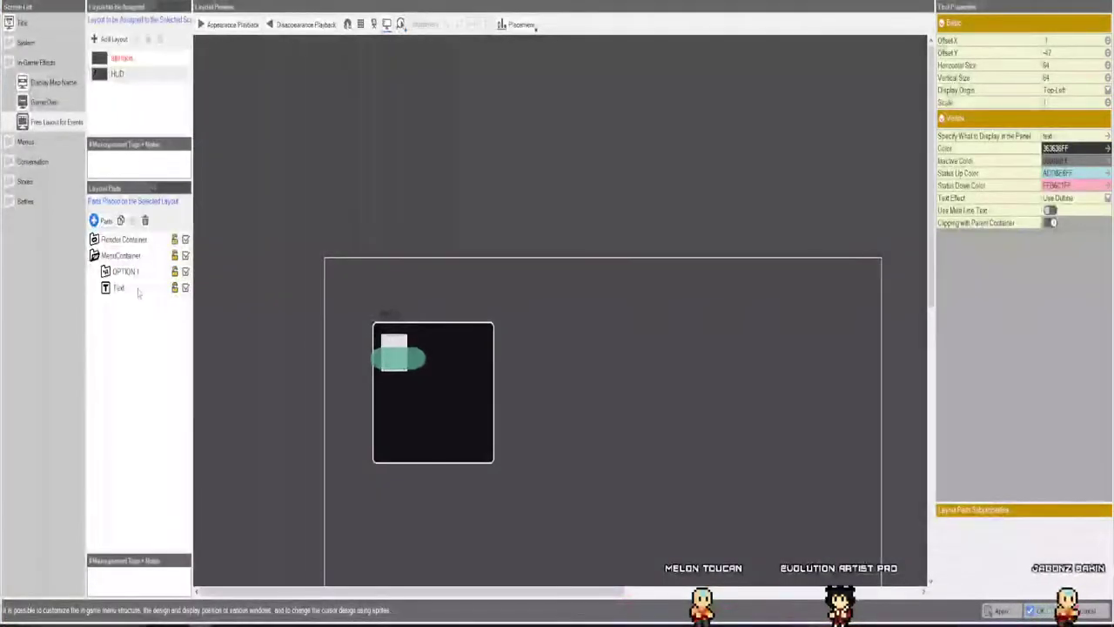
Set the Text panel's Inactive Color to bright green 56CD1FFF.
click(122, 292)
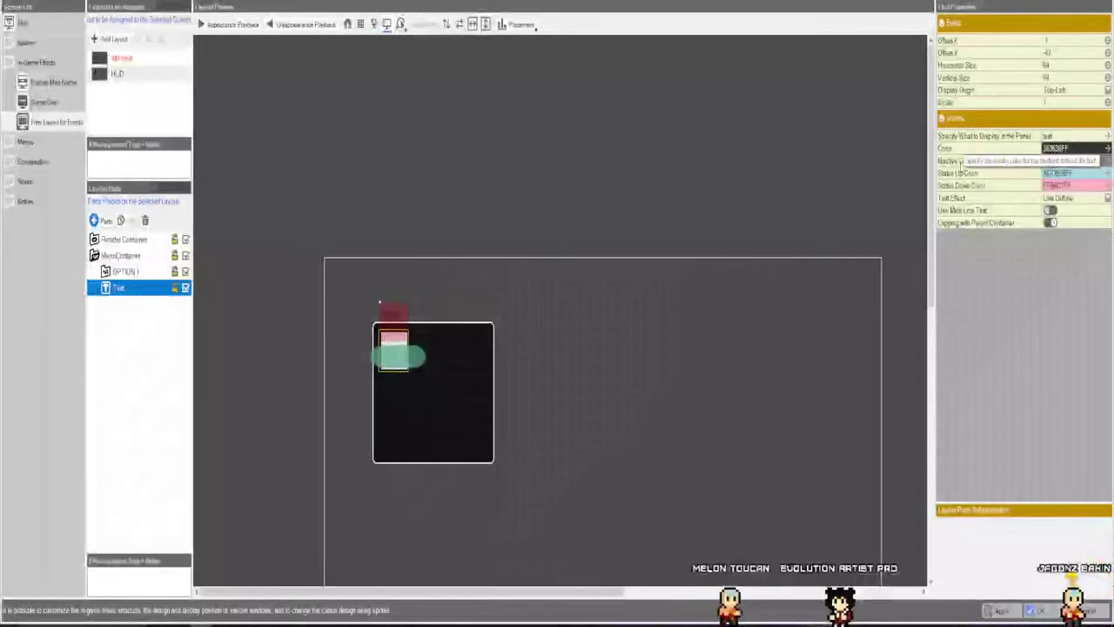
click(1064, 162)
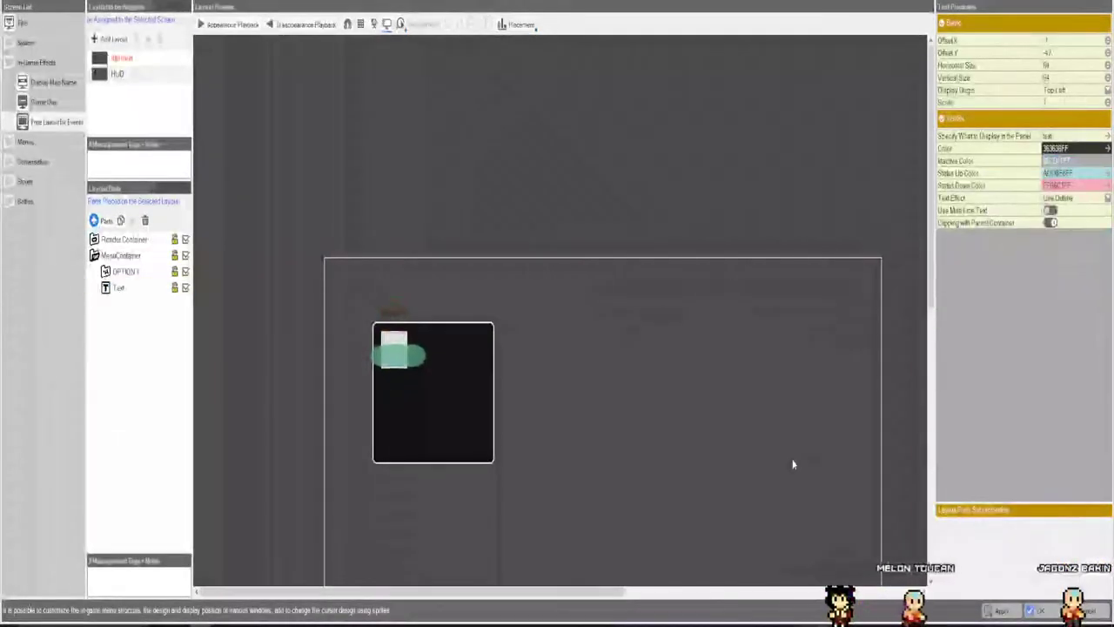
click(1061, 162)
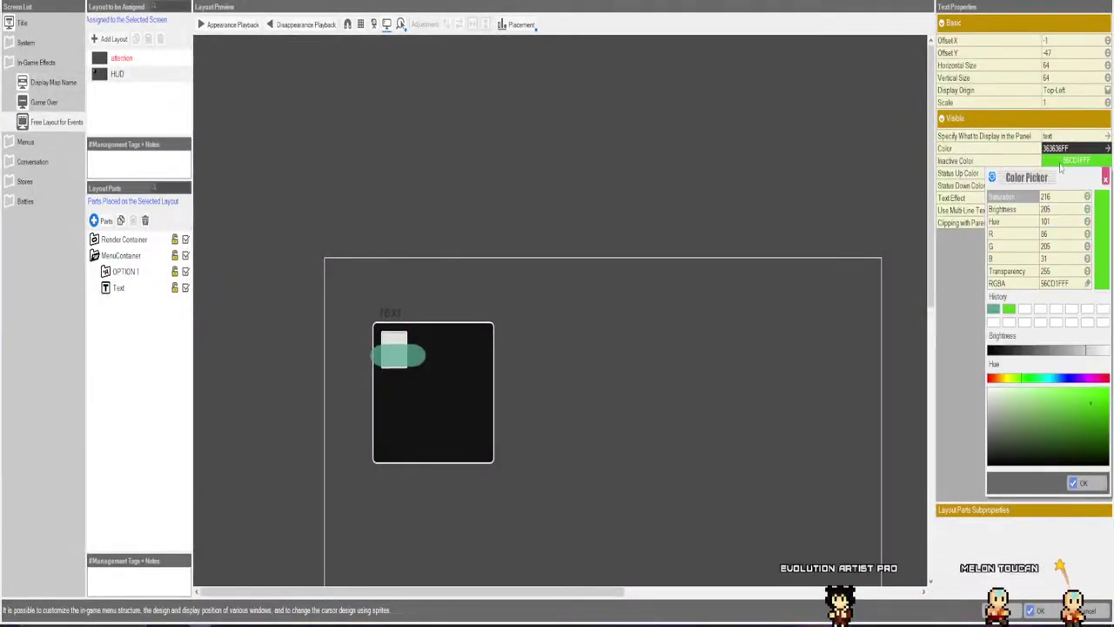
click(1084, 481)
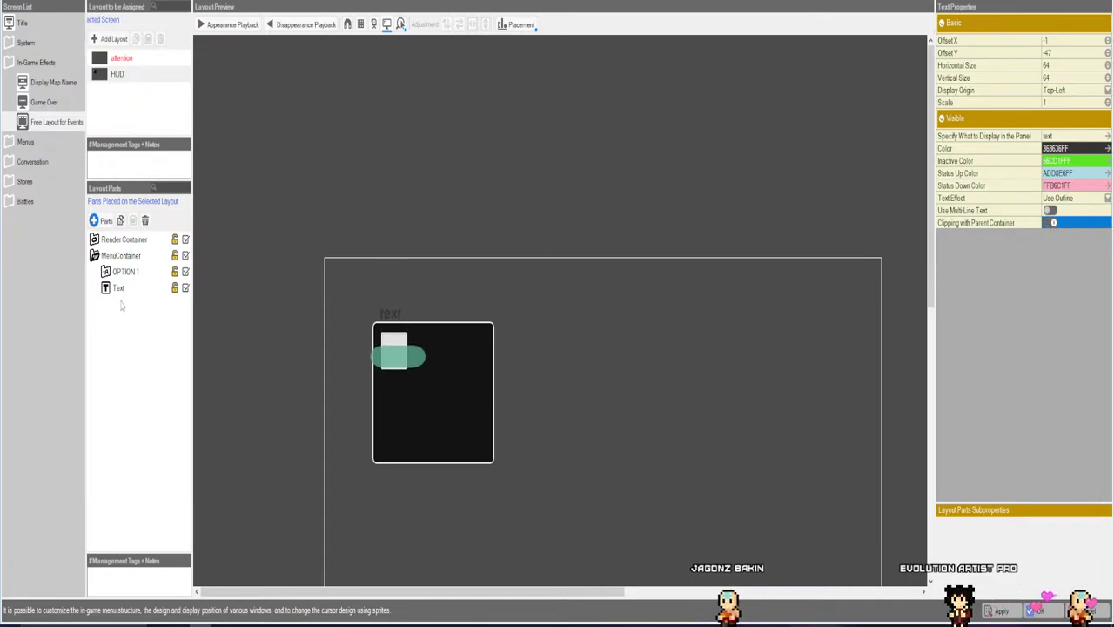
Add a Panel for Rendering Sprites to the HUD layout and place it at about offset X 691, Y 191.
click(101, 221)
click(314, 181)
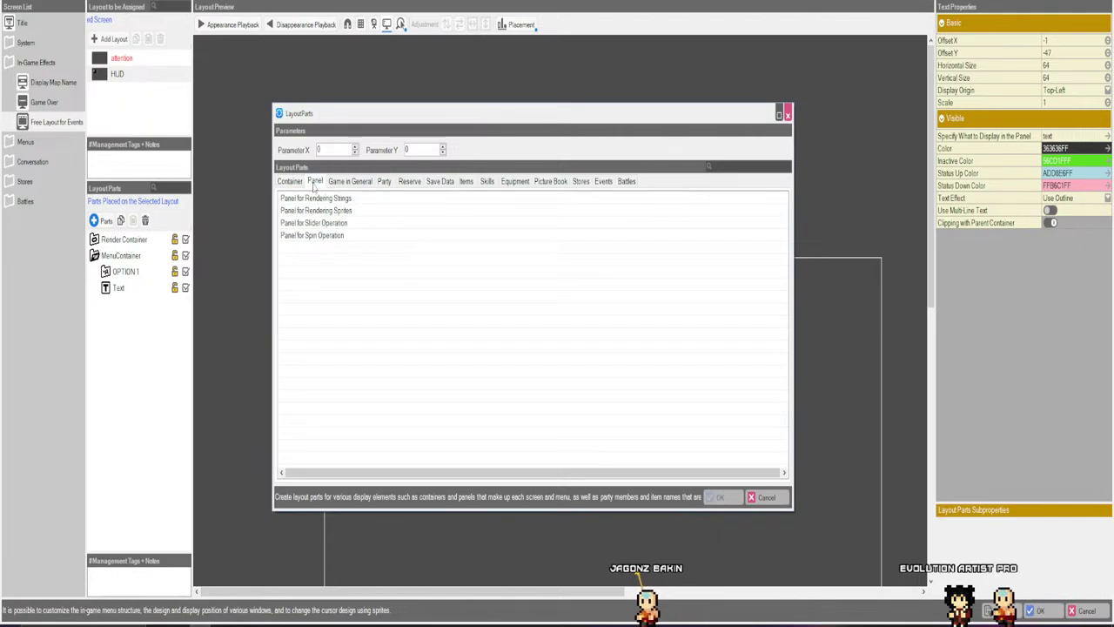
click(316, 211)
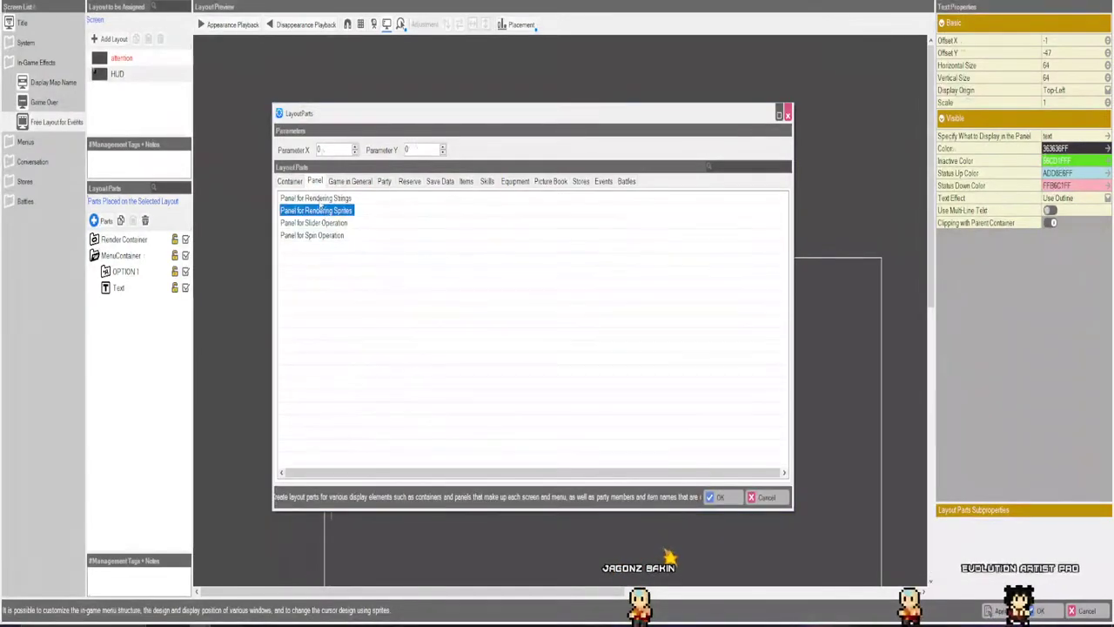
click(720, 497)
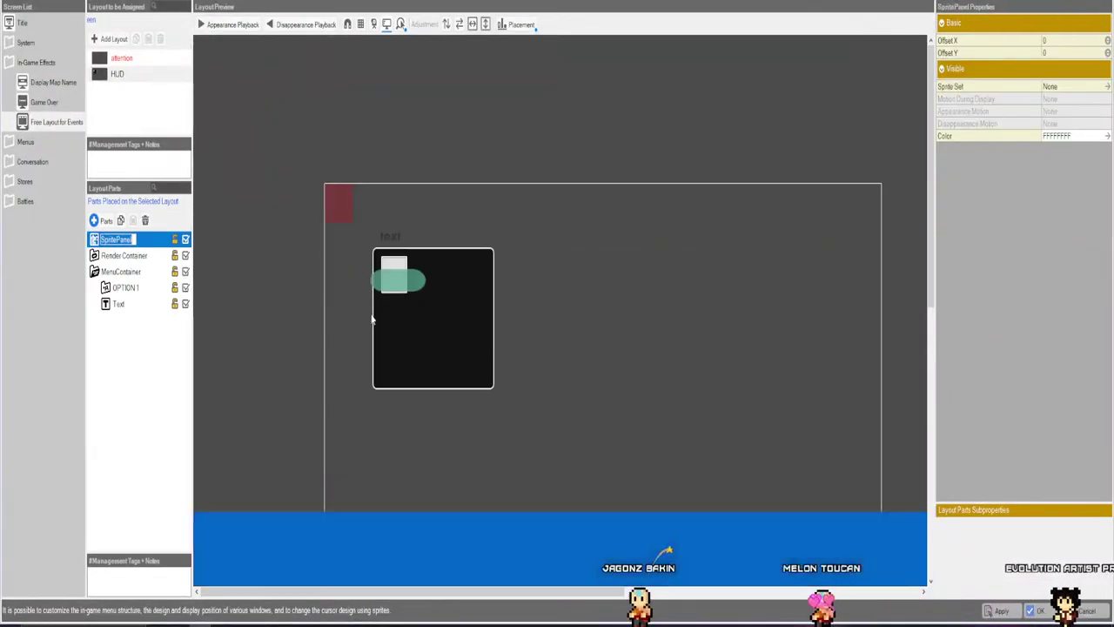
drag(644, 391, 639, 390)
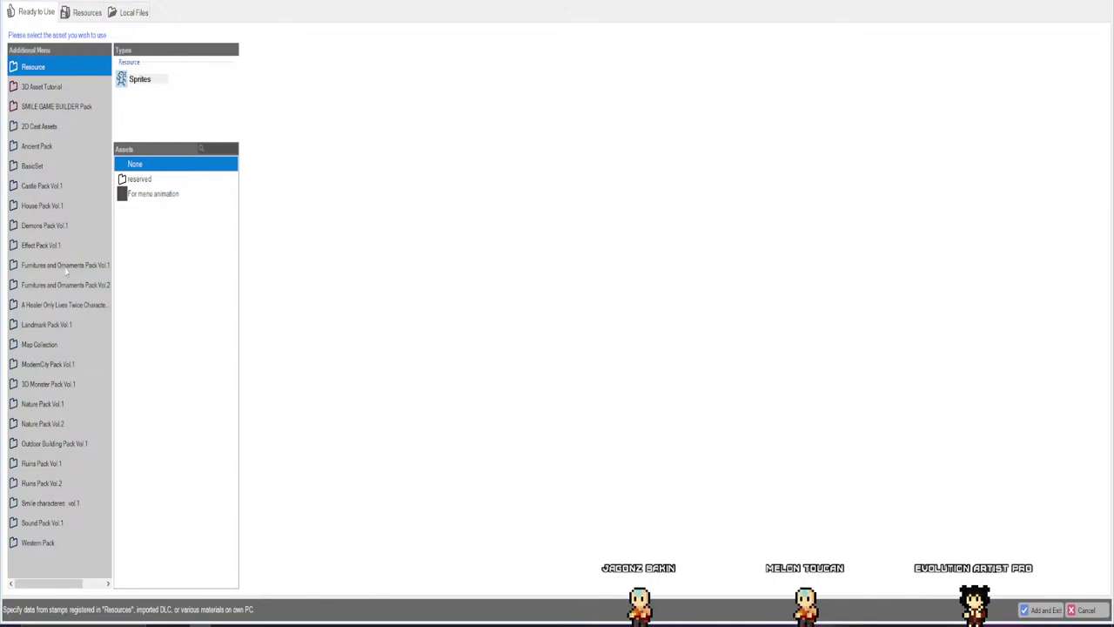
Assign the Hero A sprite chr000 from the 2D Cast Assets hero casts as the sprite panel's Sprite Set.
click(39, 128)
click(139, 178)
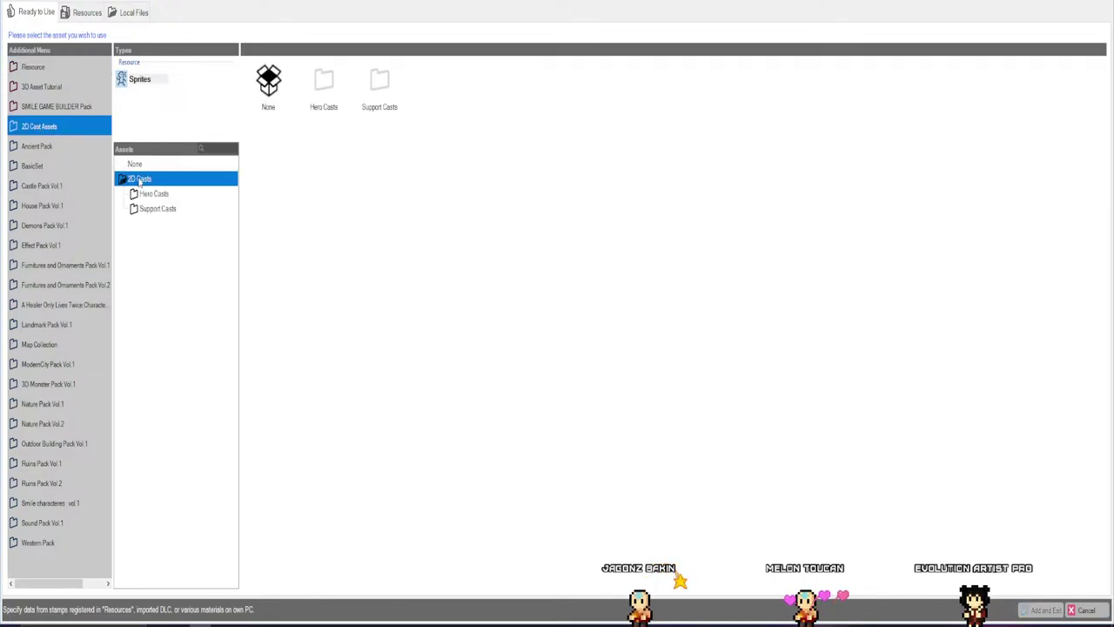
click(153, 194)
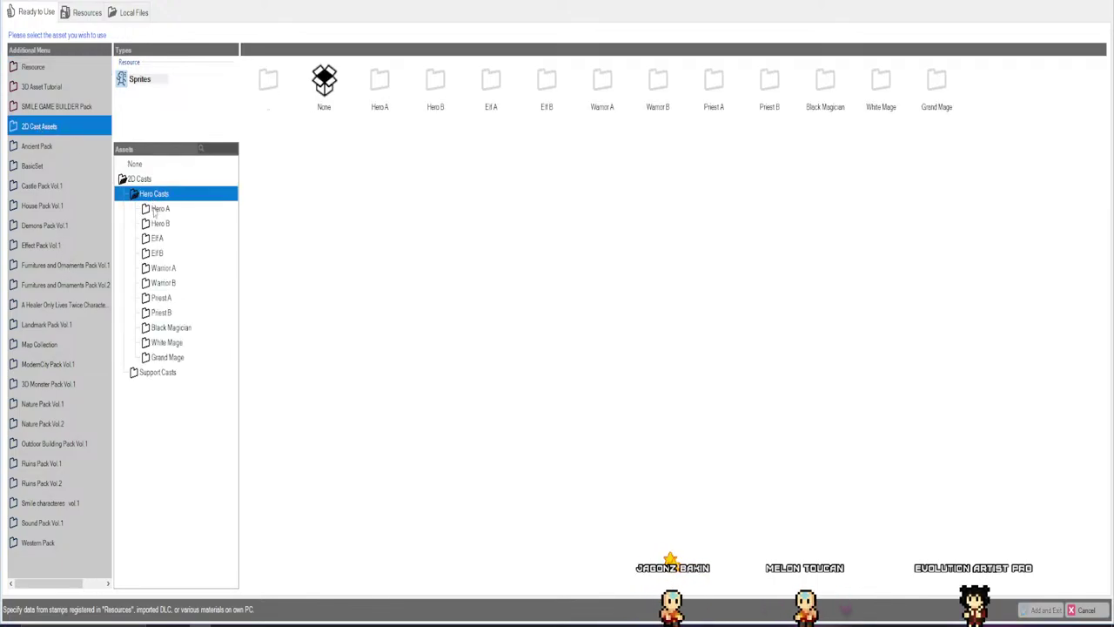
click(158, 209)
click(171, 224)
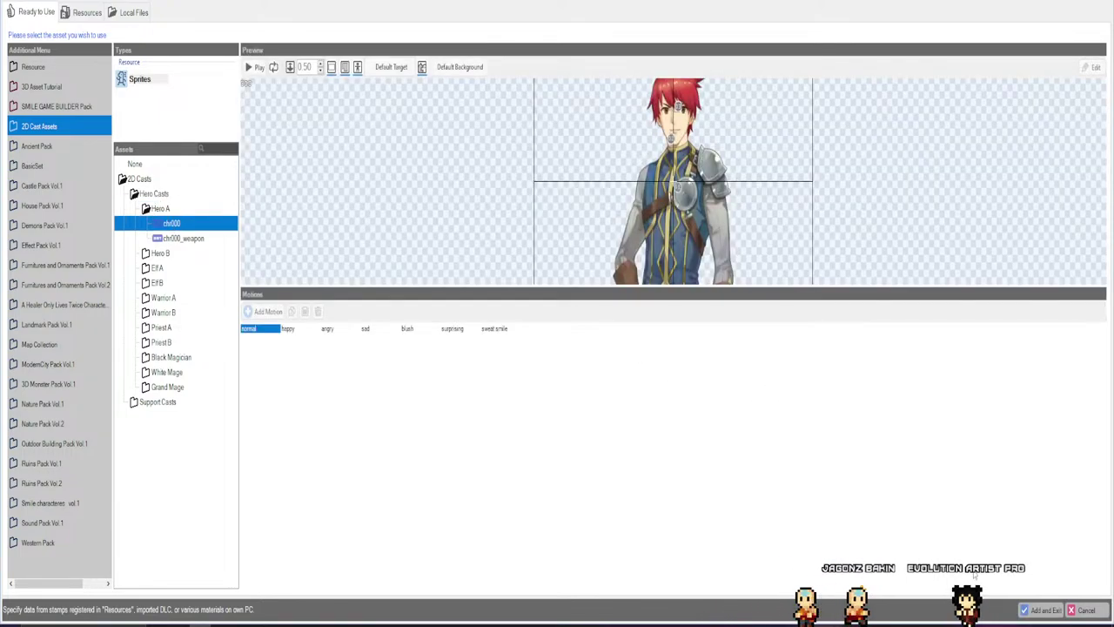
click(1042, 609)
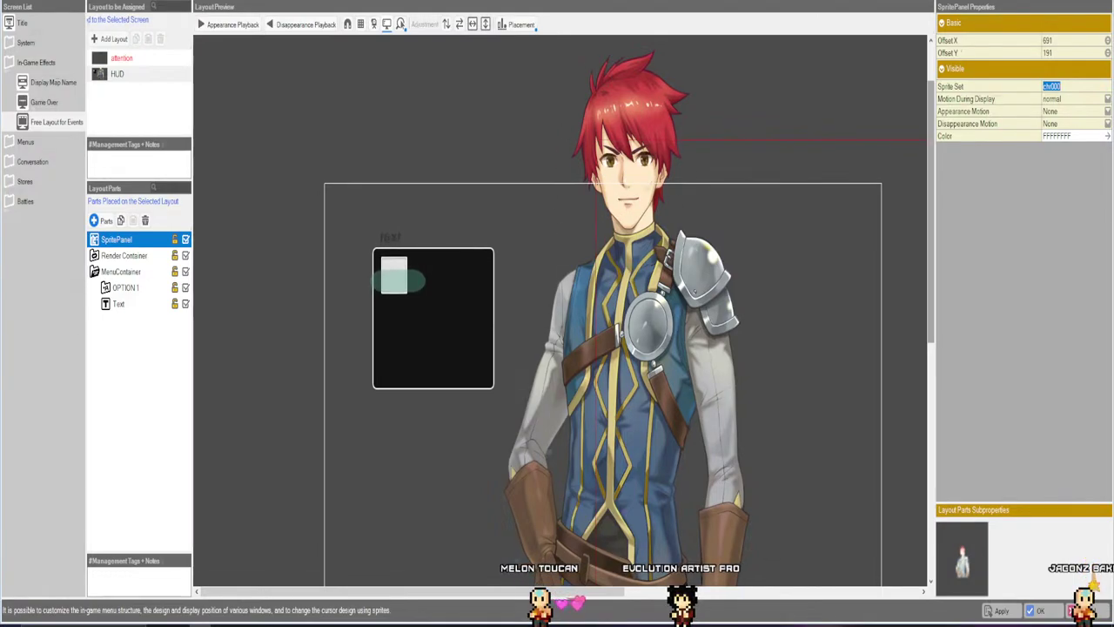
Set the sprite panel's Appearance Motion and Disappearance Motion to normal.
click(1062, 100)
click(1060, 113)
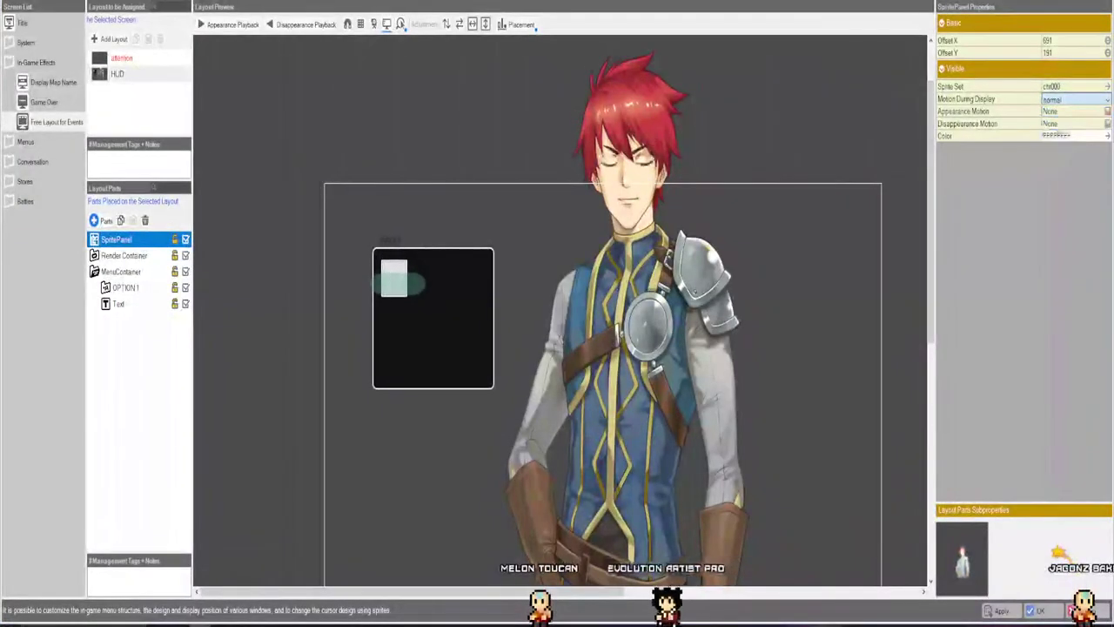
click(1060, 113)
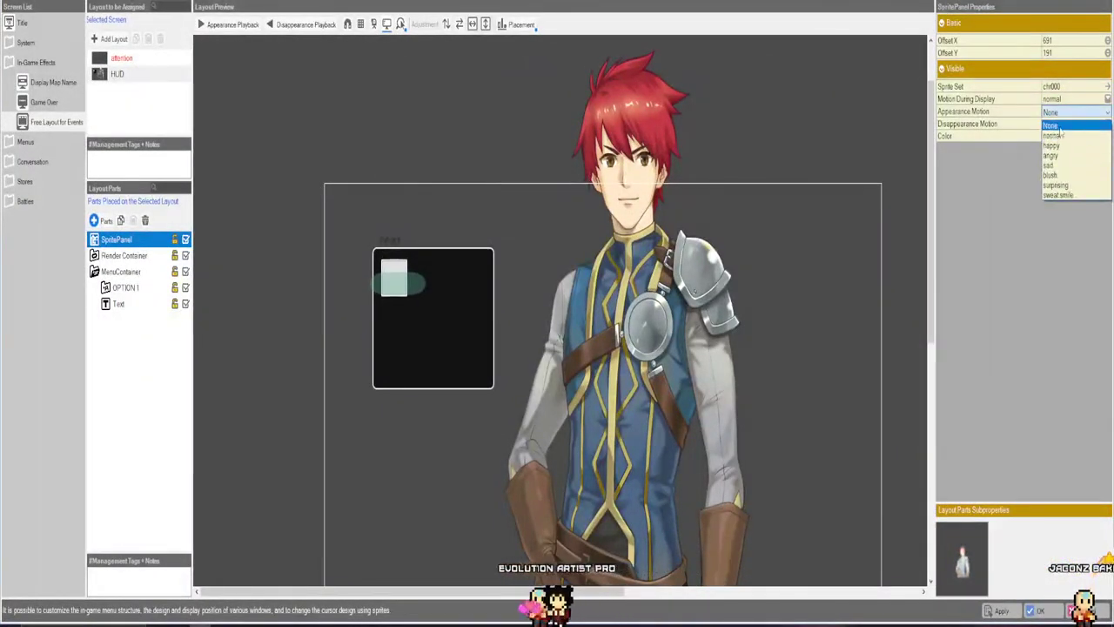
click(1060, 134)
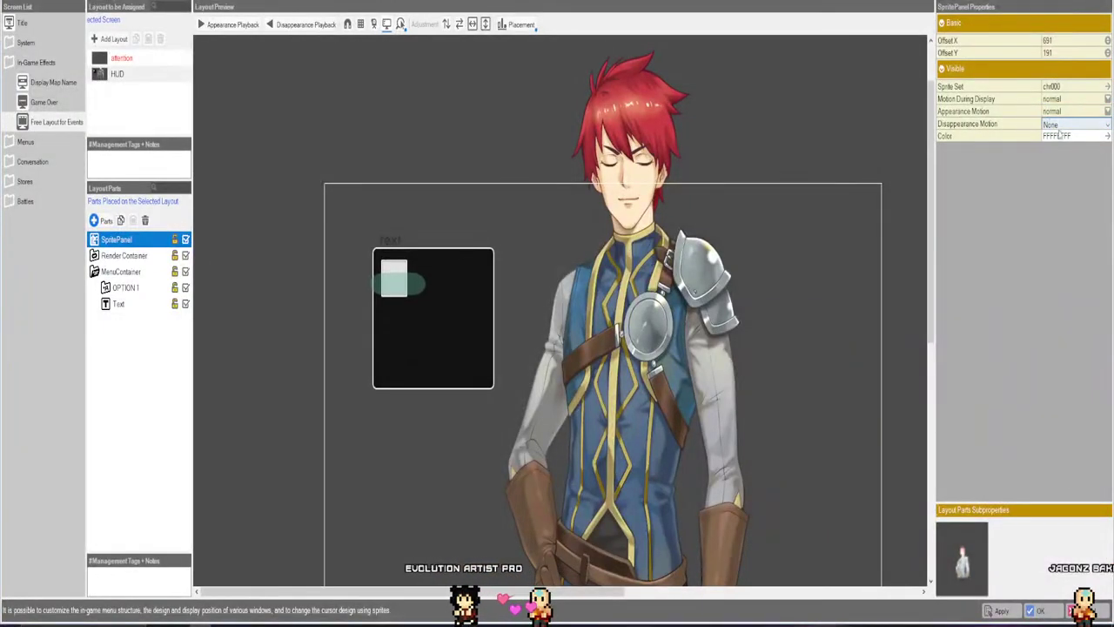
click(1060, 127)
click(1059, 143)
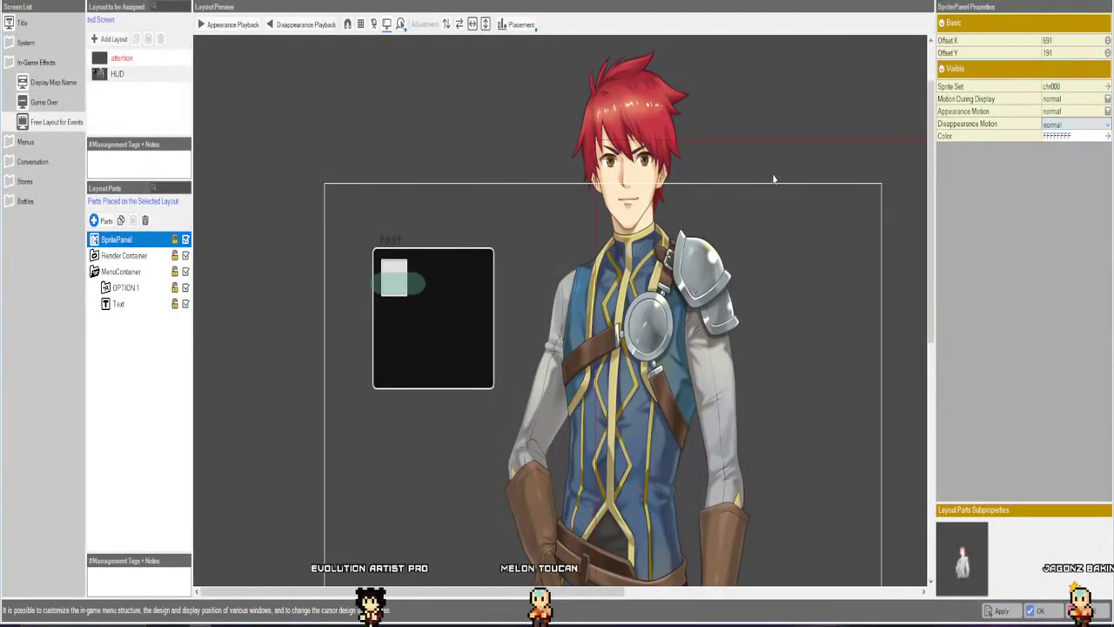
Try the happy motion as the sprite panel's Motion During Display, and set it to sweat smile.
click(1060, 99)
click(1063, 136)
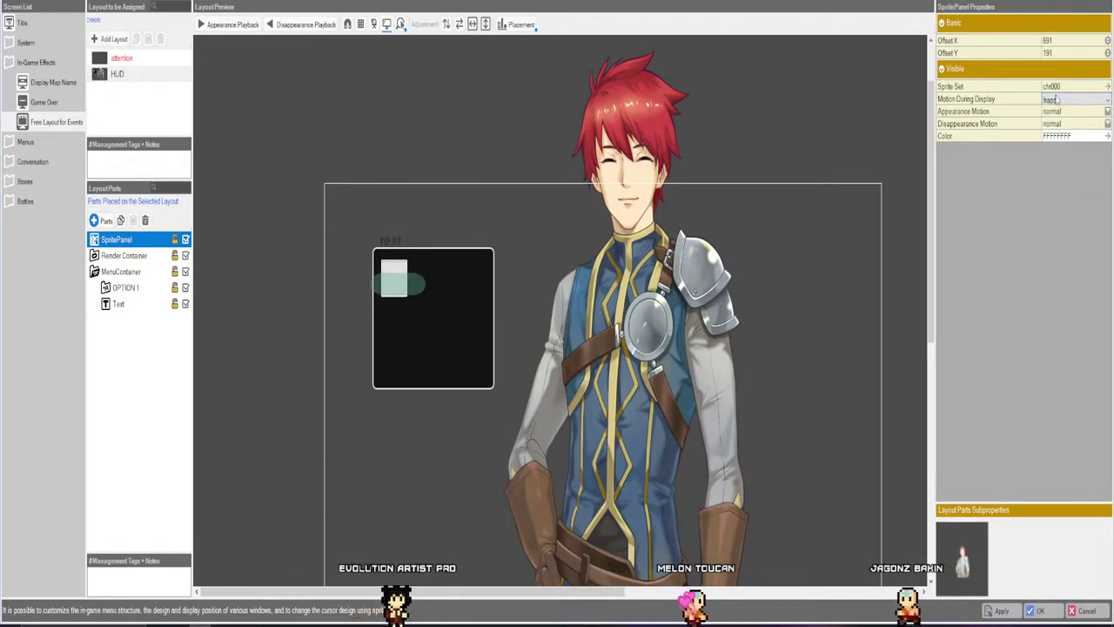
click(1054, 100)
click(1060, 185)
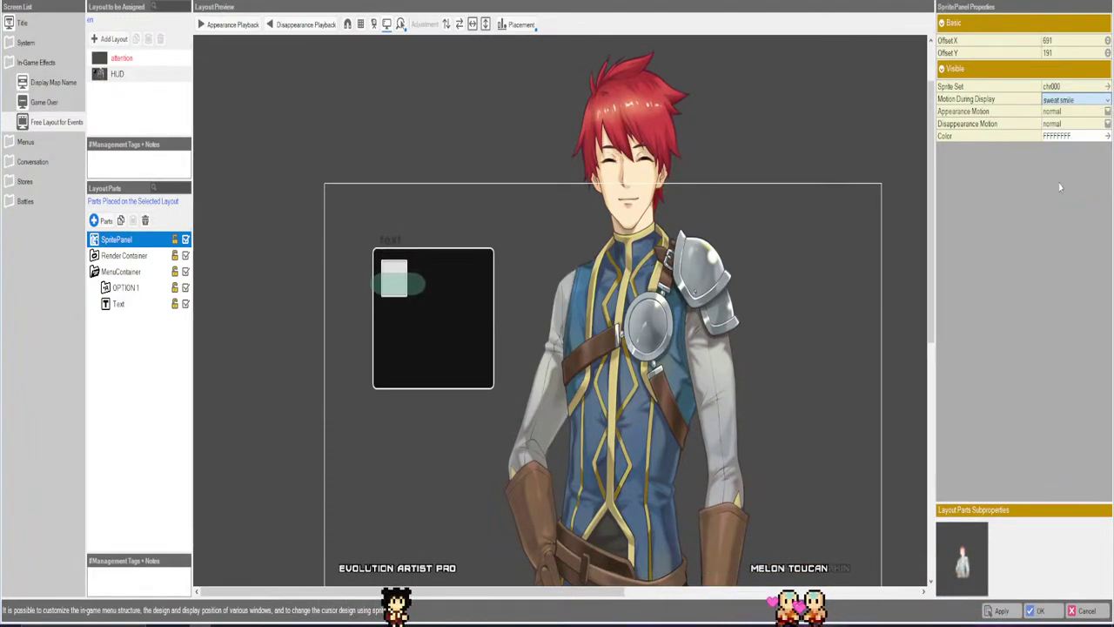
Play the disappearance preview and delete the sprite panel from the layout.
click(290, 25)
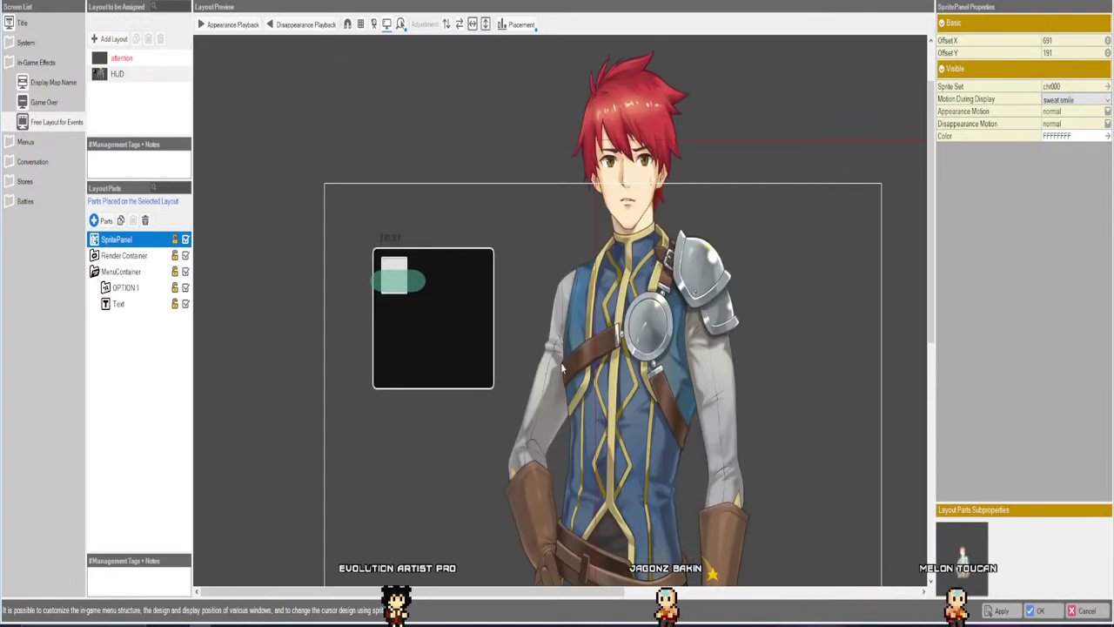
click(114, 242)
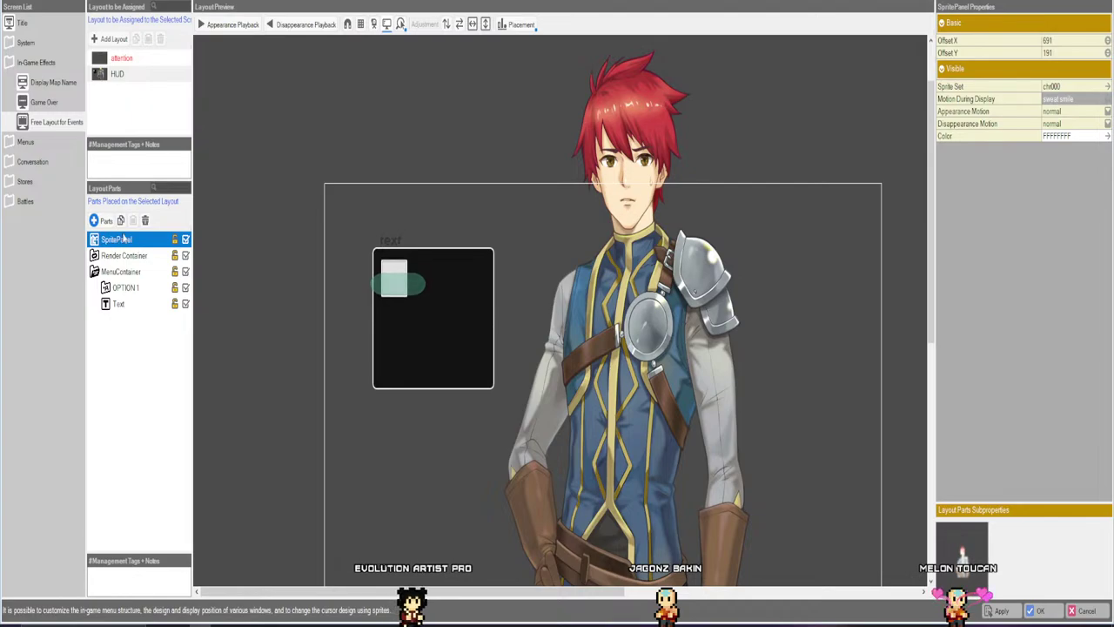
key(Delete)
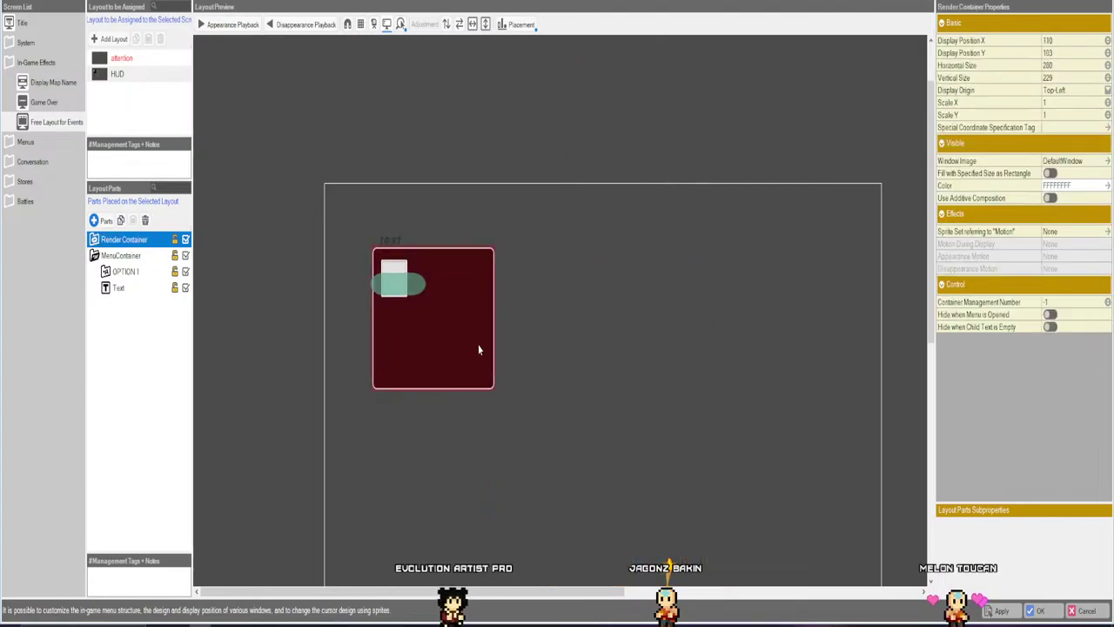
Add a Panel for Slider Operation and place it beside the menu window at about offset X 553, Y 180.
click(105, 223)
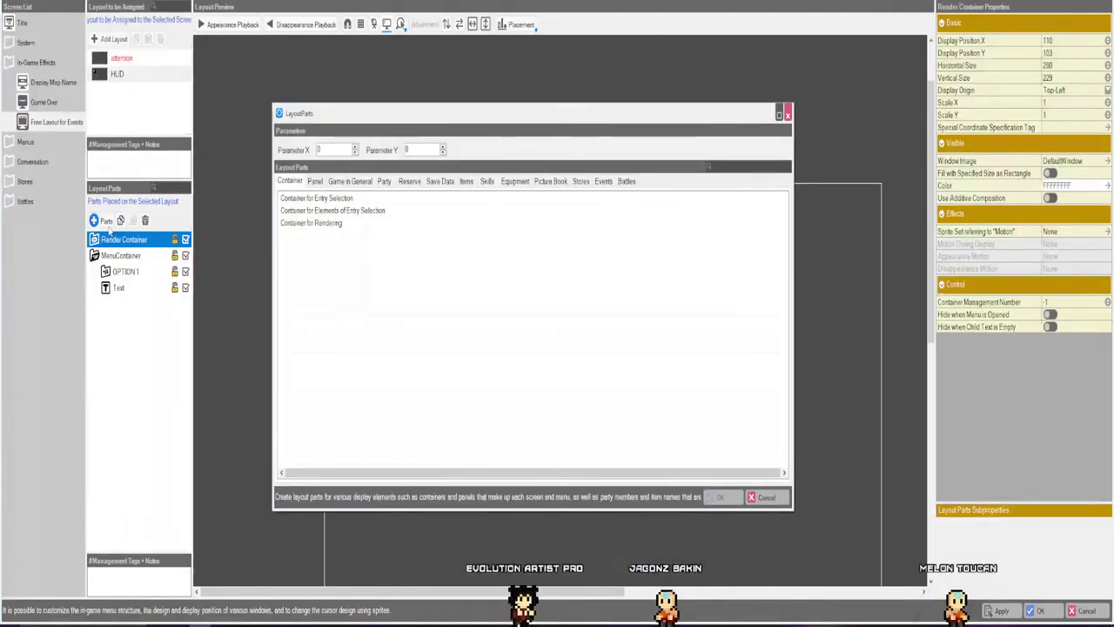
click(314, 181)
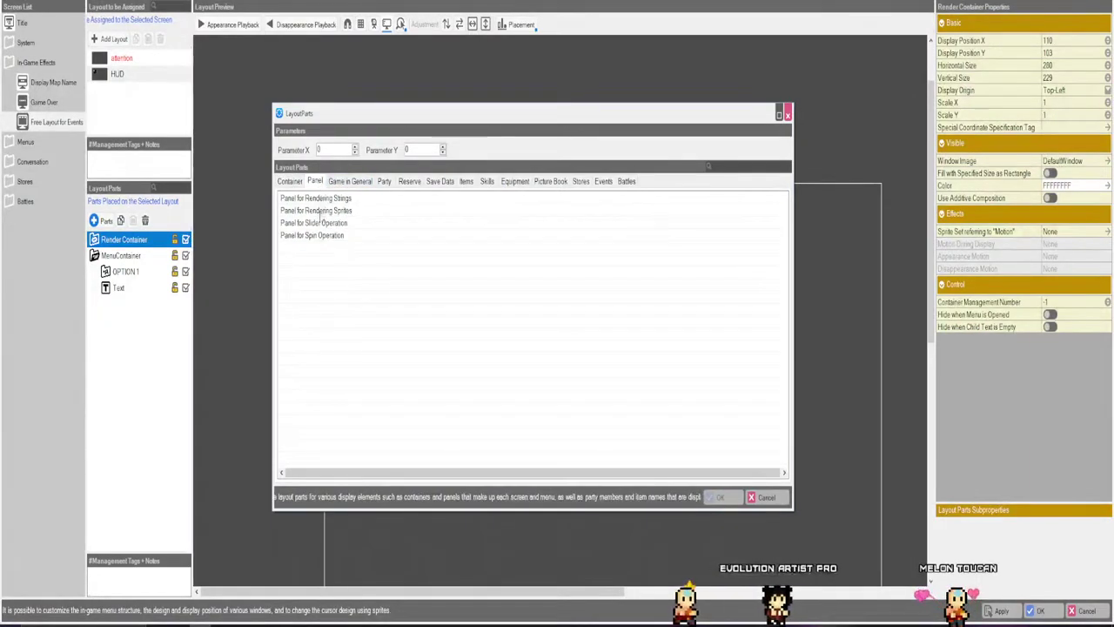
click(311, 235)
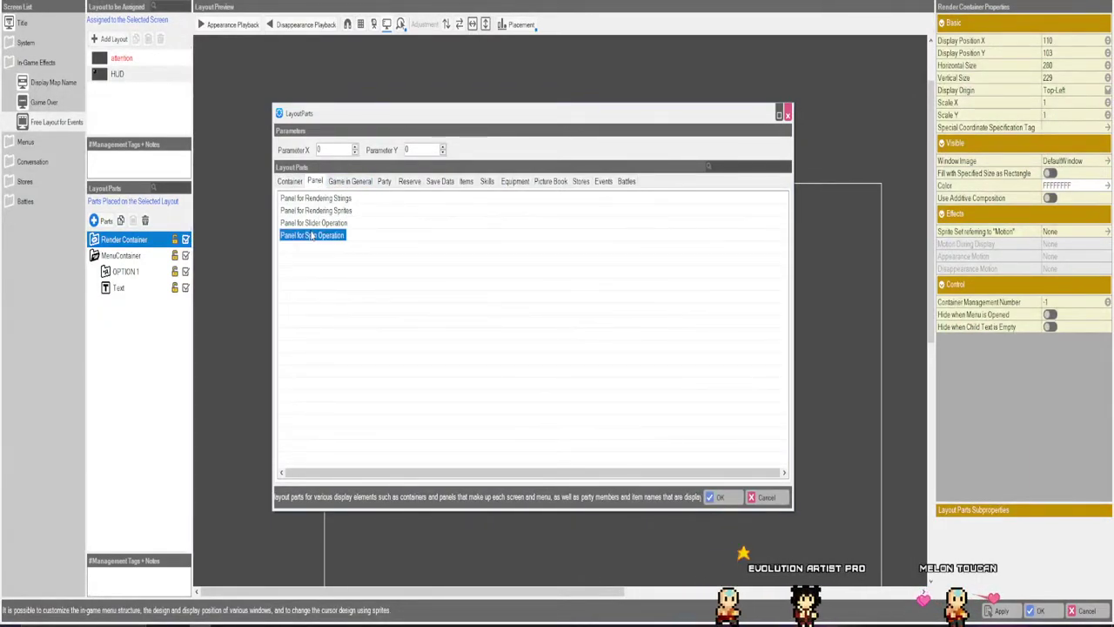
click(716, 497)
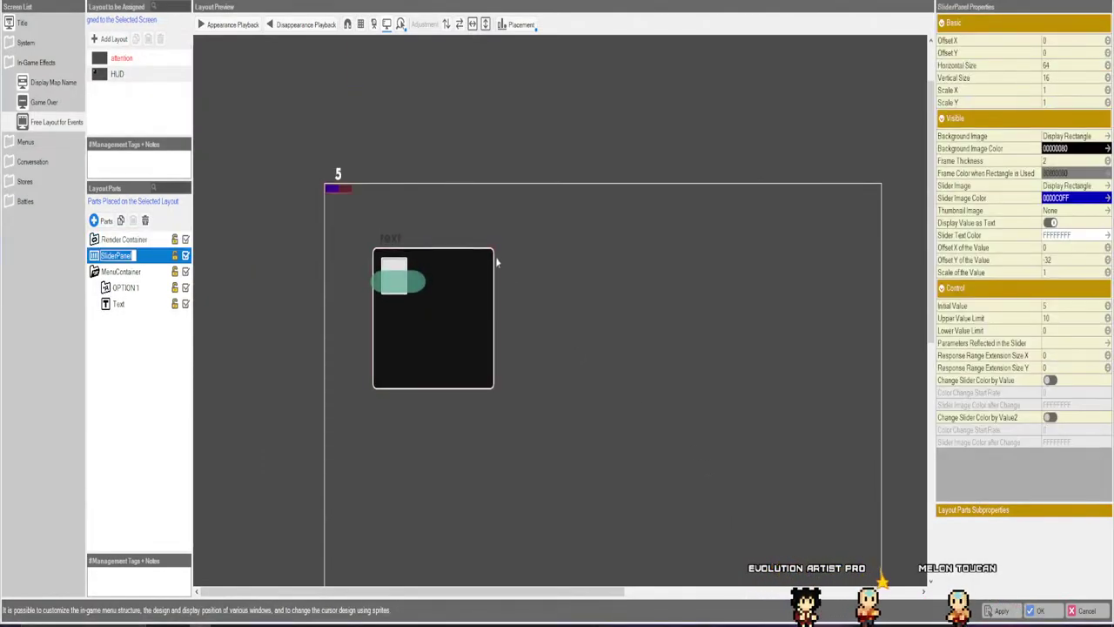
drag(347, 193, 585, 302)
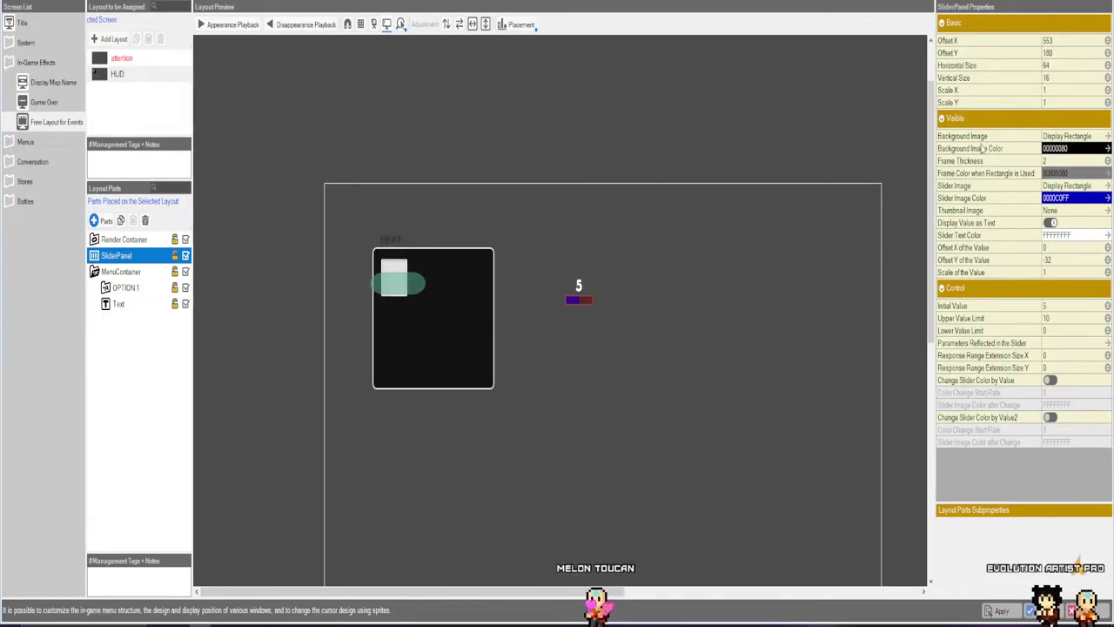
Set the slider panel's Background Image to the battle_unselected texture from the SMILE GAME BUILDER Pack's 2D Windows.
click(1078, 137)
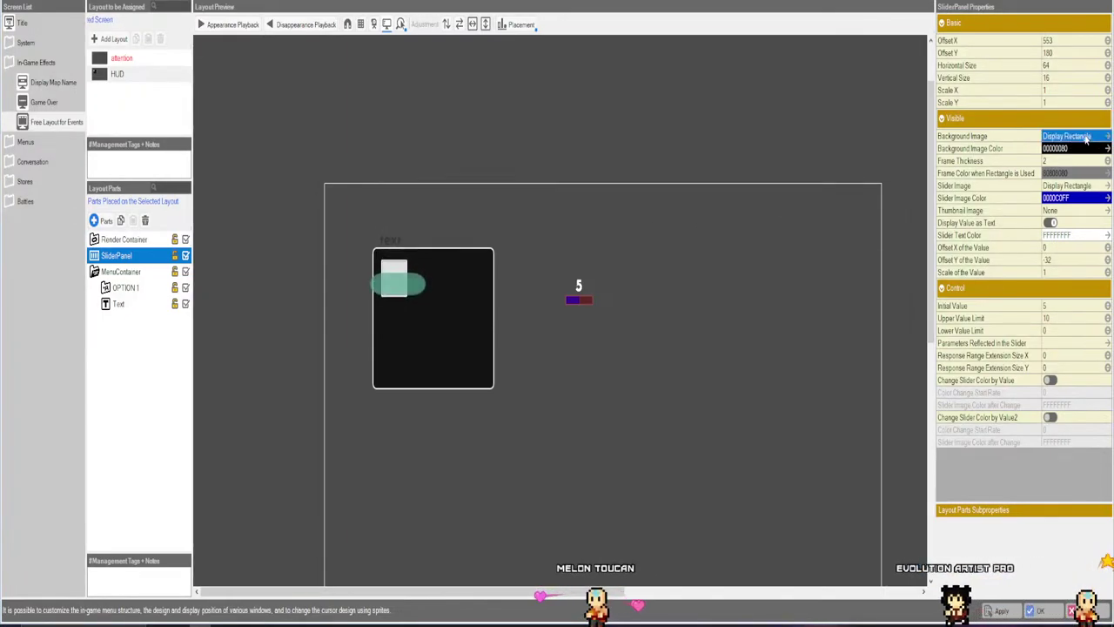
click(1086, 140)
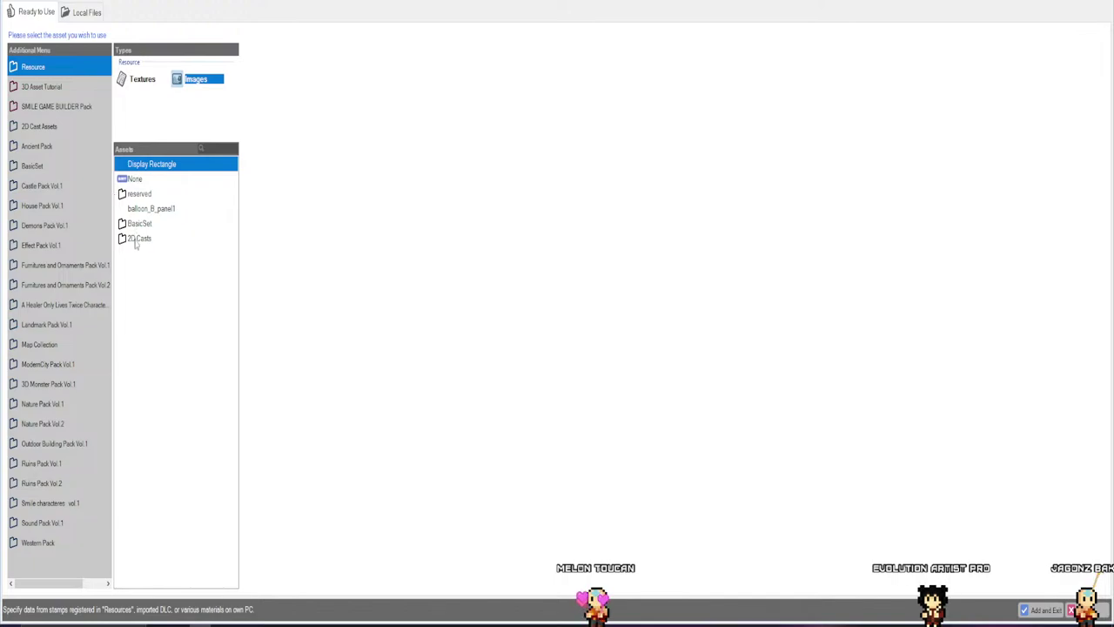
click(138, 238)
click(138, 223)
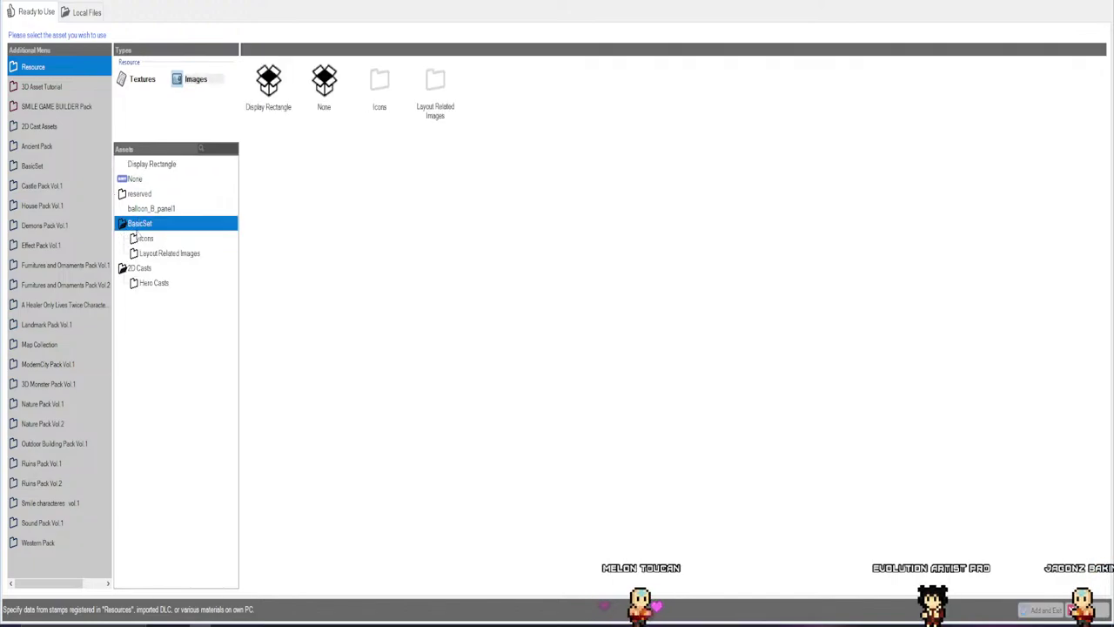
click(143, 252)
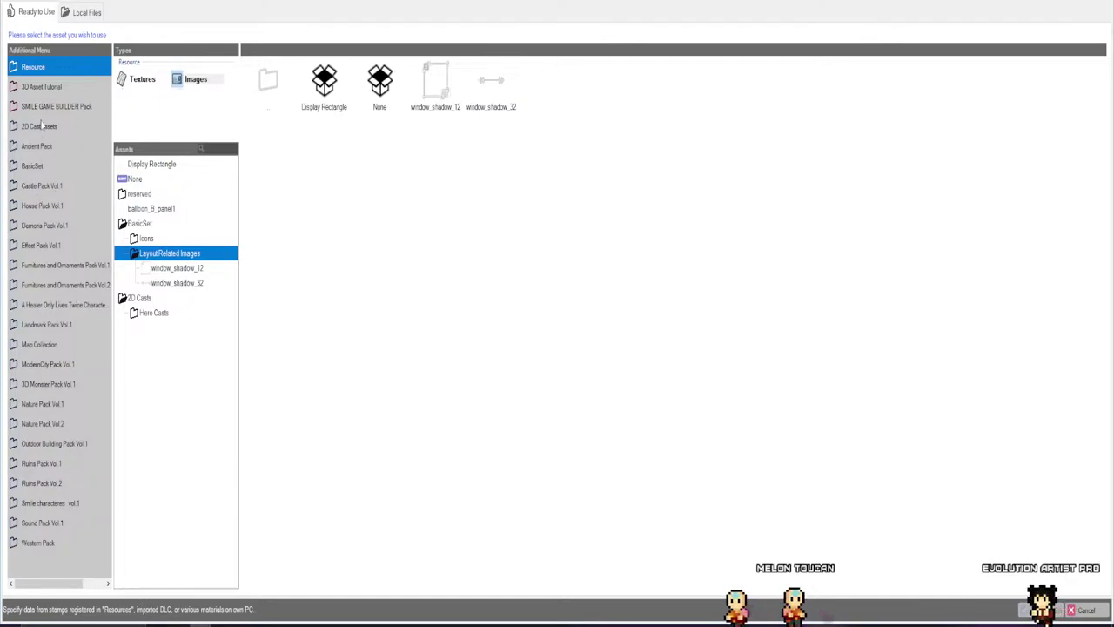
click(92, 107)
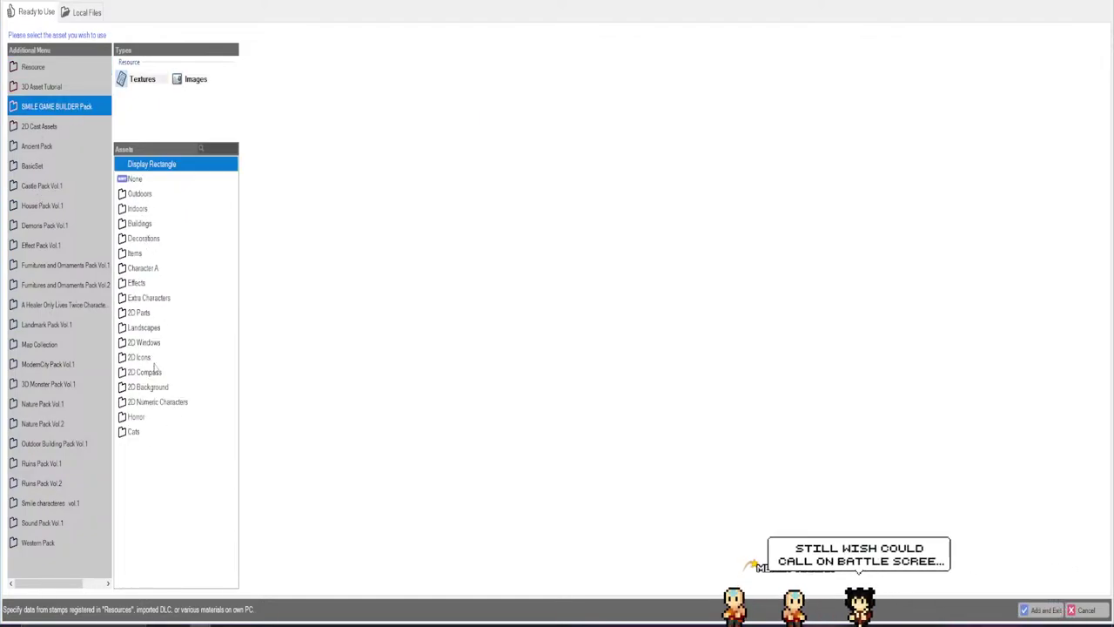
click(145, 342)
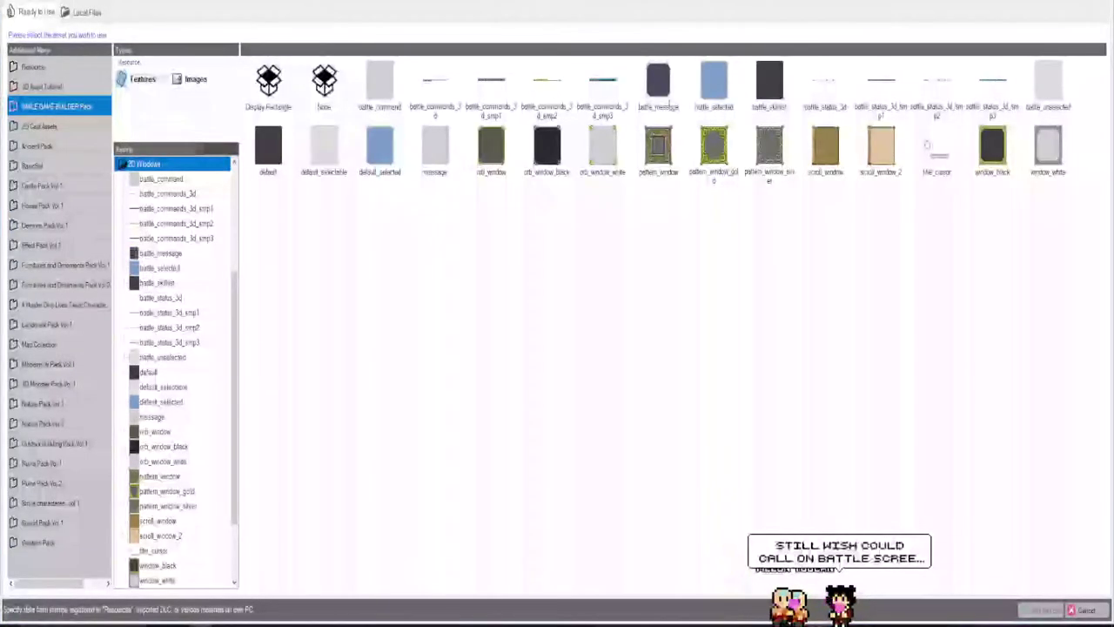
click(716, 87)
double_click(1045, 84)
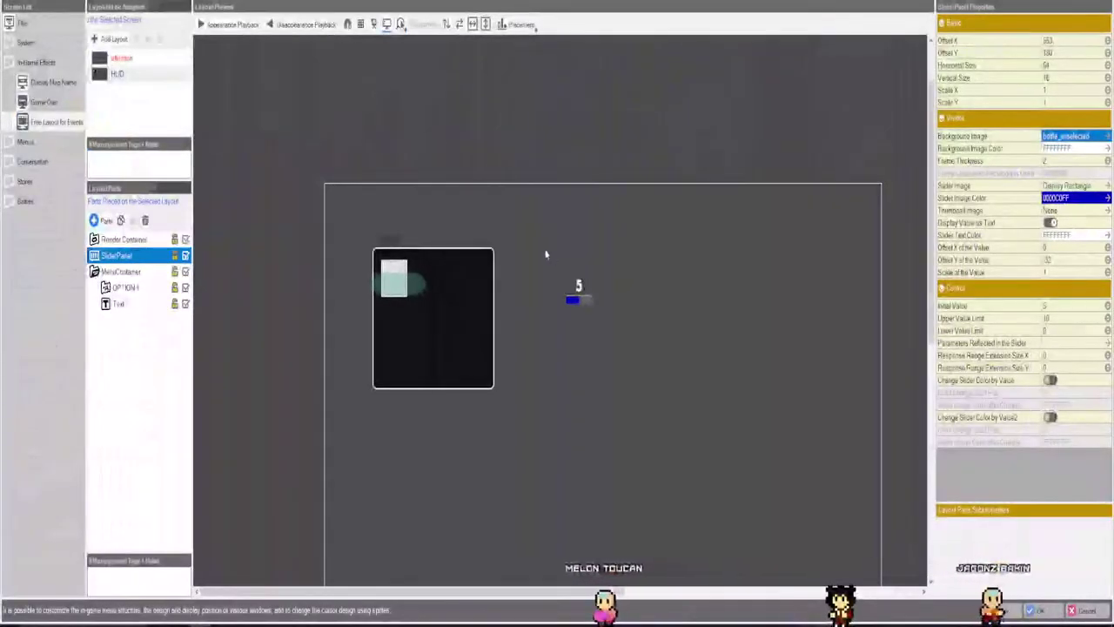
click(687, 281)
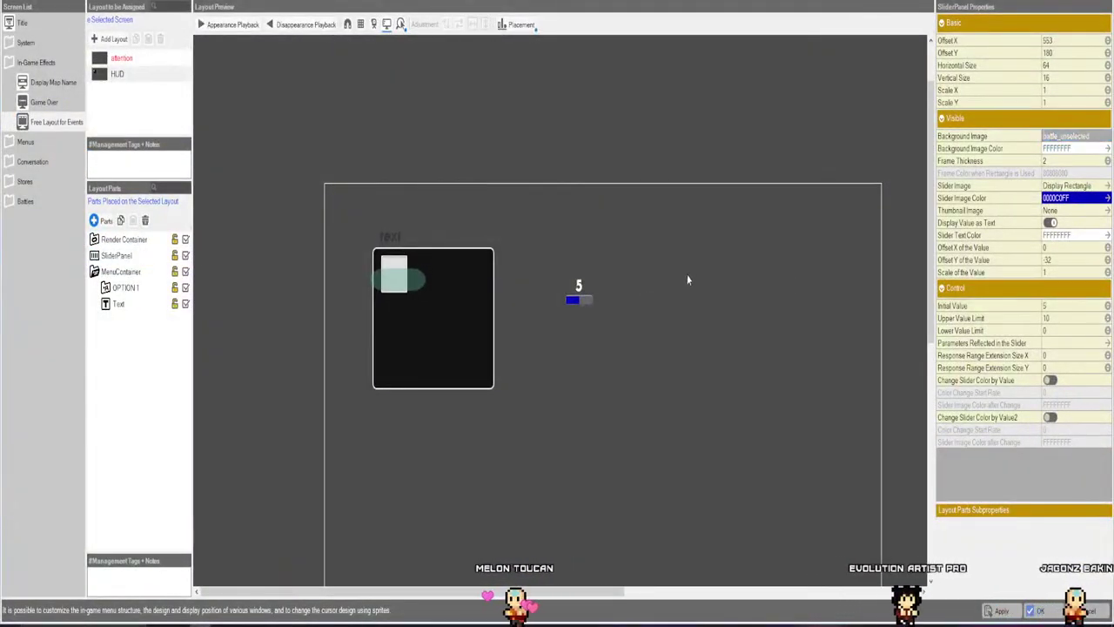
Use the battle_unselected texture as the slider panel's Slider Image and set its Background Image Color to dark gray 4B4B4BFF.
click(1076, 185)
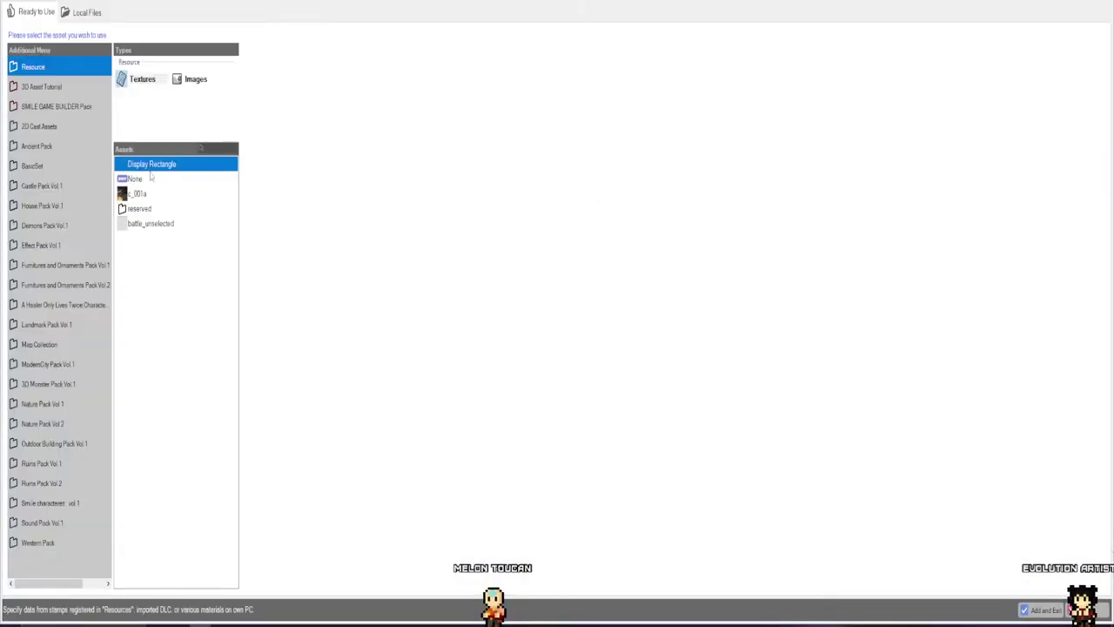
double_click(151, 223)
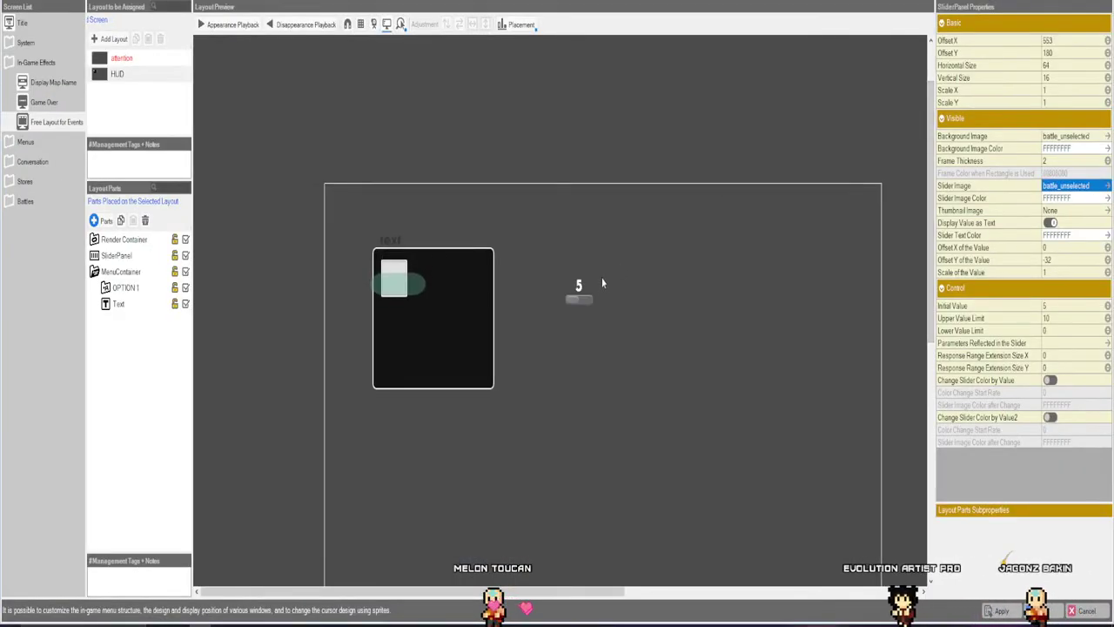
click(1068, 149)
click(1024, 337)
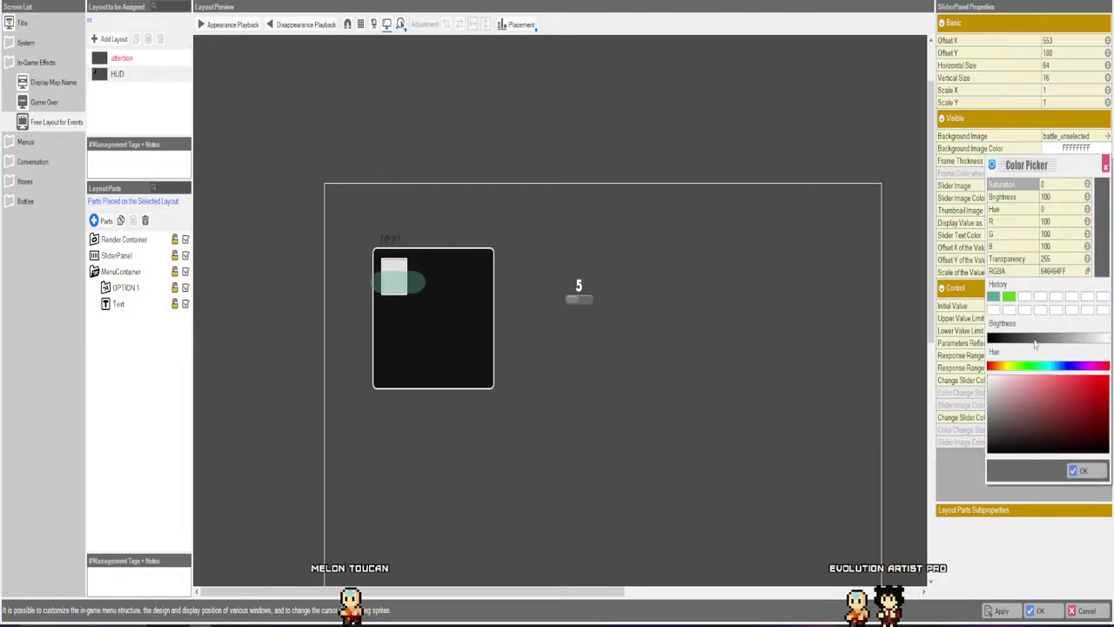
click(1094, 469)
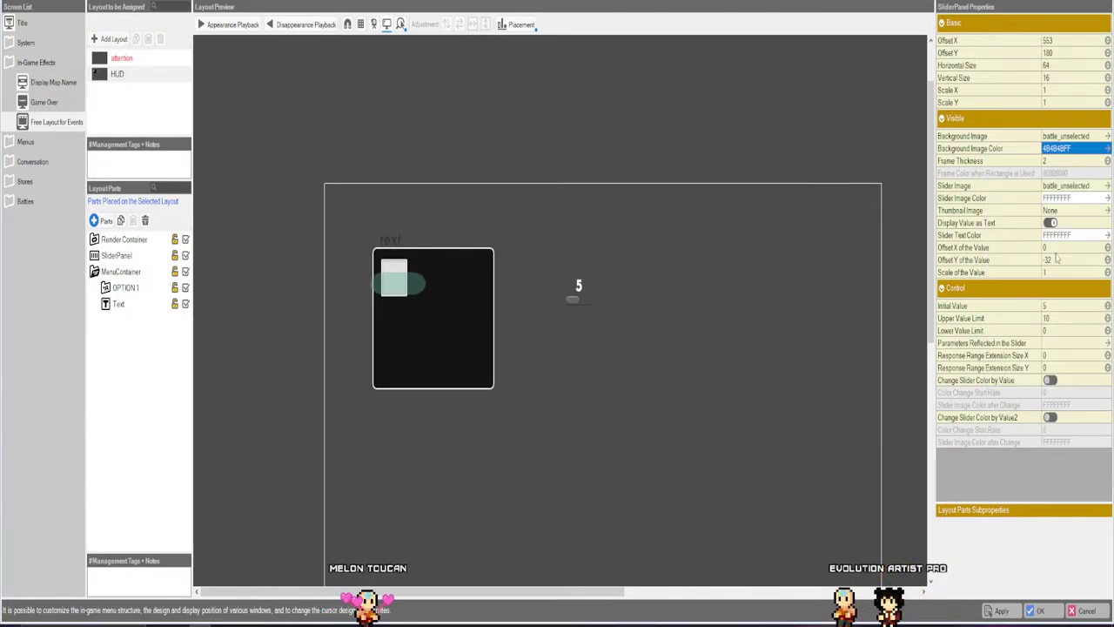
Set the slider panel's Frame Thickness to 1 and its Slider Image Color to the saved green 56CD1FFF.
click(1108, 166)
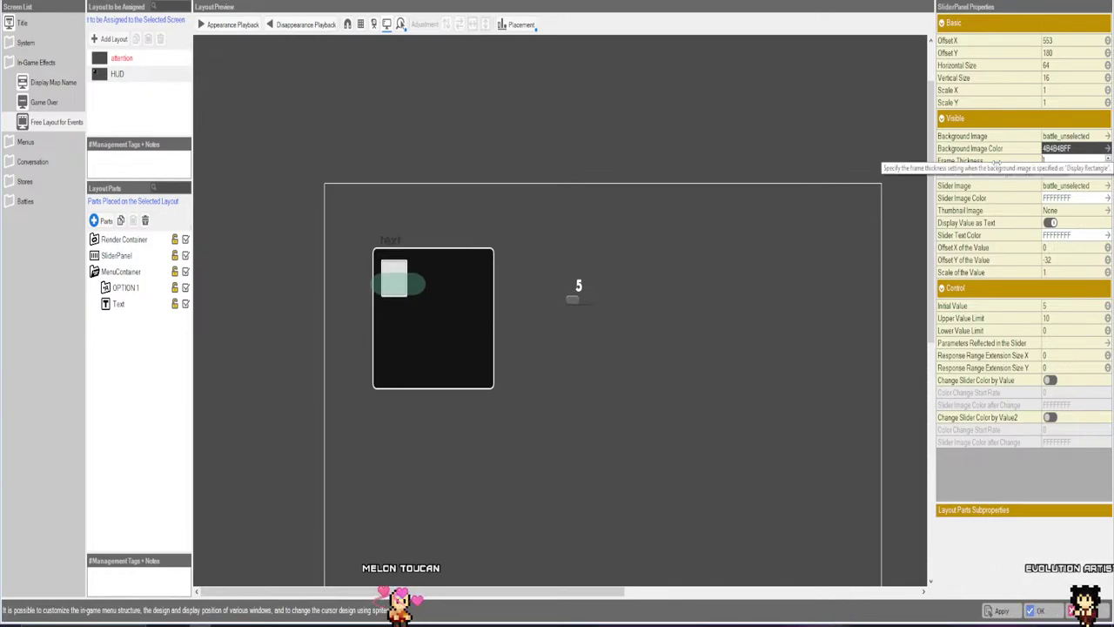
click(1108, 164)
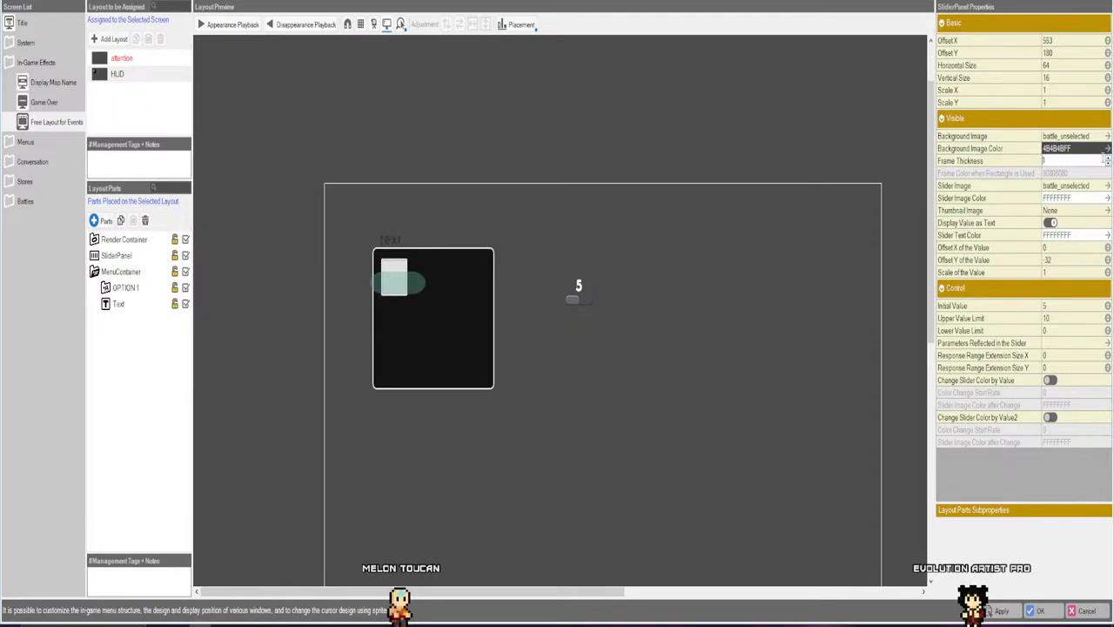
click(1060, 198)
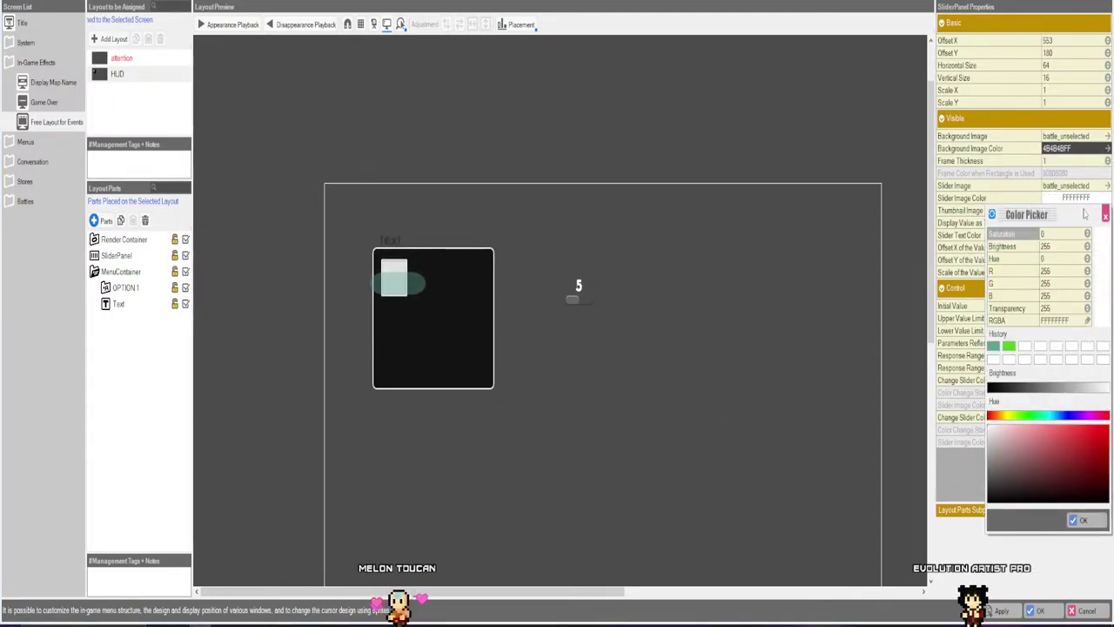
click(1009, 345)
click(886, 497)
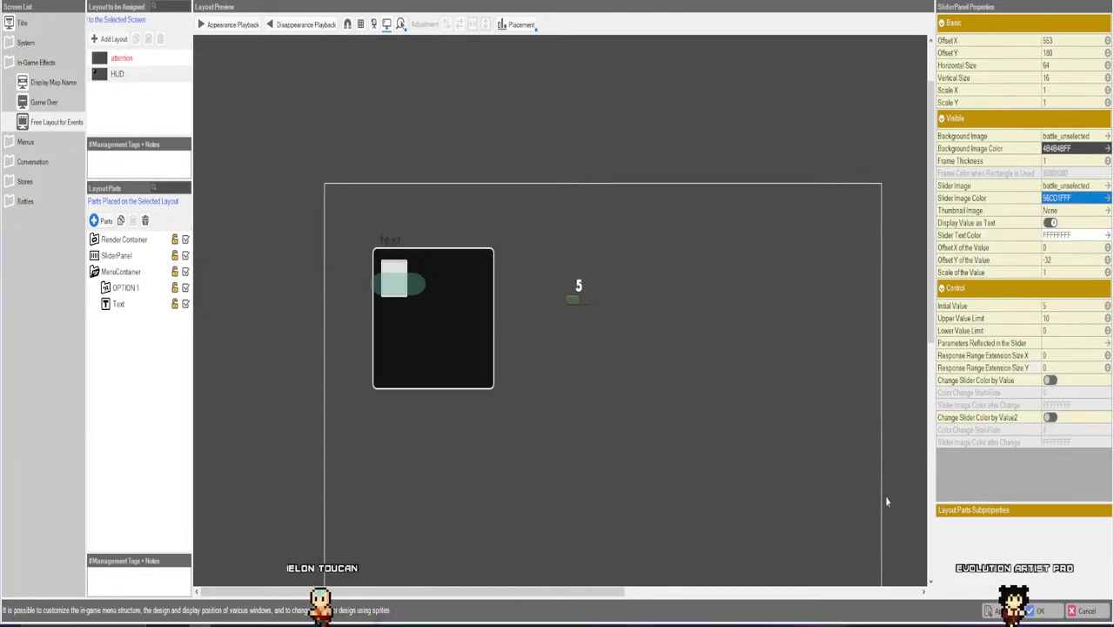
Try the saved teal 55A594FF as the slider panel's Slider Image Color.
click(1061, 199)
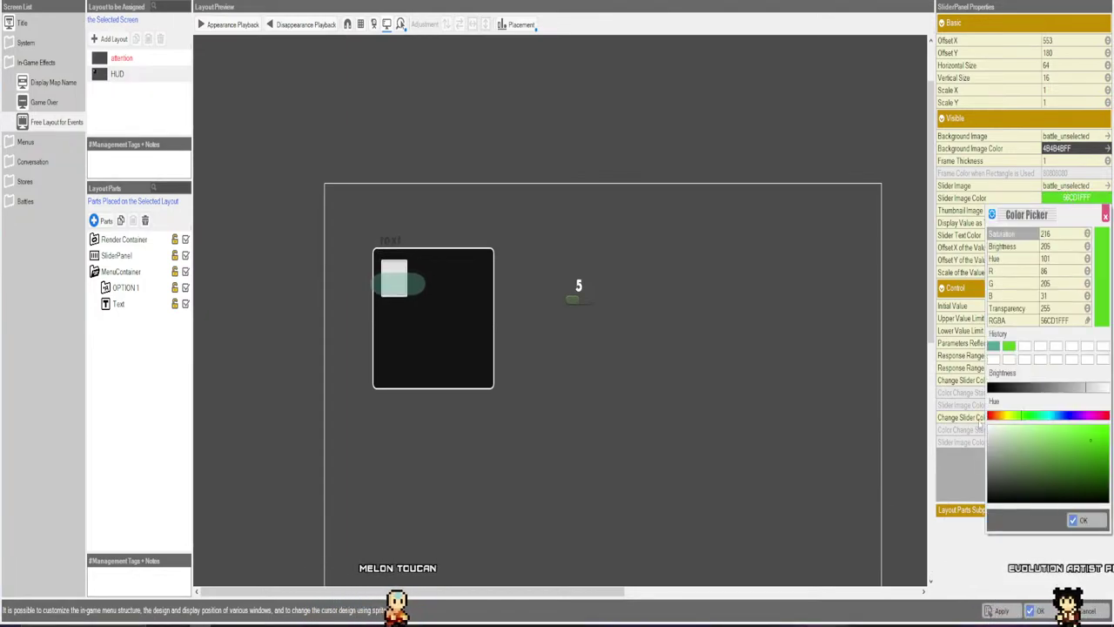
click(993, 345)
click(714, 363)
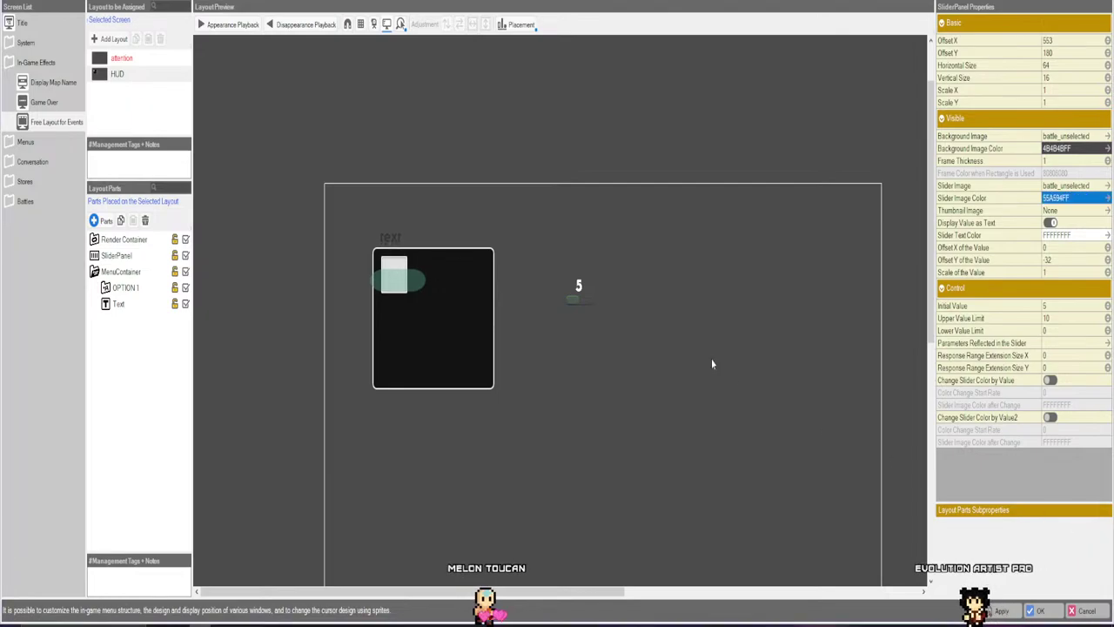
Enlarge the slider panel by setting Scale X to 3.1 and Scale Y to 2.2.
click(1053, 89)
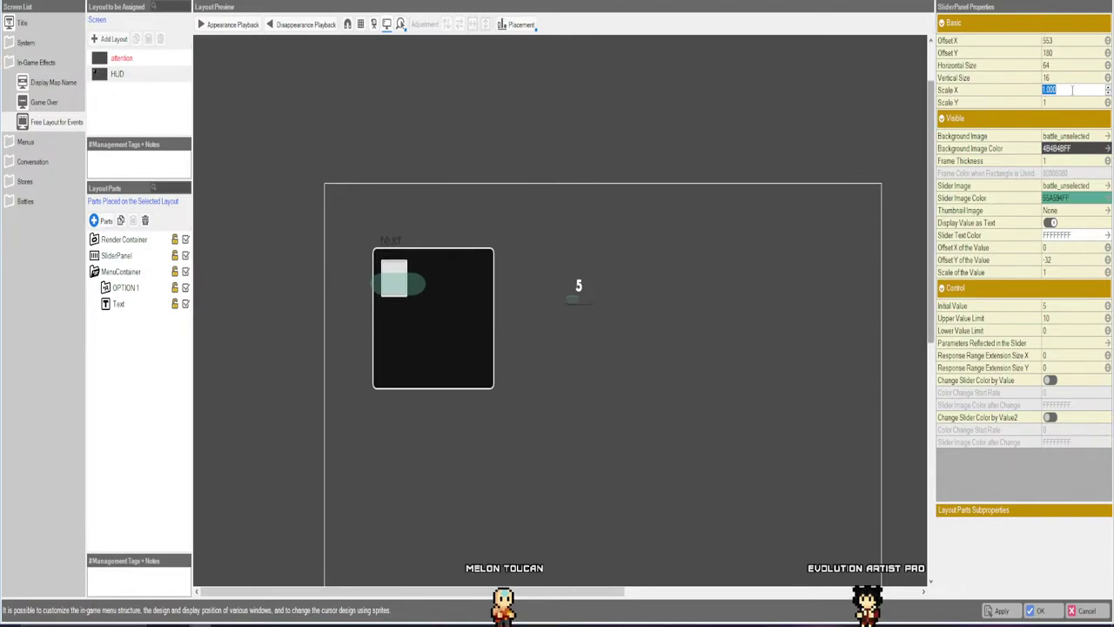
click(1066, 102)
text(1.9)
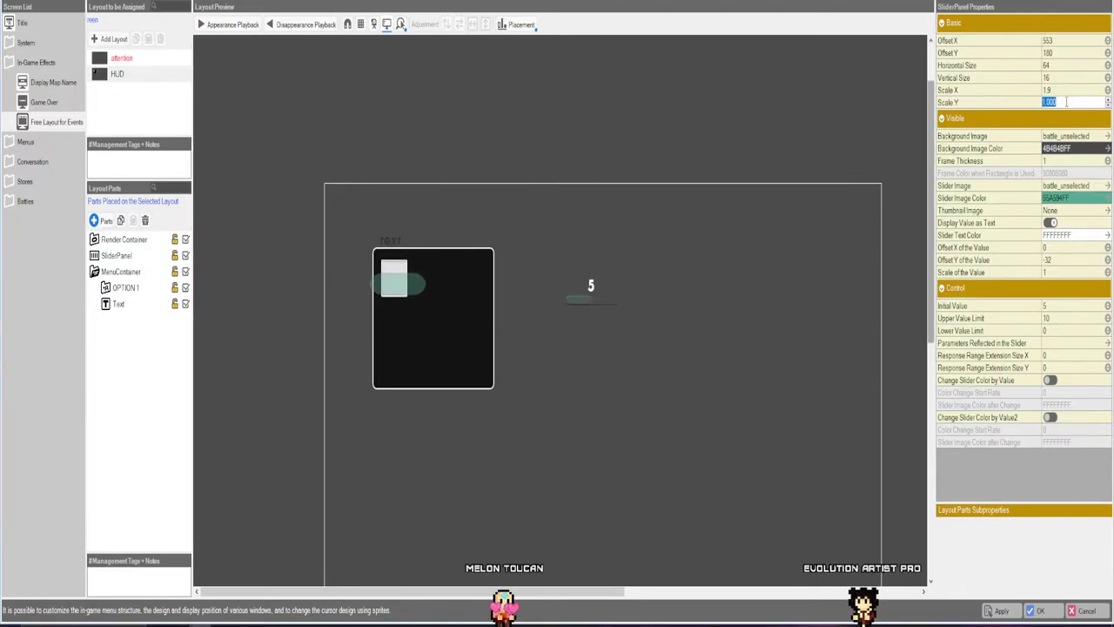
click(1064, 91)
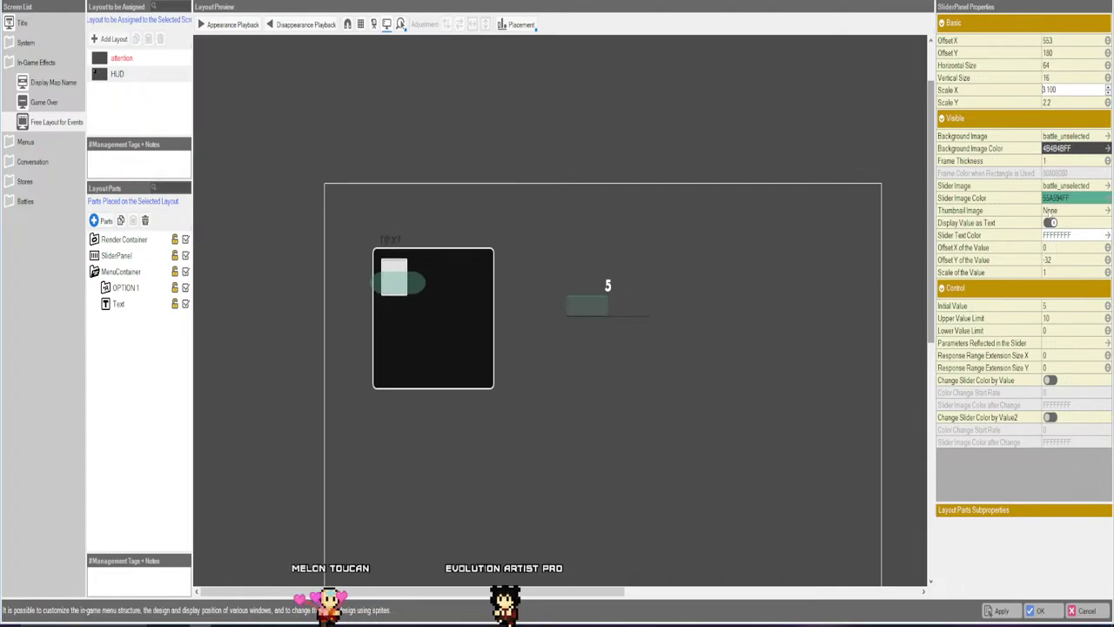
Set the slider panel's Slider Image Color back to green 56CD1FFF and its Background Image Color to black 000000FF.
click(1057, 187)
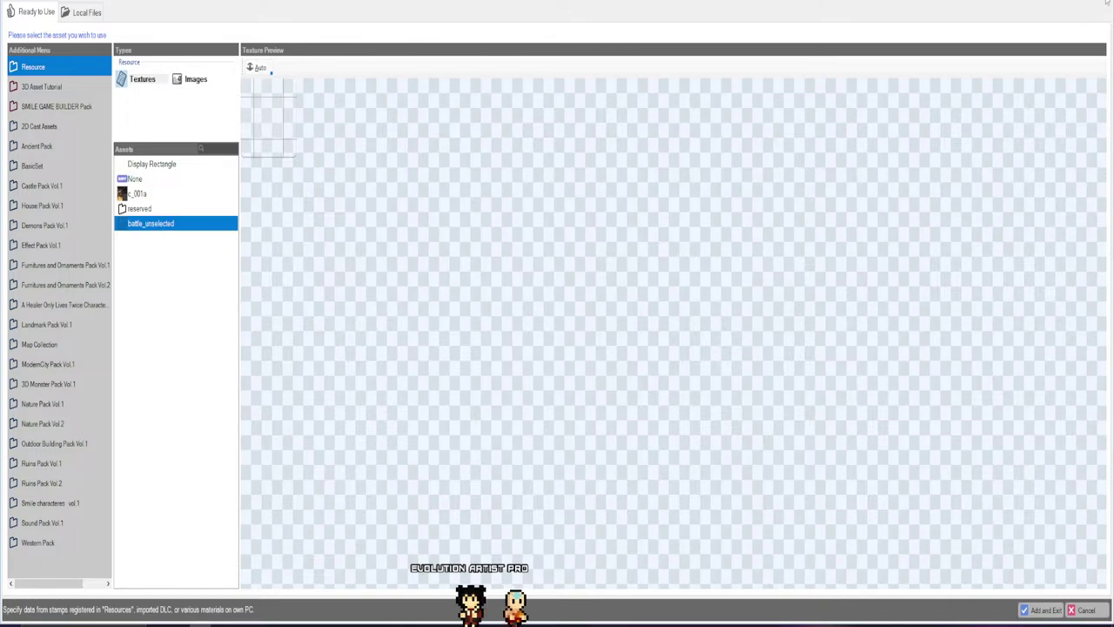
click(1107, 3)
click(1059, 199)
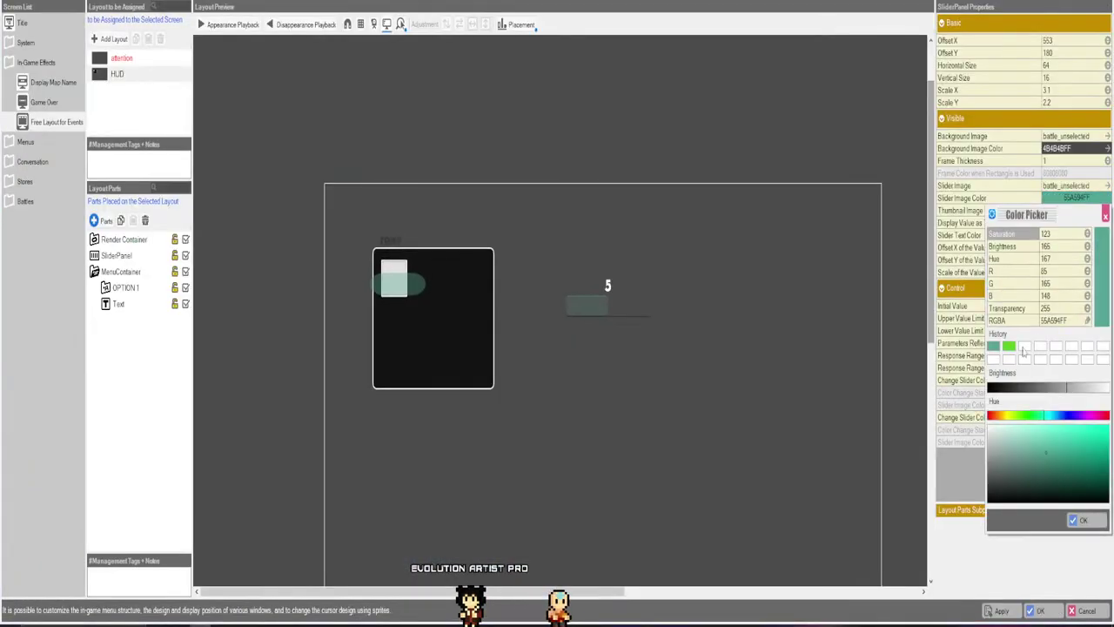
click(1081, 520)
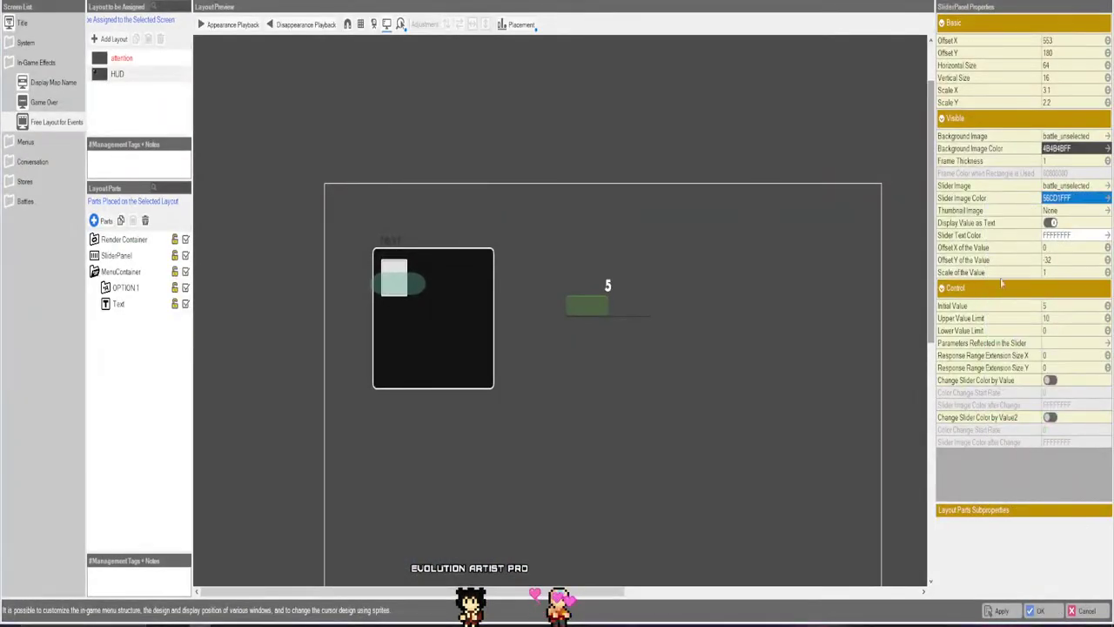
click(1059, 149)
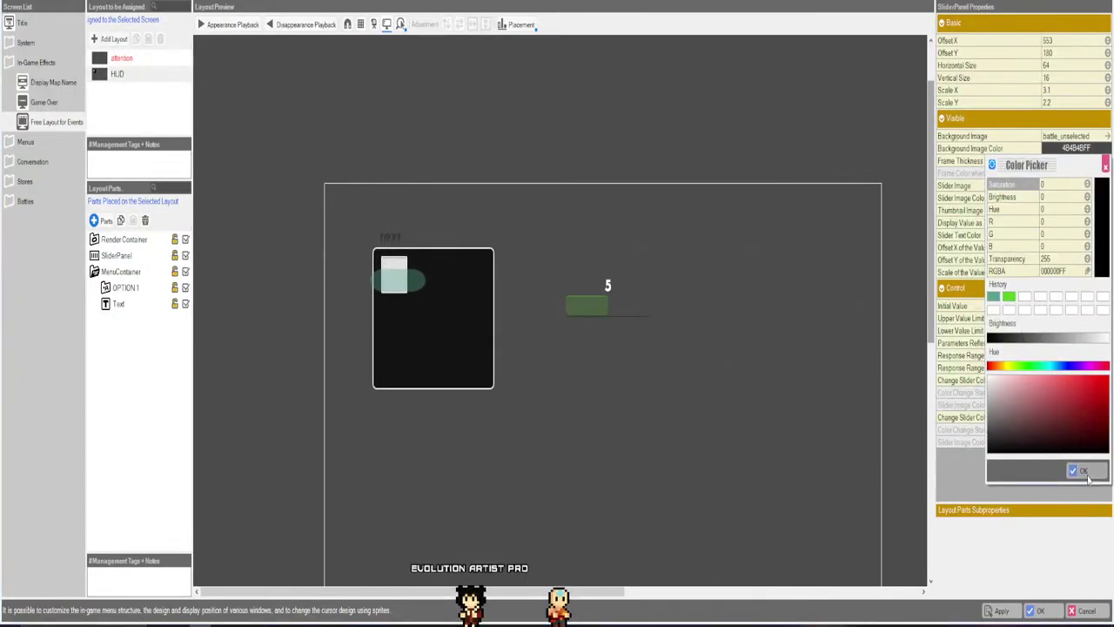
click(1081, 471)
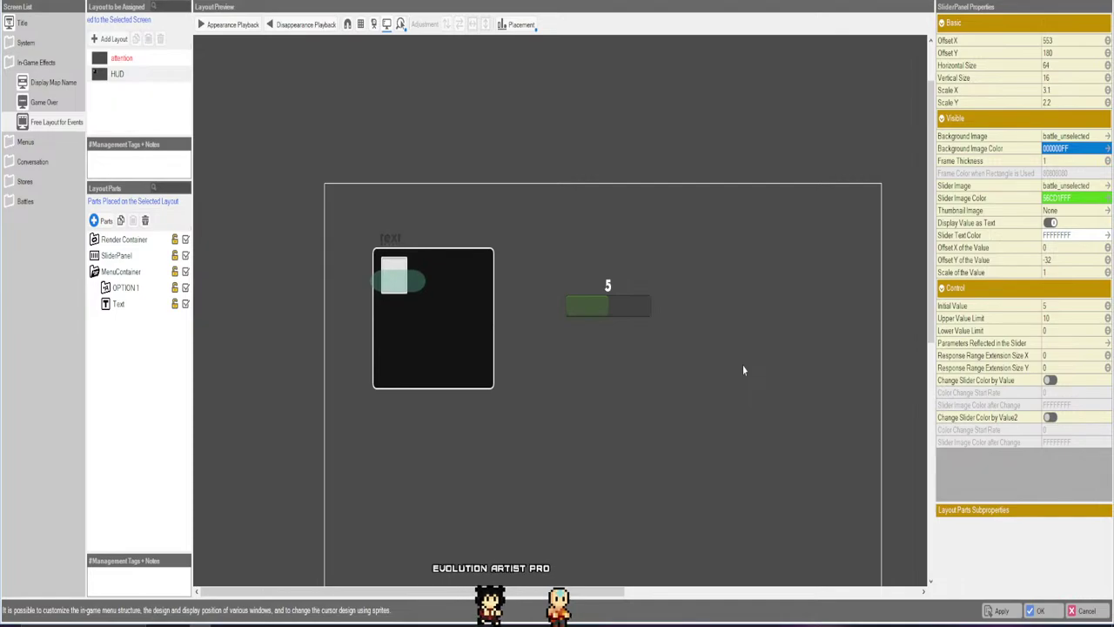
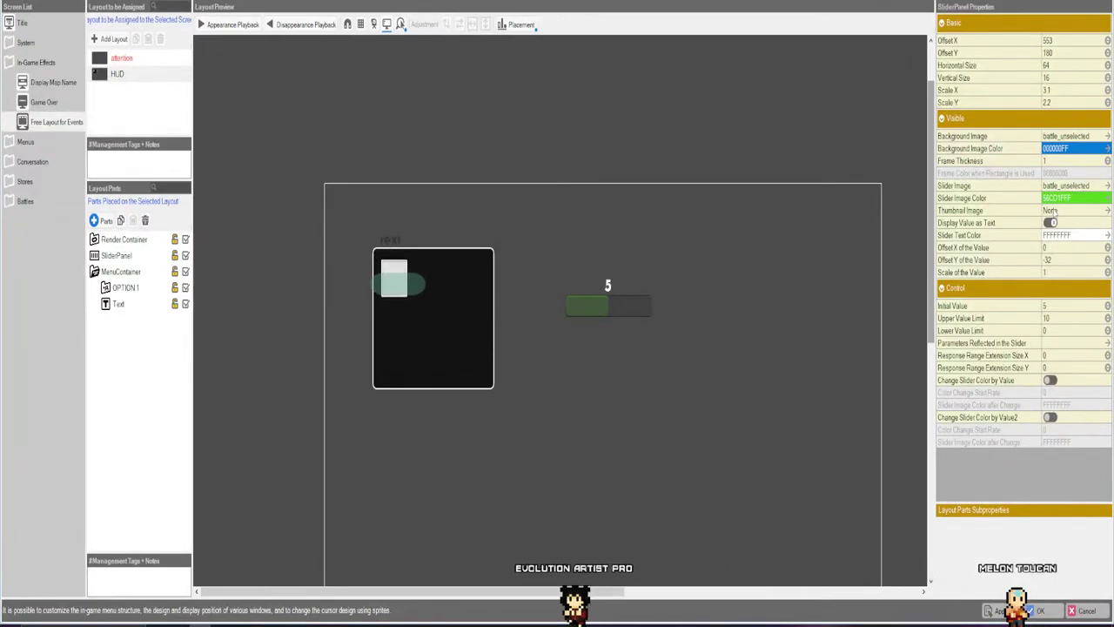
Try the chr000 image from Hero A's For Sprites folder as the slider panel's Thumbnail Image.
click(1054, 211)
click(1053, 211)
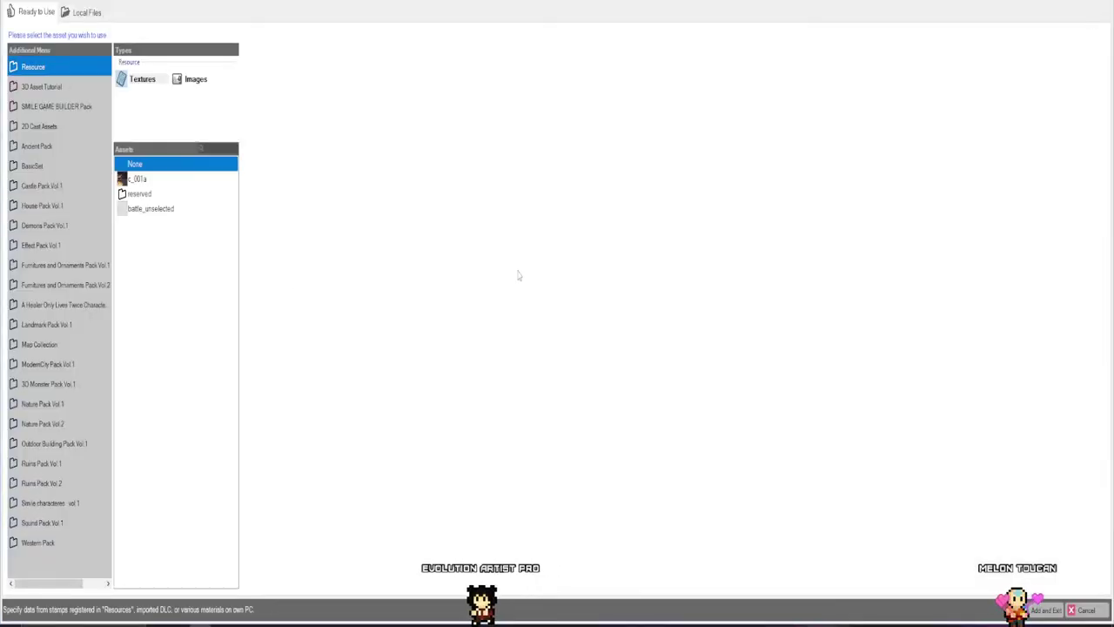
click(1055, 609)
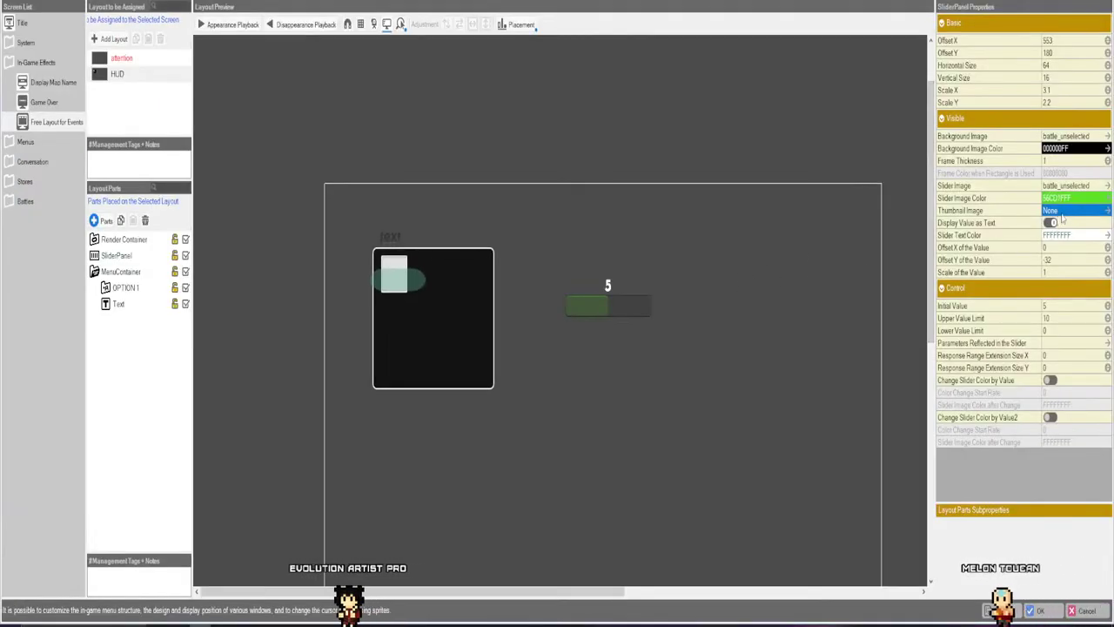
click(1063, 214)
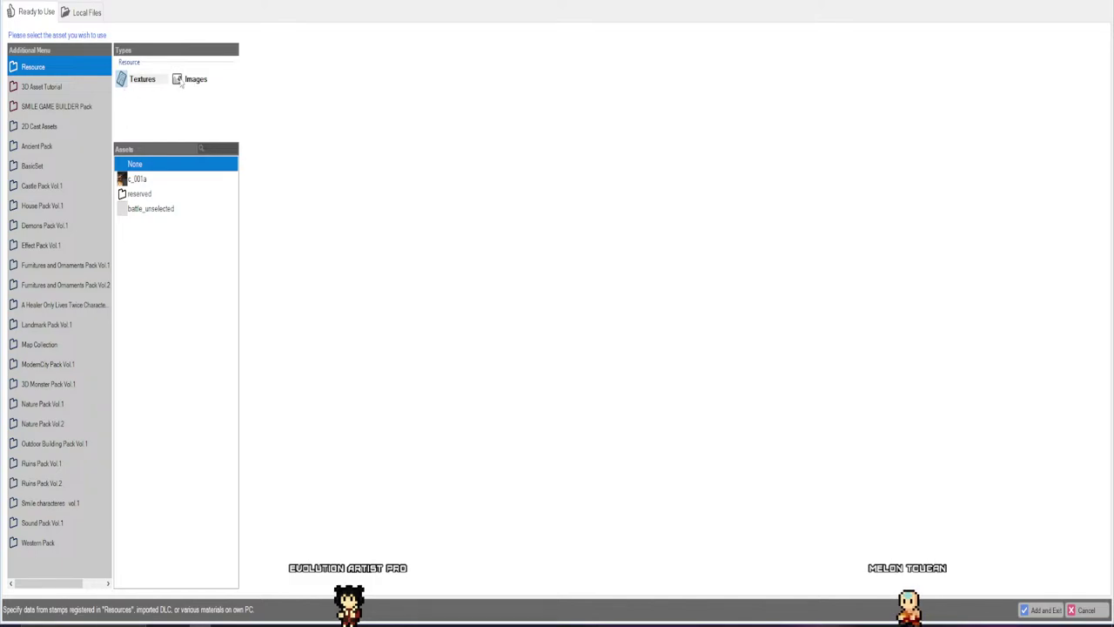
click(190, 80)
click(142, 224)
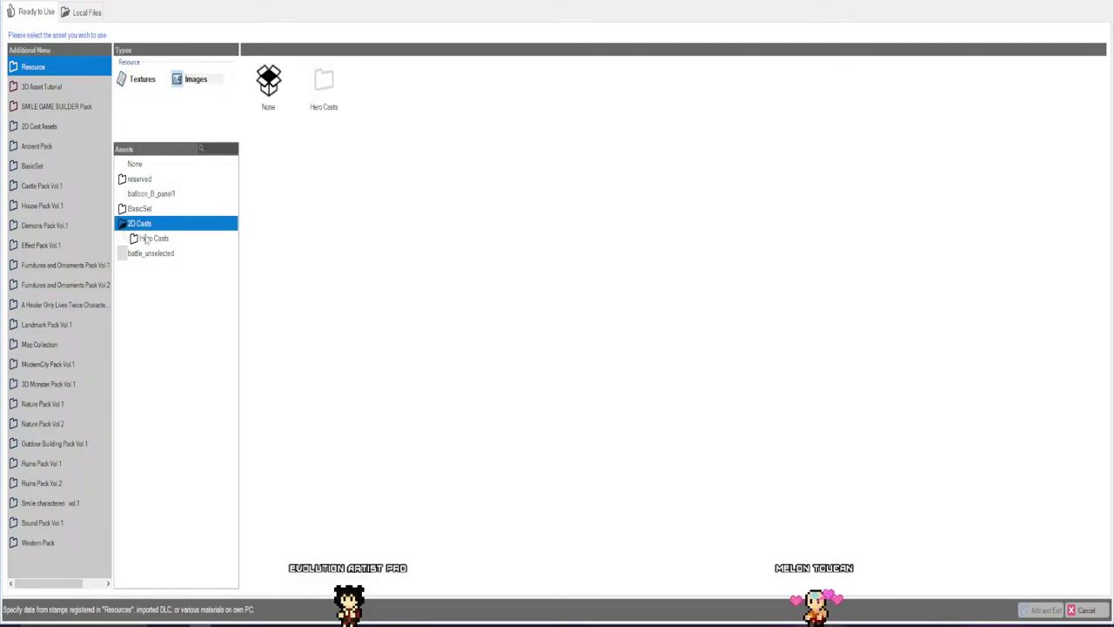
click(153, 238)
click(160, 252)
click(165, 270)
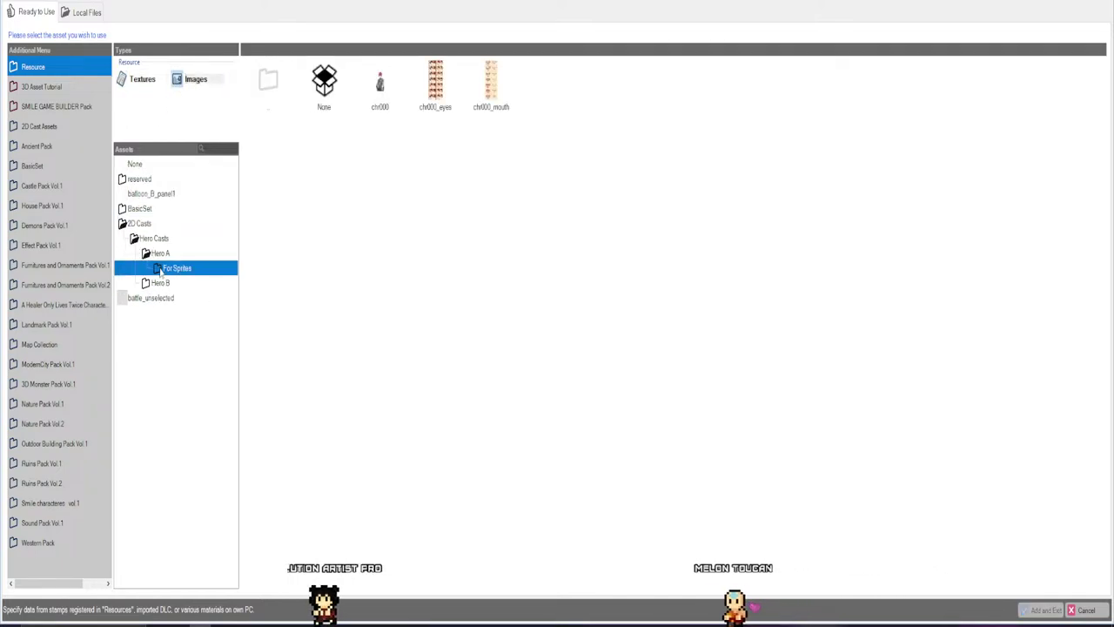
click(380, 82)
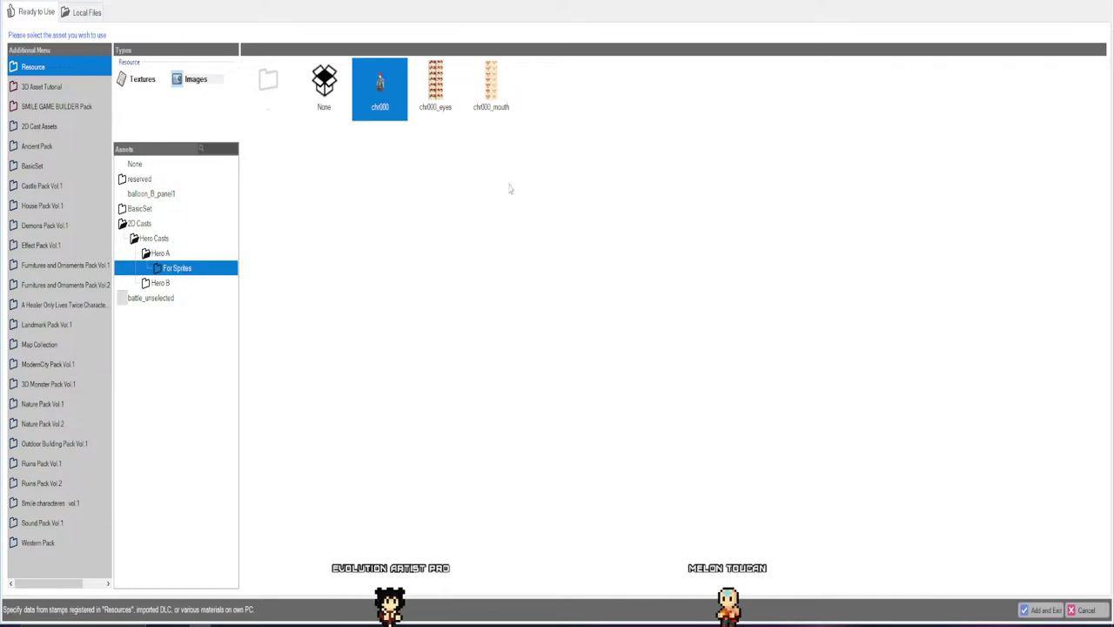
click(1042, 610)
Reset the slider panel's Thumbnail Image to None.
scroll(731, 391, down, 3)
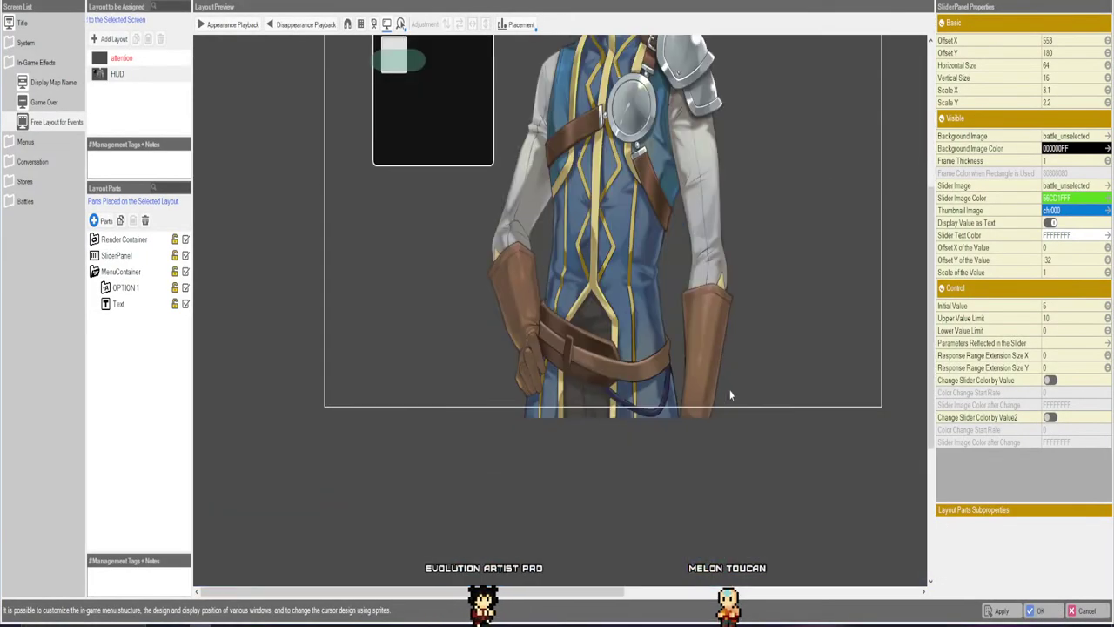
scroll(731, 395, up, 3)
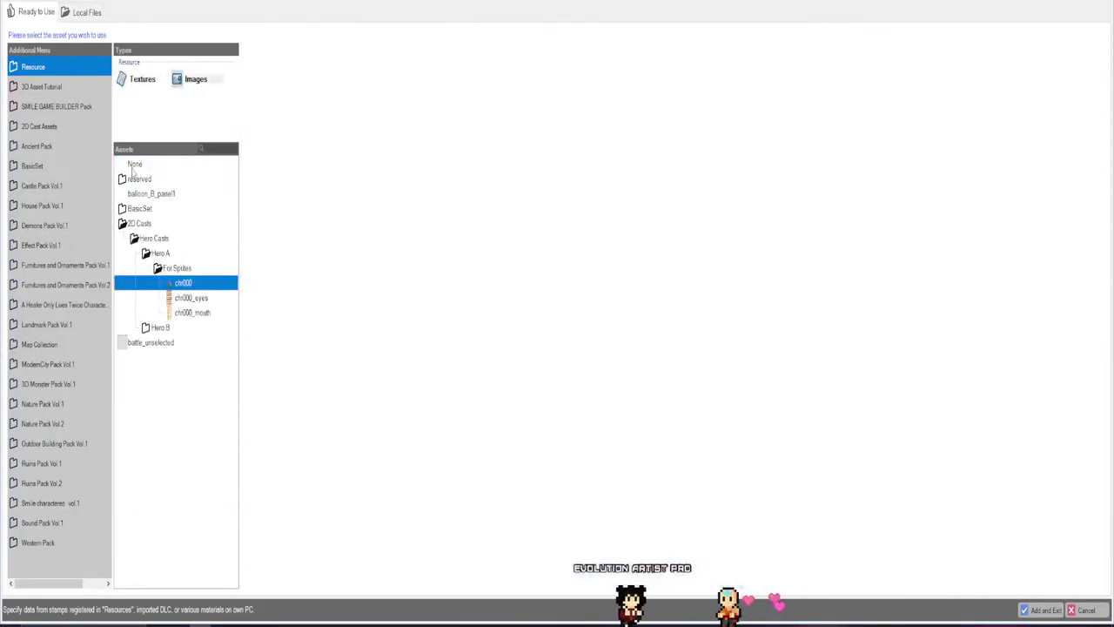
click(233, 164)
click(1042, 610)
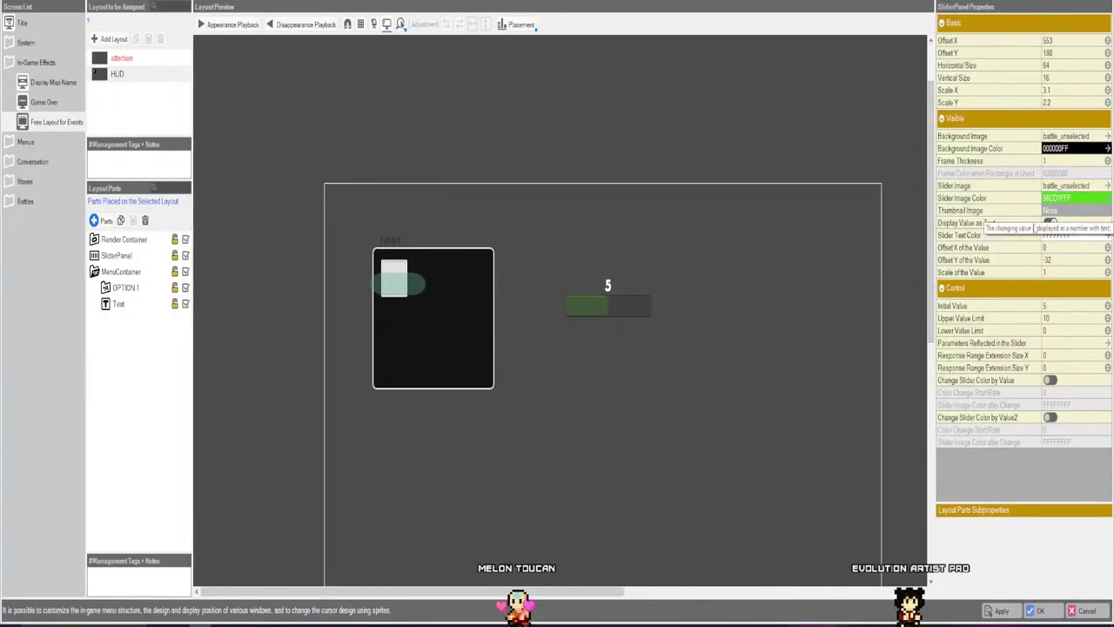
Move the slider's displayed value inside the bar by setting its value Offset X to -66 and Offset Y to -2.
click(1051, 223)
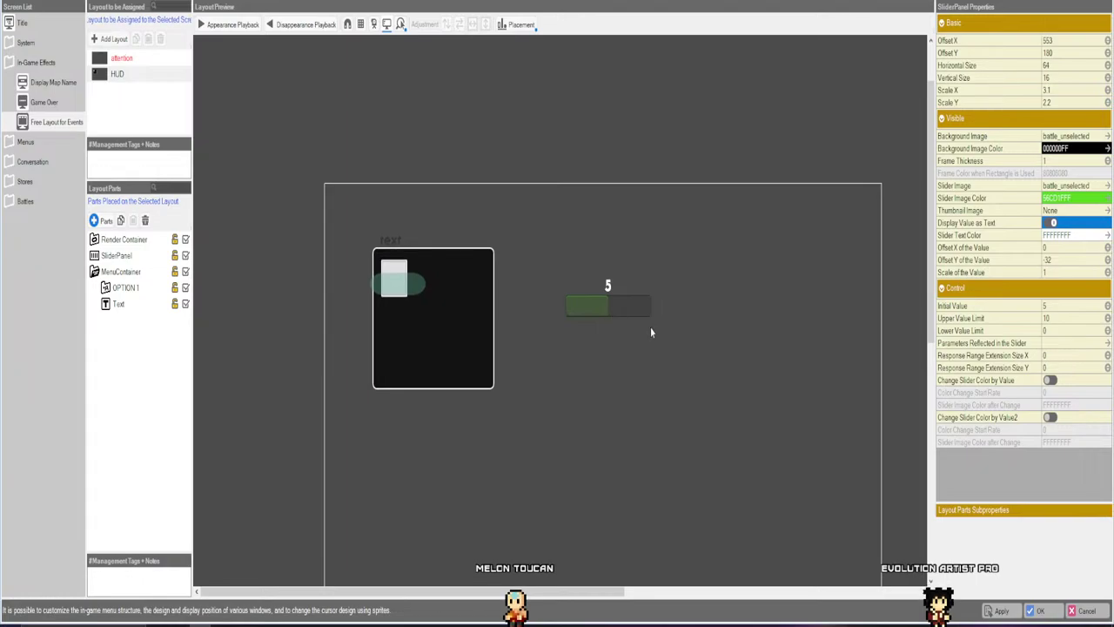
click(1058, 247)
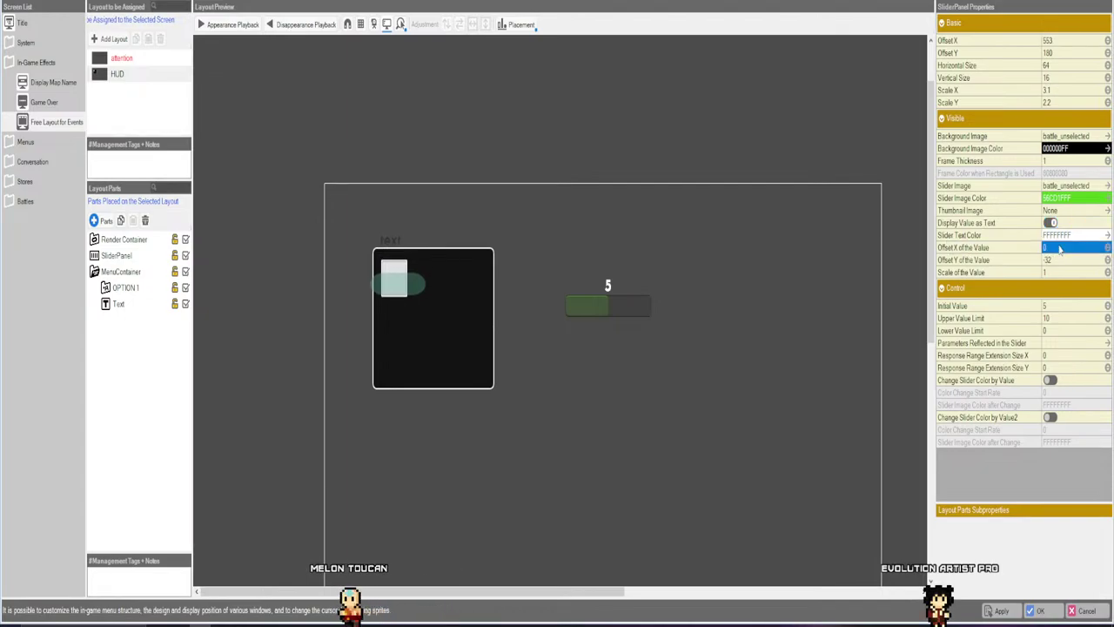
text(3)
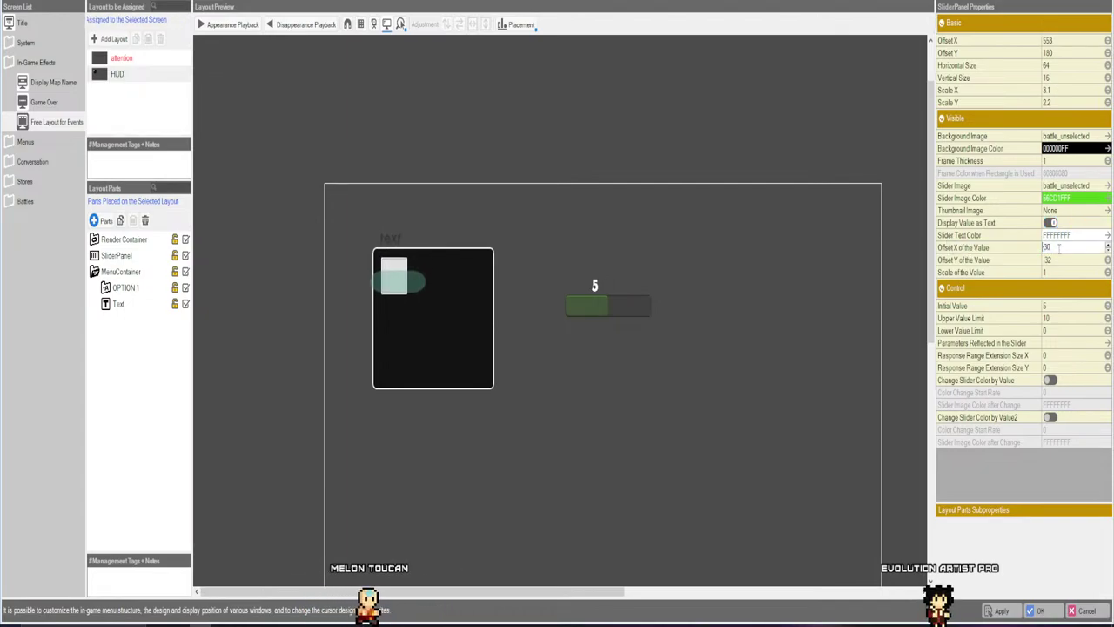
key(BackSpace)
key(BackSpace)
text(66)
click(1061, 259)
text(17)
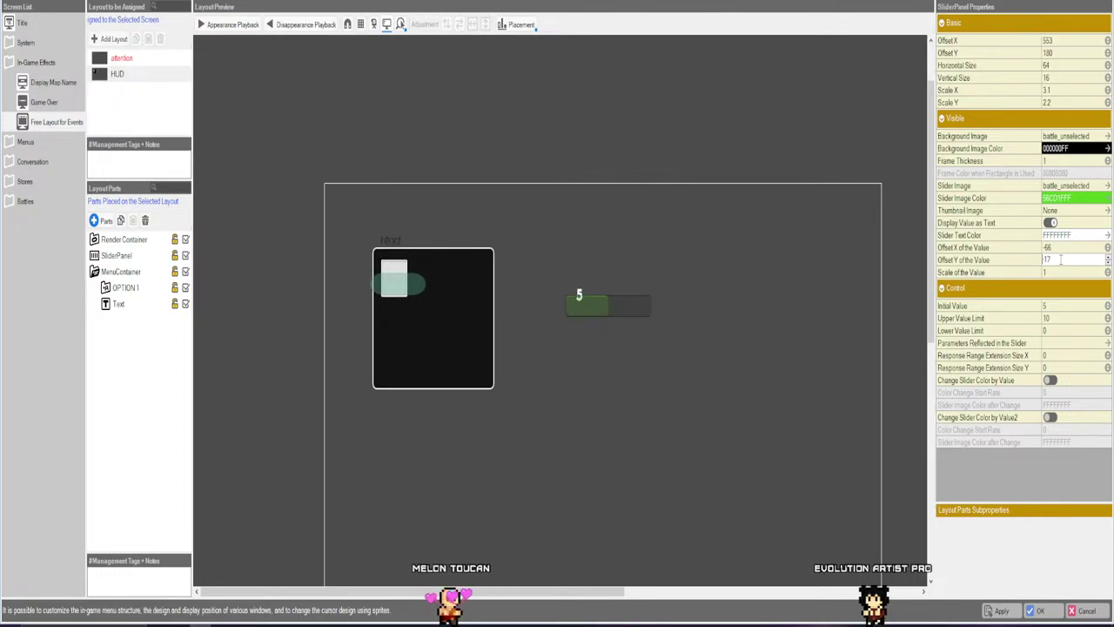
key(BackSpace)
key(BackSpace)
text(-2)
click(1060, 273)
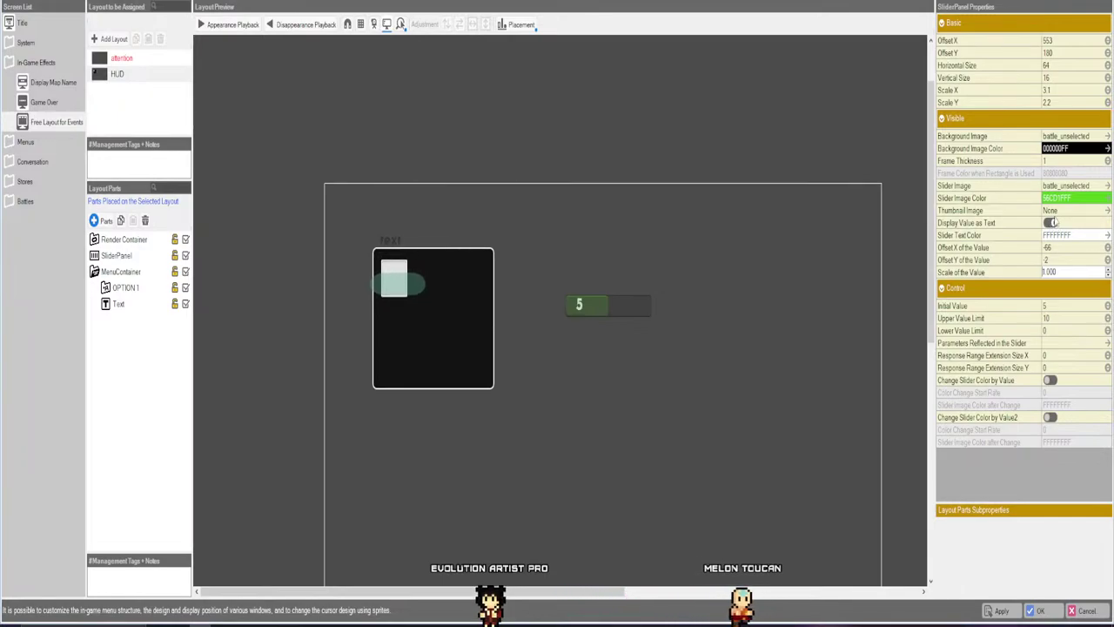
Set the slider panel's Initial Value to 0 and its Upper Value Limit to 100.
click(1053, 307)
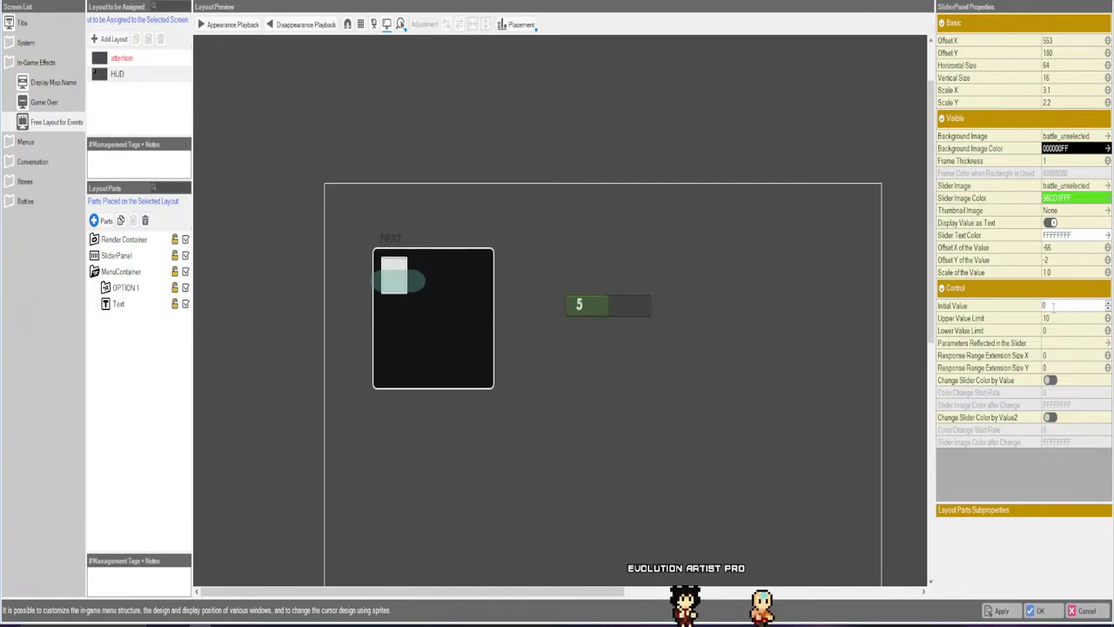
click(1052, 319)
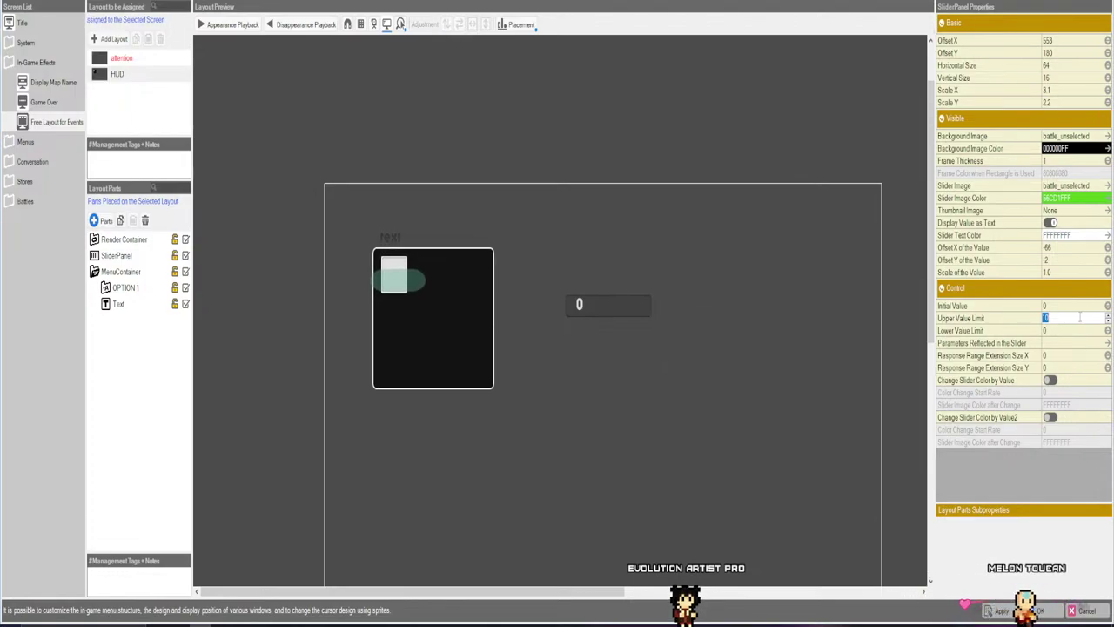
text(100)
key(Tab)
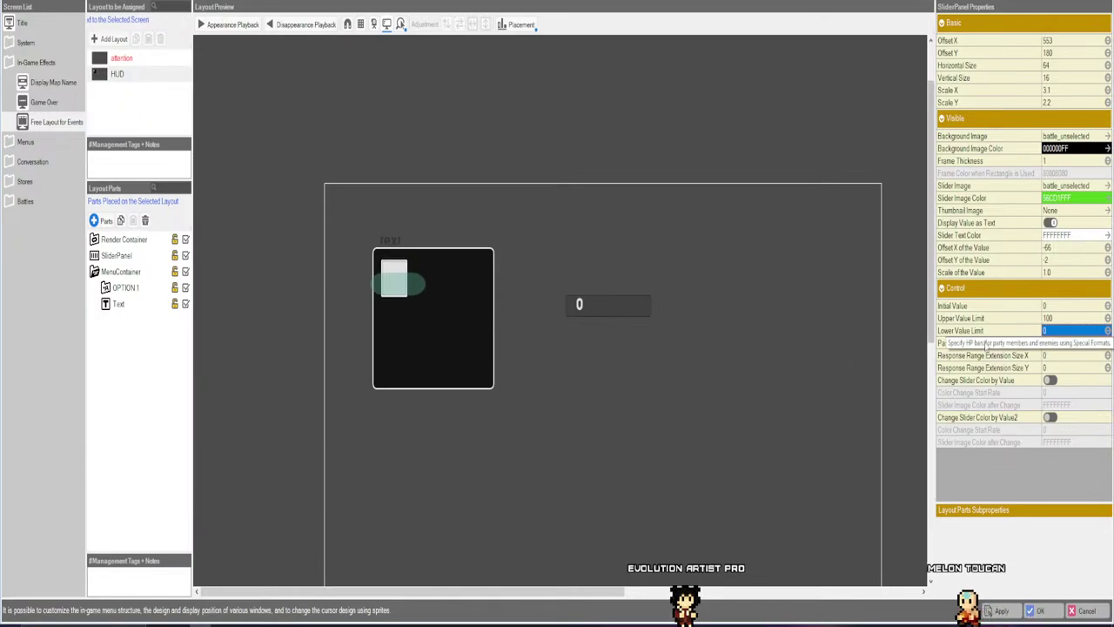
Link the slider to the party member's HP by choosing the partyhp special format as its reflected parameter.
click(1057, 343)
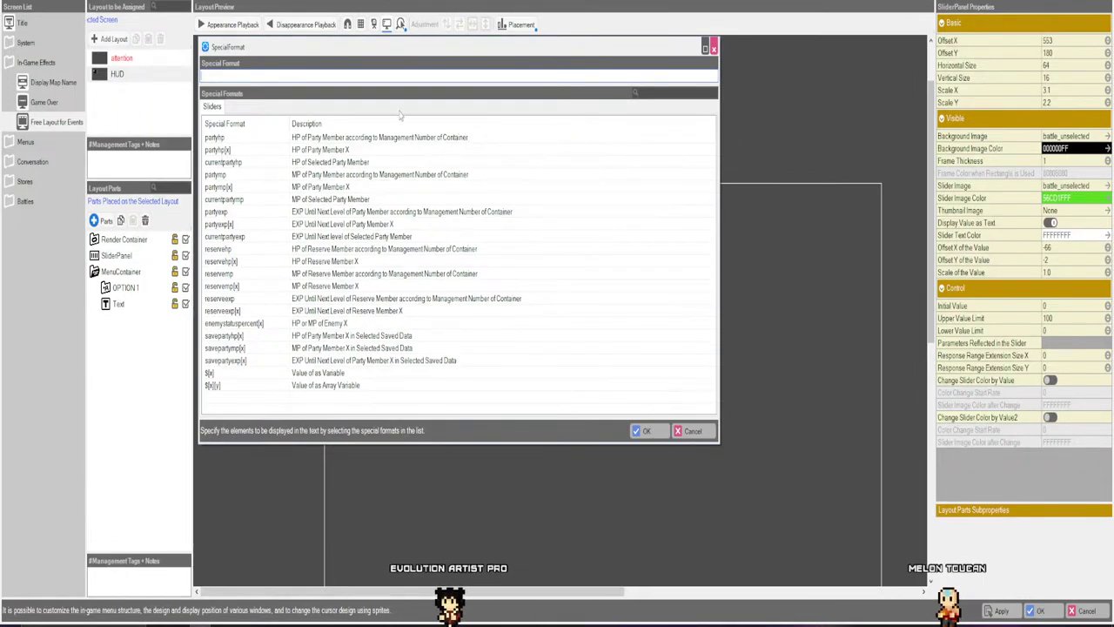
drag(373, 52, 501, 127)
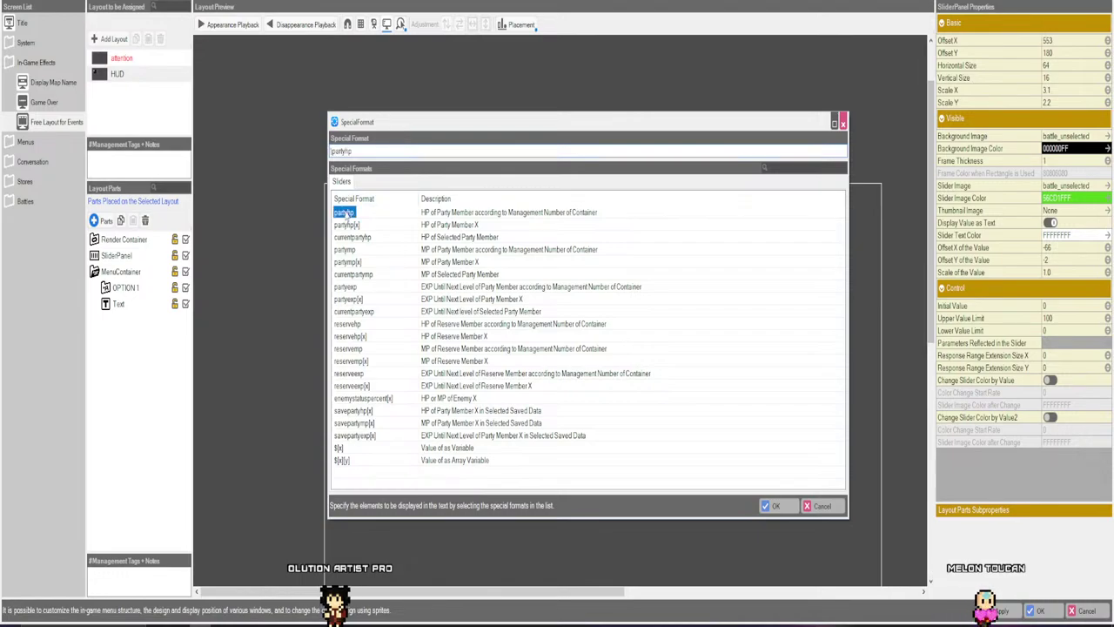
click(775, 506)
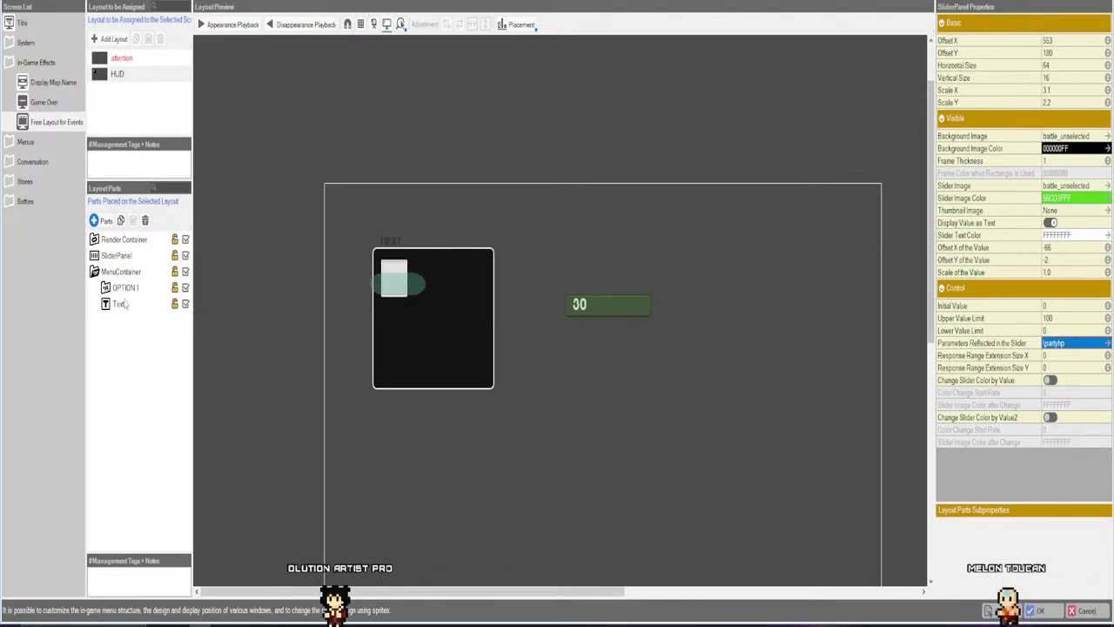
Nest the SliderPanel inside the Render Container in the layout parts hierarchy.
click(111, 256)
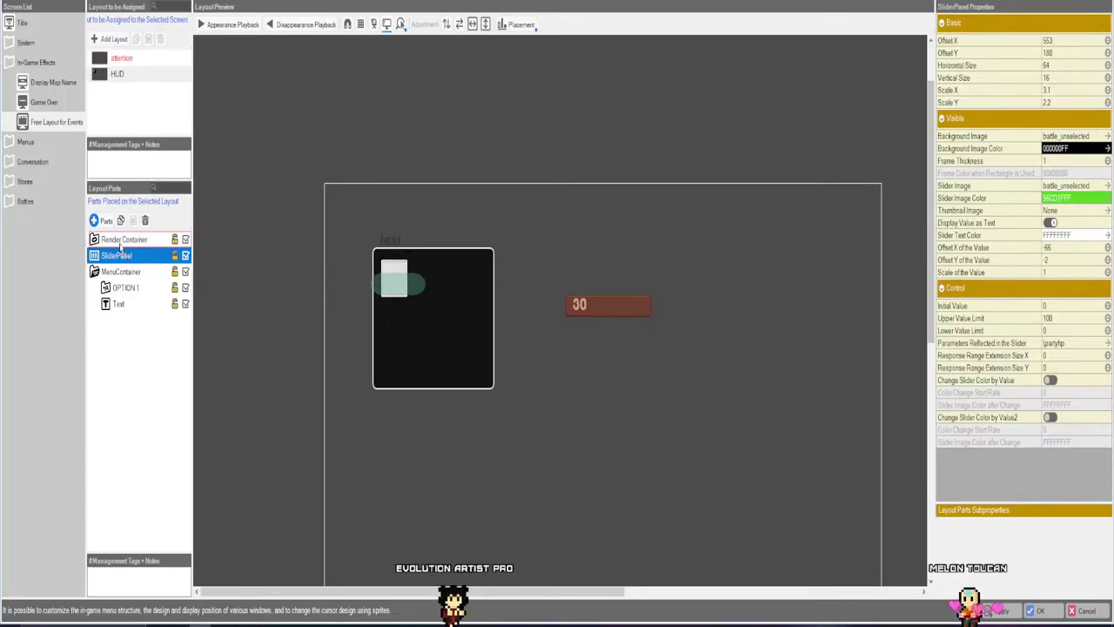
drag(116, 259, 121, 248)
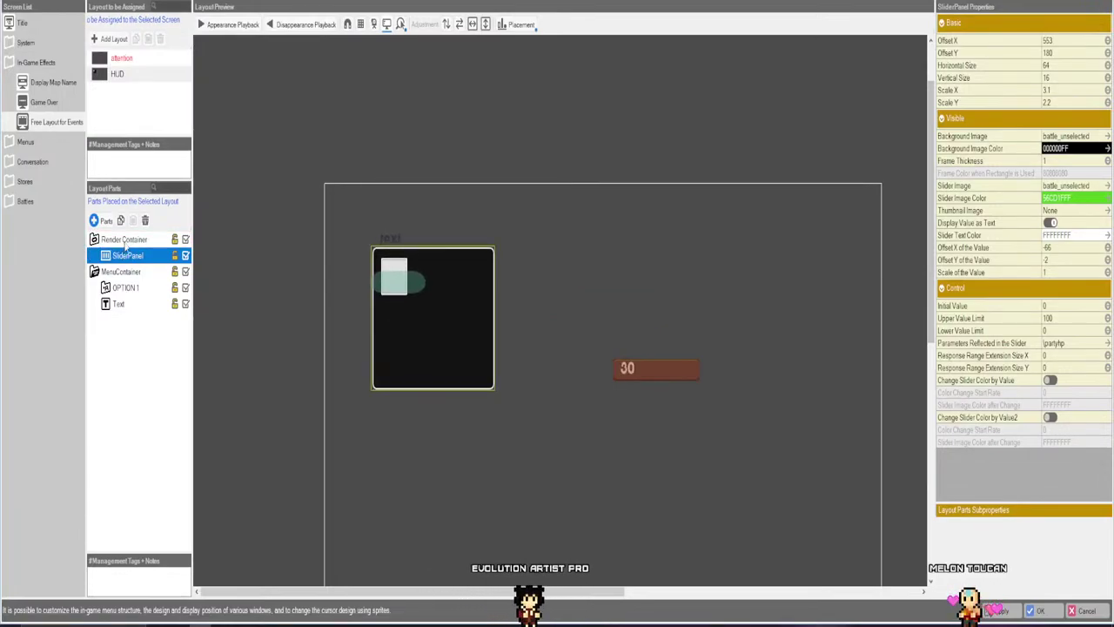
click(125, 241)
click(126, 256)
Examine the Render Container's Container Management Number against the nested slider's reflected parameter and the MenuContainer's properties.
click(131, 246)
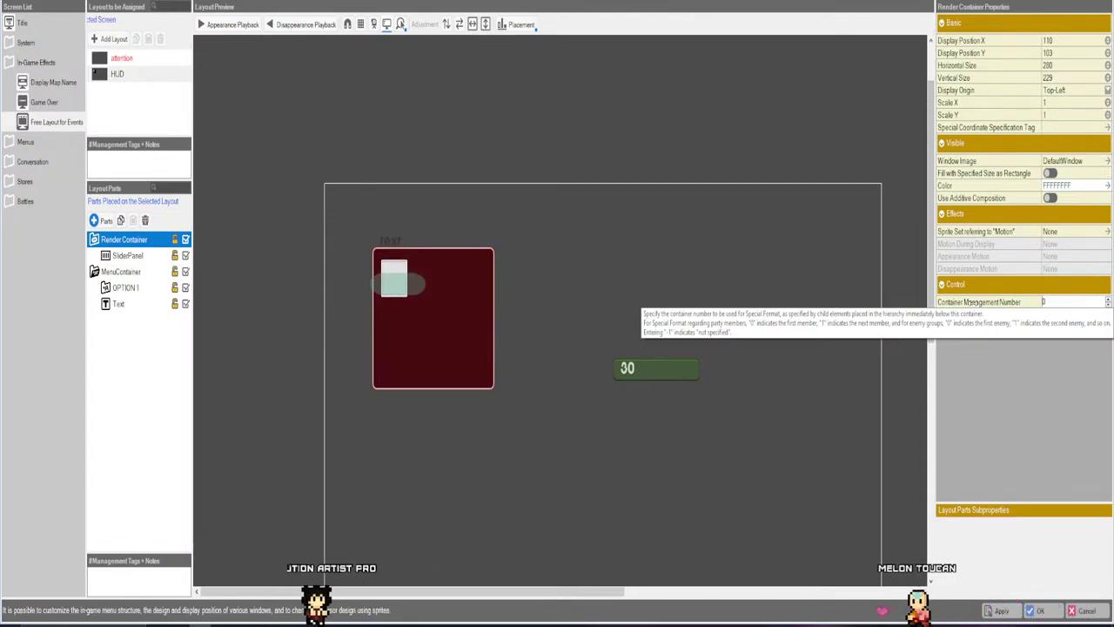
click(916, 405)
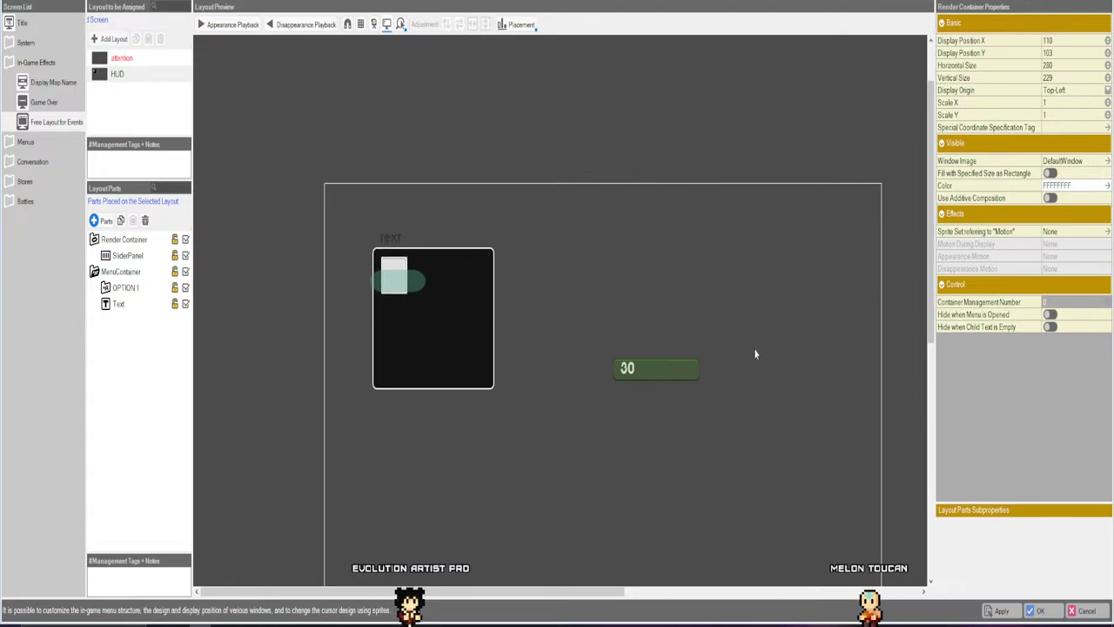
click(164, 254)
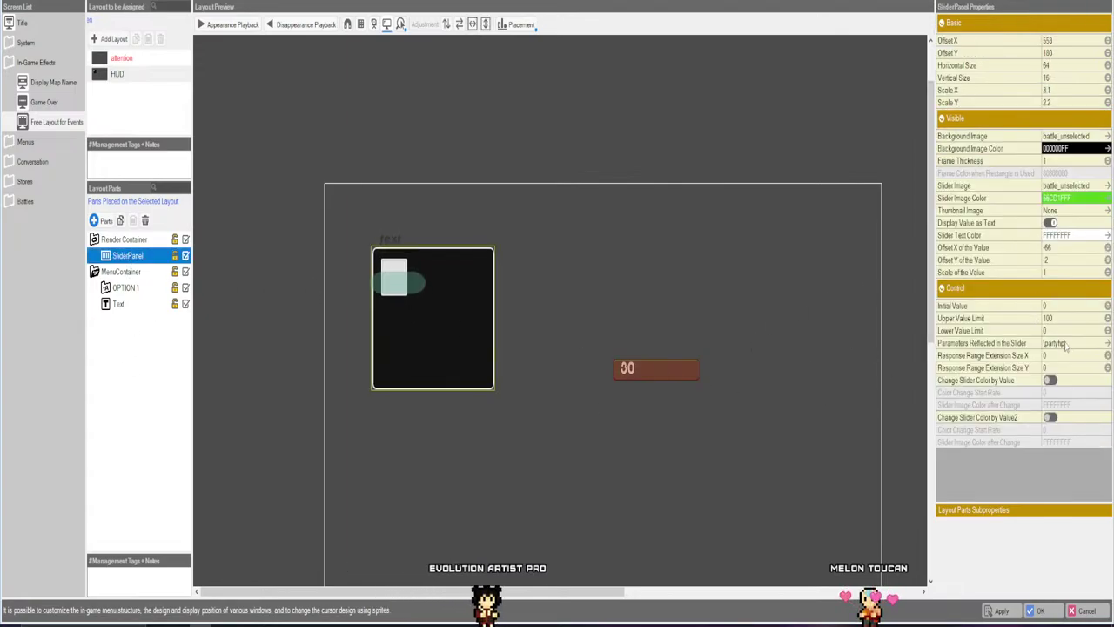
click(144, 240)
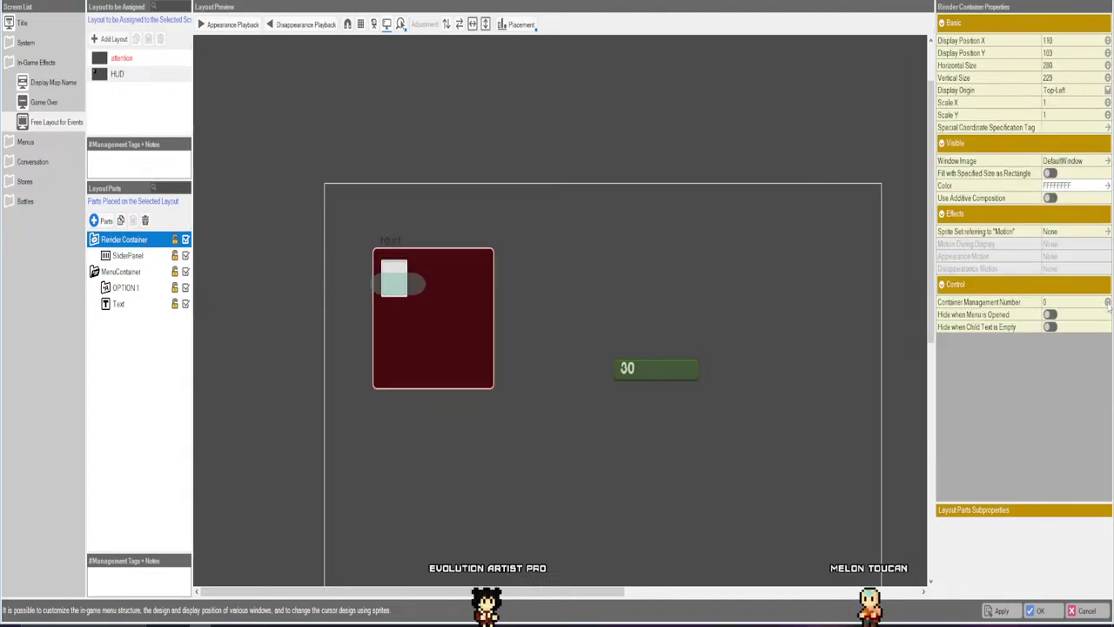
click(808, 446)
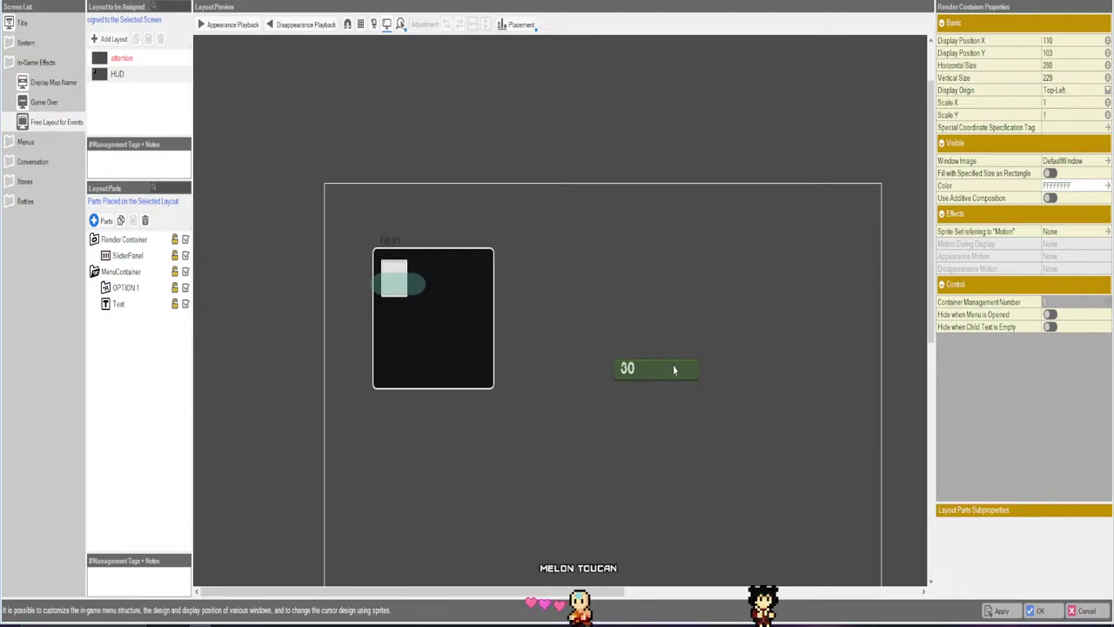
click(123, 273)
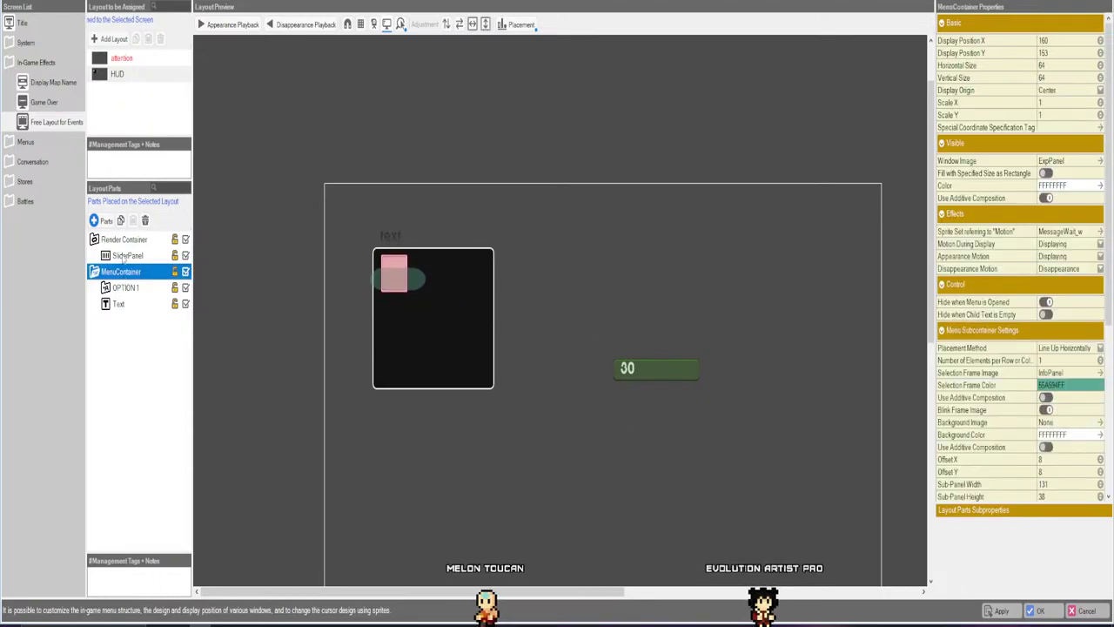
click(125, 256)
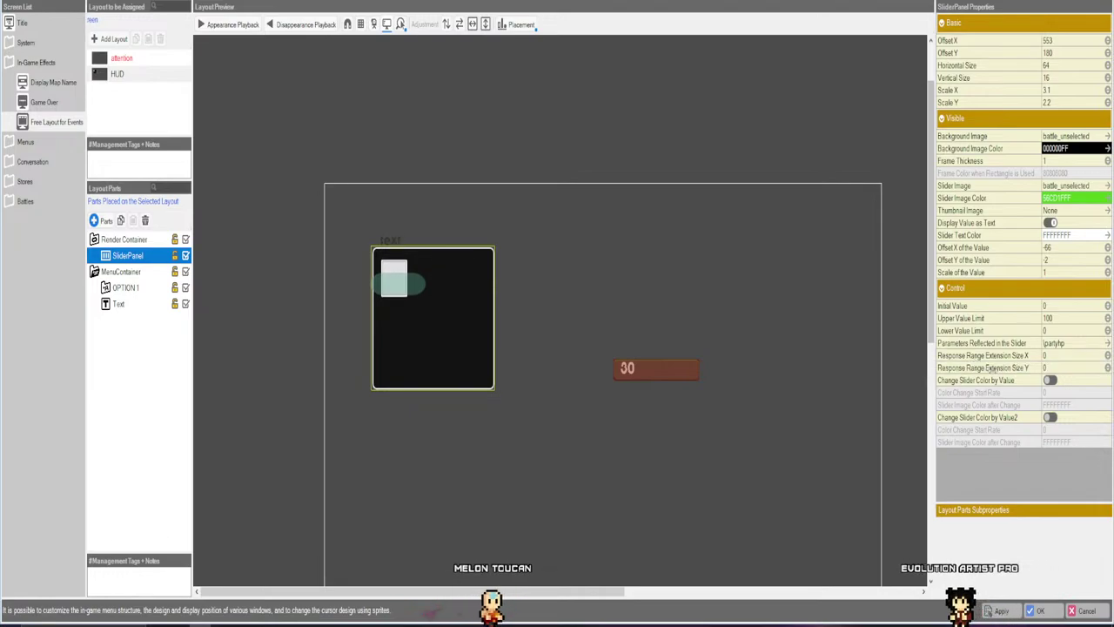
Enable Change Slider Color by Value for the slider panel with a start rate of 50 and yellow D1DB44FF.
click(1051, 380)
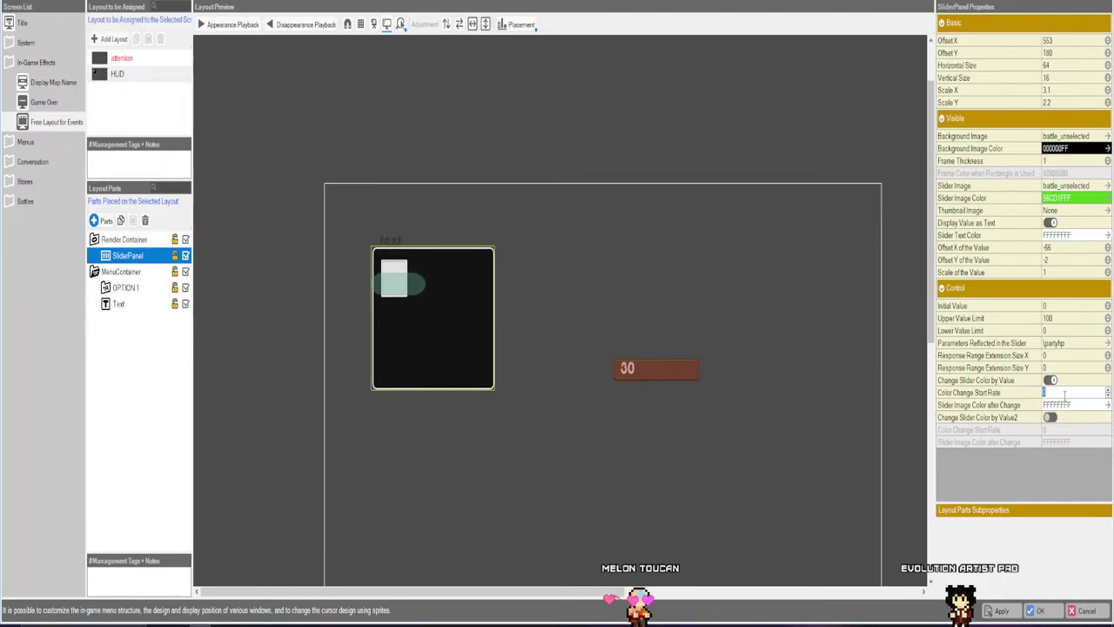
click(1064, 405)
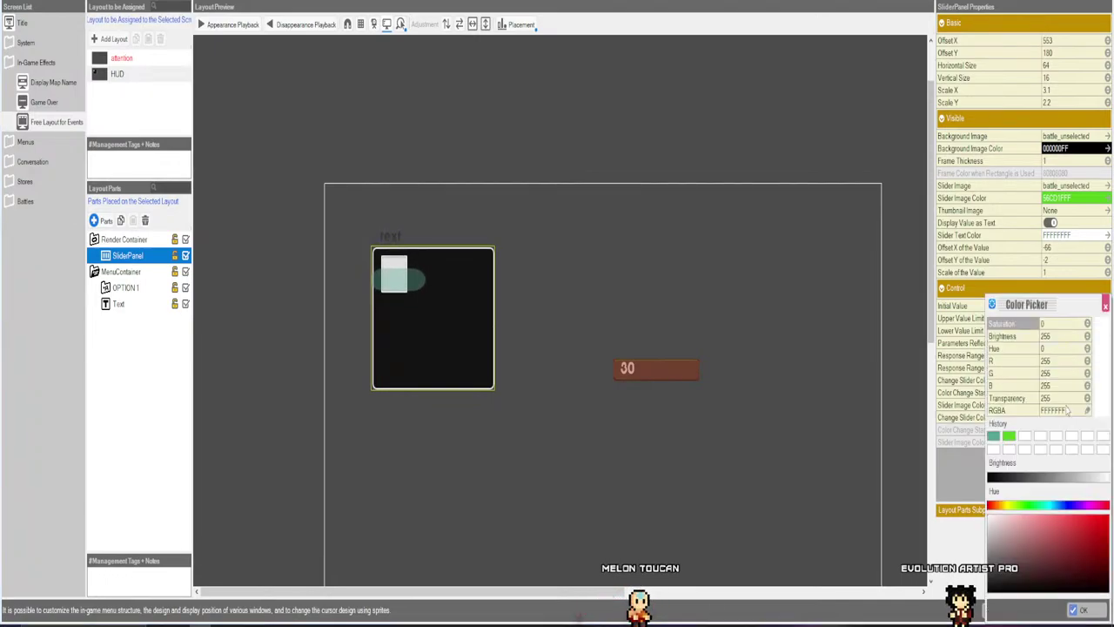
mouse_move(1045, 510)
mouse_down()
mouse_move(1008, 516)
mouse_move(1045, 561)
mouse_move(1073, 530)
mouse_up()
click(1080, 609)
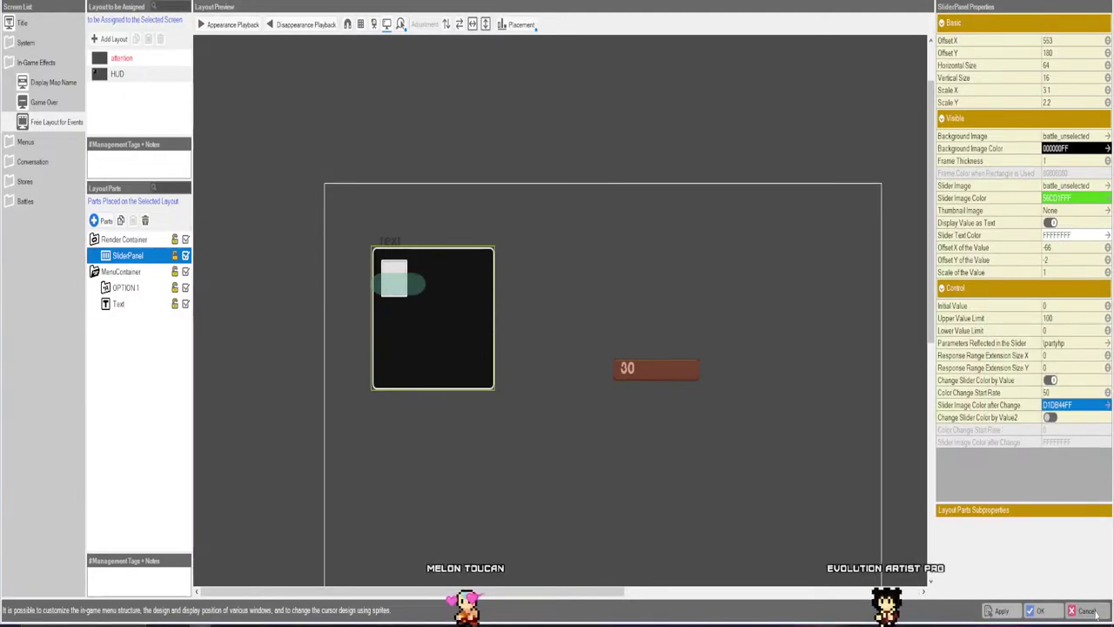
click(806, 503)
Enable Change Slider Color by Value2 with start rate 10 and red CD0C39FF, and move the slider to about offset 387, -8.
click(1051, 417)
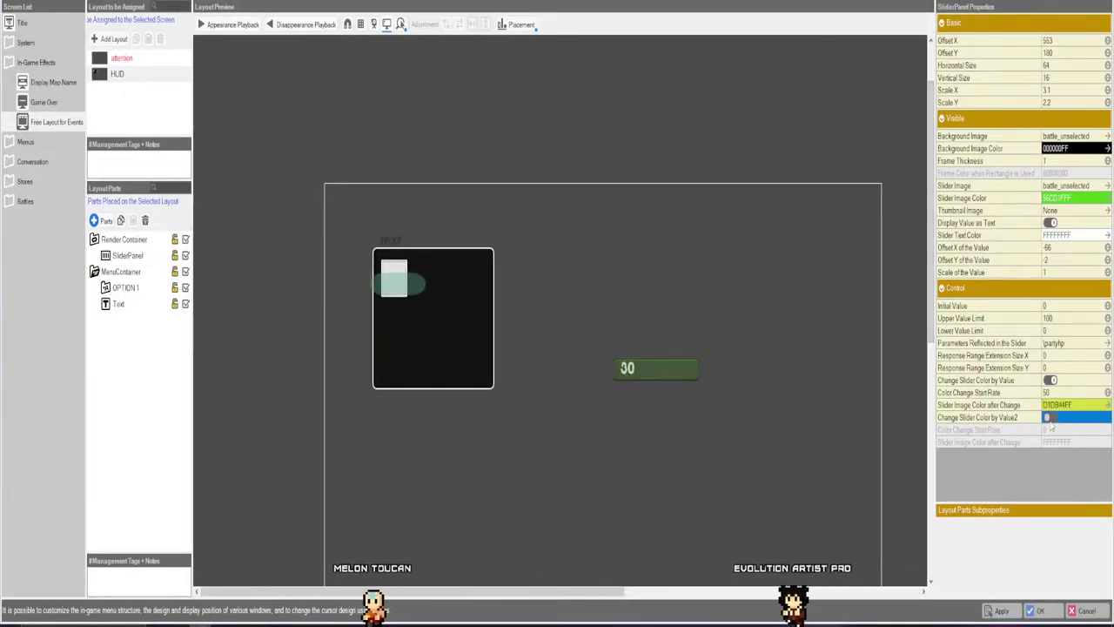
click(1057, 429)
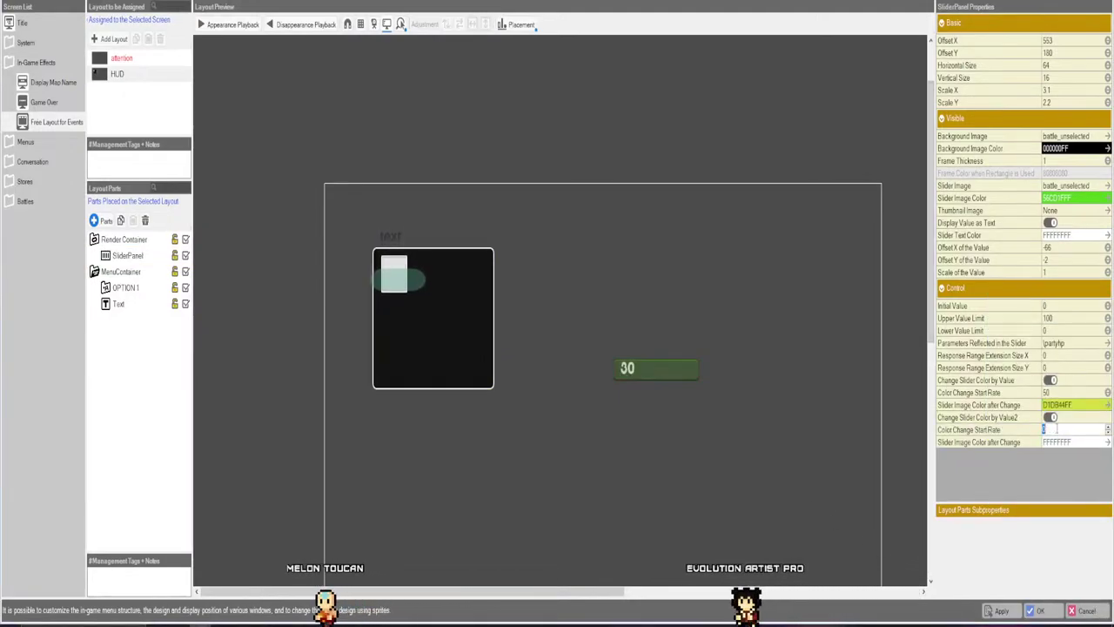
click(1054, 446)
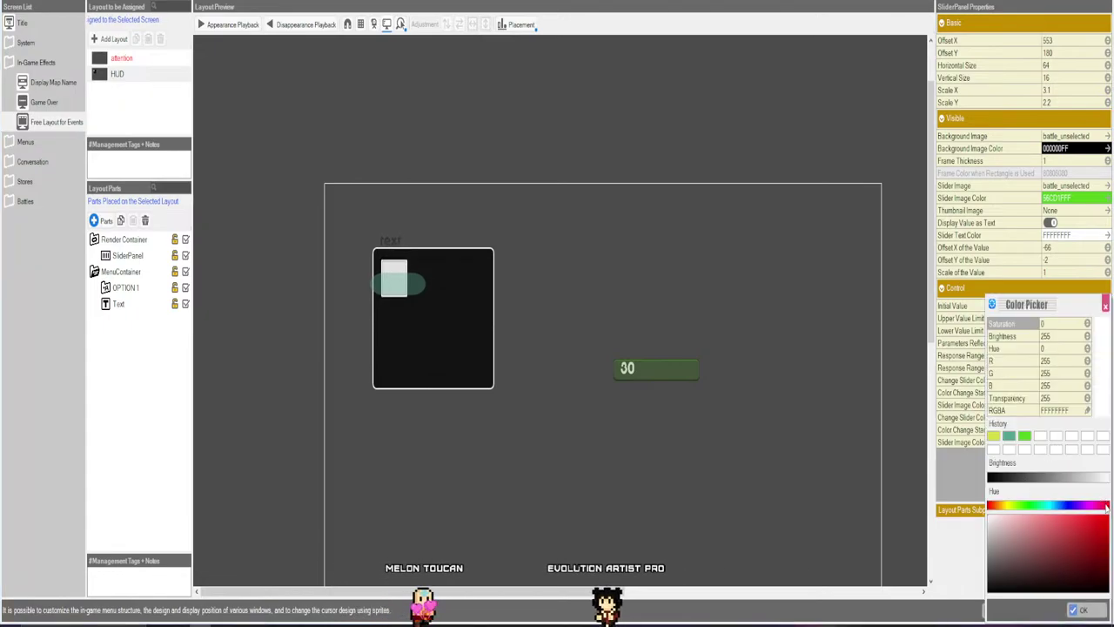
click(1104, 534)
click(1079, 609)
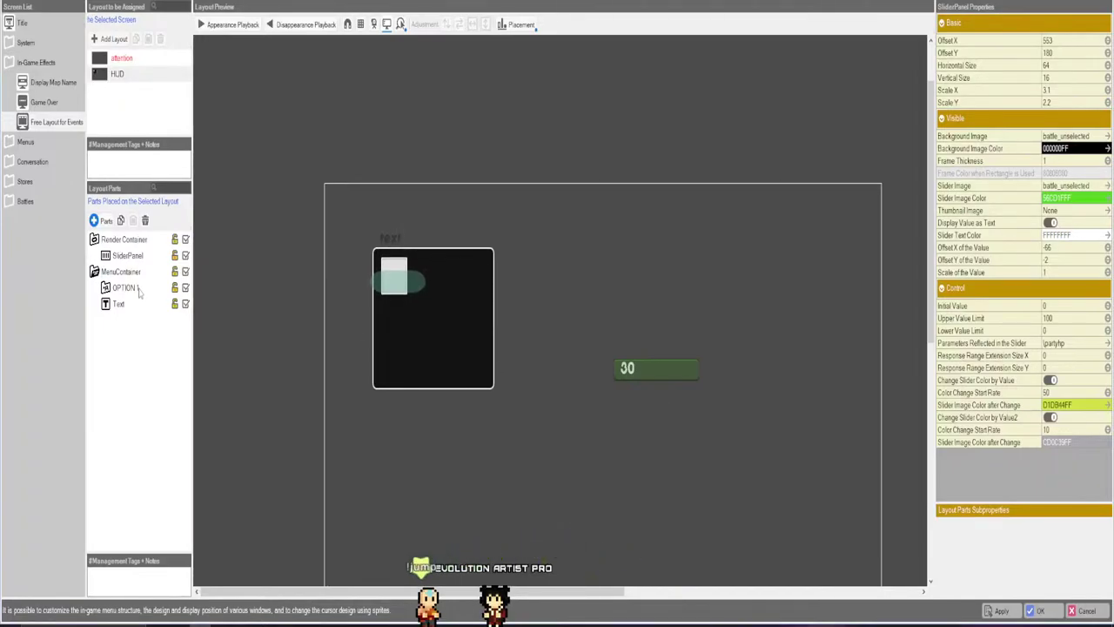
drag(673, 378, 602, 261)
Add a Panel for Spin Operation to the Render Container below the SliderPanel.
click(102, 221)
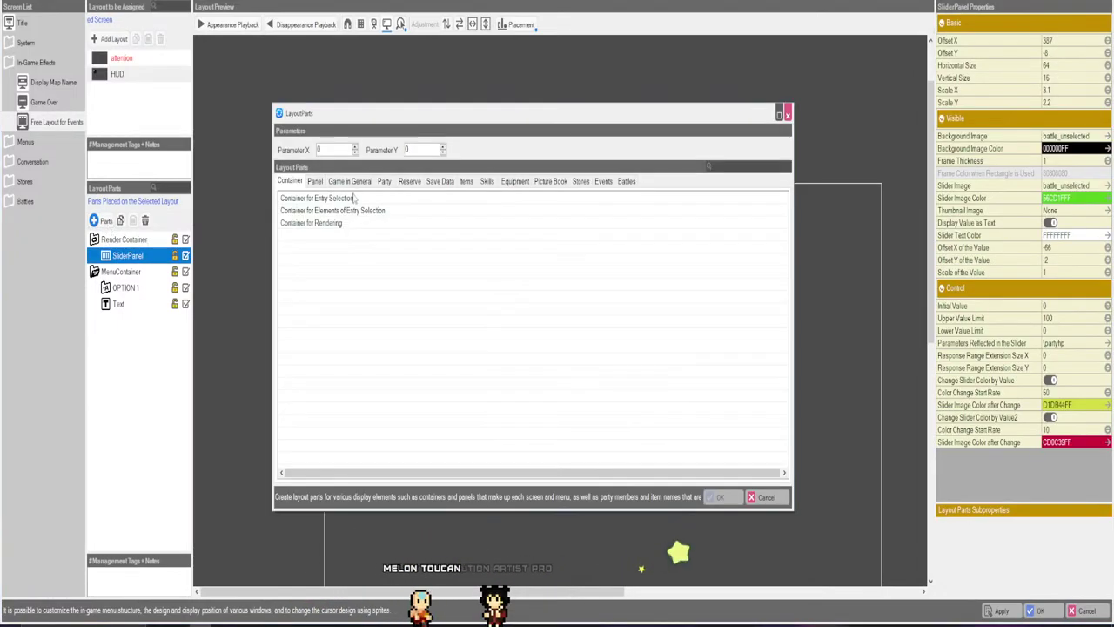
click(315, 181)
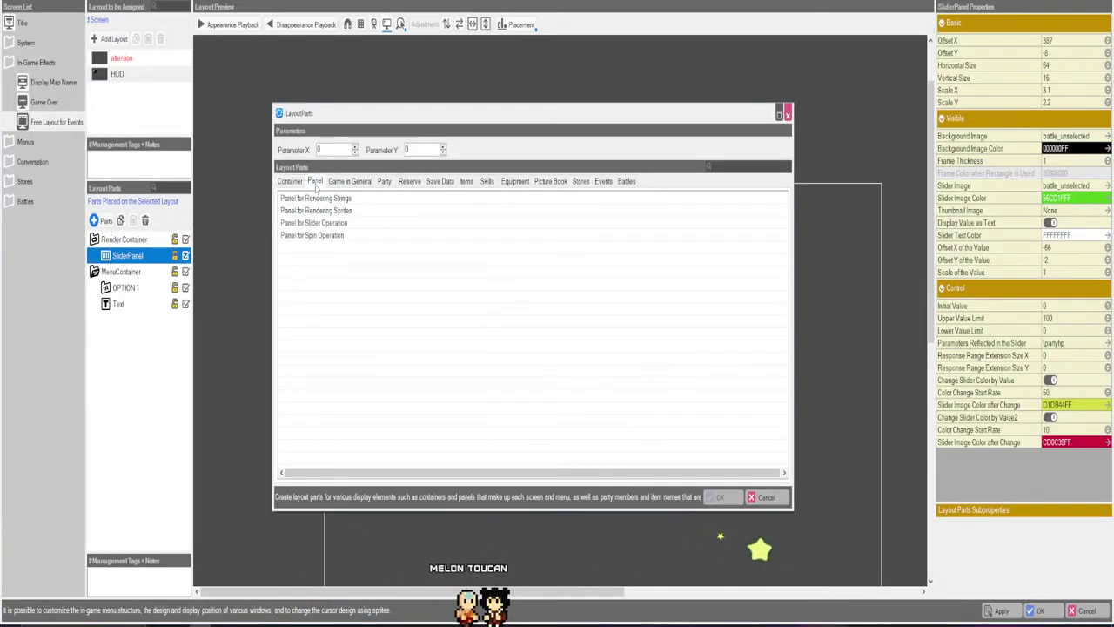
click(312, 235)
click(724, 501)
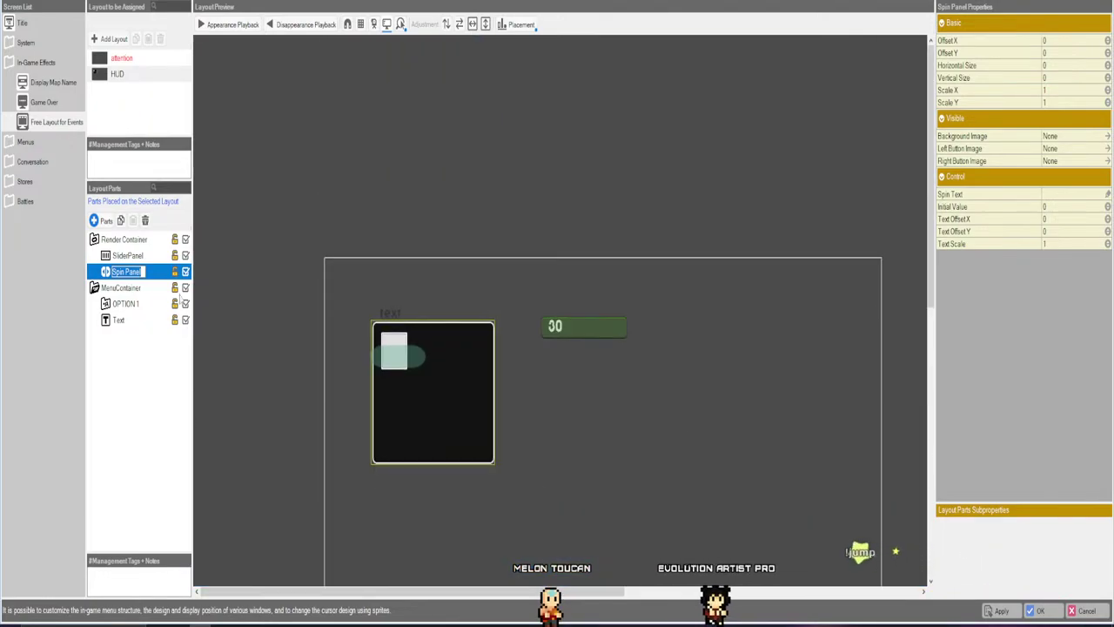
Shift the slider bar slightly to the right in the layout preview, farther from the black container window.
scroll(394, 431, down, 5)
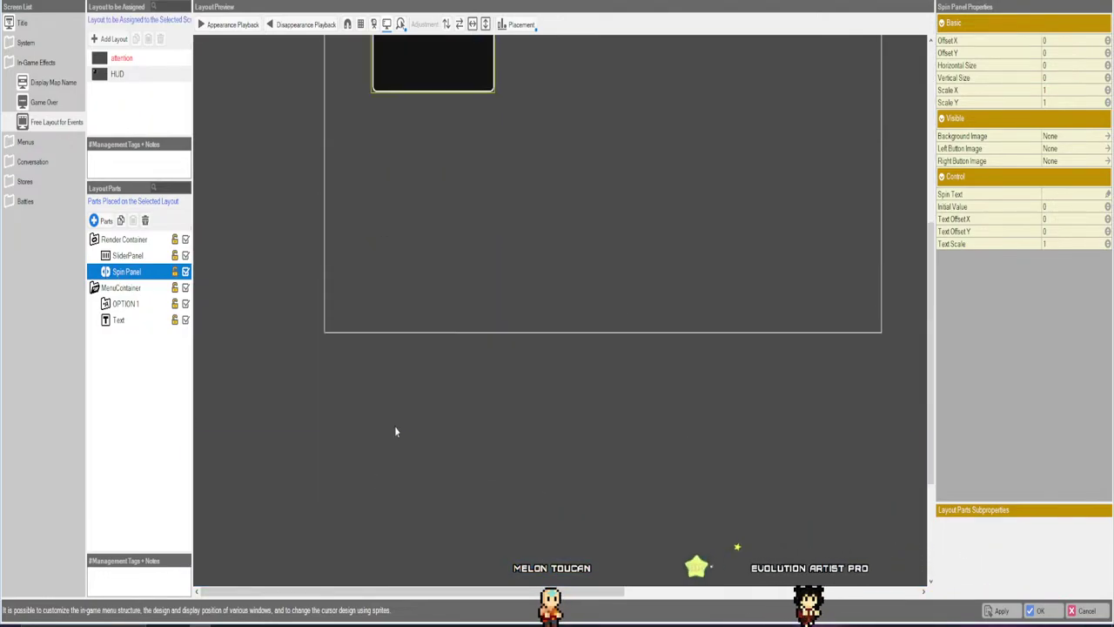
scroll(395, 431, right, 3)
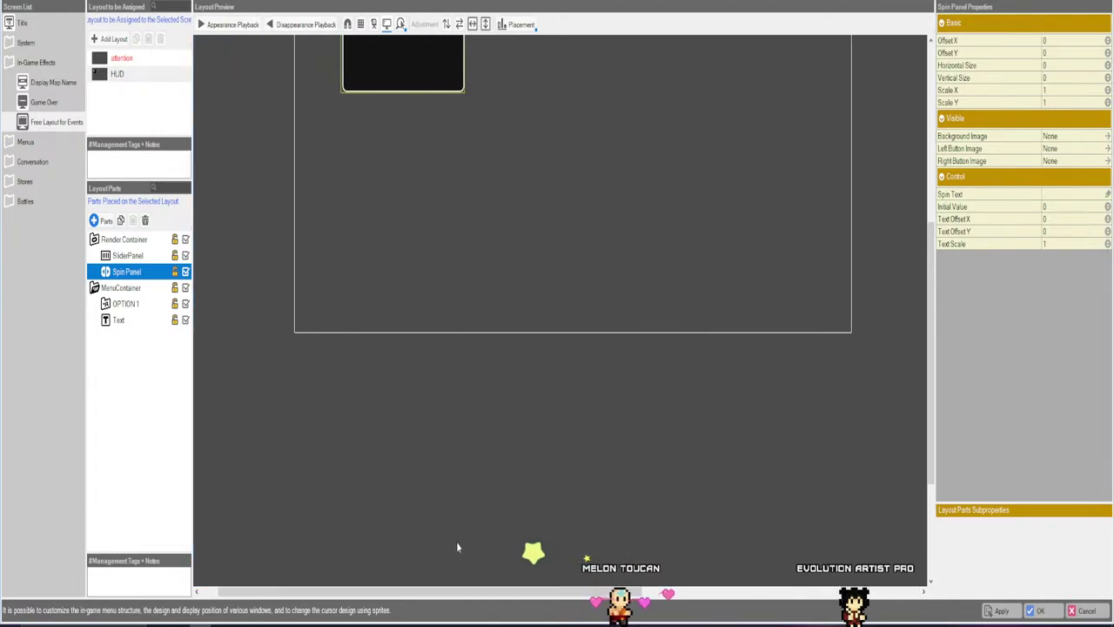
scroll(457, 547, up, 5)
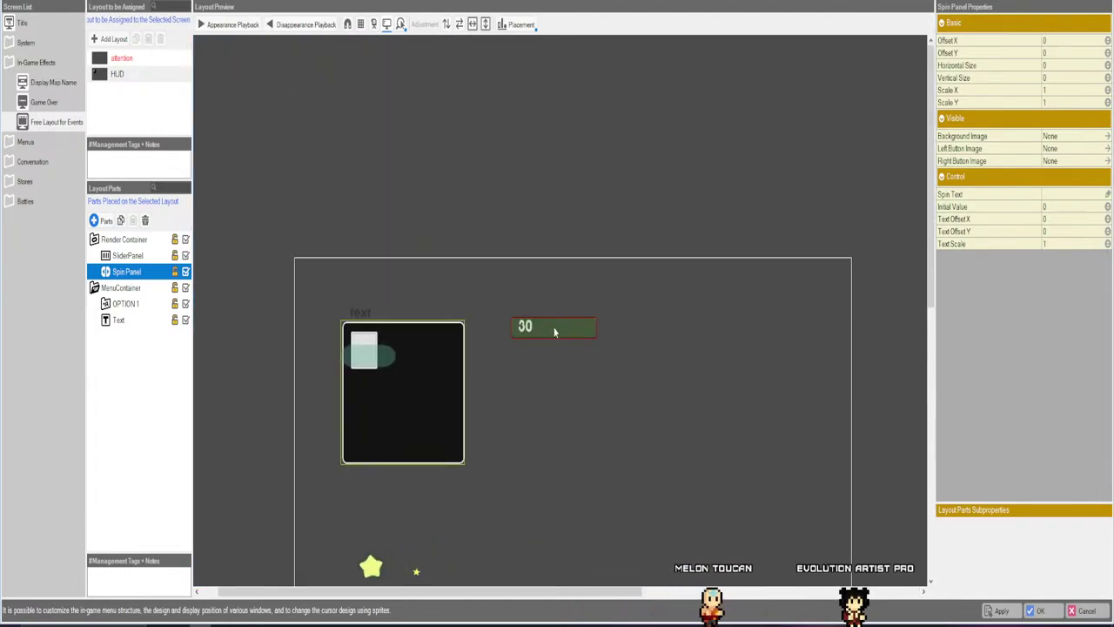
drag(554, 332, 580, 332)
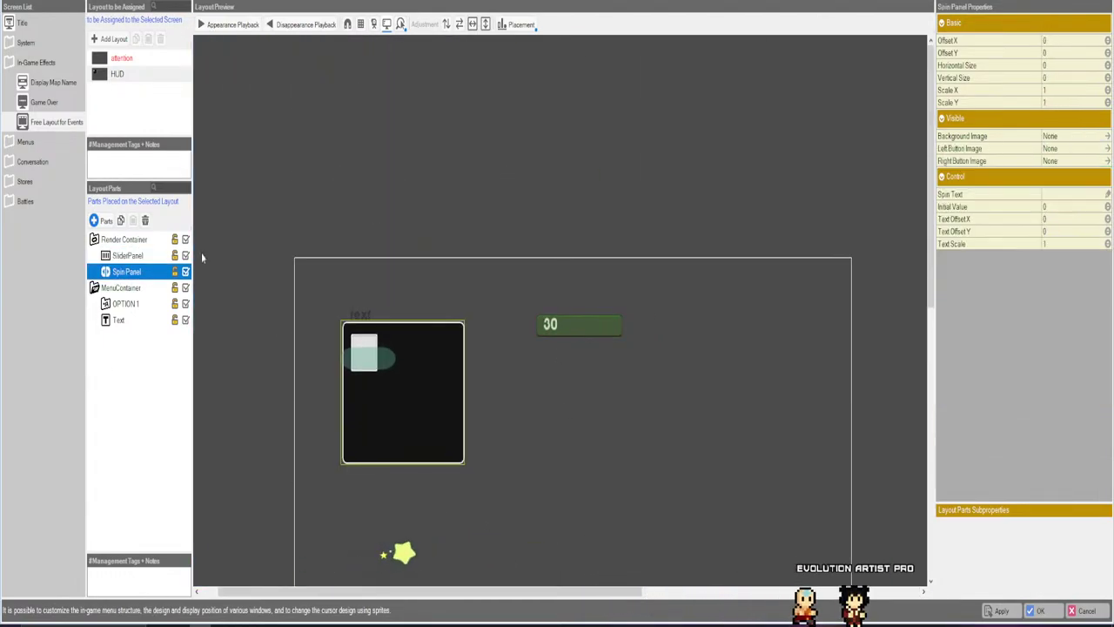
Set the spin panel's Spin Text to "Spin".
click(1060, 197)
text(Spin)
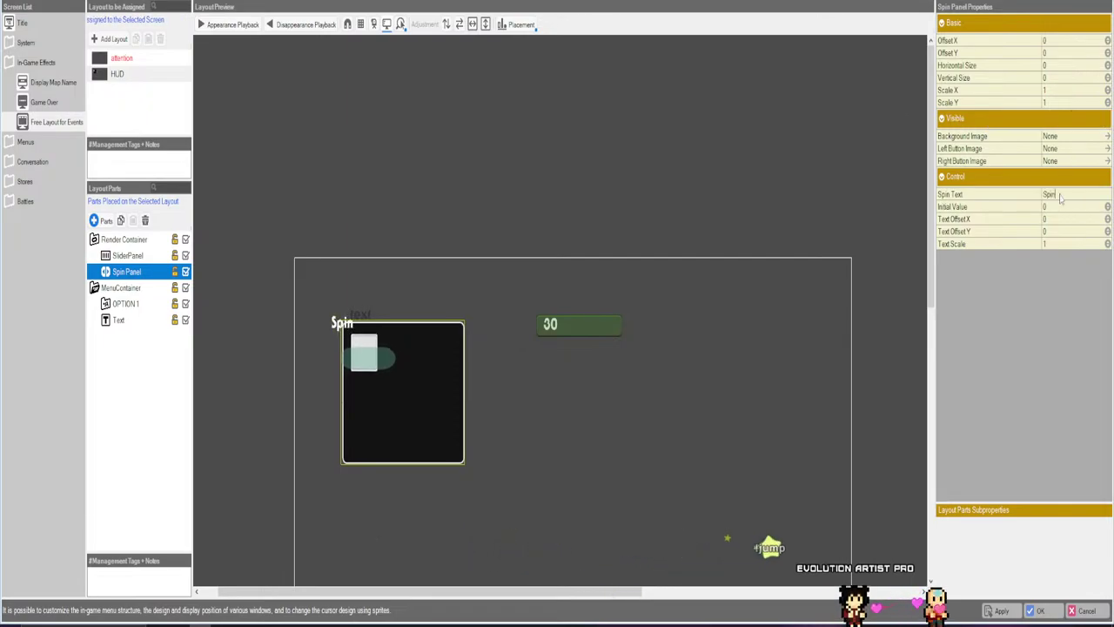
key(Return)
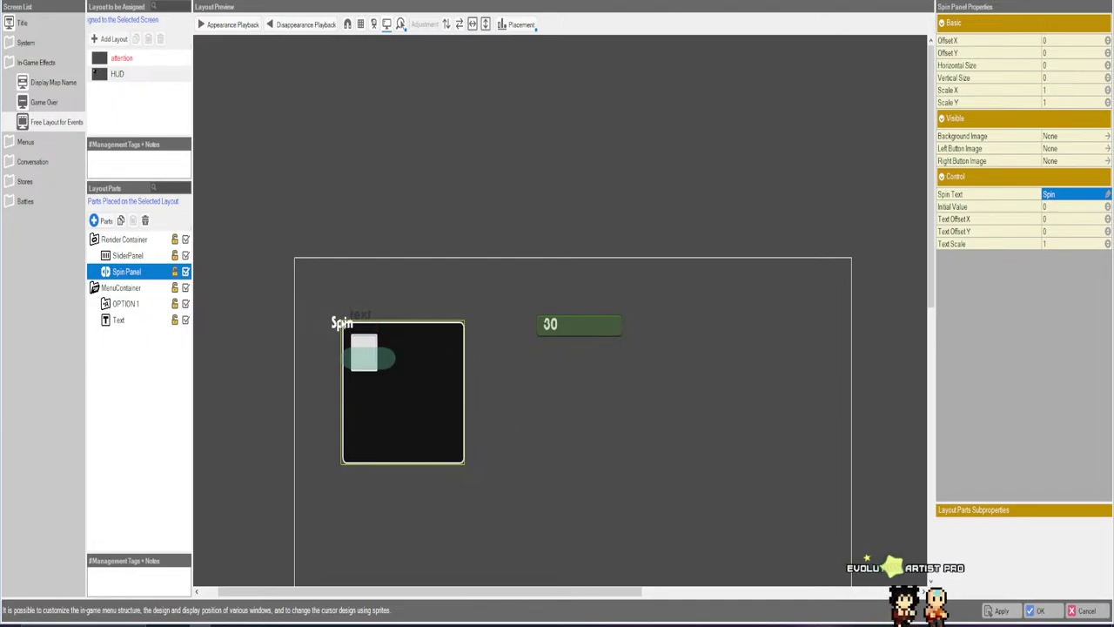
click(322, 318)
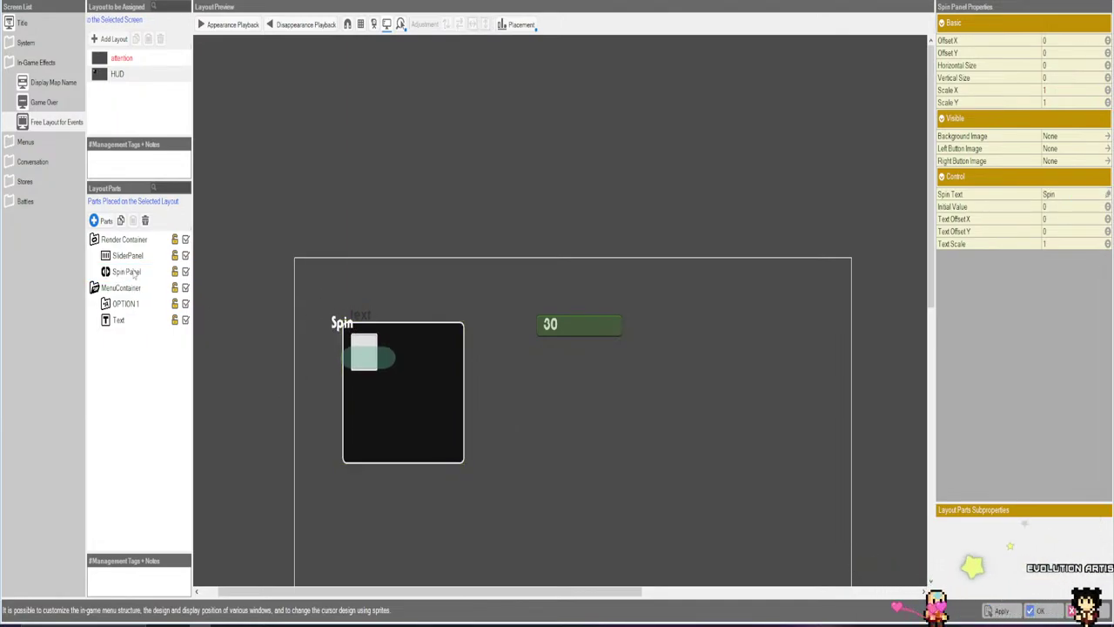
Try to change the Initial Value of the spin panel in the Render Container.
click(131, 272)
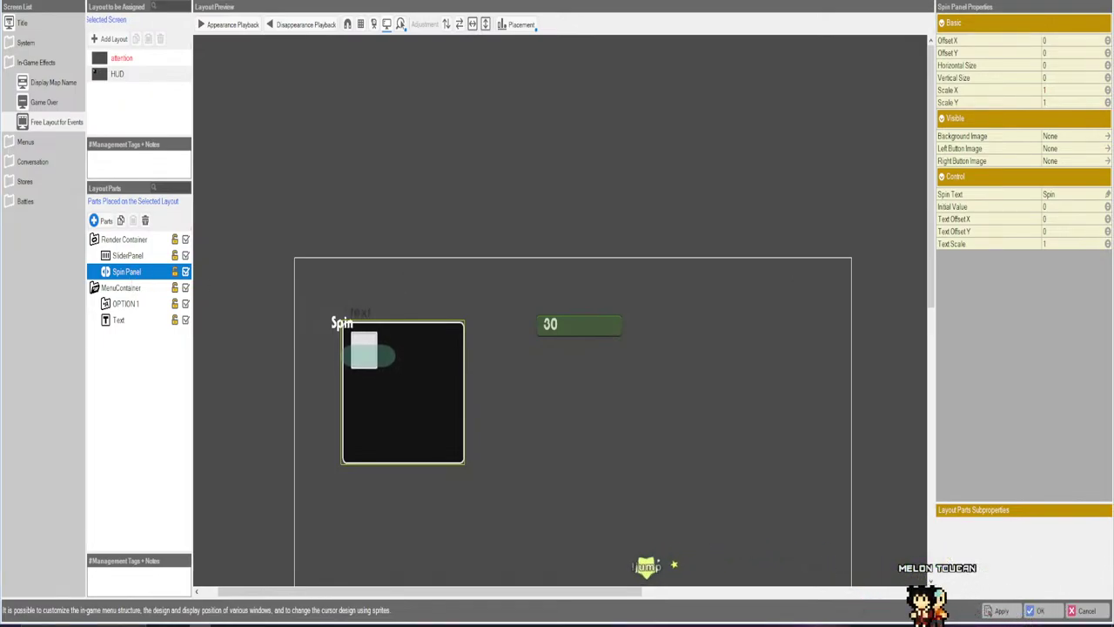
double_click(1060, 206)
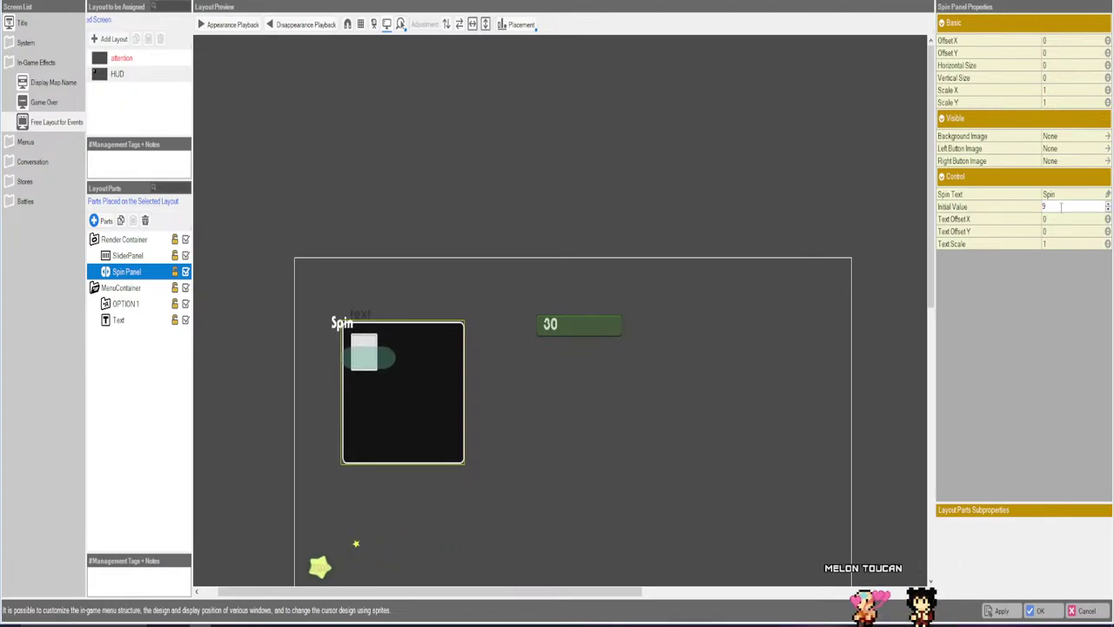
text(9)
key(BackSpace)
text(6)
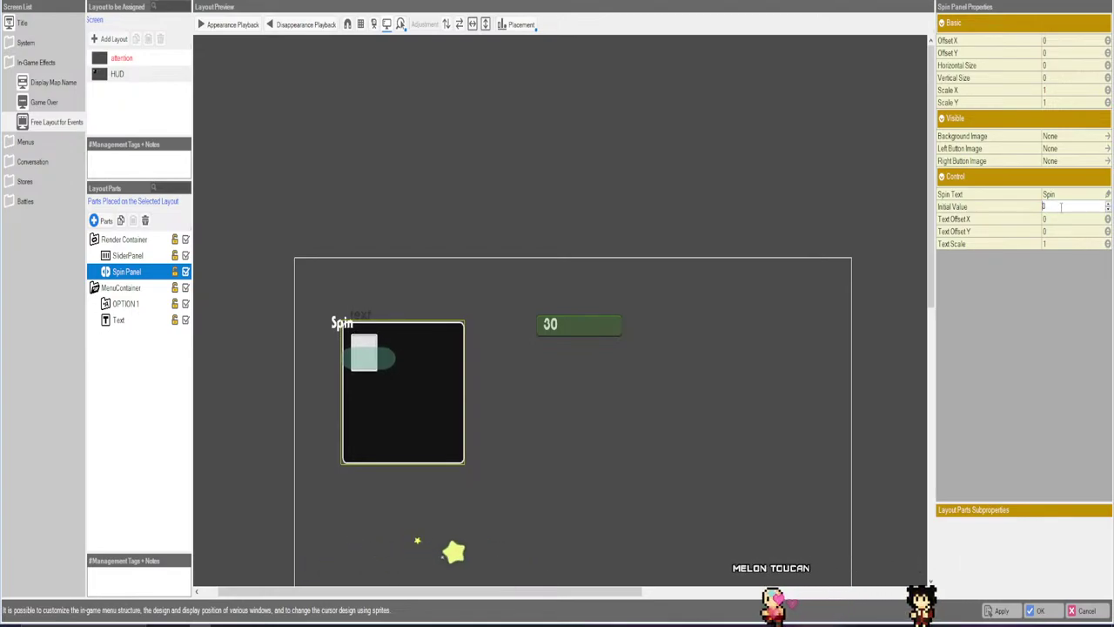
Shift the spin panel's text past the black container window by setting its Text Offset X to 309.
double_click(1058, 218)
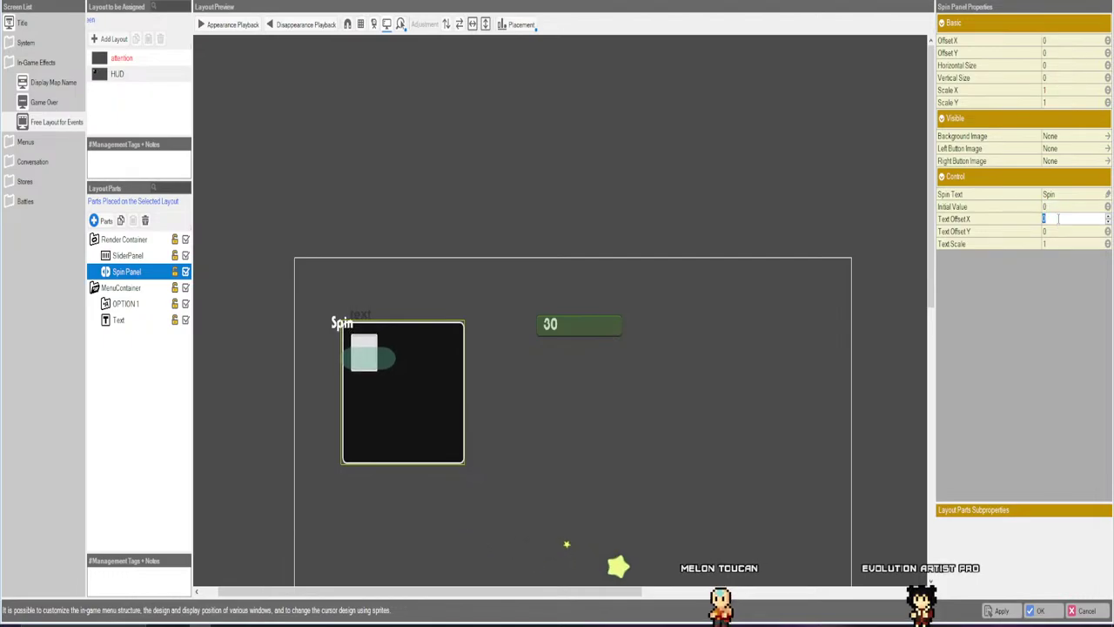
scroll(1058, 219, up, 20)
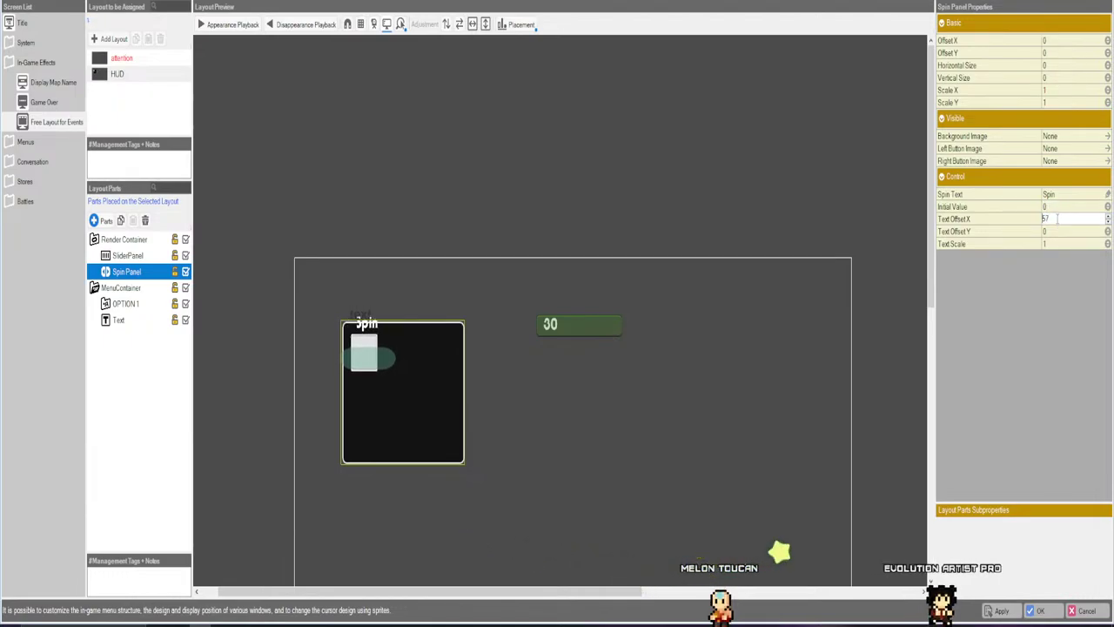
scroll(1058, 219, up, 20)
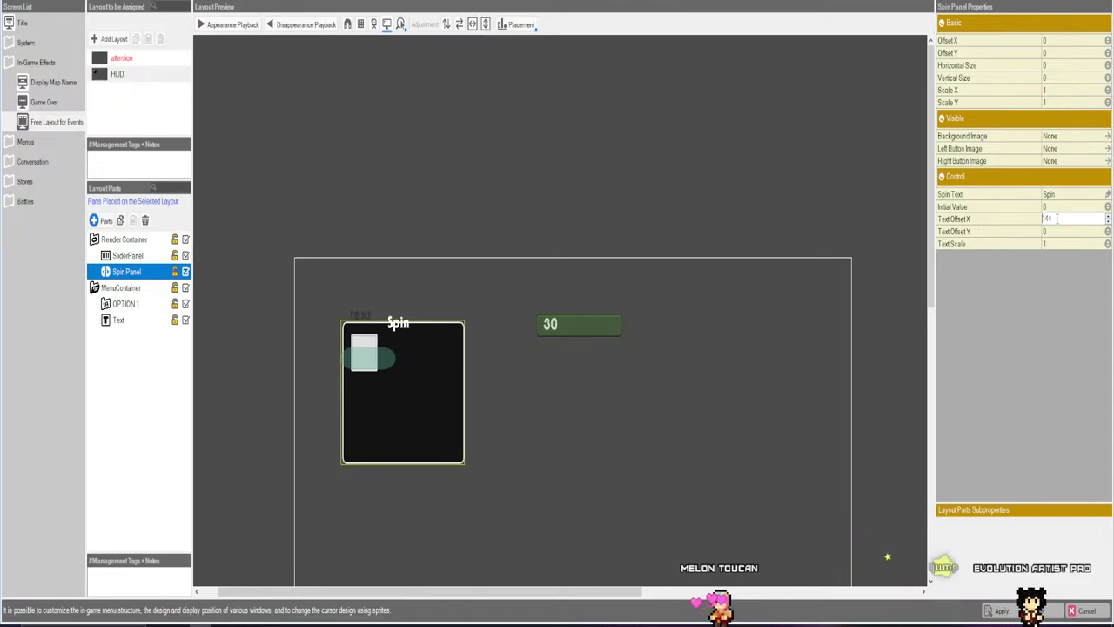
scroll(1058, 218, up, 20)
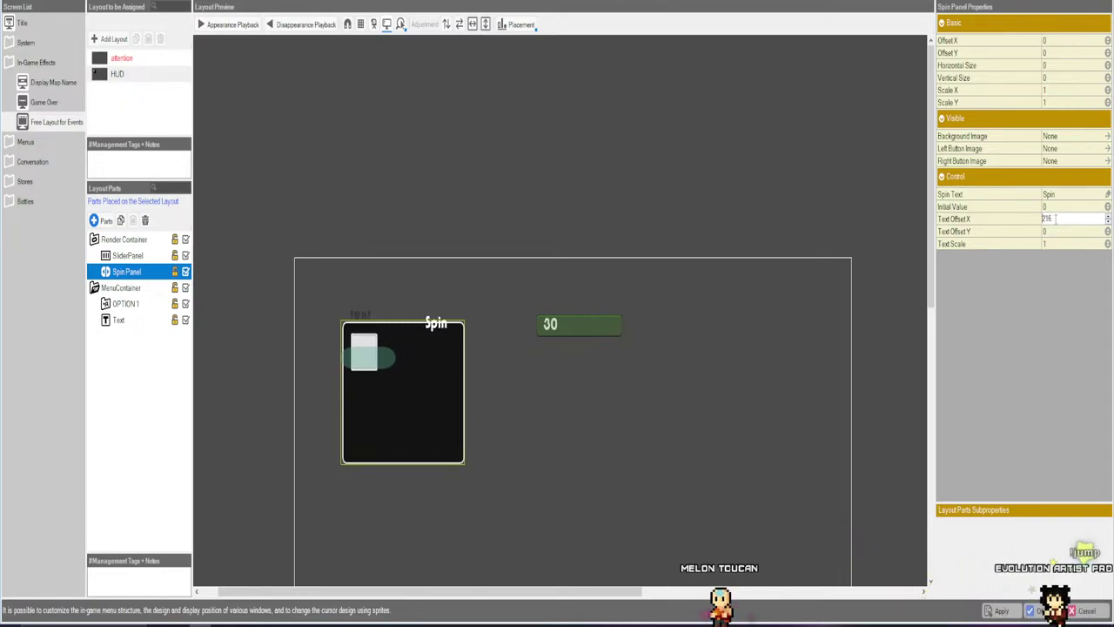
scroll(1055, 218, up, 15)
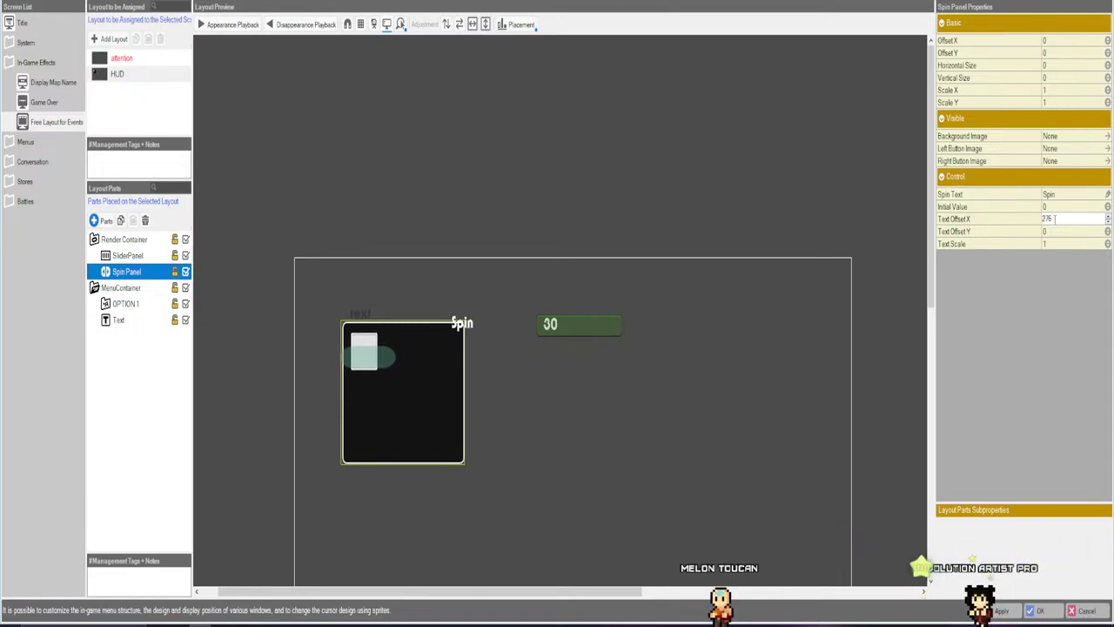
scroll(1054, 219, up, 9)
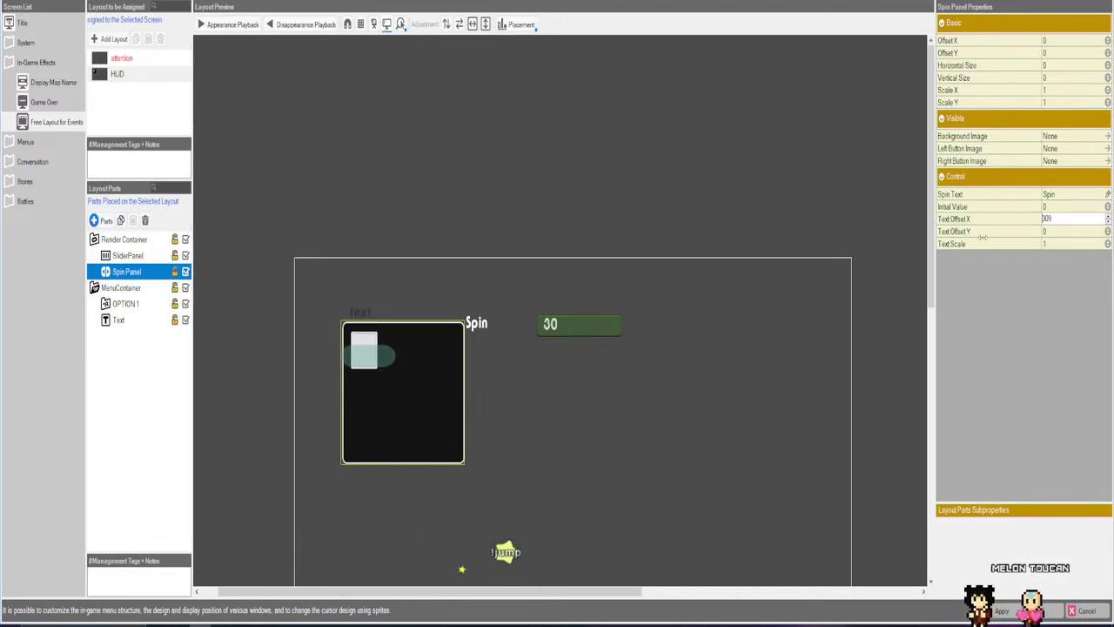
Open the asset picker for the spin panel's image and examine the Resource images under BasicSet's Layout Related Images, including window_shadow_12.
click(1067, 140)
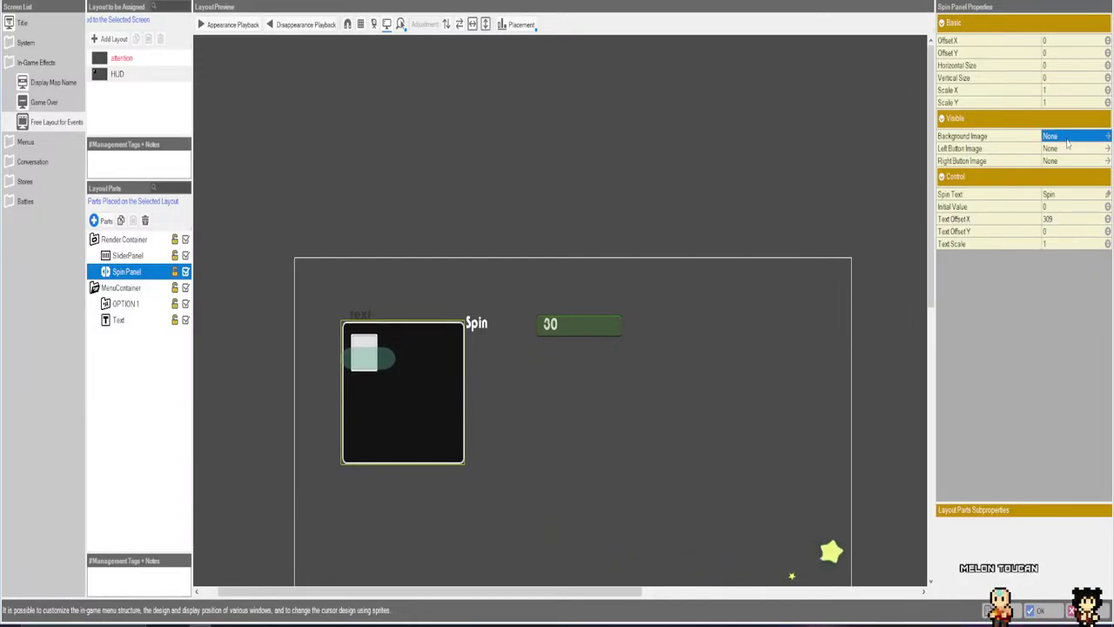
click(1067, 146)
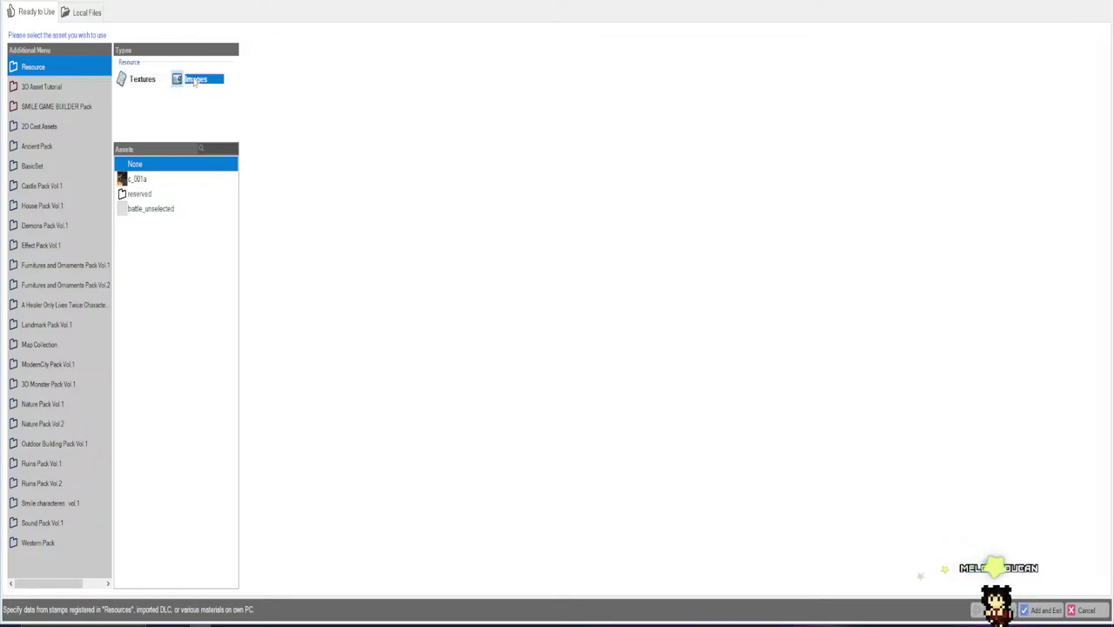
click(140, 225)
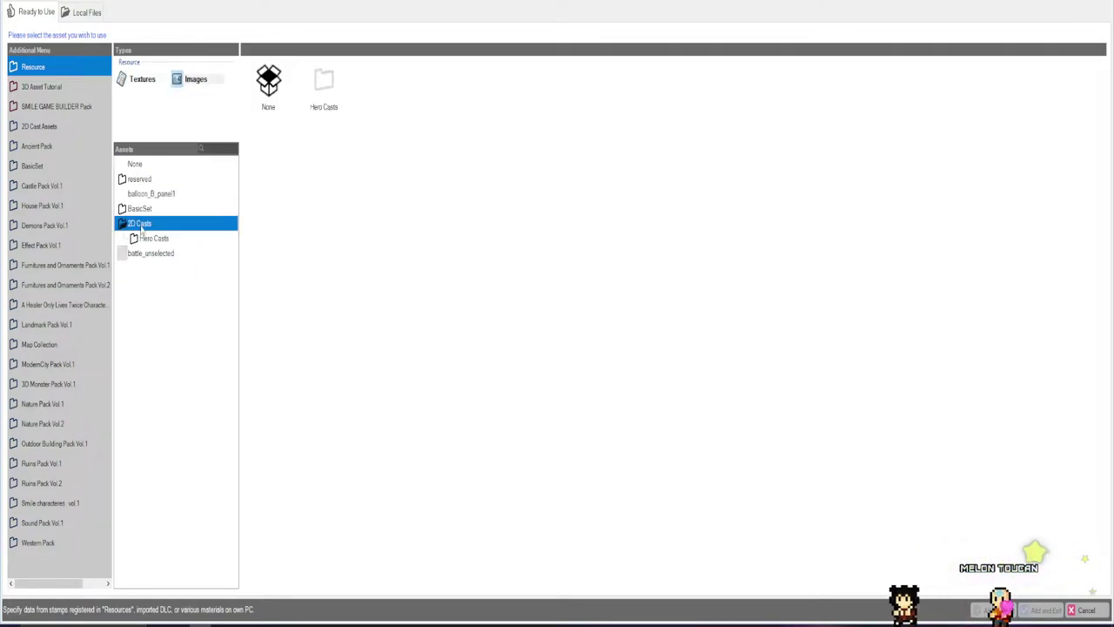
click(139, 209)
click(152, 239)
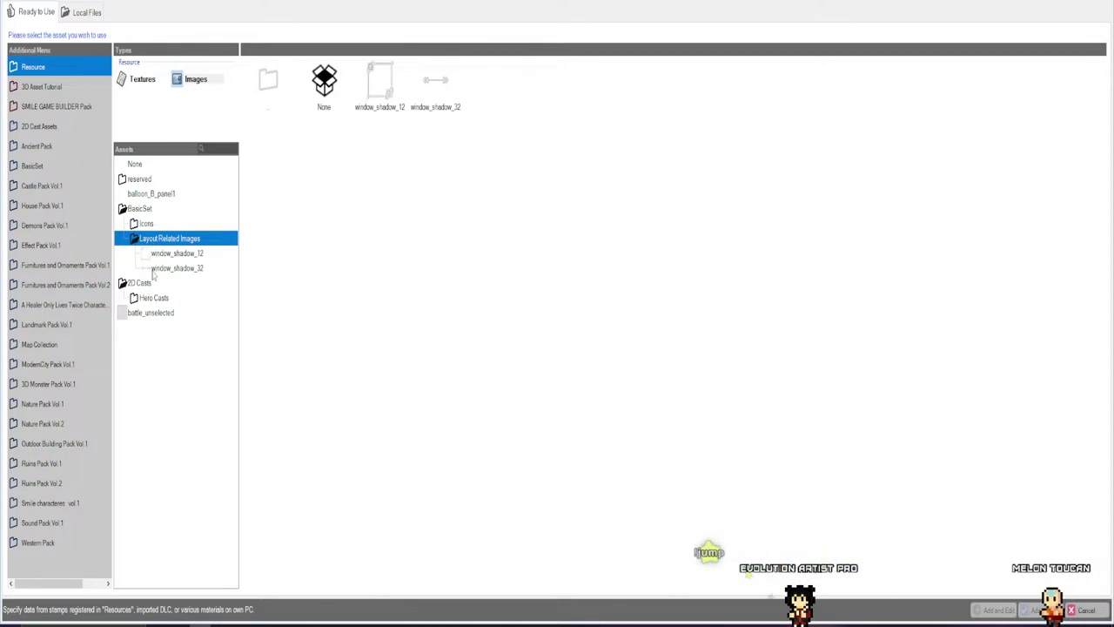
click(166, 268)
click(149, 253)
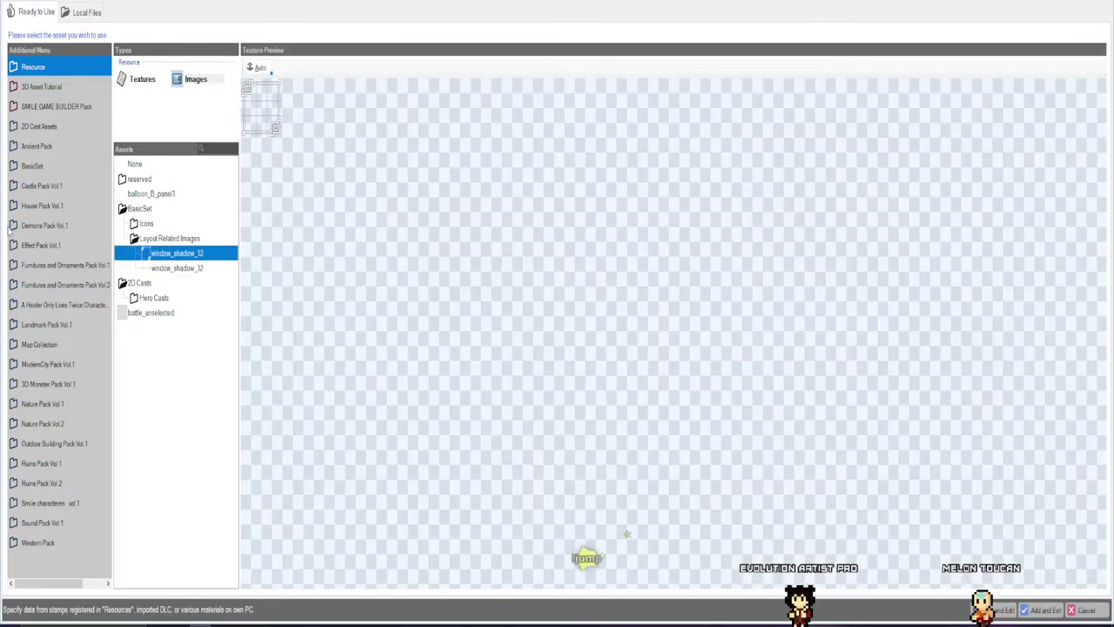
Check the 2D Cast Assets pack for usable images in Hero A's For Layouts folder.
click(45, 127)
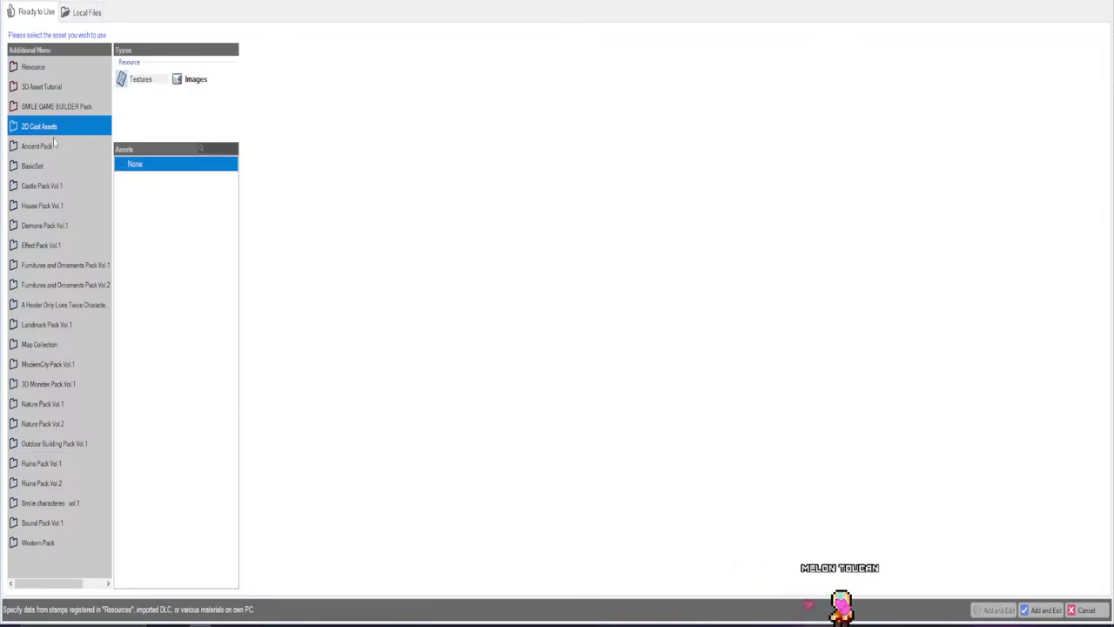
click(83, 12)
click(35, 11)
click(49, 107)
click(46, 131)
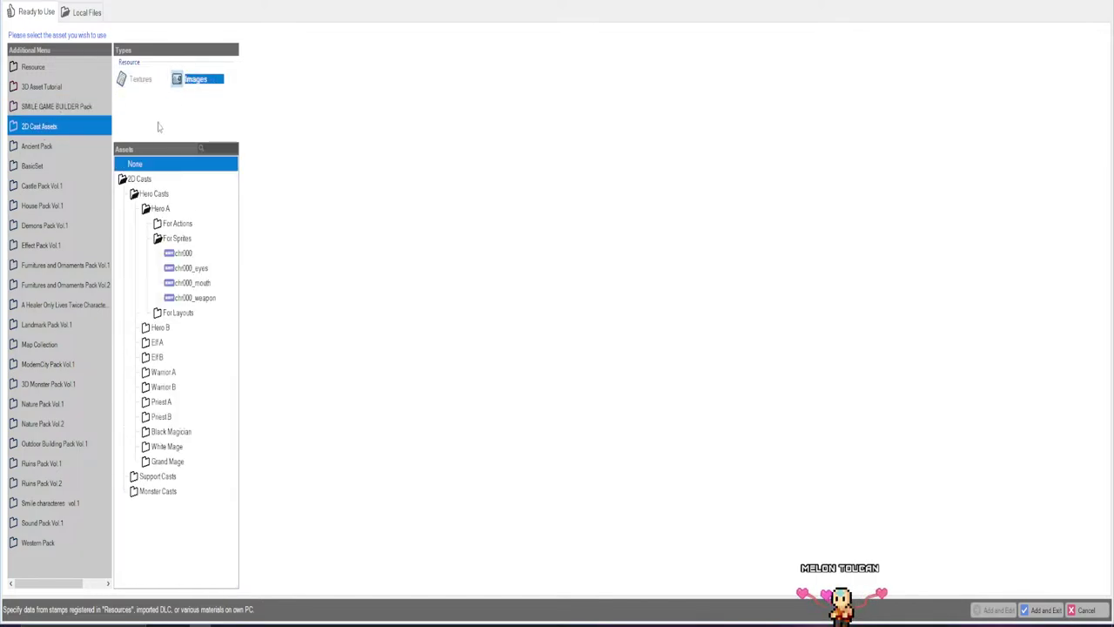
click(178, 313)
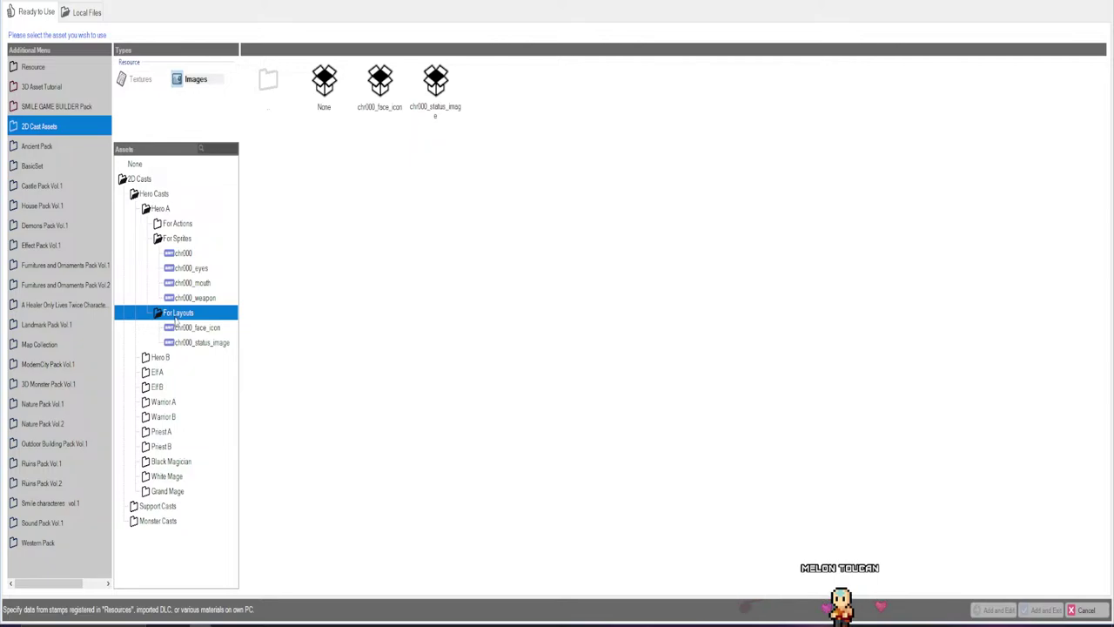
click(176, 315)
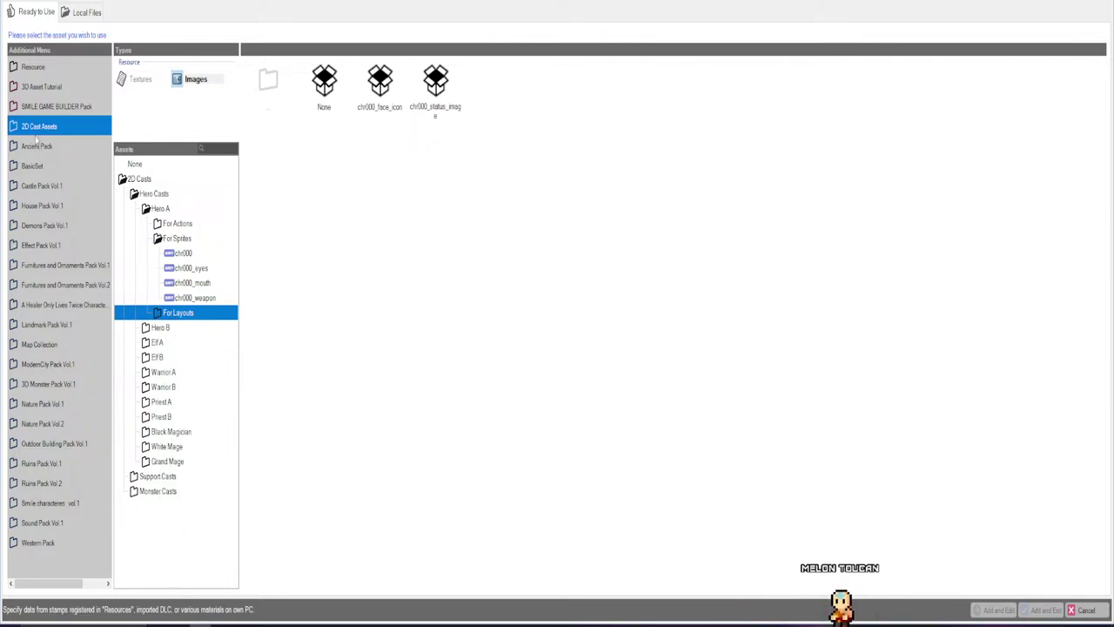
Browse the BasicSet layout textures and the SMILE GAME BUILDER Pack's 2D Windows and 2D Icons for a spin panel image.
click(33, 166)
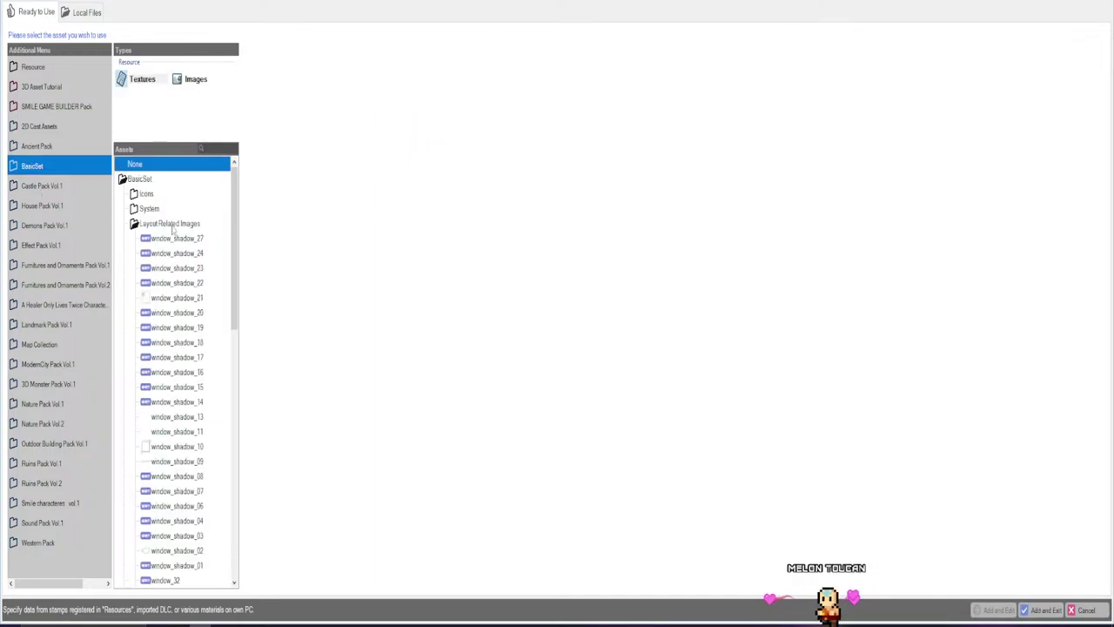
scroll(167, 283, down, 8)
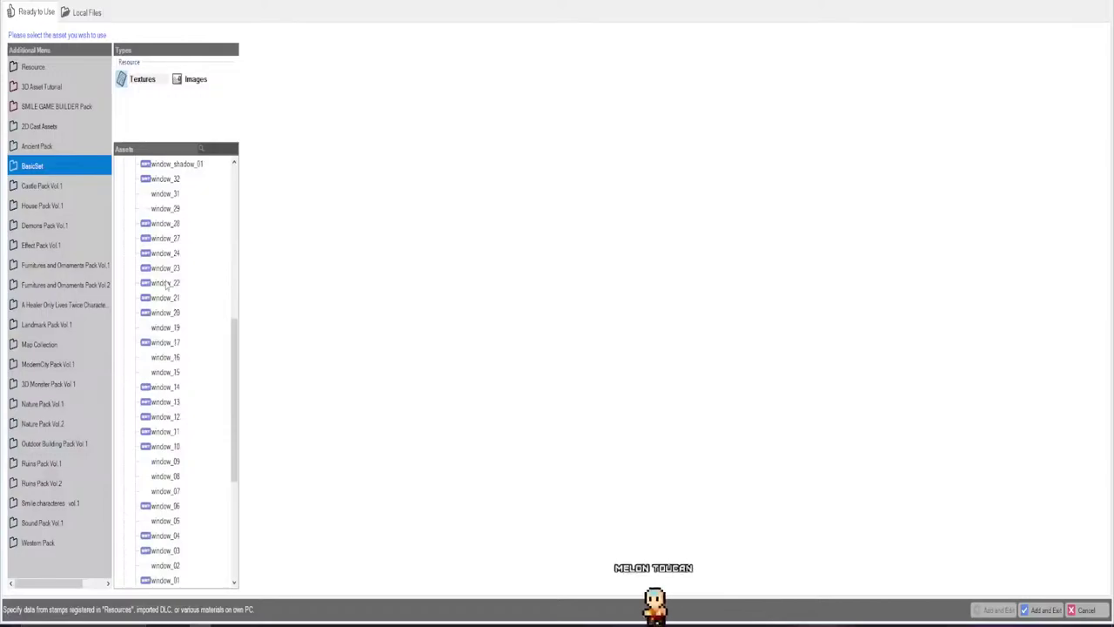
scroll(166, 286, down, 4)
scroll(166, 285, down, 2)
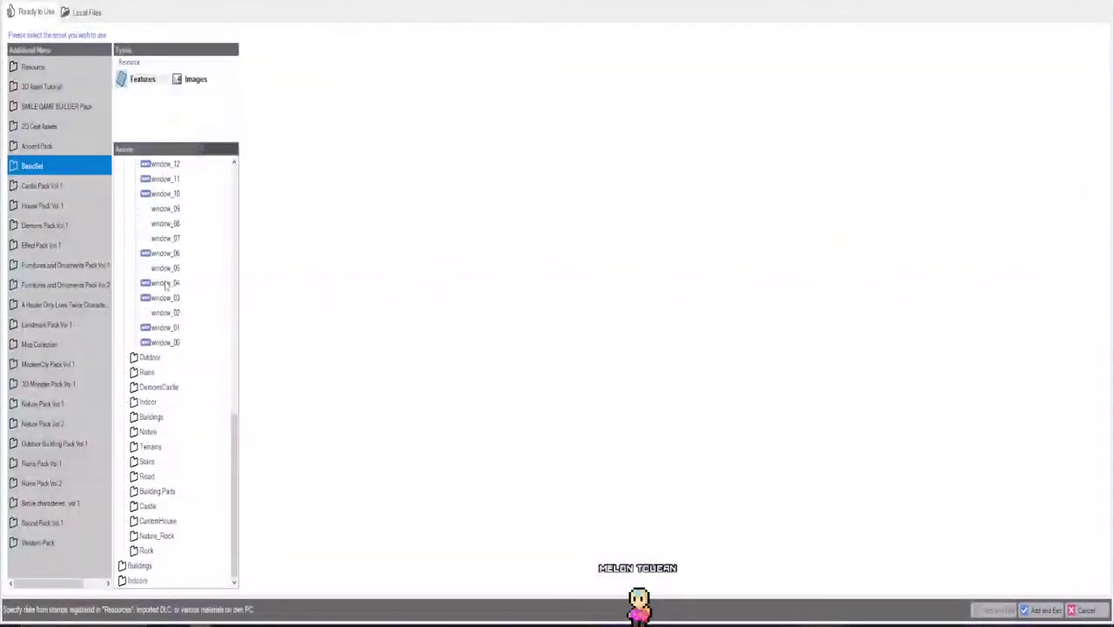
scroll(166, 285, up, 5)
click(61, 106)
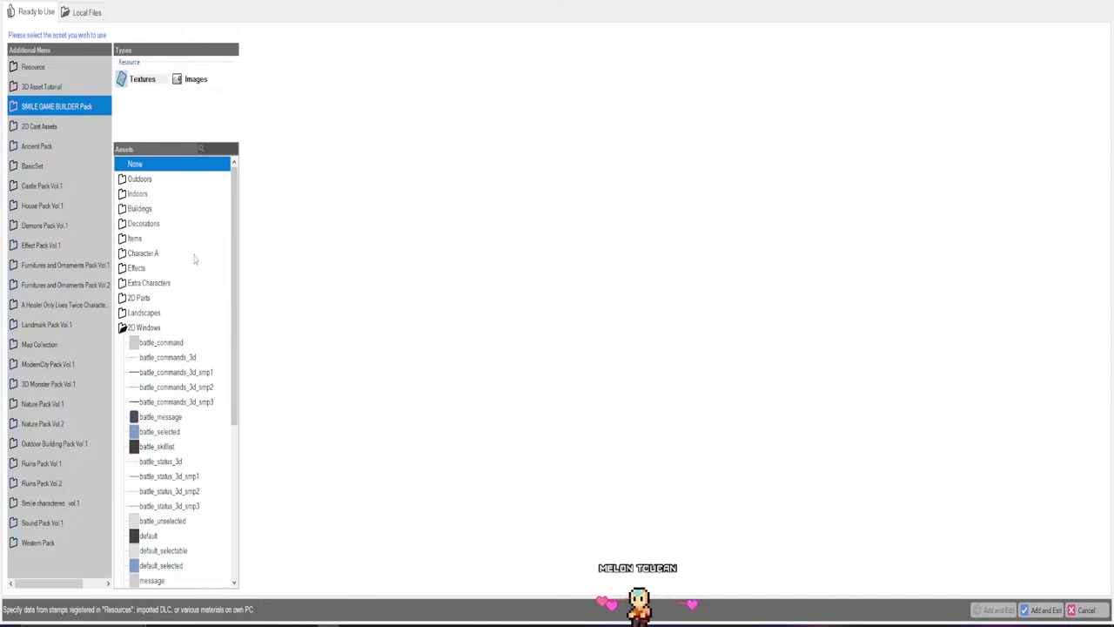
scroll(148, 333, down, 6)
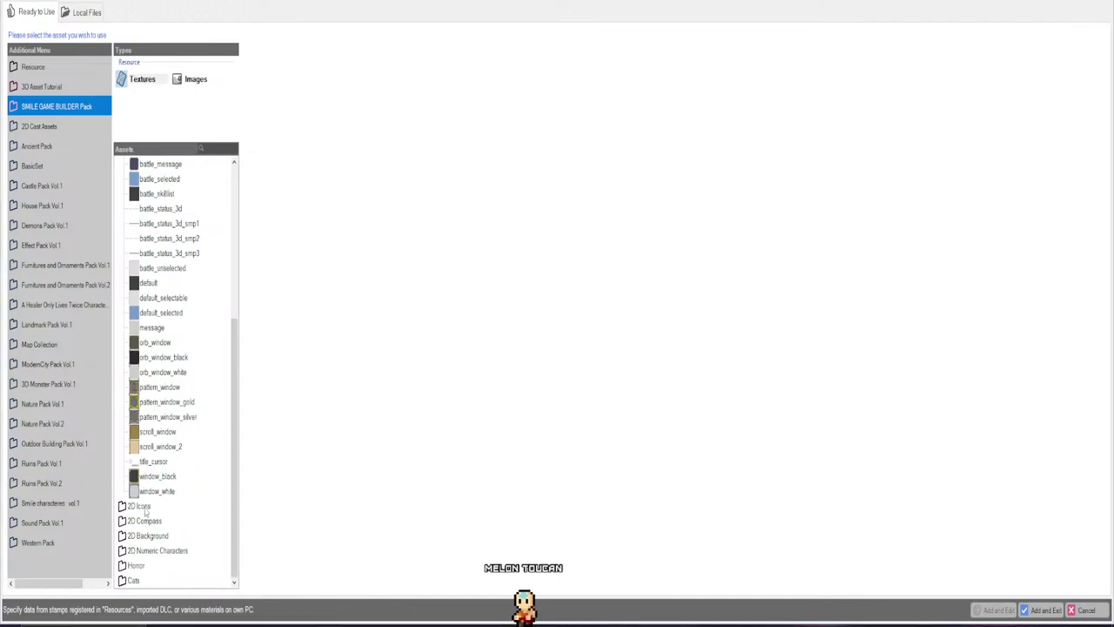
click(155, 507)
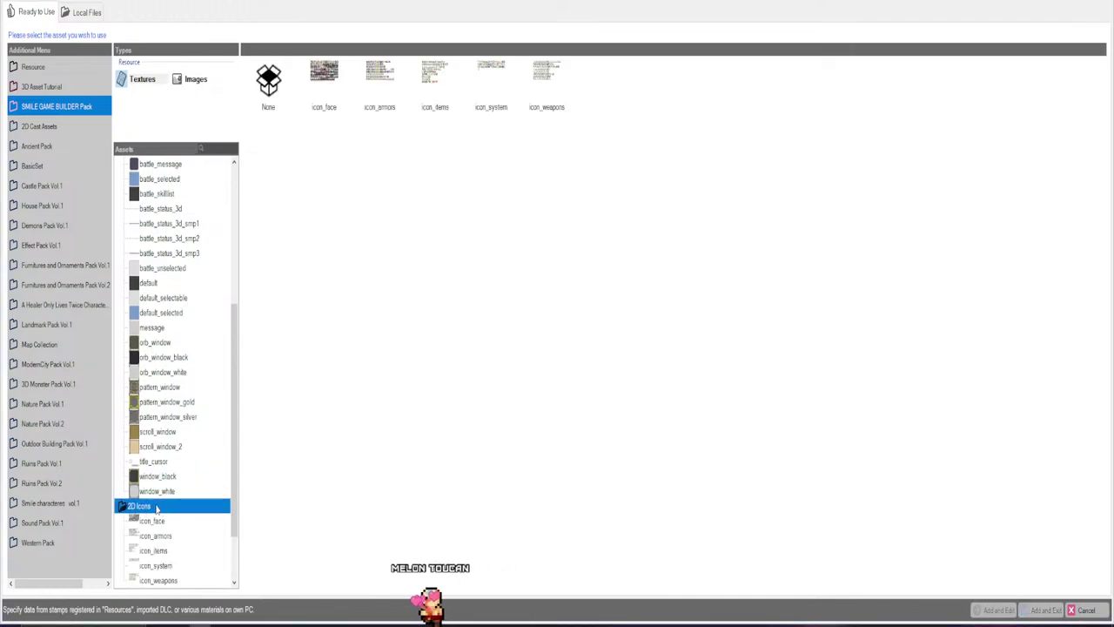
click(142, 509)
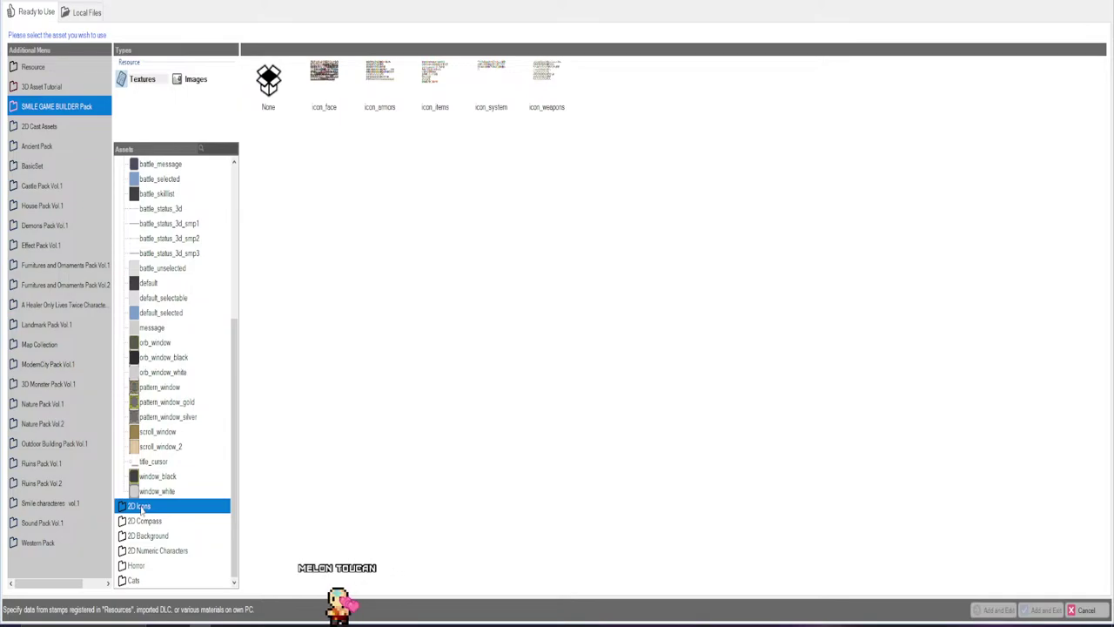
scroll(142, 511, up, 3)
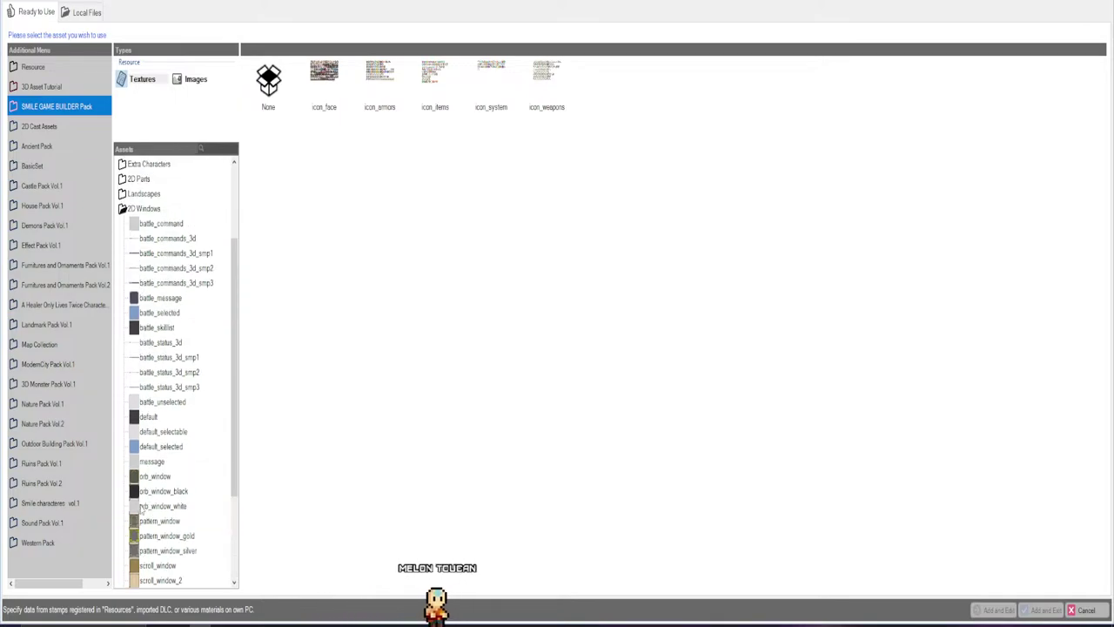
scroll(140, 510, down, 3)
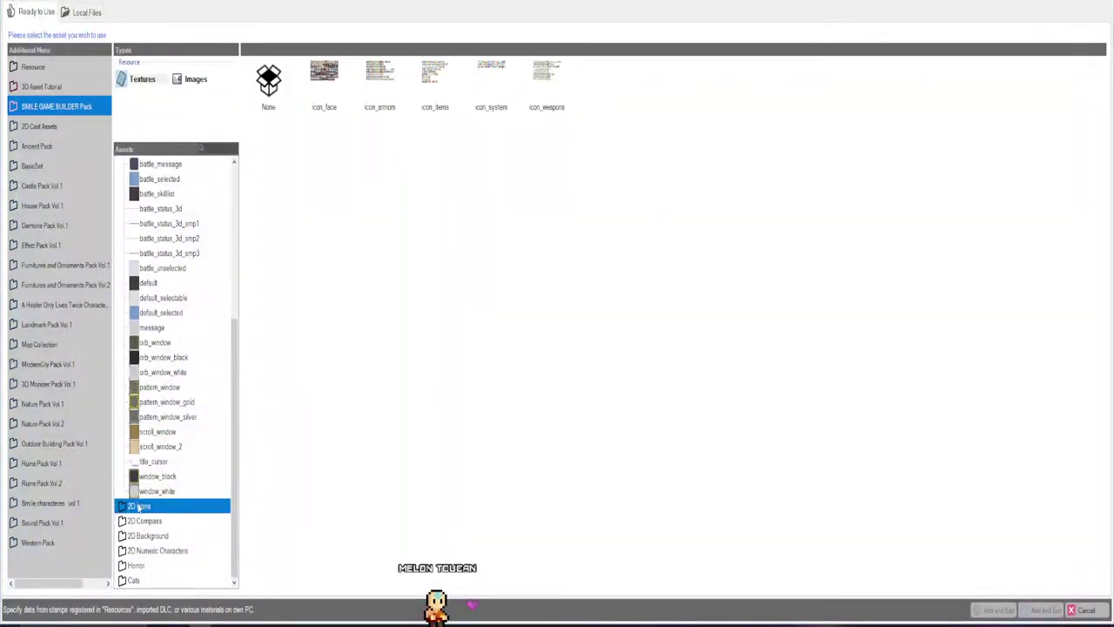
Preview the window_shadow textures from window_shadow_27 to window_shadow_04 in BasicSet's Layout Related Images folder.
click(33, 166)
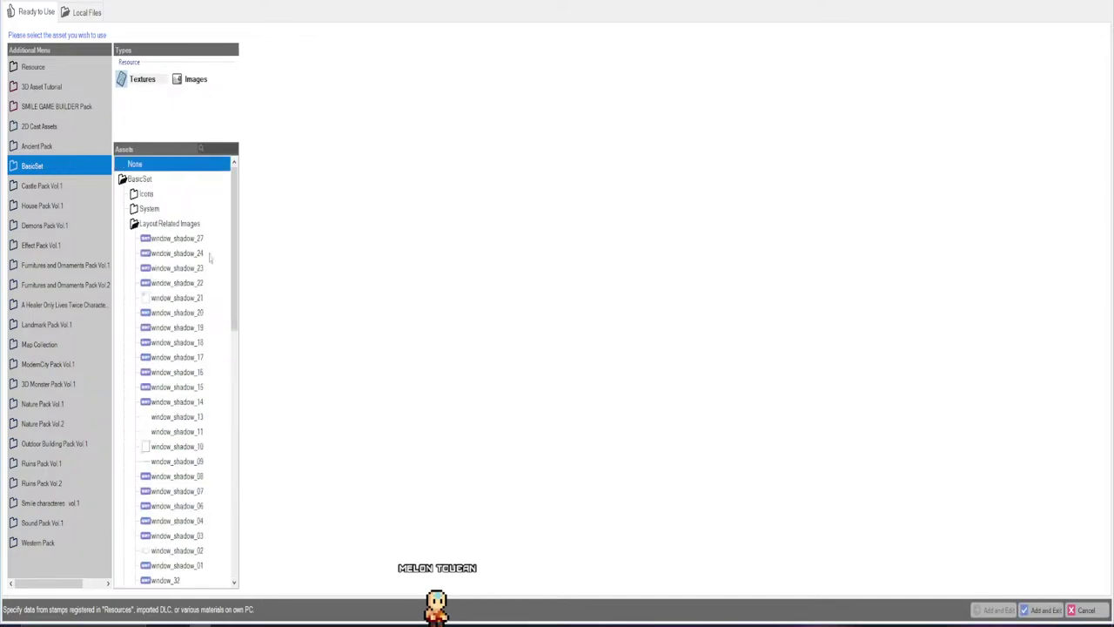
click(160, 241)
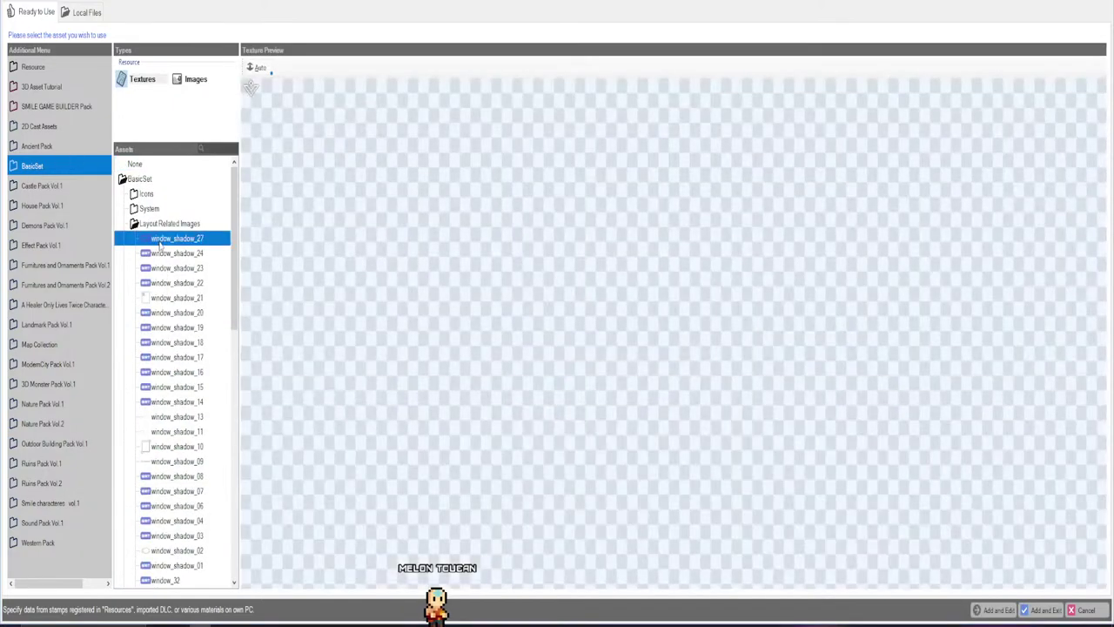
key(Down)
key(Down)
key(Down)
key(Down)
key(Down)
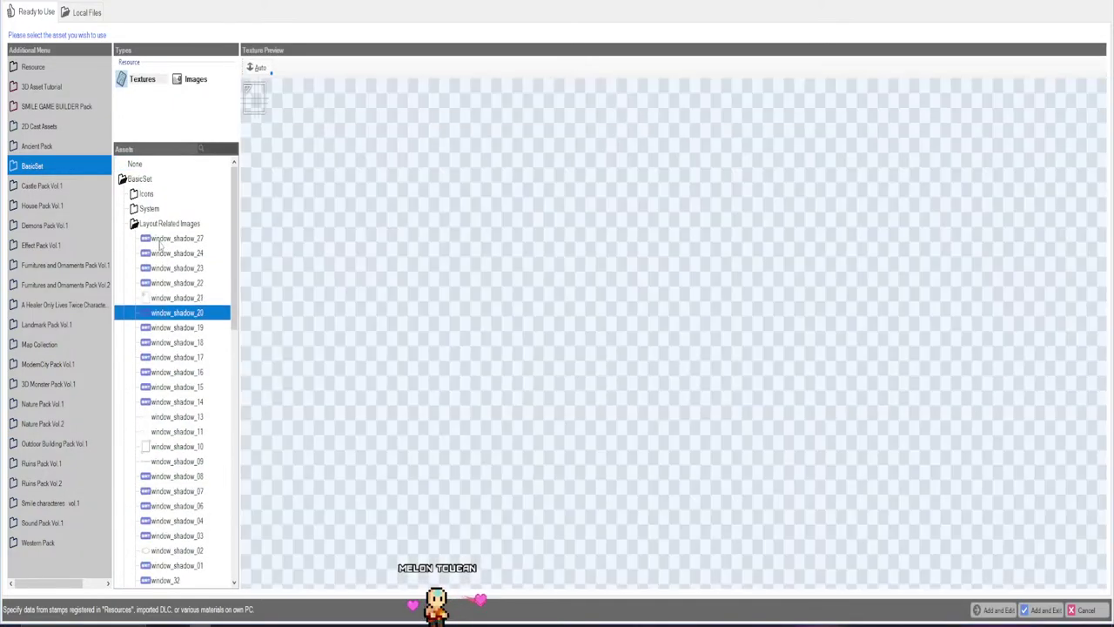
key(Down)
key(Down)
key(Down)
key(Down)
key(Down)
key(Down)
key(Down)
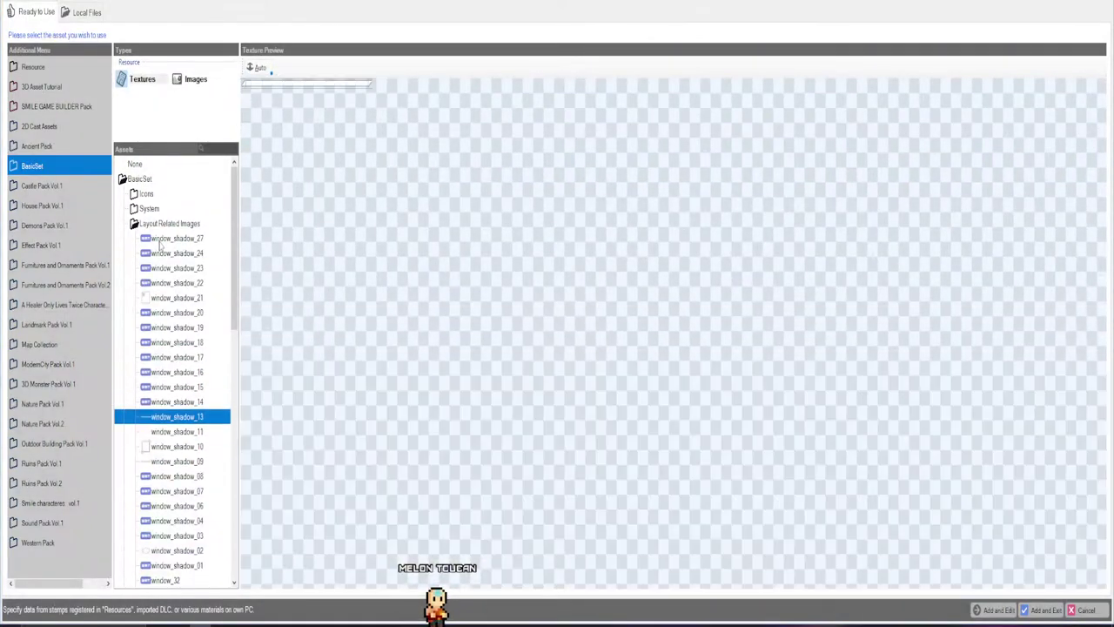
key(Down)
key(Down)
key(Down)
key(Down)
key(Down)
key(Down)
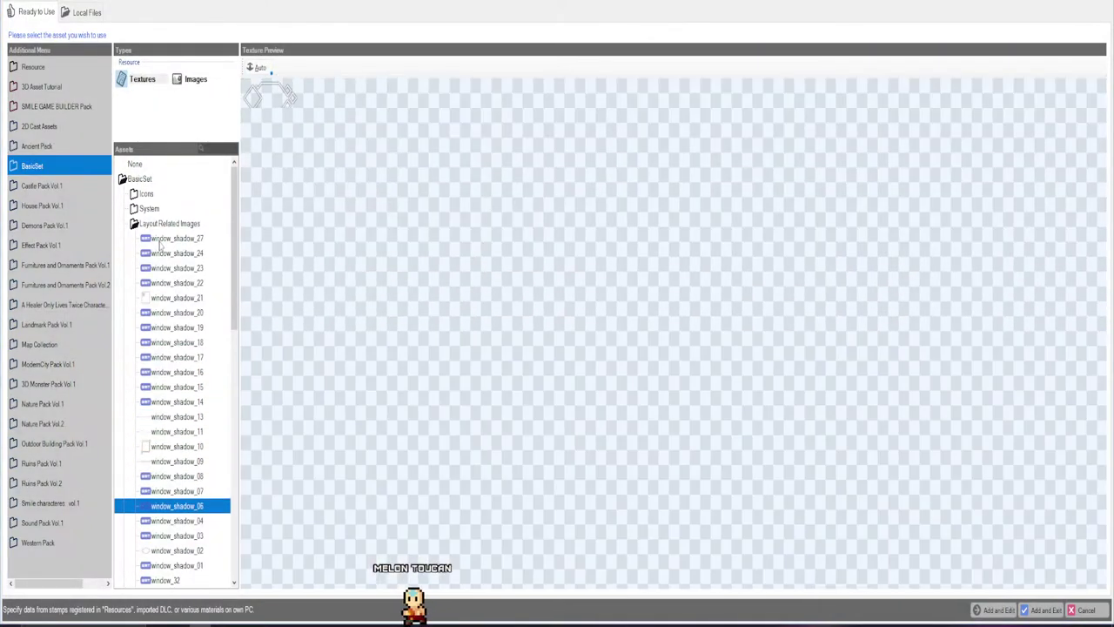
key(Down)
key(Up)
key(Up)
key(Up)
key(Up)
key(Up)
key(Up)
key(Up)
key(Up)
key(Up)
key(Up)
key(Up)
key(Up)
key(Up)
key(Up)
key(Up)
key(Up)
key(Up)
key(Up)
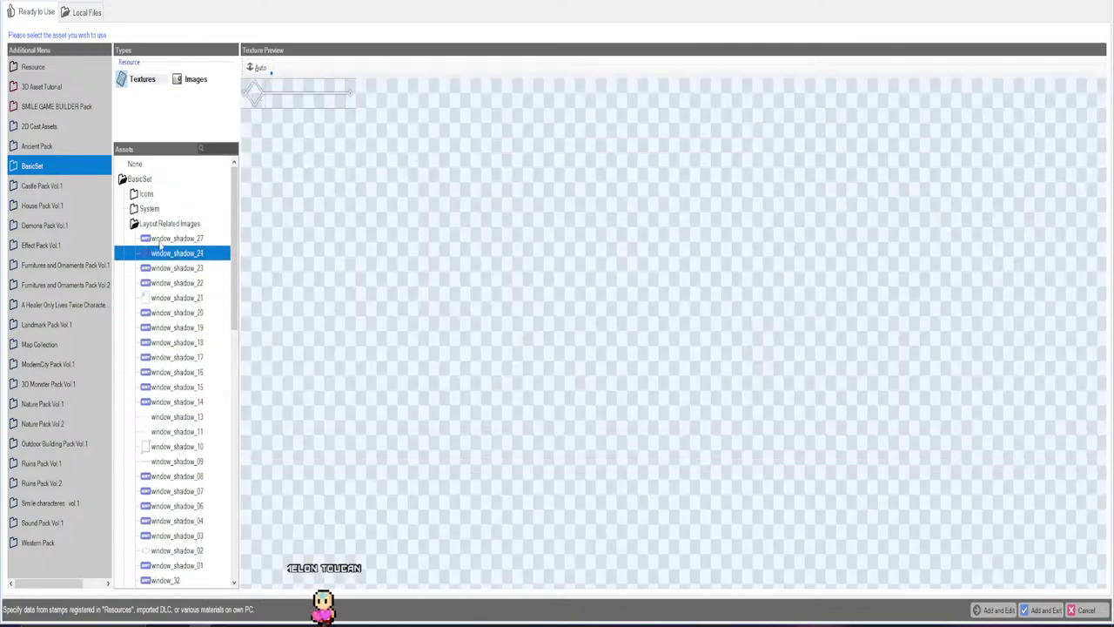
key(Up)
key(Down)
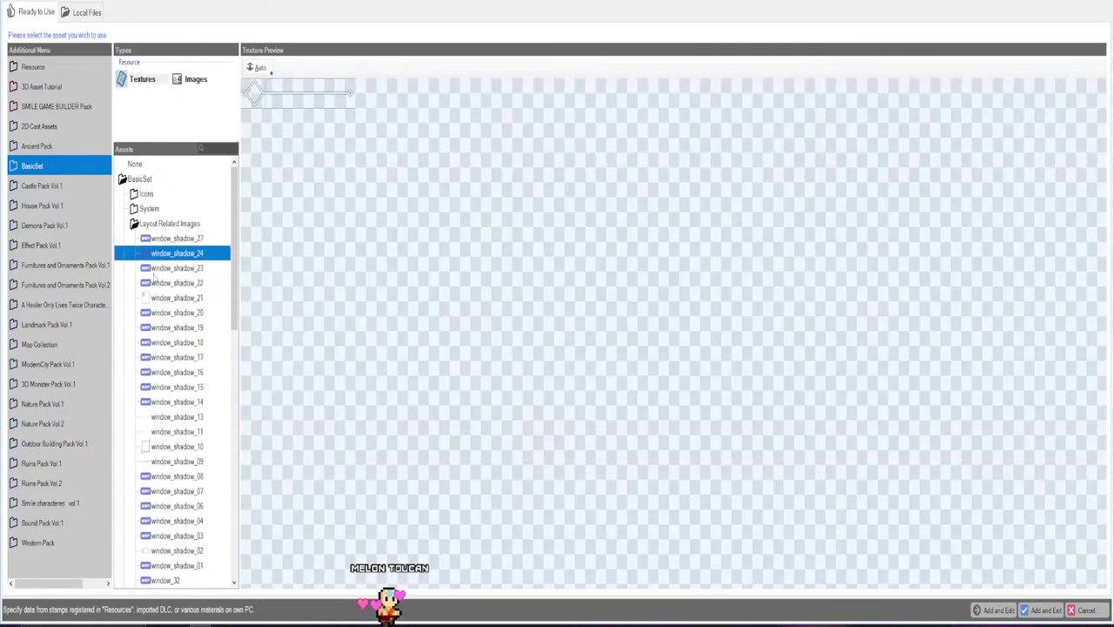
Examine the BasicSet layout textures from window_shadow_21 through the window_32 to window_00 series for a usable spin panel image.
click(153, 278)
click(153, 299)
key(Down)
key(Down)
key(Down)
key(Down)
key(Down)
key(Down)
key(Down)
key(Down)
key(Down)
key(Down)
key(Down)
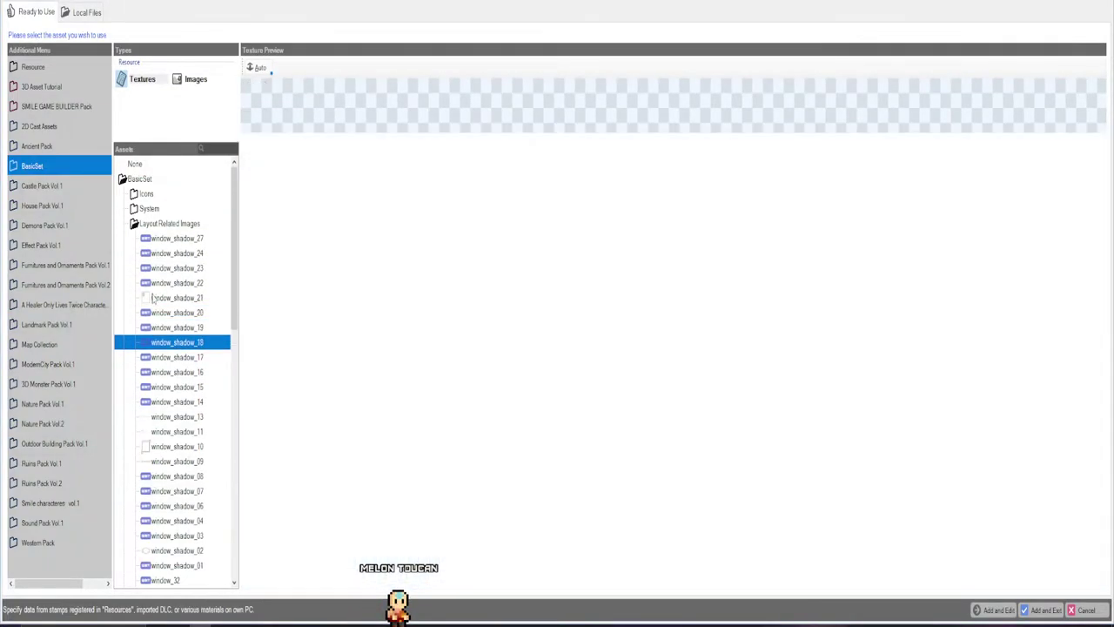
key(Down)
key(Down)
key(Down)
key(Down)
key(Down)
key(Down)
key(Down)
key(Down)
key(Down)
key(Down)
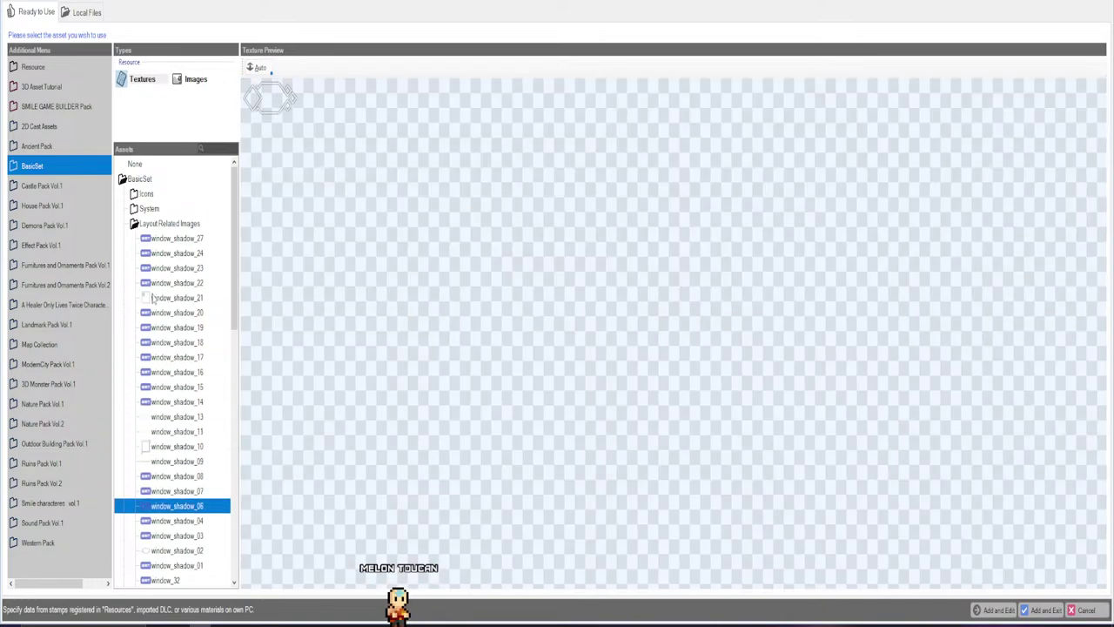
key(Down)
key(Down)
key(Down)
key(Down)
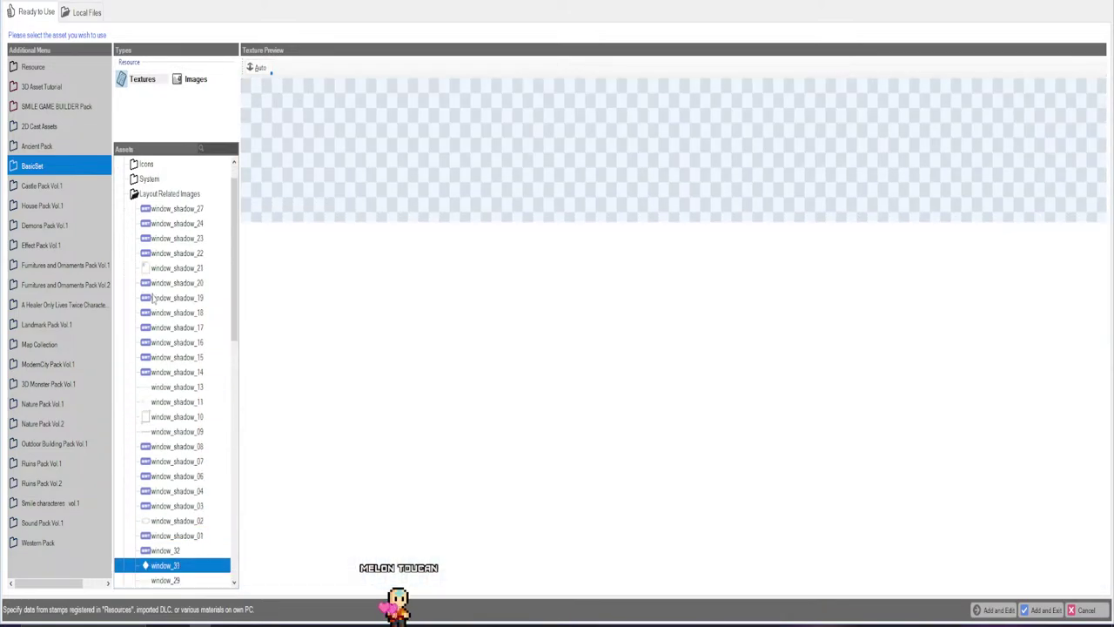
key(Down)
key(Down)
key(Down)
key(Down)
key(Down)
key(Down)
key(Down)
key(Down)
key(Down)
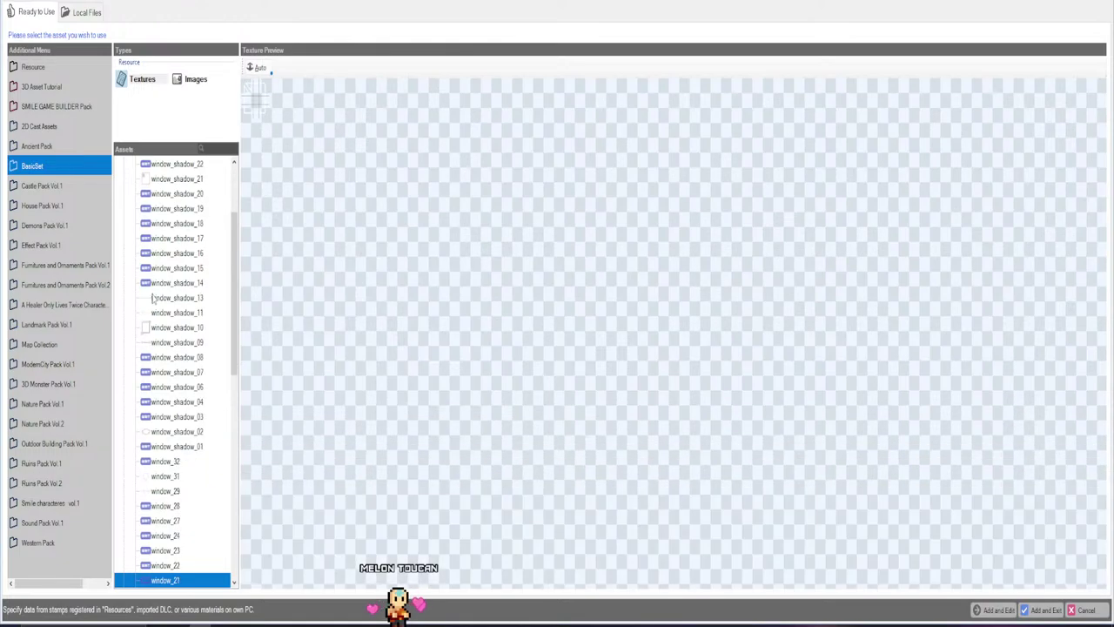
key(Down)
key(Down)
key(Down)
key(Down)
key(Down)
key(Down)
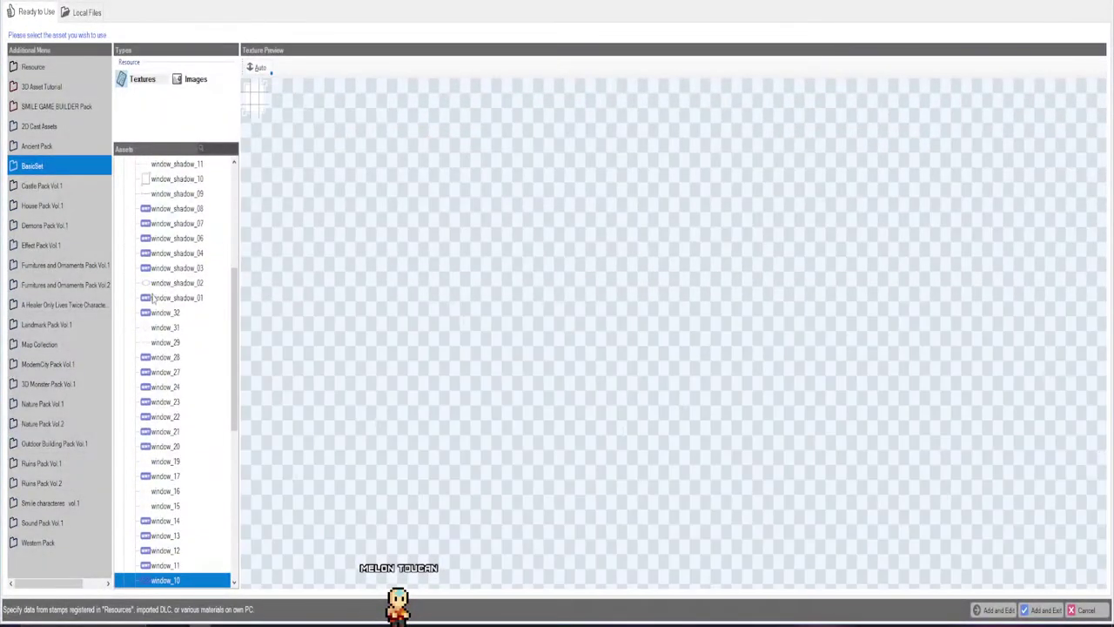
key(Down)
key(Down)
key(Down)
key(Down)
key(Down)
key(Down)
key(Down)
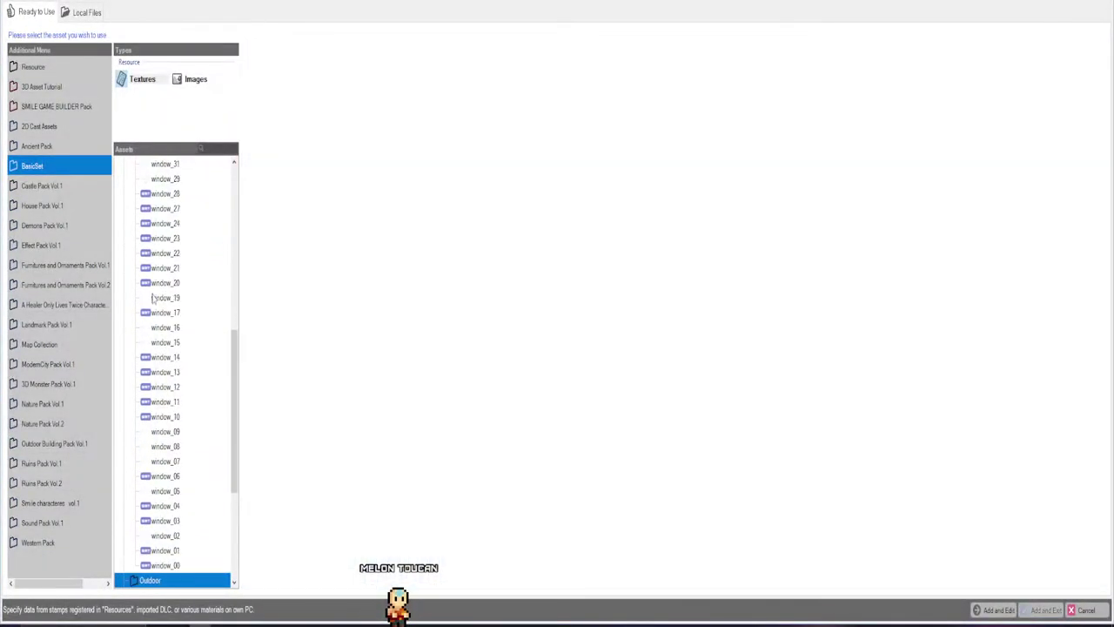
key(Up)
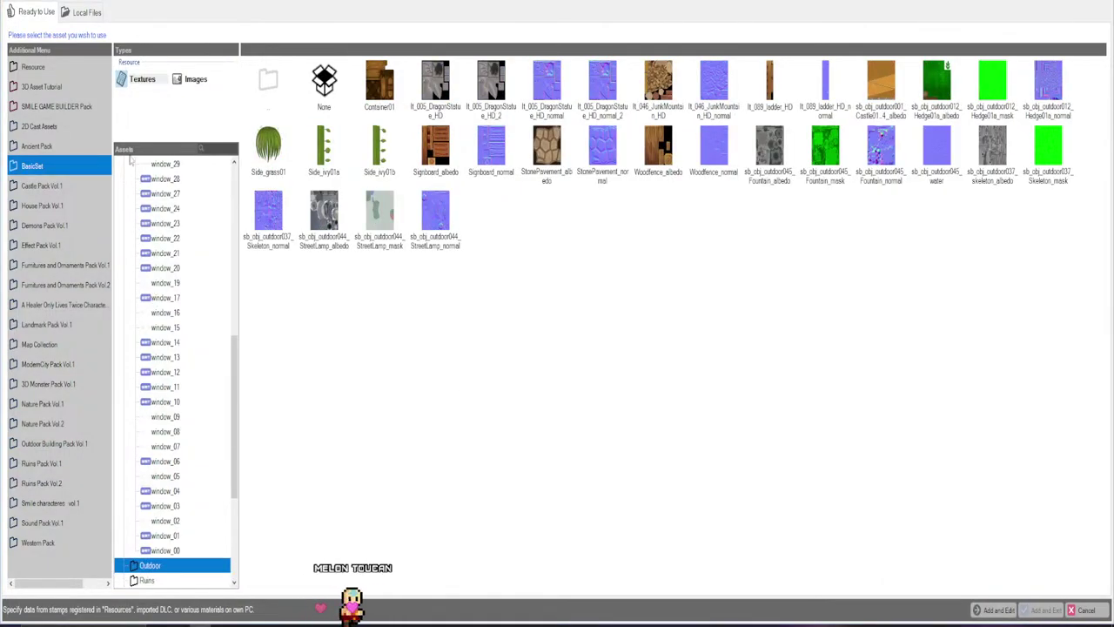
Set the spin panel's Background Image to the ArrowRight texture from the reserved UI folder in Resource.
click(39, 126)
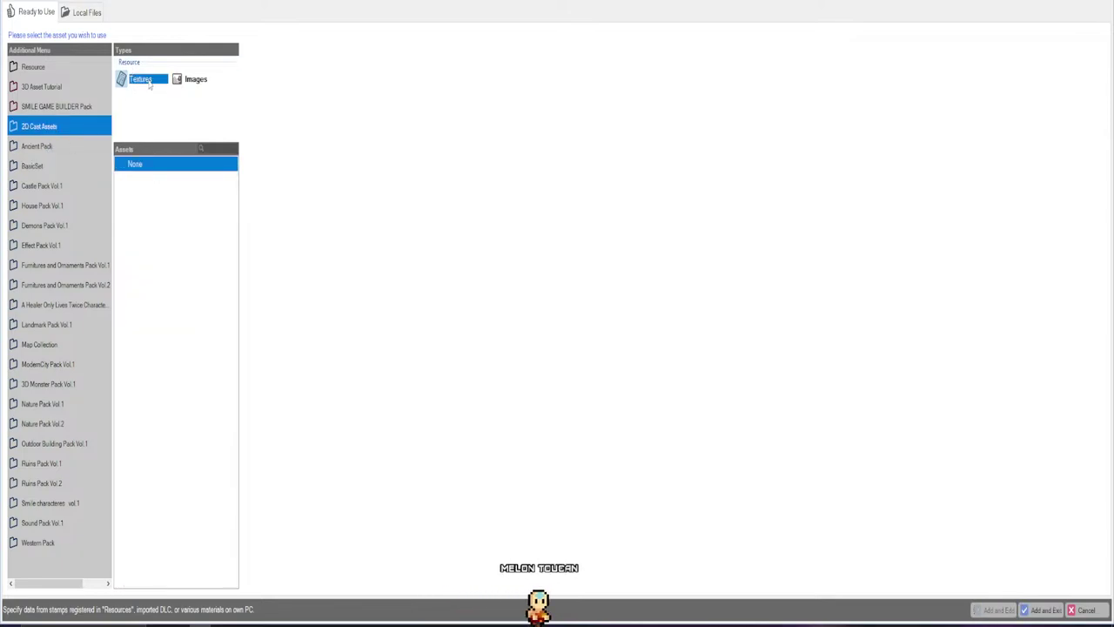
click(196, 79)
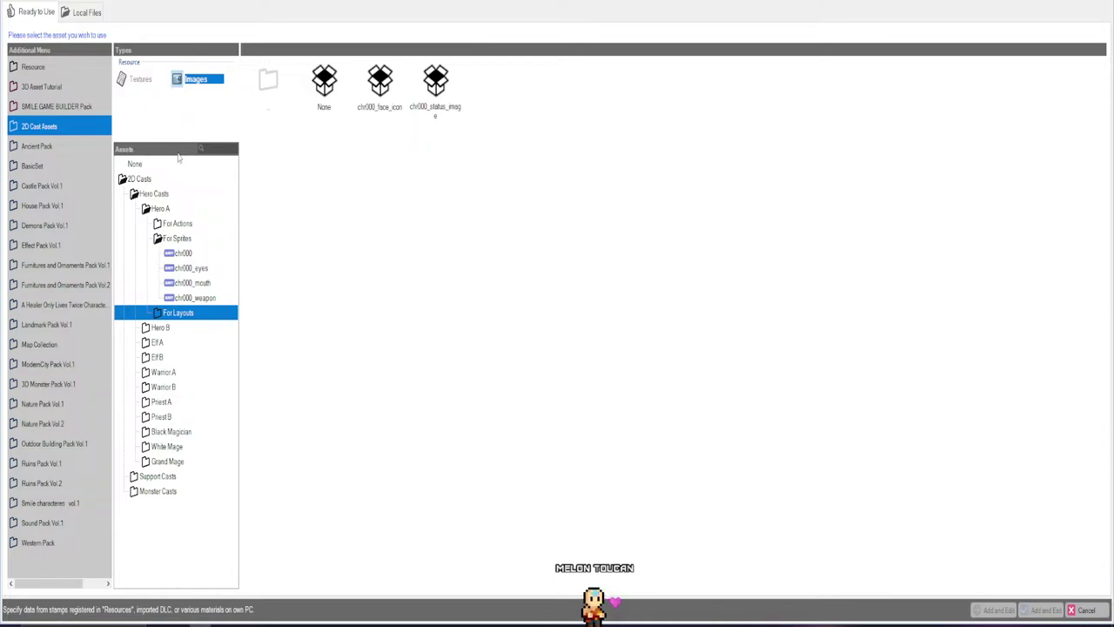
click(34, 67)
double_click(138, 195)
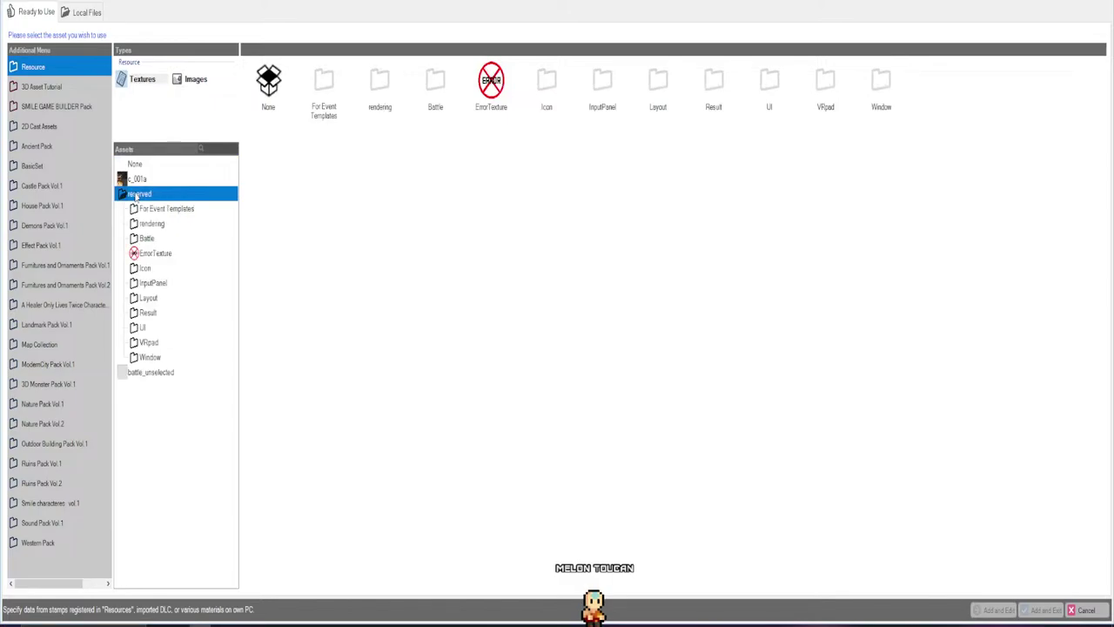
double_click(150, 300)
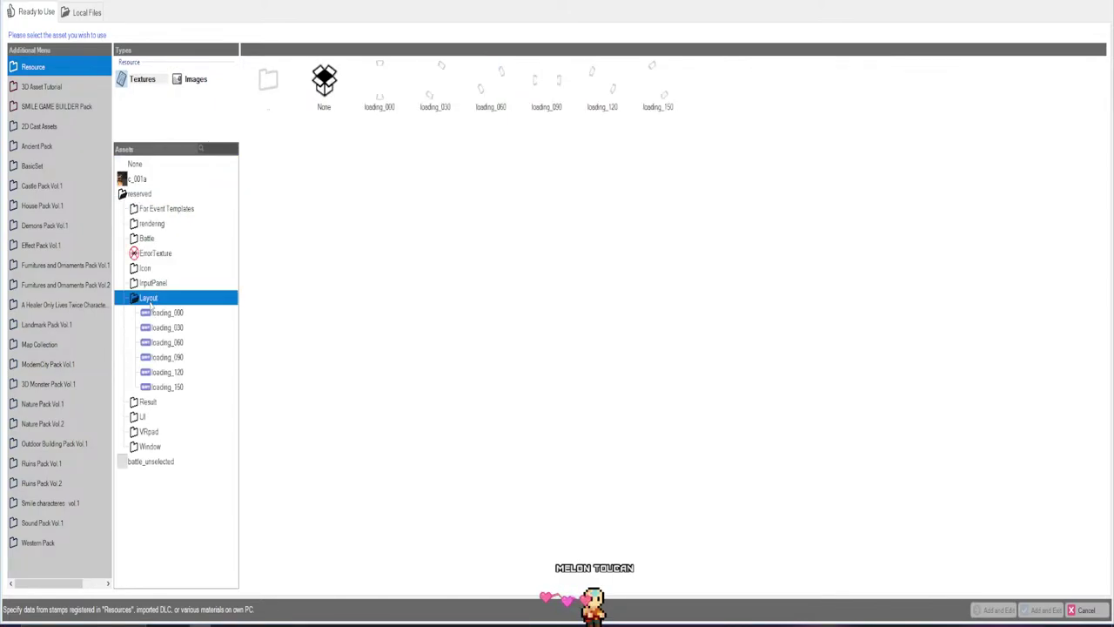
double_click(150, 300)
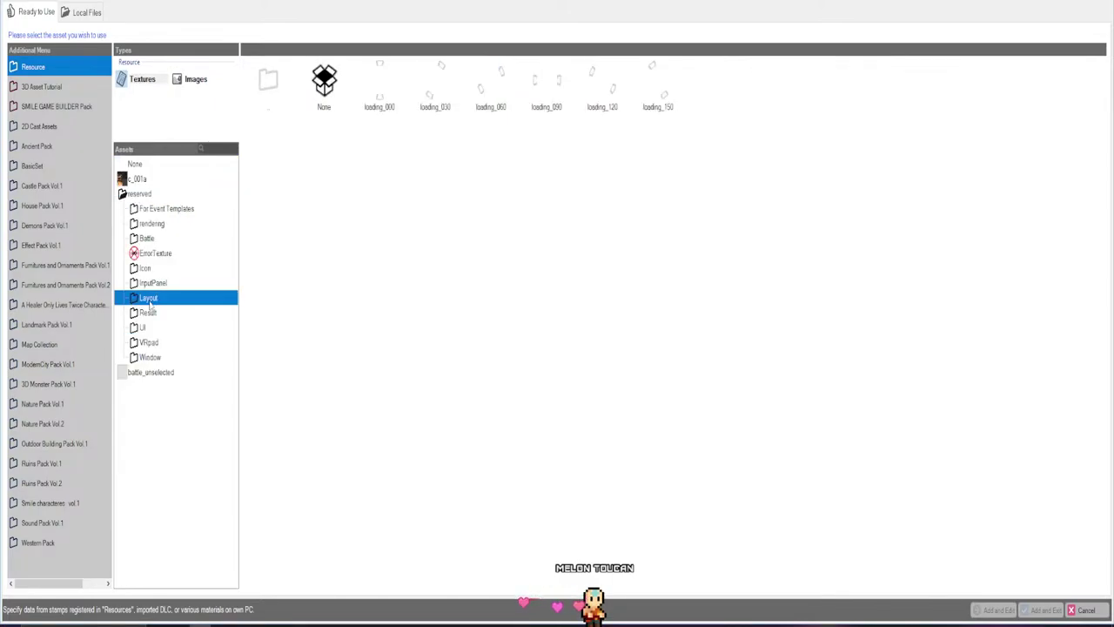
double_click(149, 361)
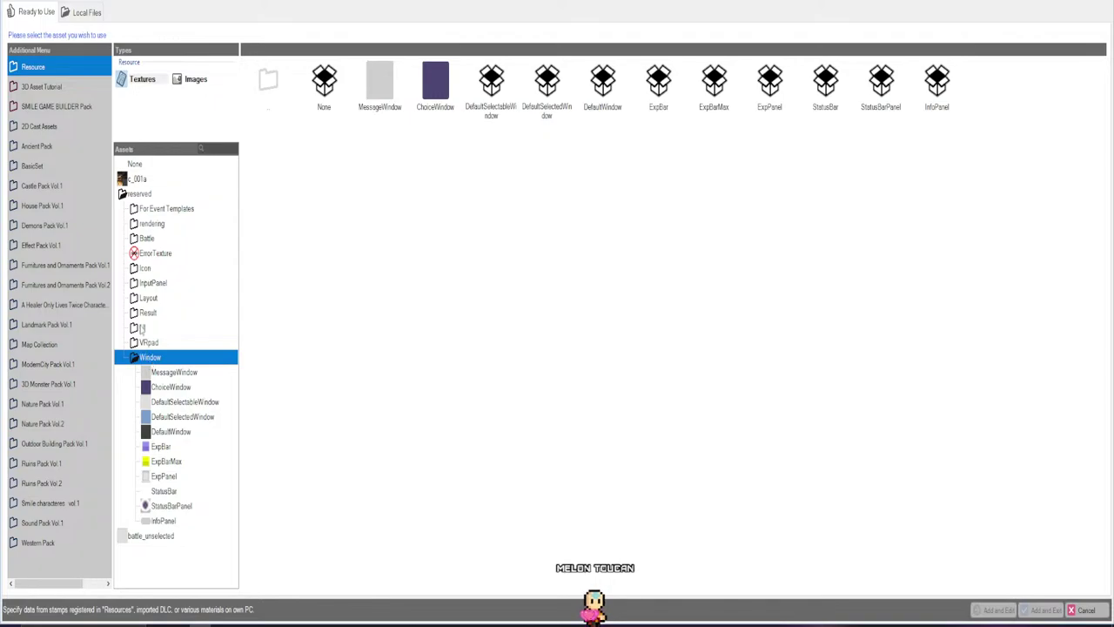
double_click(142, 327)
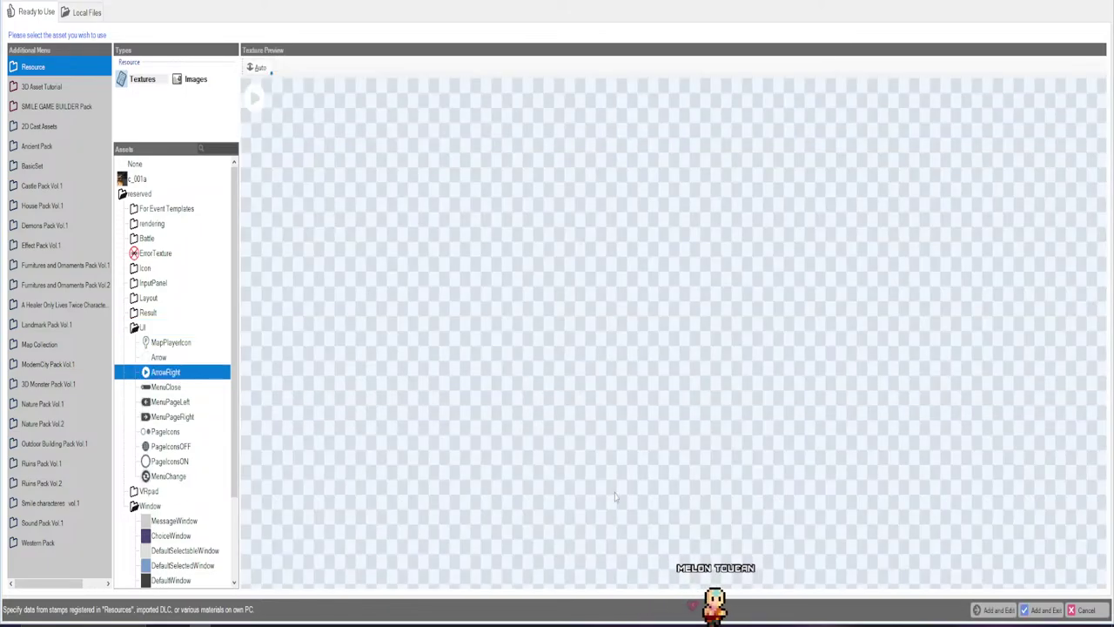
click(166, 372)
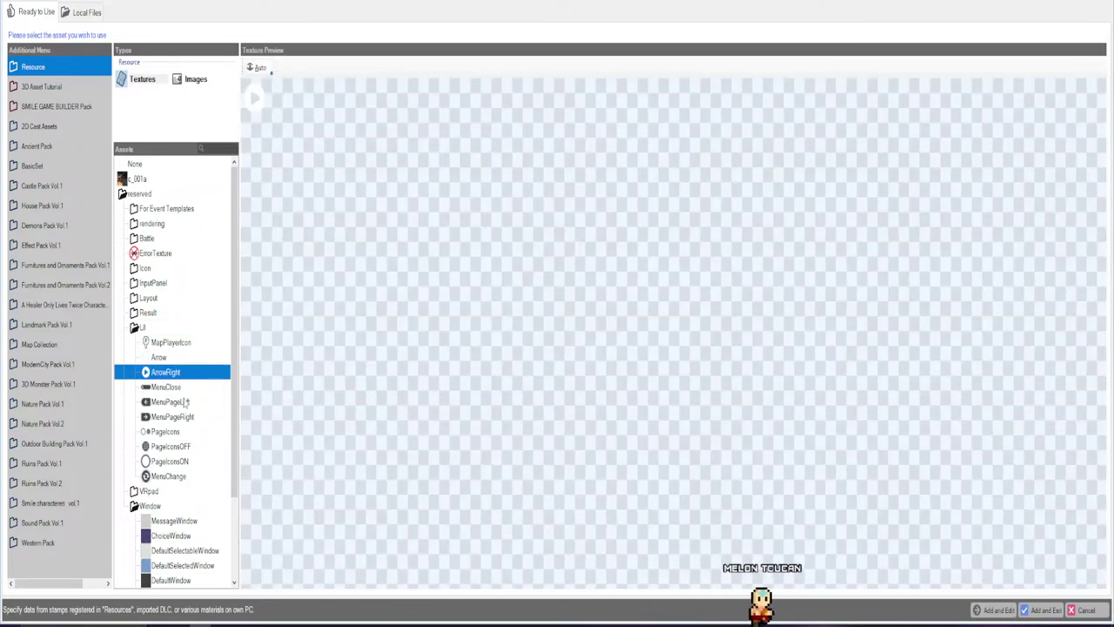
key(Return)
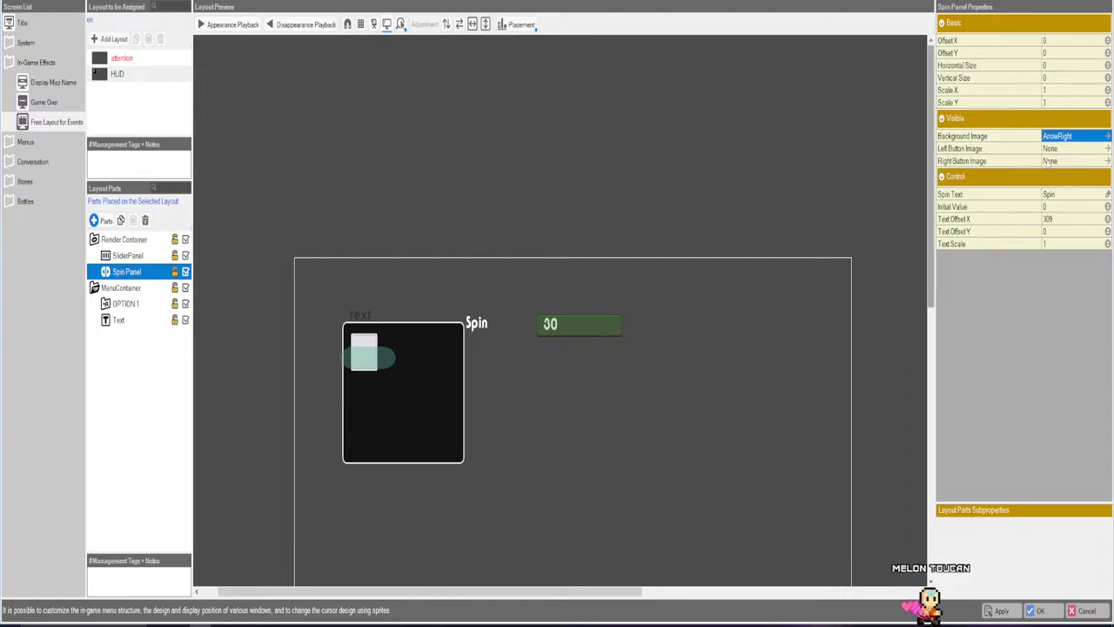
Set the spin panel's Background Image to the DefaultWindow texture from the reserved Window folder.
click(1062, 148)
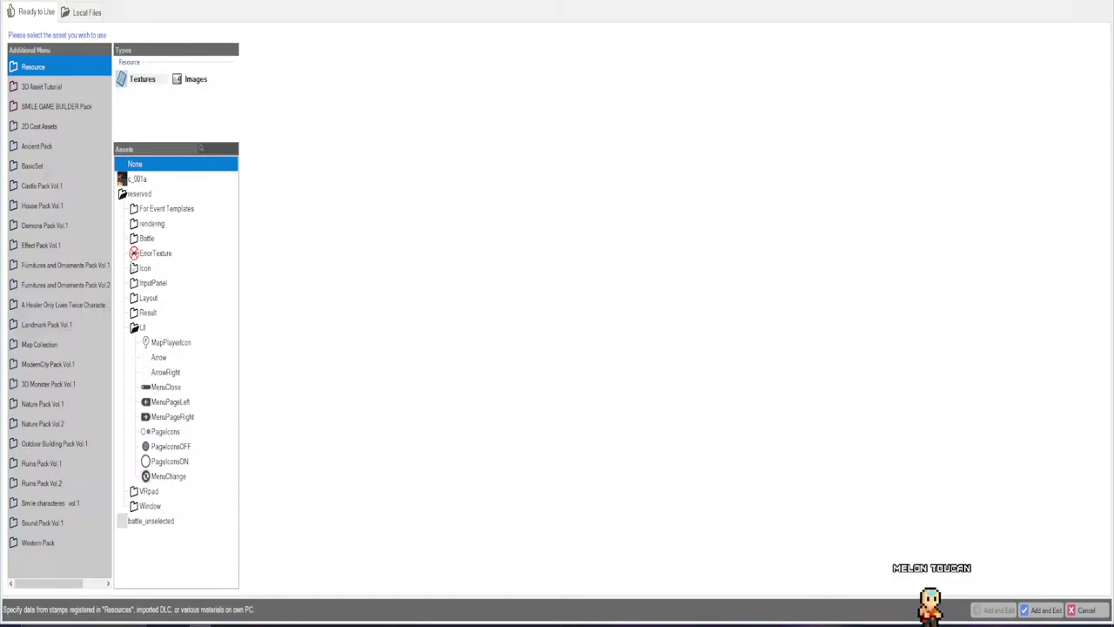
click(148, 298)
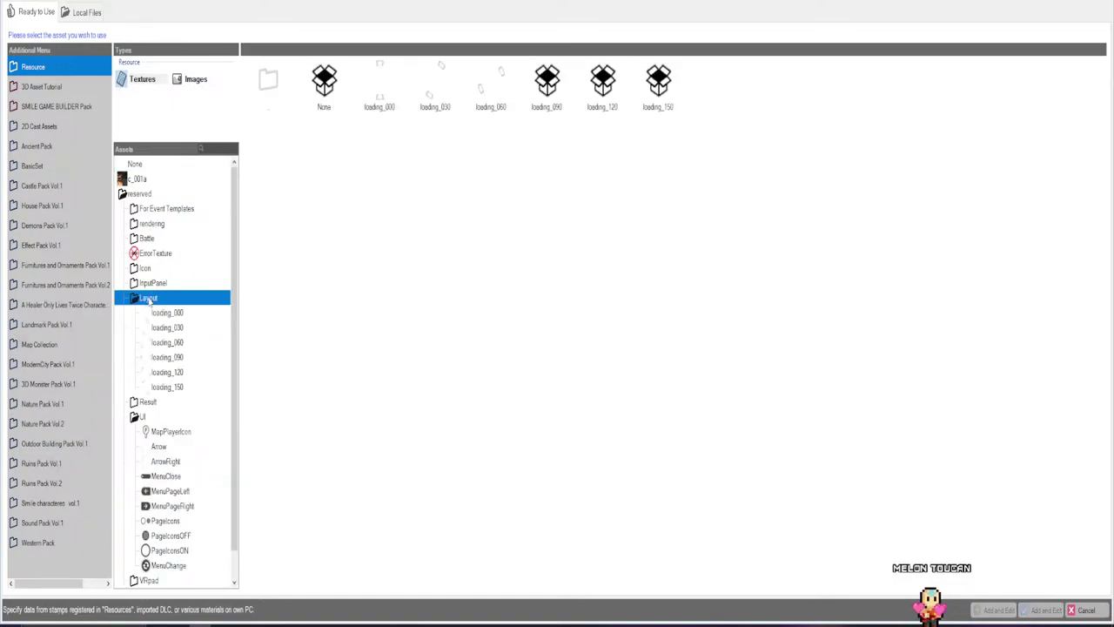
click(148, 284)
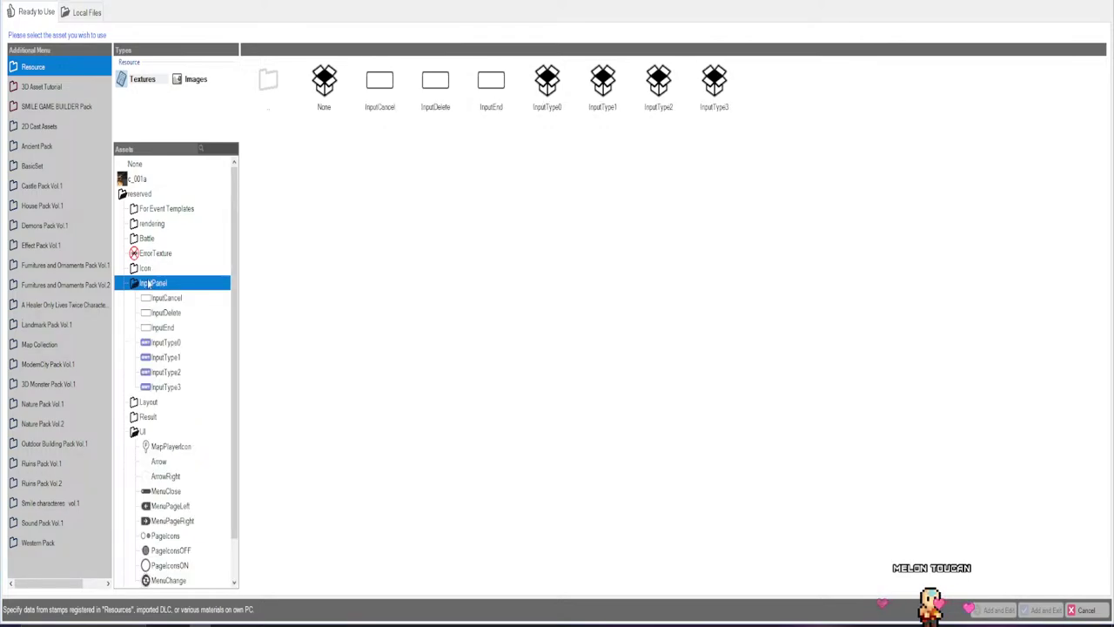
click(150, 224)
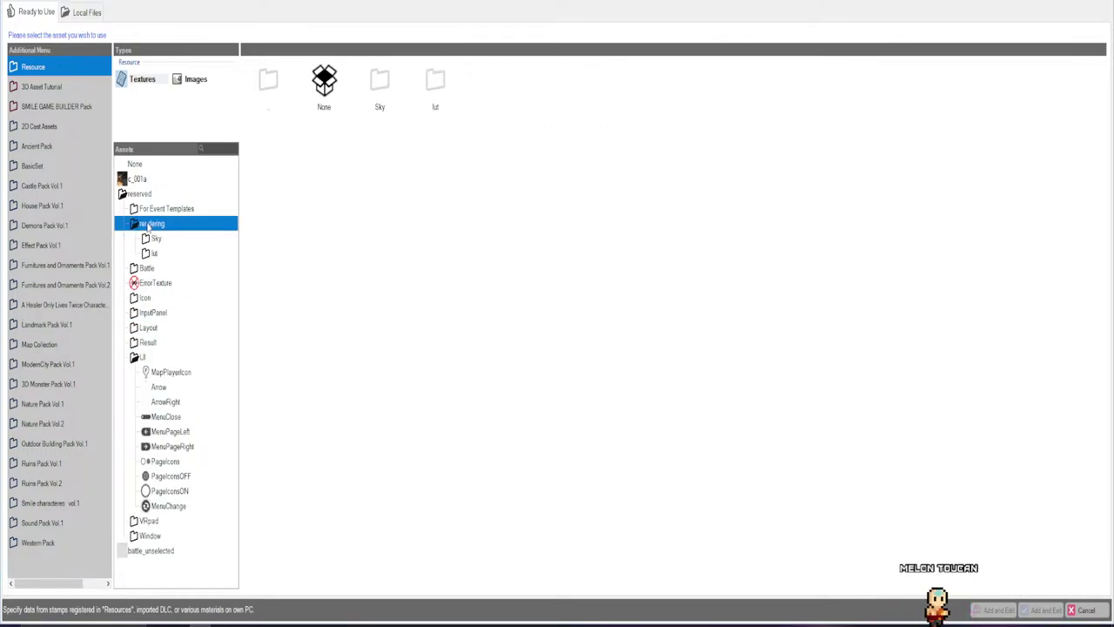
click(150, 225)
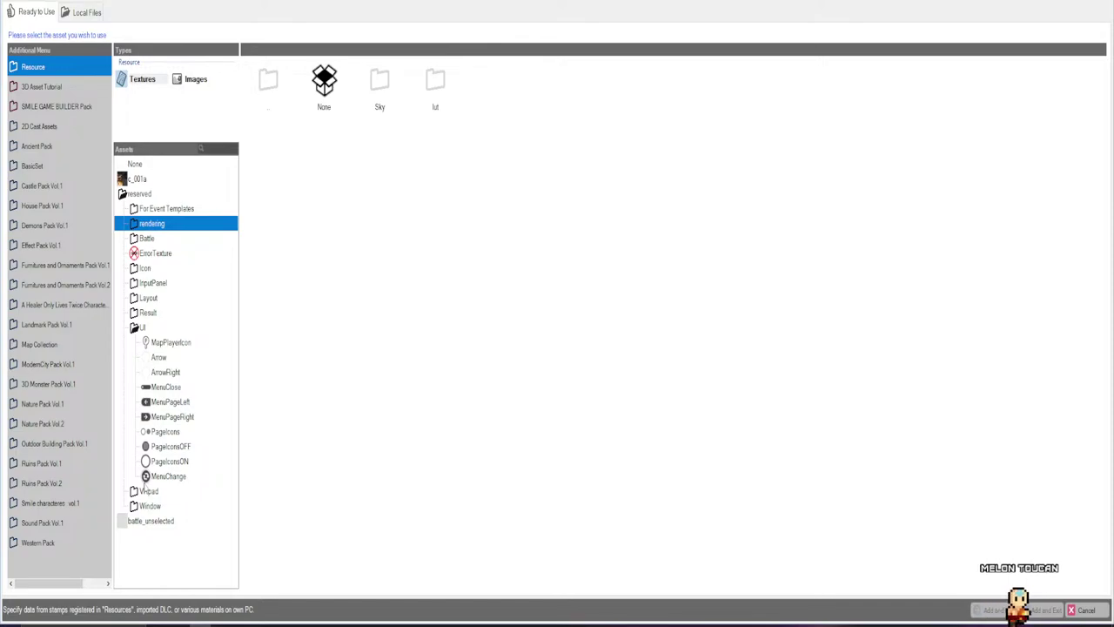
click(149, 506)
click(171, 491)
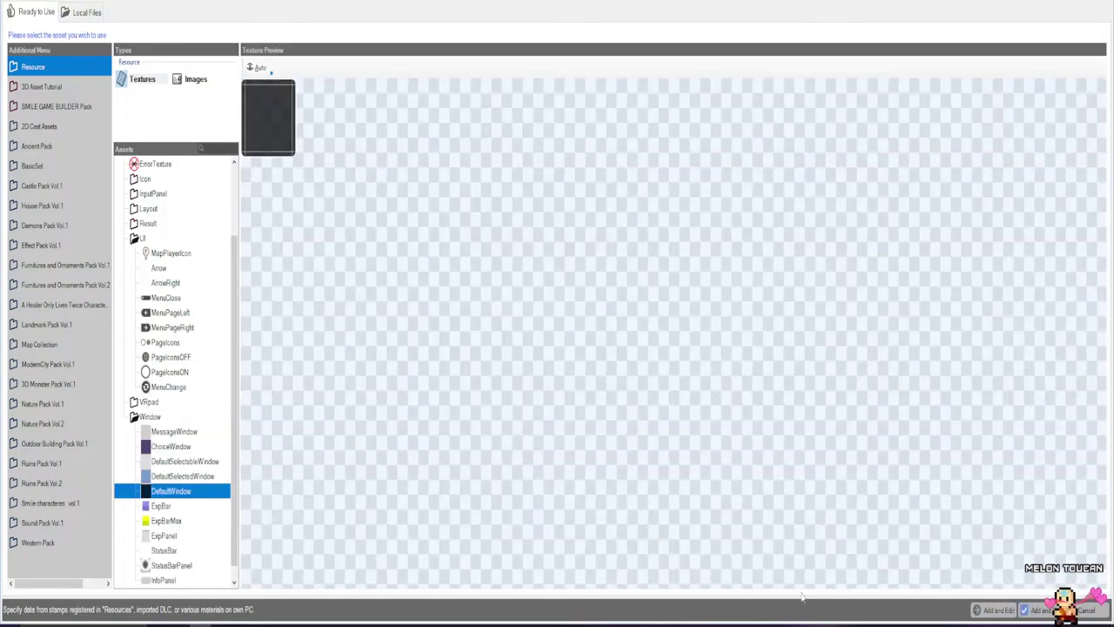
key(Return)
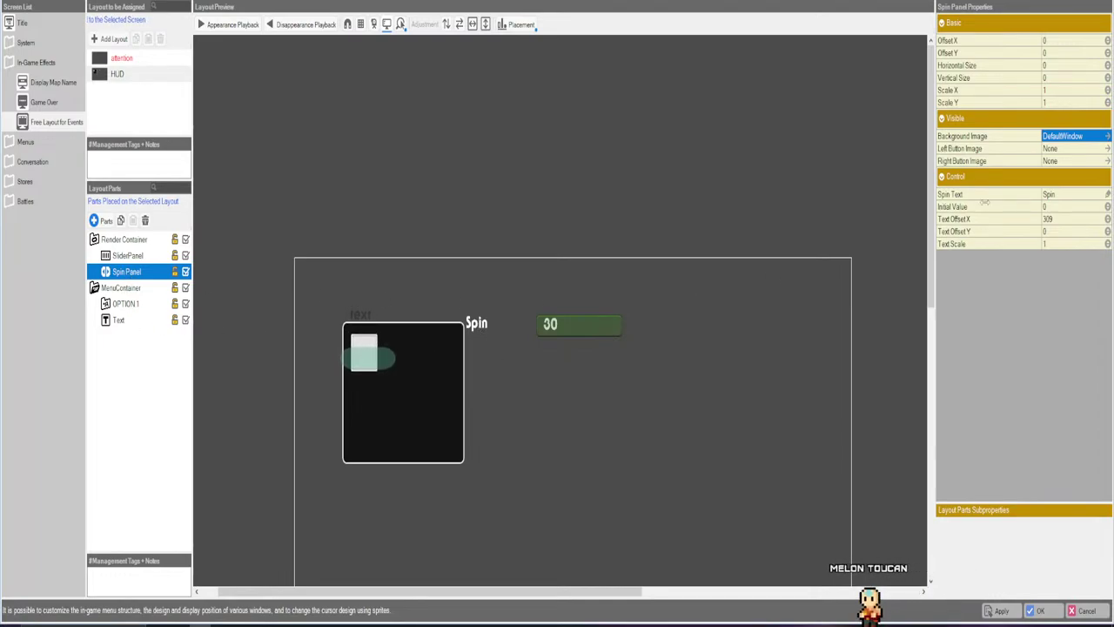
Set the spin panel's Left Button Image to VrpadLeft from the reserved VRpad images.
click(1053, 149)
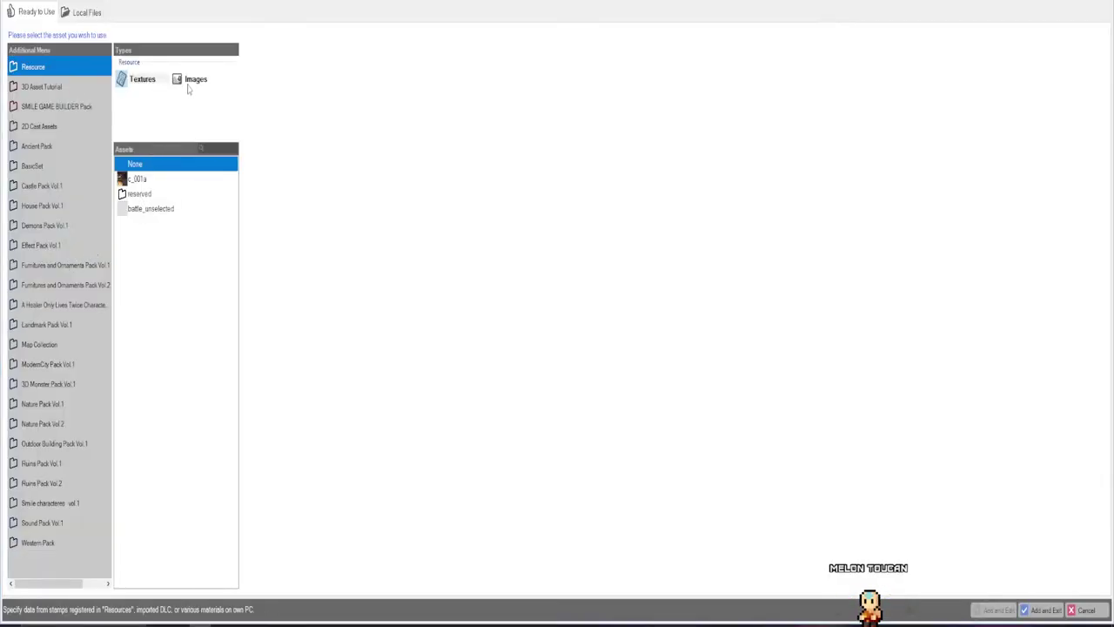
click(193, 81)
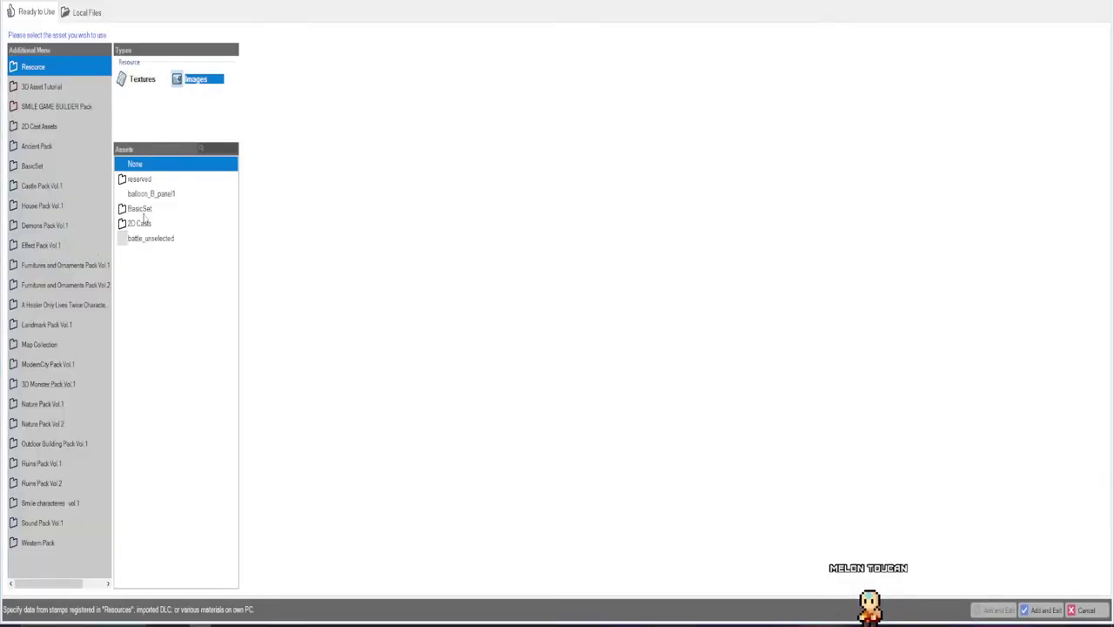
click(140, 178)
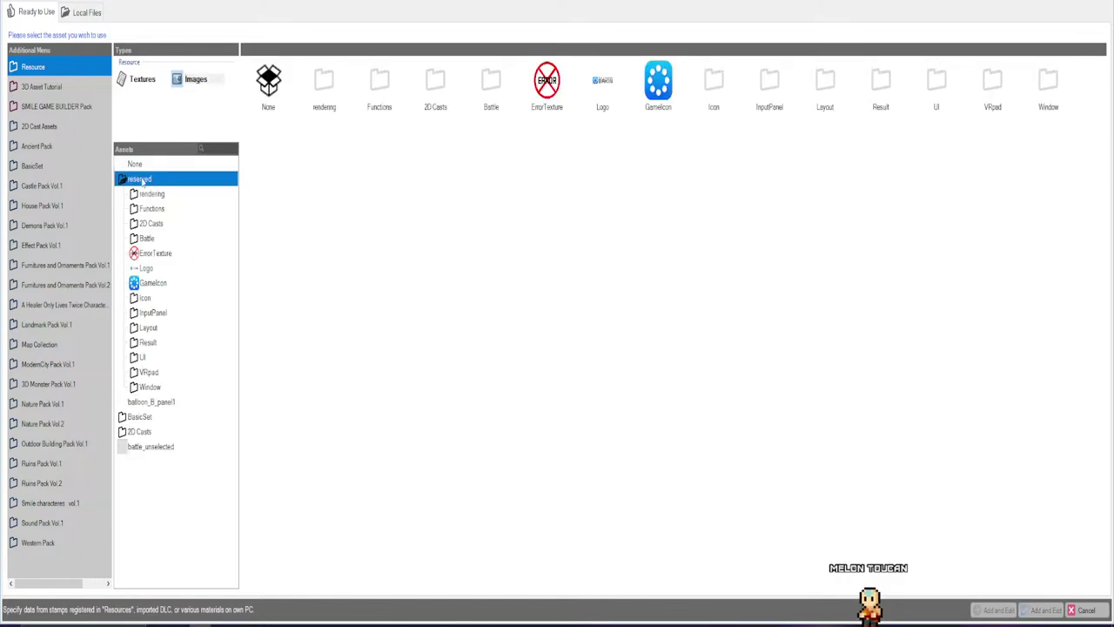
click(148, 371)
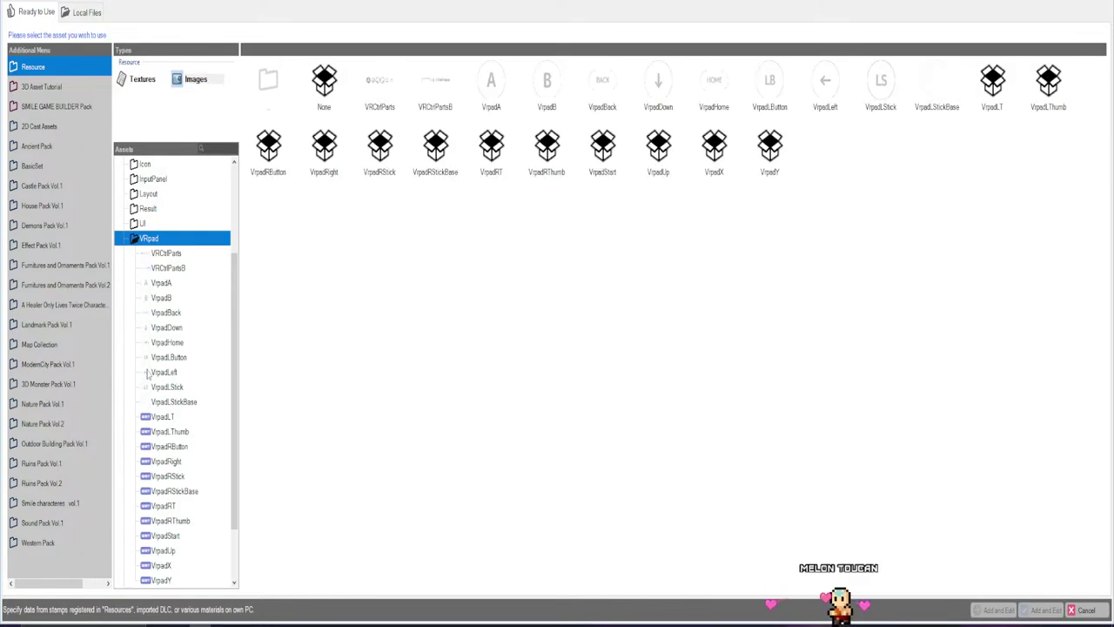
click(148, 372)
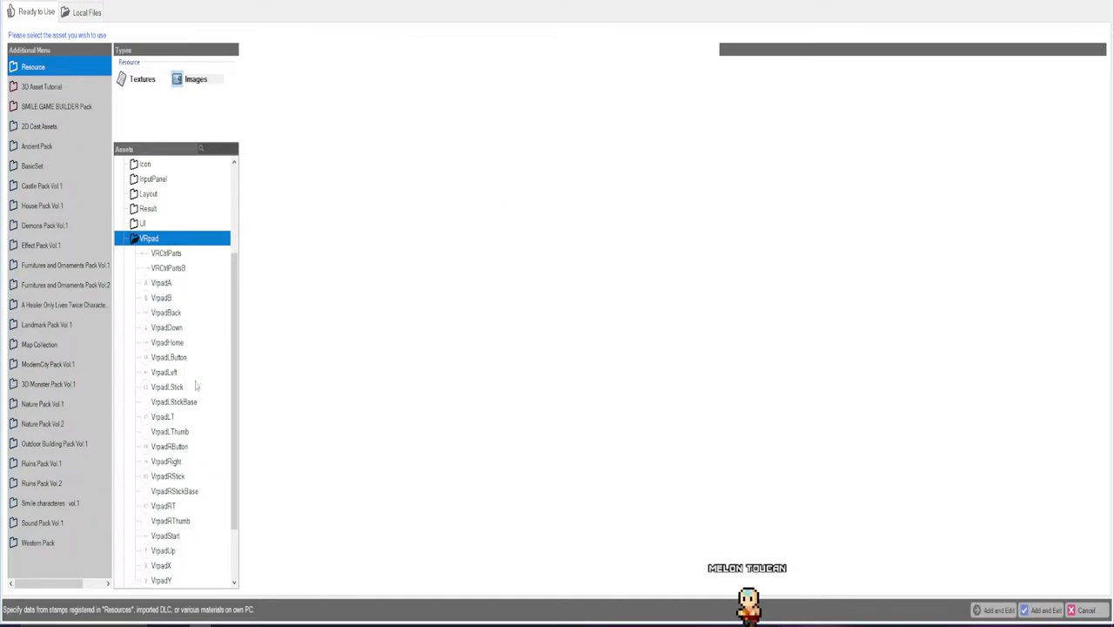
key(Return)
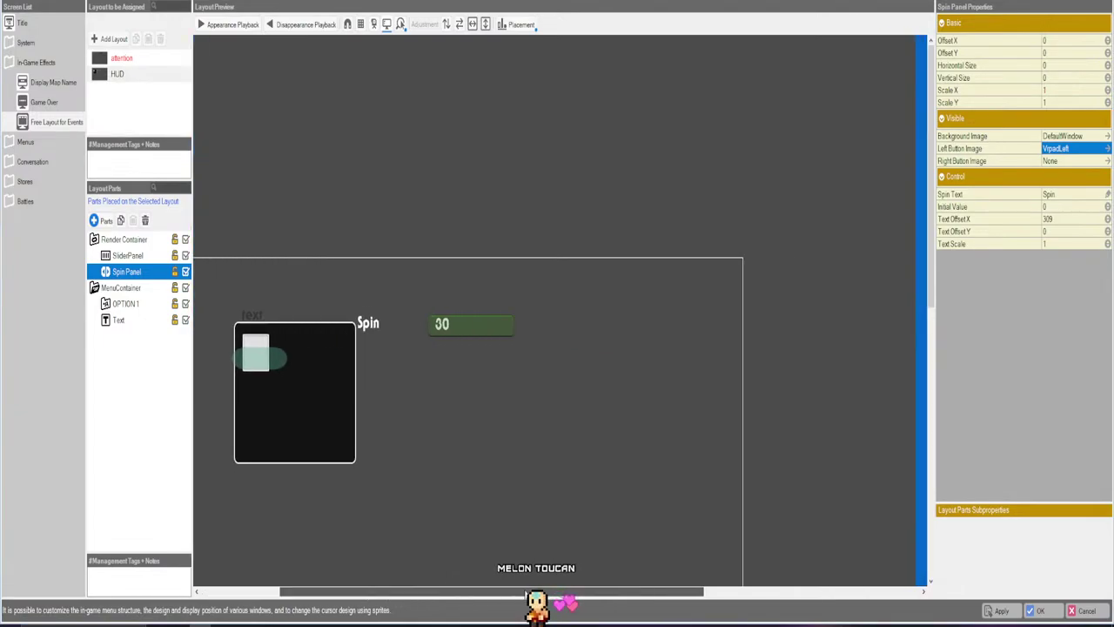
Set the Spin Panel's right button image to VrpadRight from the VRpad folder of the reserved images.
click(1072, 166)
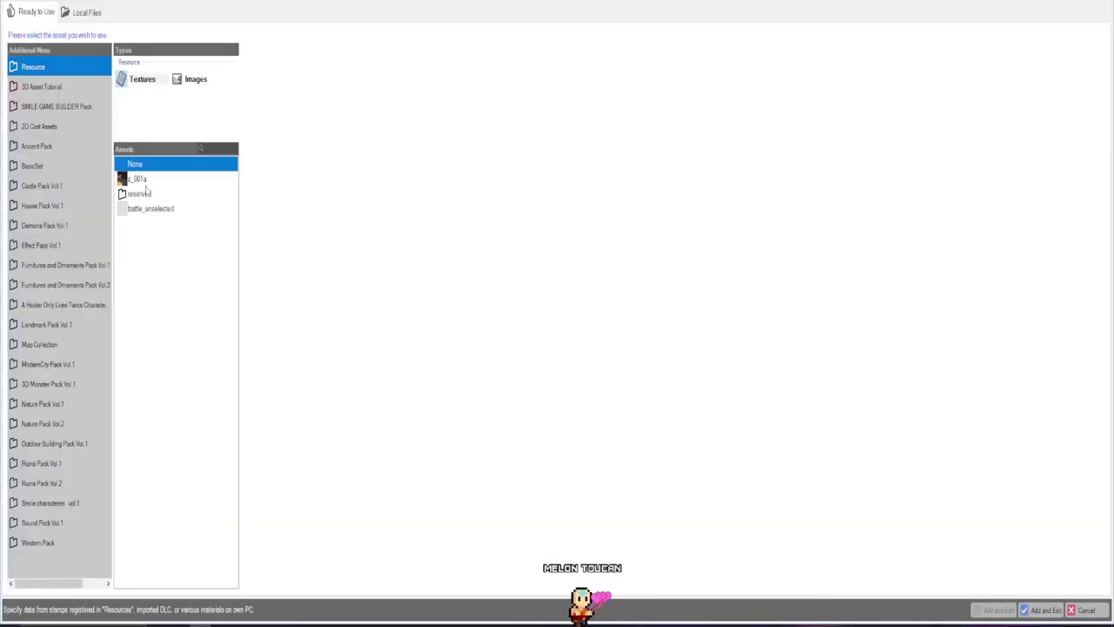
click(184, 80)
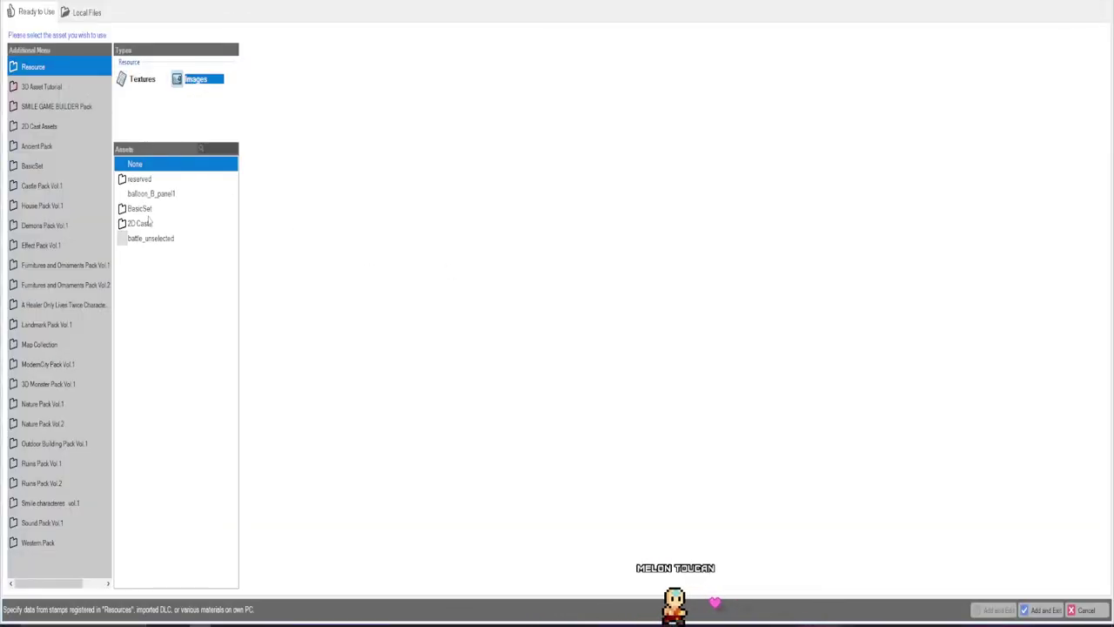
click(142, 179)
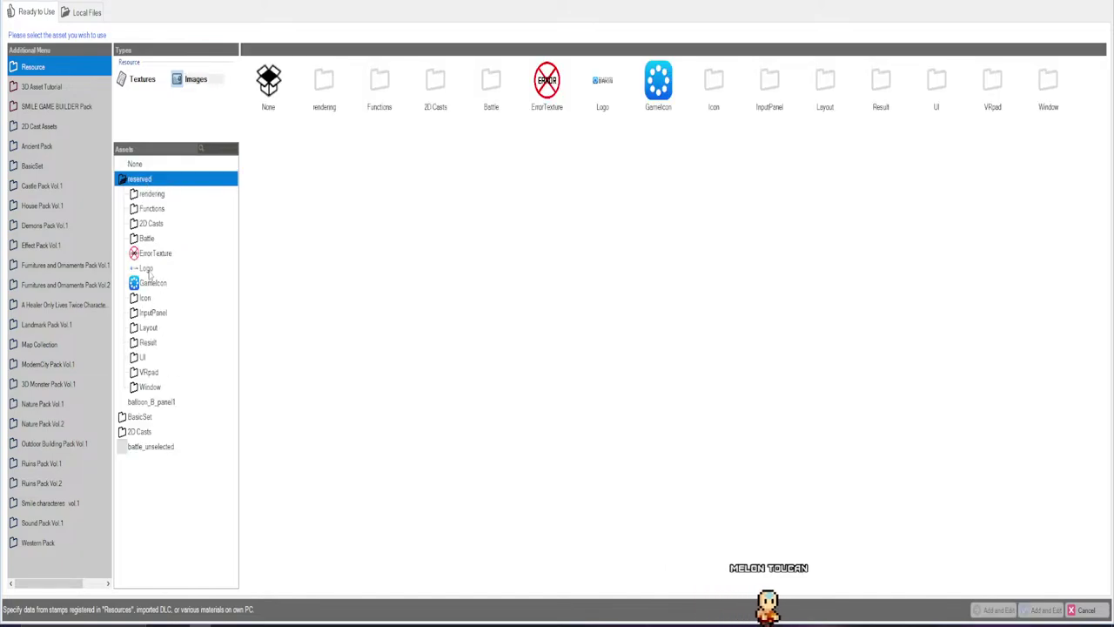
click(141, 357)
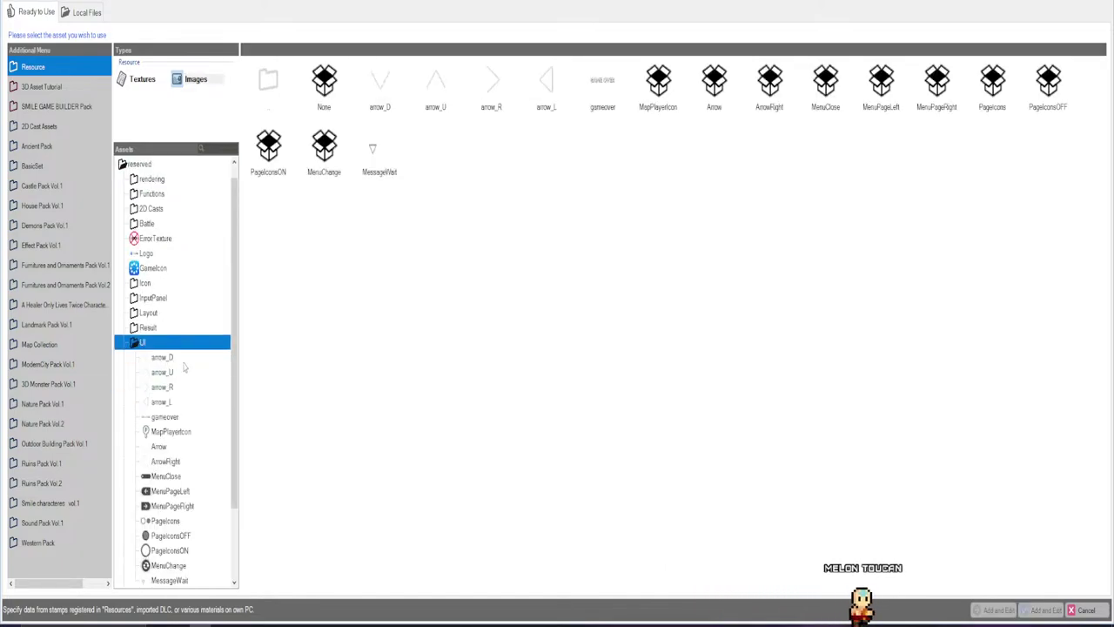
scroll(181, 365, down, 2)
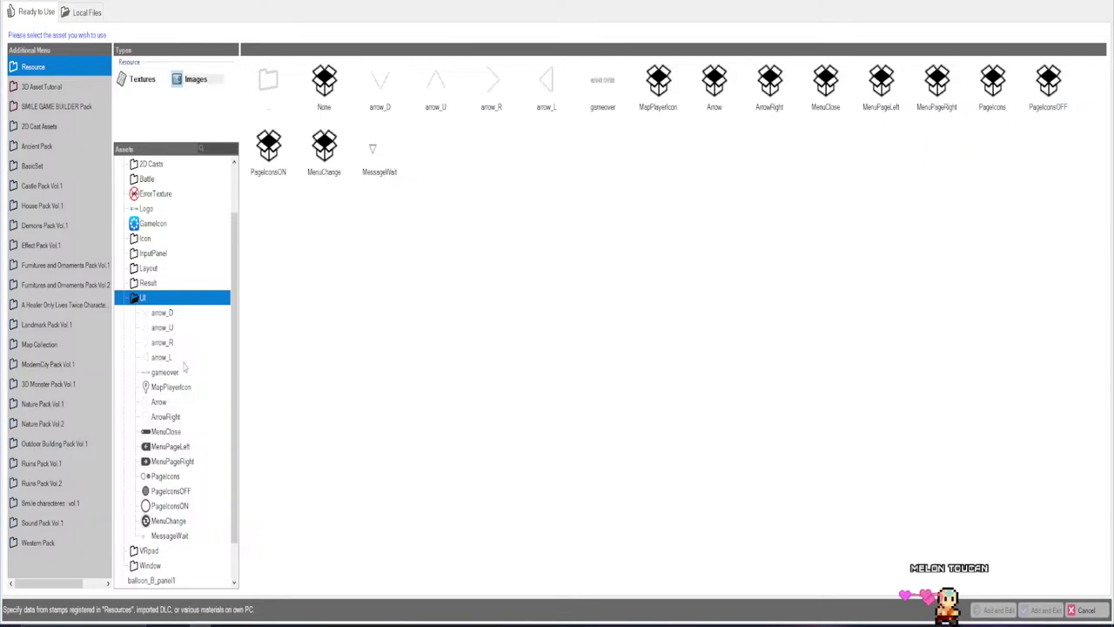
scroll(185, 367, down, 1)
click(147, 507)
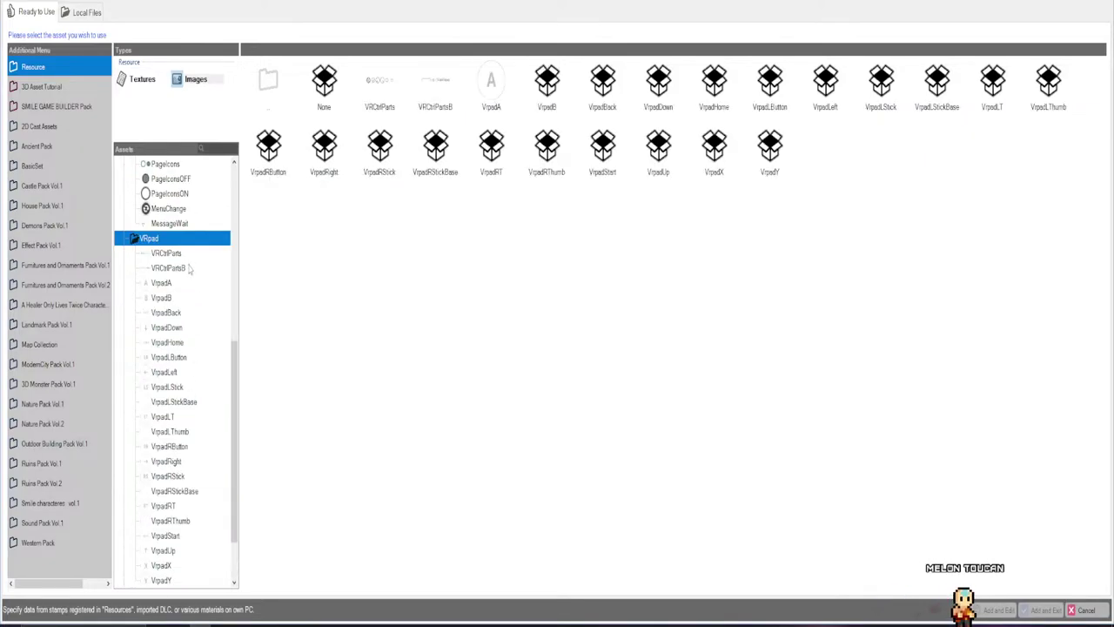
scroll(179, 298, down, 1)
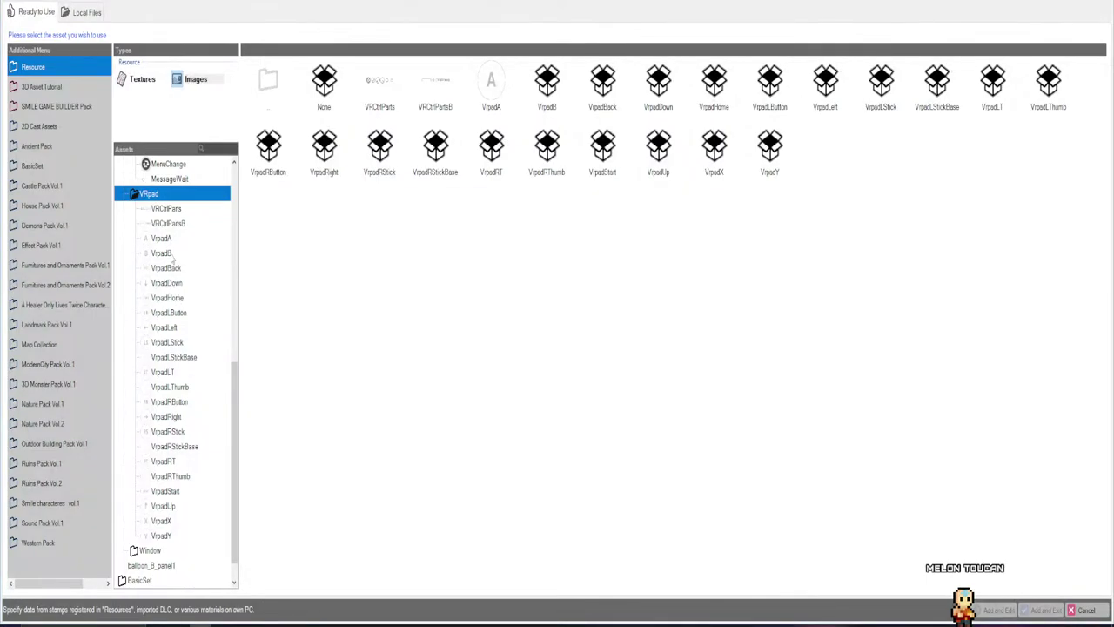
click(166, 417)
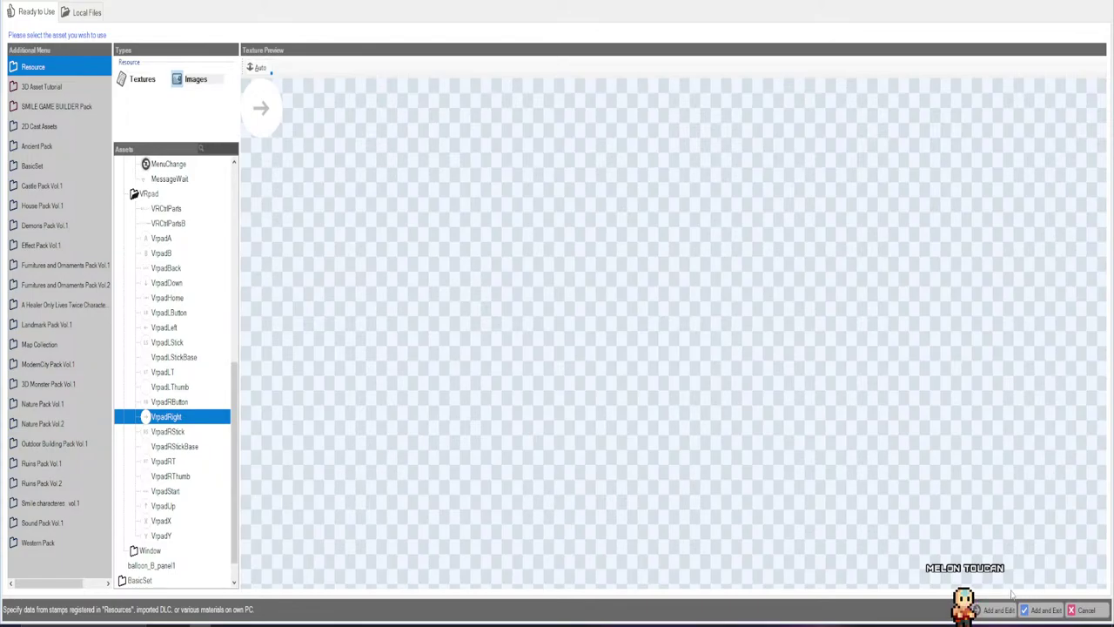
click(1041, 610)
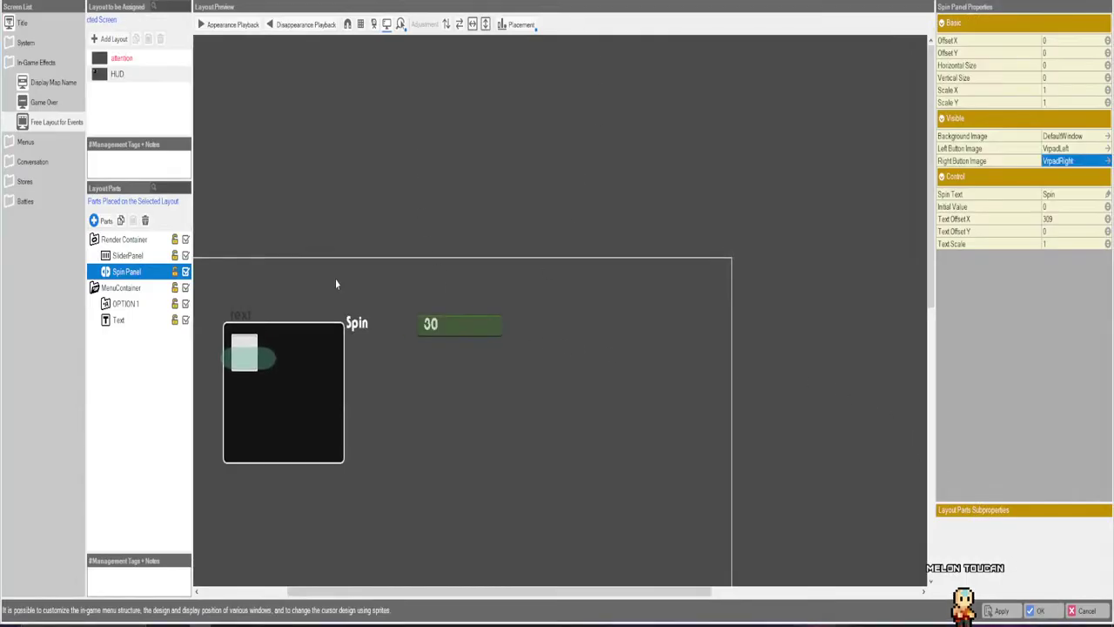
Move the Spin Panel out of the Render Container and into the MenuContainer, above OPTION 1.
click(130, 272)
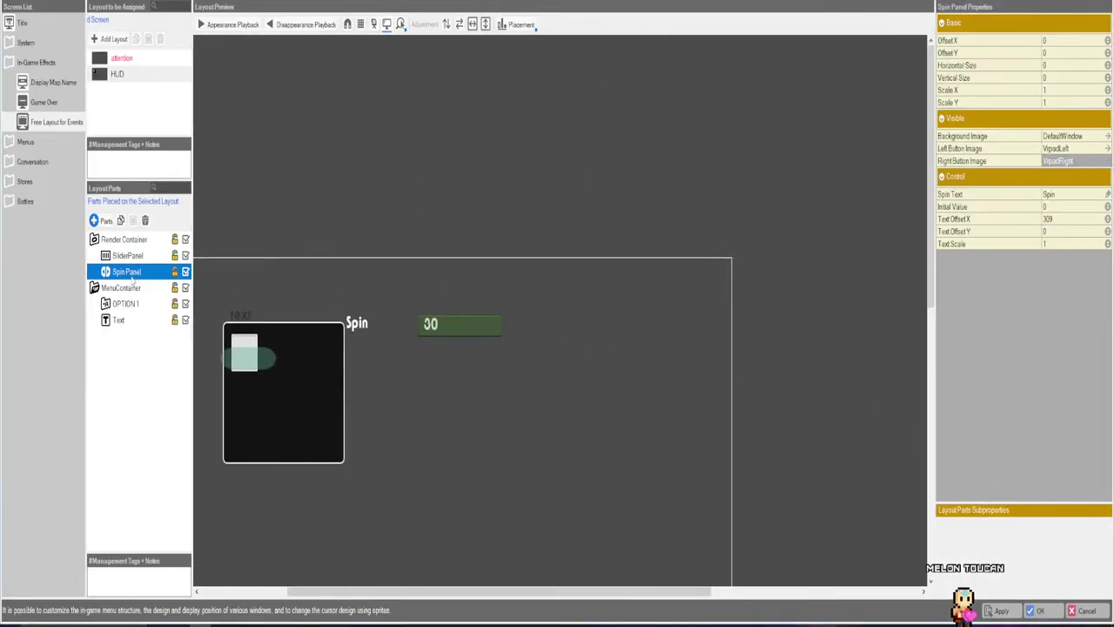
click(129, 254)
click(126, 271)
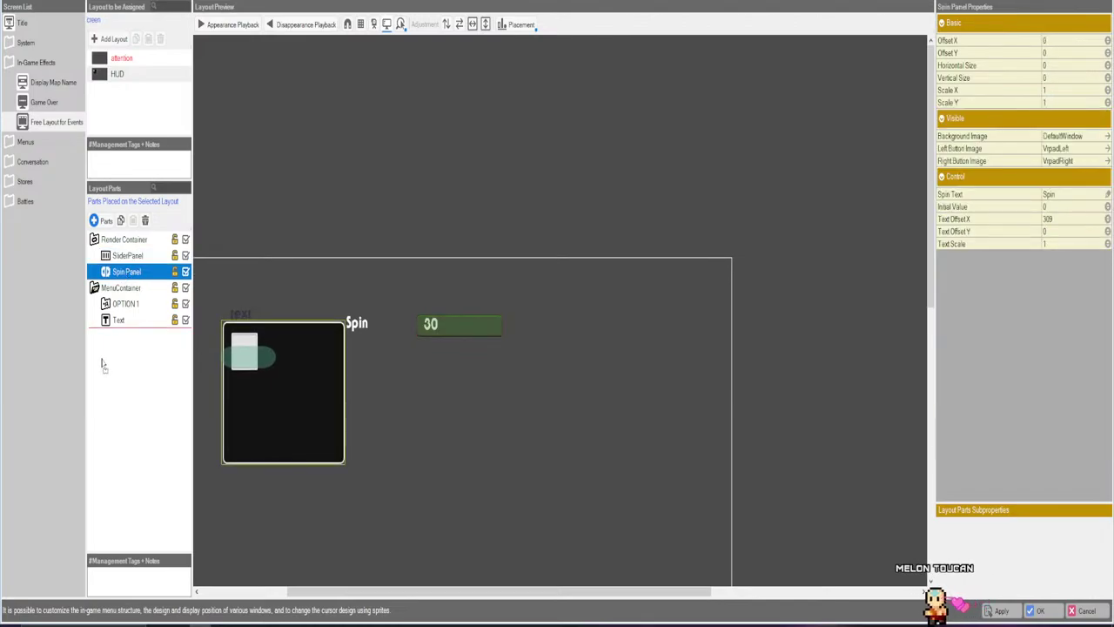
drag(126, 271, 101, 364)
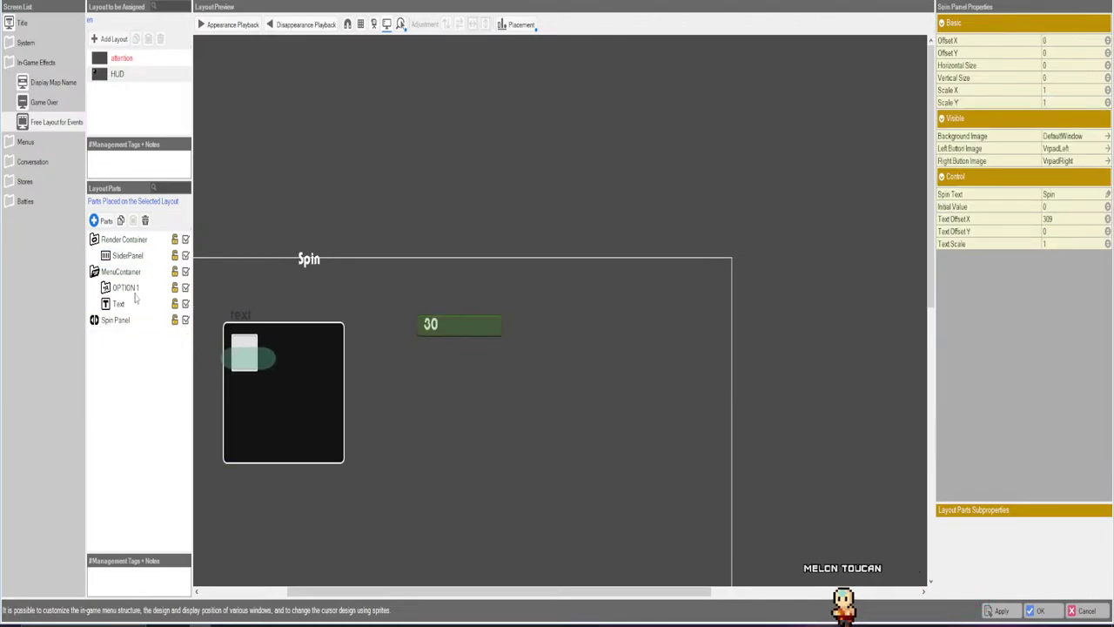
click(117, 322)
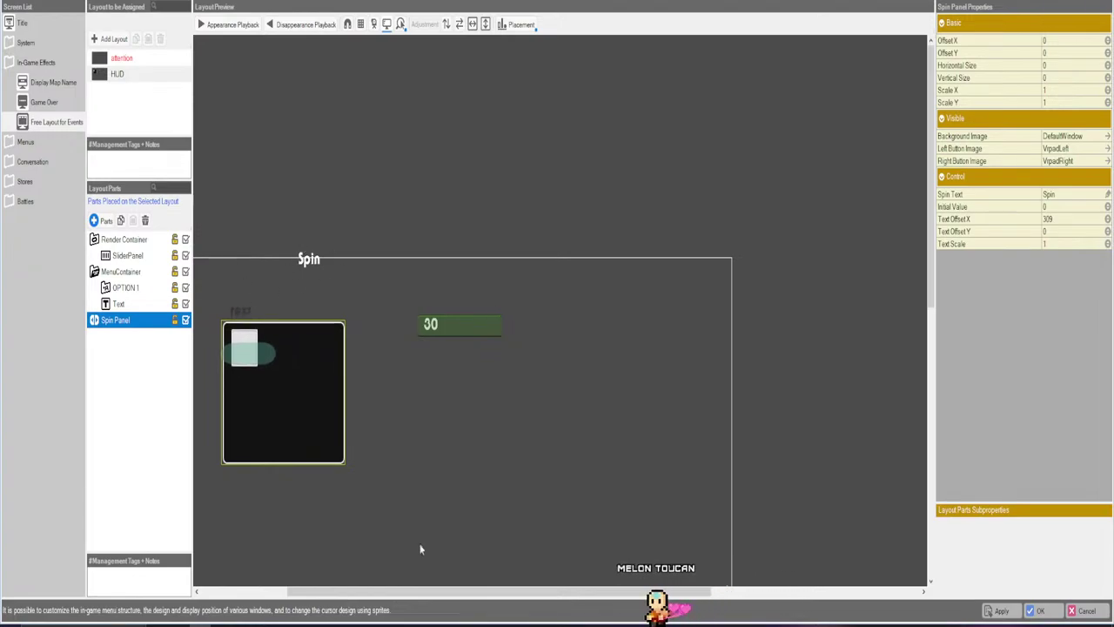
drag(443, 598, 365, 598)
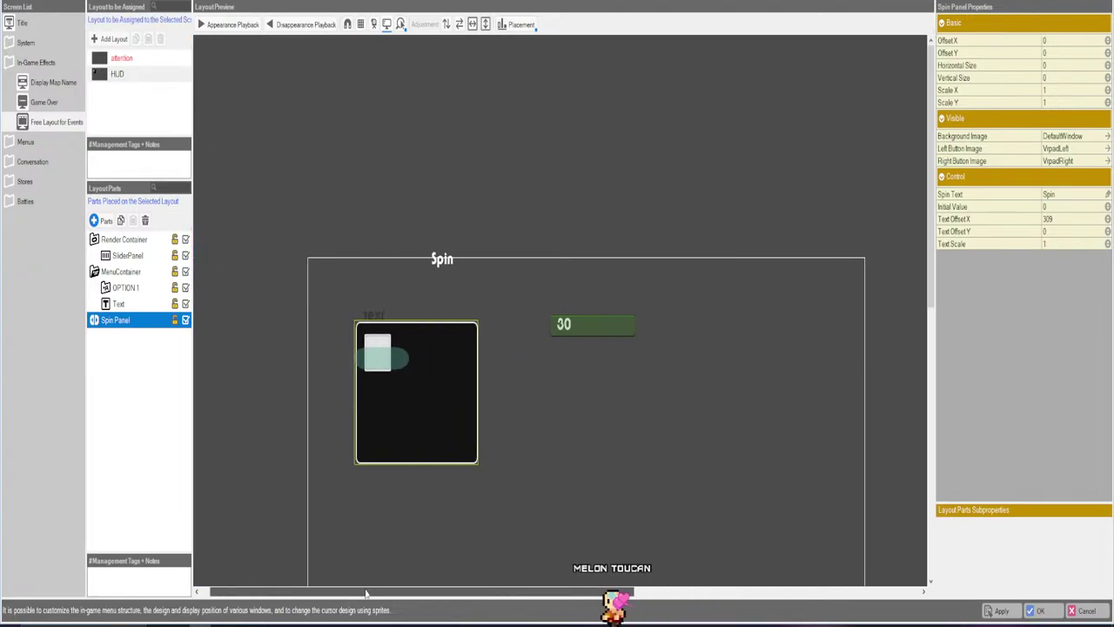
click(136, 322)
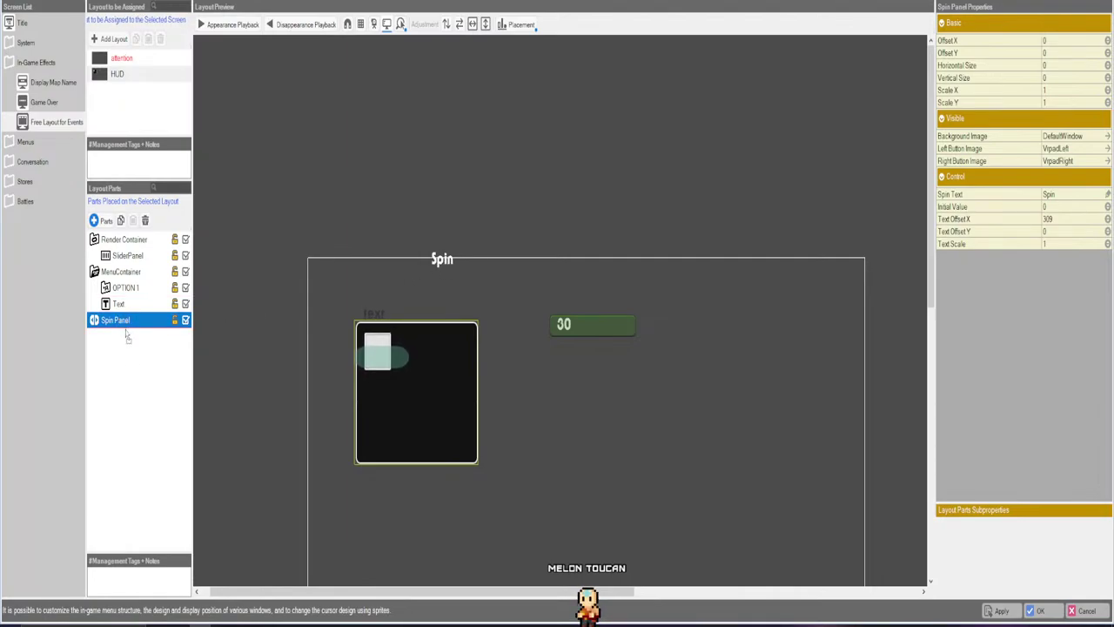
drag(132, 315, 137, 284)
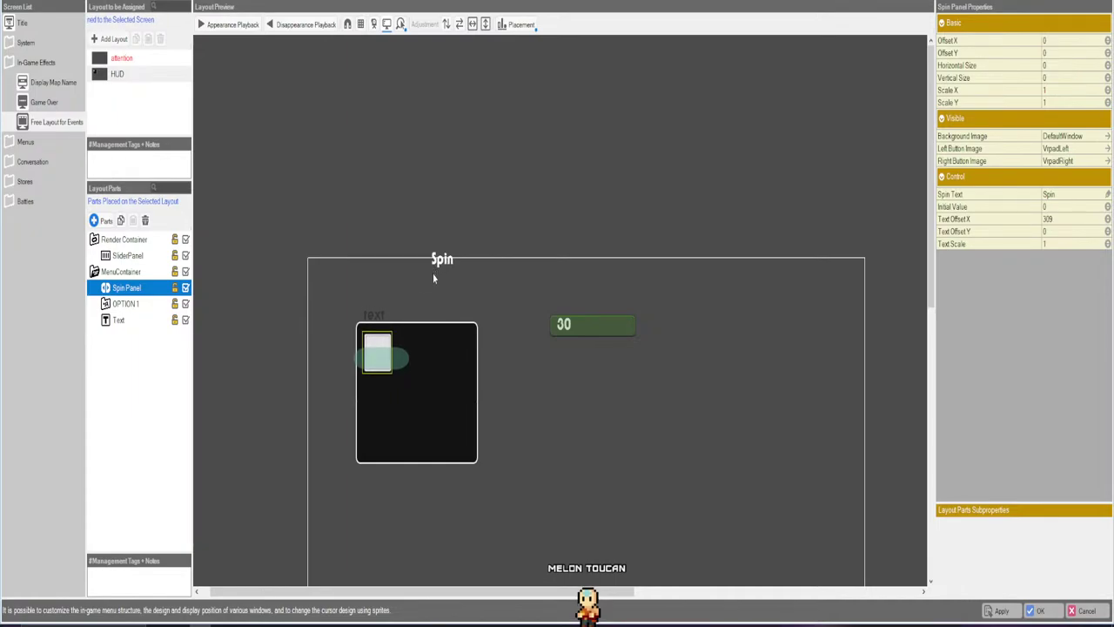
click(442, 270)
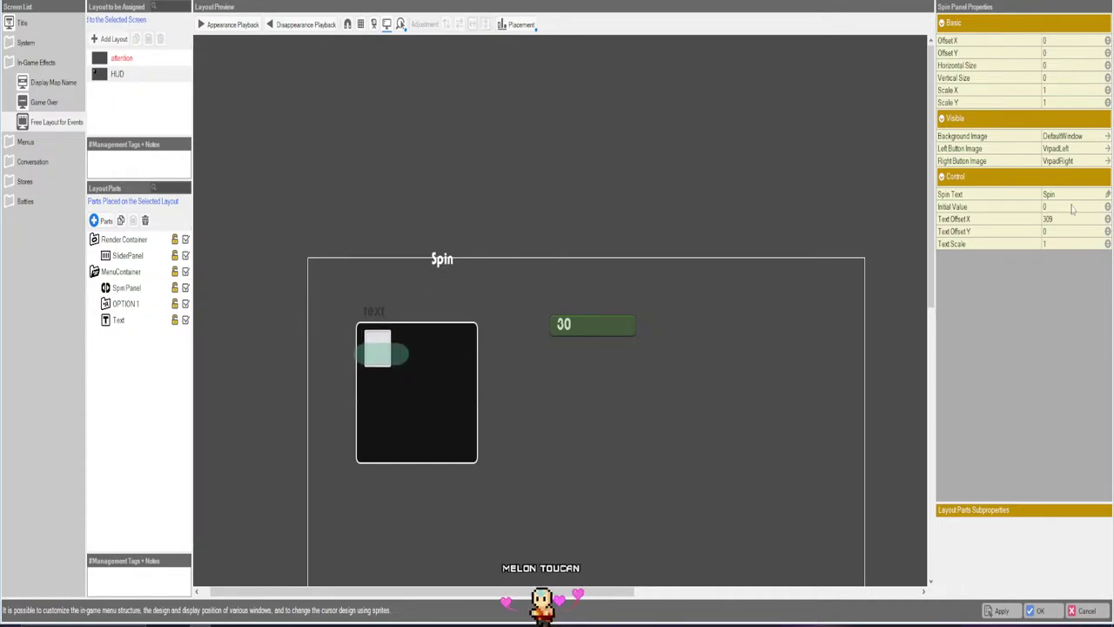
Add a Current Map Name part to the layout and place it at about offset X 68, Y 0.
click(102, 221)
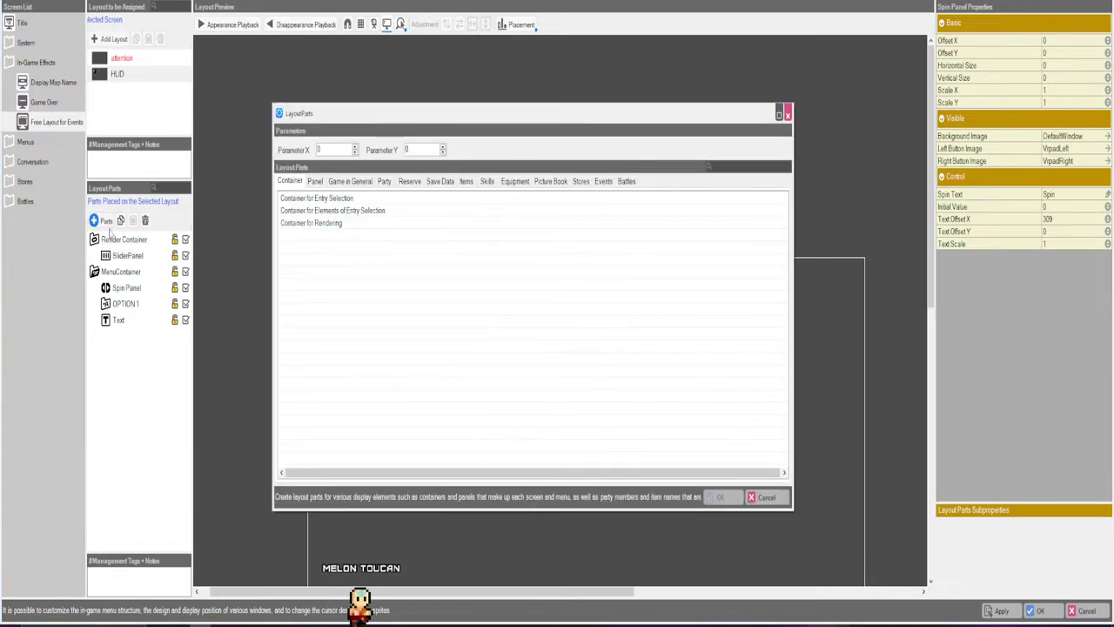
click(314, 181)
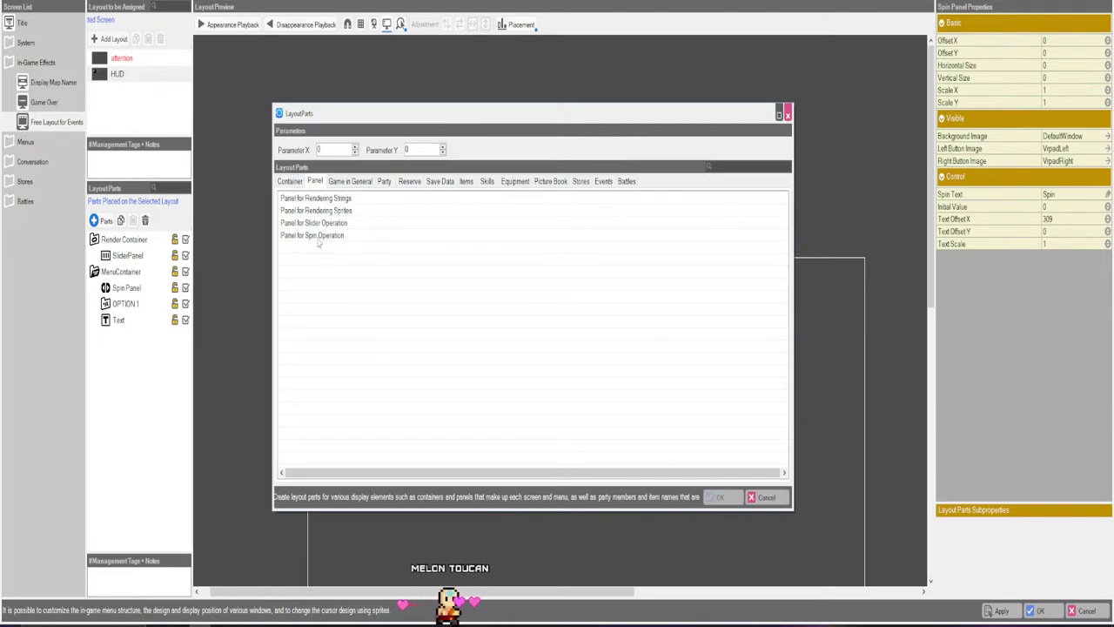
click(338, 182)
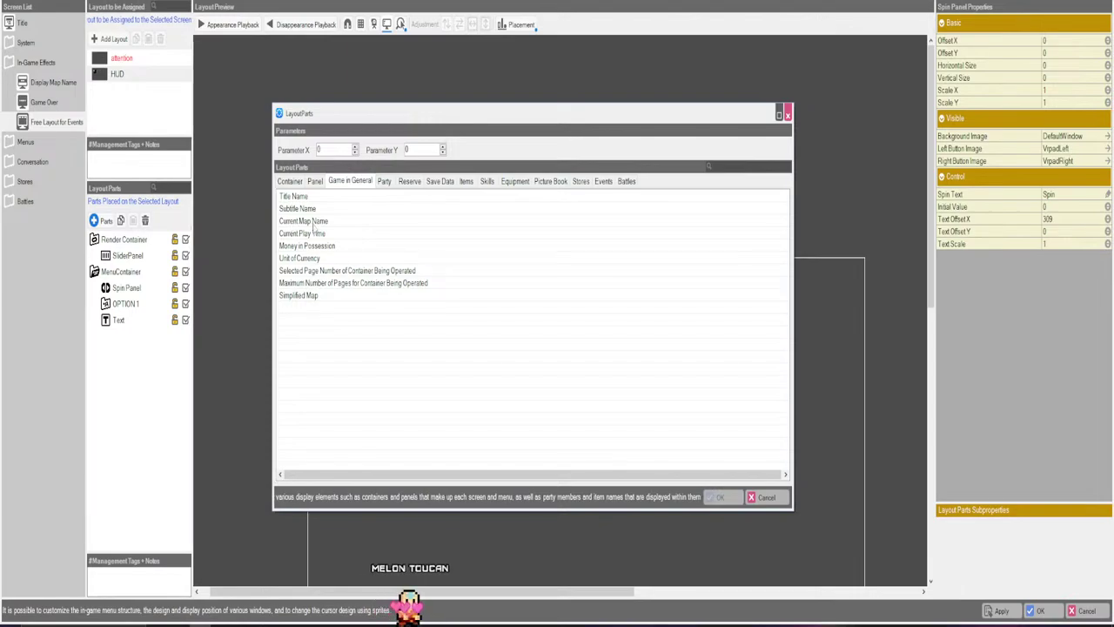
click(312, 222)
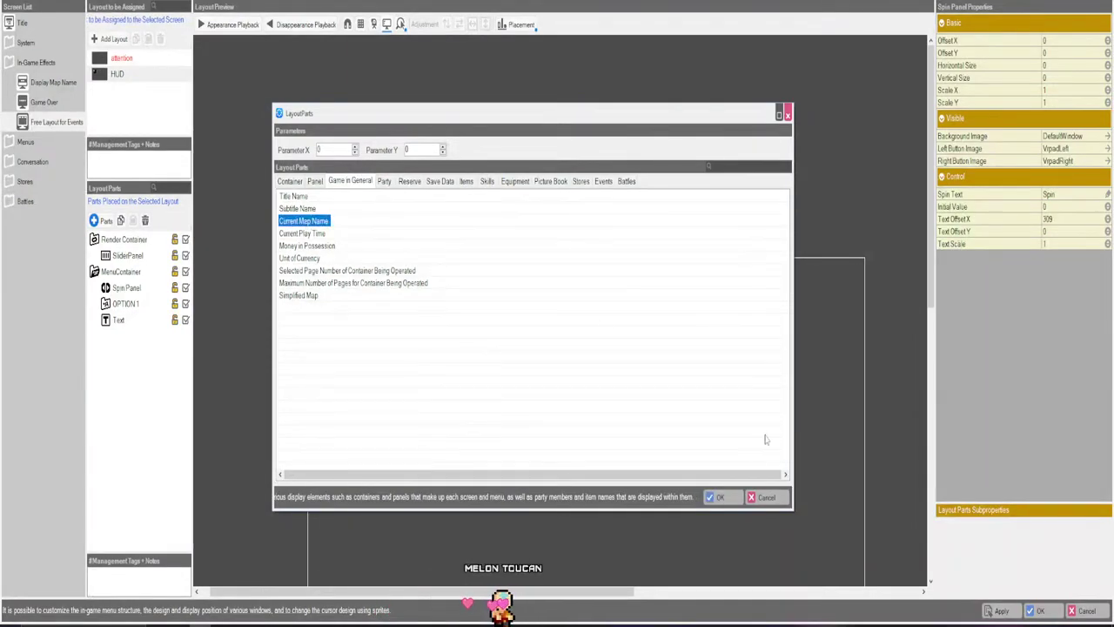
click(718, 497)
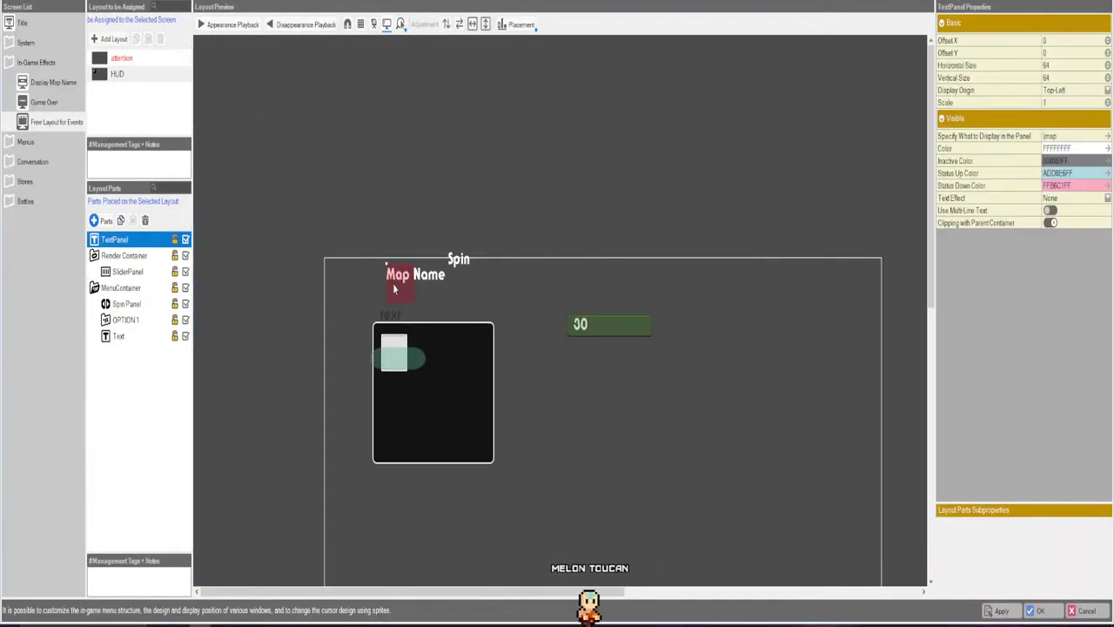
drag(393, 289, 403, 269)
drag(509, 284, 362, 284)
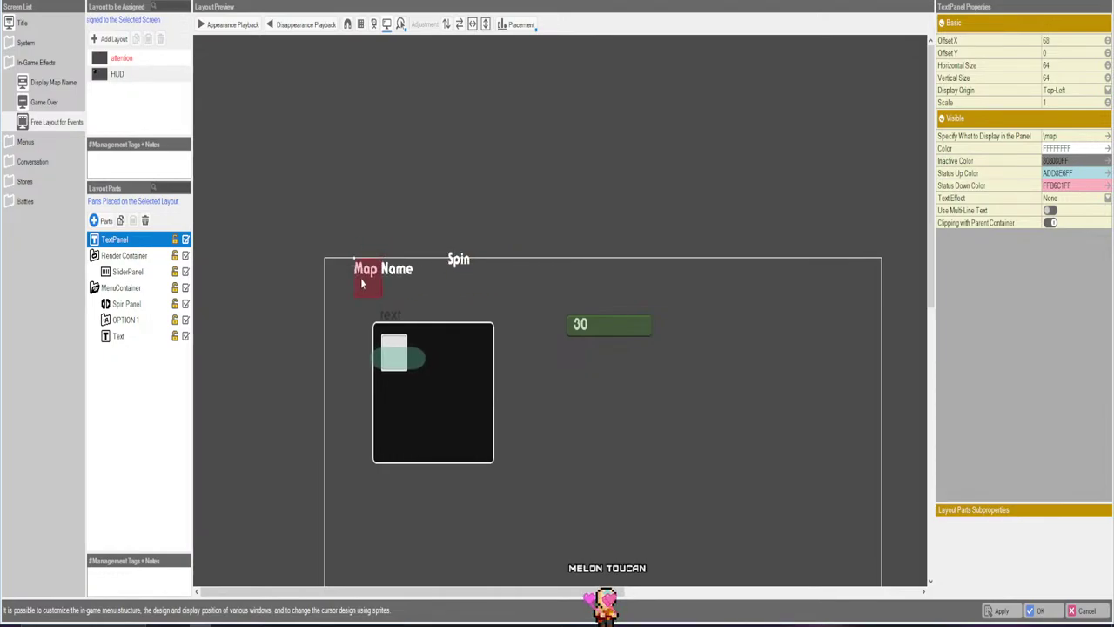
Delete the map name text panel from the layout parts.
right_click(362, 284)
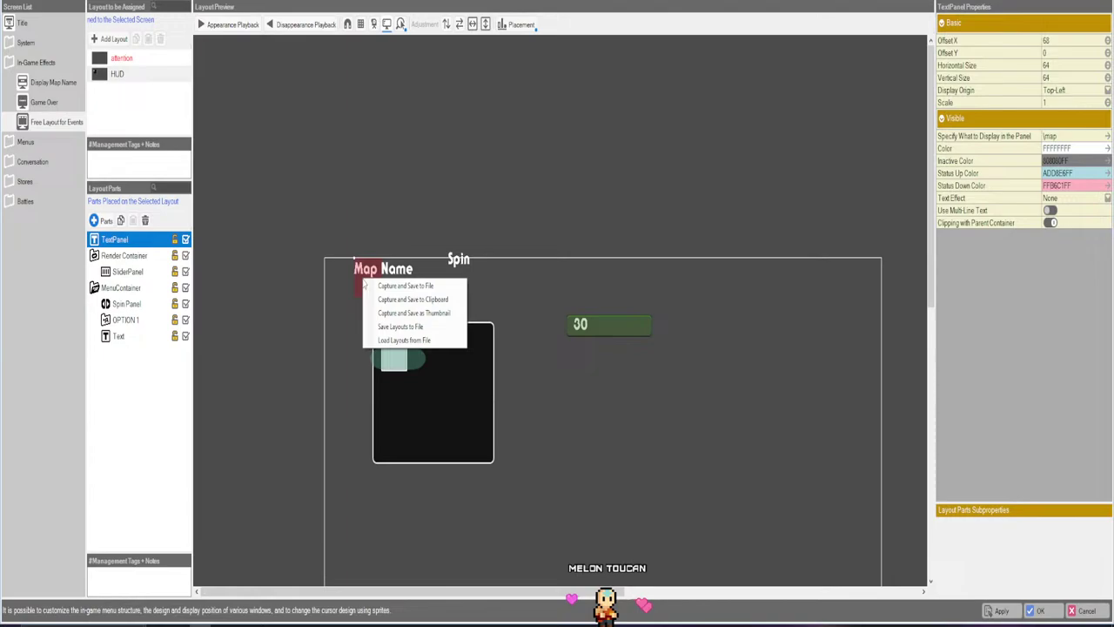
click(400, 338)
right_click(371, 266)
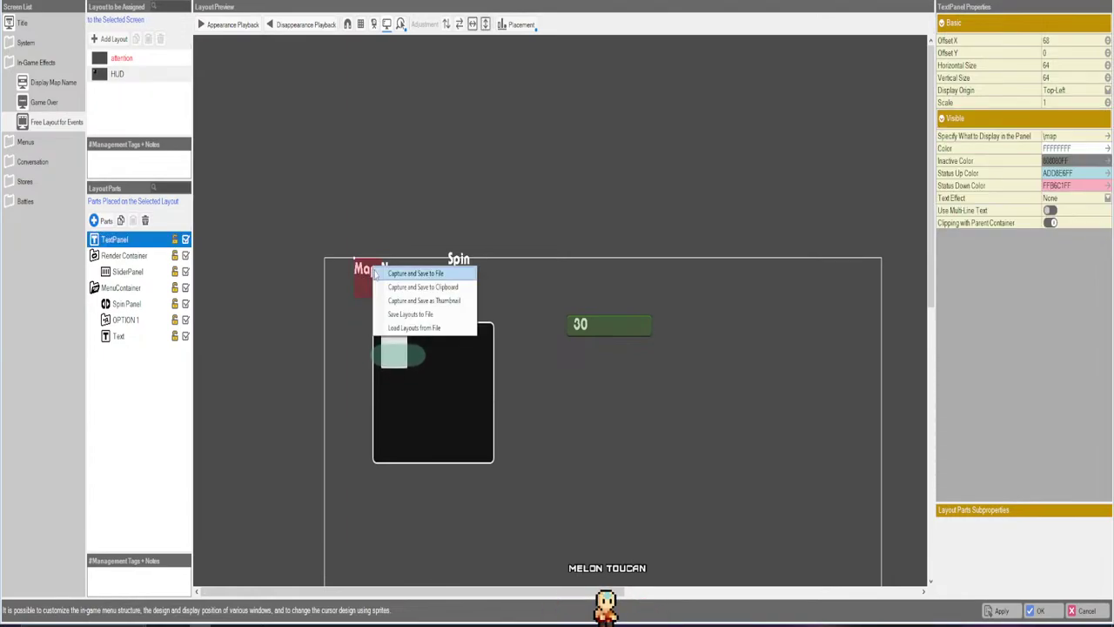
click(358, 281)
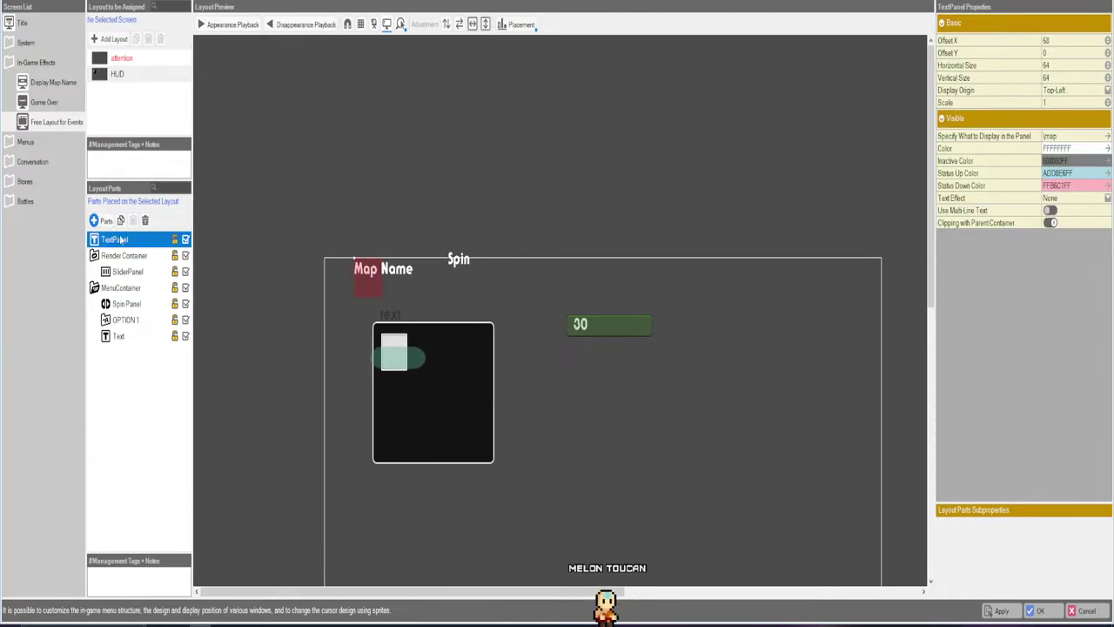
click(145, 220)
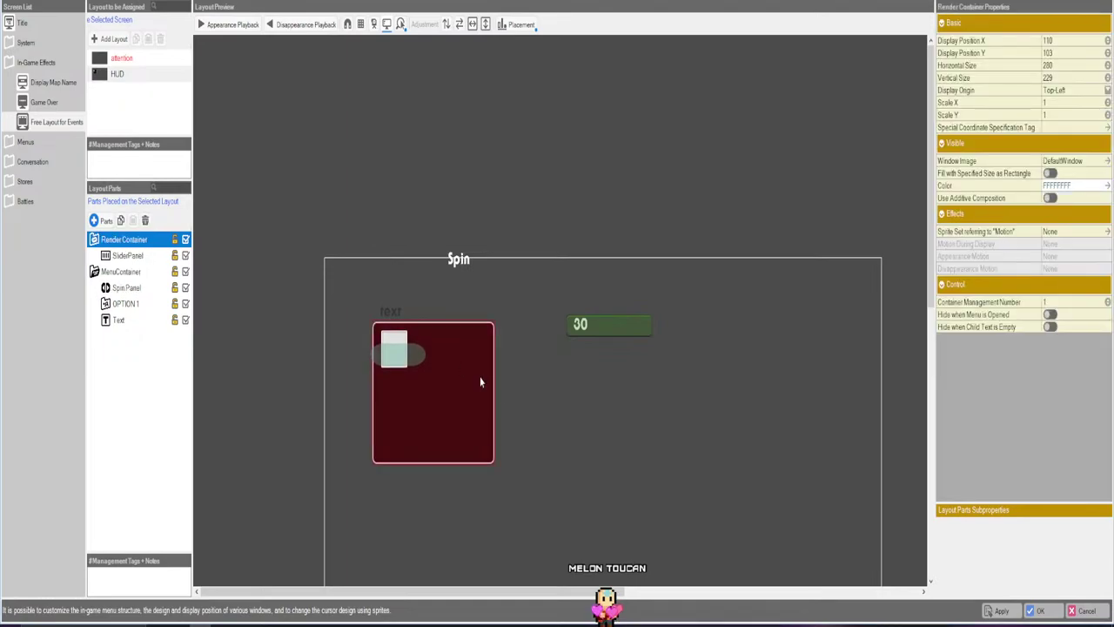
Add a Selected Page Number of Container Being Operated part to the Render Container and place it near the container's lower-left corner, about offset Y 193.
click(102, 221)
click(315, 181)
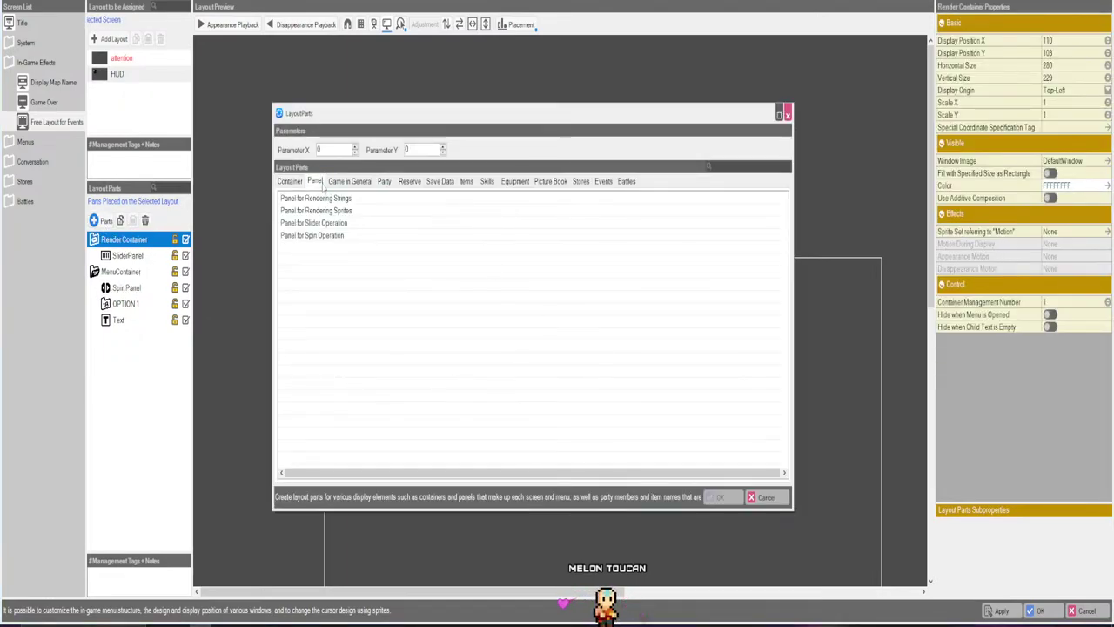
click(350, 181)
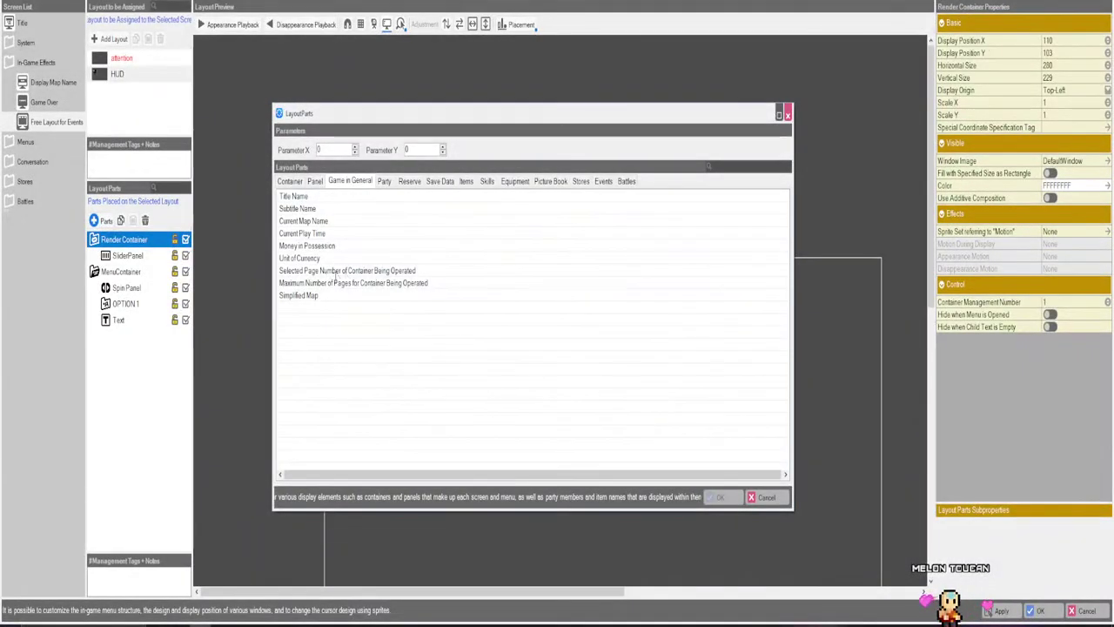
click(400, 272)
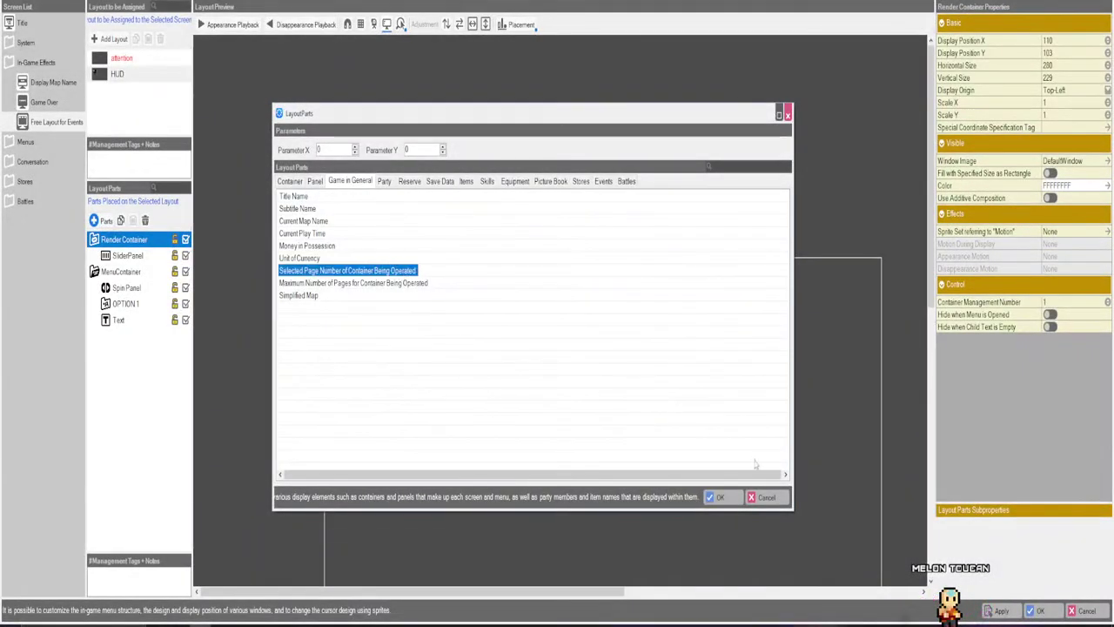
click(720, 497)
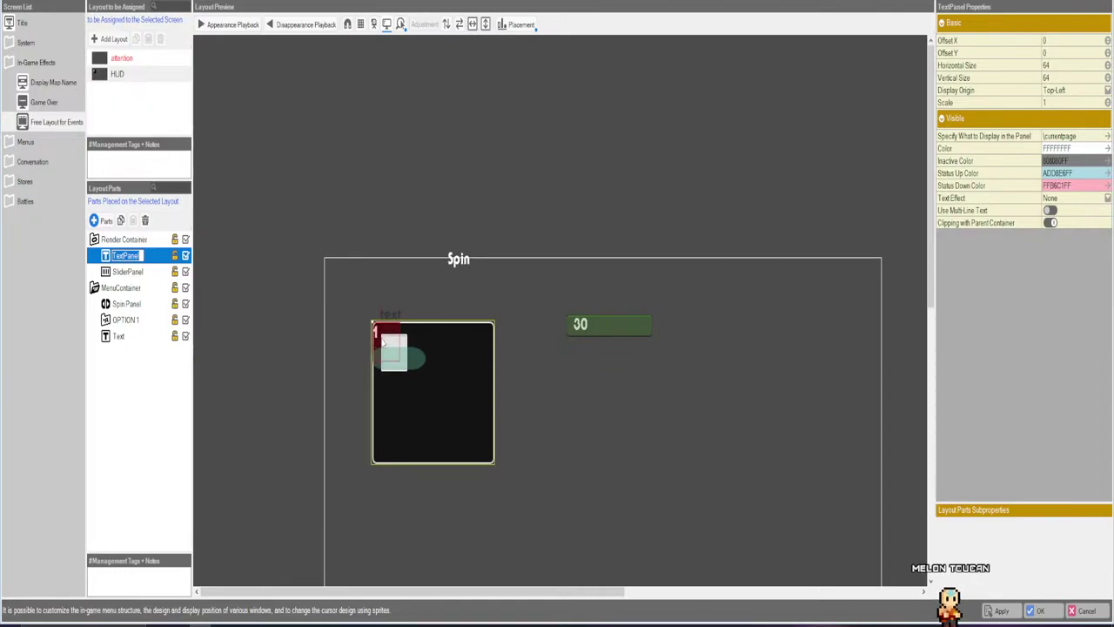
drag(416, 418, 380, 459)
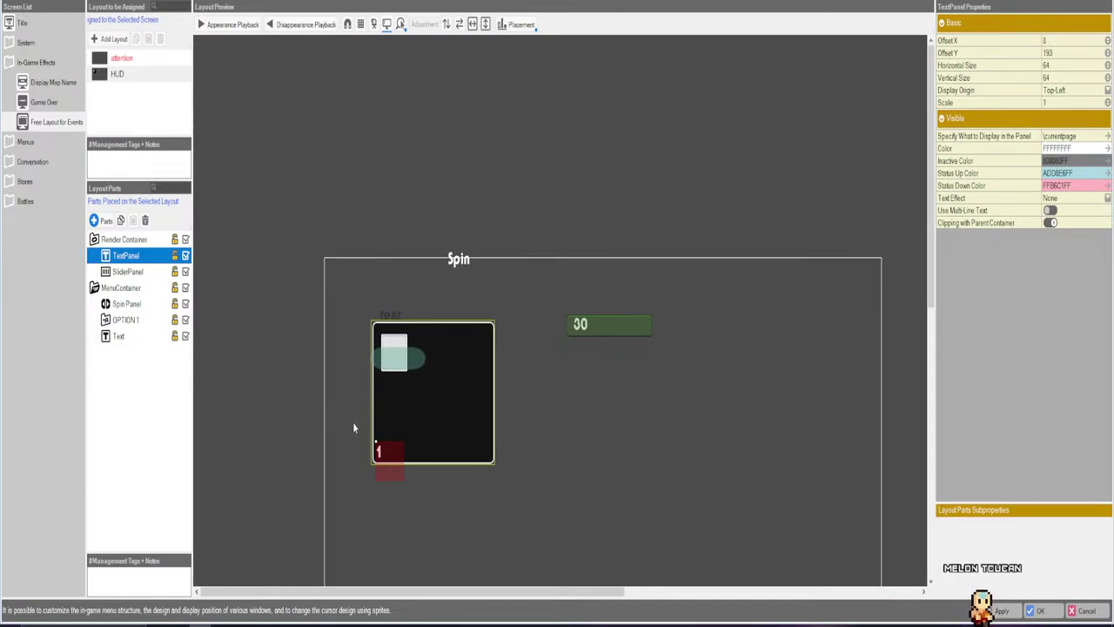
Delete the page number text panel from the Render Container.
click(126, 243)
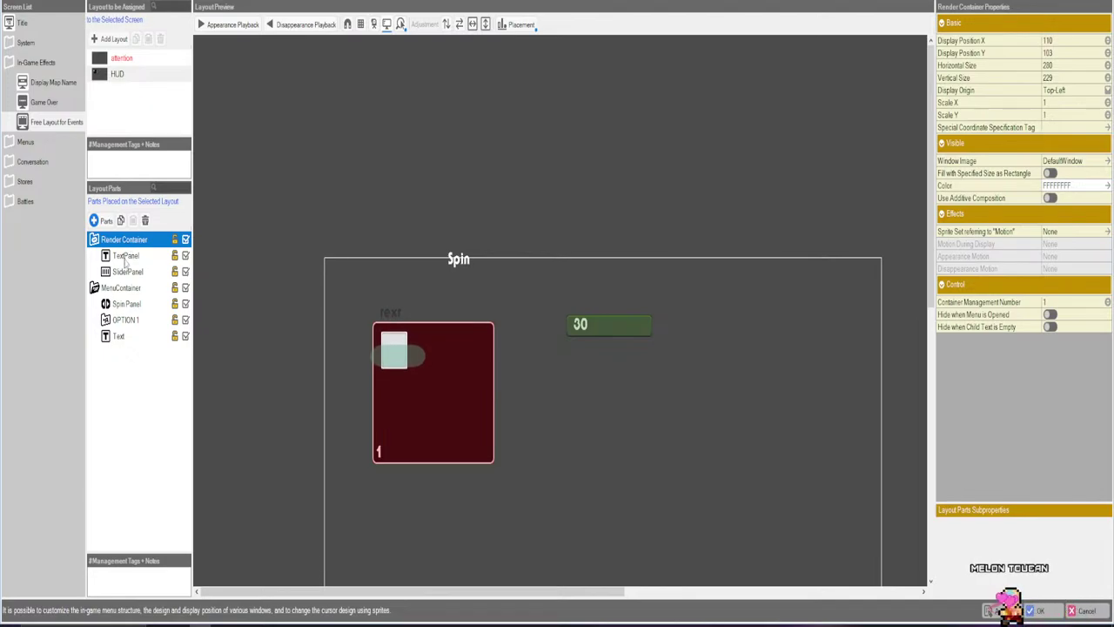
click(155, 257)
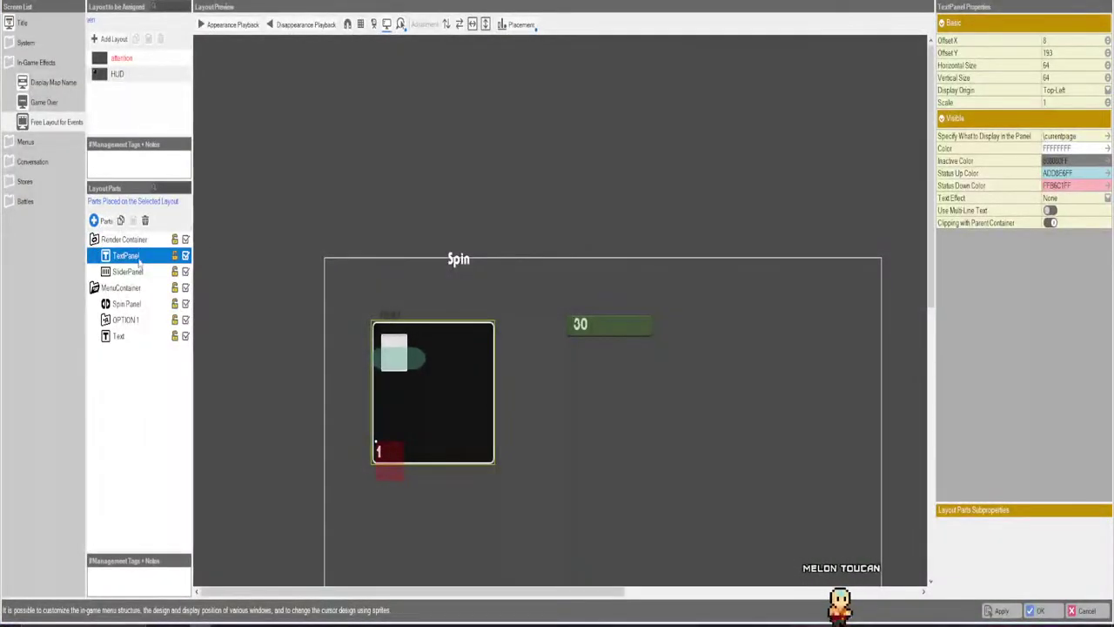
key(Delete)
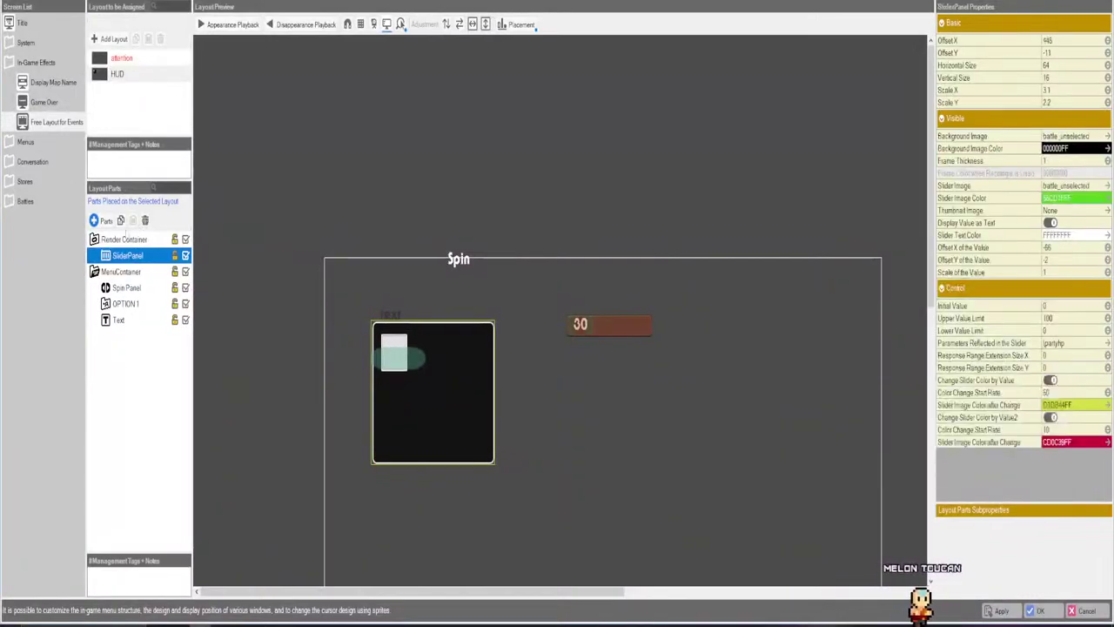
Add a Simplified Map part without parent-container clipping and place it outside the Render Container at about offset X 680, Y 113.
click(102, 220)
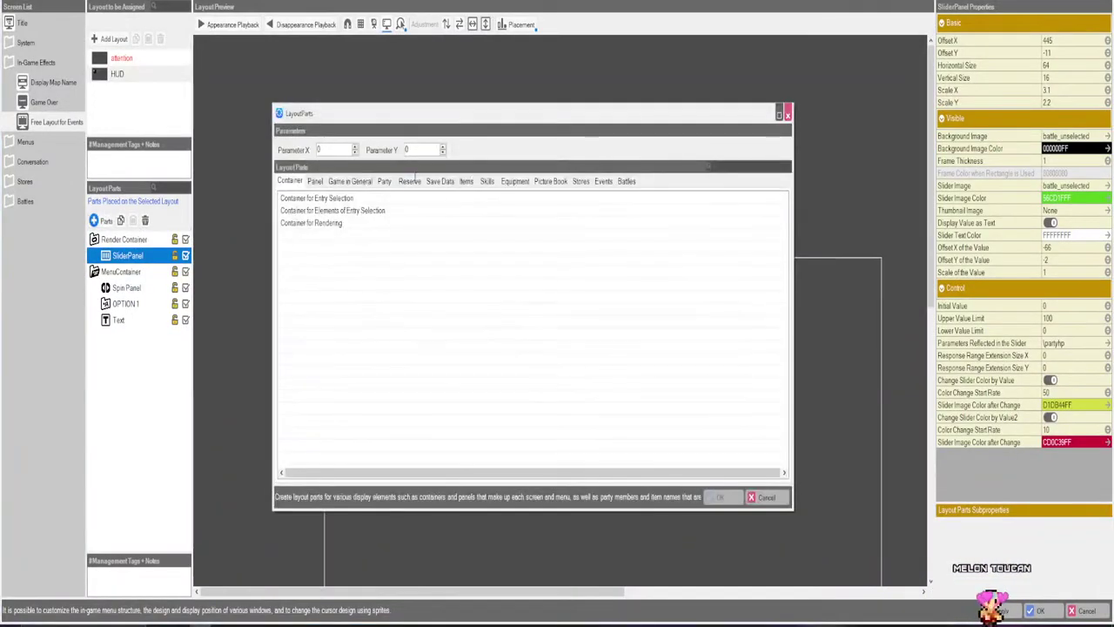
click(350, 181)
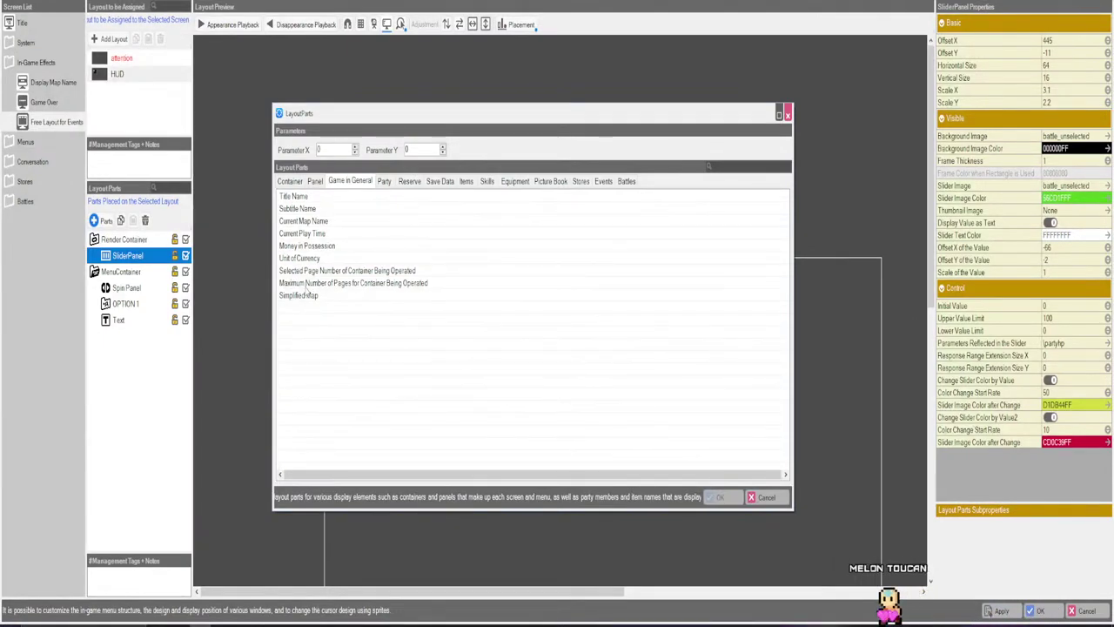
click(305, 284)
click(311, 296)
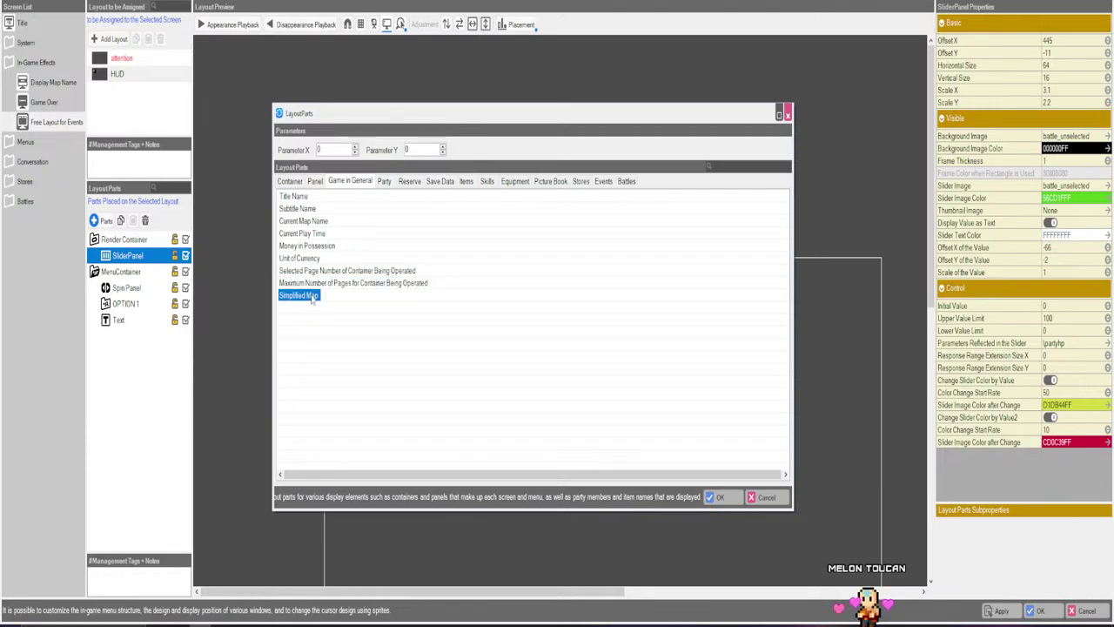
key(Return)
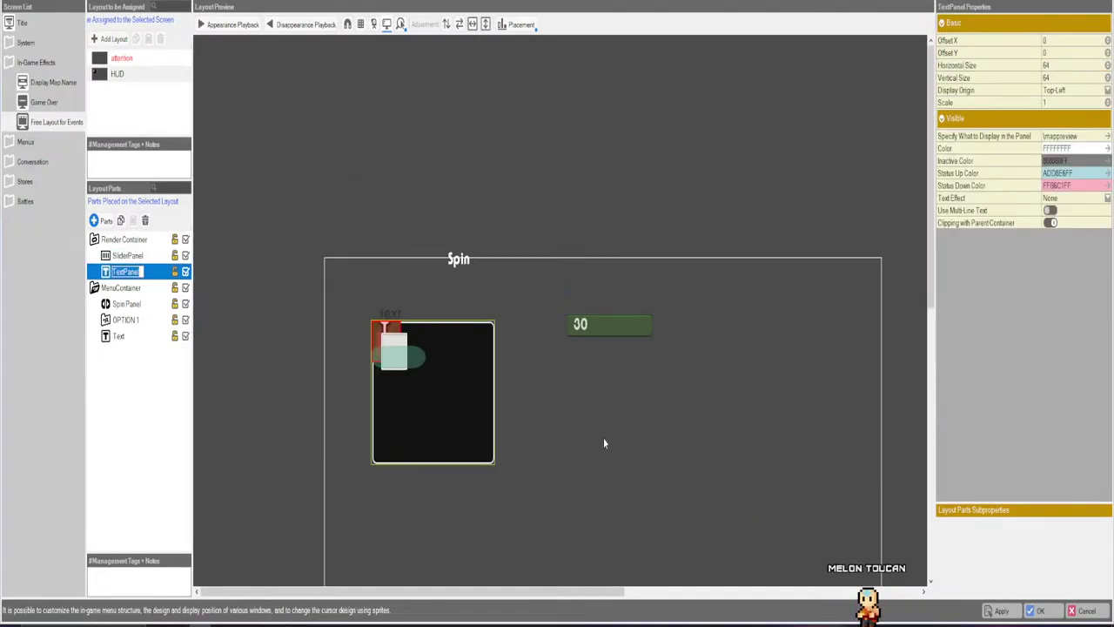
mouse_move(688, 419)
mouse_down()
mouse_move(763, 435)
mouse_move(589, 392)
mouse_move(684, 407)
mouse_move(690, 427)
mouse_up()
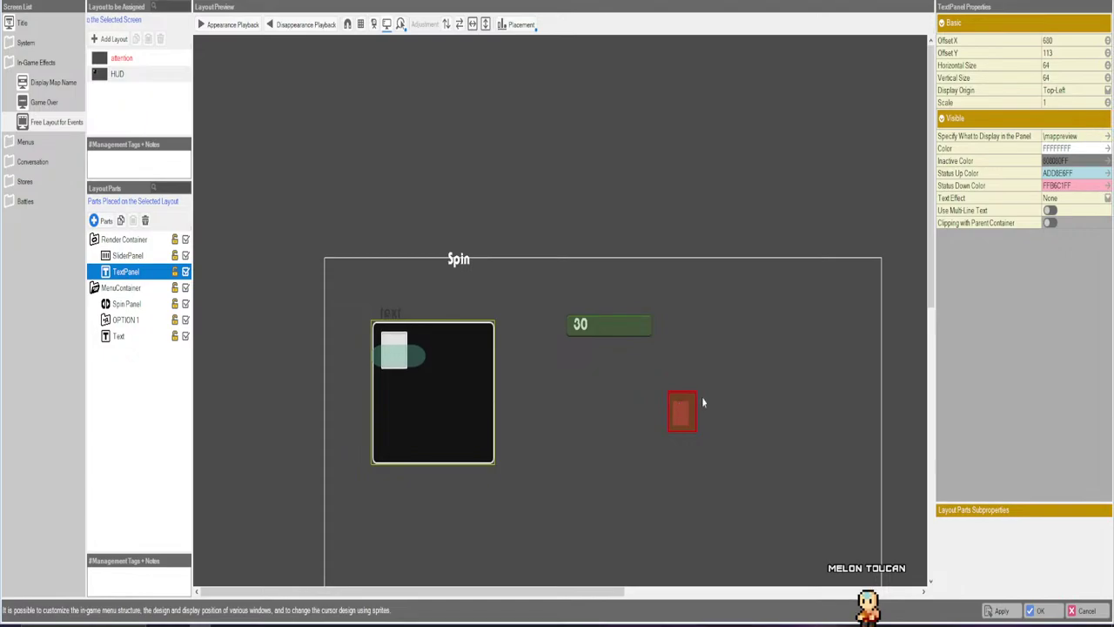
Set the simplified map panel's horizontal size to 118 and vertical size to 124.
click(1063, 69)
text(116)
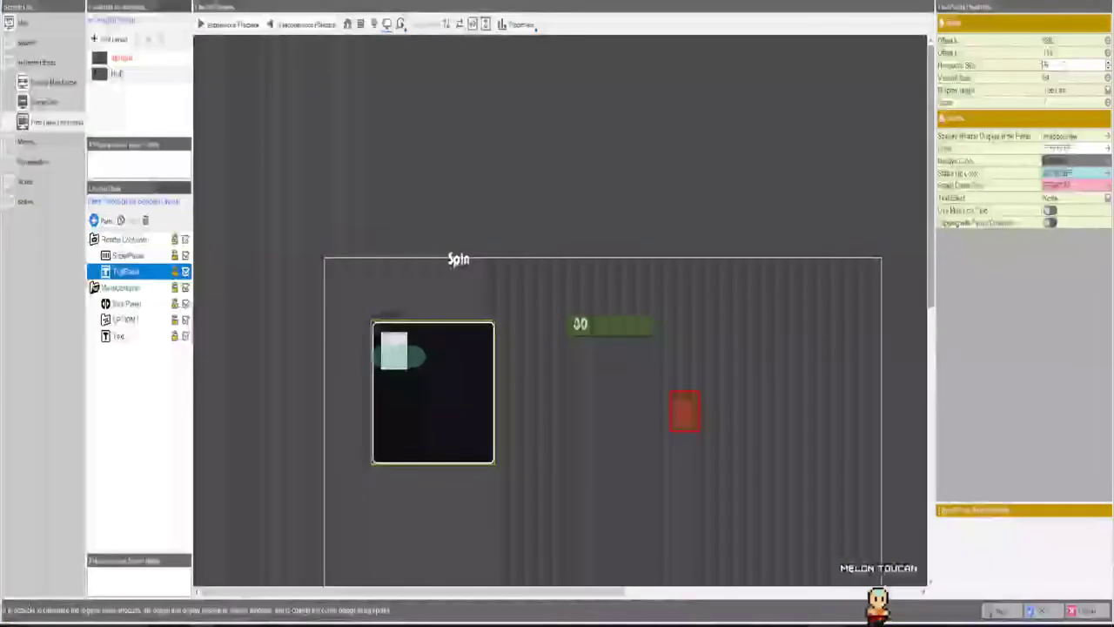
click(1062, 77)
text(103)
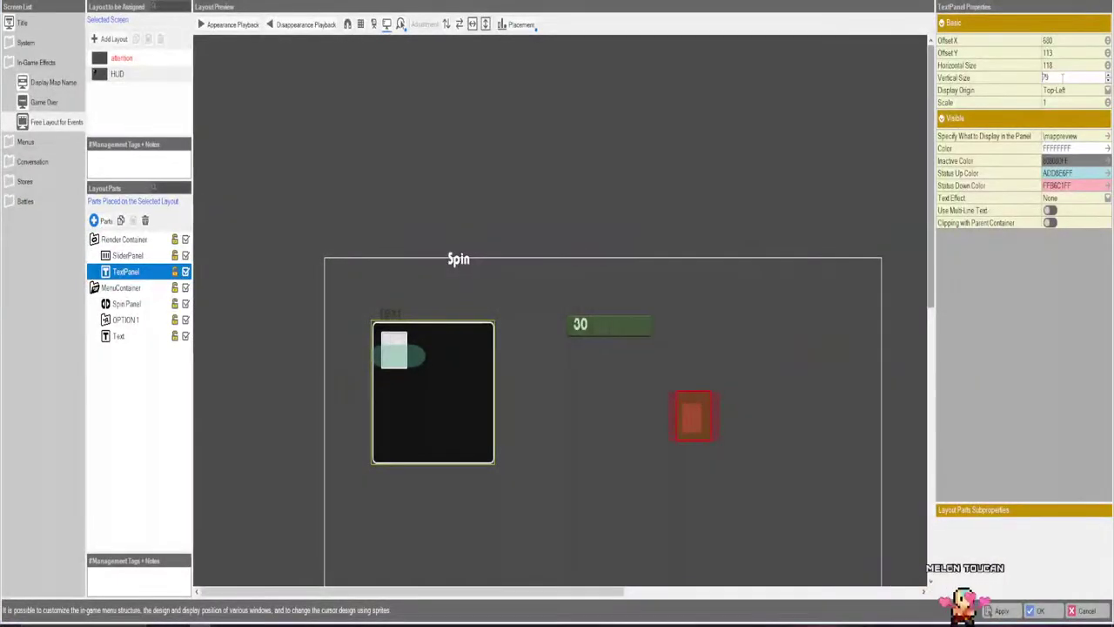
key(BackSpace)
key(BackSpace)
text(29)
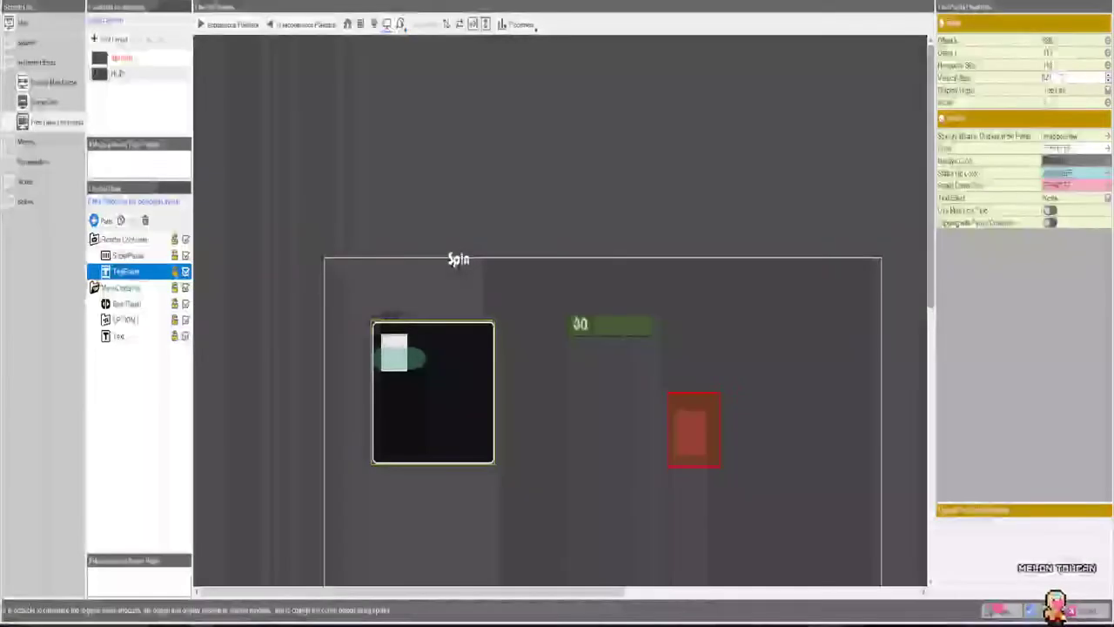
key(BackSpace)
key(BackSpace)
text(35)
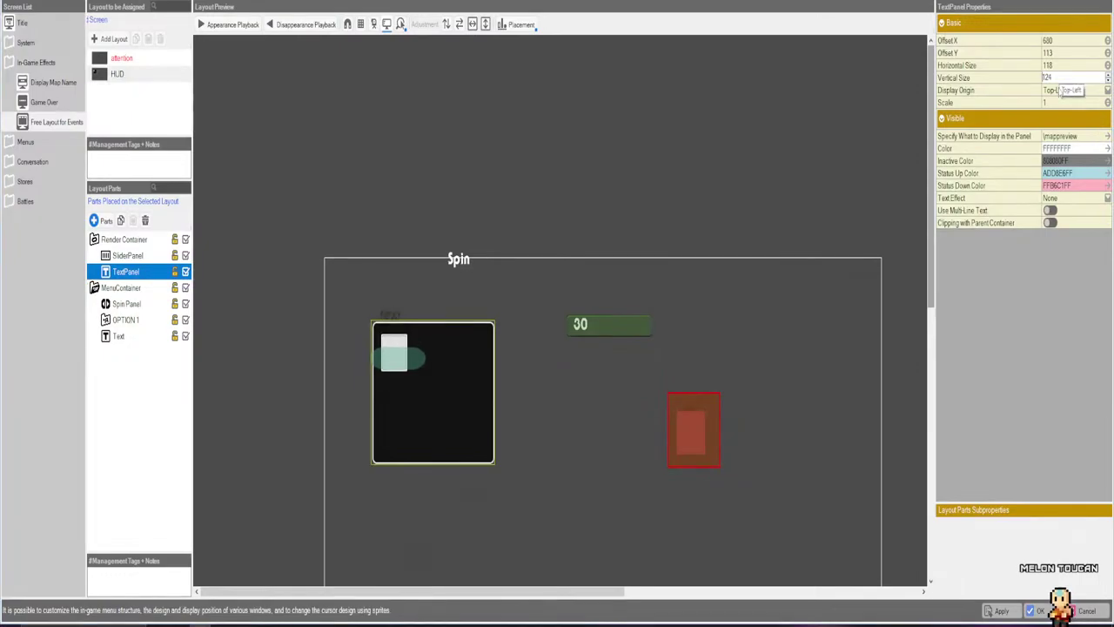
click(120, 302)
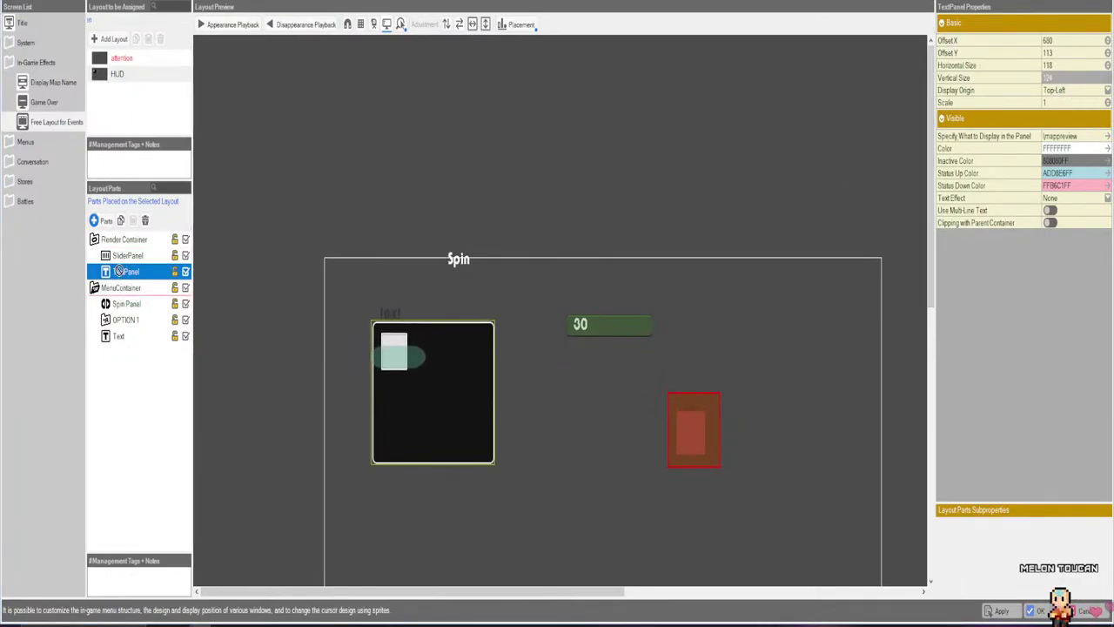
click(102, 219)
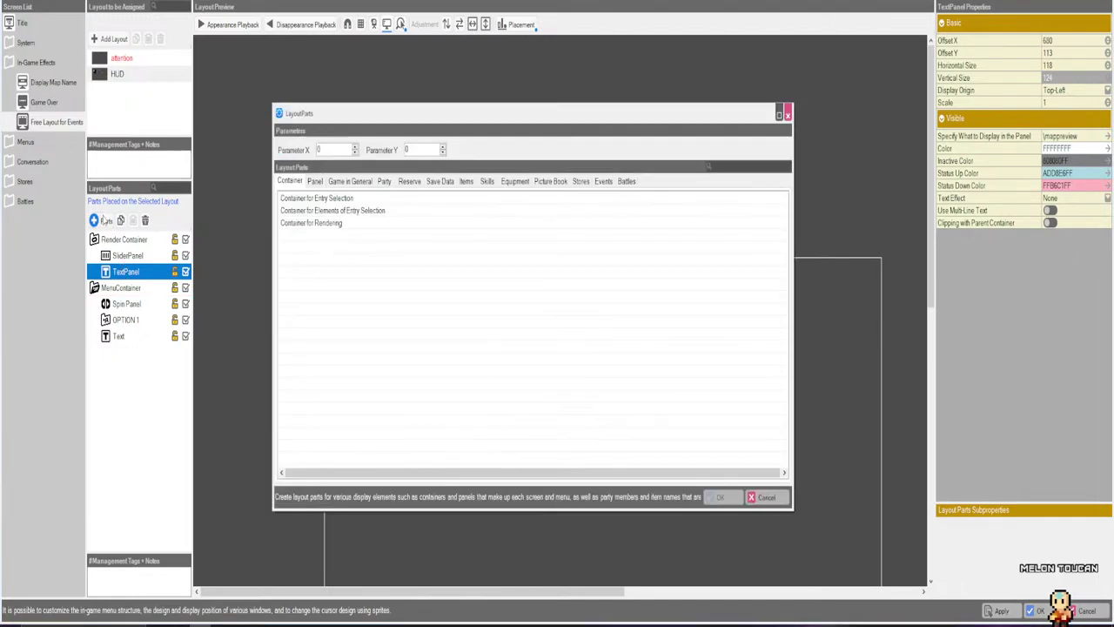
click(384, 182)
click(370, 182)
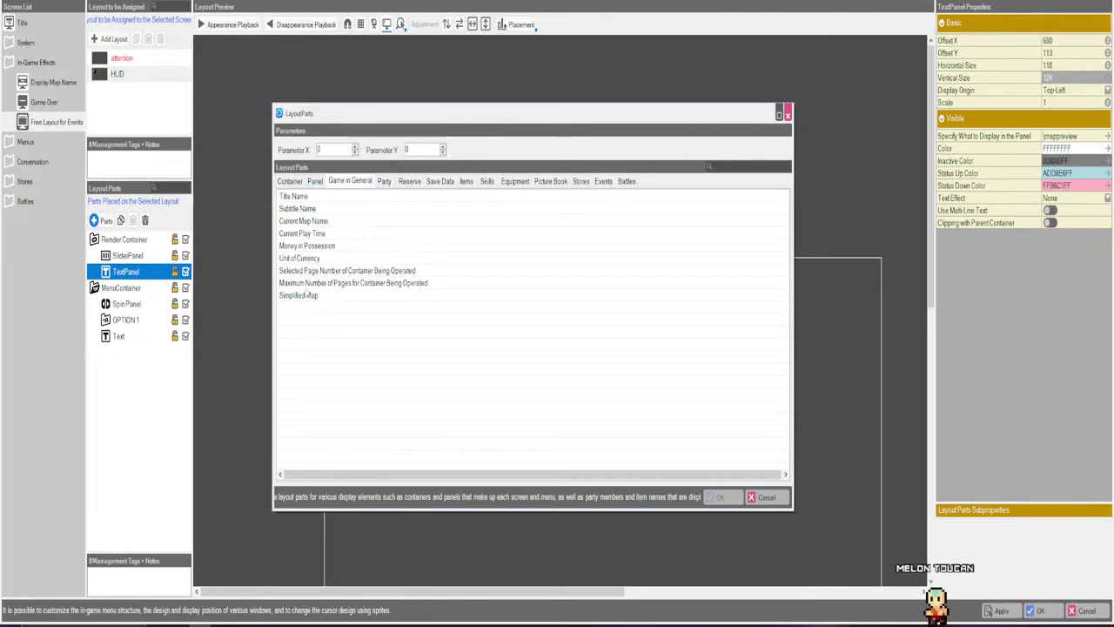
key(Right)
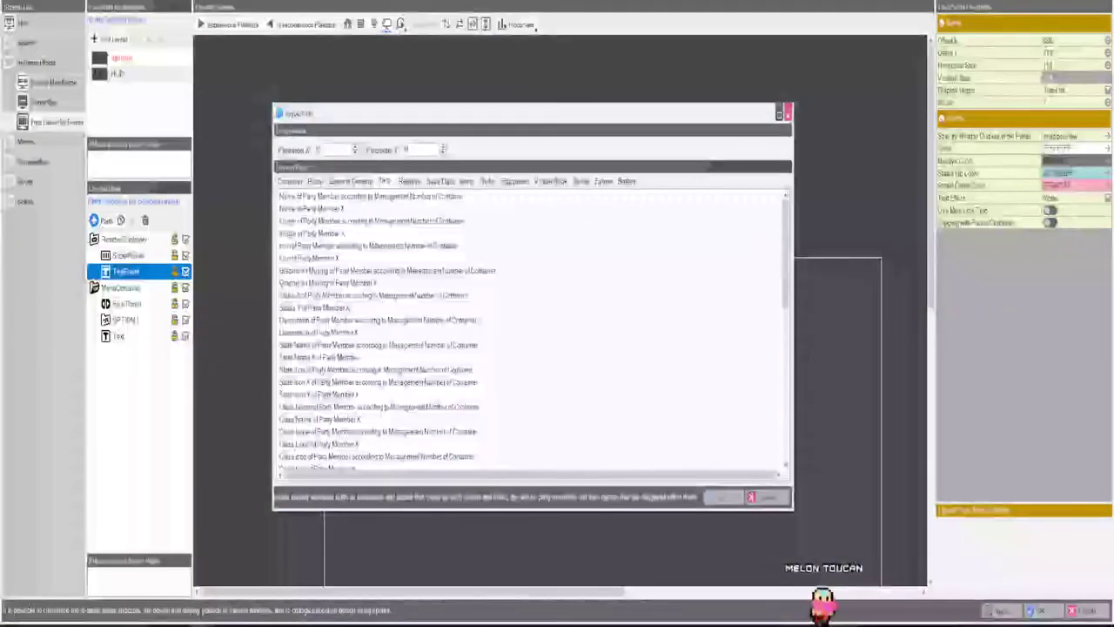
click(786, 113)
Add a Name of Party Member X part with parameter 0 to the Render Container.
click(433, 392)
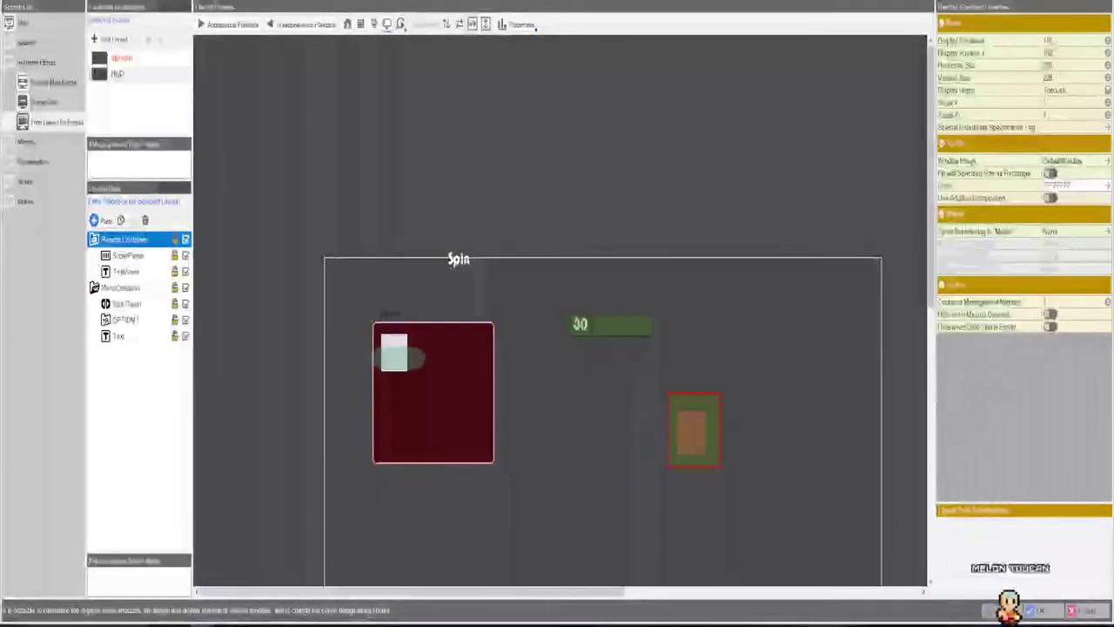
click(101, 220)
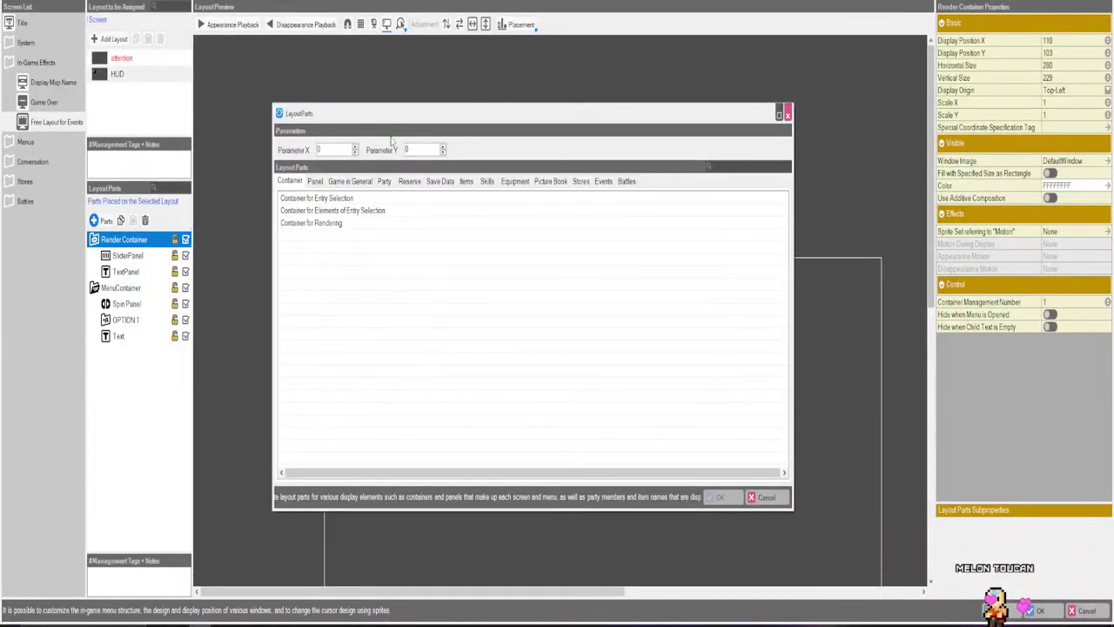
click(371, 187)
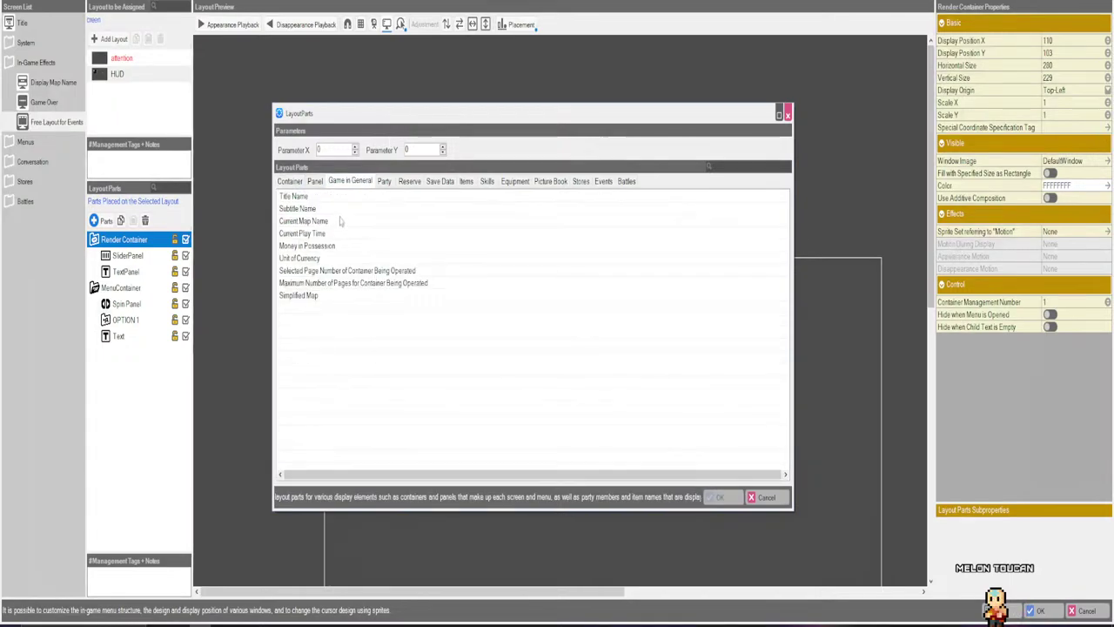
click(384, 182)
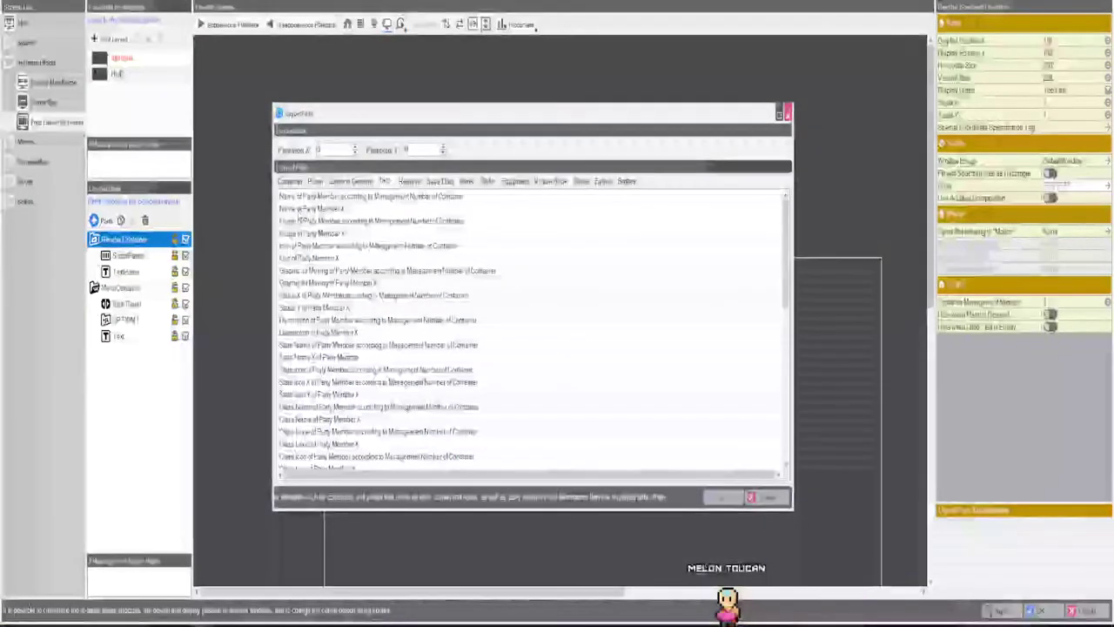
click(718, 498)
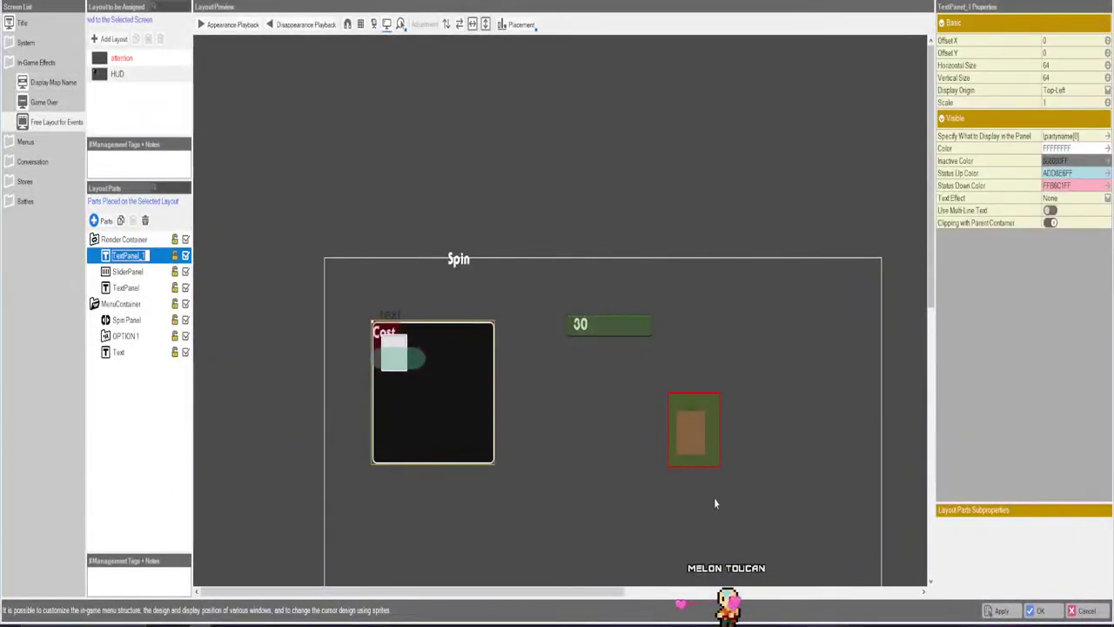
Examine the special formats offered for the party name panel's display text, including the Game in General ones.
click(1075, 136)
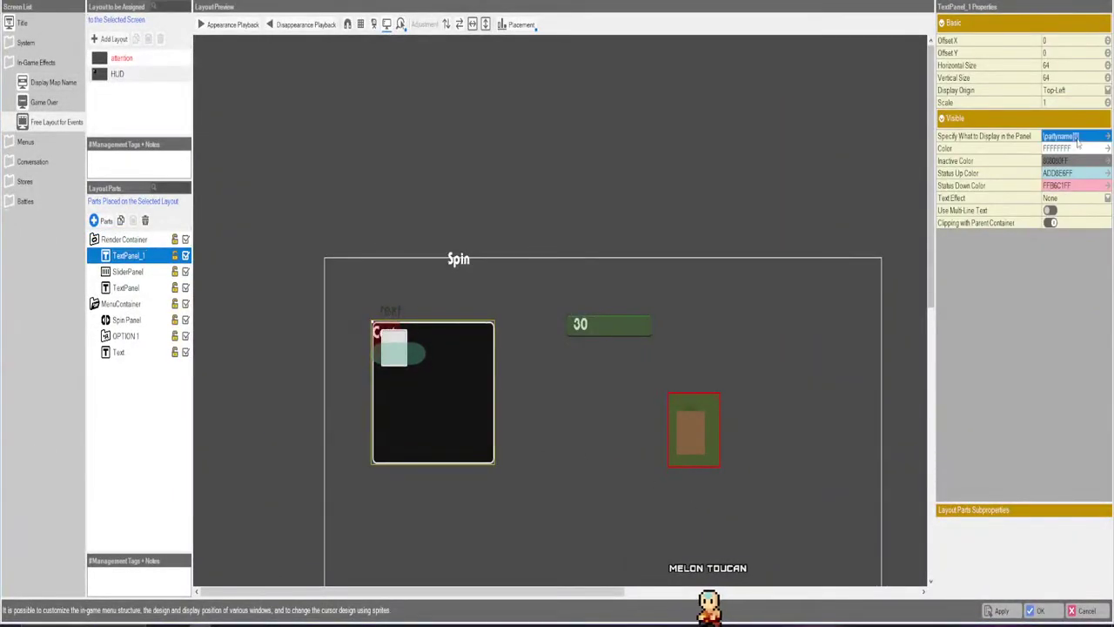
key(End)
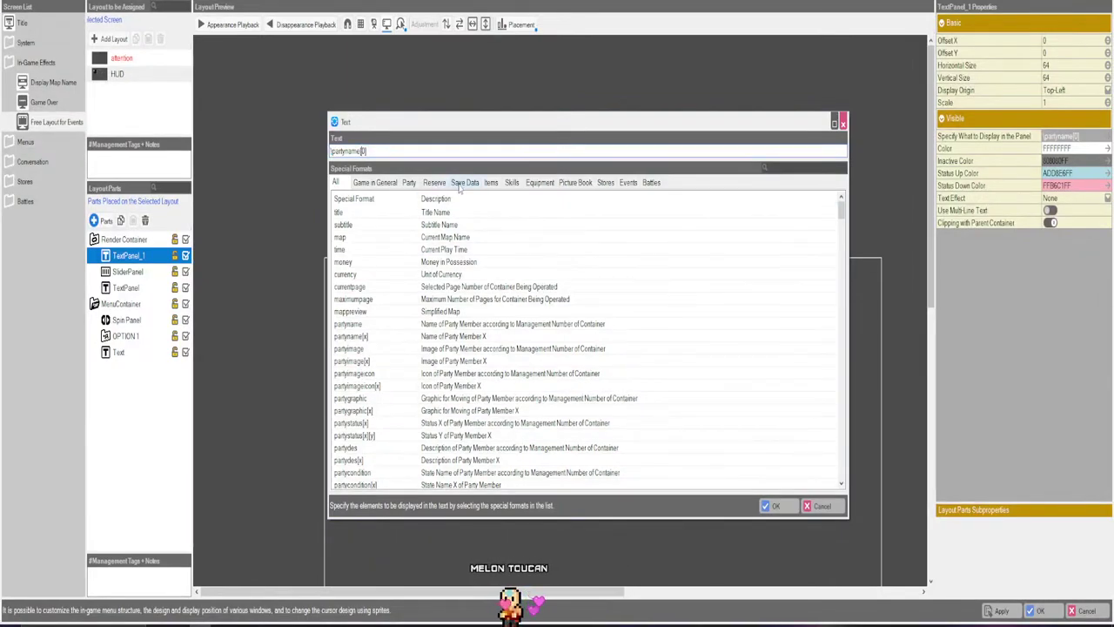
click(419, 183)
click(375, 183)
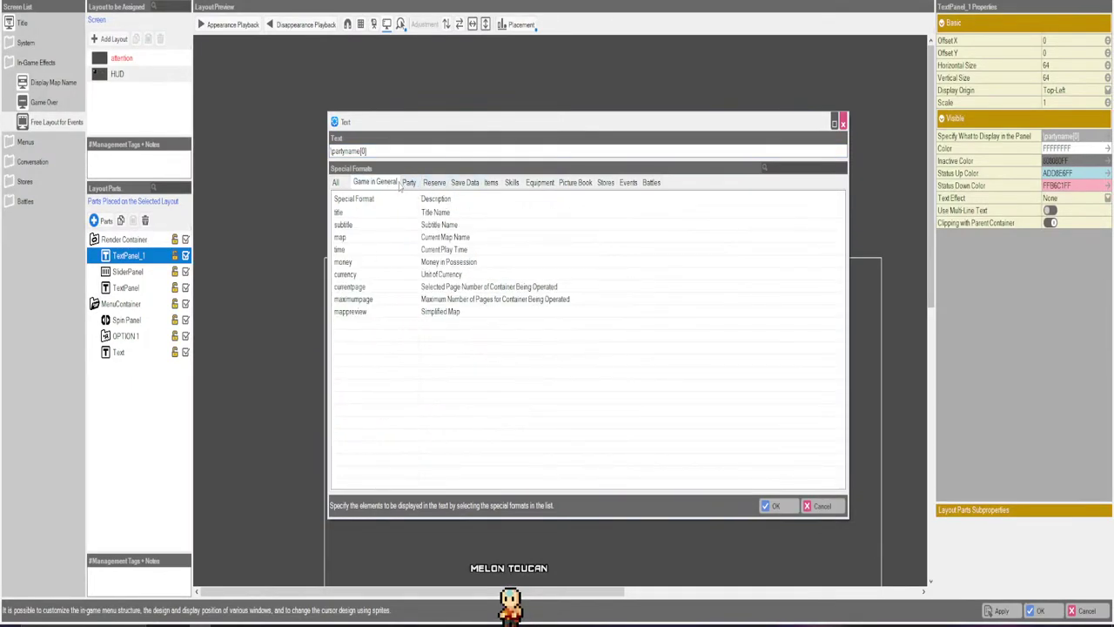
click(835, 506)
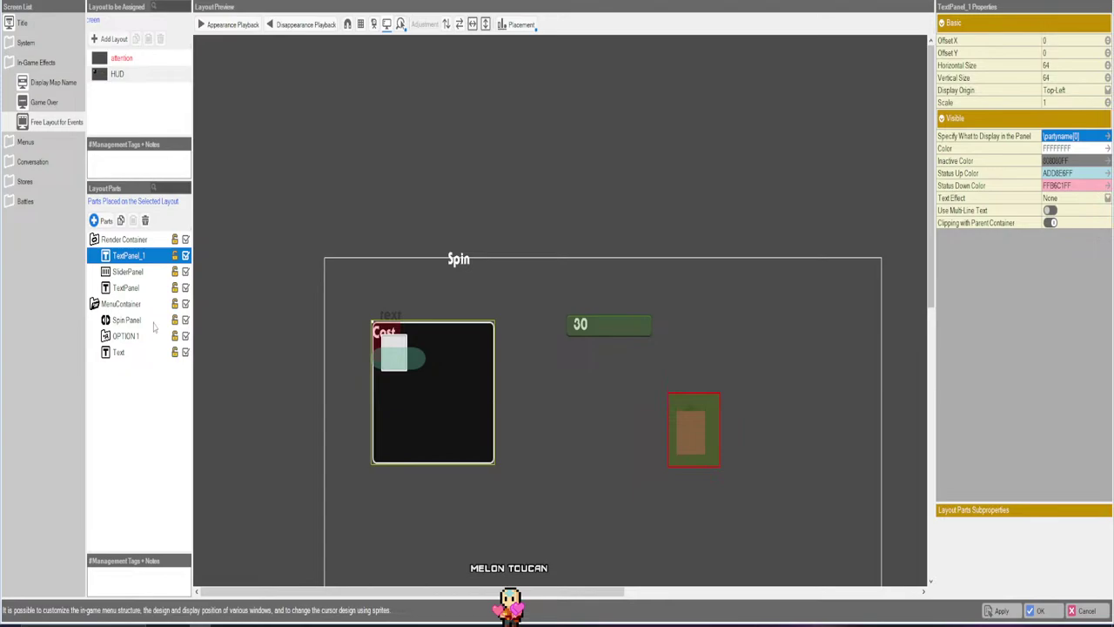
Add a Graphic for Moving of Party Member according to Management Number of Container part, placed at about offset X 160, Y 23.
click(104, 221)
click(384, 182)
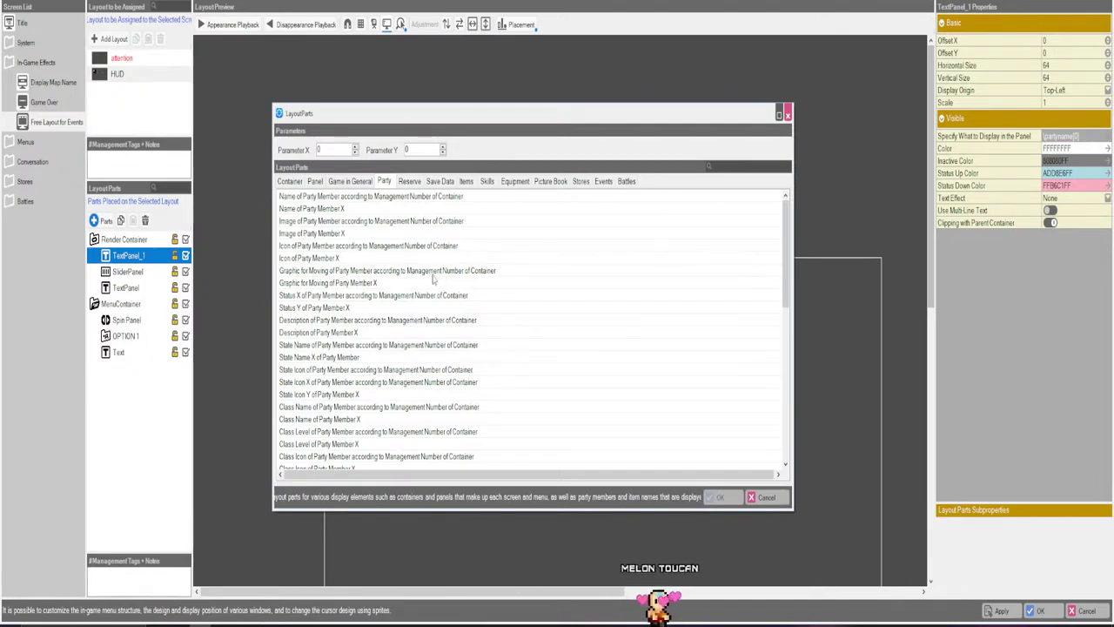
click(347, 277)
click(718, 497)
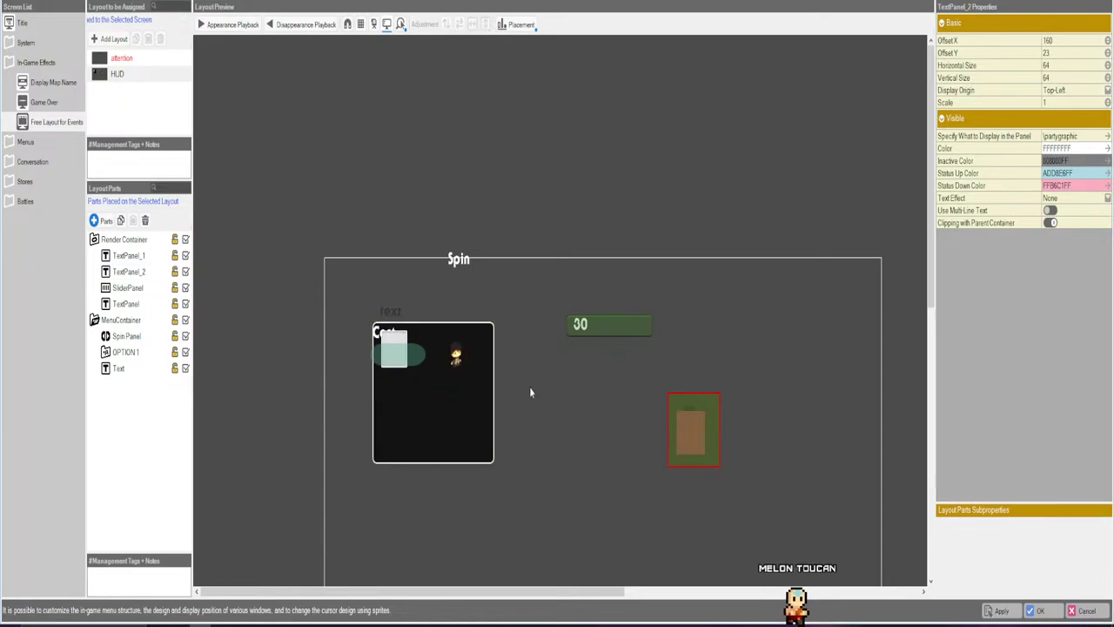
Turn off parent-container clipping for the party graphic and move it above the Render Container, to about offset X 223, Y -64.
click(458, 359)
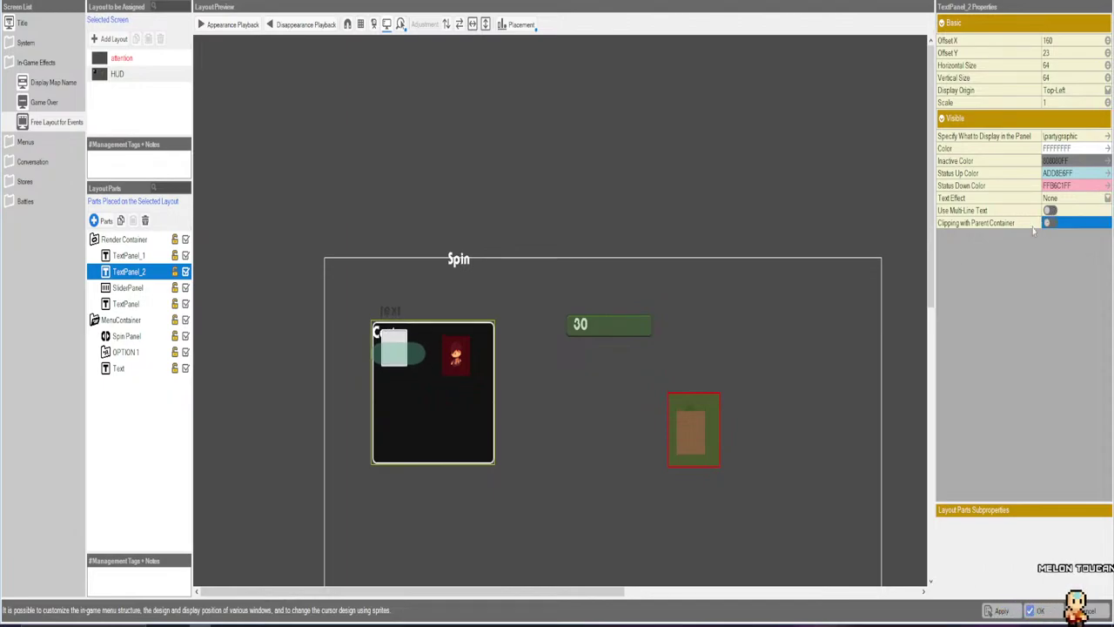
drag(455, 357, 483, 304)
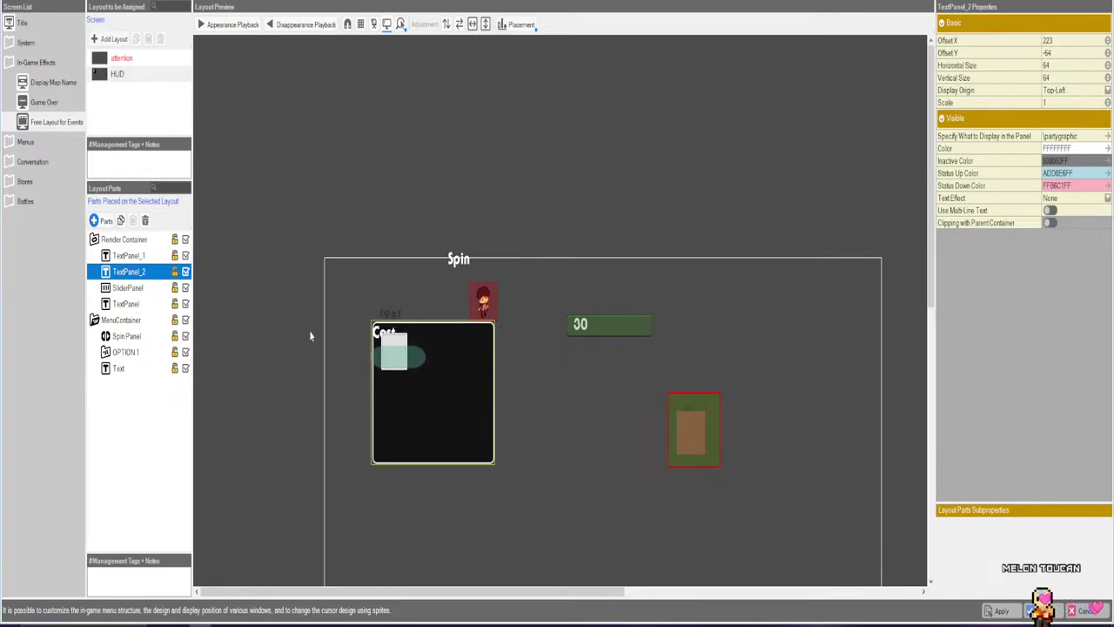
Add a Graphic for Moving of Selected Party Member part to the Render Container and delete it again.
click(97, 220)
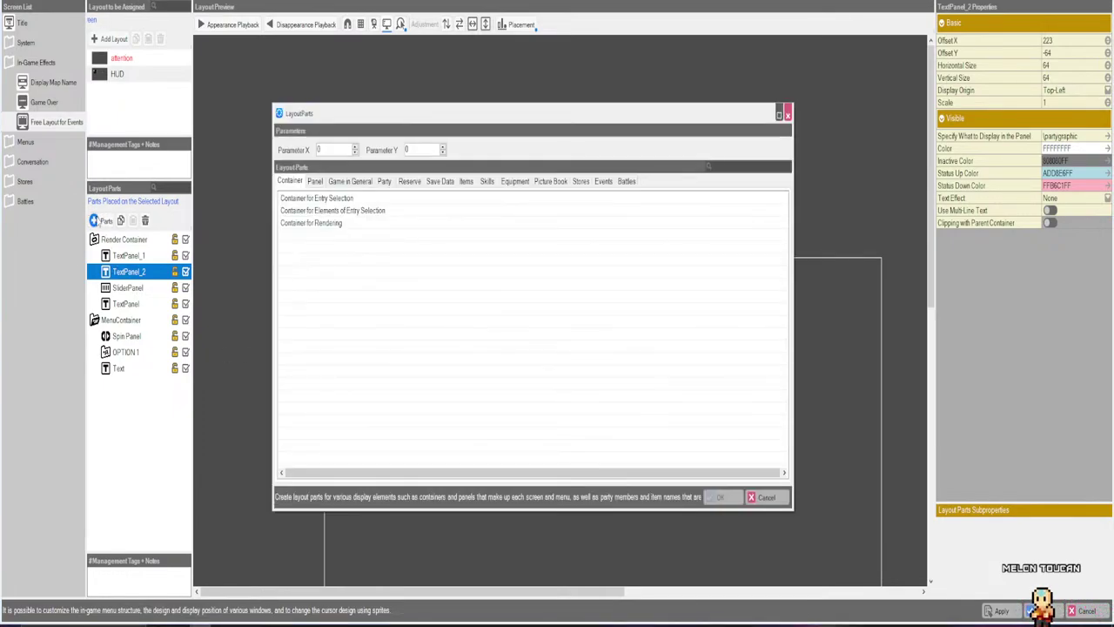
click(386, 182)
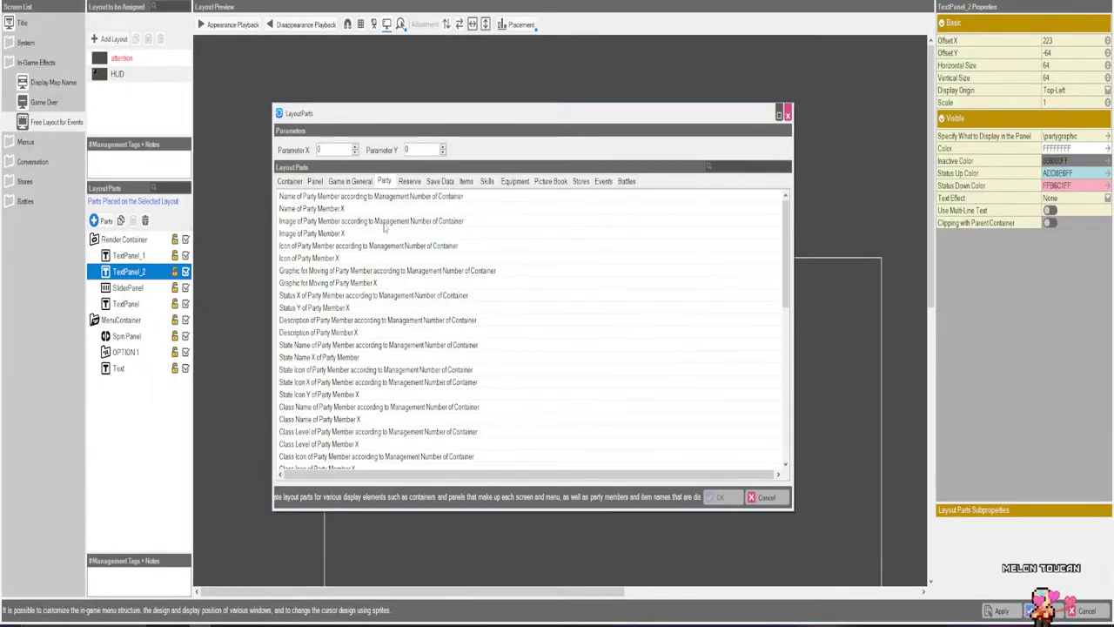
scroll(383, 228, down, 1)
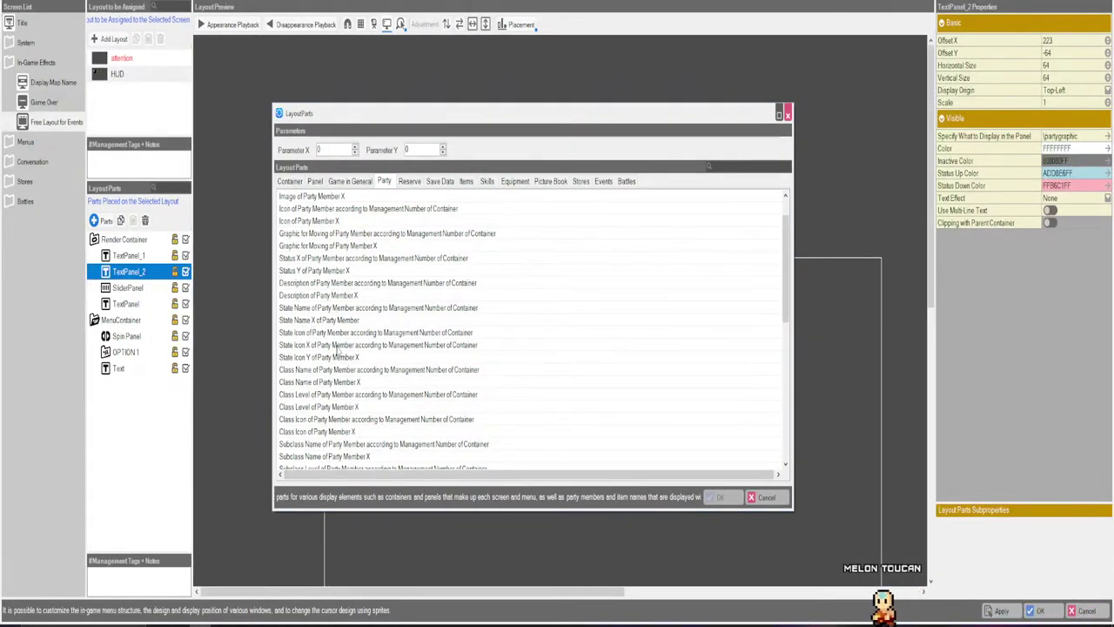
scroll(338, 349, down, 3)
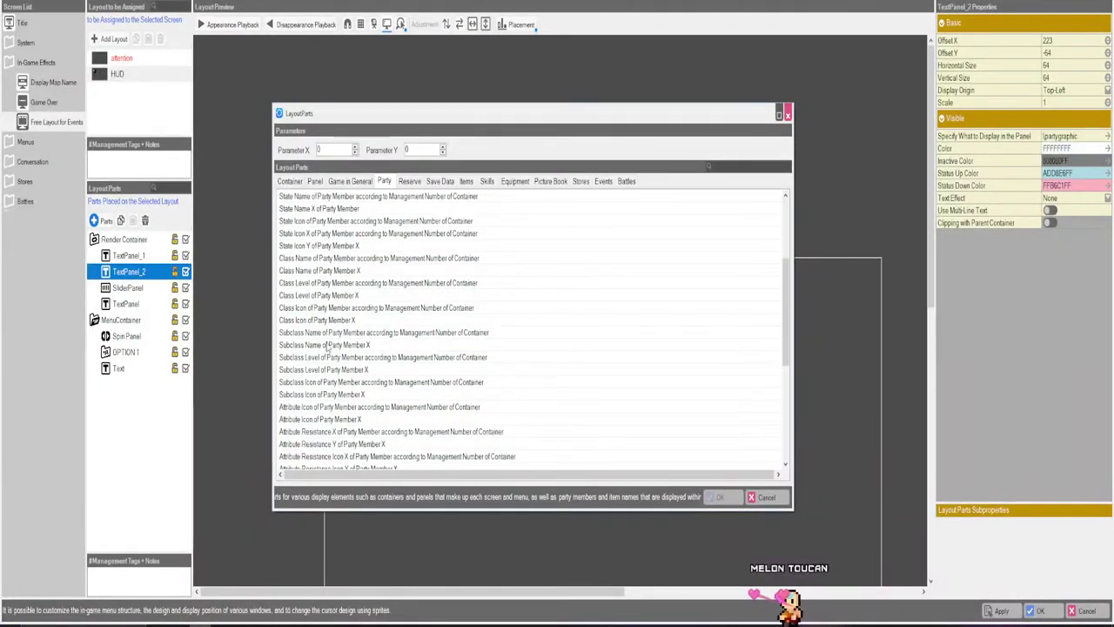
scroll(327, 348, down, 1)
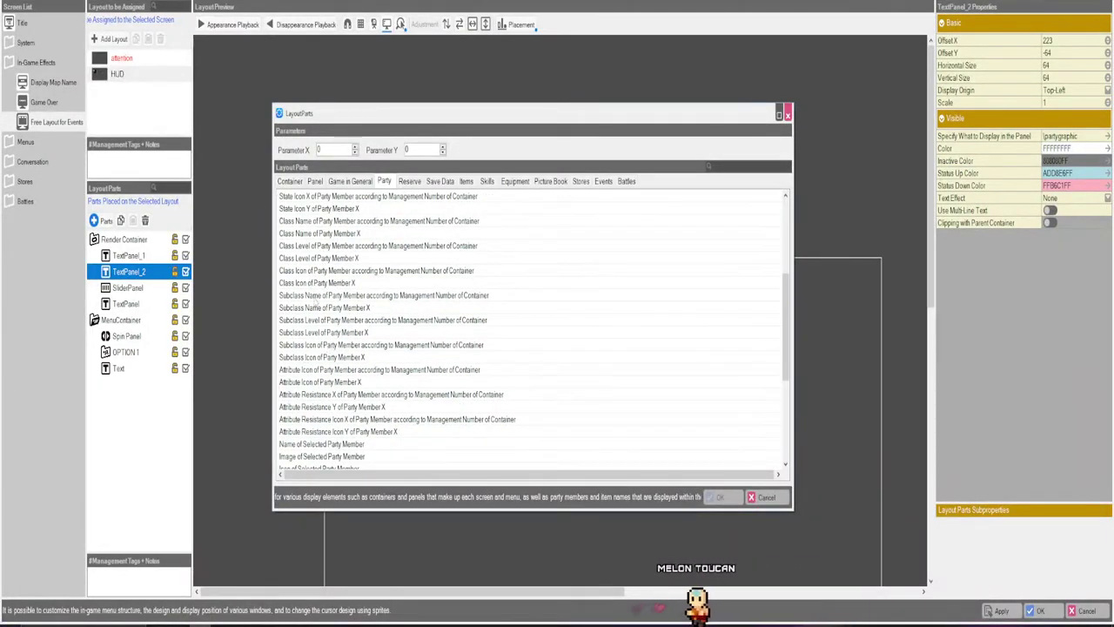
scroll(316, 342, down, 1)
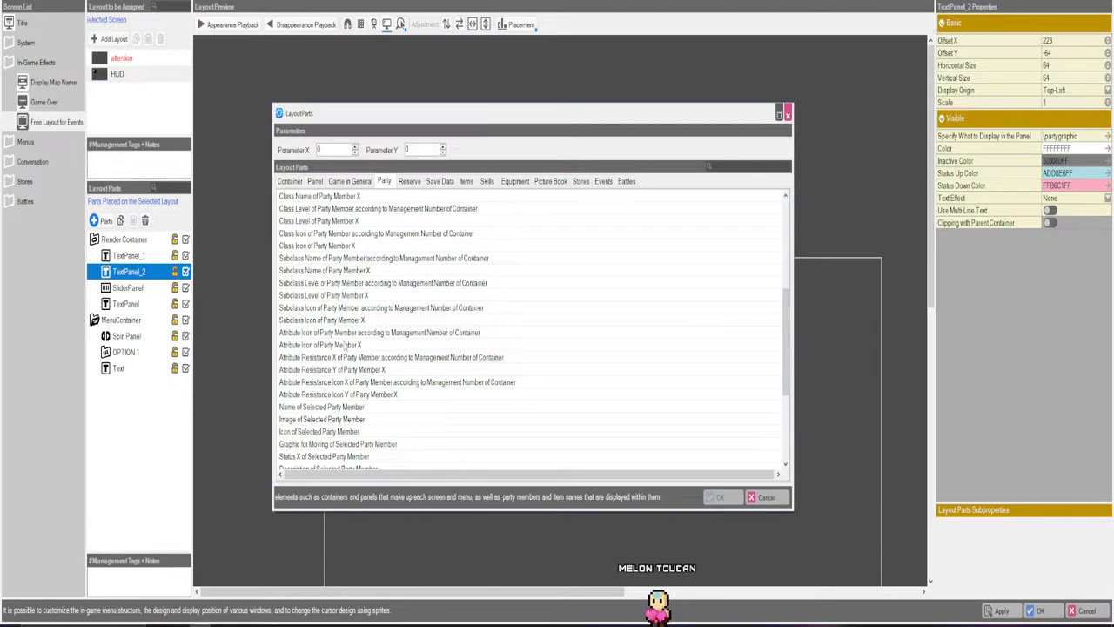
scroll(361, 373, down, 2)
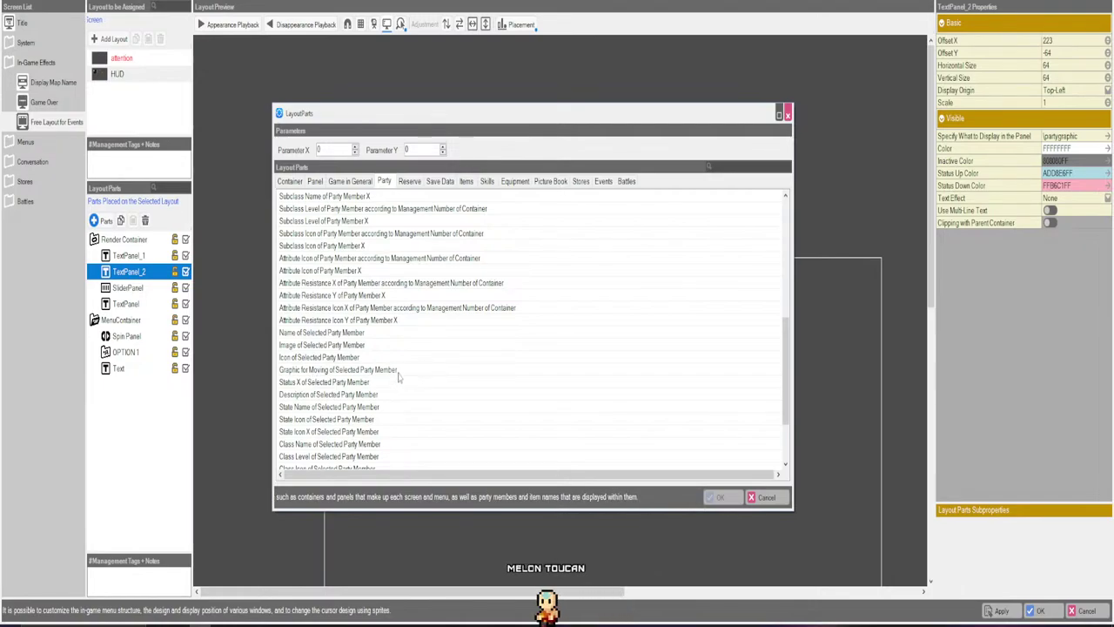
click(322, 370)
click(718, 498)
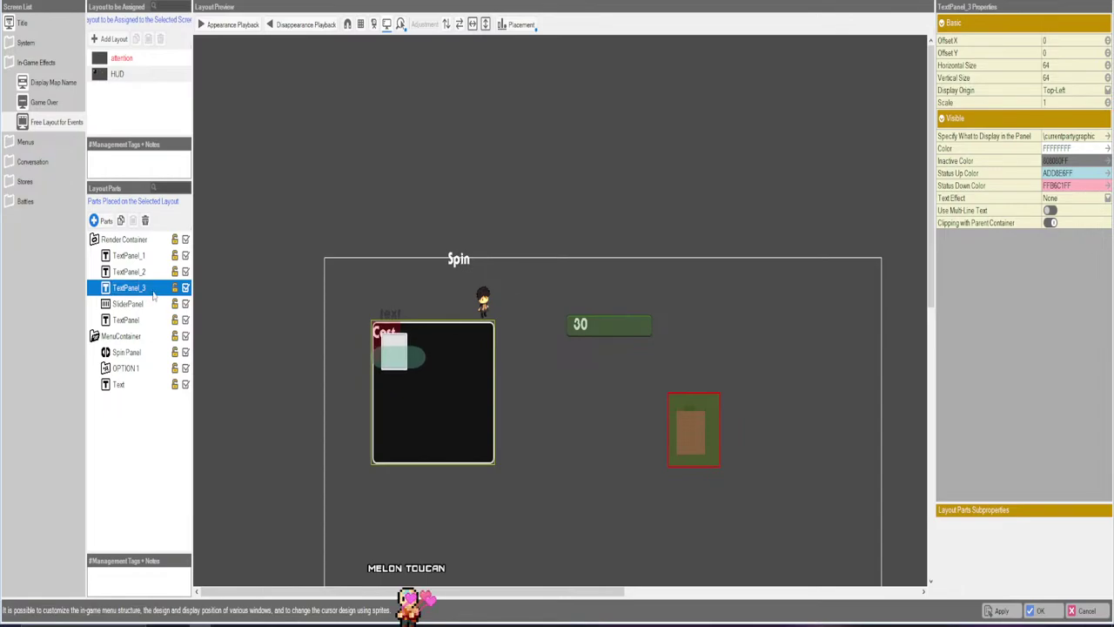
key(Delete)
Review the Party and Reserve categories of layout parts that can be added to the layout.
click(101, 220)
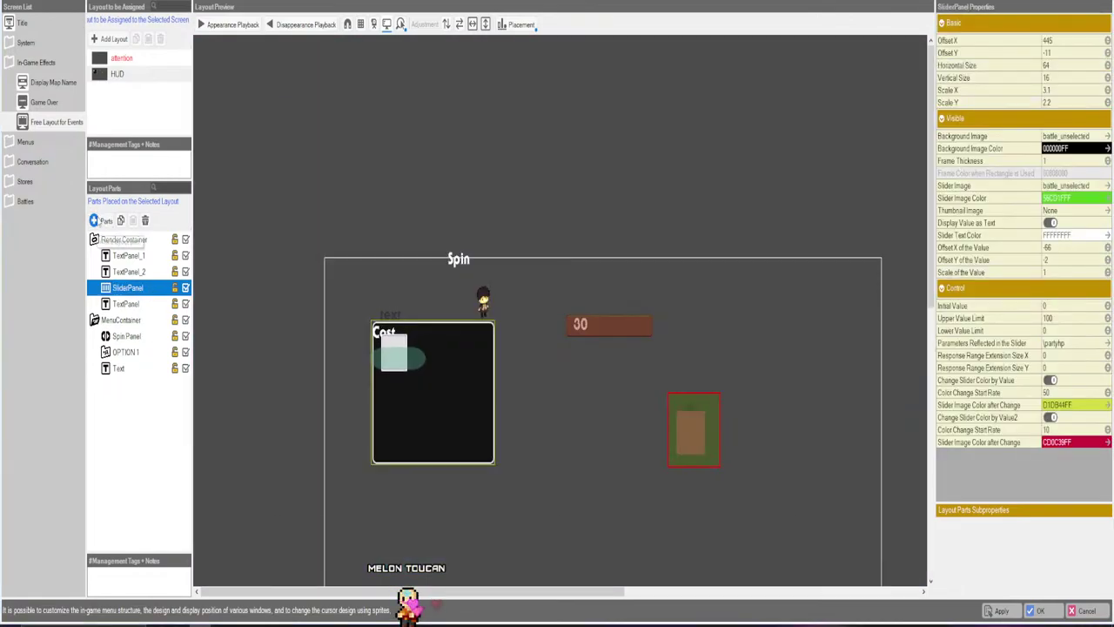
click(385, 182)
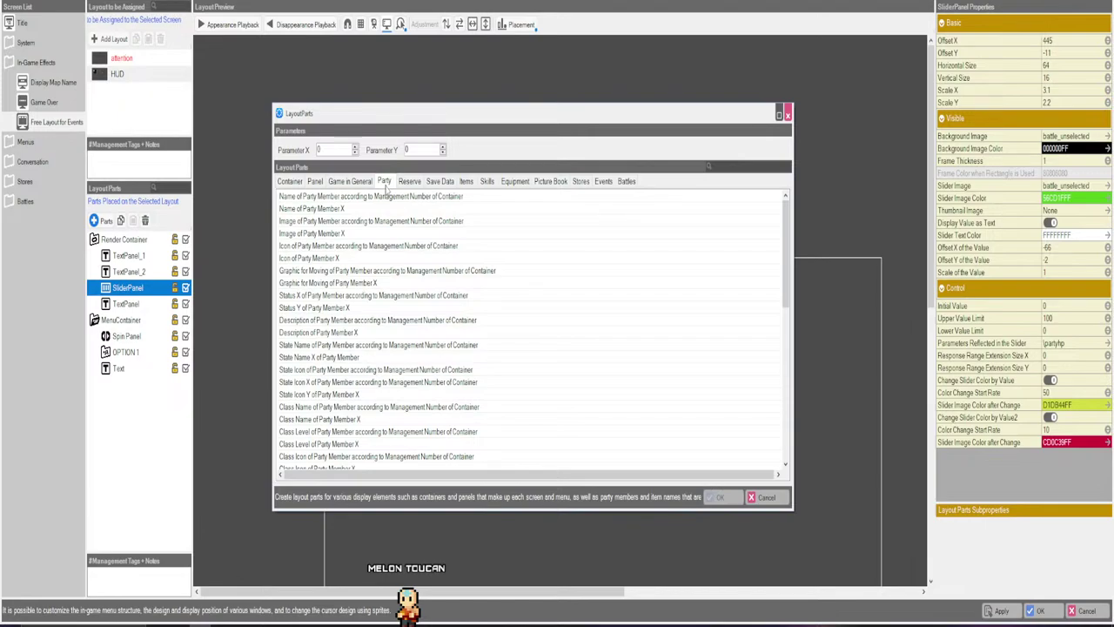
scroll(429, 337, down, 7)
scroll(429, 338, down, 4)
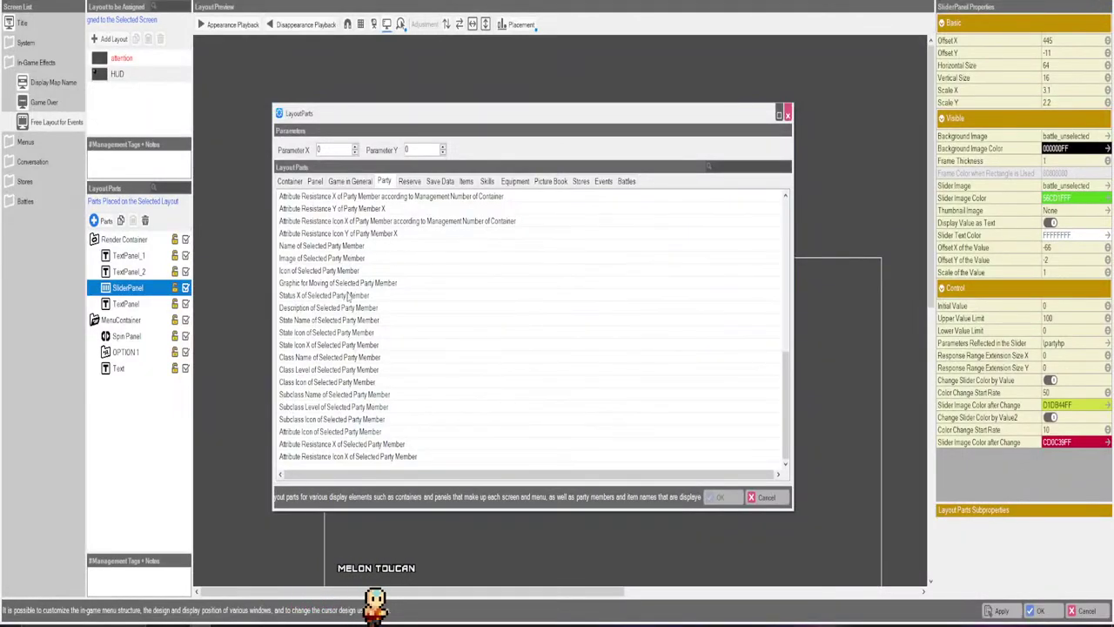
click(409, 181)
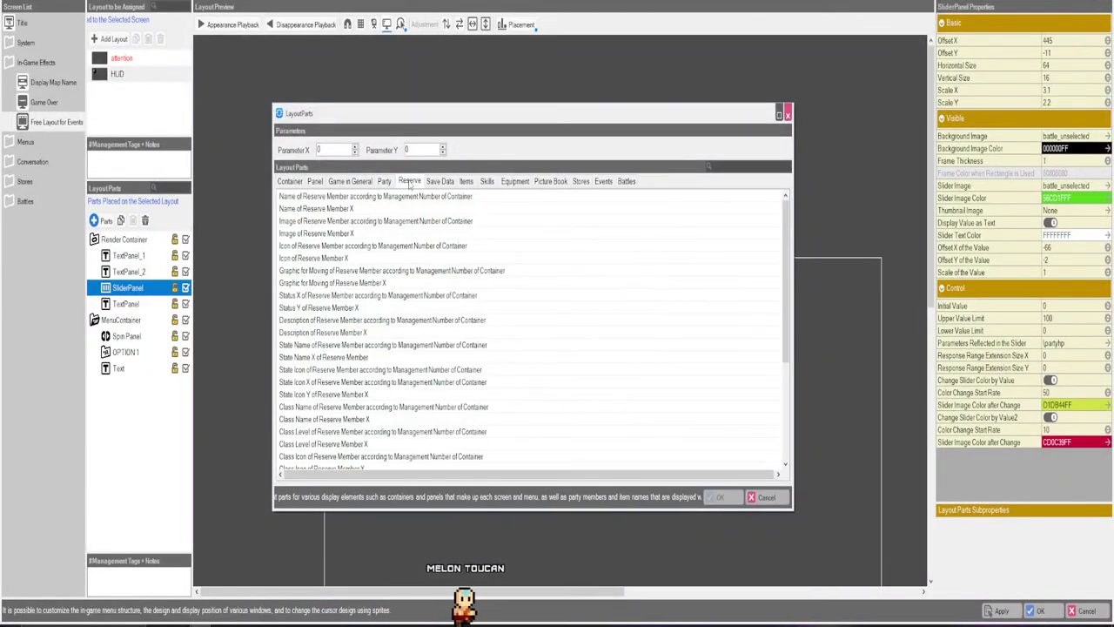
scroll(356, 295, down, 4)
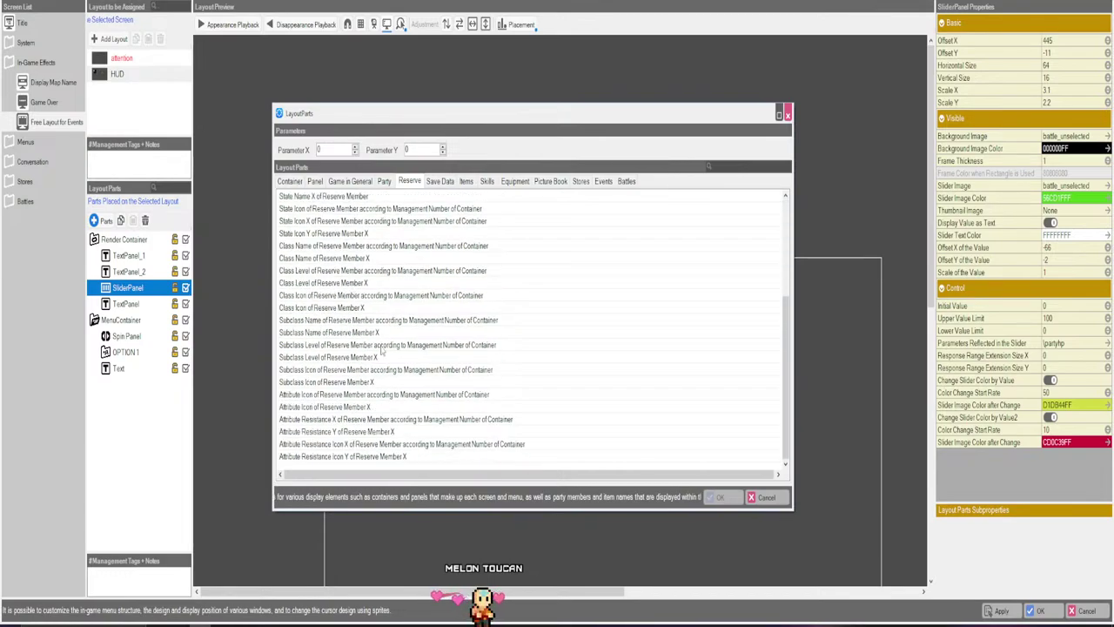
scroll(381, 348, up, 4)
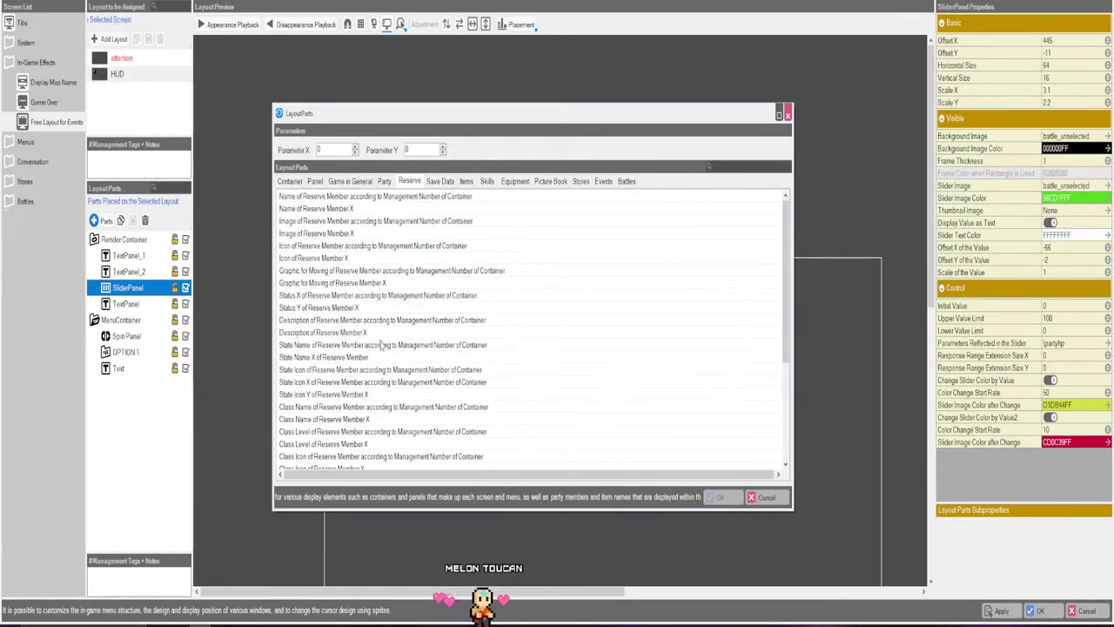
Look through the Save Data category of layout parts, including the saved party member and selected saved data entries.
click(440, 182)
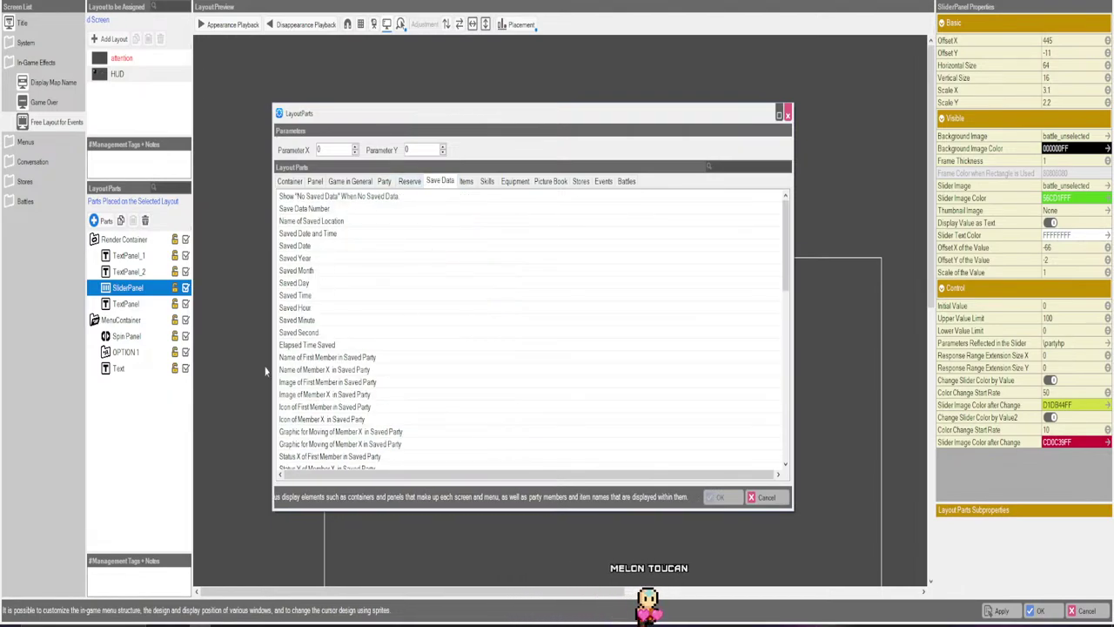
scroll(362, 372, down, 3)
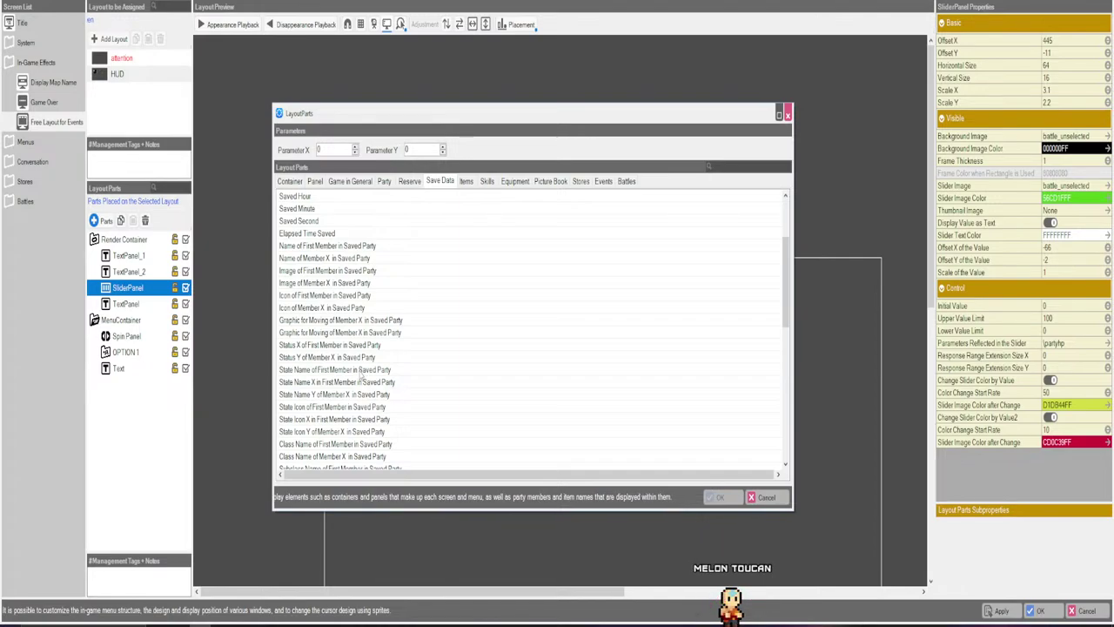
scroll(359, 373, down, 1)
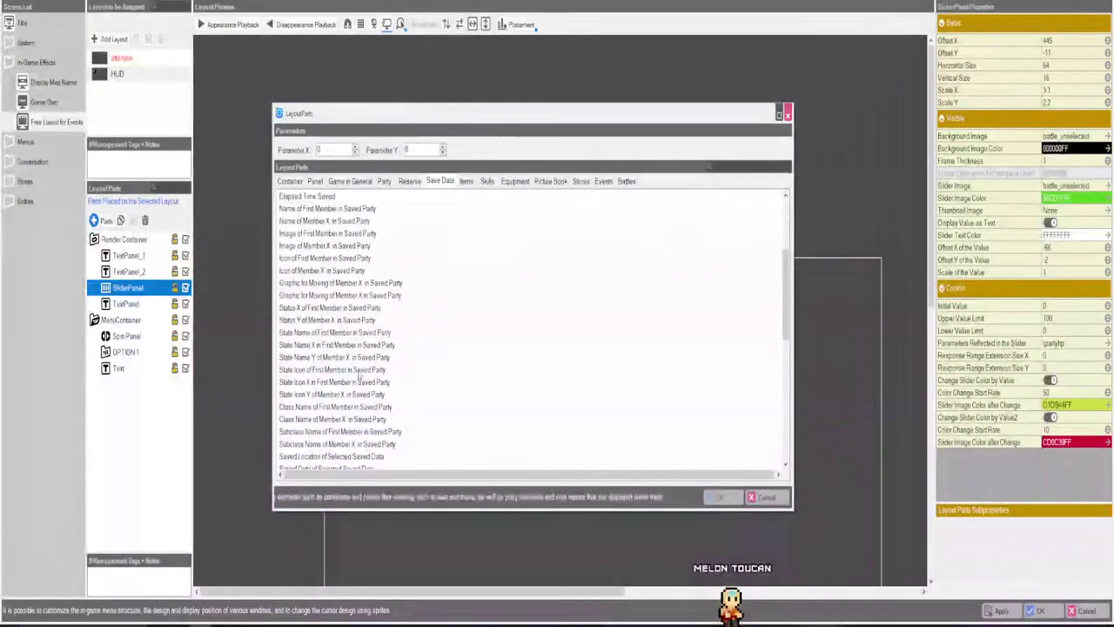
scroll(360, 374, down, 8)
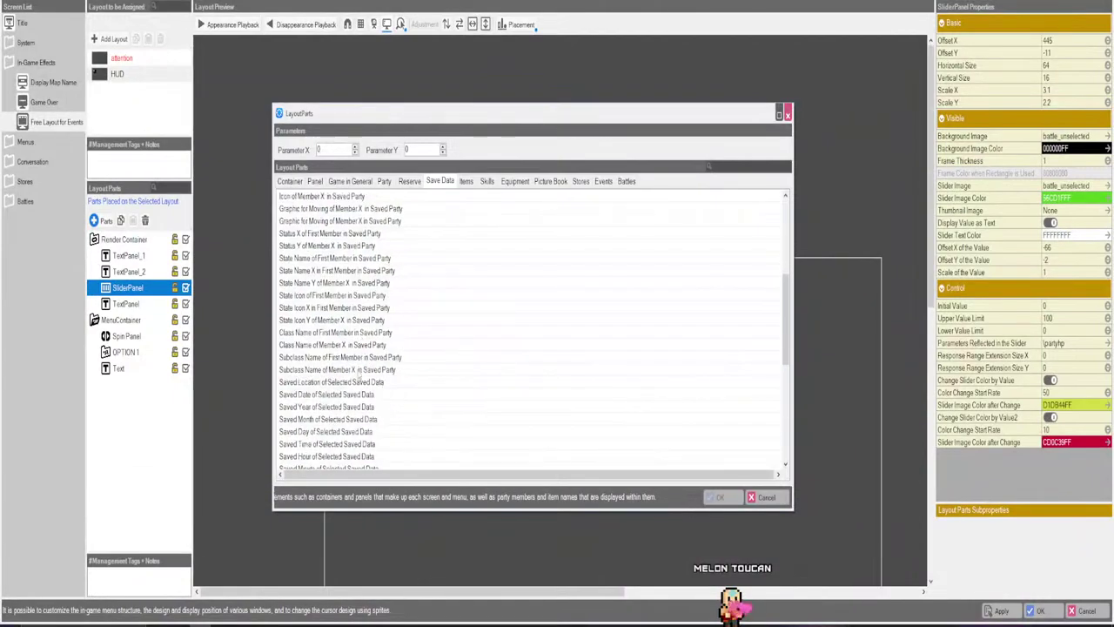
scroll(357, 372, up, 15)
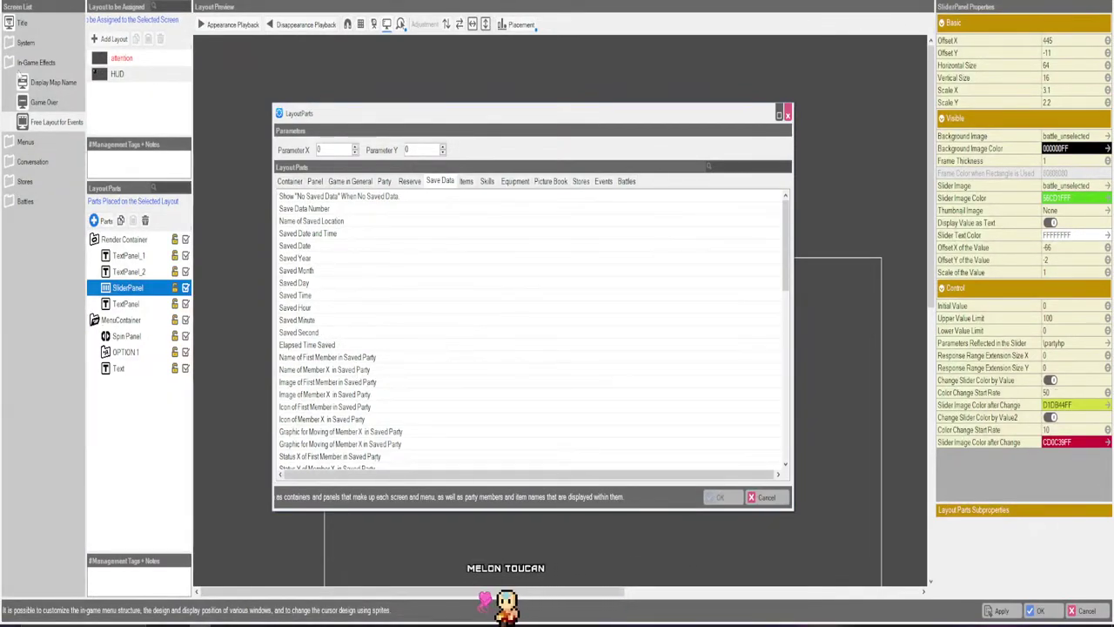
Review the Items through Battles part categories and add the HP Consumption of Skill according to Management Number of Container part.
click(468, 181)
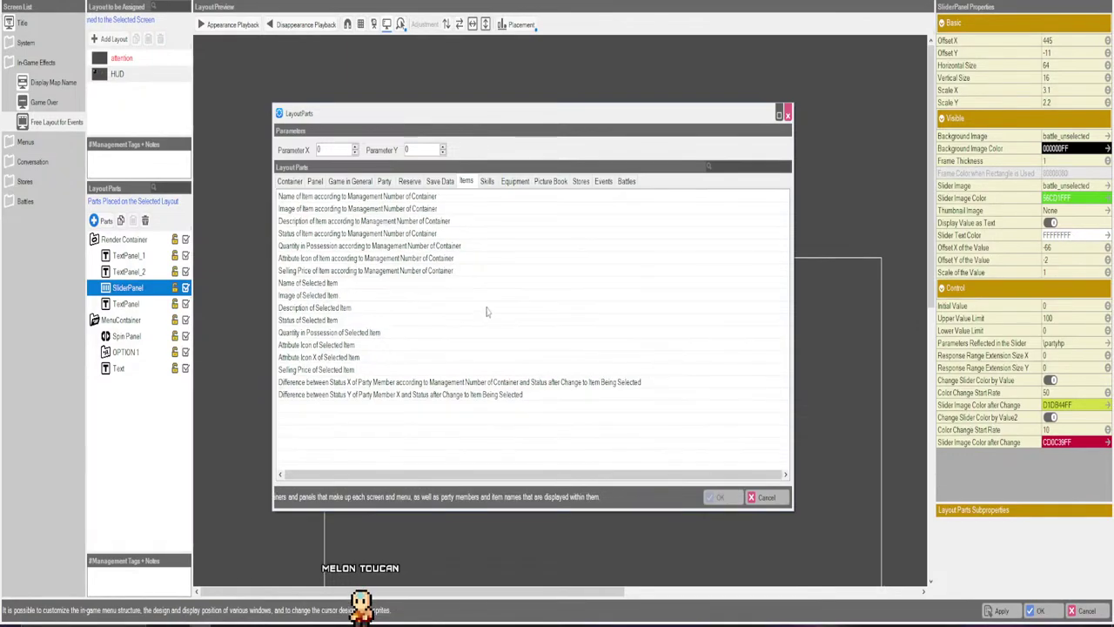
click(487, 181)
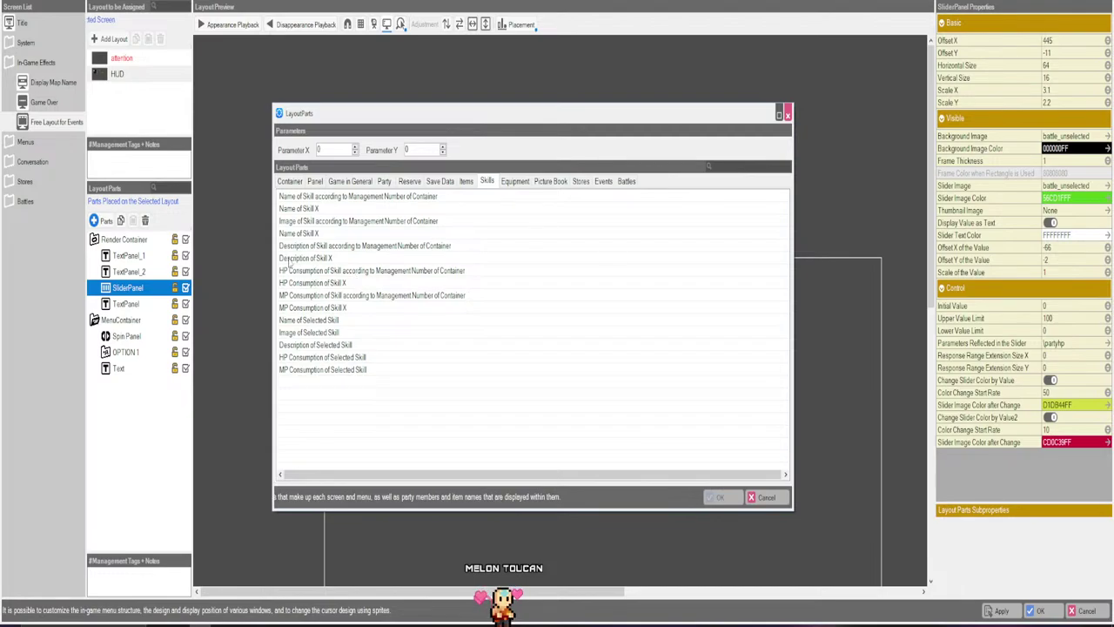
click(331, 271)
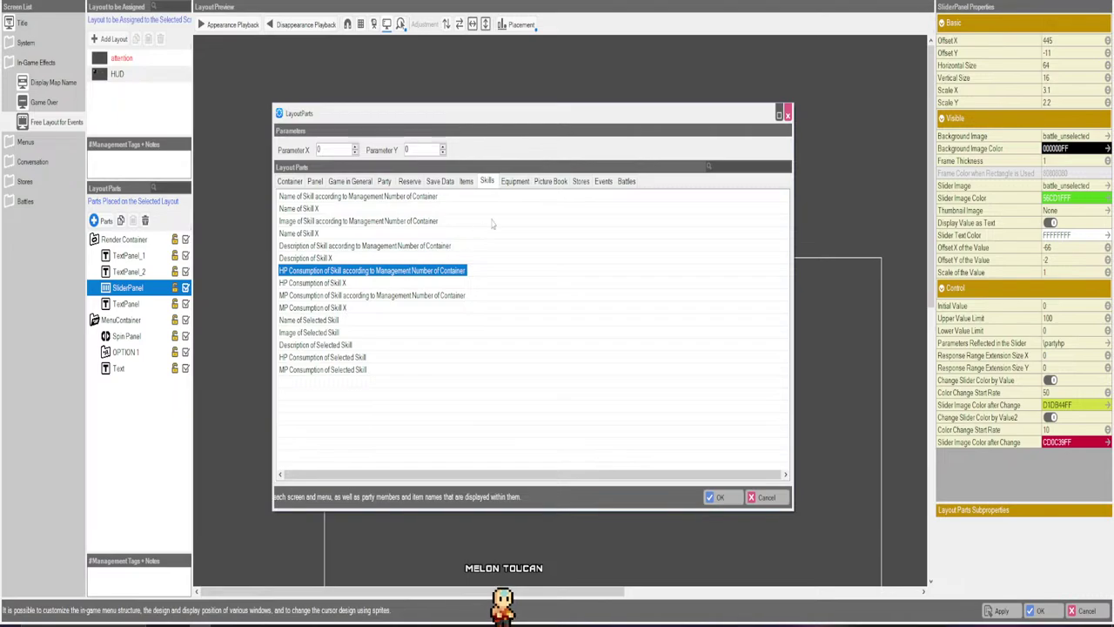
click(518, 181)
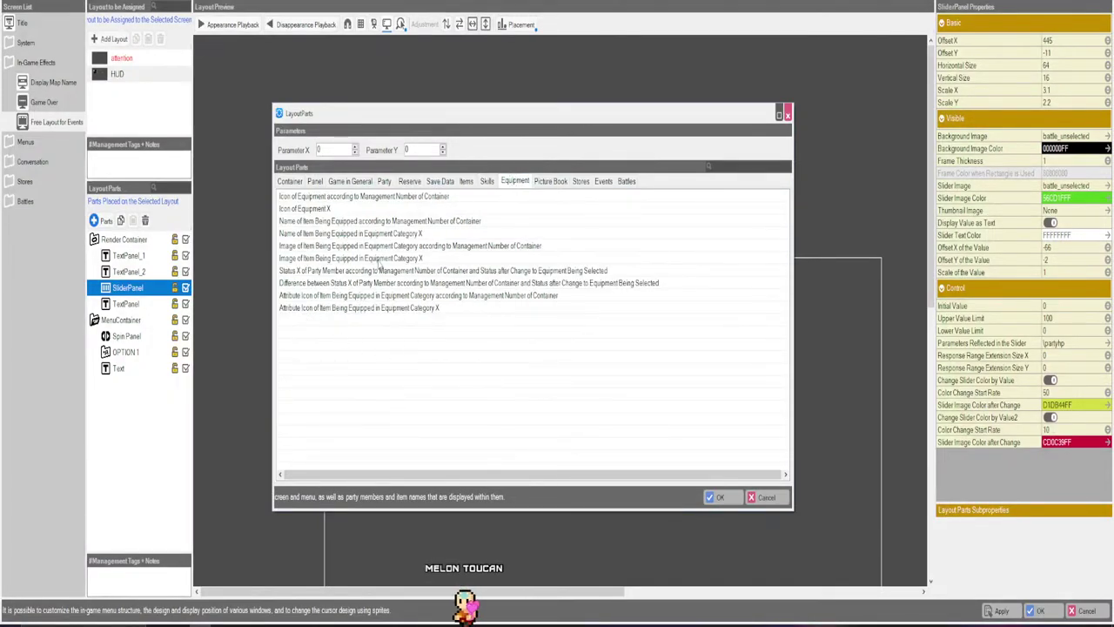
click(552, 183)
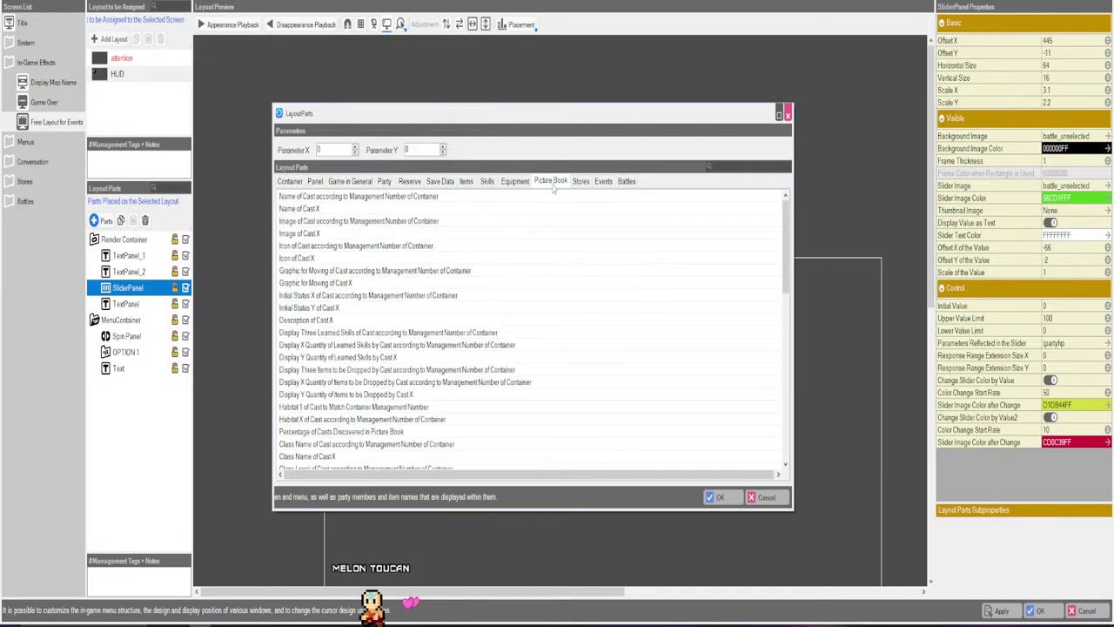
click(579, 184)
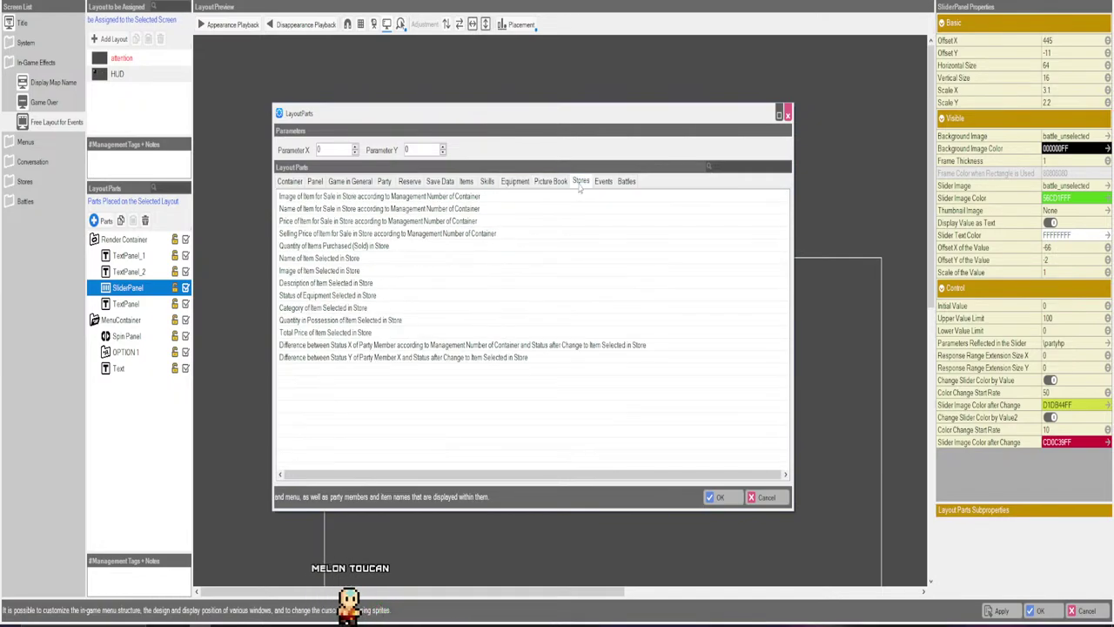
click(606, 183)
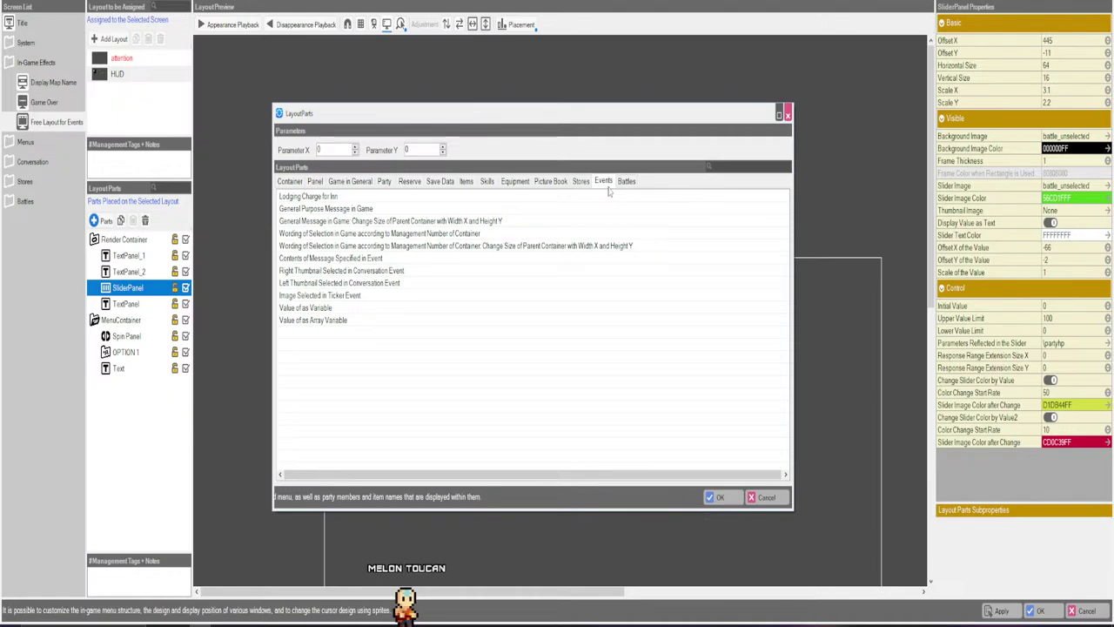
click(627, 182)
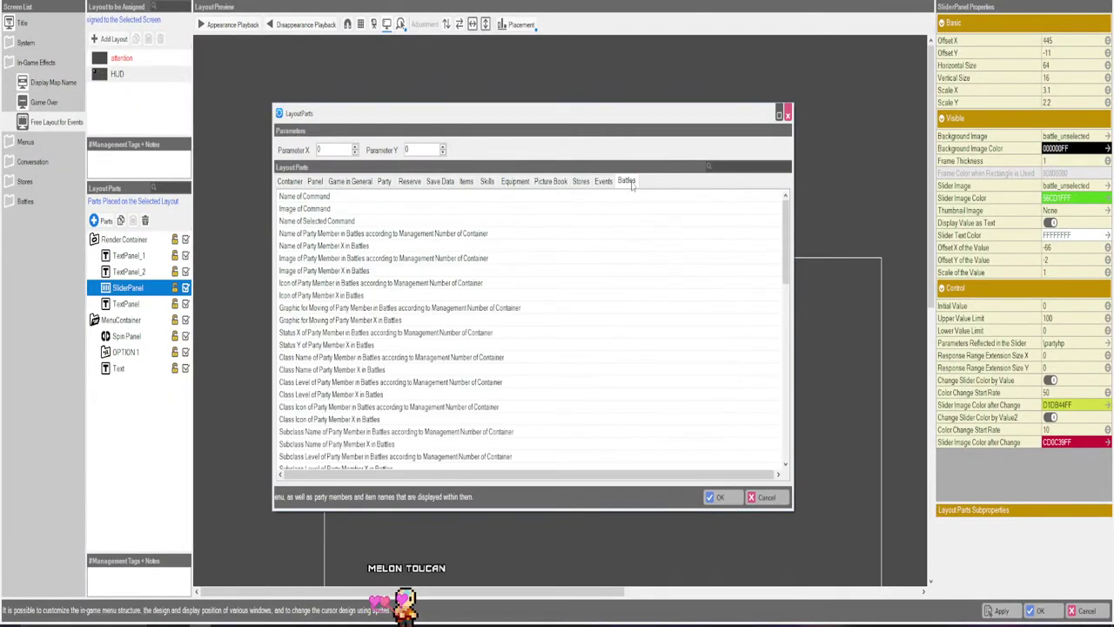
click(716, 497)
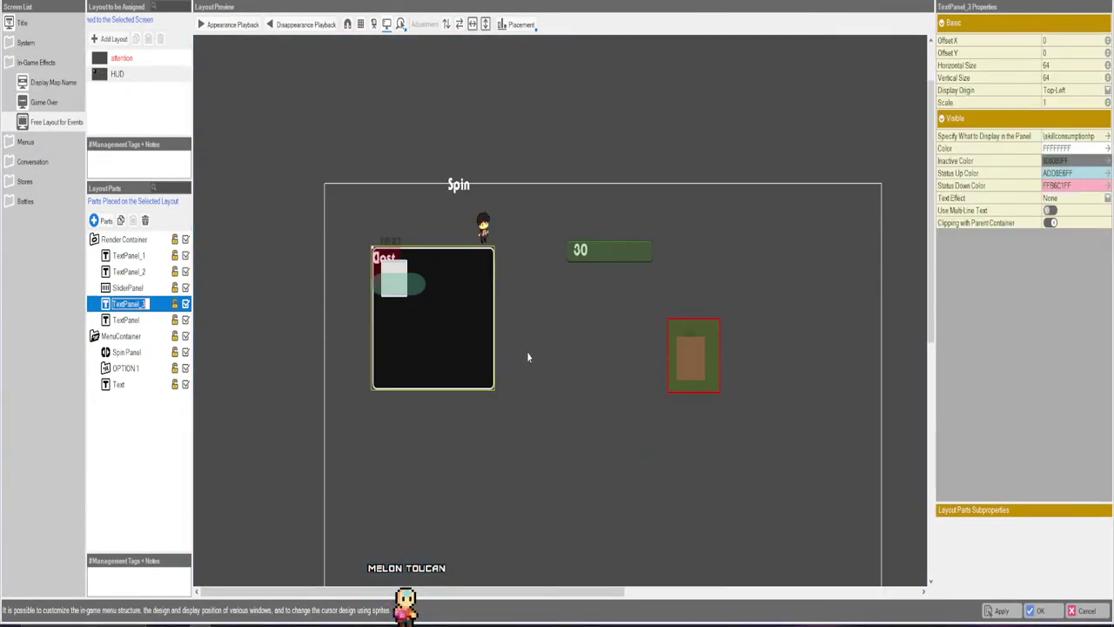
Close the layout tool, return to the top menu without saving the project, and open the Turn Based Battle System project.
click(1036, 610)
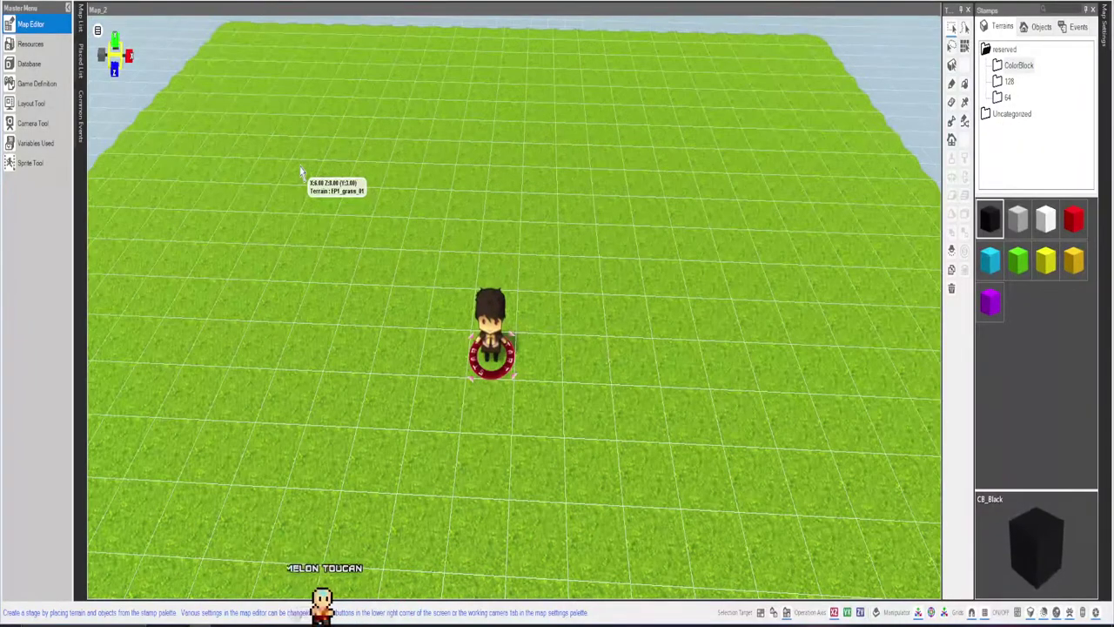
click(126, 7)
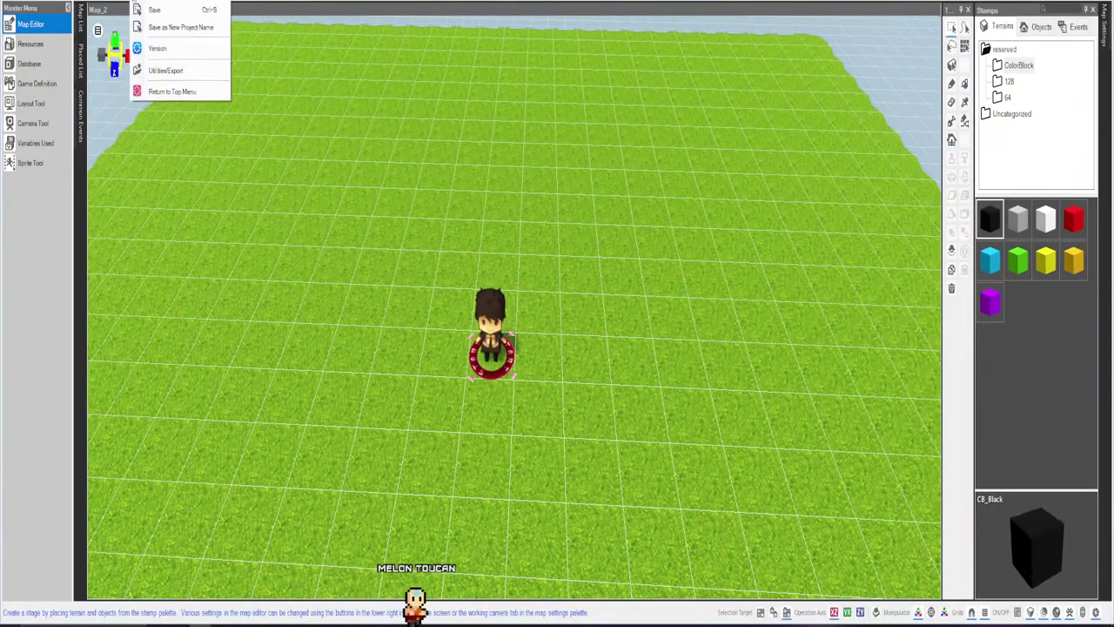
click(165, 92)
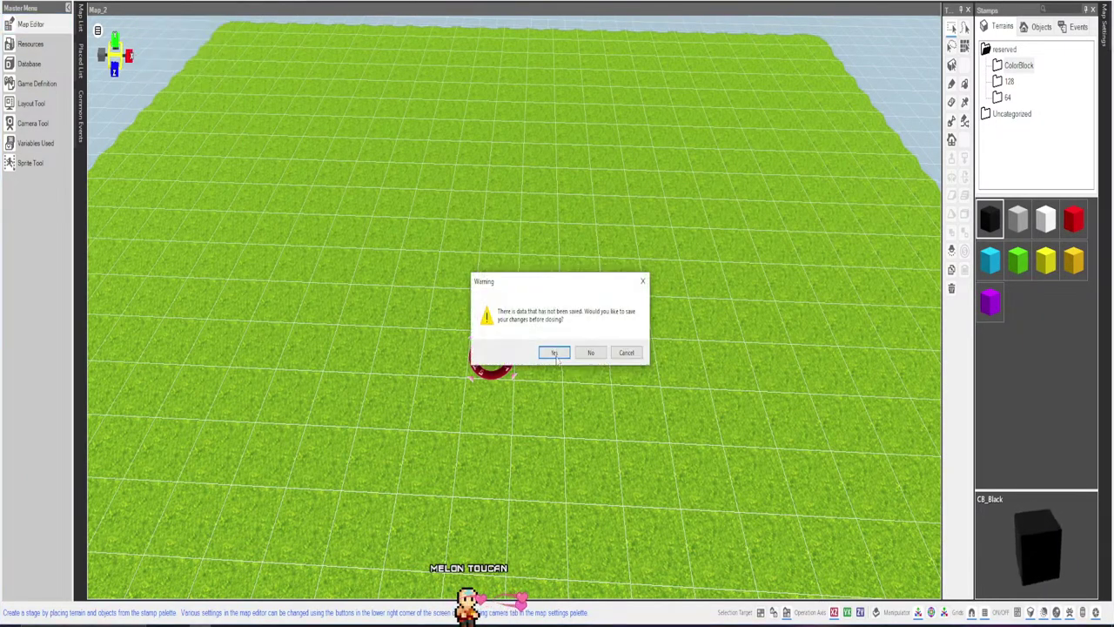
click(590, 353)
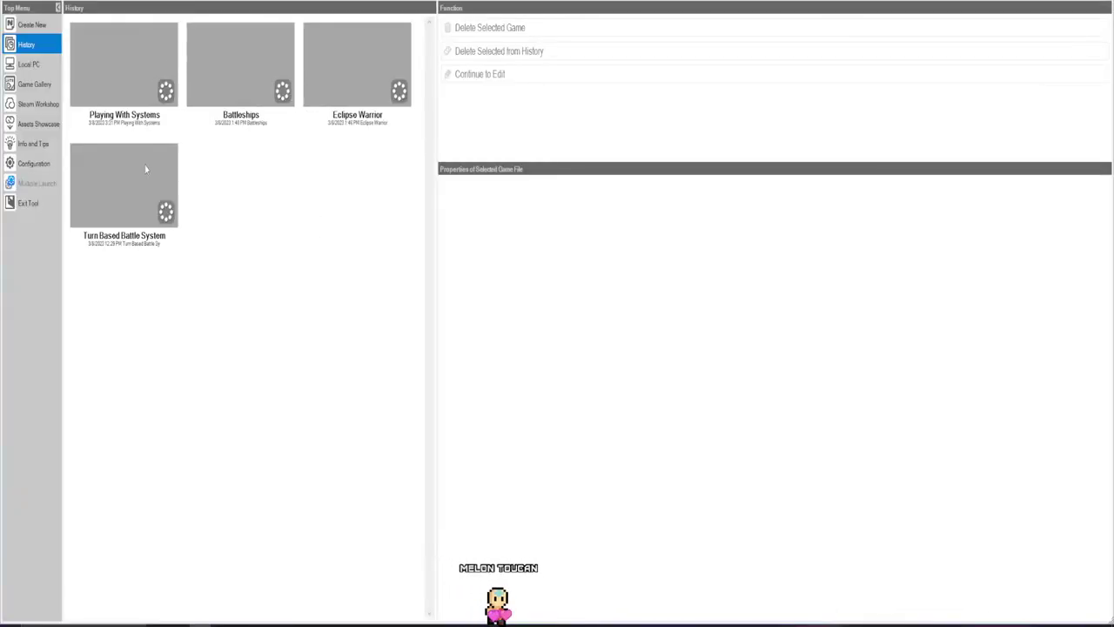
click(147, 195)
double_click(147, 195)
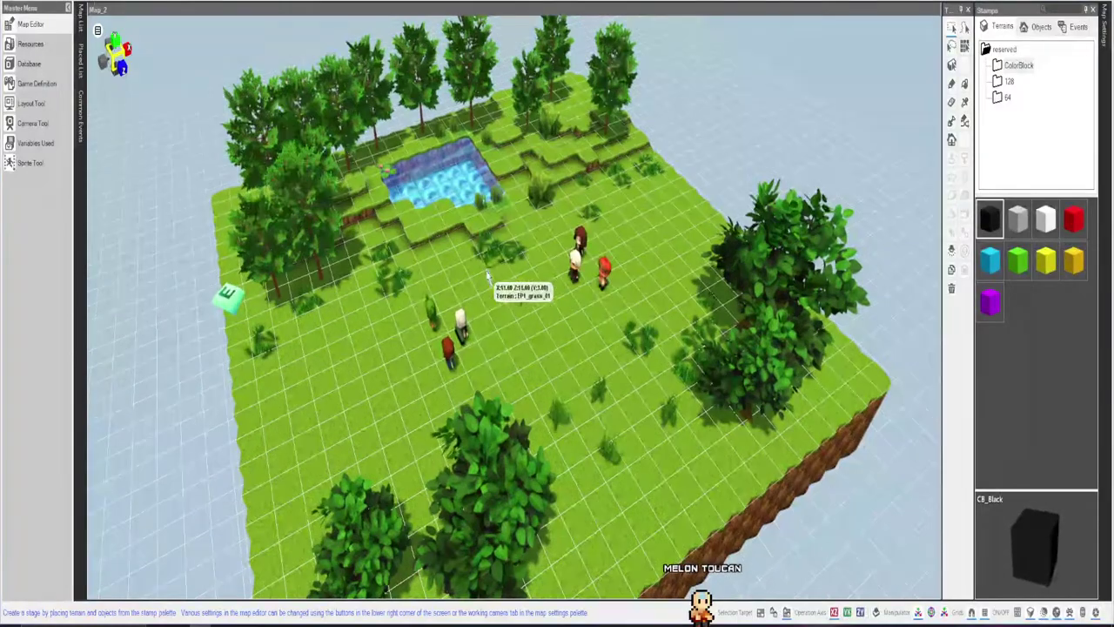
Open the project's Menu layout in the layout tool, bring the party status windows into view and expand the Player 1 Container.
scroll(457, 261, up, 5)
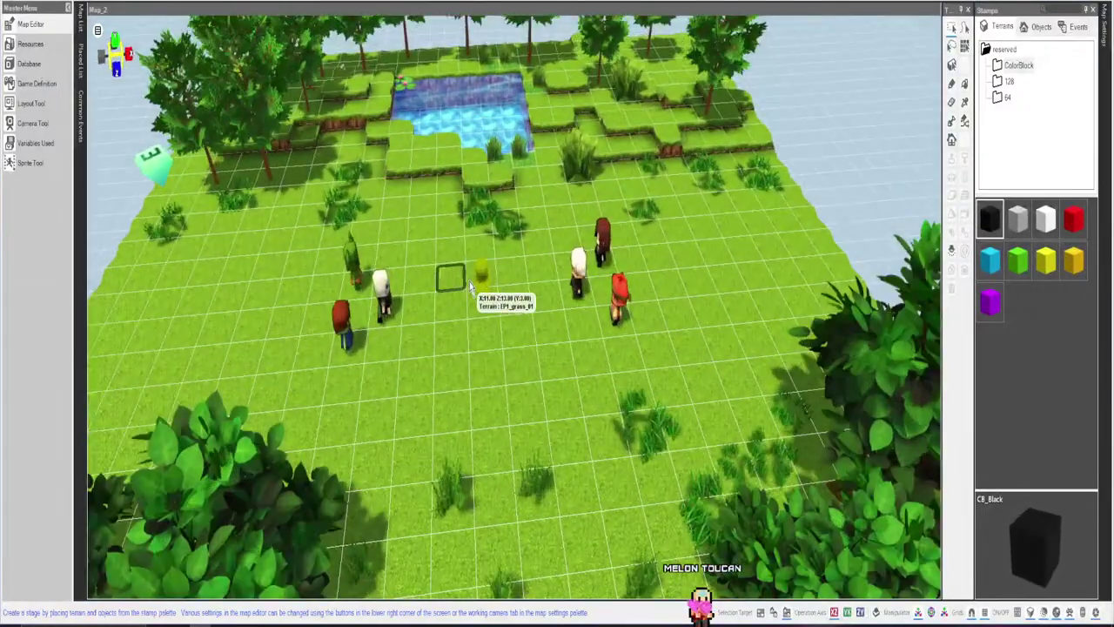
click(30, 103)
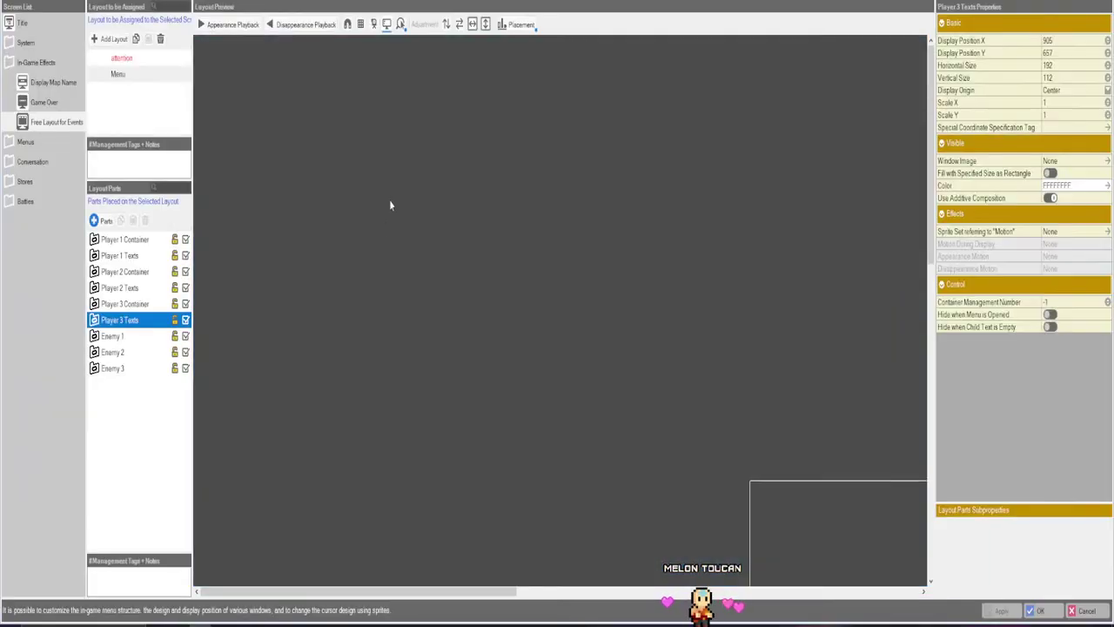
click(119, 239)
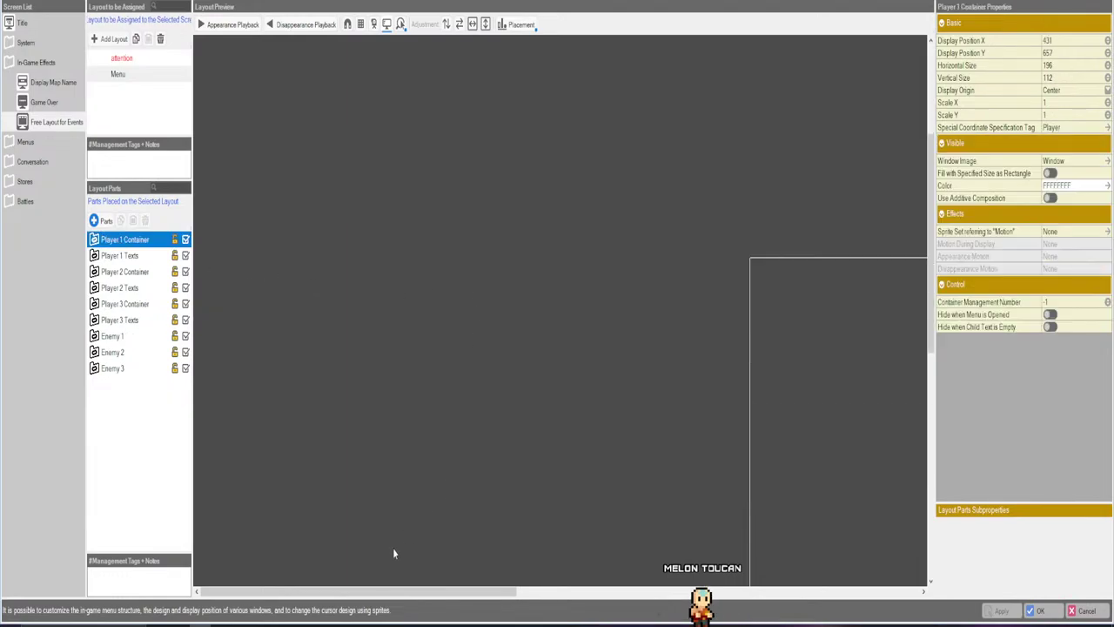
drag(365, 590, 575, 581)
scroll(266, 377, down, 4)
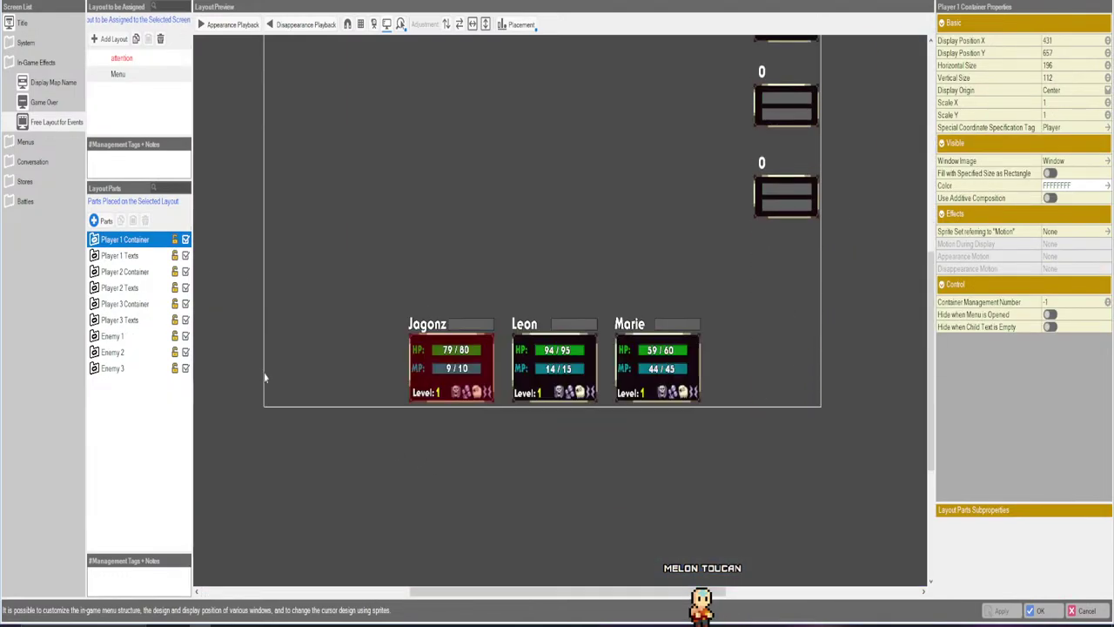
double_click(144, 242)
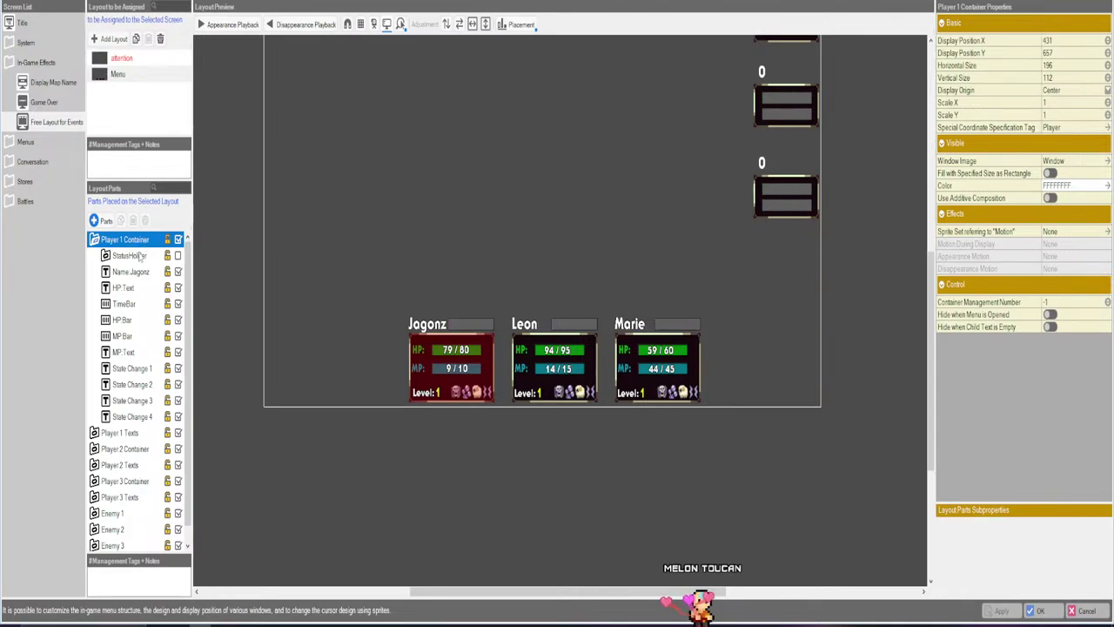
Show and hide the StatusHolder container again, and inspect the Player 1 Container's name, HP Text and State Change 1 panels.
click(133, 256)
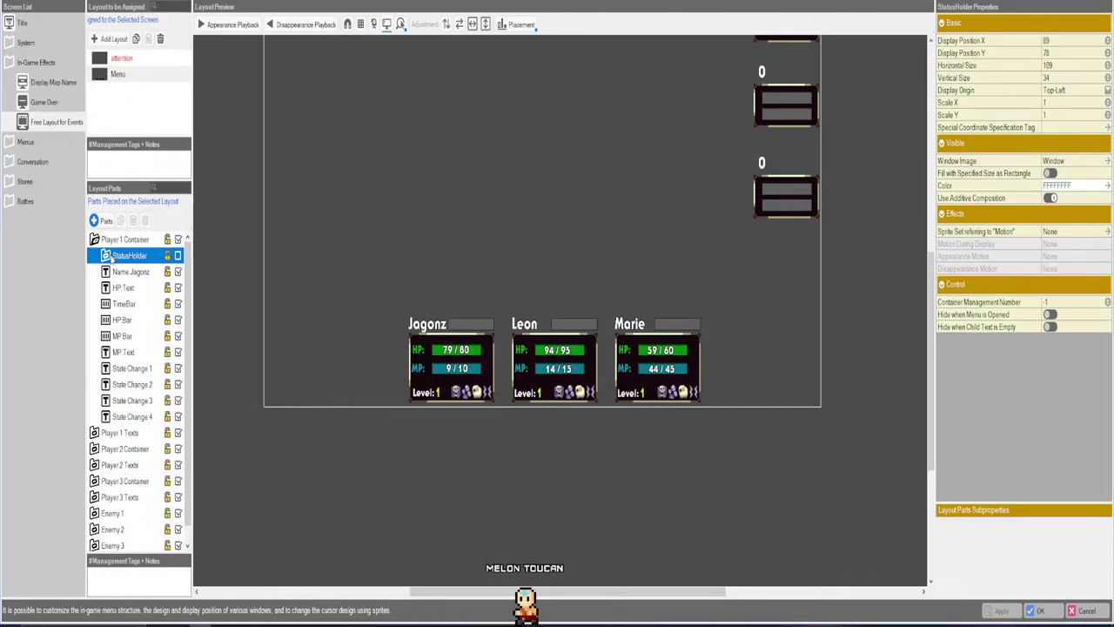
click(178, 255)
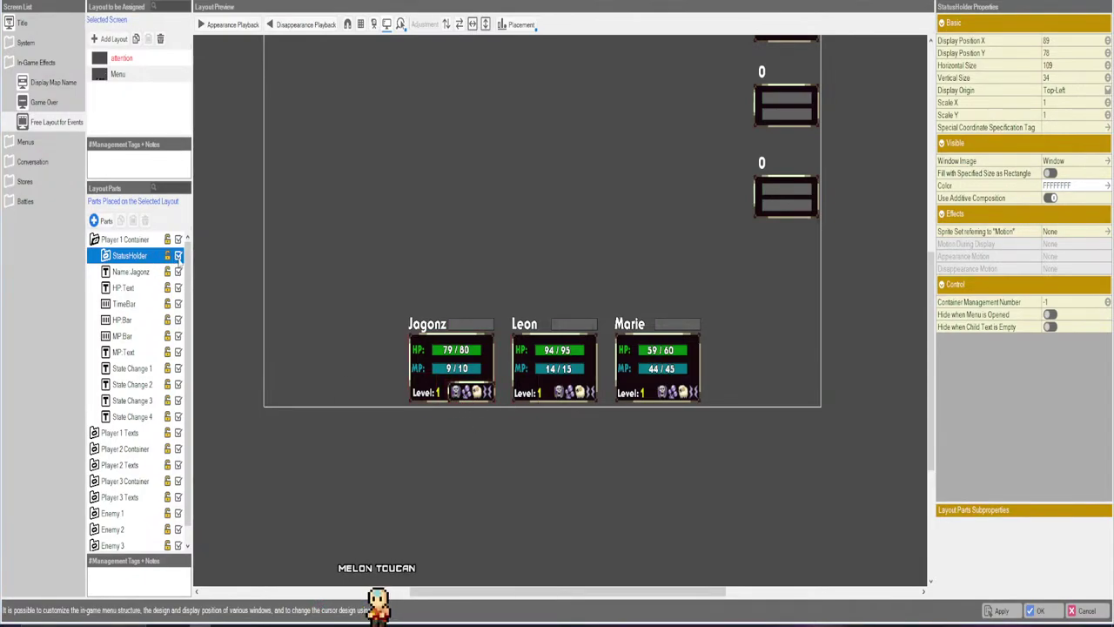
click(426, 323)
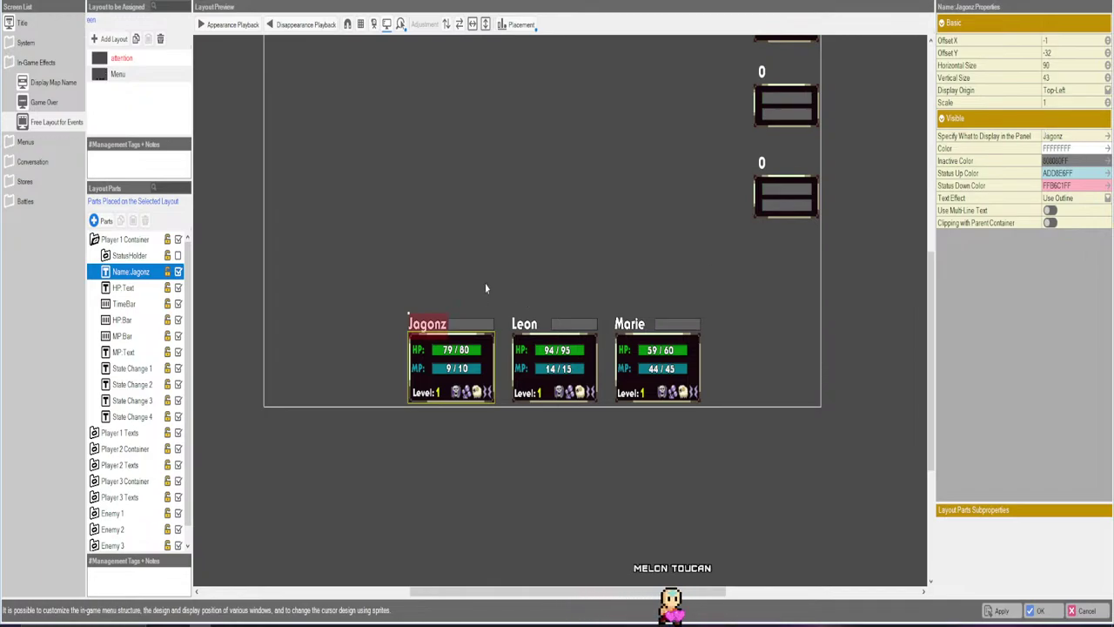
click(122, 287)
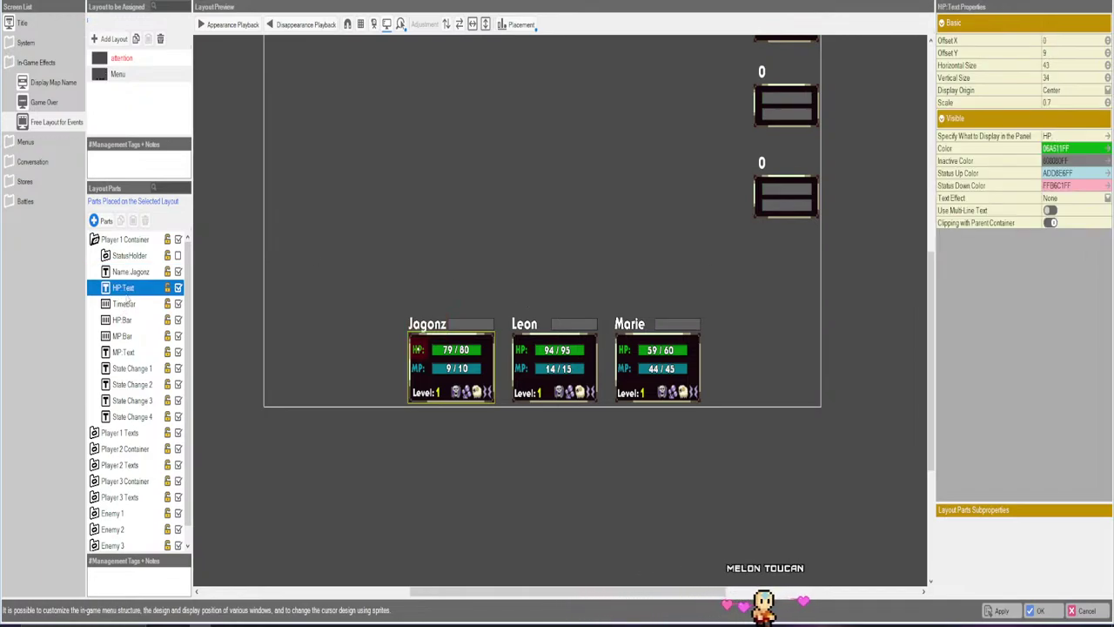
click(131, 368)
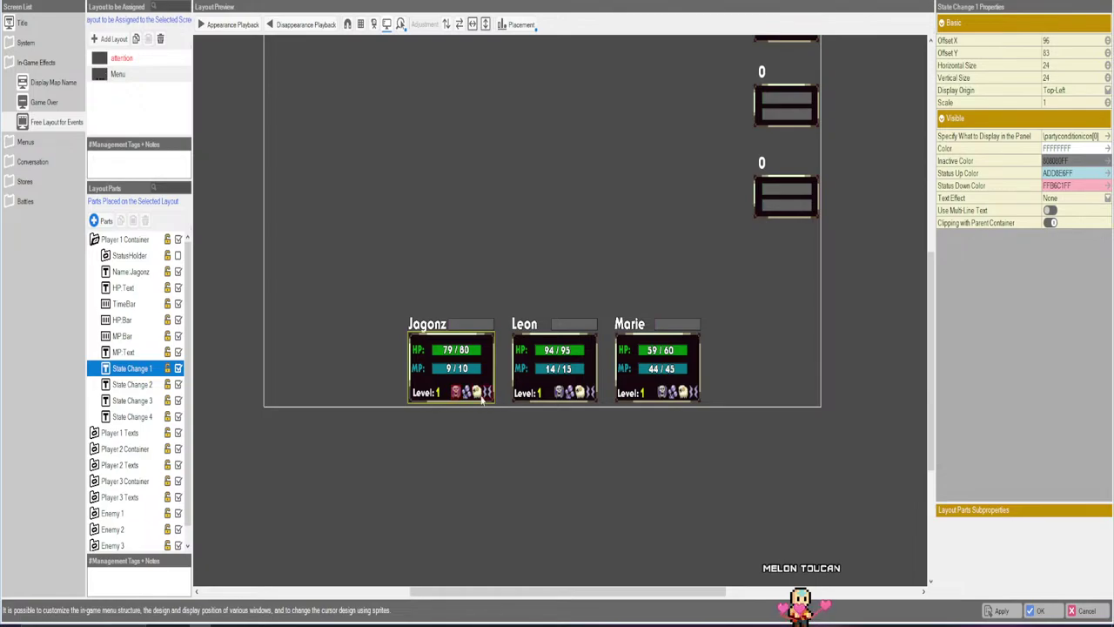
Inspect the Player 1 Texts, Player 3 Texts and Enemy 1 containers in the Menu layout.
scroll(536, 441, up, 2)
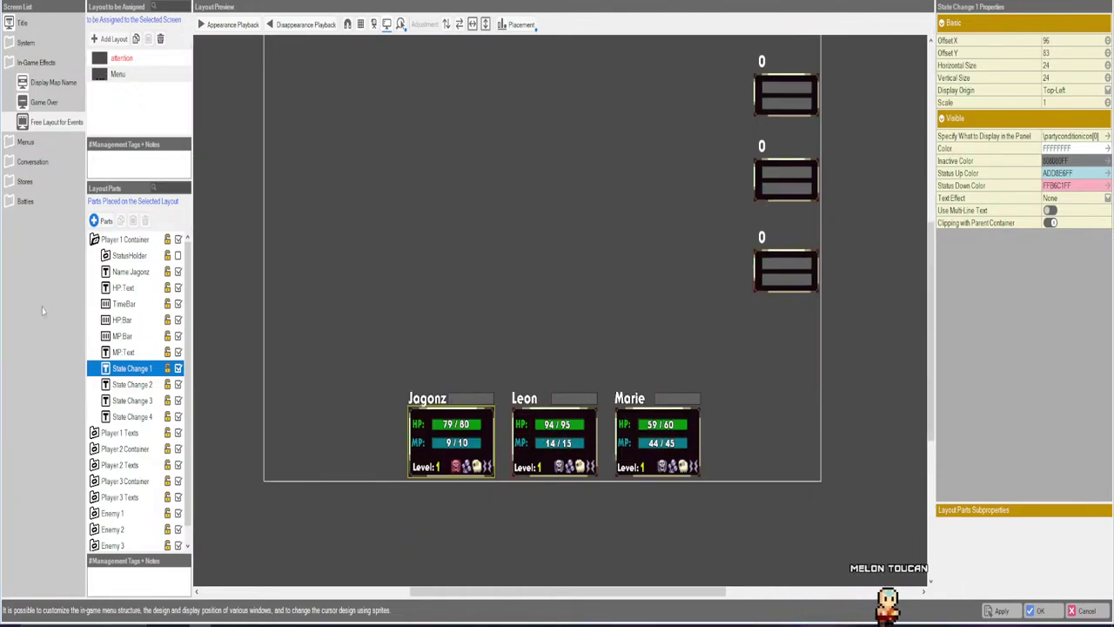
click(131, 434)
click(127, 497)
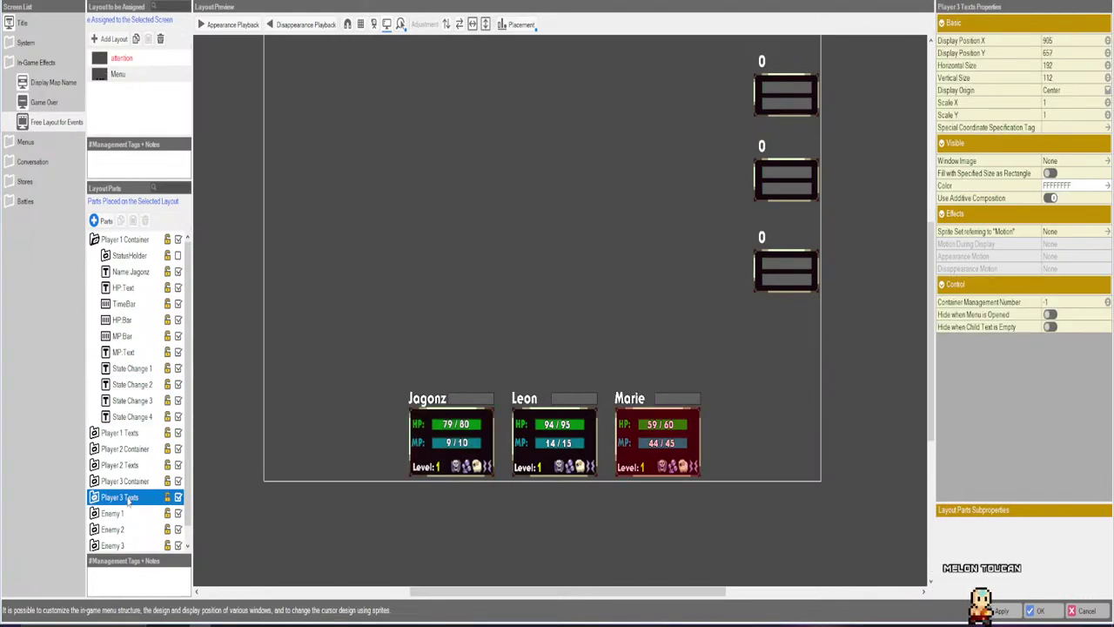
scroll(127, 498, down, 1)
click(120, 497)
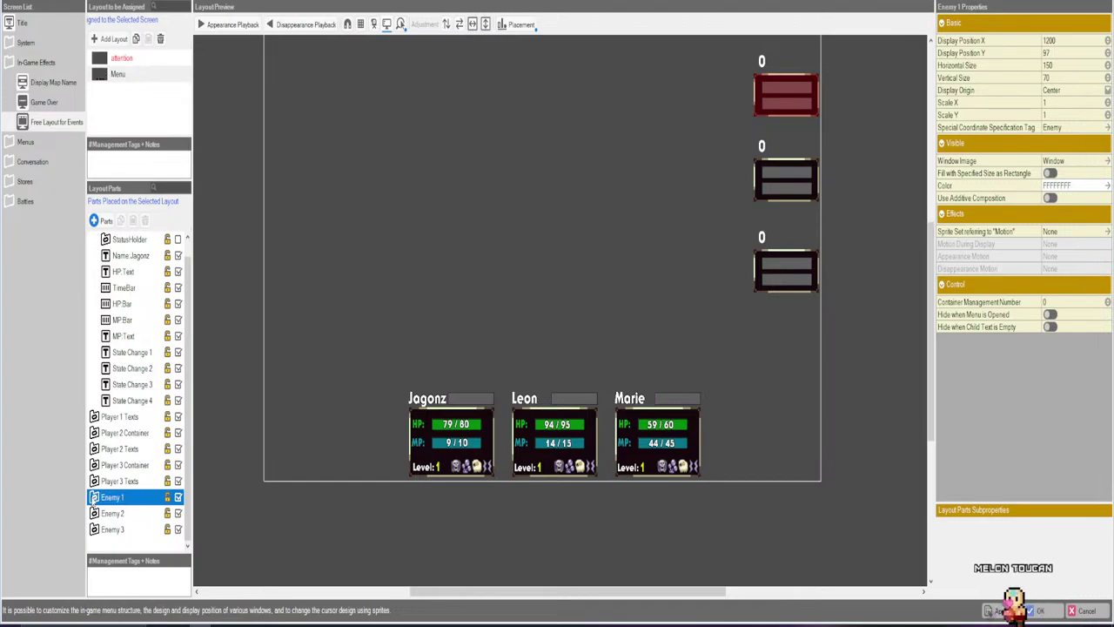
Expand the Enemy 1 container, inspect its Name panel and HP Bar, and leave the layout tool for the map.
click(94, 497)
click(118, 499)
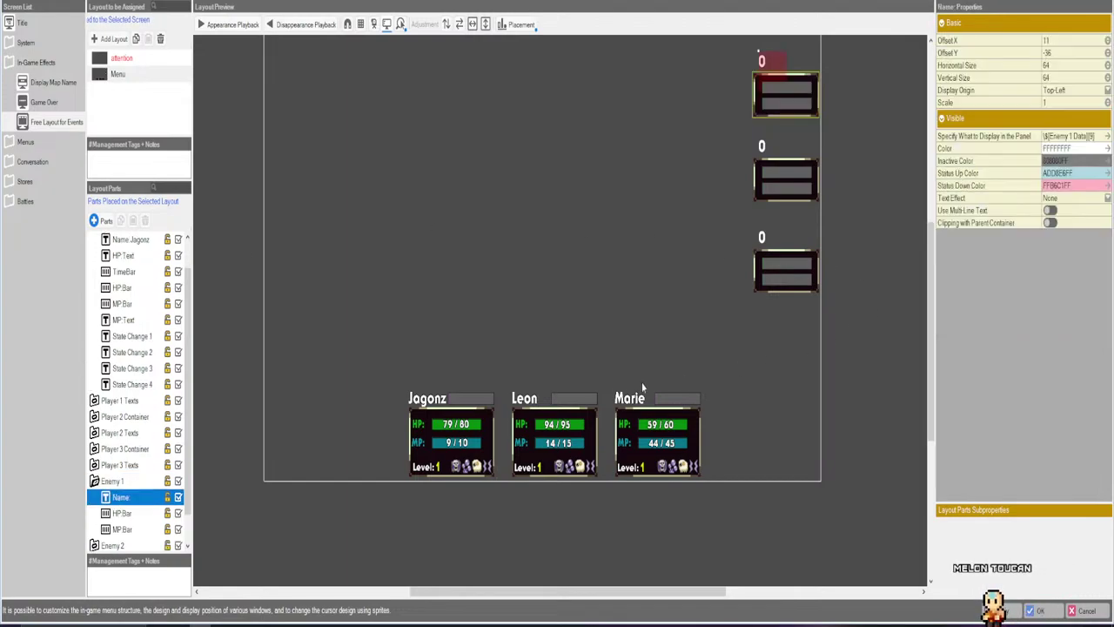
scroll(642, 387, up, 1)
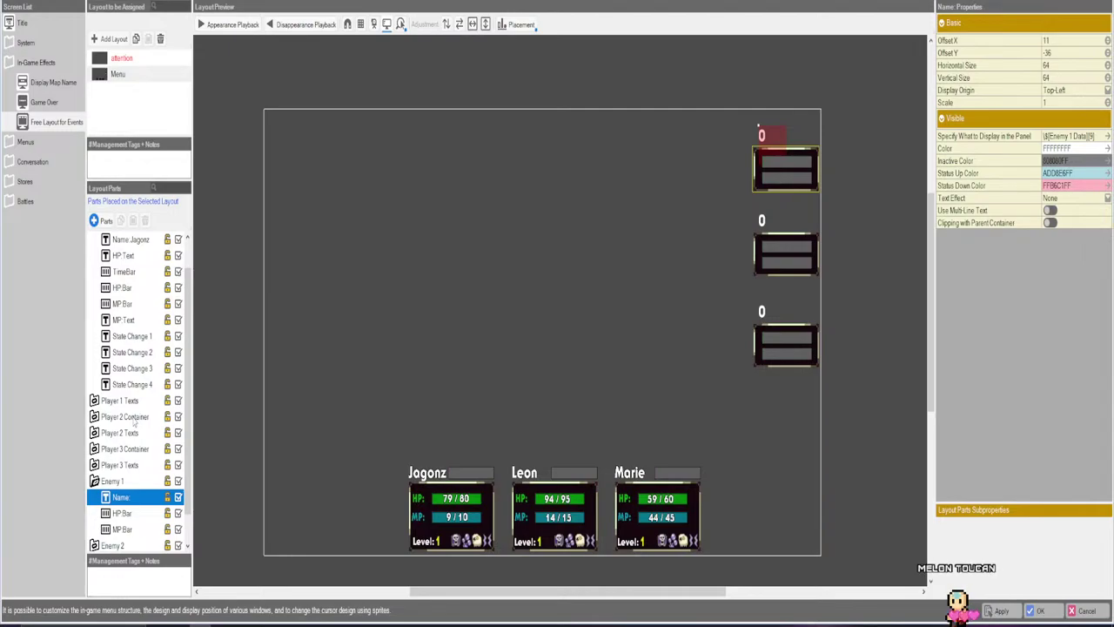
scroll(135, 422, down, 1)
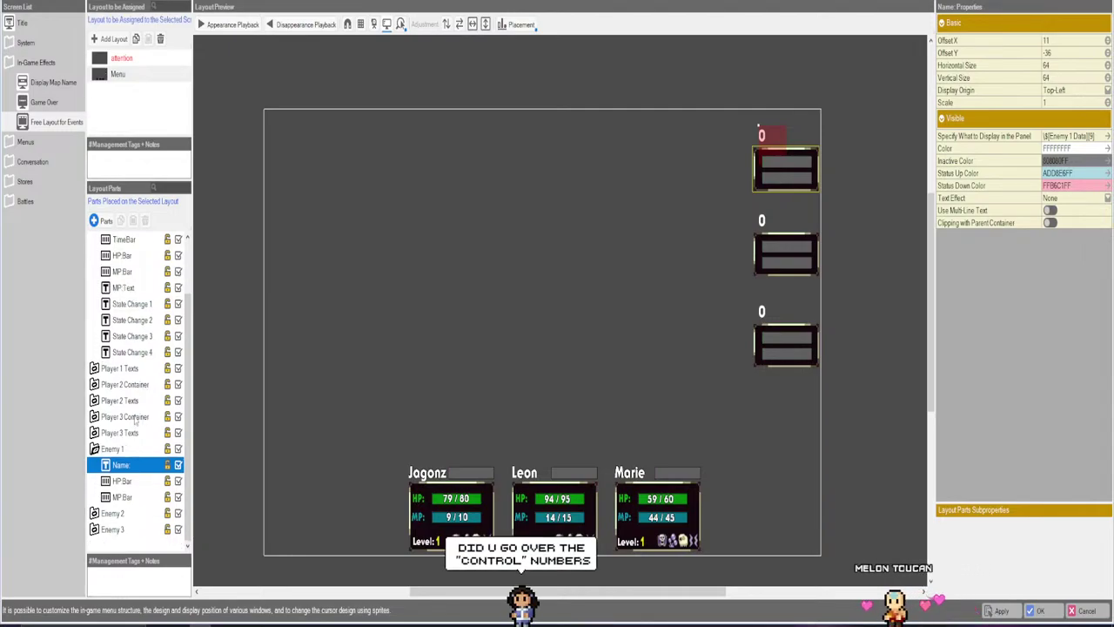
click(122, 481)
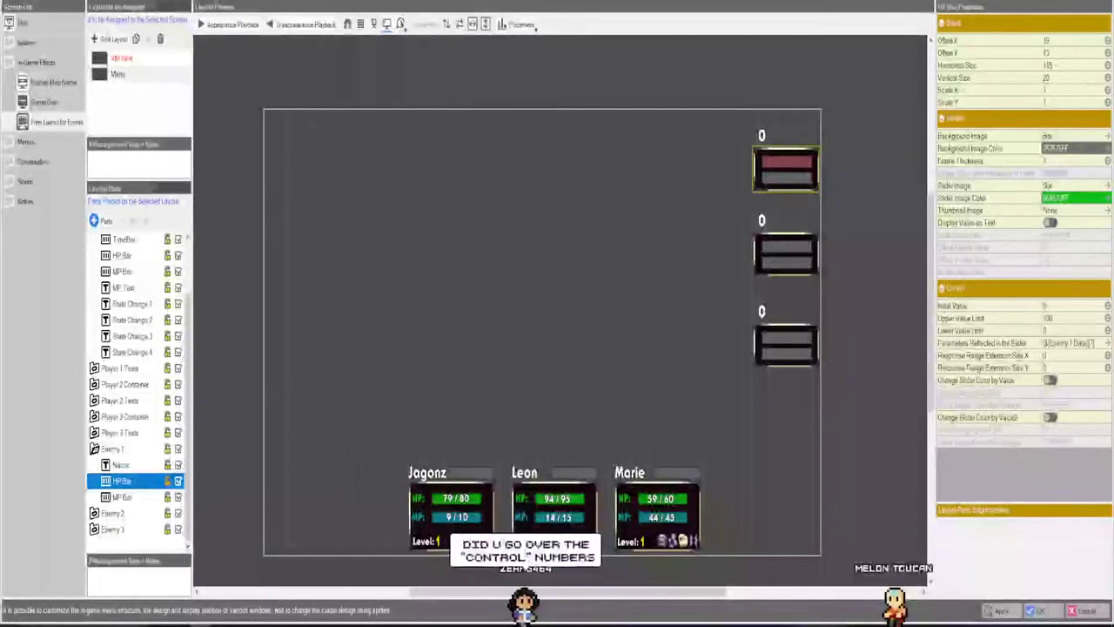
drag(122, 481, 113, 512)
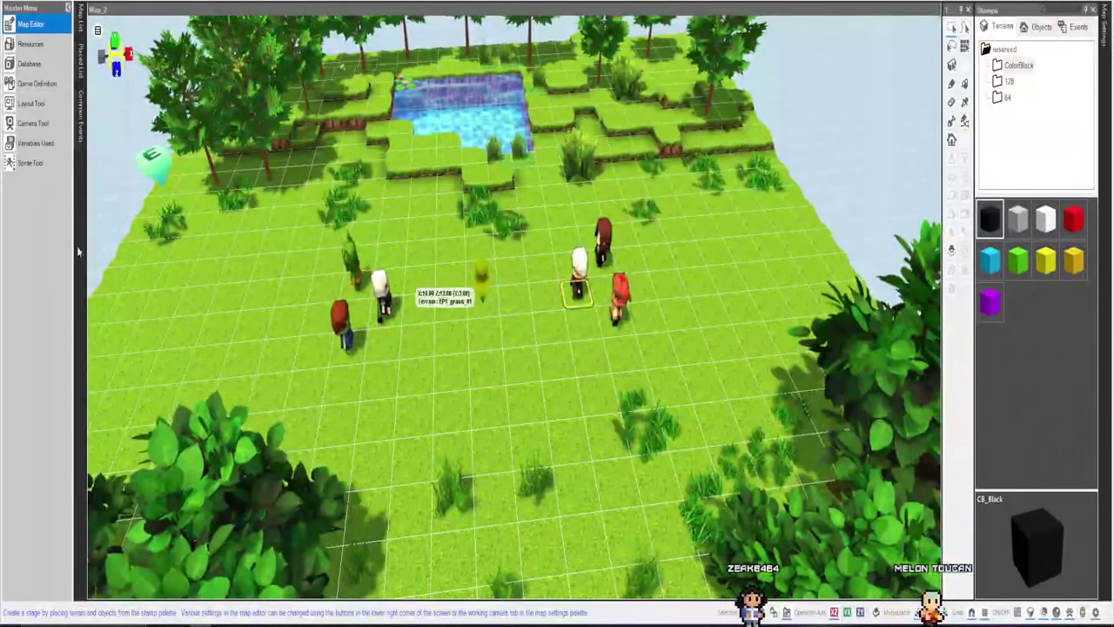
Save the project, start a test play, and look through the player and enemy data variable boxes in the debug window.
key(ctrl+s)
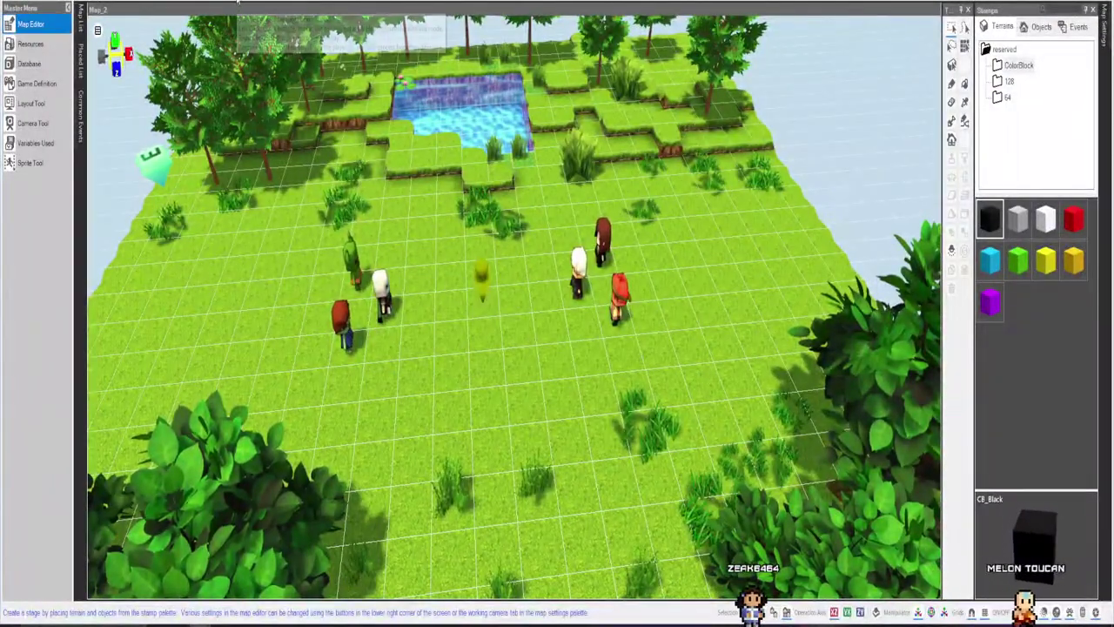
click(237, 3)
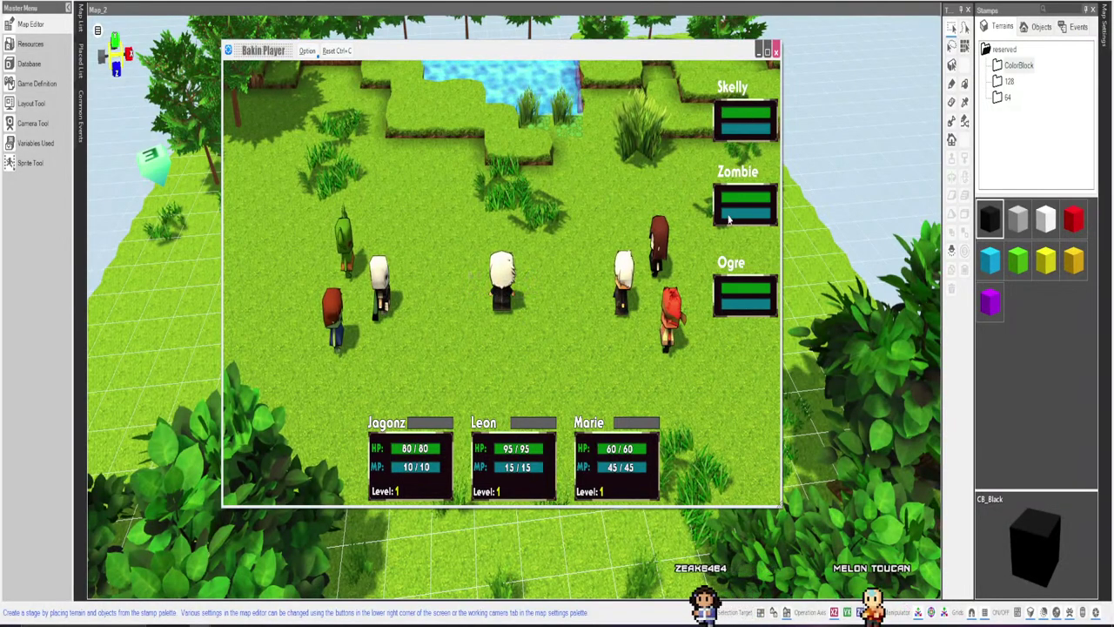
key(F9)
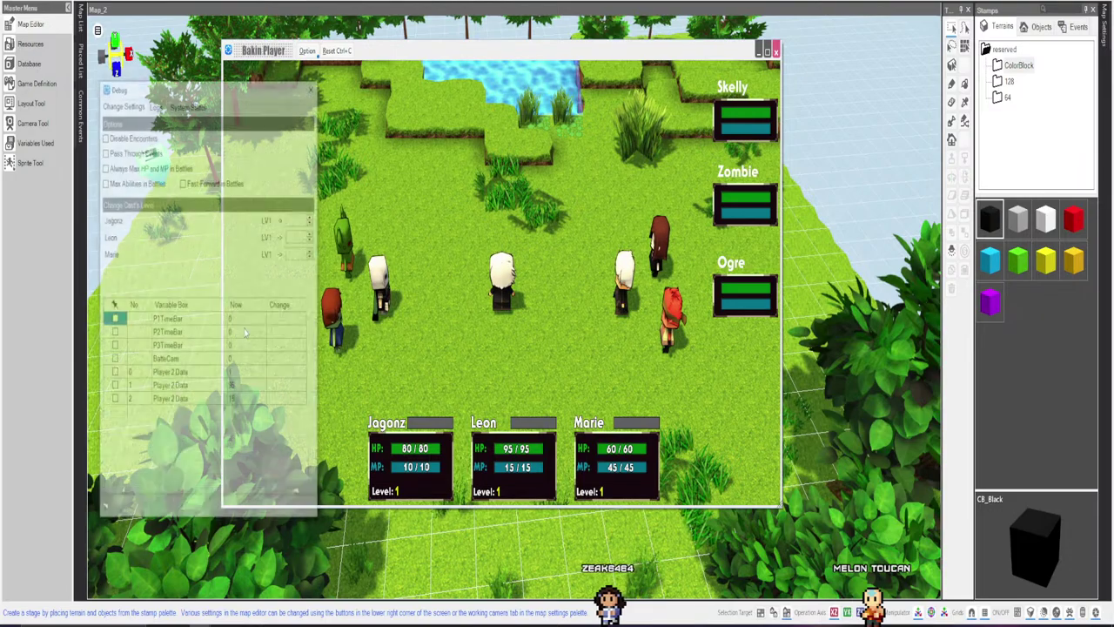
scroll(261, 357, down, 2)
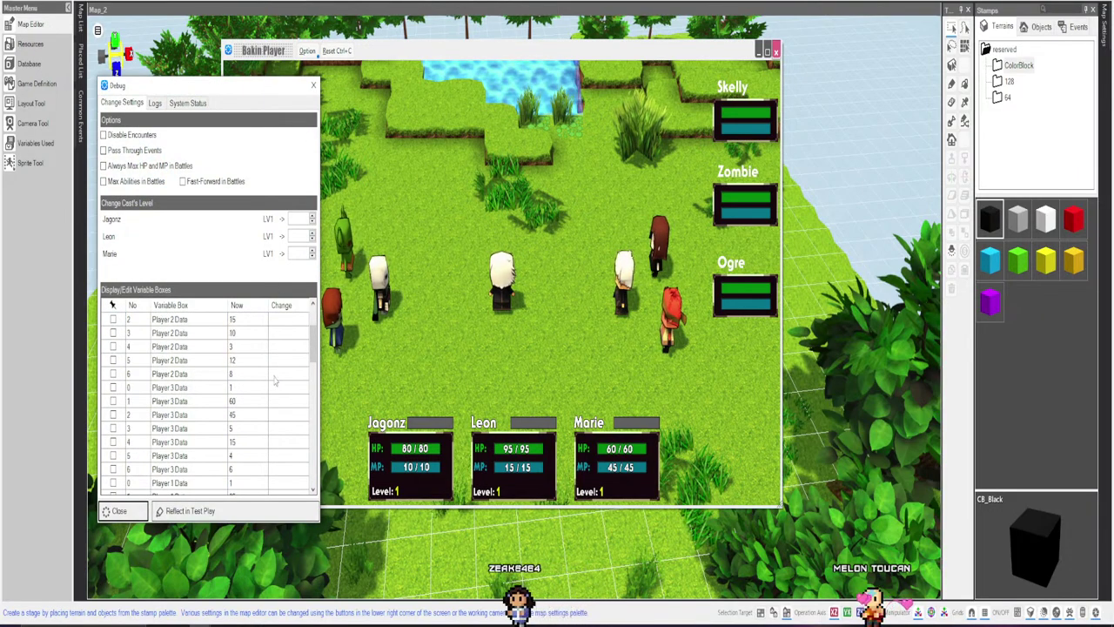
scroll(275, 381, down, 8)
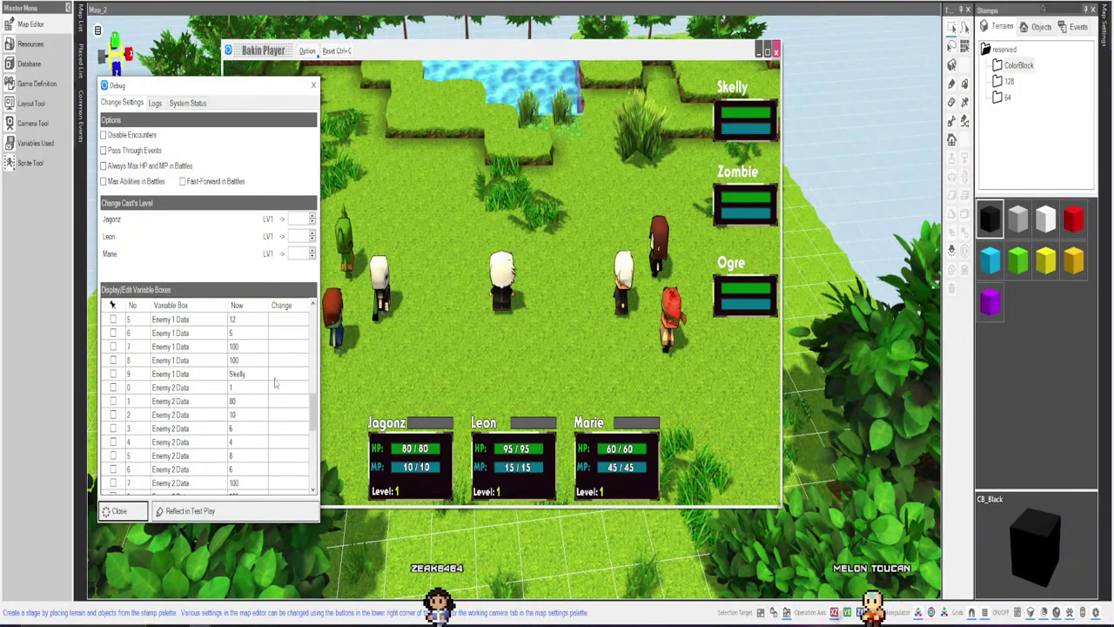
scroll(275, 382, down, 6)
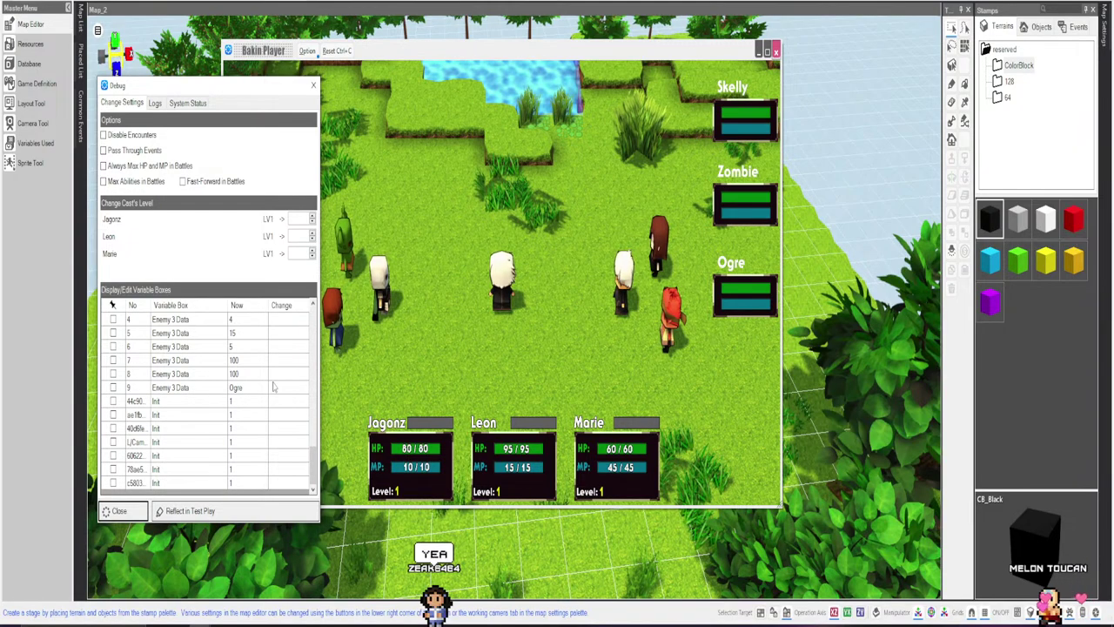
click(313, 85)
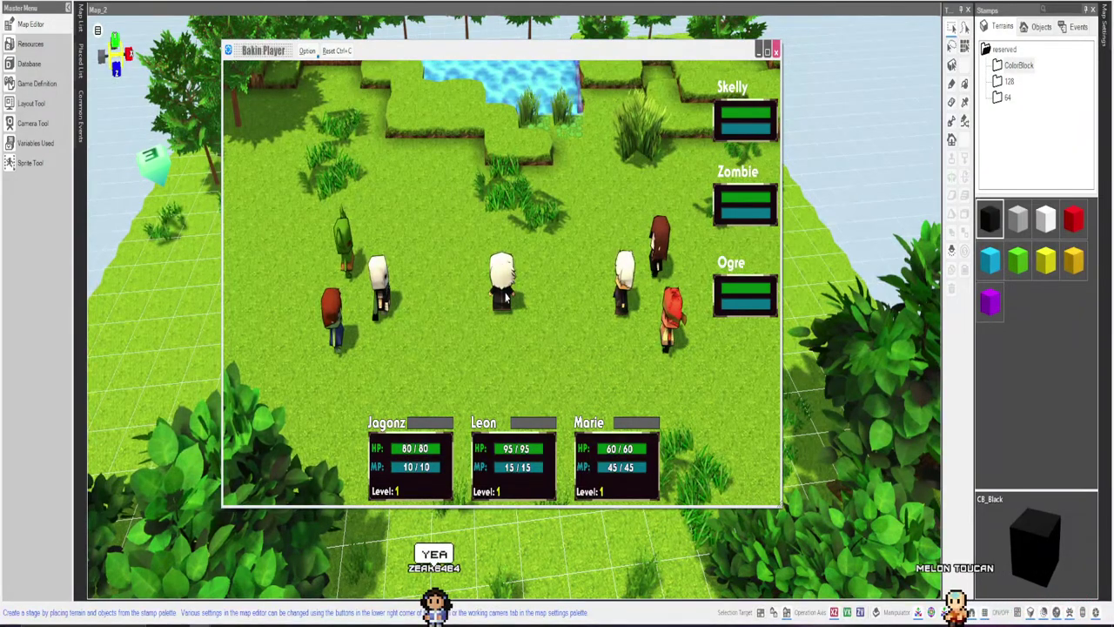
Set the BatteCam variable box to 1 in the debug window, apply it to the test play, and end the test after viewing it.
key(F9)
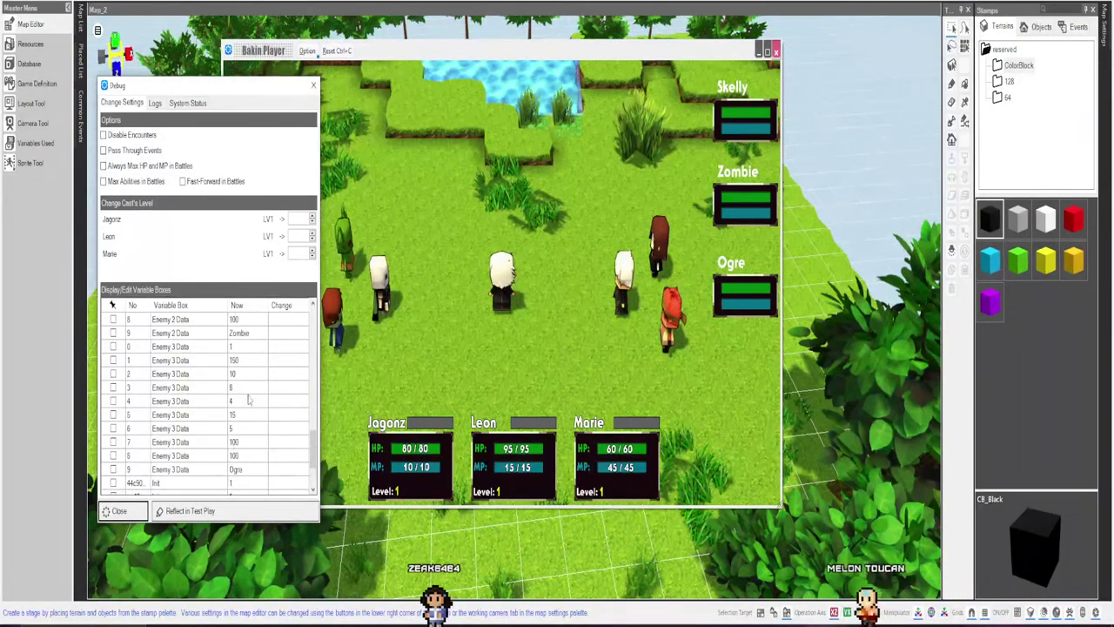
scroll(248, 399, up, 10)
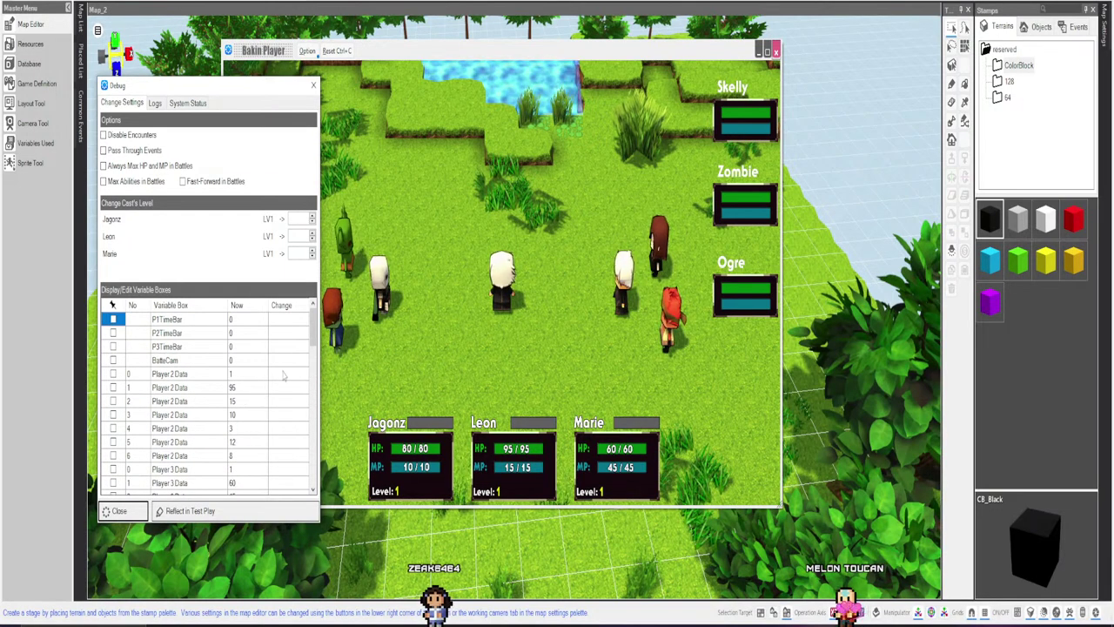
text(1)
click(189, 511)
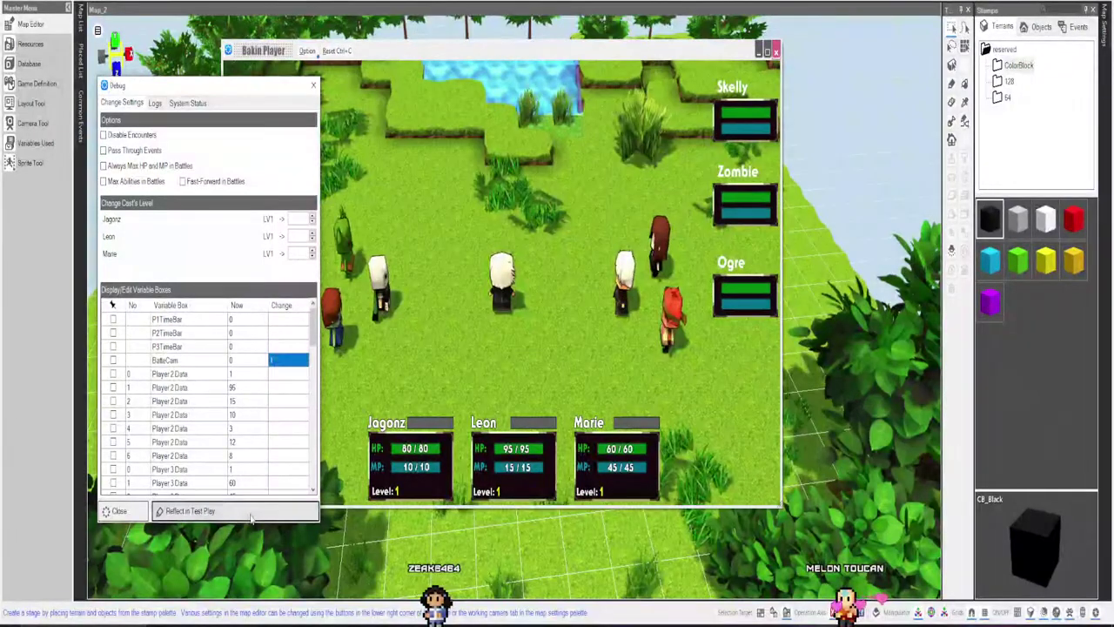
key(F9)
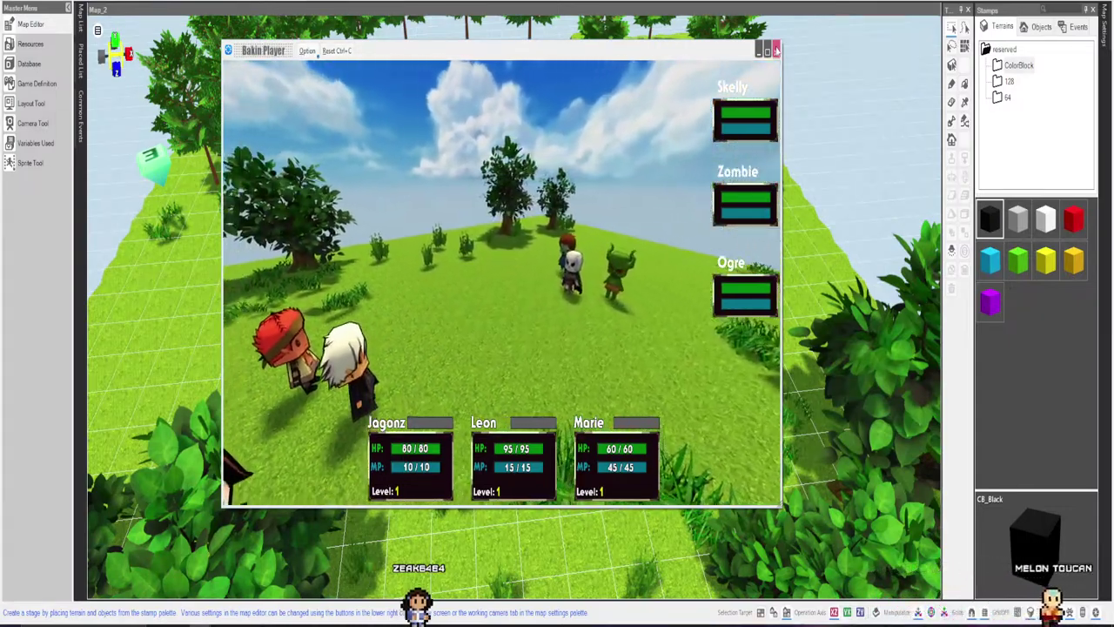
click(775, 50)
Open the camera event placed on the map and review the settings of its Change Camera Parameters command.
click(81, 117)
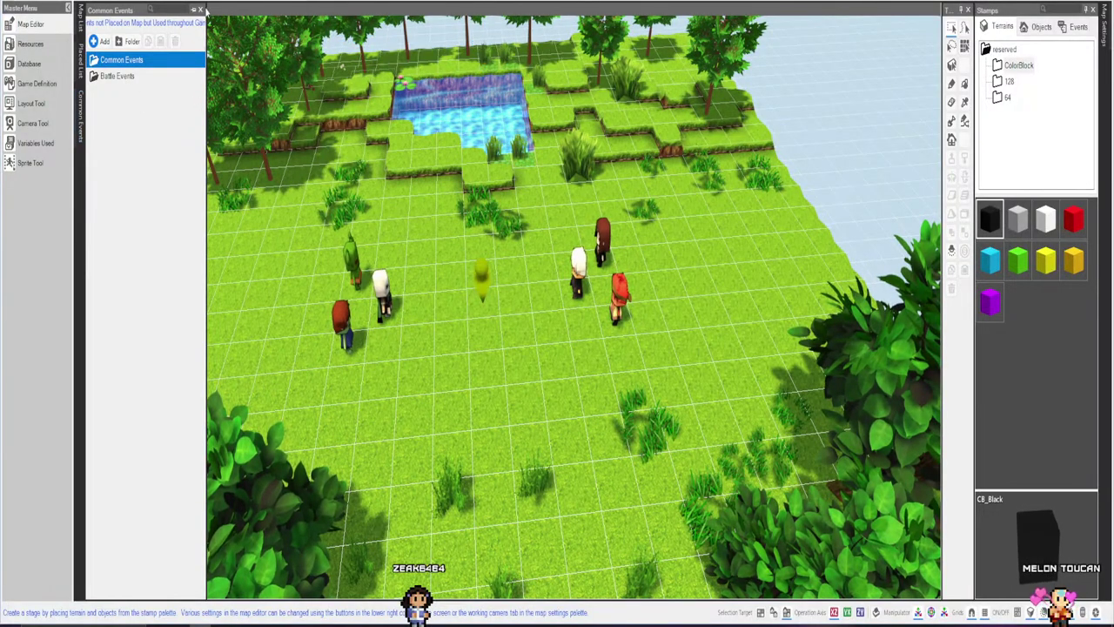
double_click(157, 165)
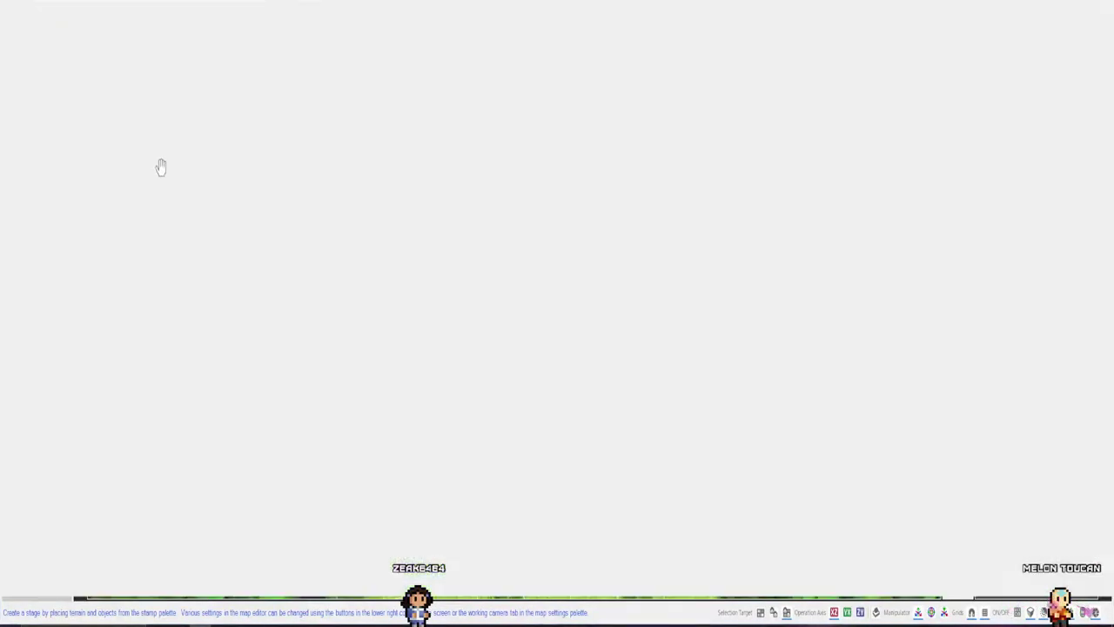
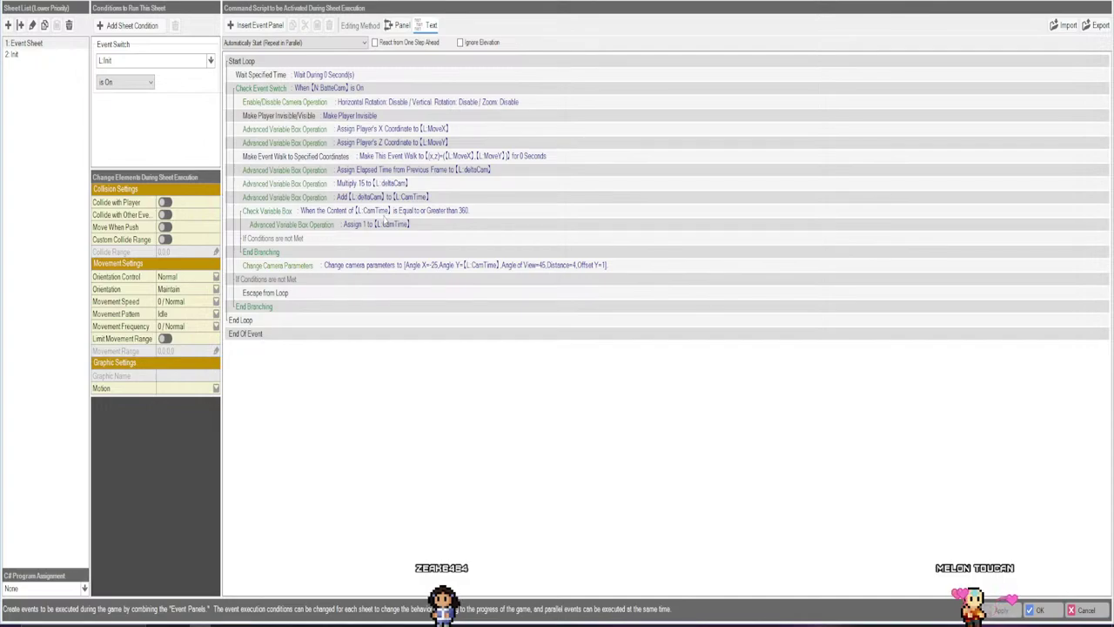
double_click(420, 270)
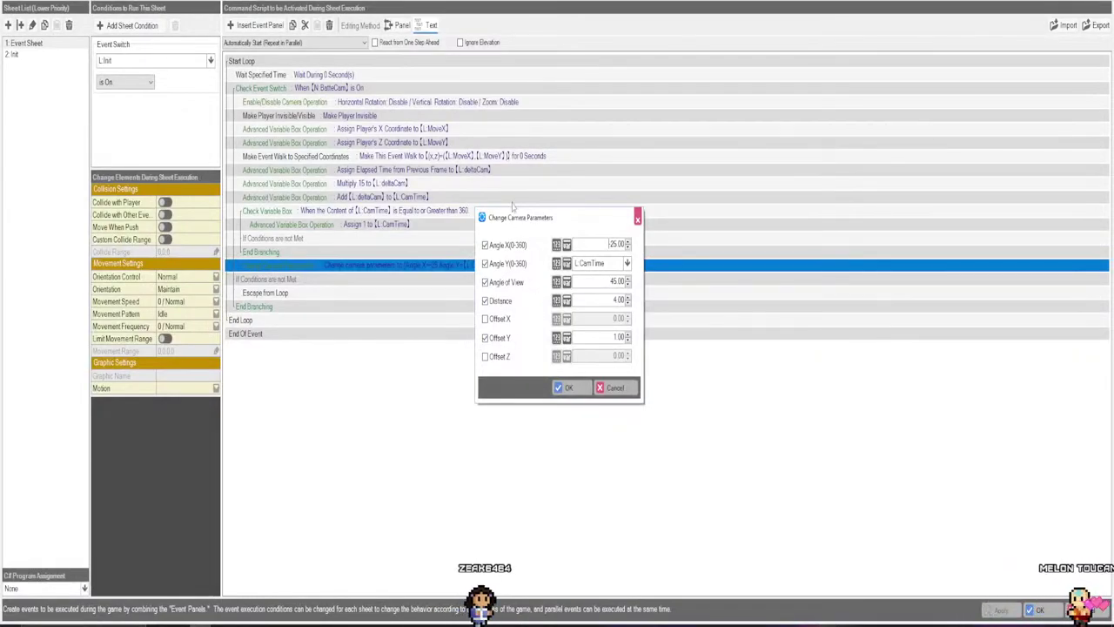
drag(535, 218, 632, 89)
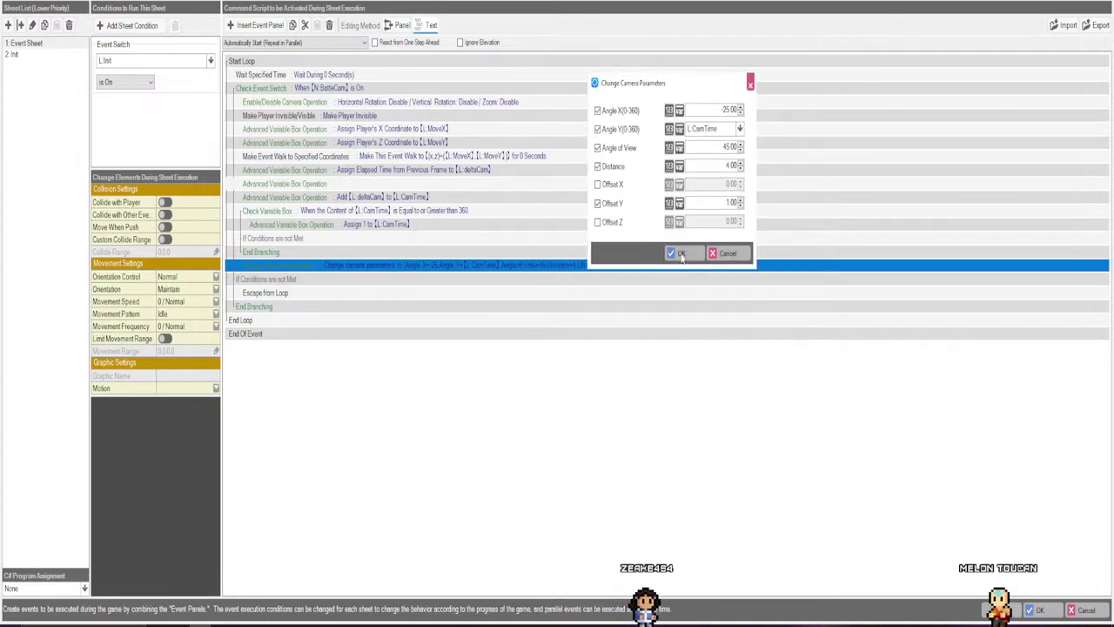
click(677, 254)
Change the operation under the CamTime 360 check so that it assigns 0 to CamTime.
click(382, 213)
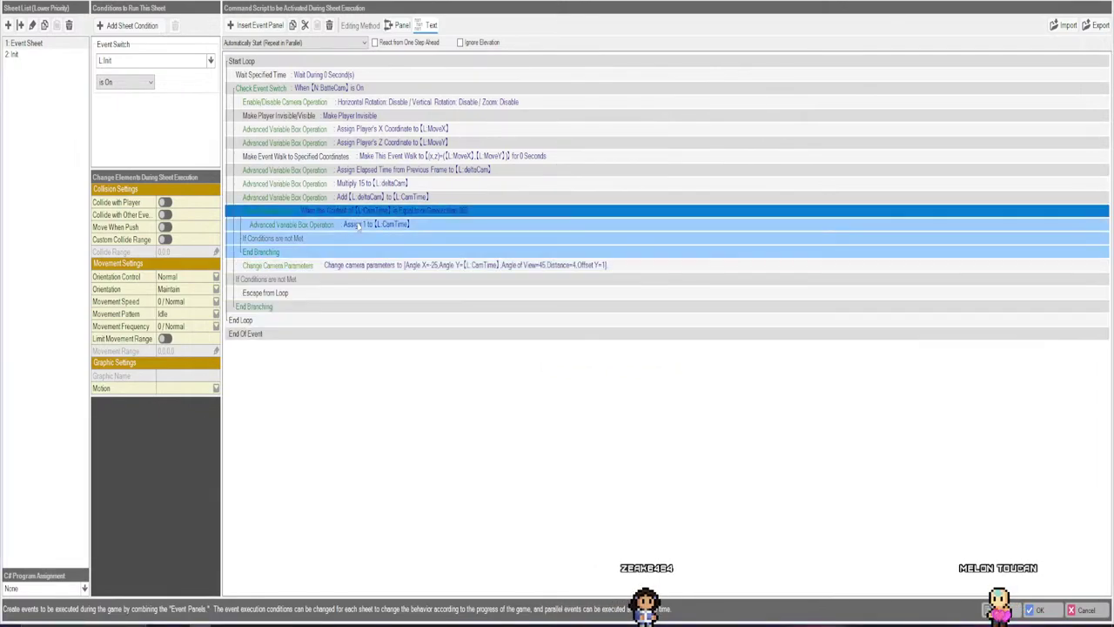
click(371, 225)
click(374, 211)
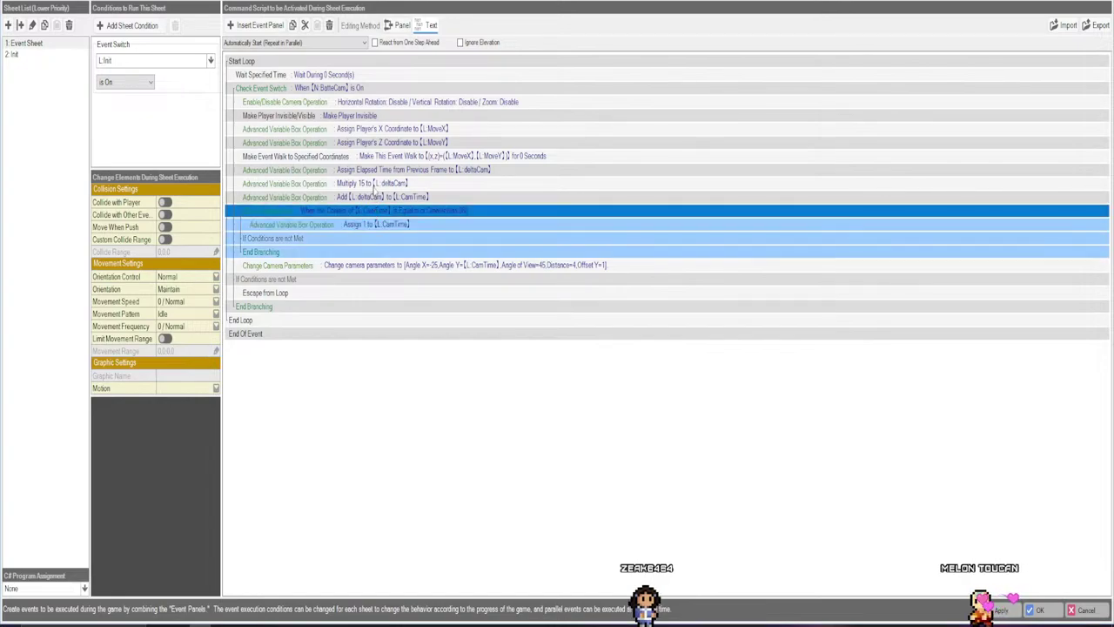
double_click(372, 225)
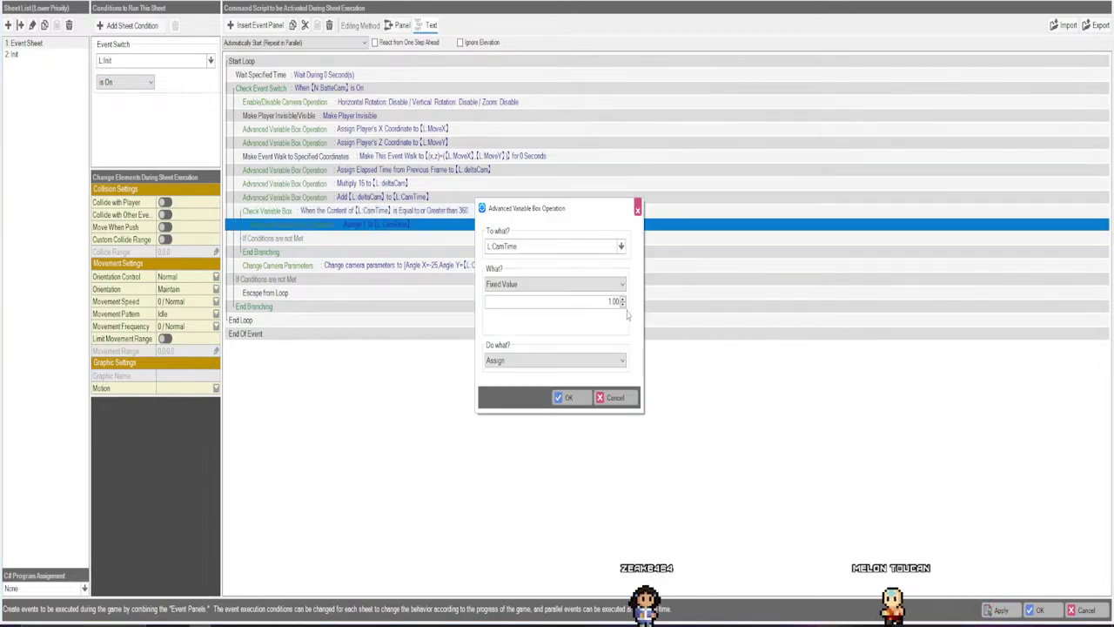
click(566, 398)
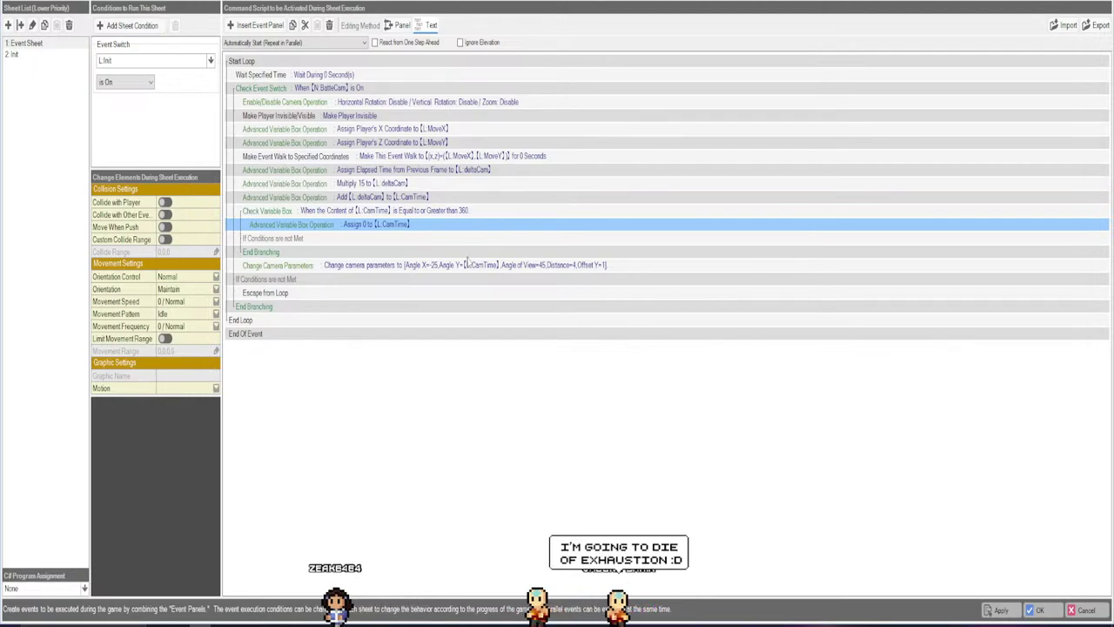
Examine the commands that add to CamTime and multiply deltaCam, and check the Elapsed Time from Previous Frame assignment.
click(366, 212)
click(366, 197)
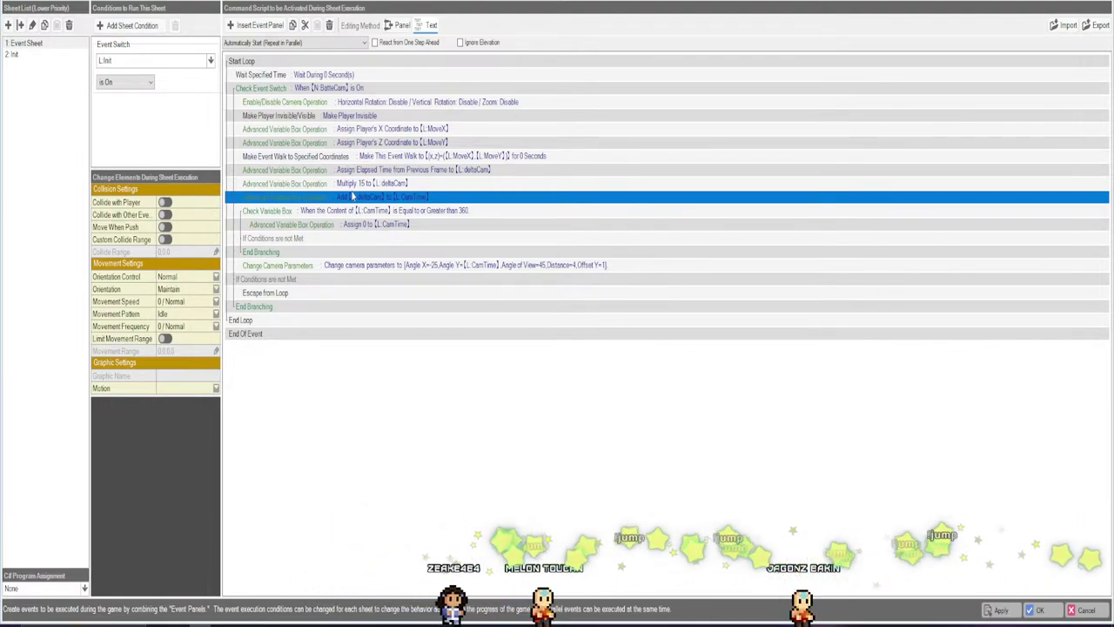
click(352, 184)
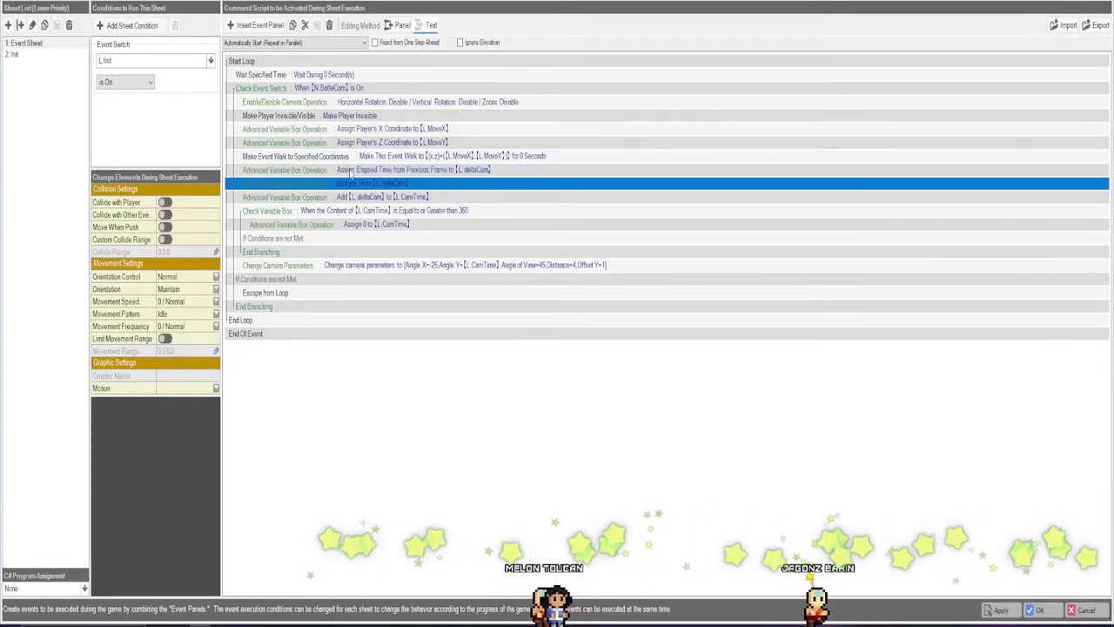
drag(351, 174, 352, 174)
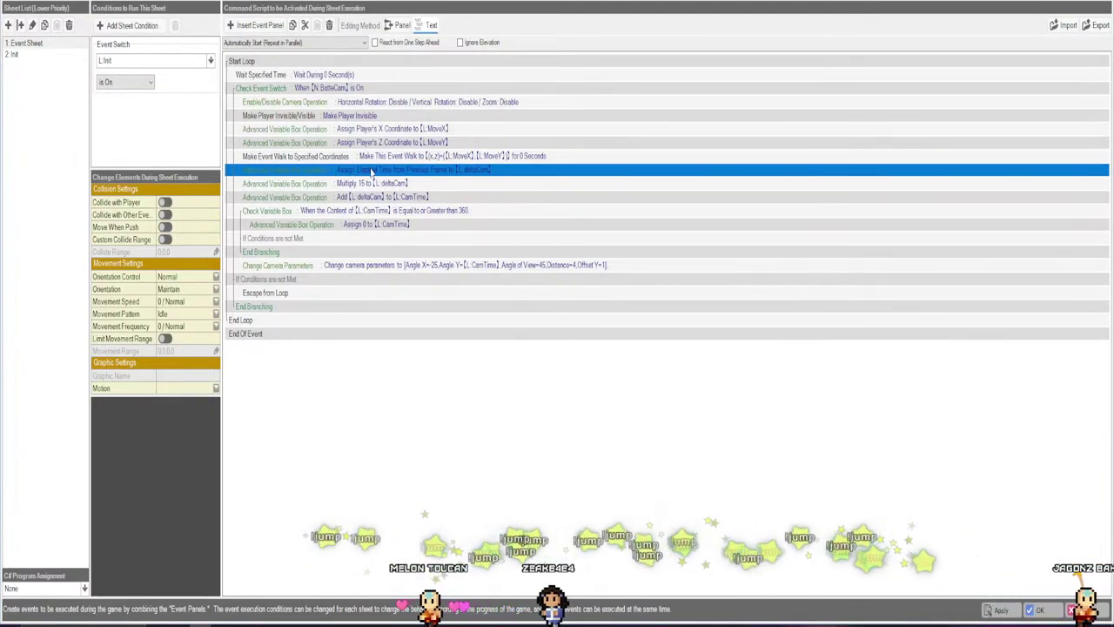
double_click(372, 172)
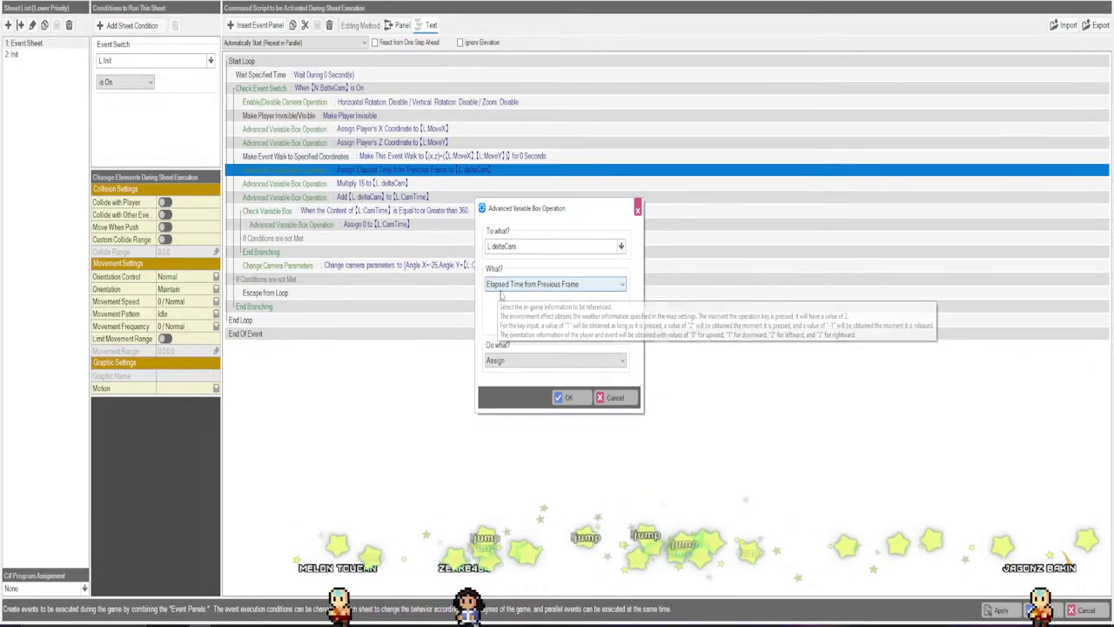
click(566, 398)
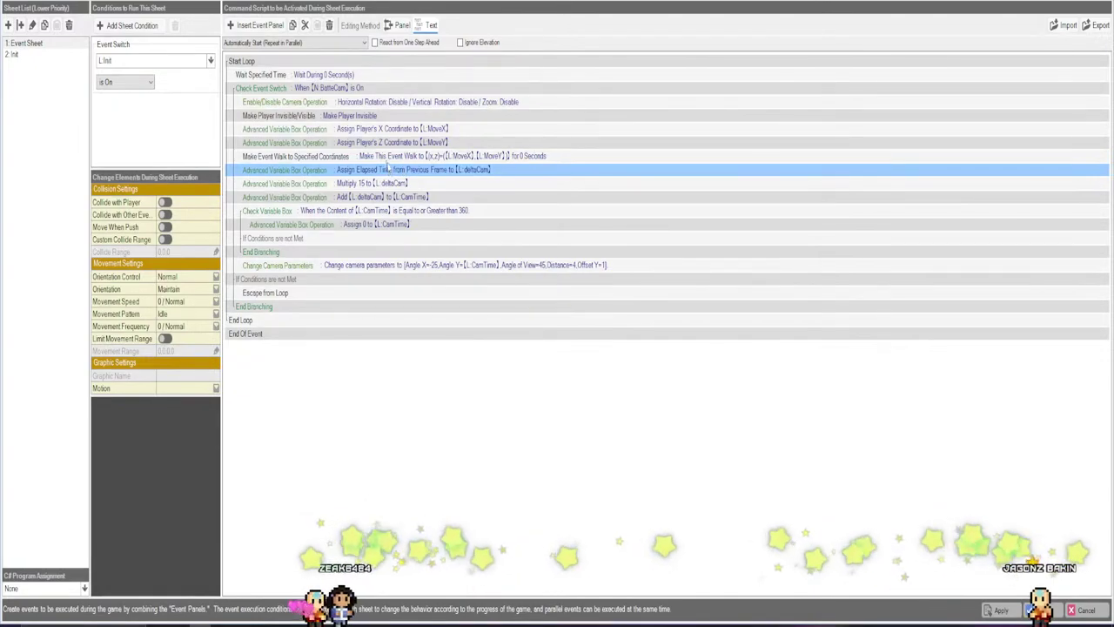
Set the fixed value that multiplies deltaCam to 5, and return to the map.
double_click(344, 185)
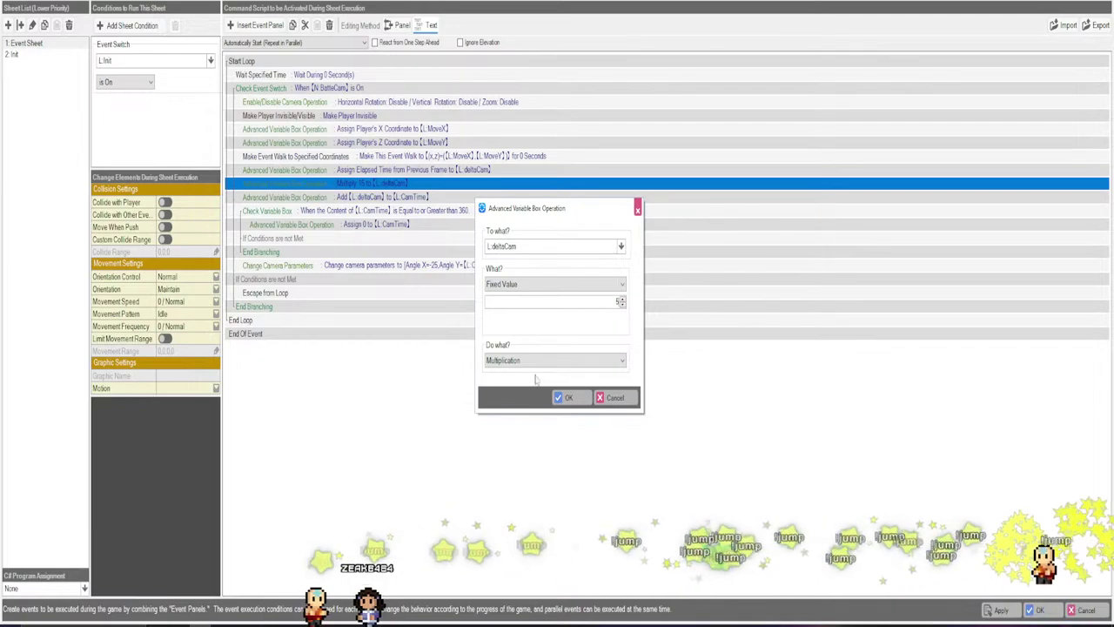
click(564, 397)
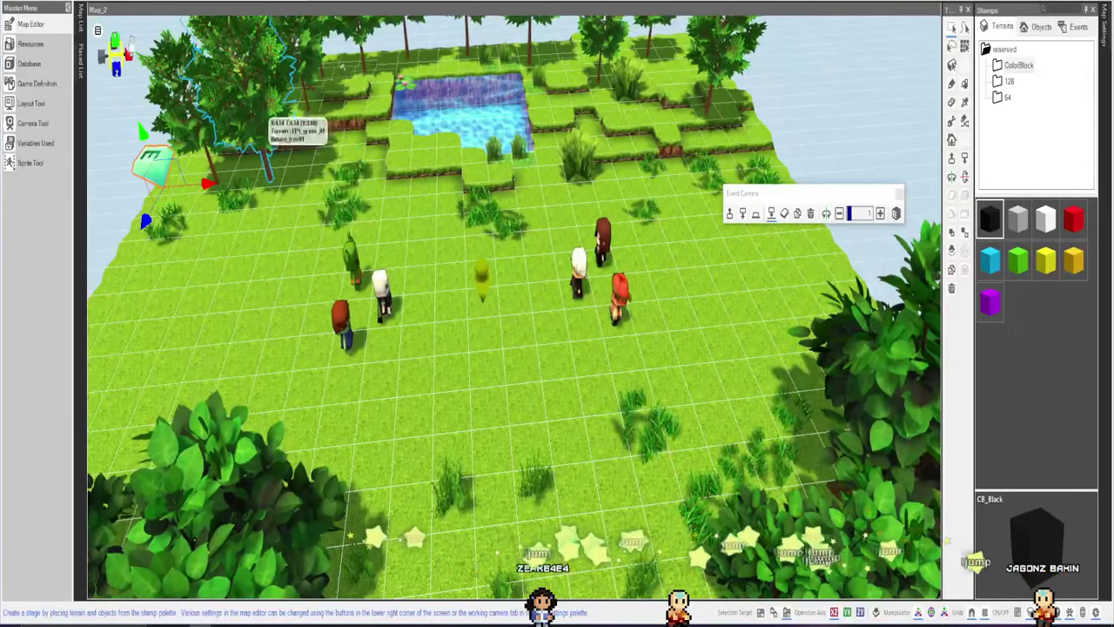
Test-play the battle map to check the rotating camera and HUD, and close the player.
click(235, 5)
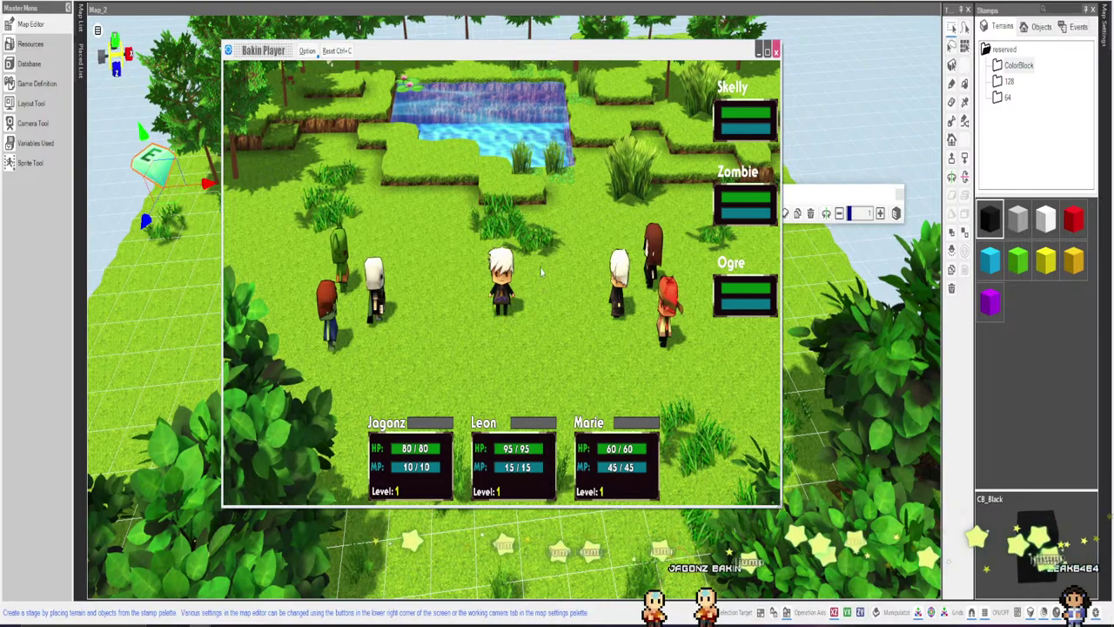
click(774, 50)
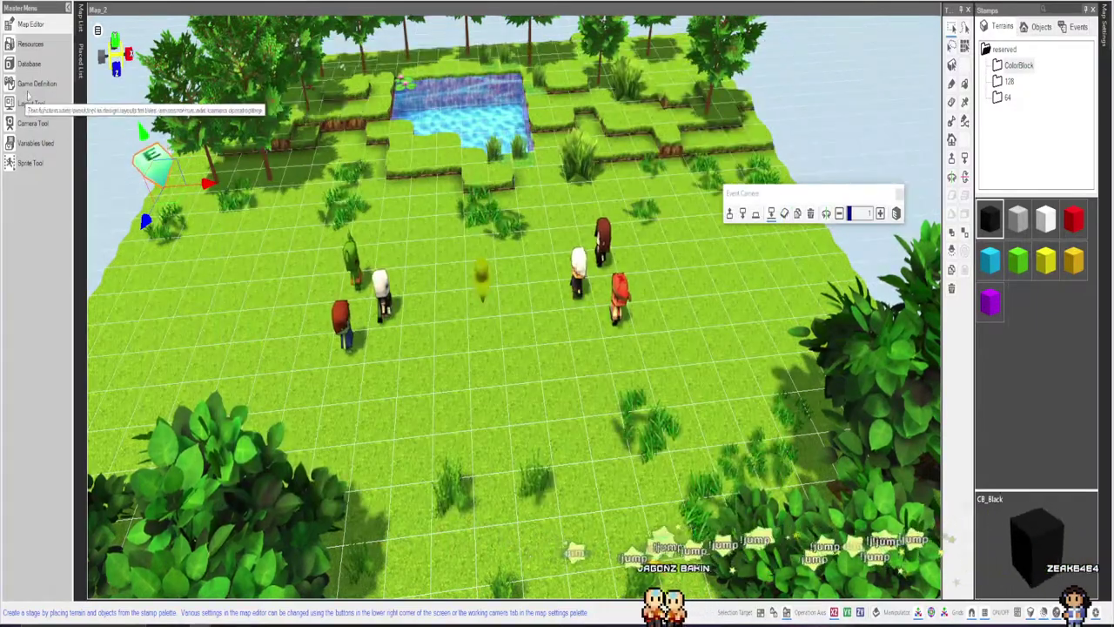
Open the Stat Sheet in the custom event settings of the Skelly cast in the database.
click(28, 65)
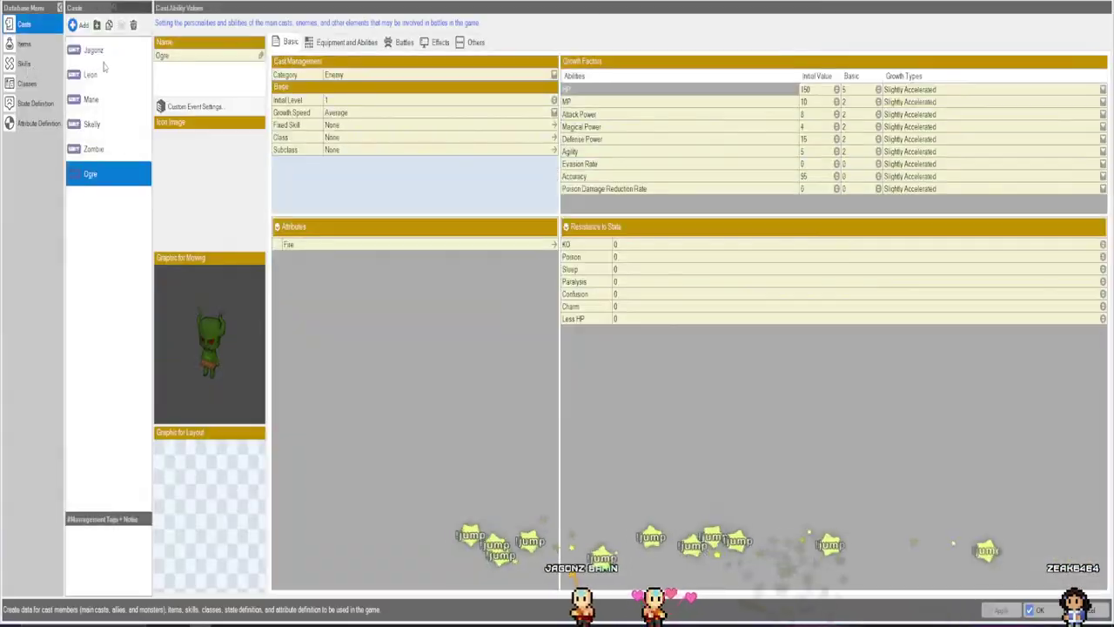
click(92, 149)
click(91, 100)
click(92, 123)
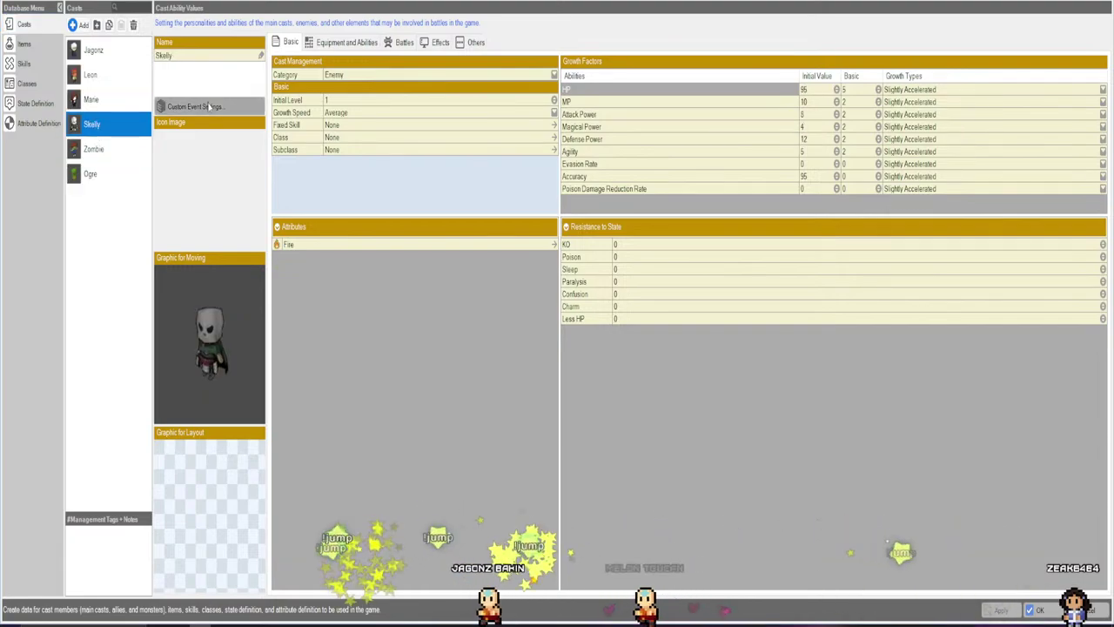
click(207, 107)
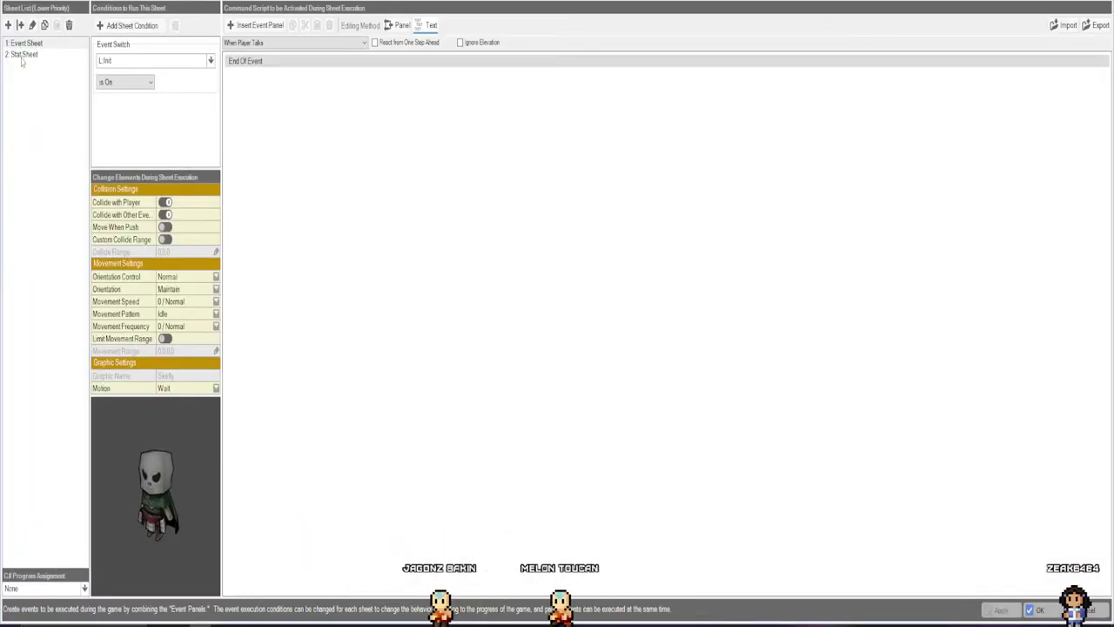
click(22, 55)
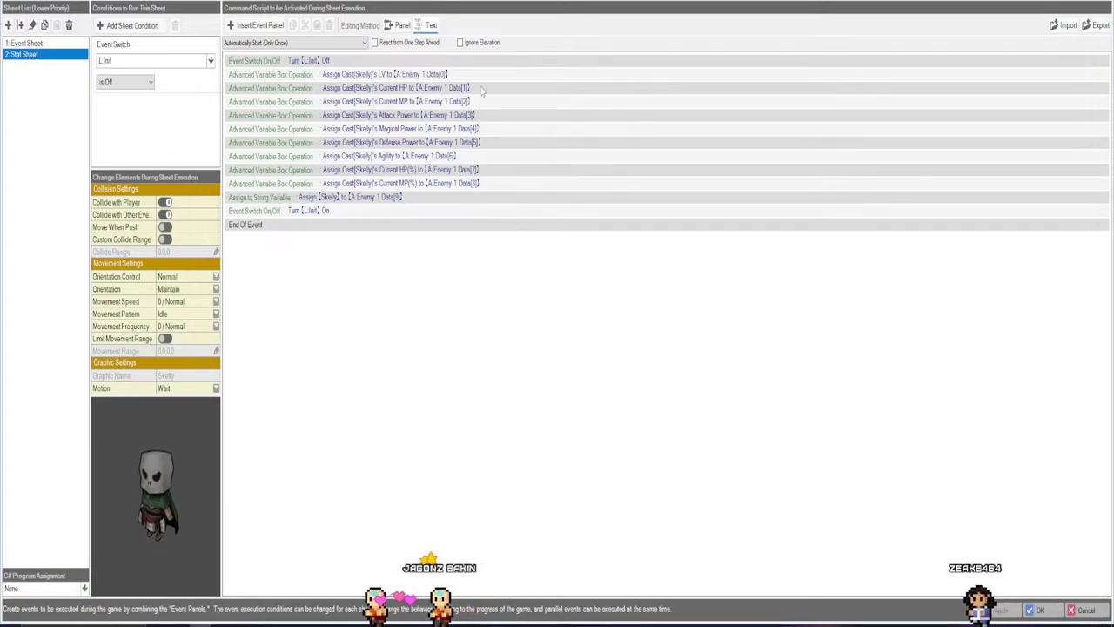
Review Skelly's Assign to String Variable command for Enemy 1 Data[9] and the stat assignments, and return to the cast list.
double_click(369, 201)
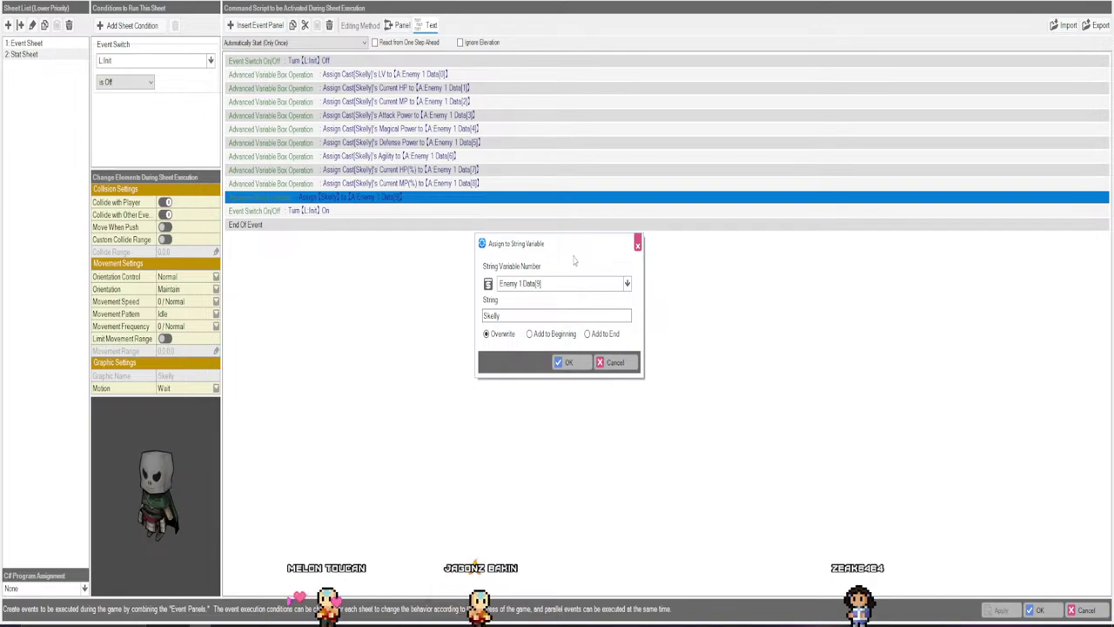
mouse_move(561, 256)
mouse_down()
mouse_move(708, 252)
mouse_move(581, 256)
mouse_up()
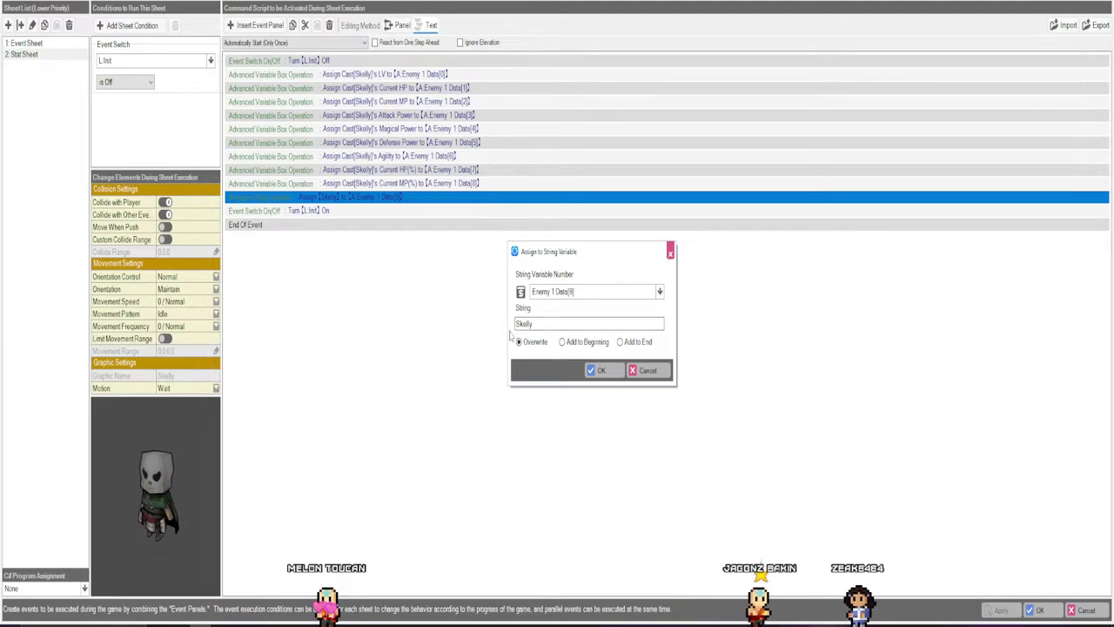
click(599, 372)
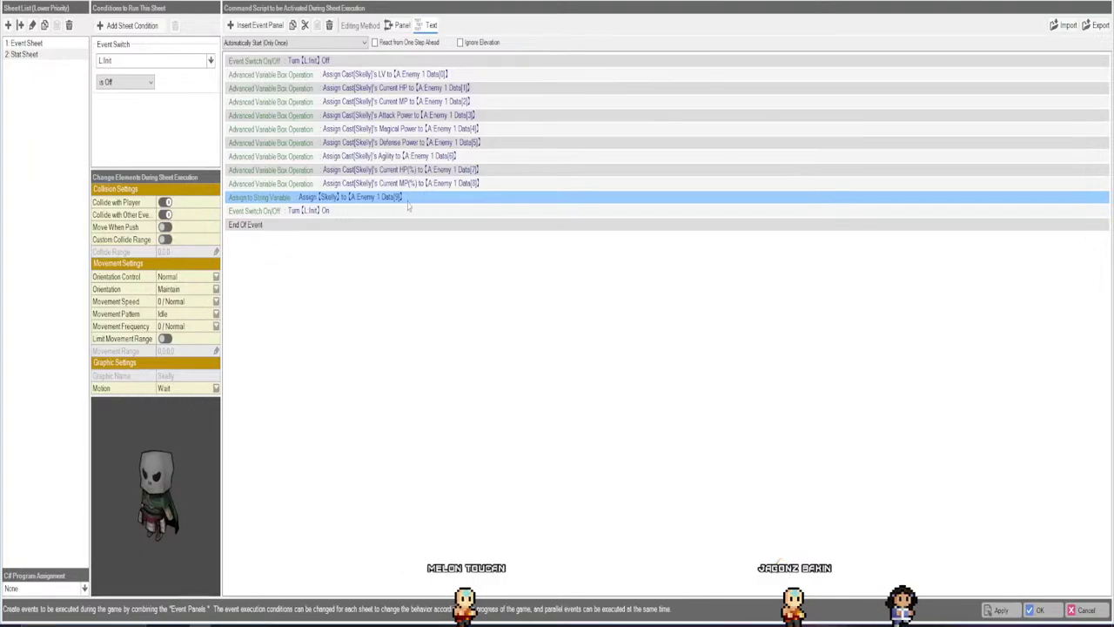
click(412, 157)
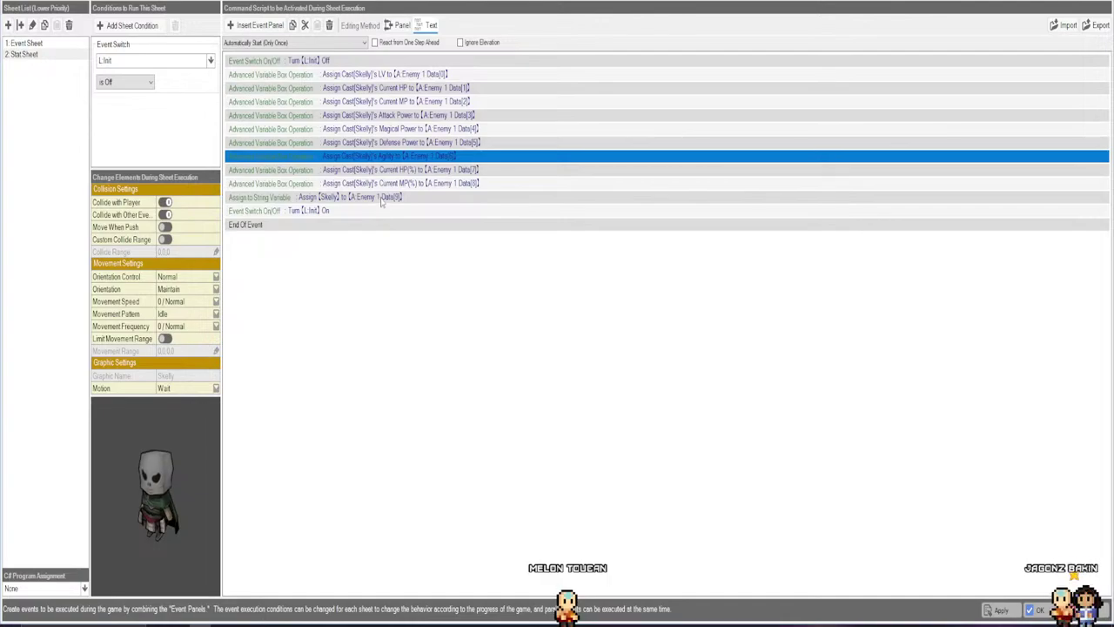
click(21, 54)
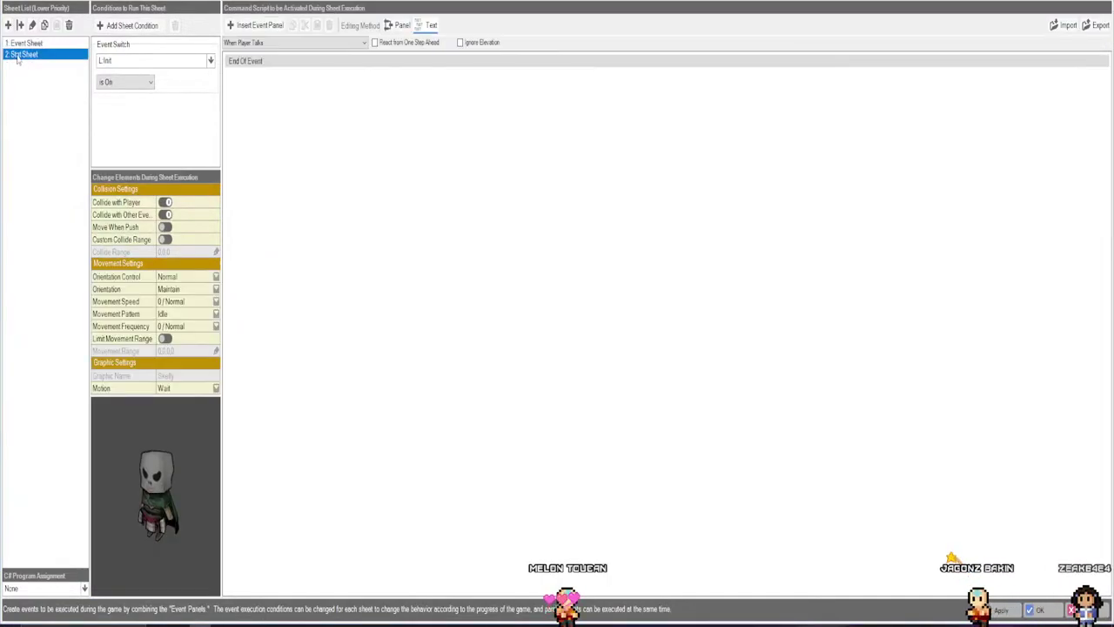
click(1041, 610)
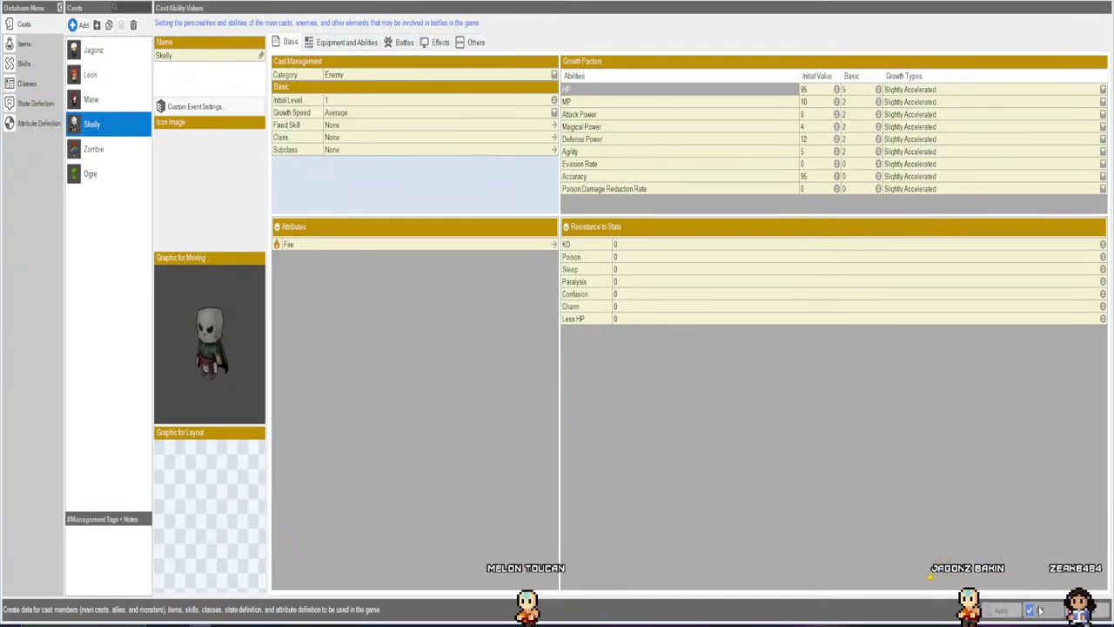
Review the Stat Sheet in the Zombie cast's custom event settings, and return to the map.
click(87, 149)
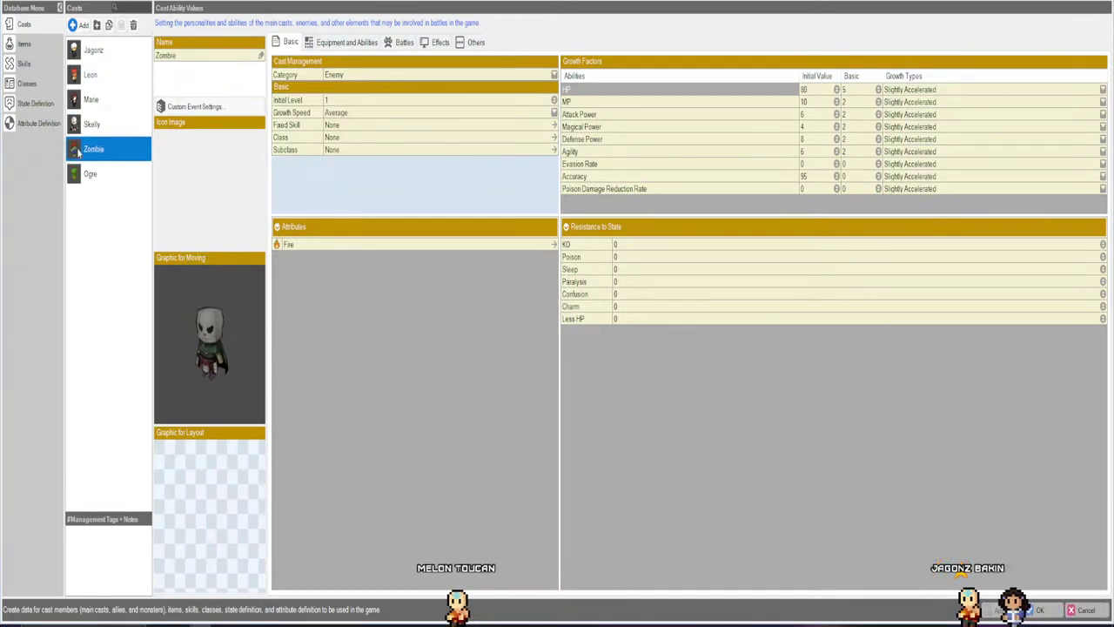
click(207, 107)
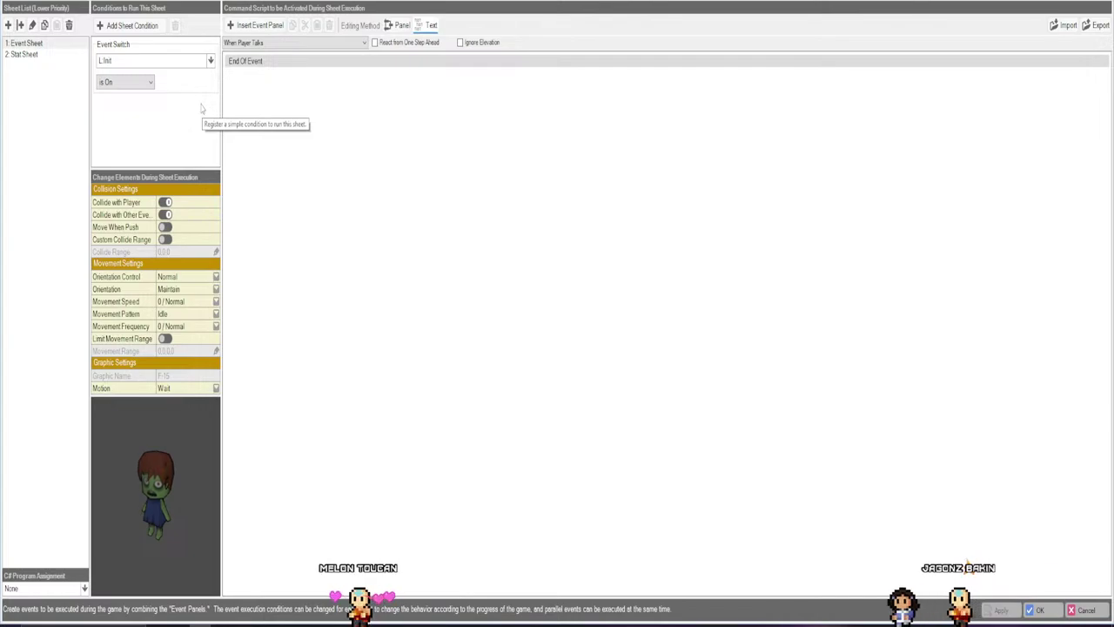
click(31, 54)
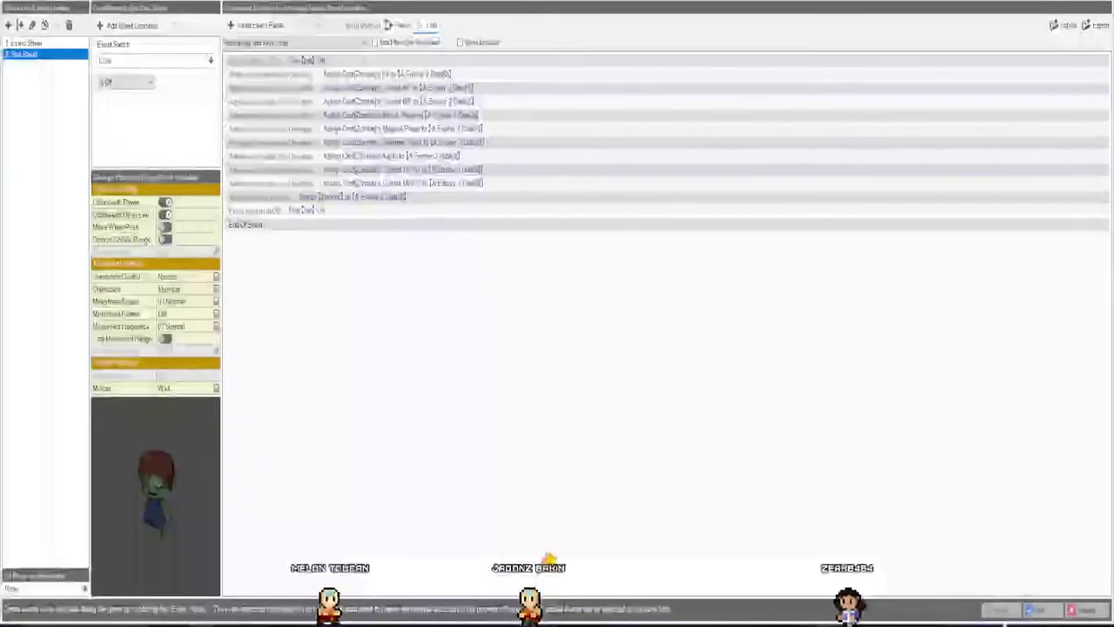
key(alt+Tab)
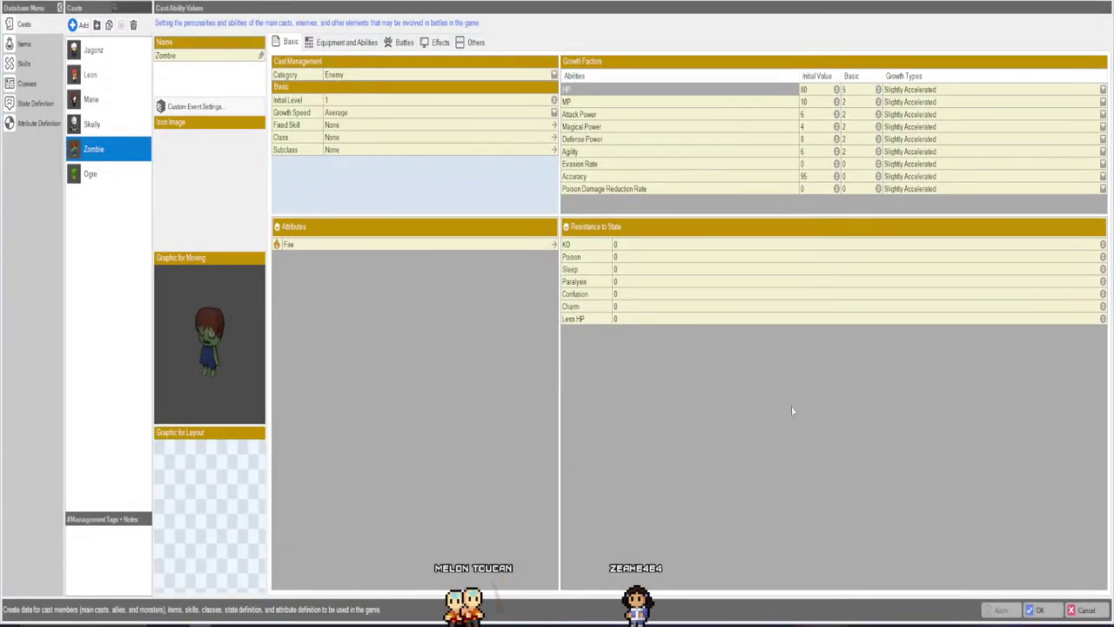
click(1048, 611)
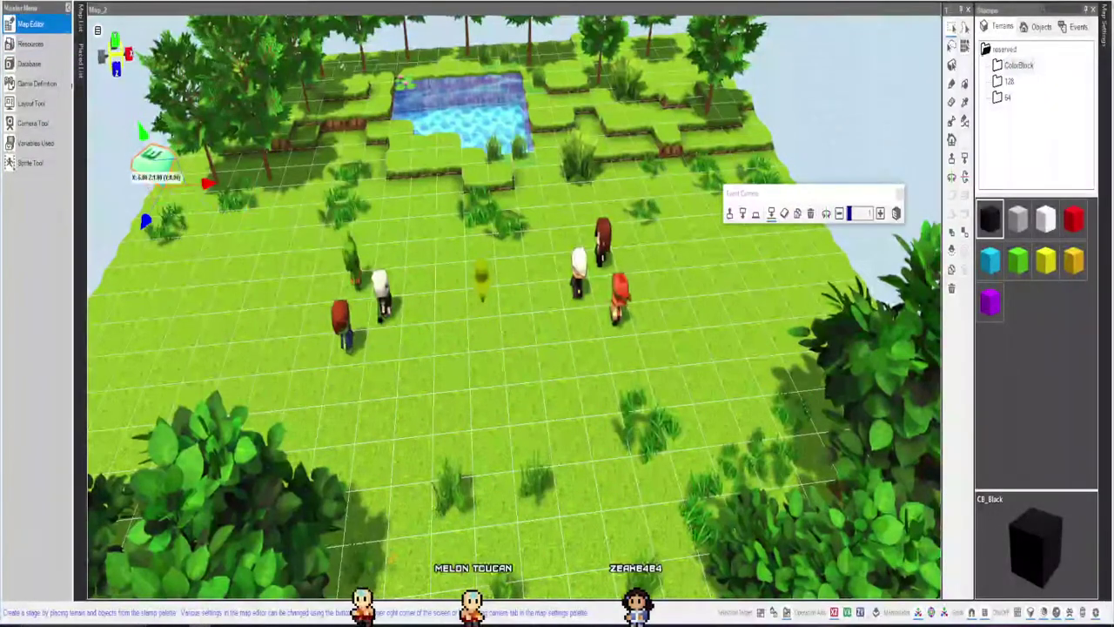
scroll(376, 213, up, 3)
scroll(376, 213, down, 3)
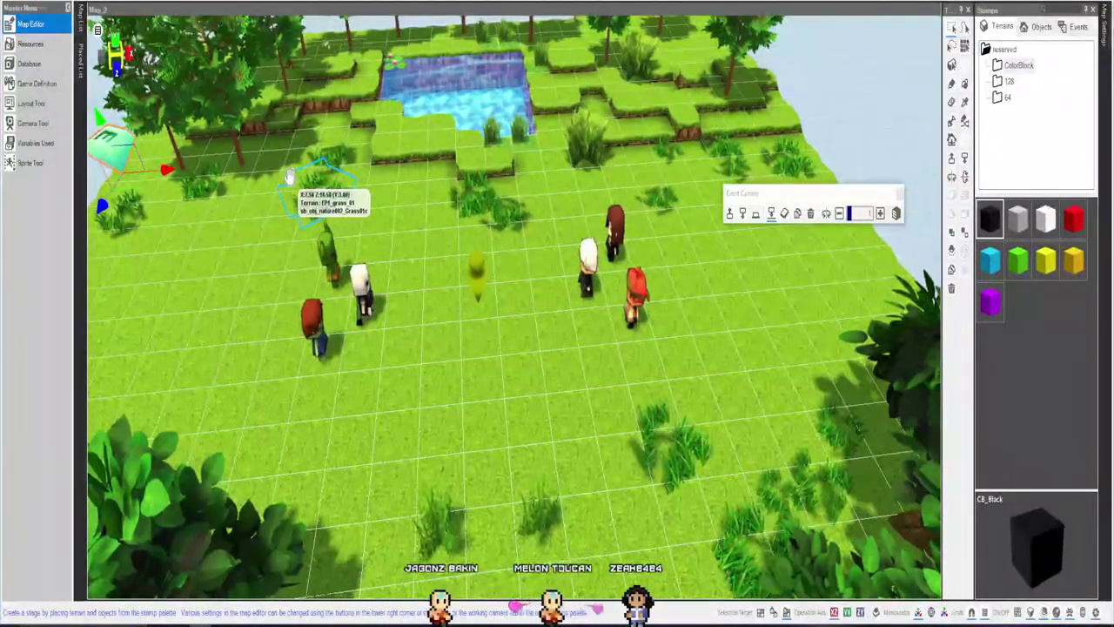
scroll(474, 261, up, 3)
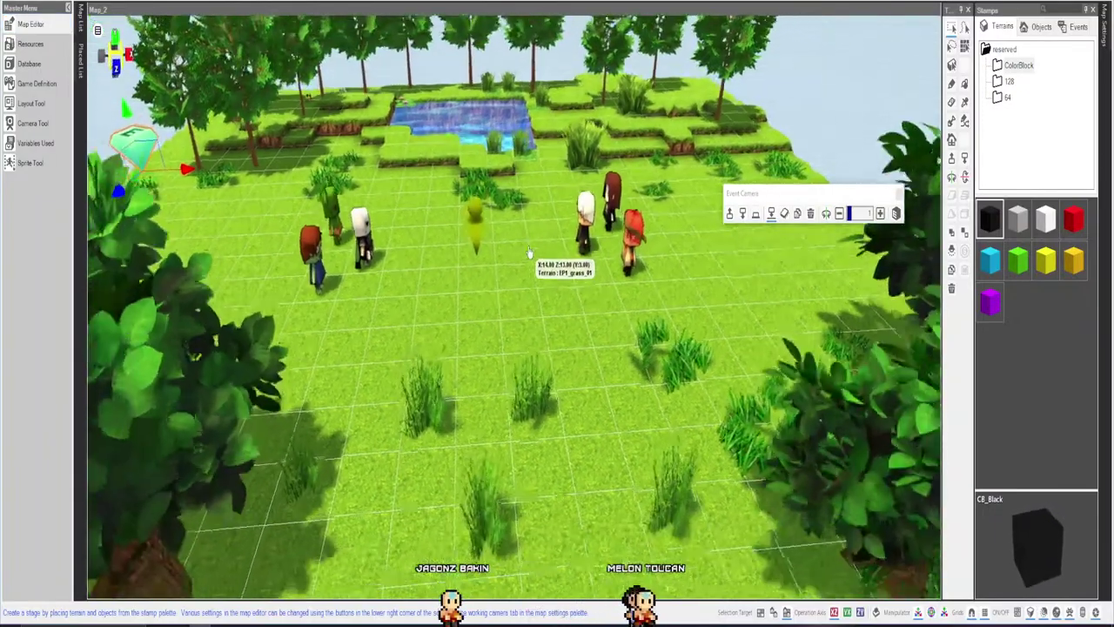
scroll(470, 253, down, 3)
scroll(470, 231, down, 3)
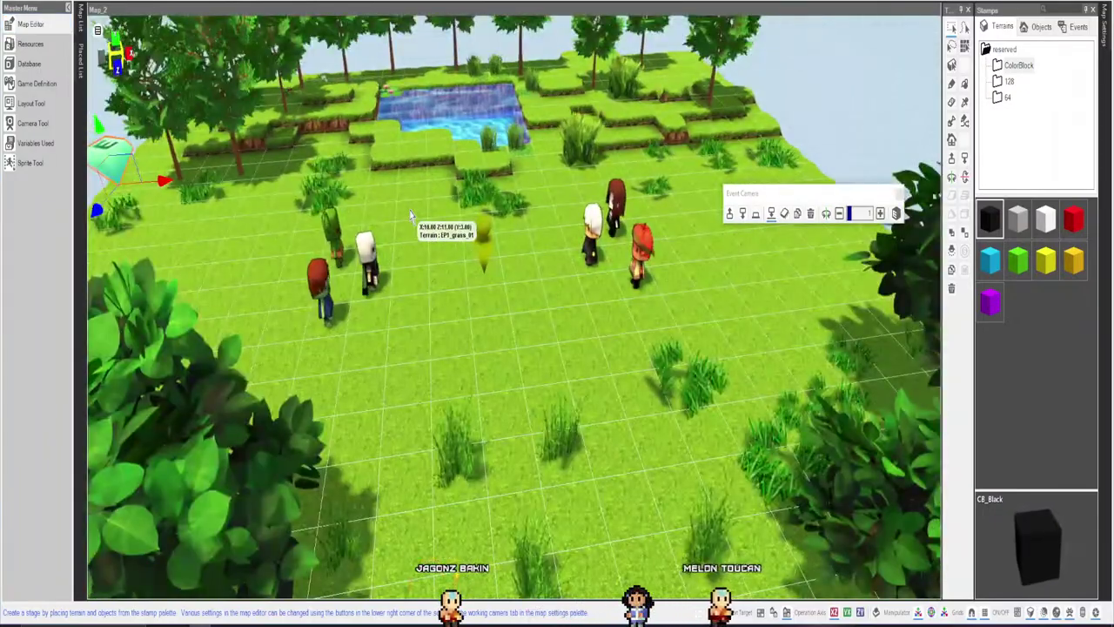
scroll(427, 230, up, 3)
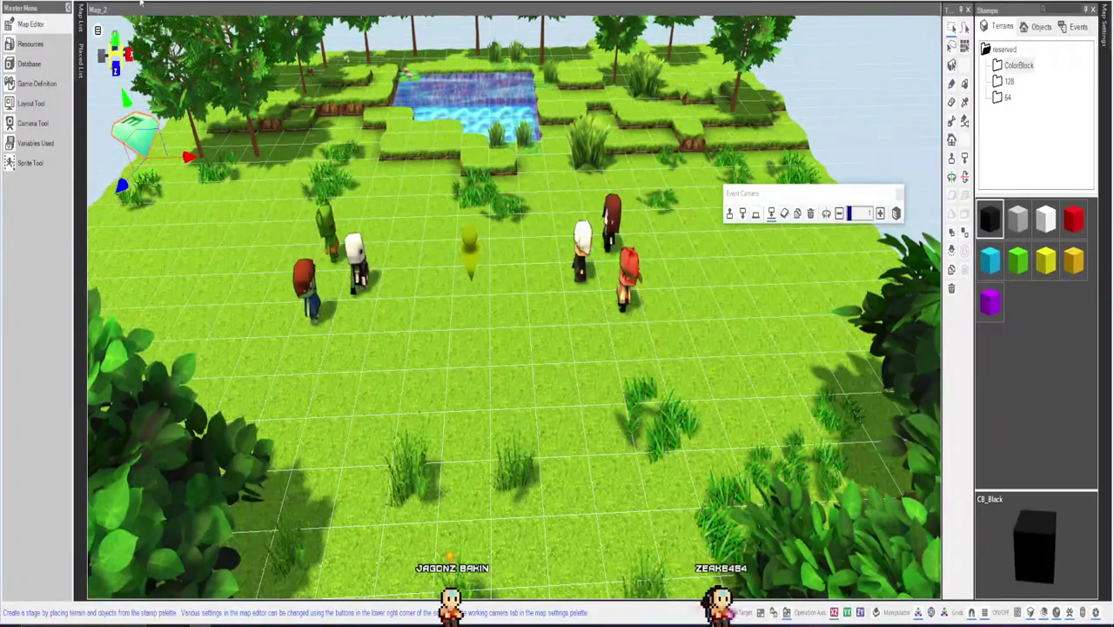
Close the current project, saving its changes, and open the Playing With Systems project from the history.
click(97, 30)
click(165, 90)
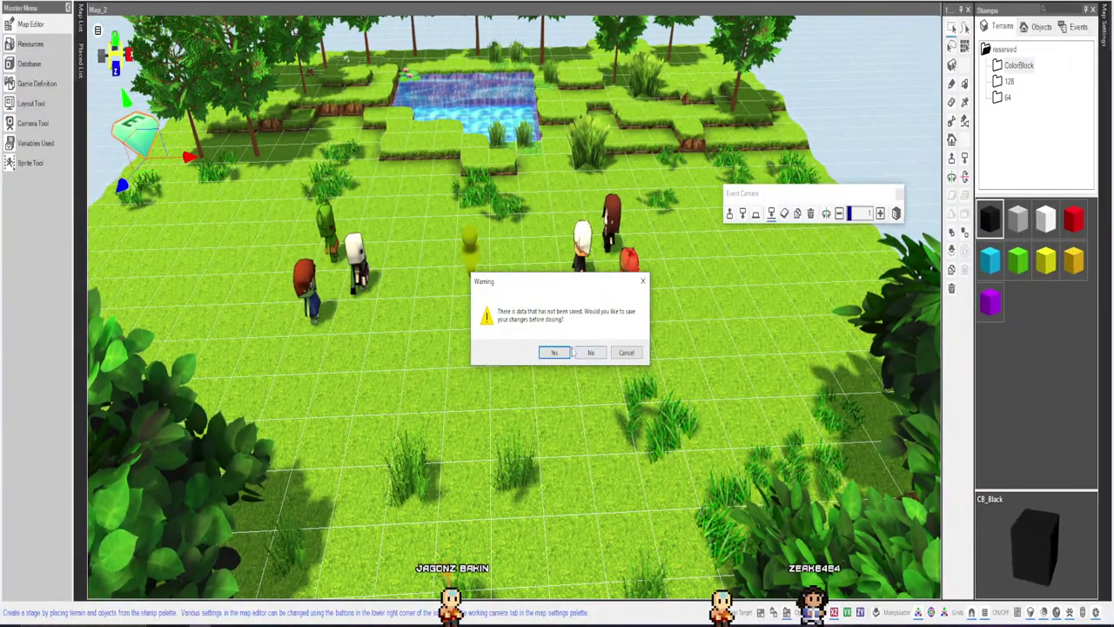
click(570, 352)
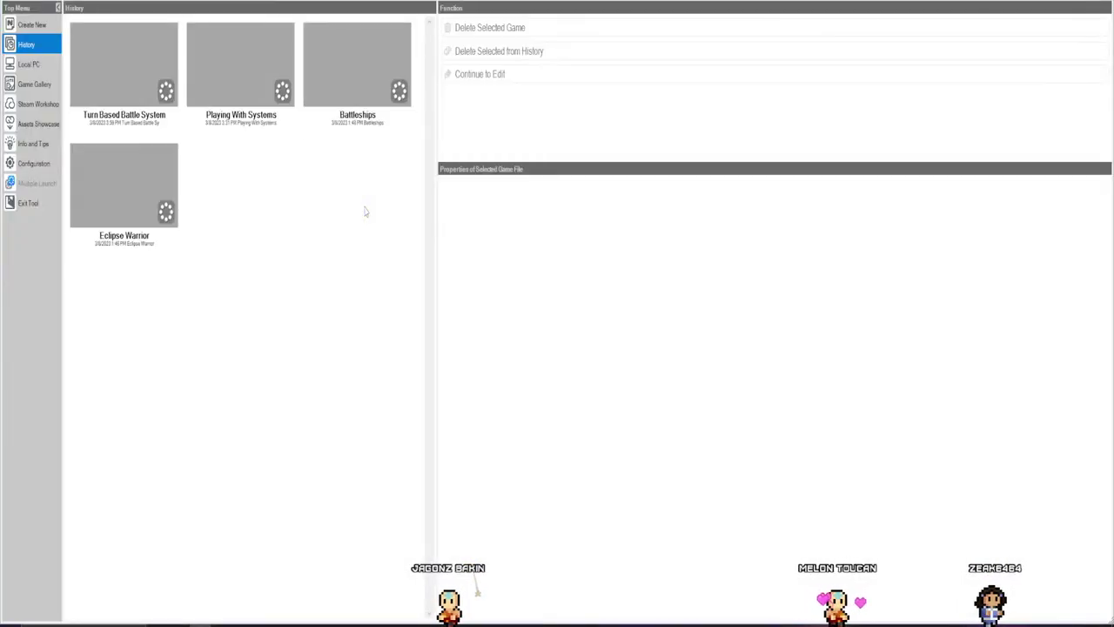
double_click(224, 69)
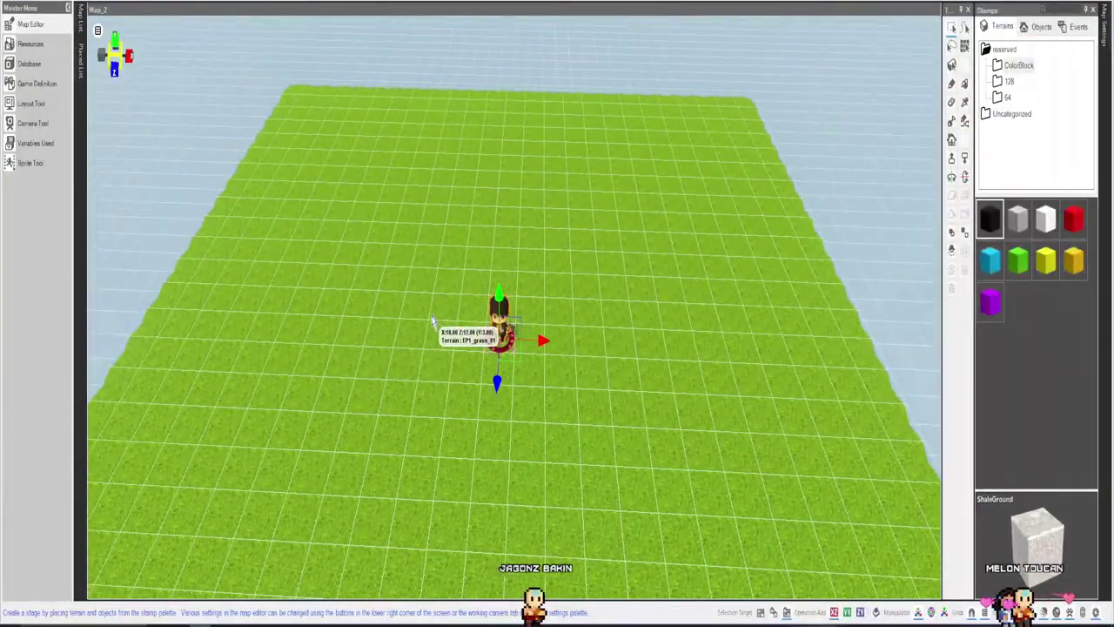
Check the project's placed objects, its maps and the start settings in the game definition.
click(81, 54)
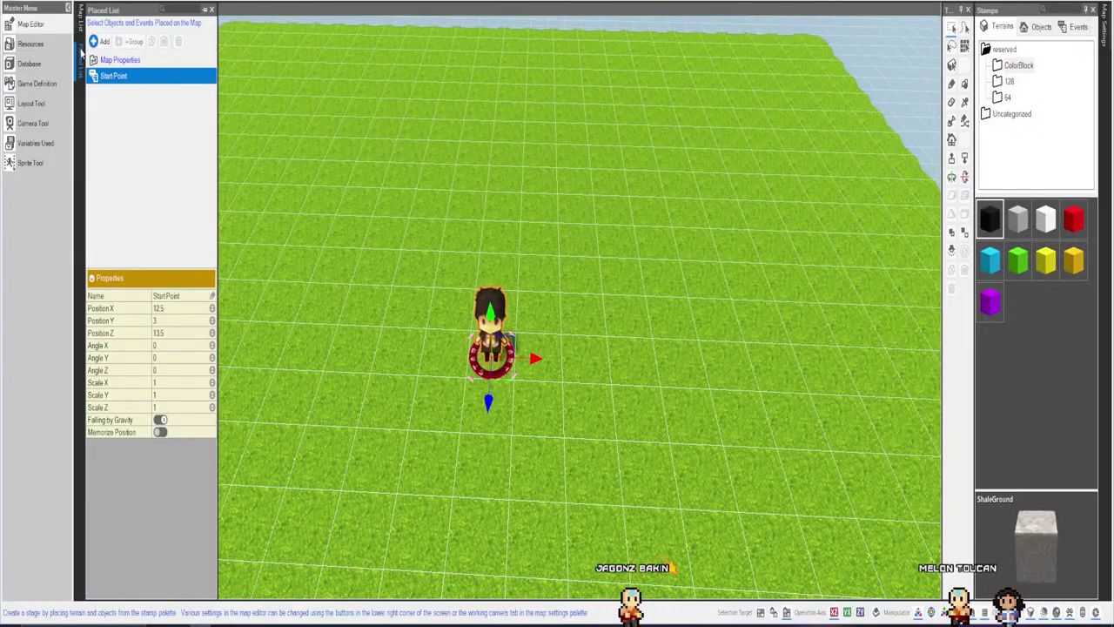
click(80, 12)
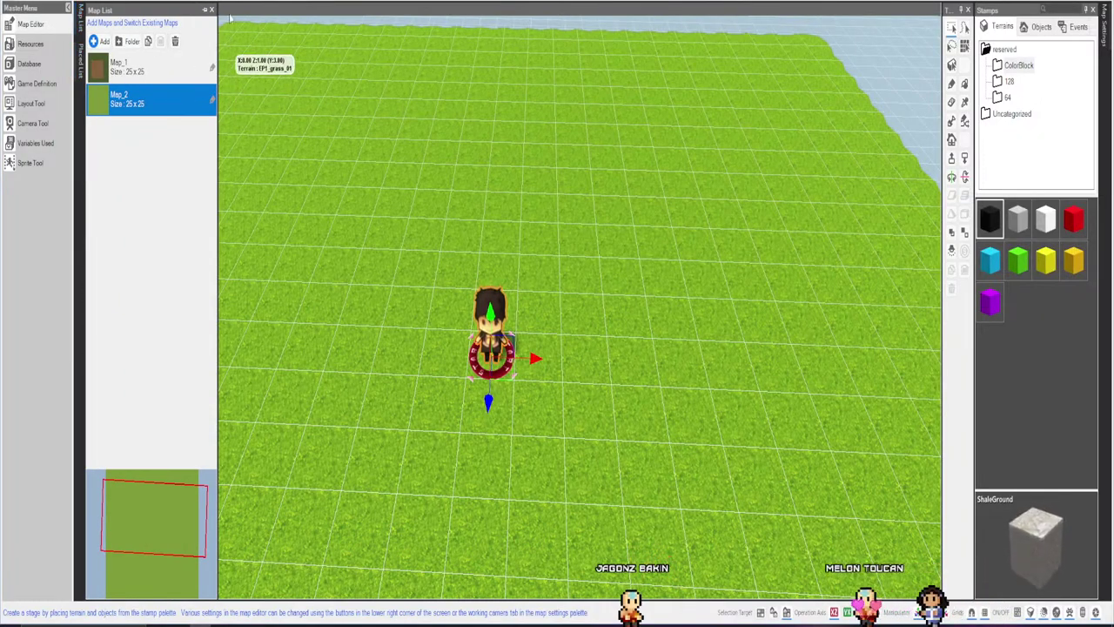
click(37, 84)
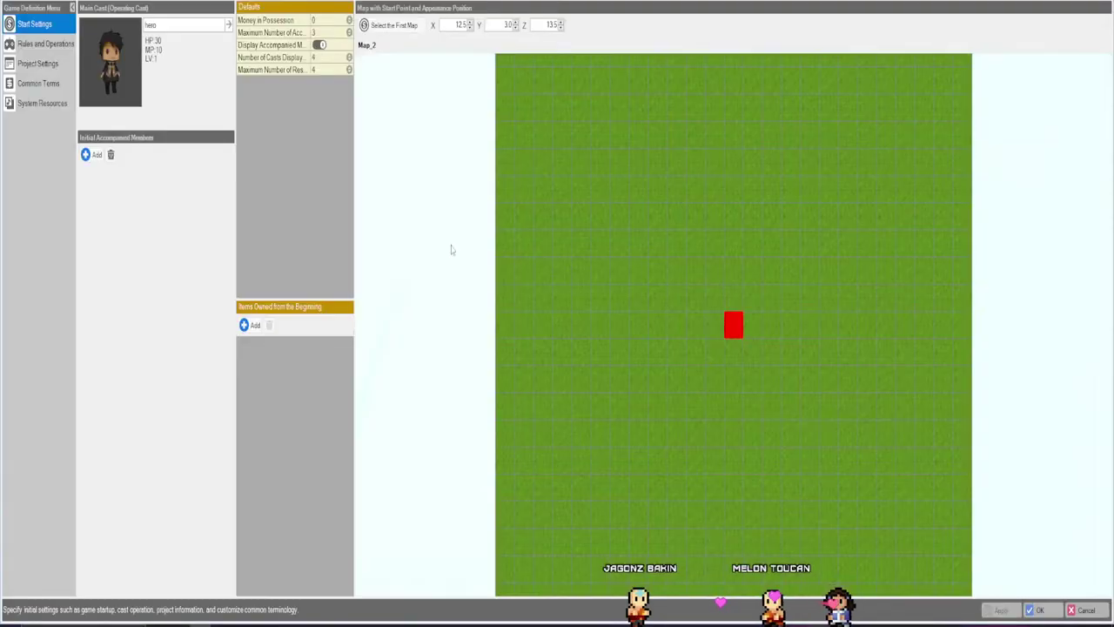
click(1037, 609)
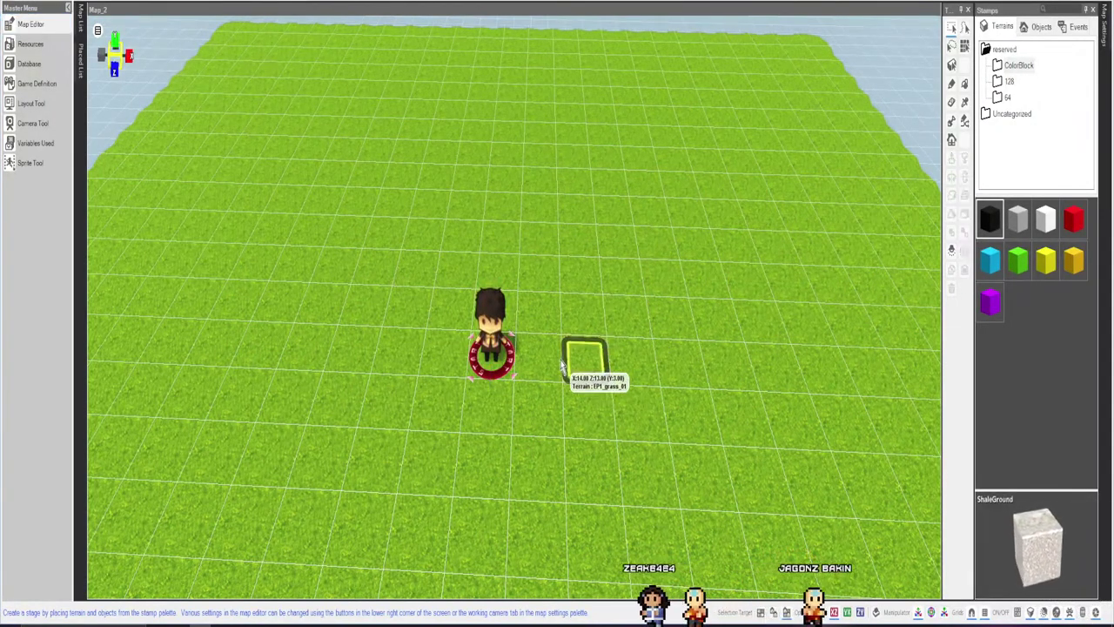
Open the destination selection of the Start Point in the placed objects, and cancel it.
scroll(535, 394, down, 2)
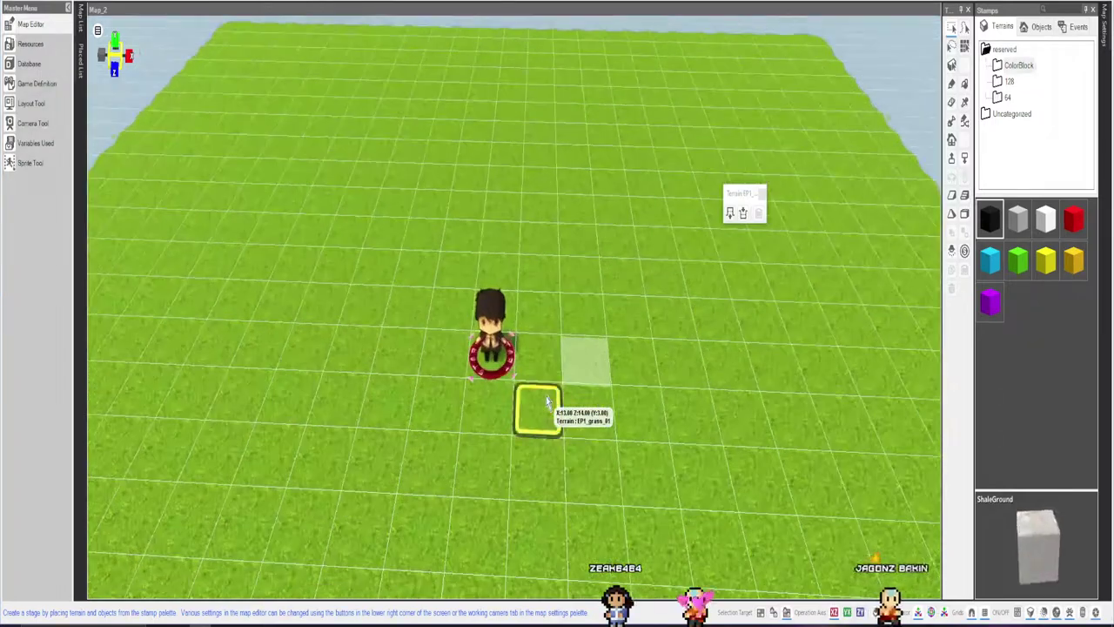
scroll(546, 401, up, 2)
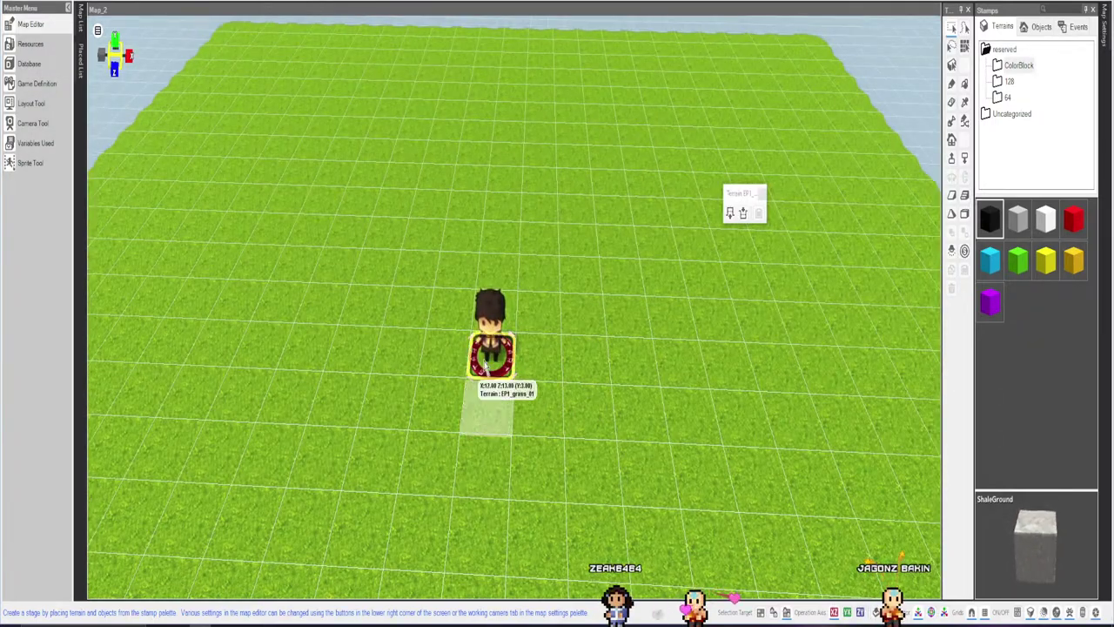
mouse_move(81, 68)
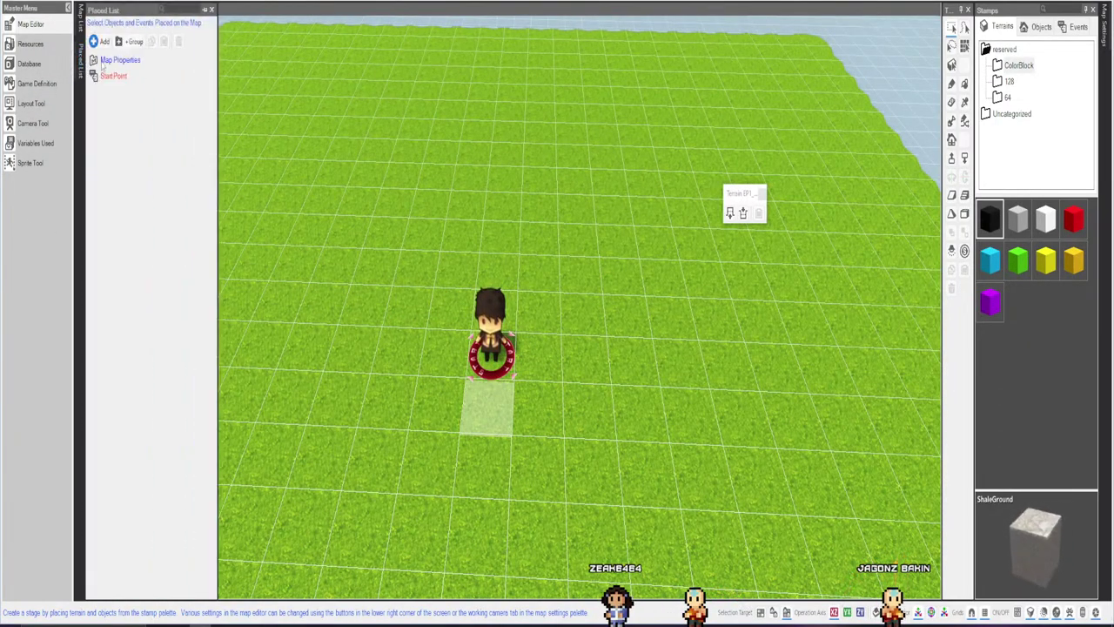
double_click(112, 76)
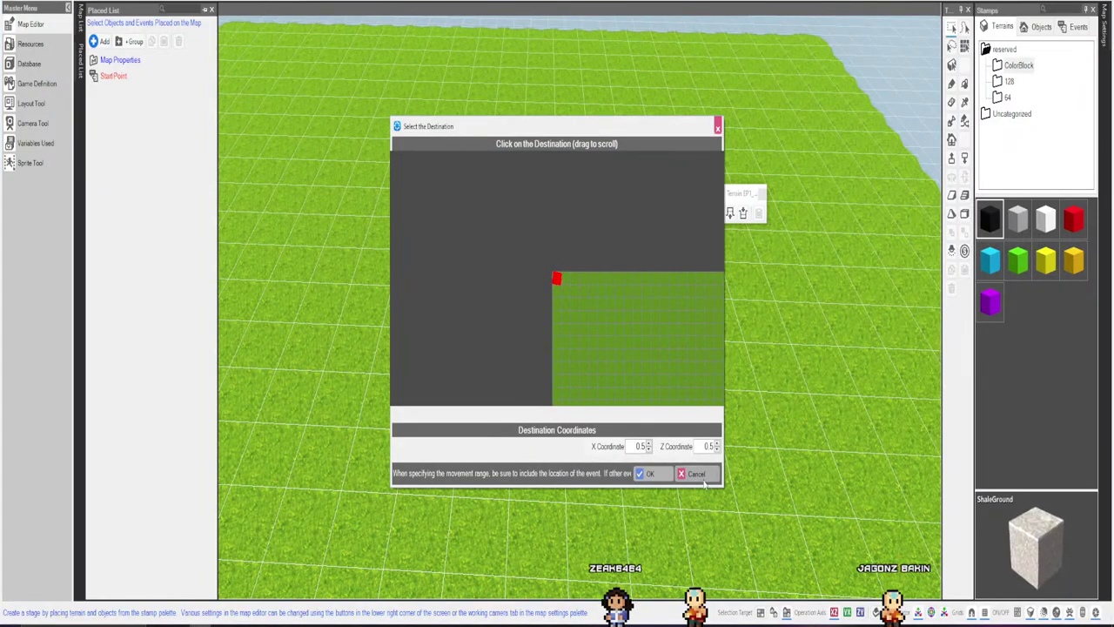
click(697, 474)
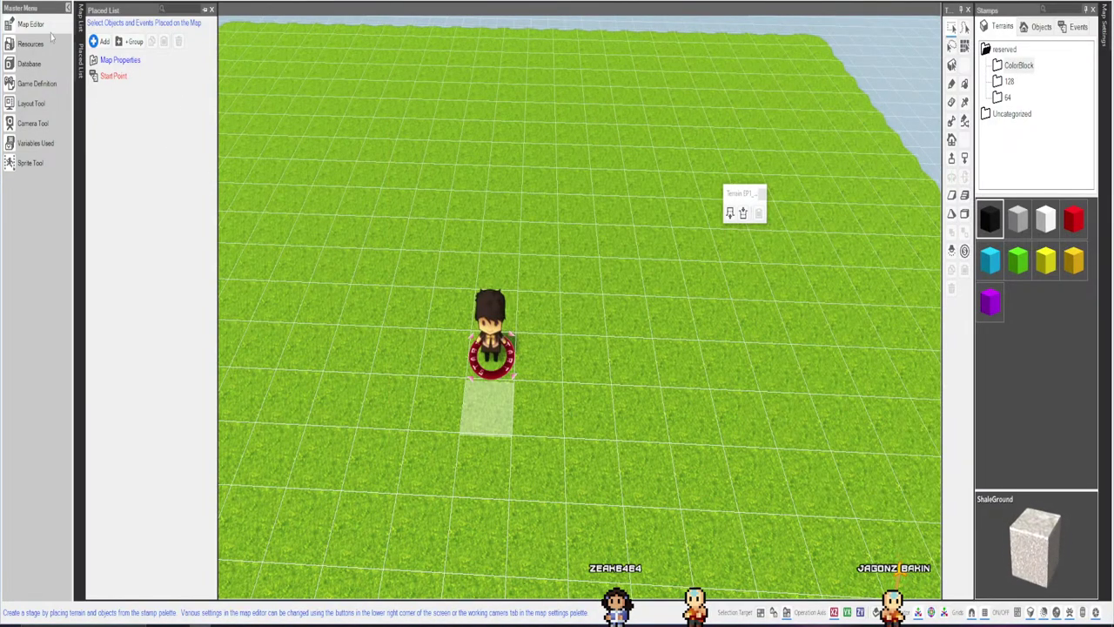
Show the Common Events palette in the map editor.
click(193, 7)
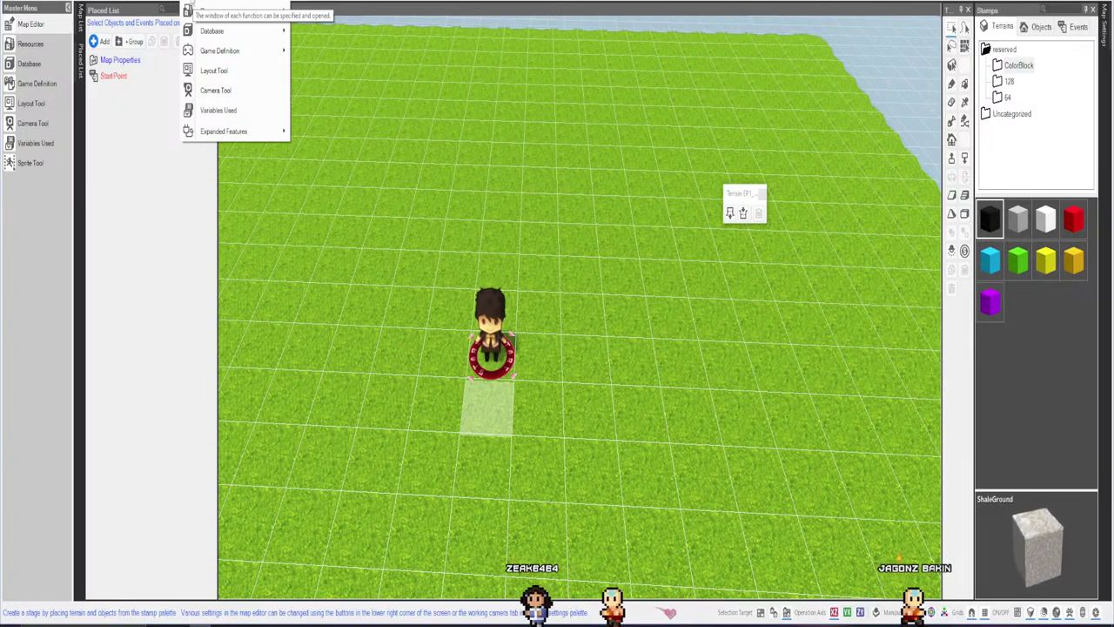
click(168, 3)
click(168, 2)
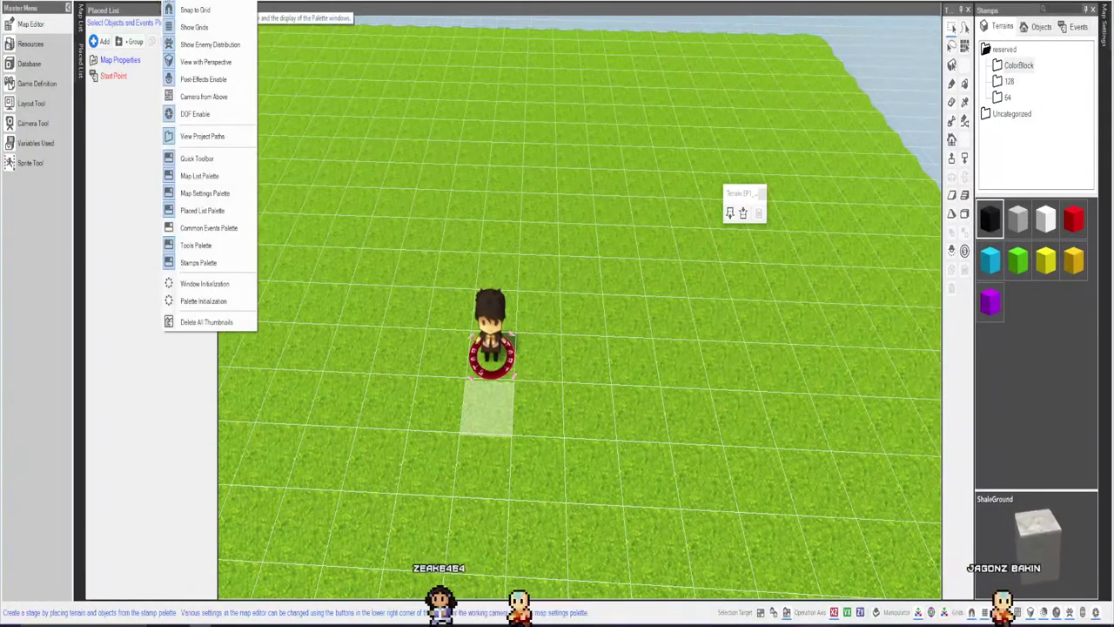
click(209, 227)
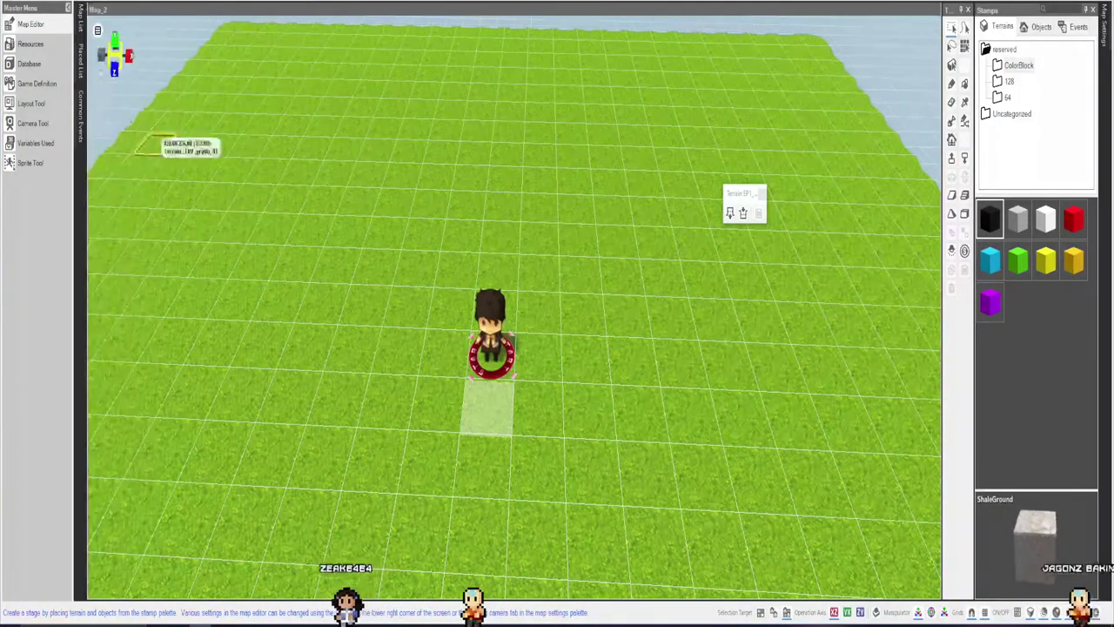
Review the script of the existing common event named Event and close it, returning to the common events list.
double_click(119, 92)
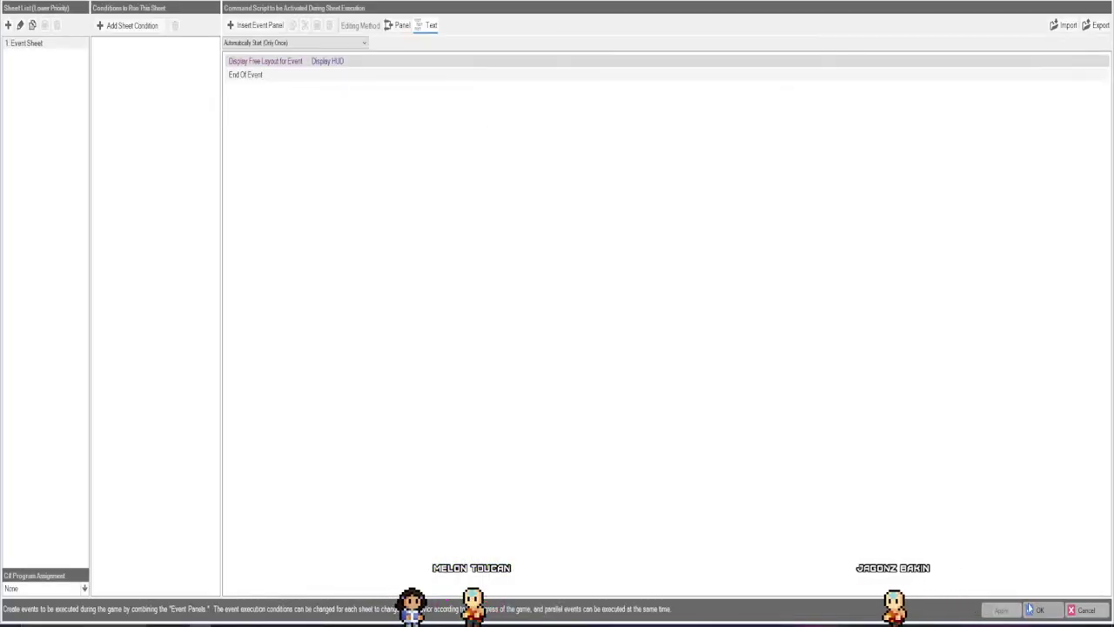
click(1039, 611)
double_click(123, 79)
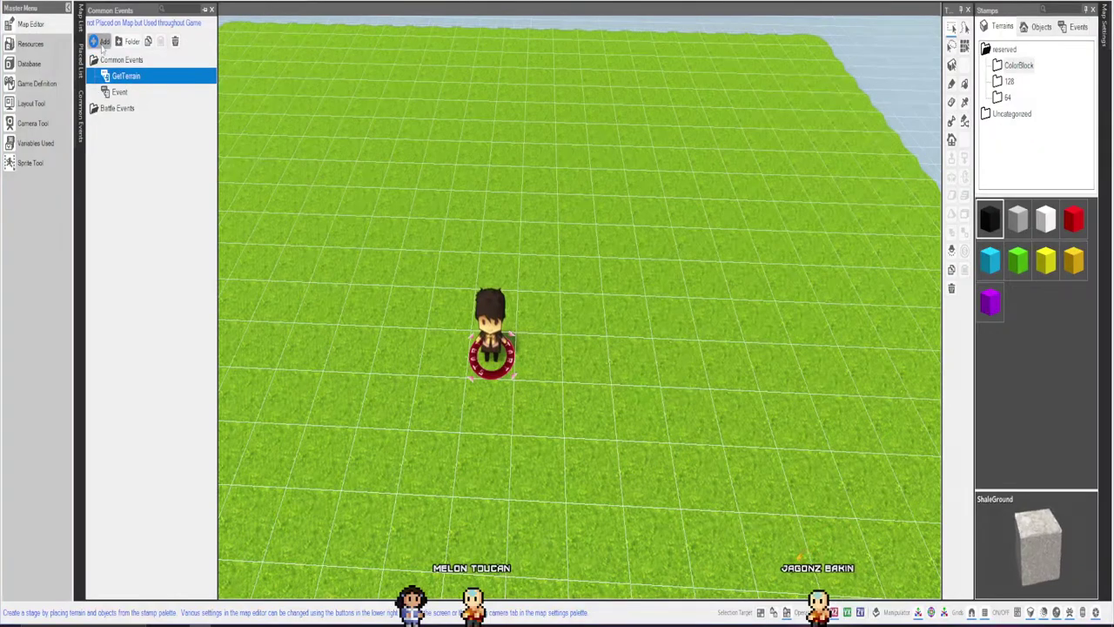
Create a new common event and set its sheet to Automatically Start (Repeat in Parallel).
click(541, 181)
click(567, 455)
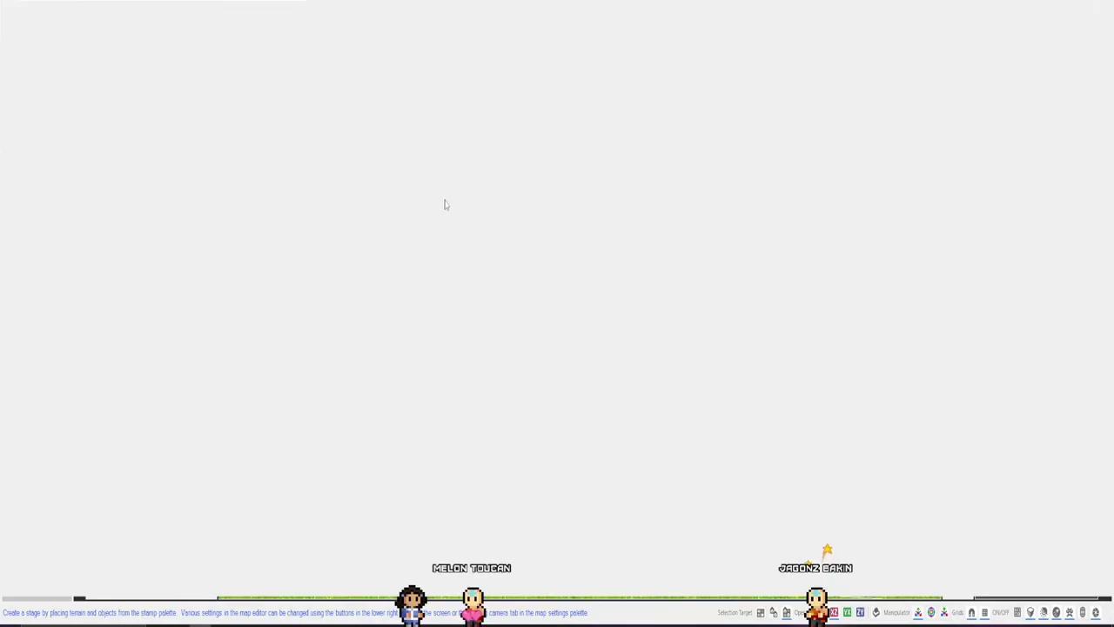
click(250, 43)
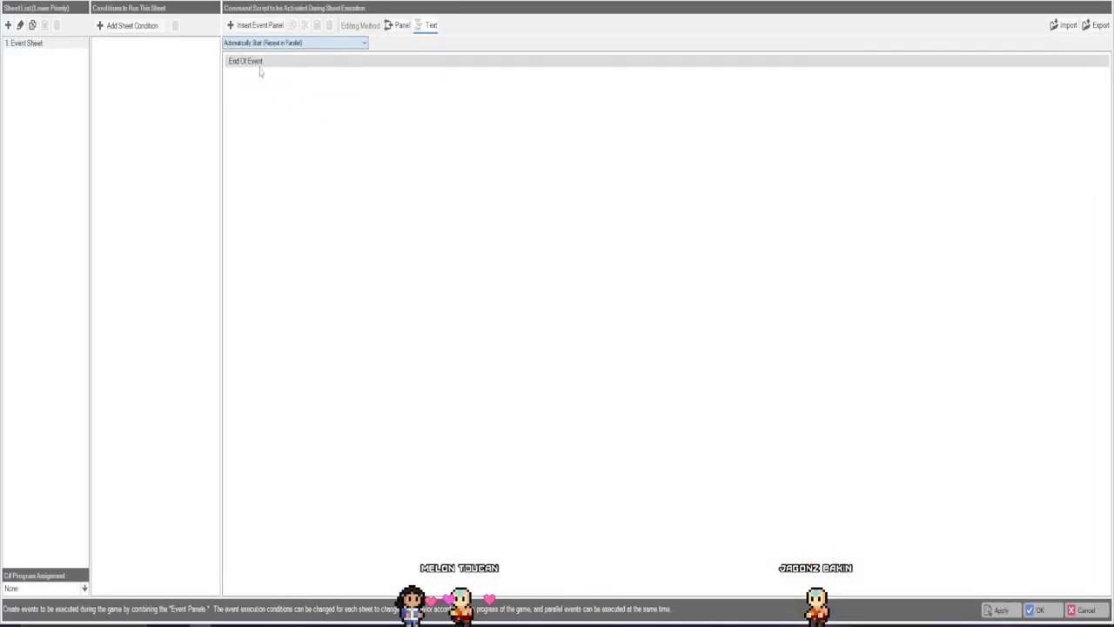
Start an Advanced Variable Box Operation in the event sheet and create the local variables Cursor X, Cursor Y and Move X.
double_click(259, 69)
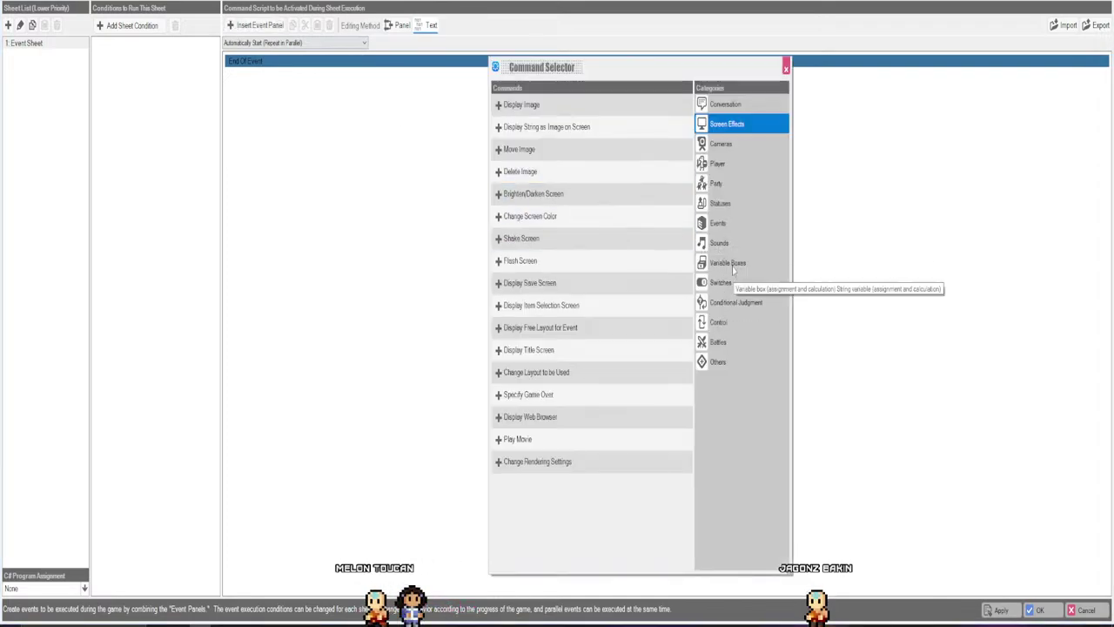
click(729, 264)
double_click(577, 127)
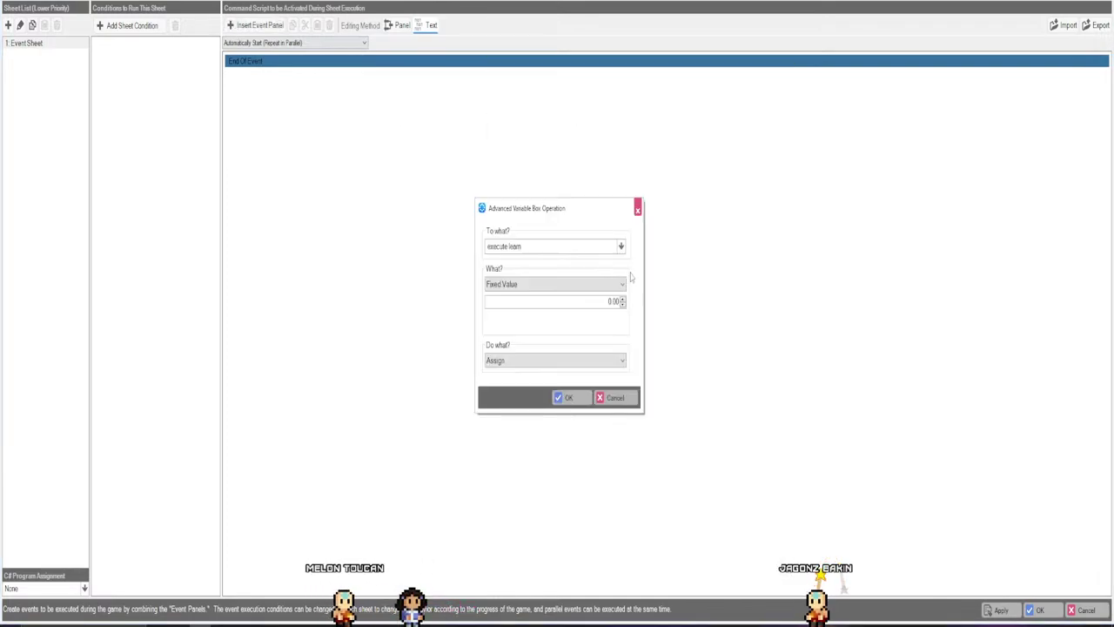
click(520, 247)
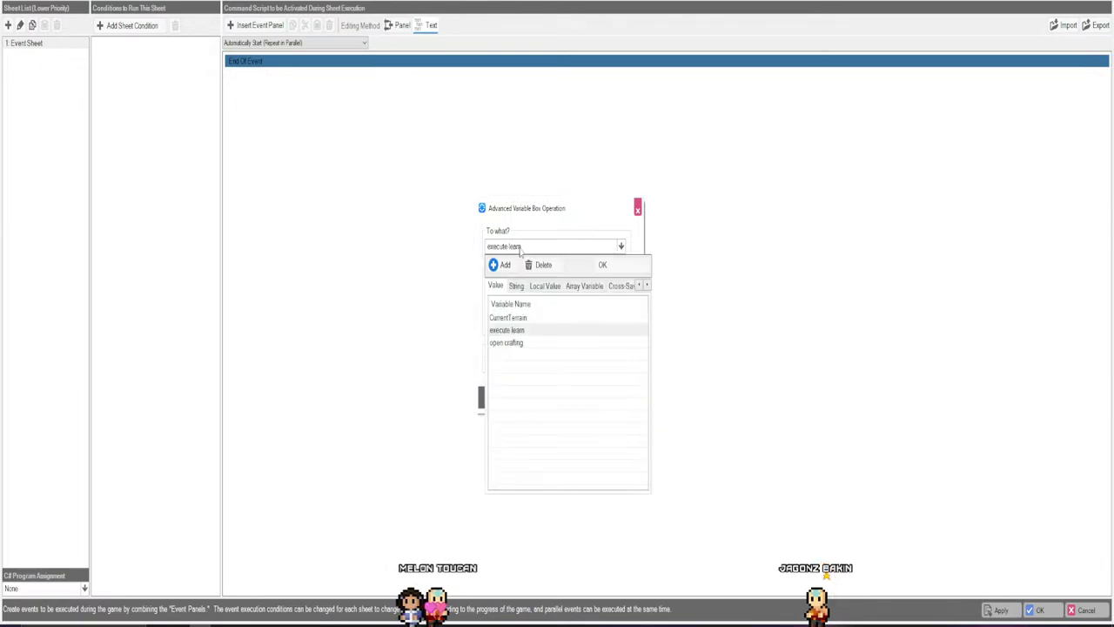
click(530, 318)
click(525, 330)
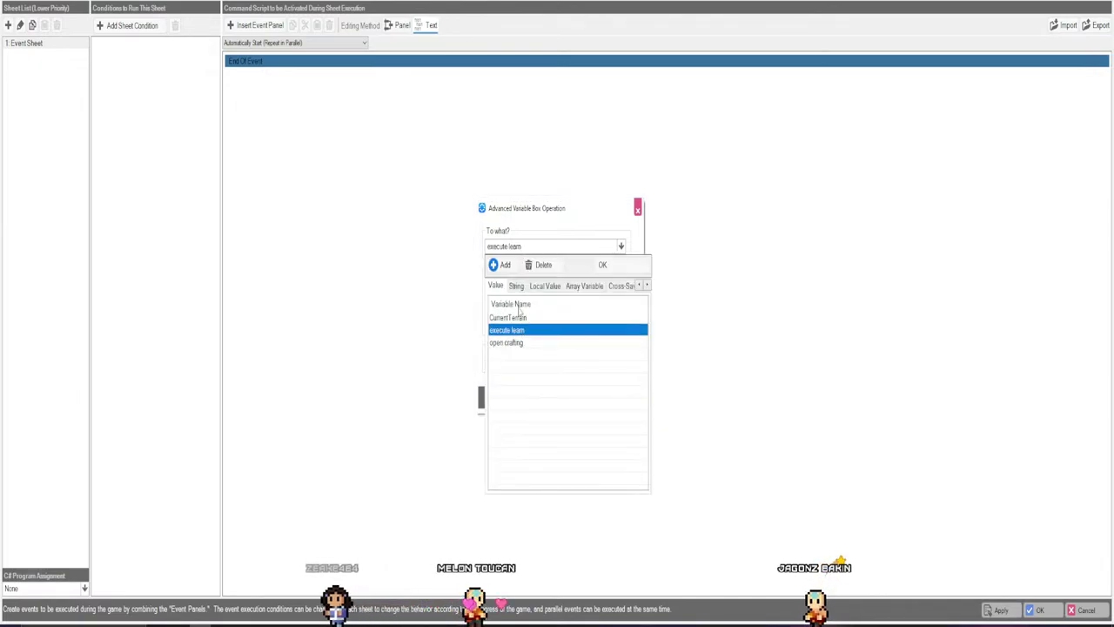
click(544, 285)
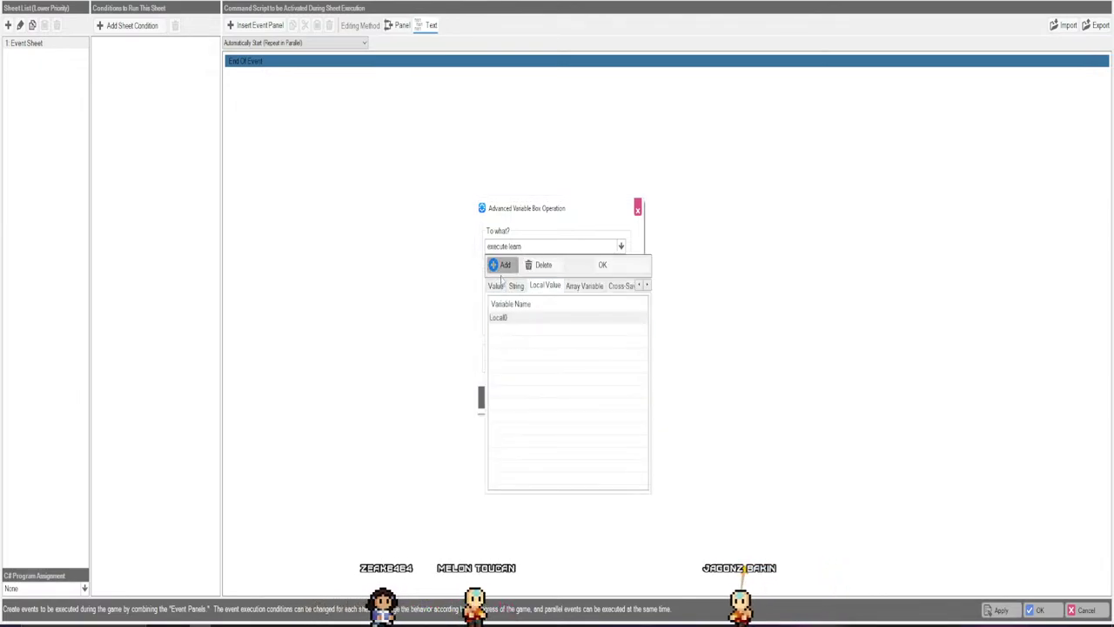
click(510, 319)
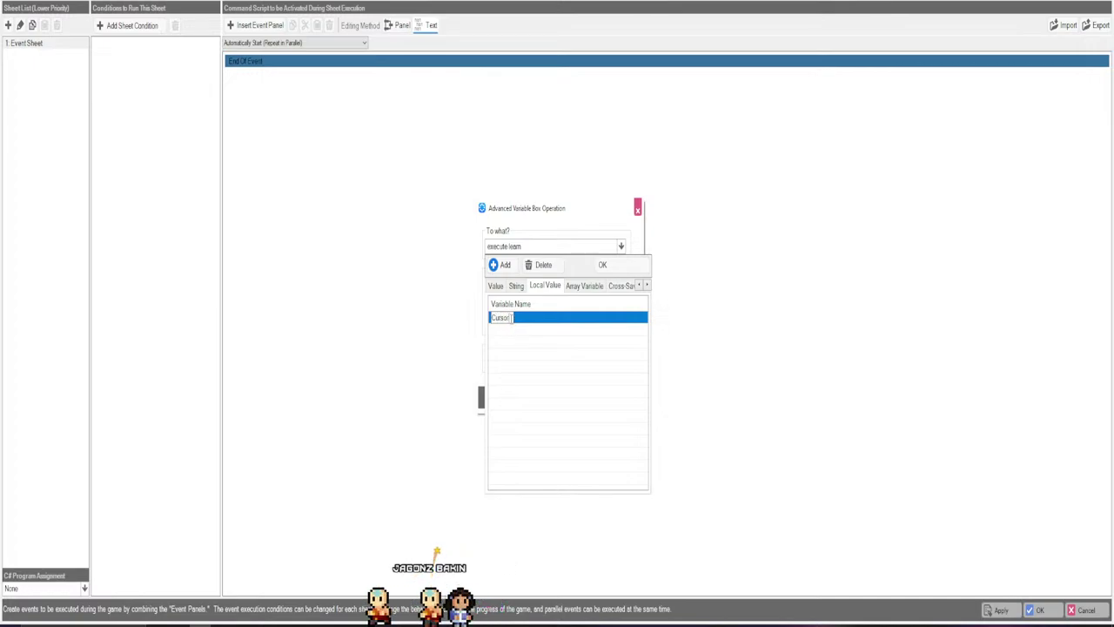
click(502, 266)
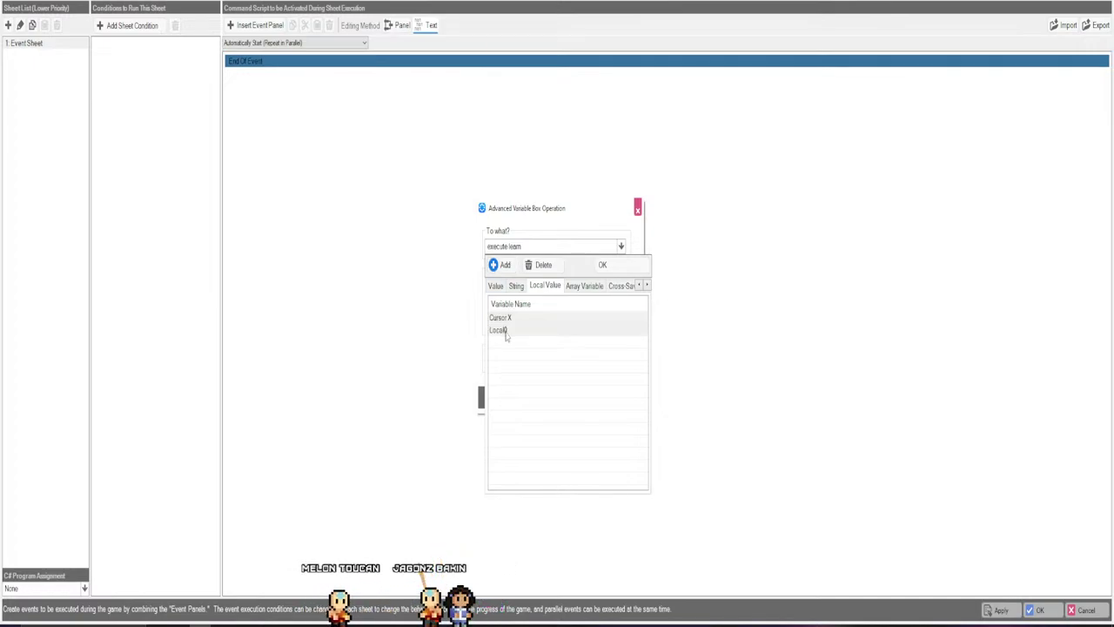
click(507, 331)
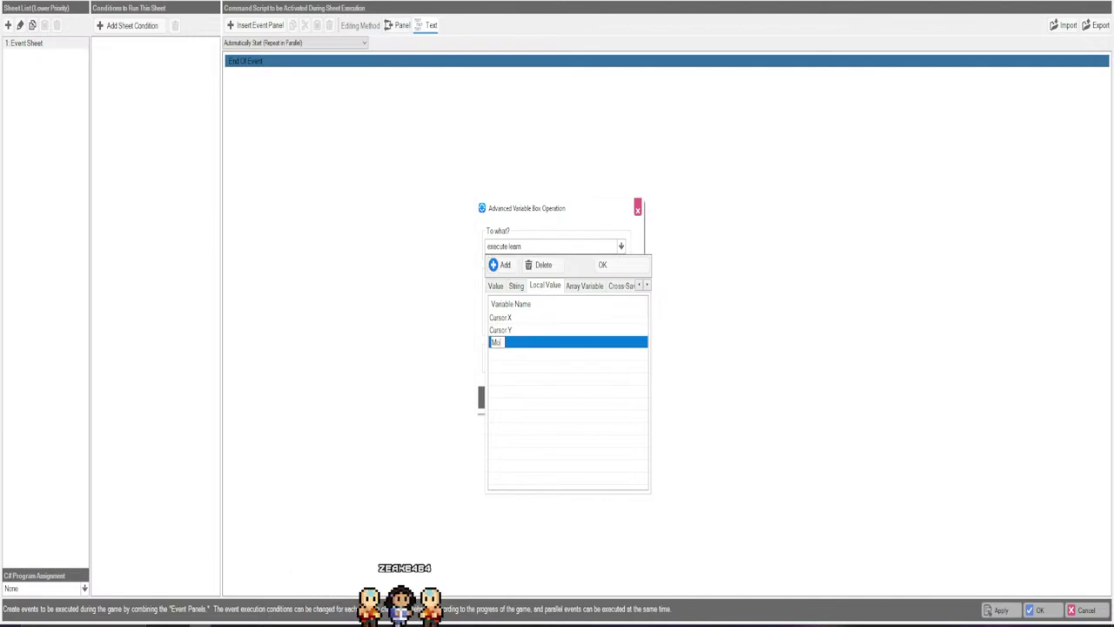
Create three more local variables named Move Y, PX and PY.
click(504, 264)
click(502, 355)
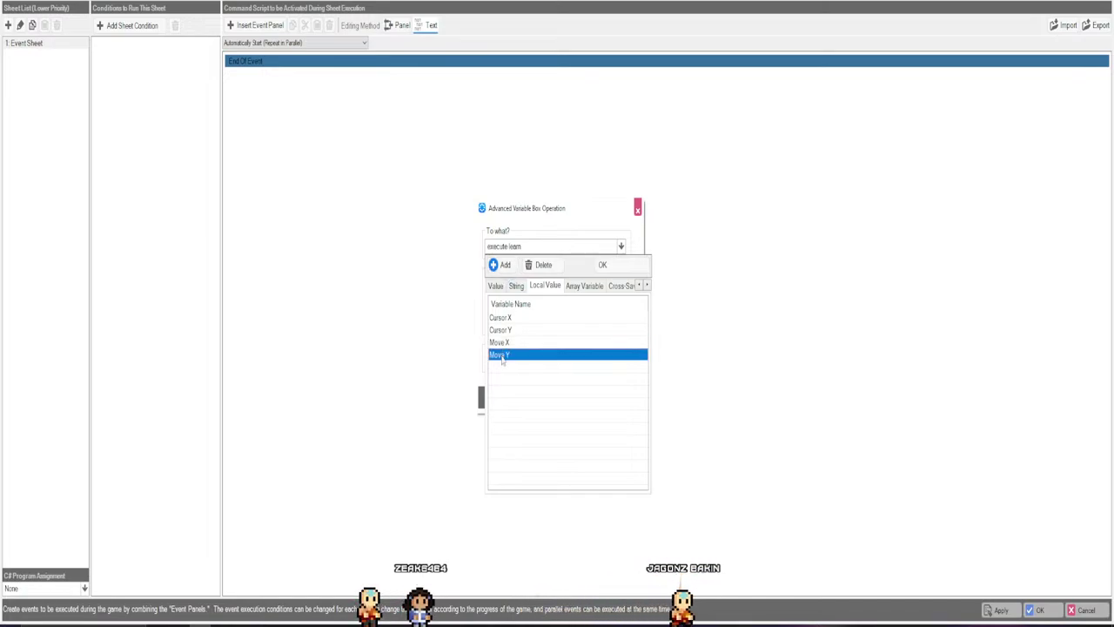
click(501, 265)
click(509, 368)
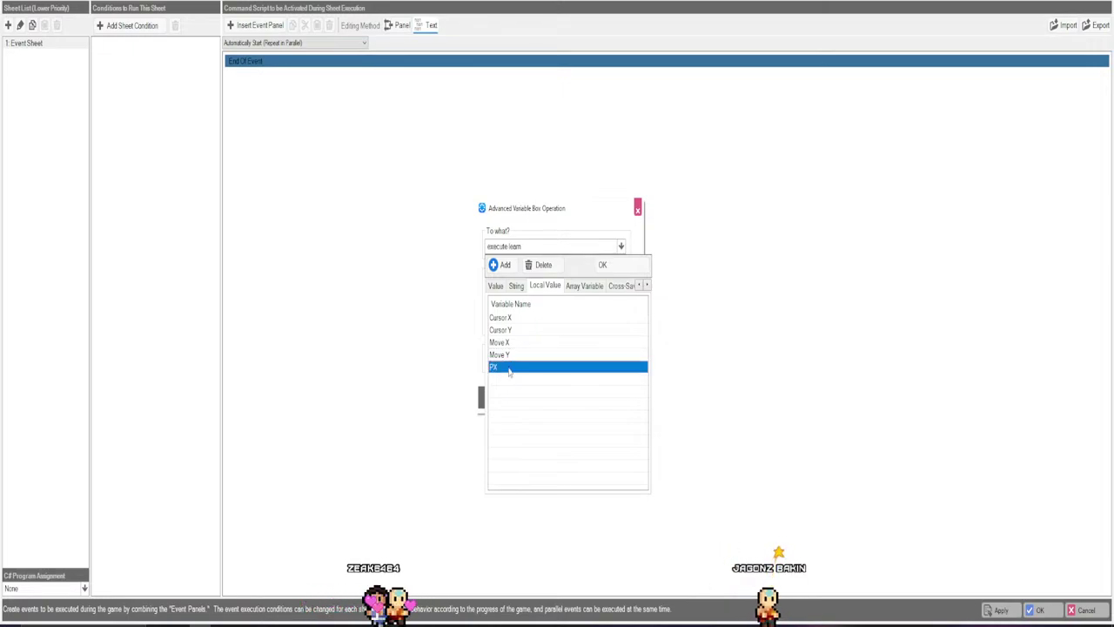
click(494, 264)
click(498, 380)
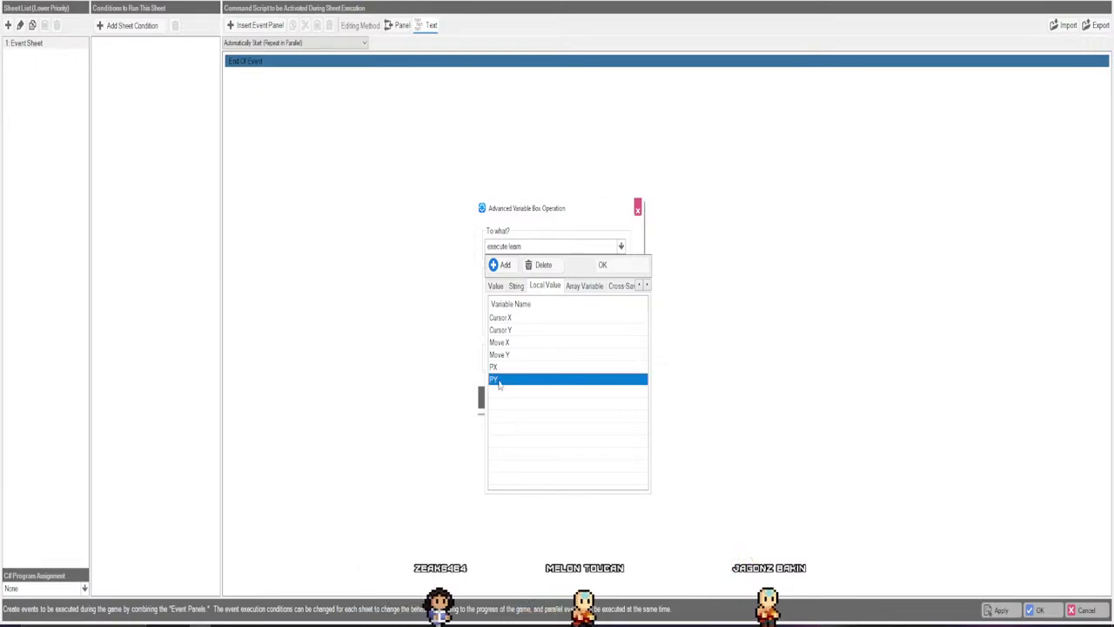
Make the operation assign the Mouse Pointer X Coordinate from Mouse Information to local variable Cursor X.
click(513, 316)
click(604, 265)
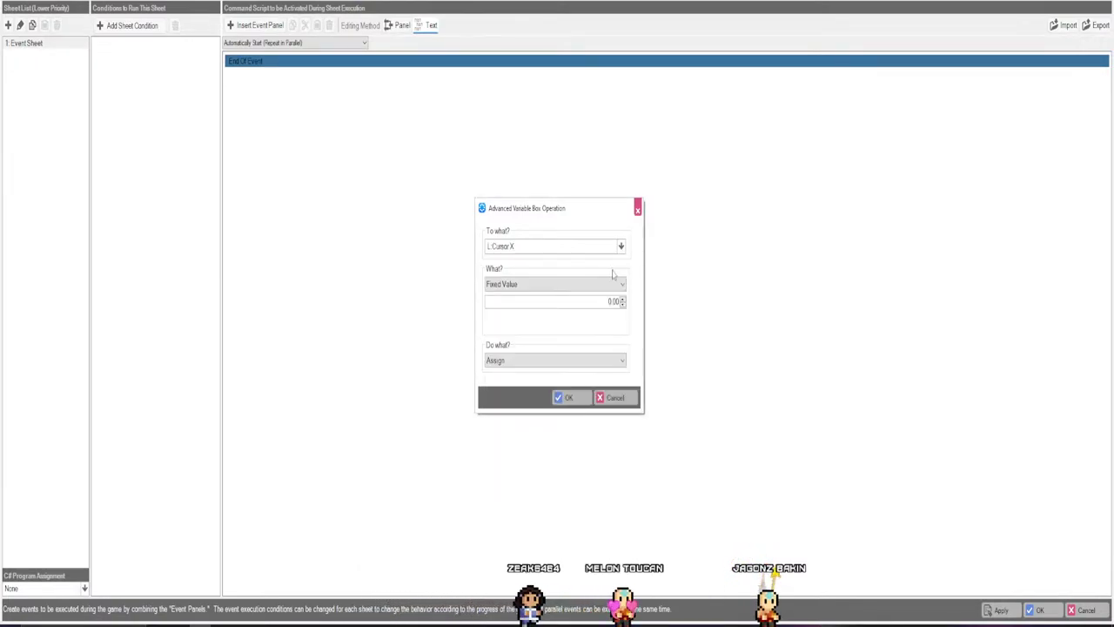
click(526, 283)
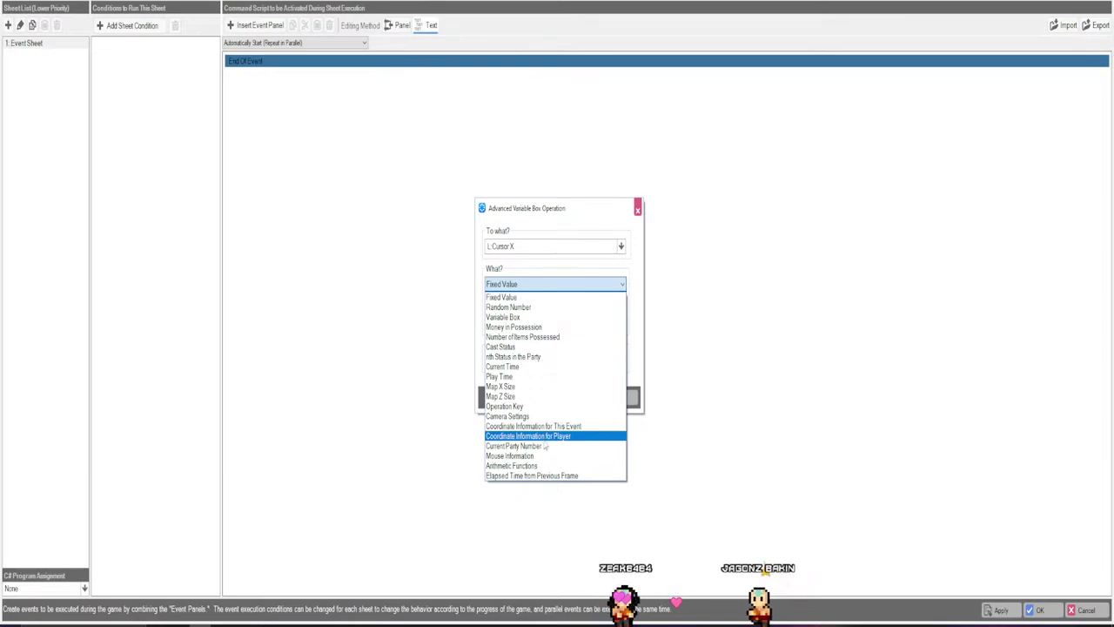
click(518, 455)
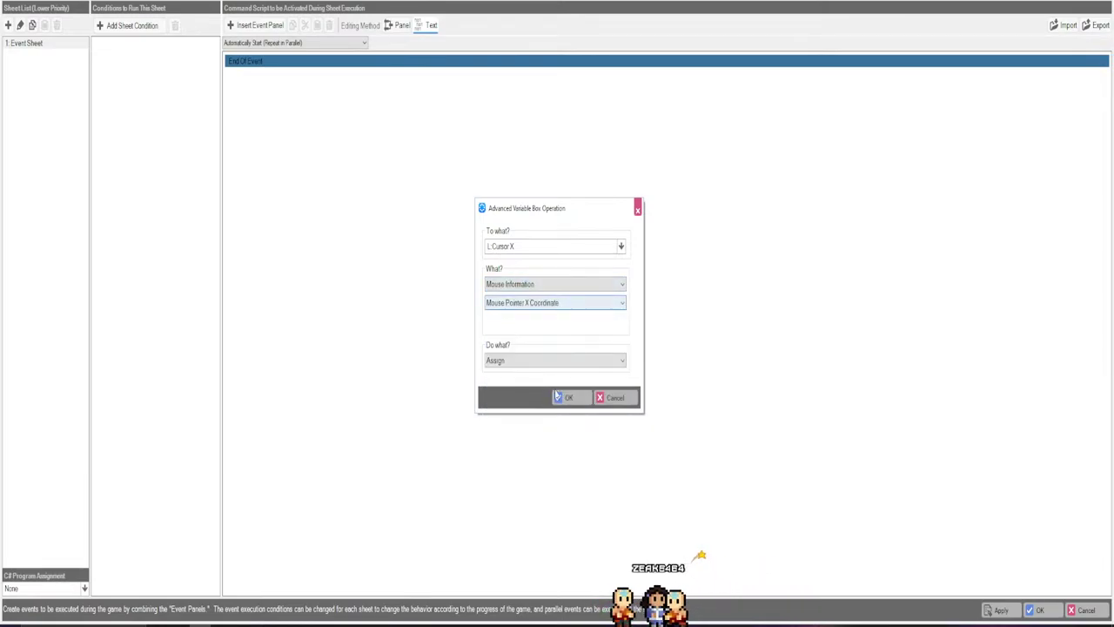
click(562, 399)
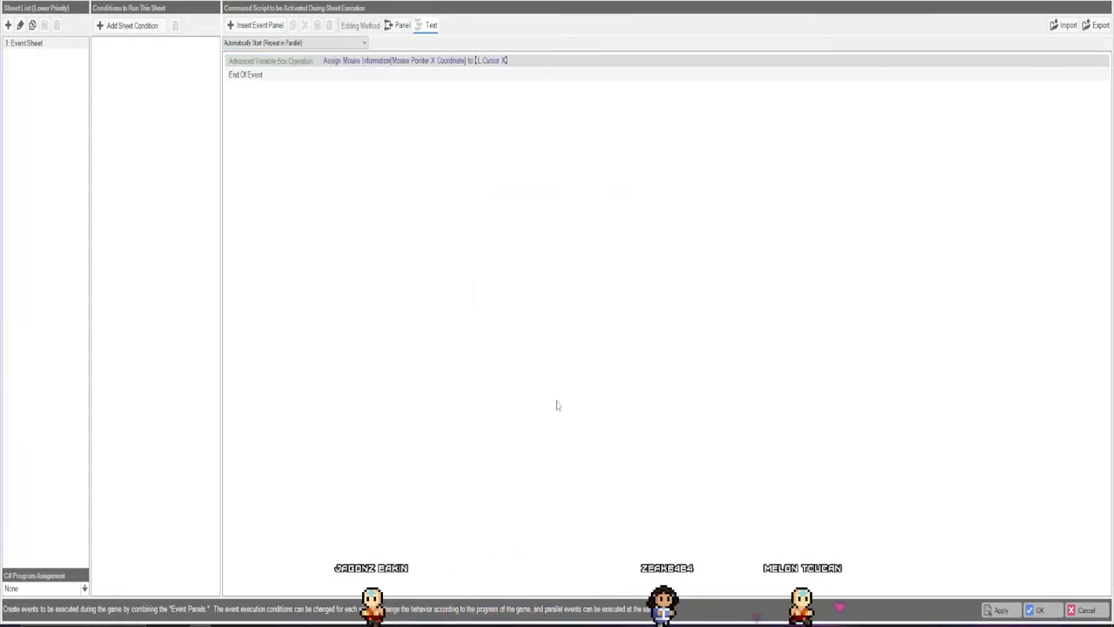
Duplicate the Cursor X assignment and change the copy to assign the Mouse Pointer Y Coordinate to Cursor Y.
right_click(393, 70)
click(398, 84)
click(392, 75)
right_click(392, 76)
click(418, 91)
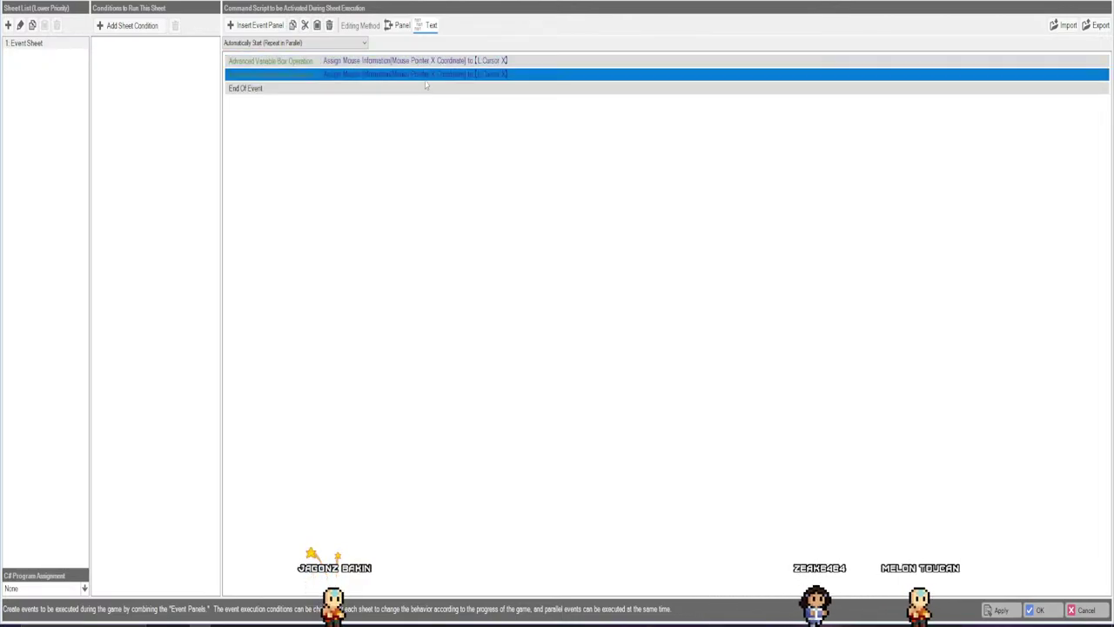
double_click(427, 76)
click(518, 248)
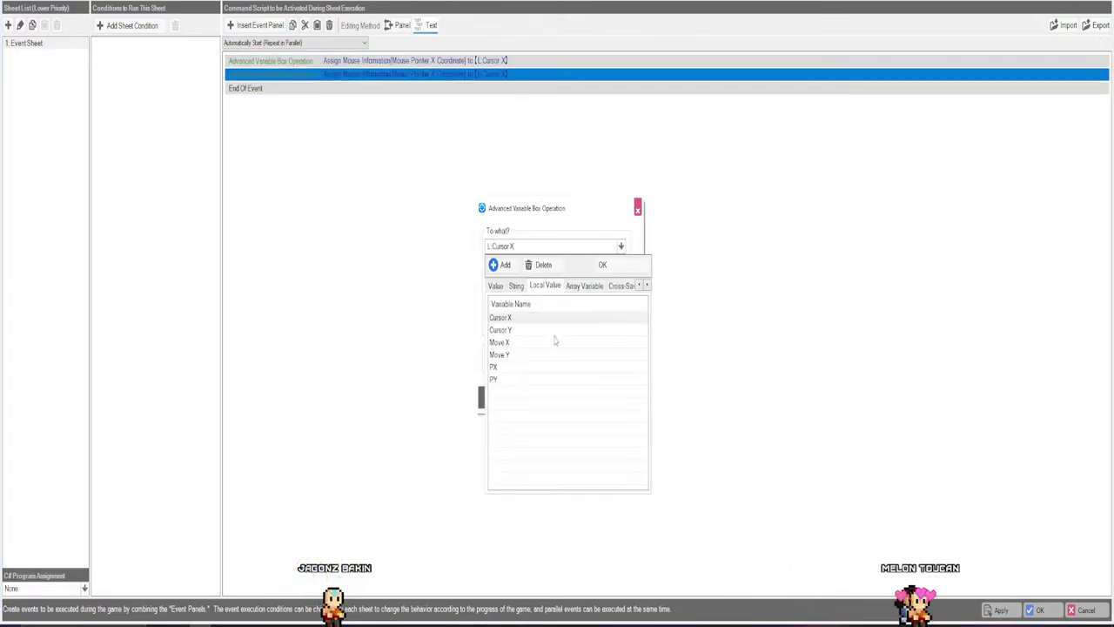
click(519, 330)
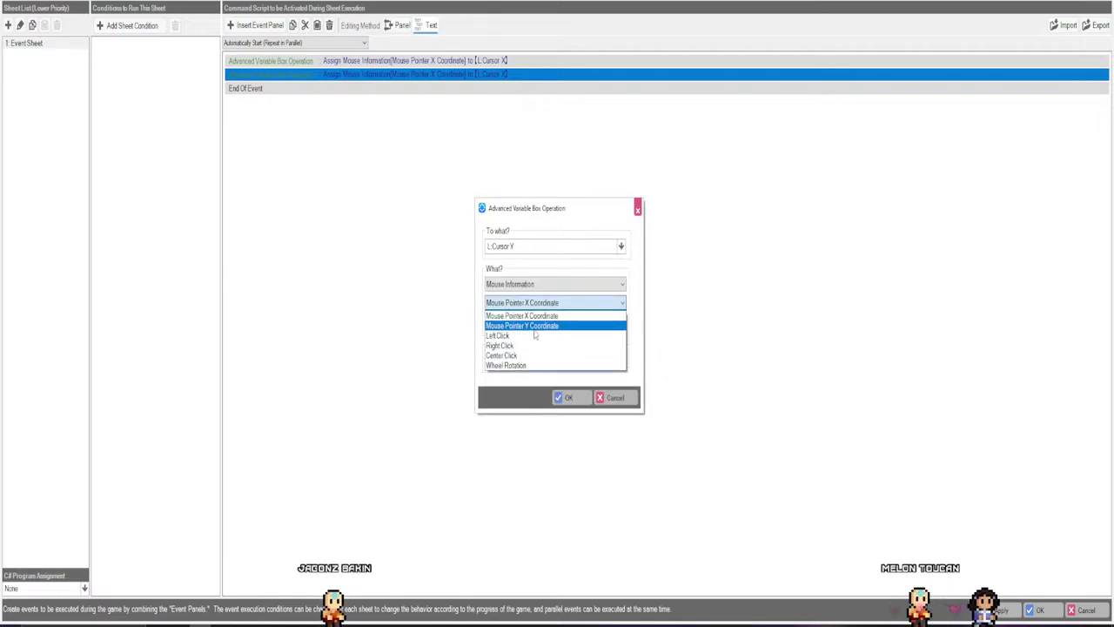
click(523, 321)
click(564, 397)
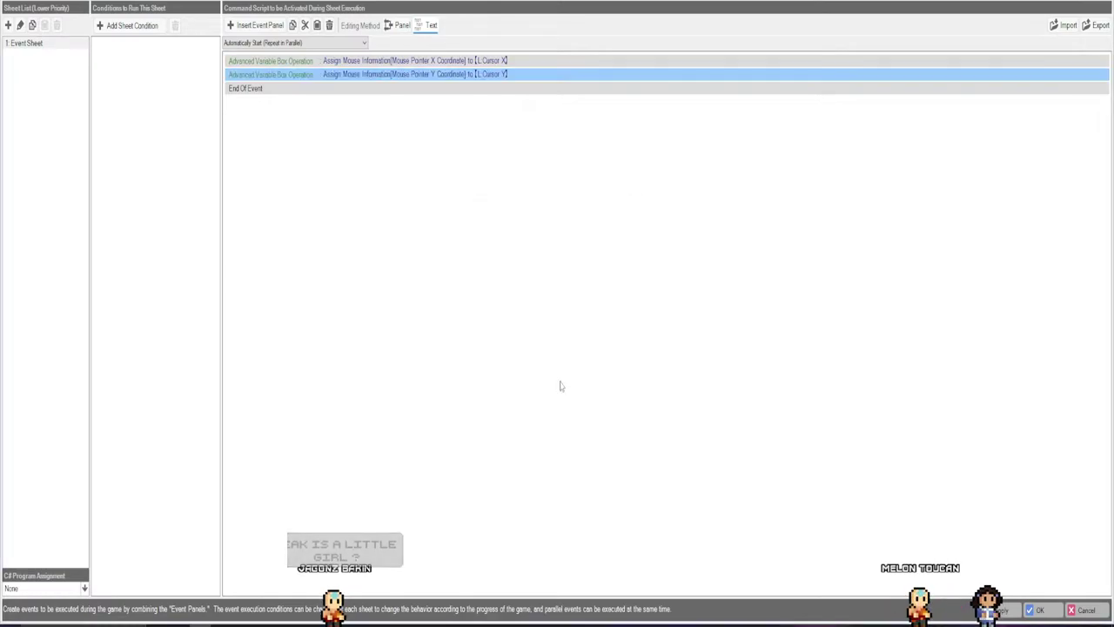
Add an Advanced Variable Box Operation at the end of the script that divides local variable Cursor X by the fixed value 100.
click(257, 25)
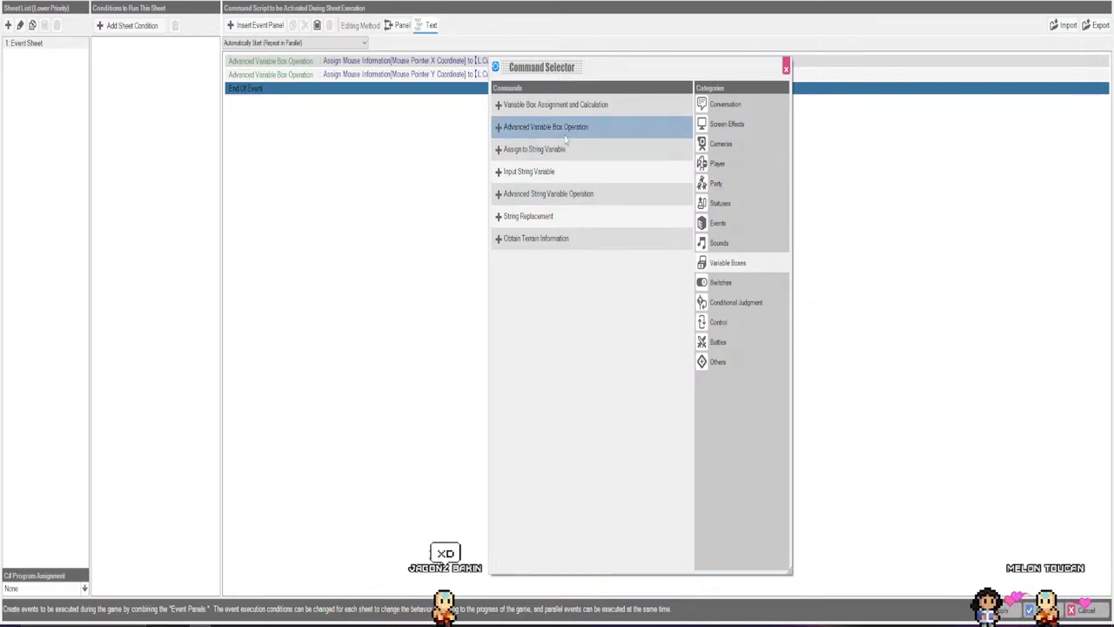
click(545, 127)
click(544, 249)
click(545, 285)
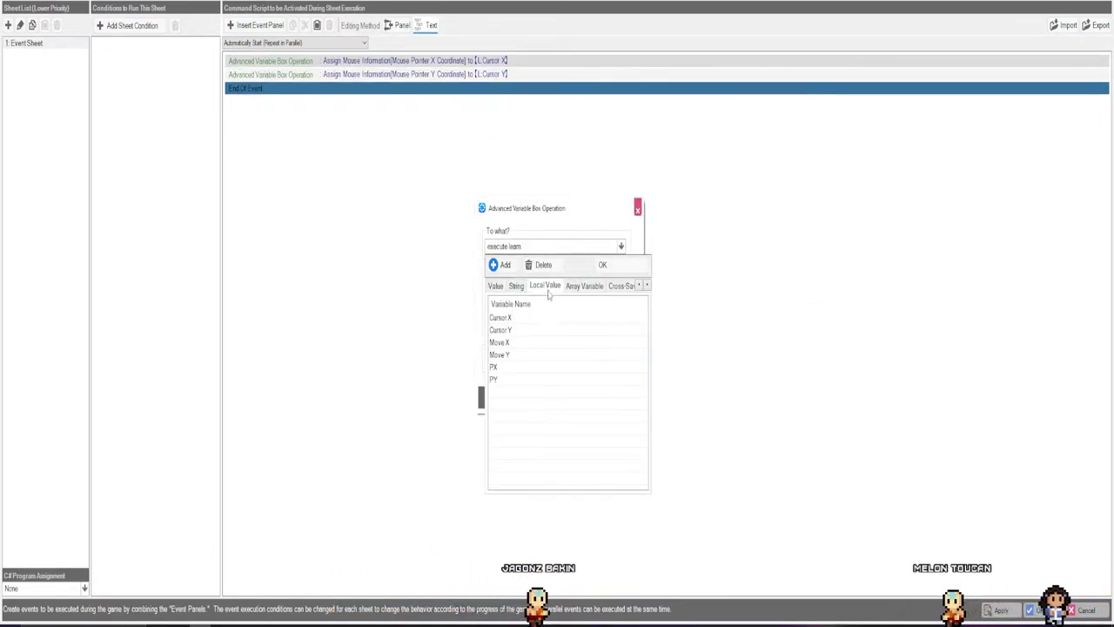
double_click(523, 319)
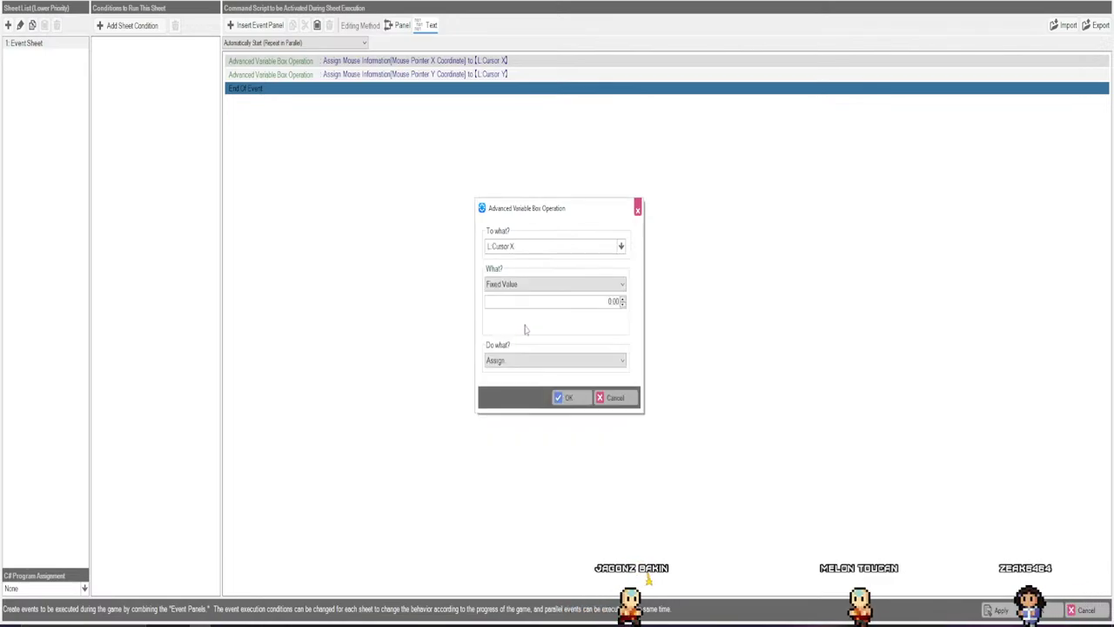
click(525, 286)
click(525, 285)
click(524, 287)
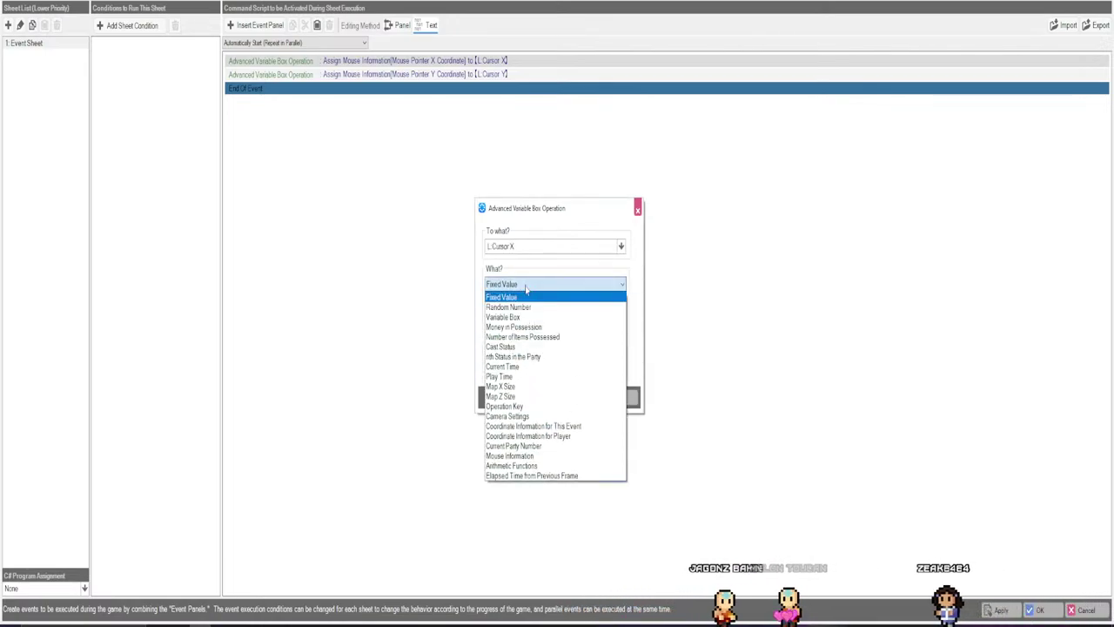
click(526, 297)
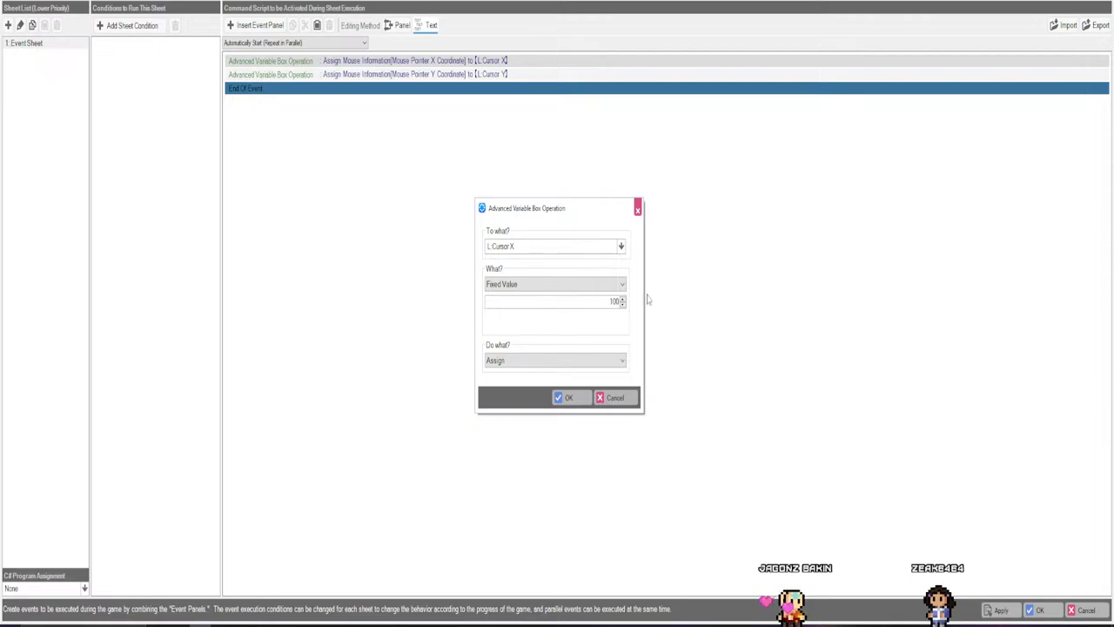
click(523, 369)
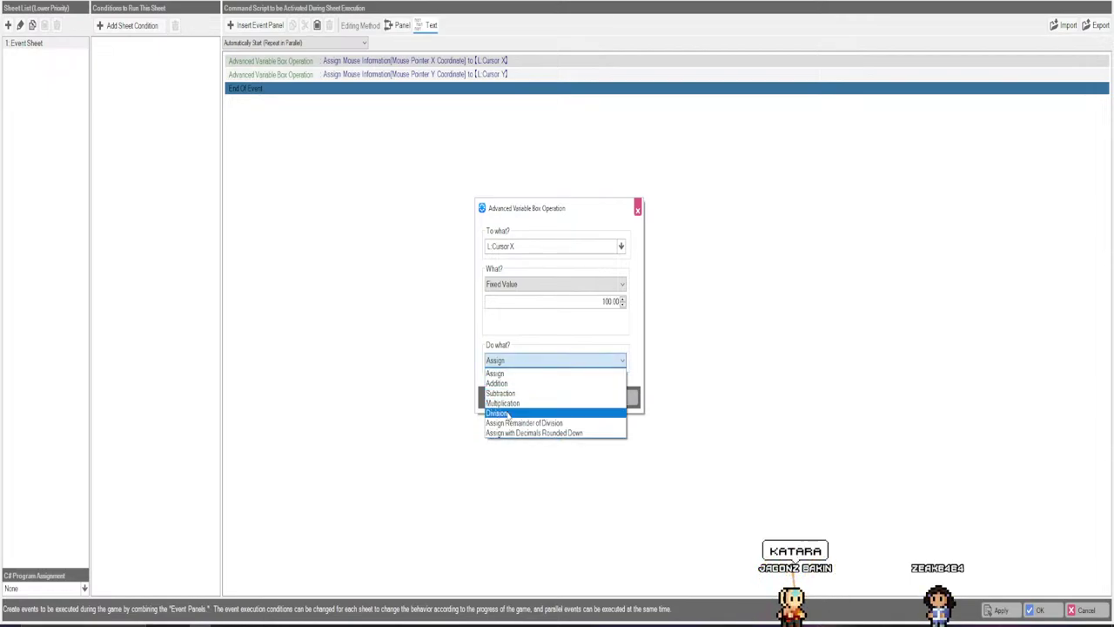
click(506, 412)
click(575, 398)
Duplicate the Cursor X division, change the copy to divide local variable Cursor Y by 100, and save the event.
click(360, 89)
right_click(360, 88)
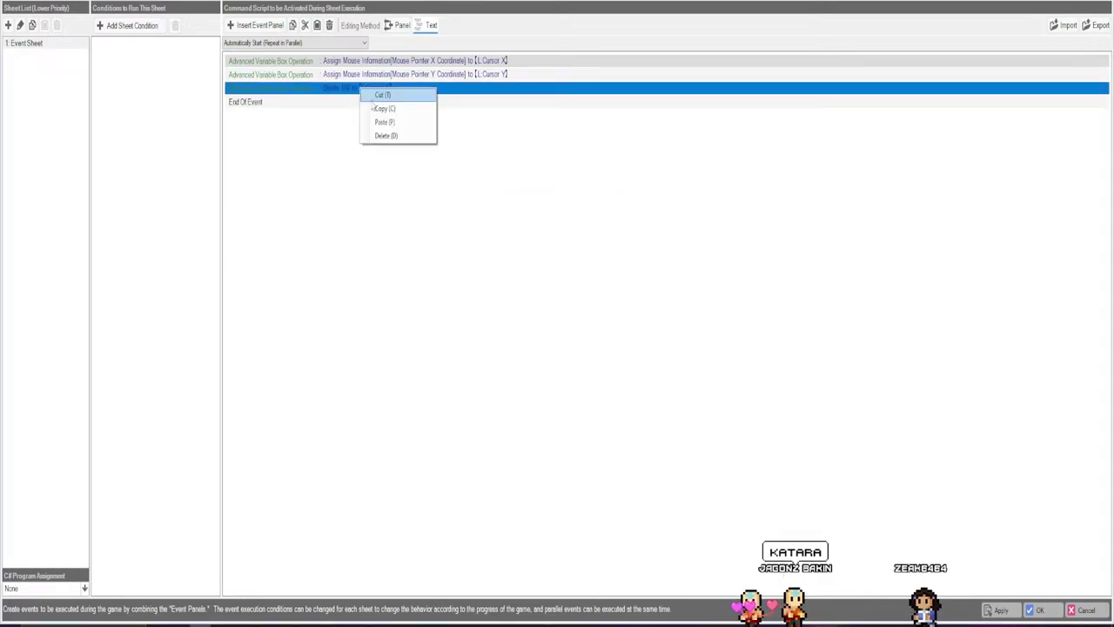
click(373, 108)
right_click(357, 101)
click(384, 133)
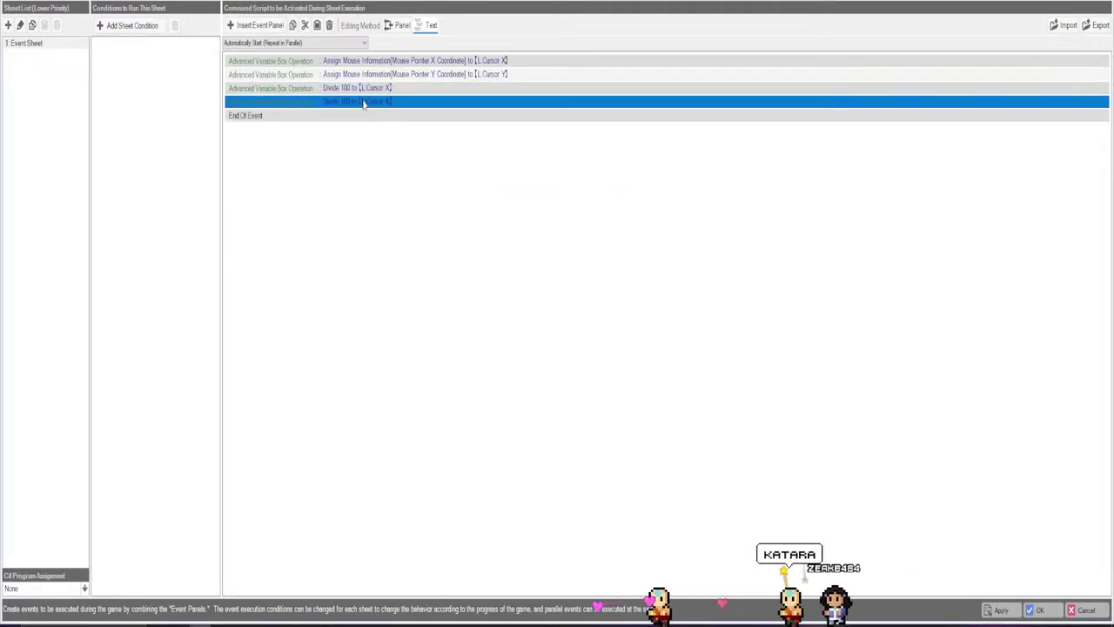
double_click(364, 102)
click(496, 247)
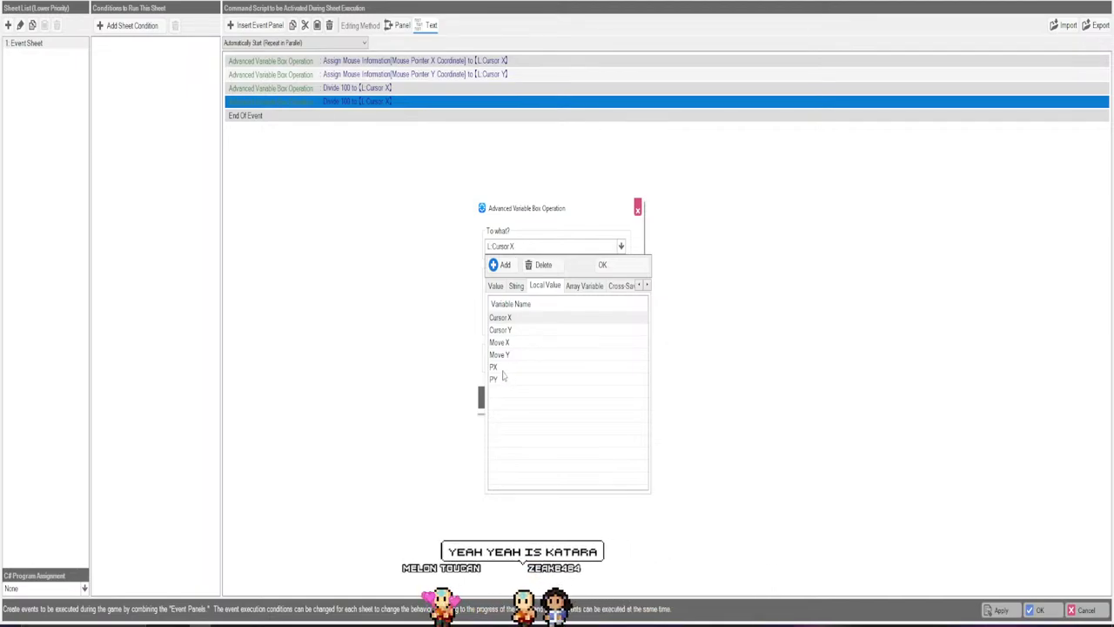
click(511, 335)
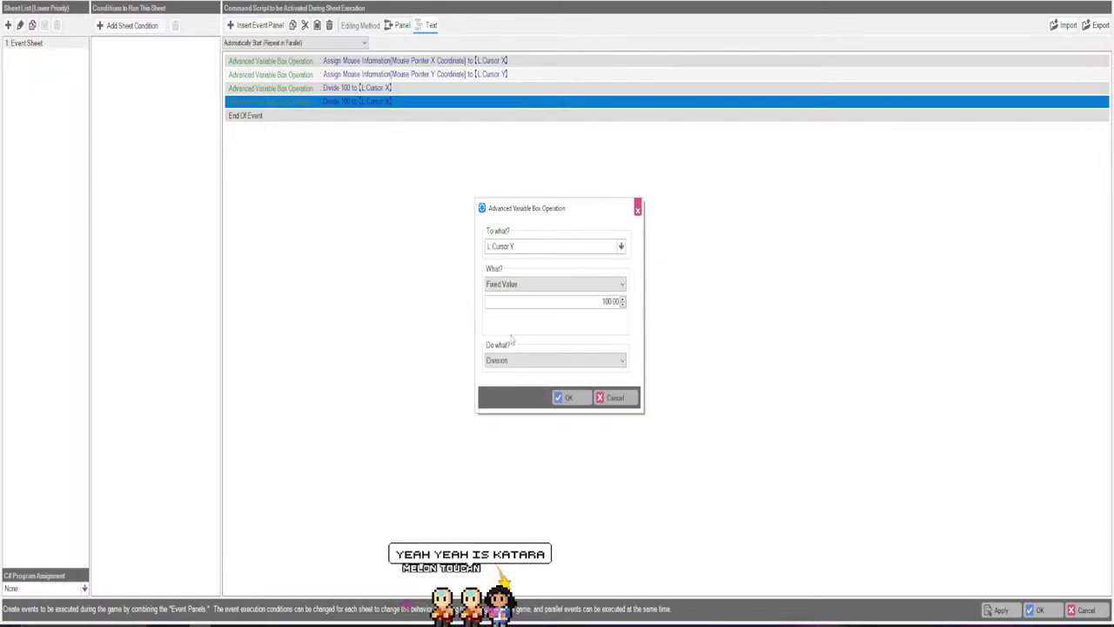
click(568, 398)
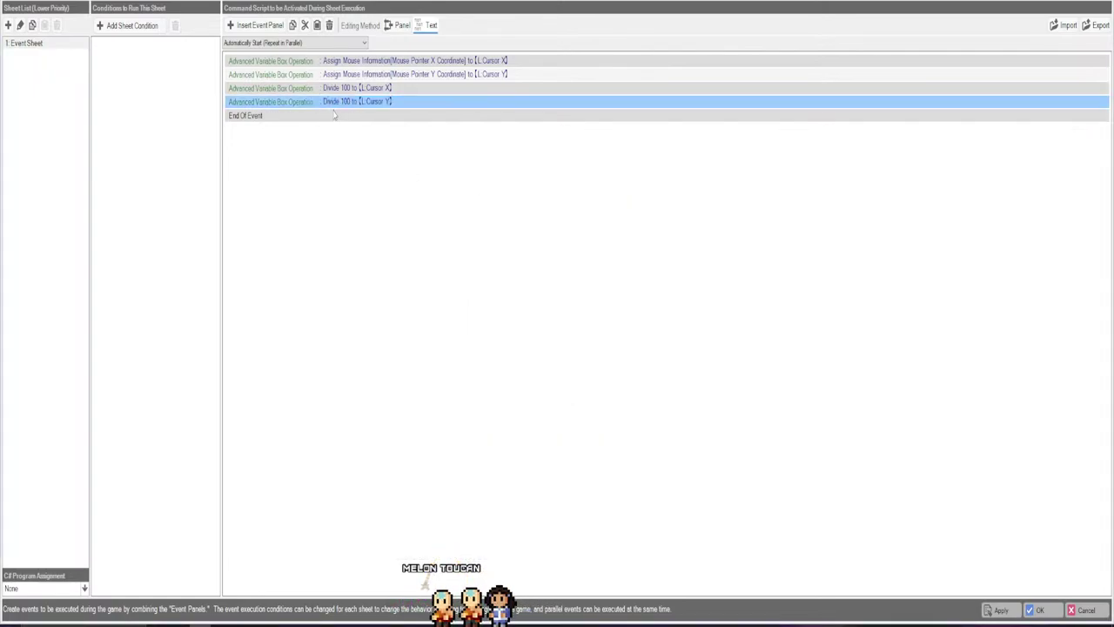
click(332, 116)
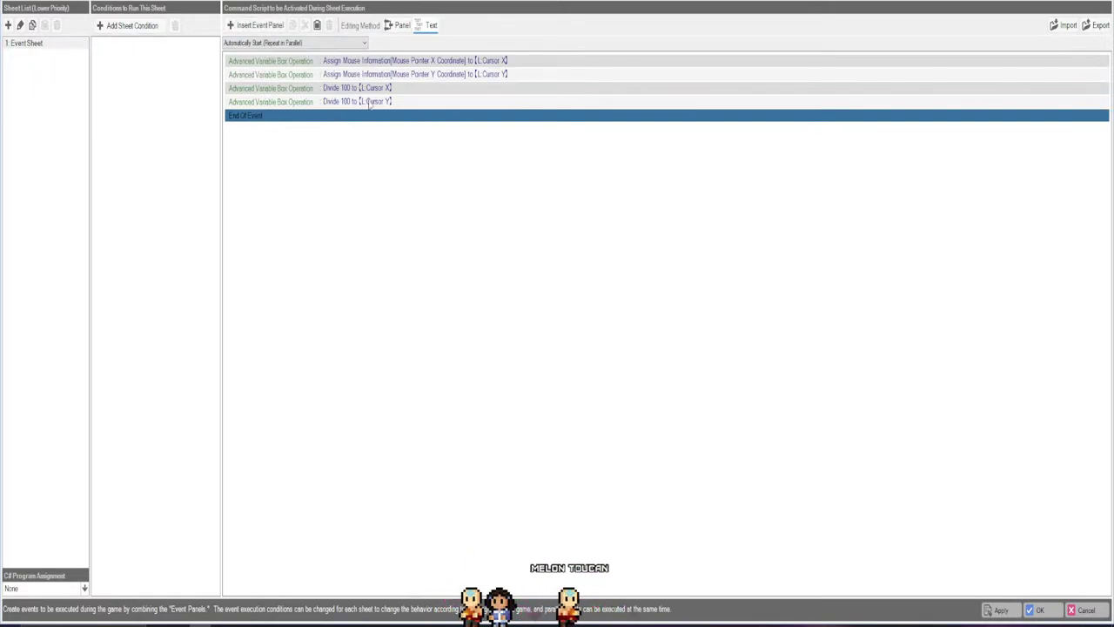
click(1035, 610)
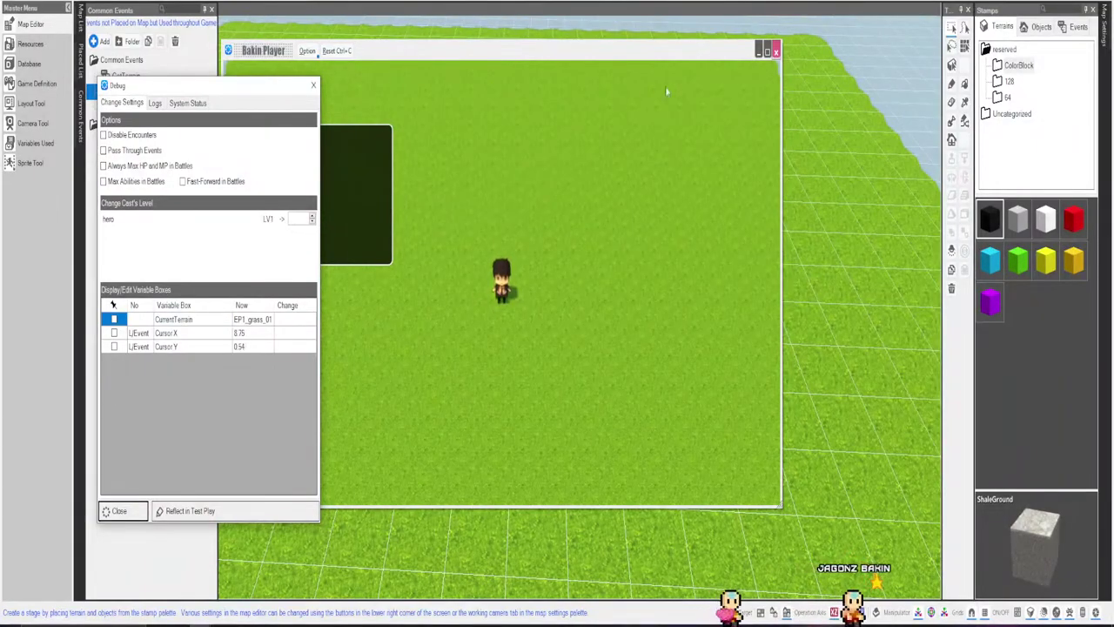
Maximize the test play and check Cursor X and Cursor Y in the debug window with the pointer near the screen corners.
click(765, 50)
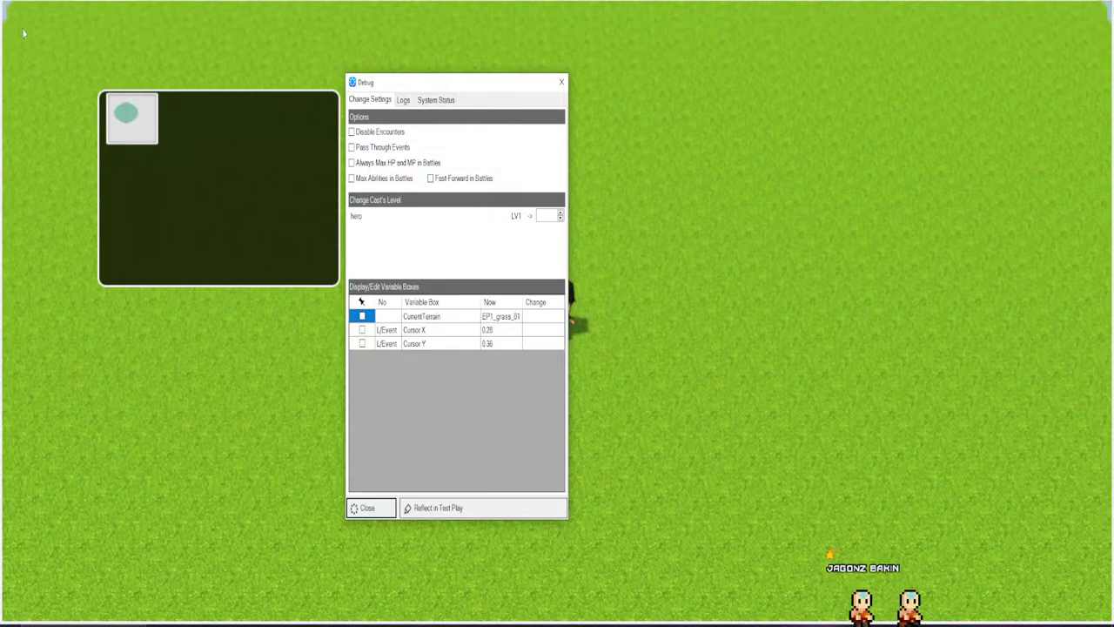
click(22, 35)
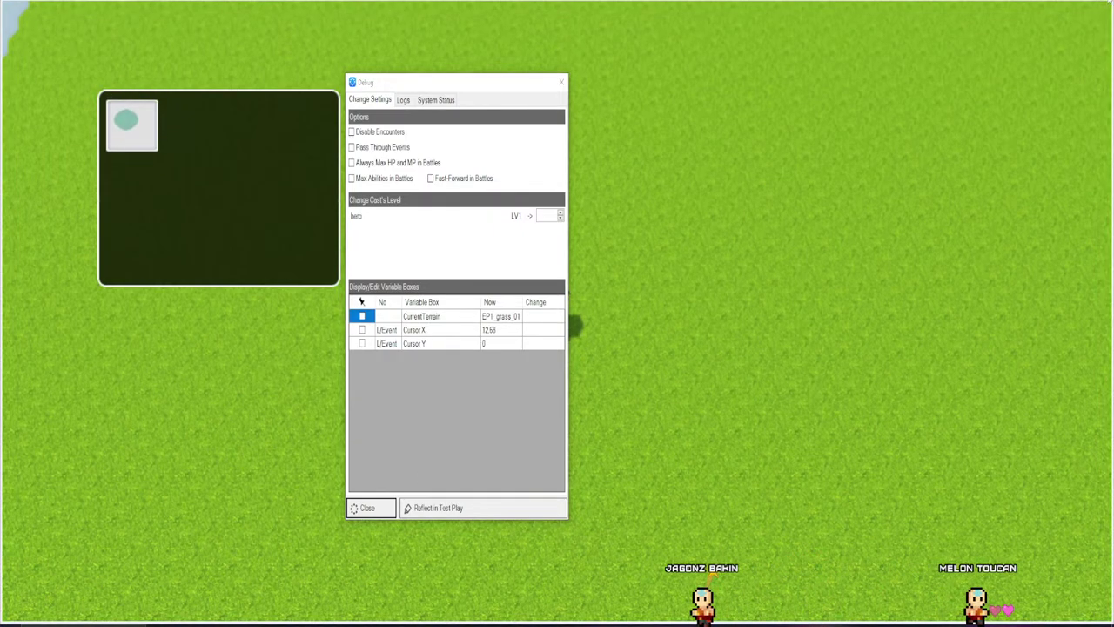
click(1104, 4)
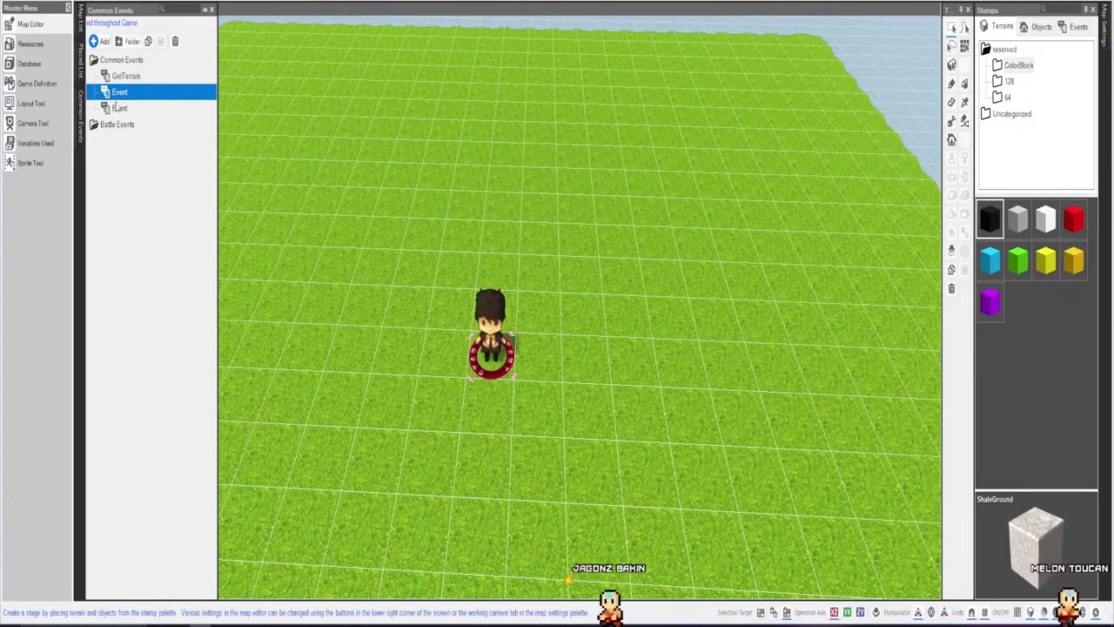
Reopen the mouse pointer common event and insert a Make Player Walk to Specified Coordinates command at the end of its script.
double_click(117, 108)
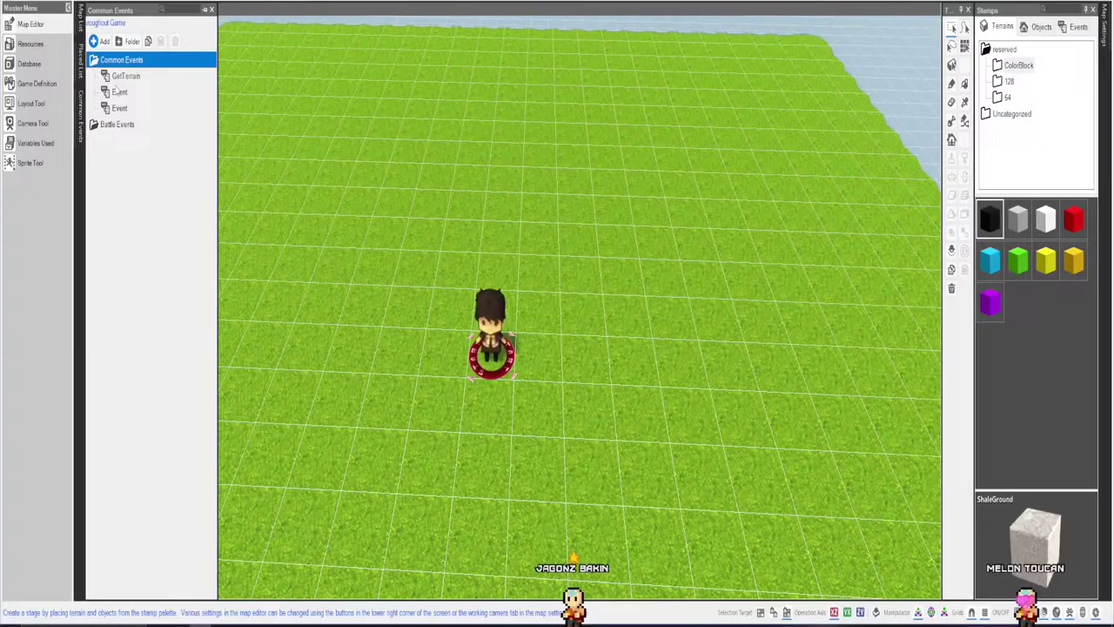
double_click(116, 91)
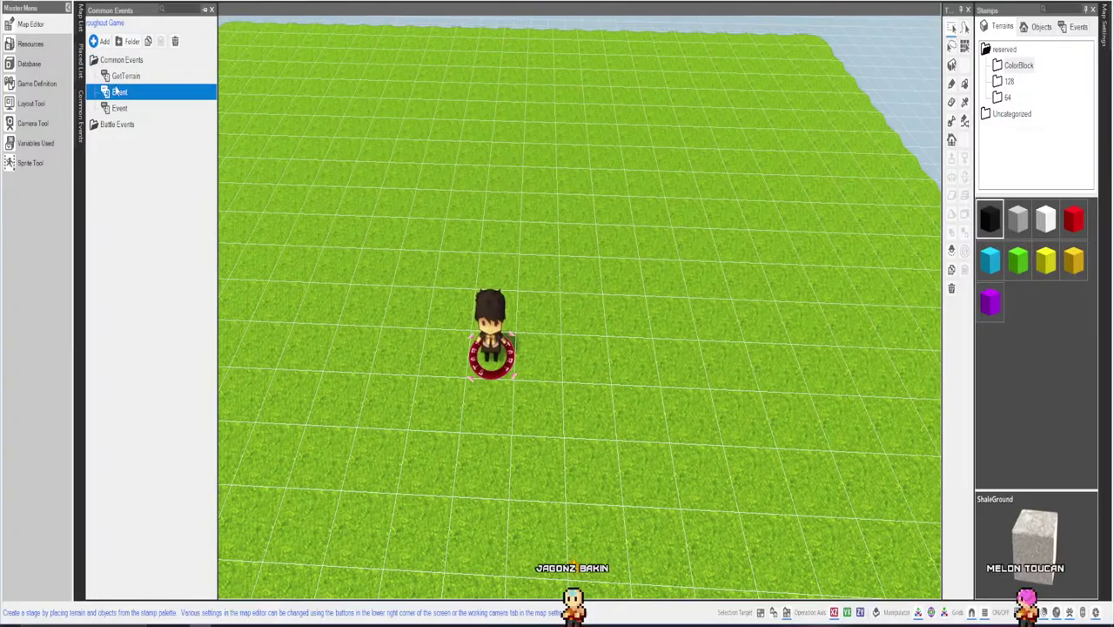
click(300, 115)
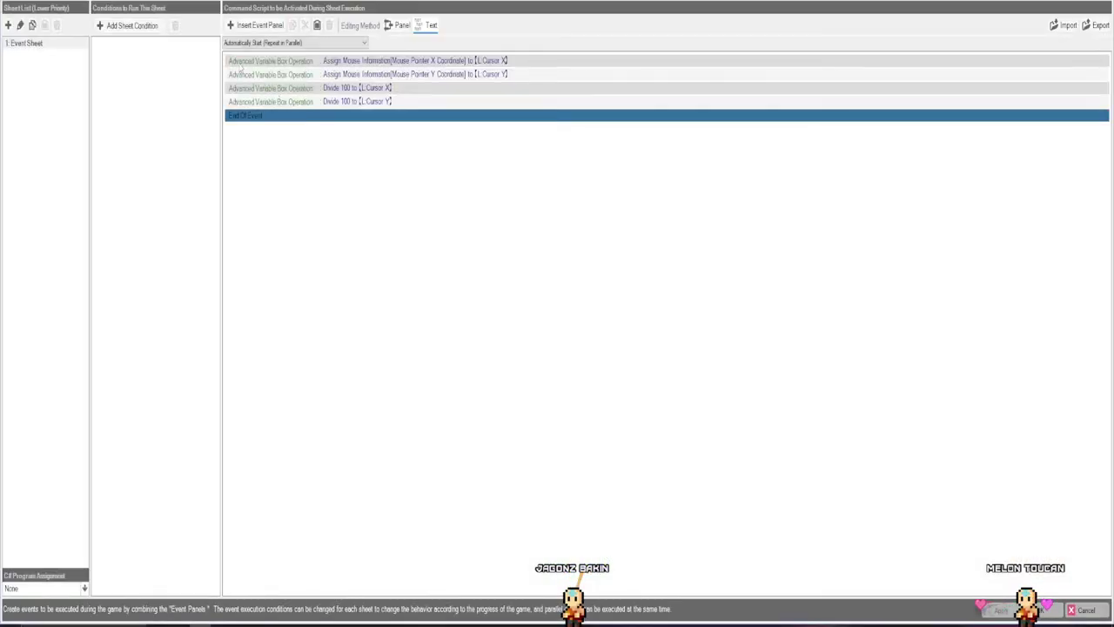
click(248, 26)
click(714, 183)
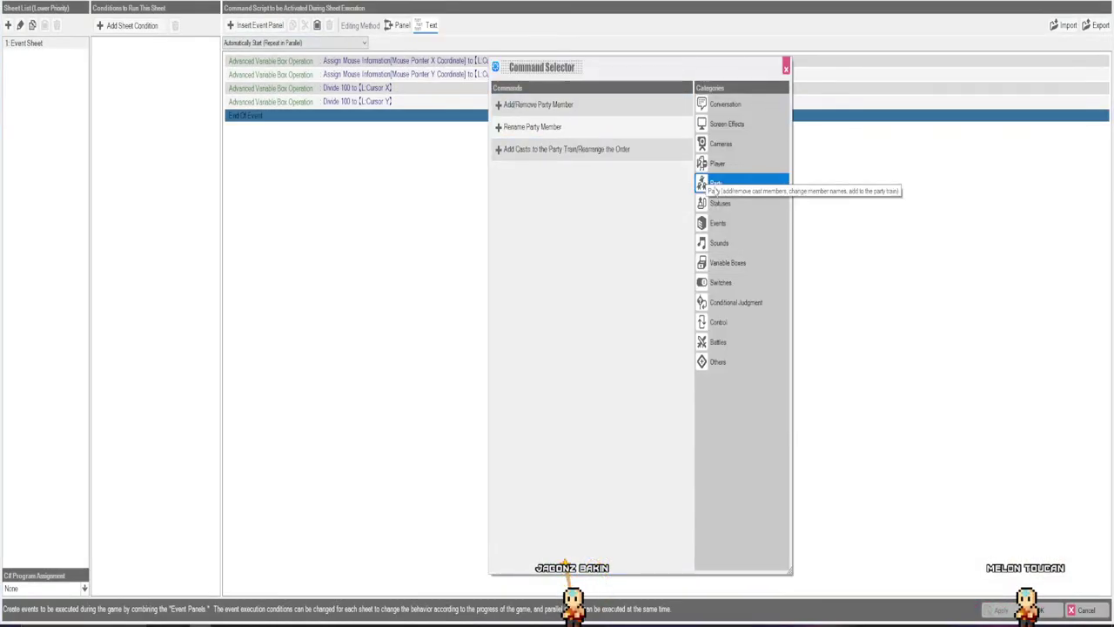
click(715, 163)
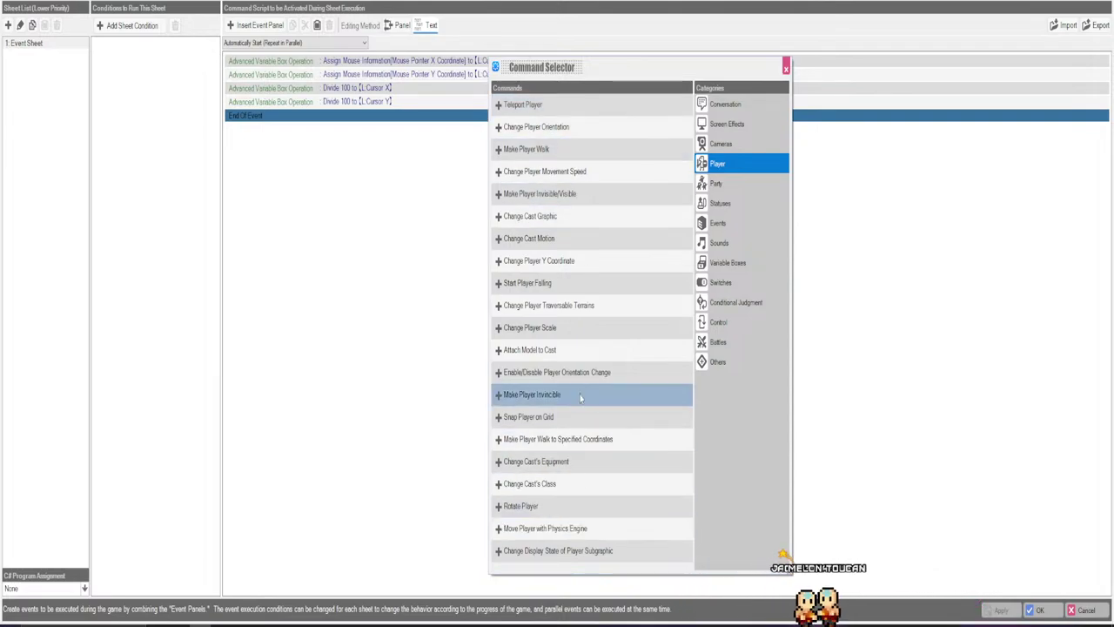
click(557, 439)
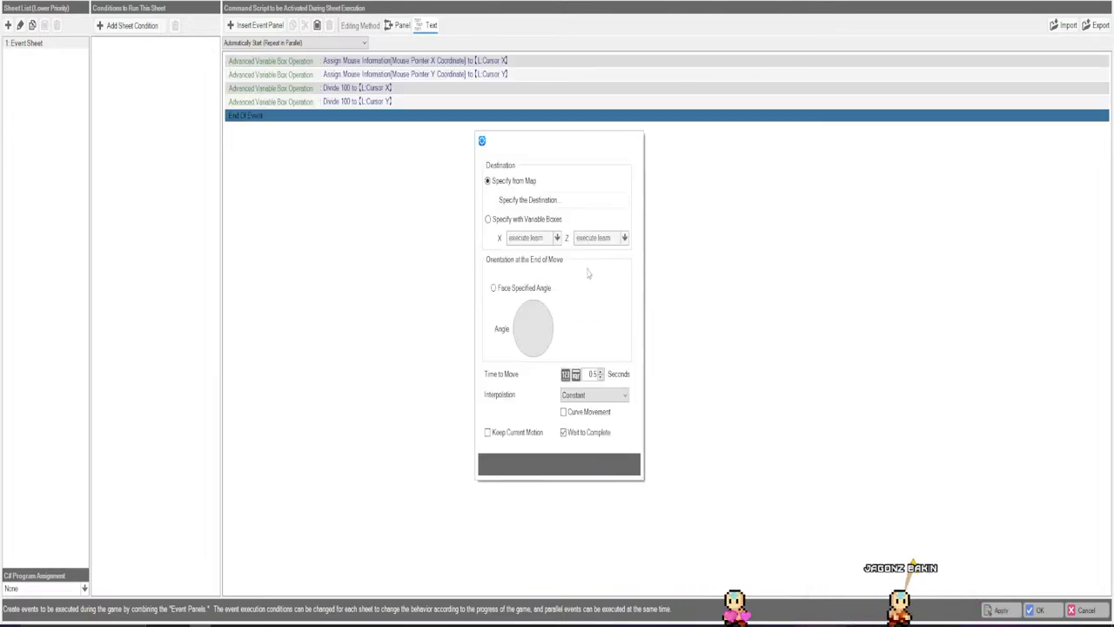
Set the walk destination to local variables Cursor X and Cursor Y with a move time of 0.3 seconds, and save the event.
click(531, 240)
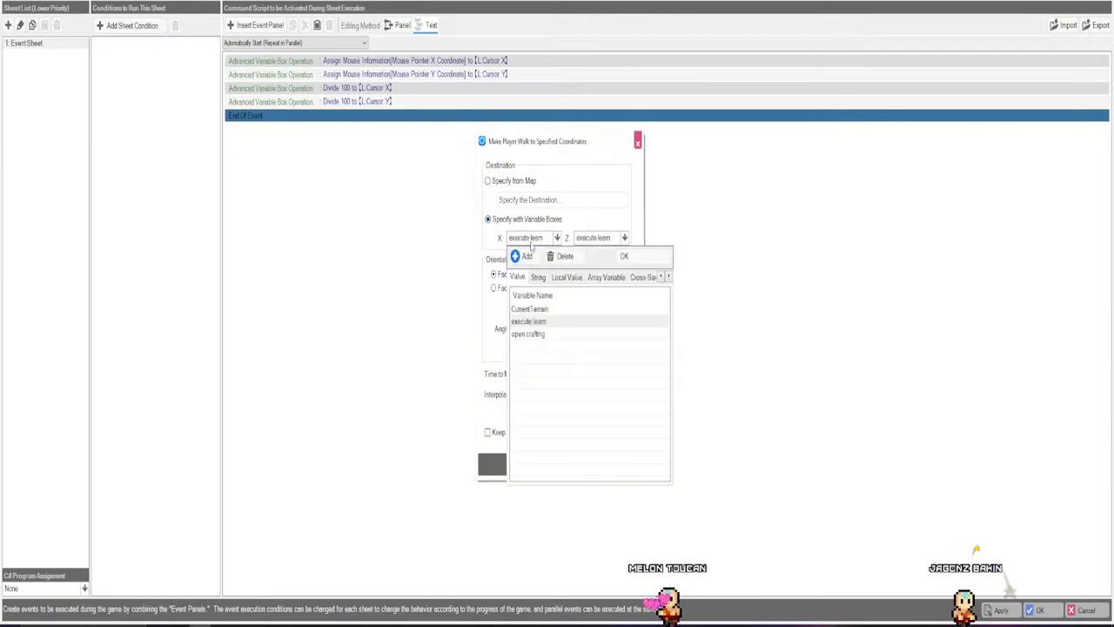
click(562, 278)
double_click(534, 310)
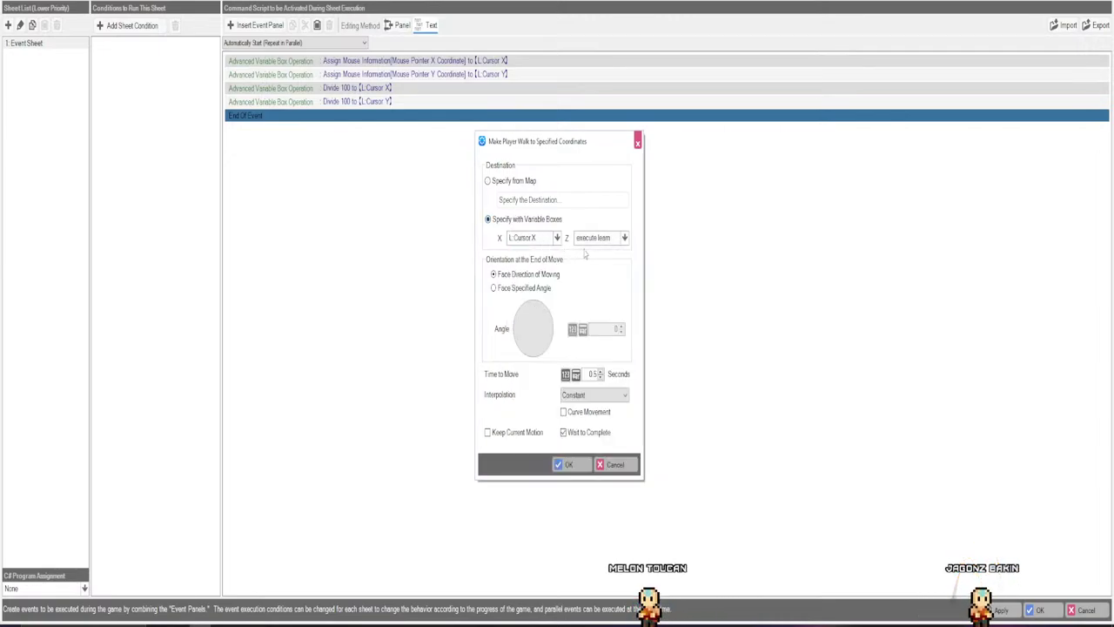
click(594, 238)
double_click(606, 323)
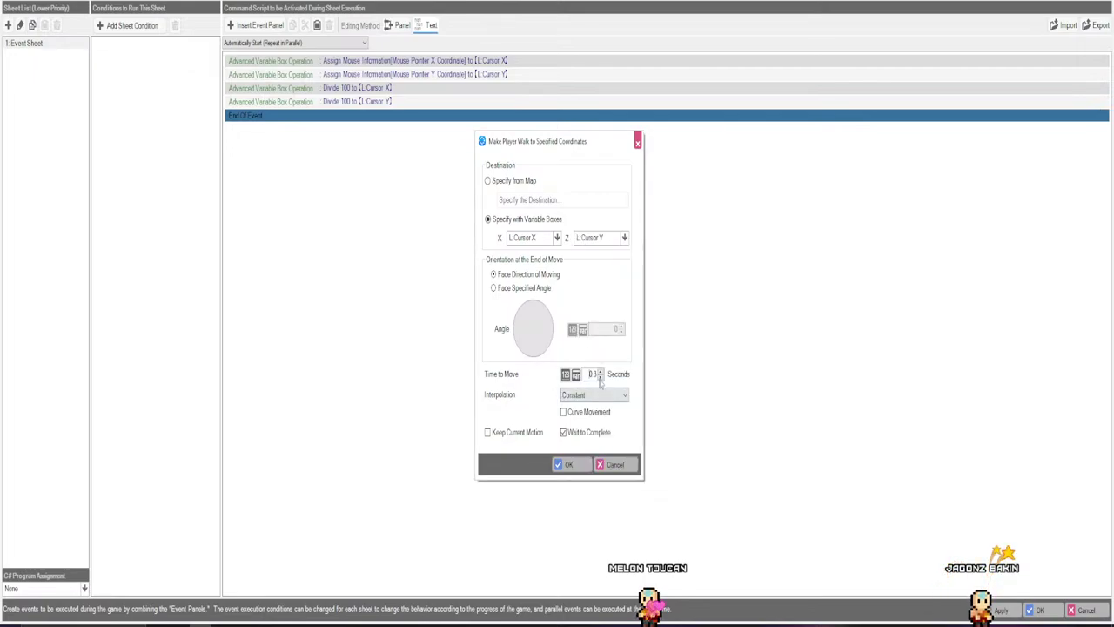
click(566, 465)
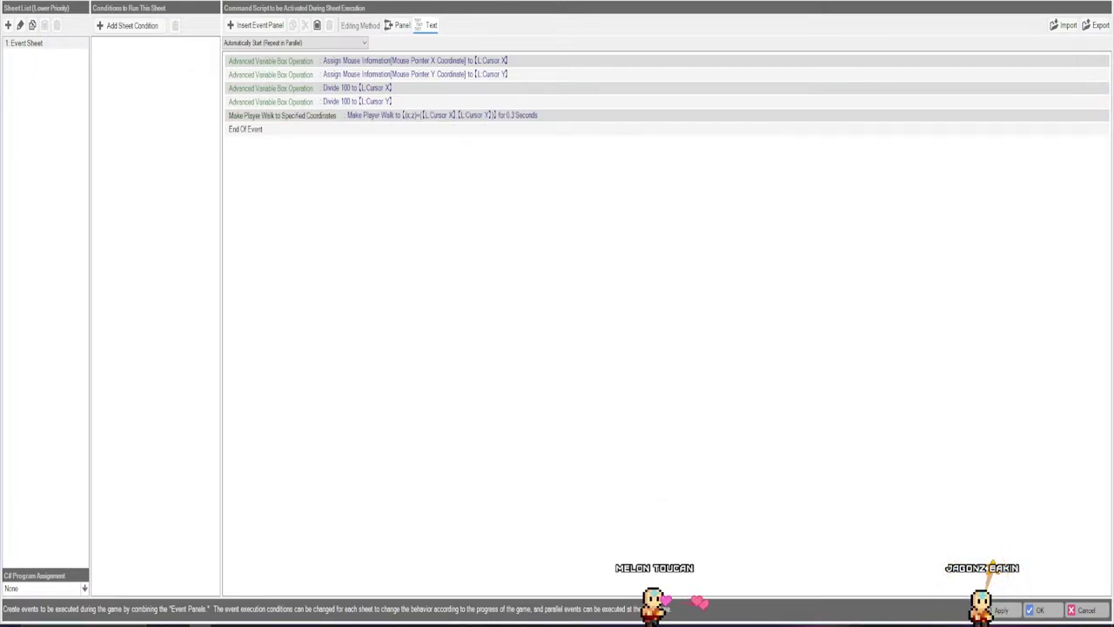
click(1038, 610)
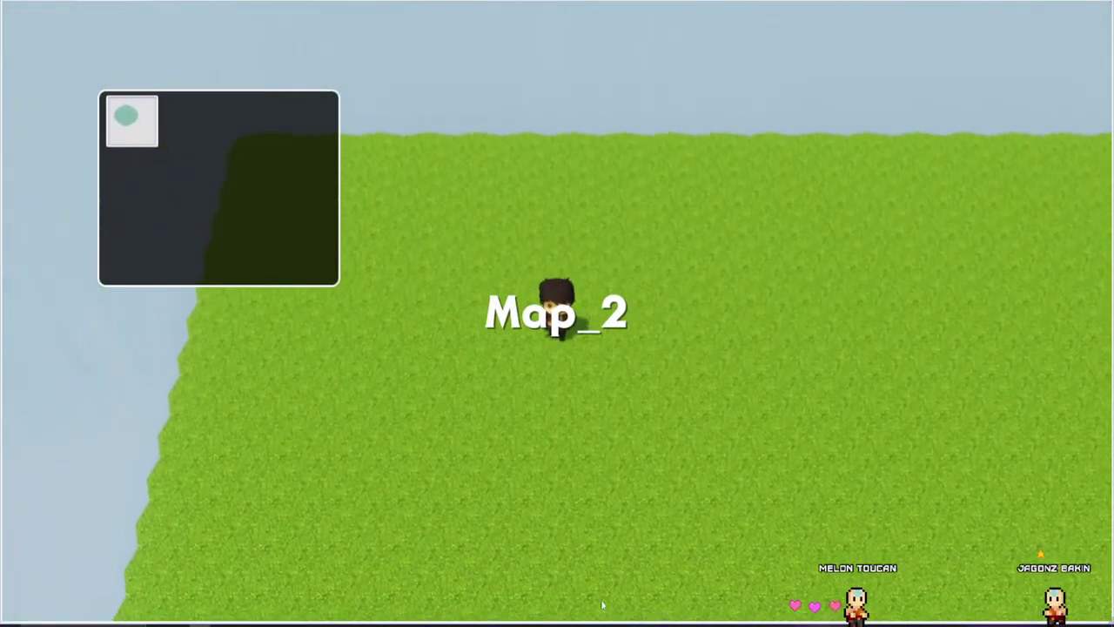
Test the player's movement in test play and check the cursor variables in the debug window, then return to the editor.
key(Up)
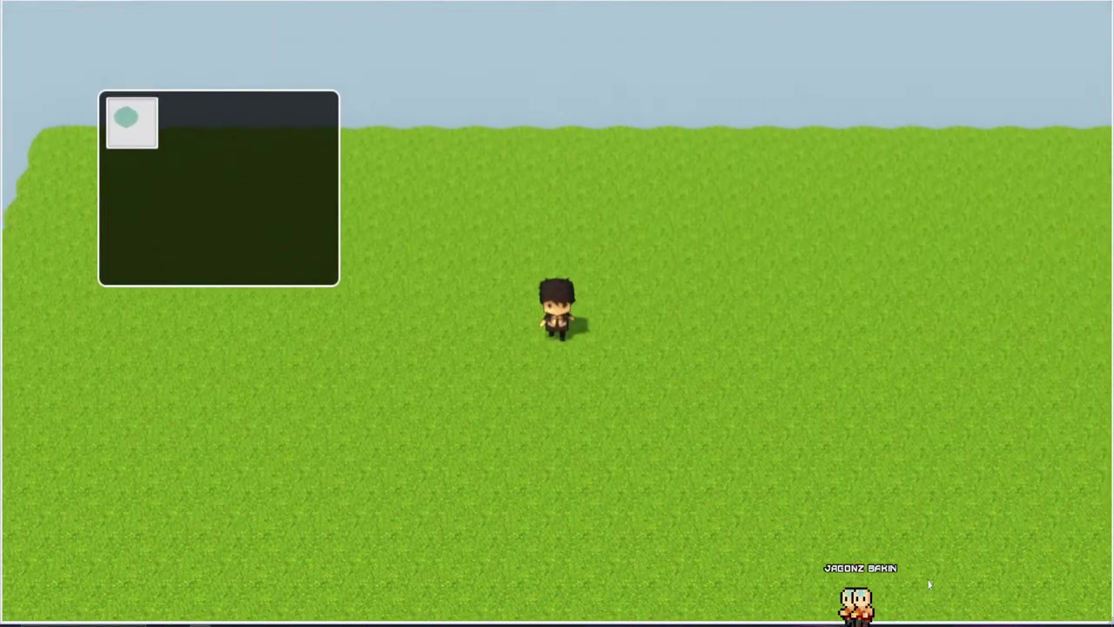
key(F9)
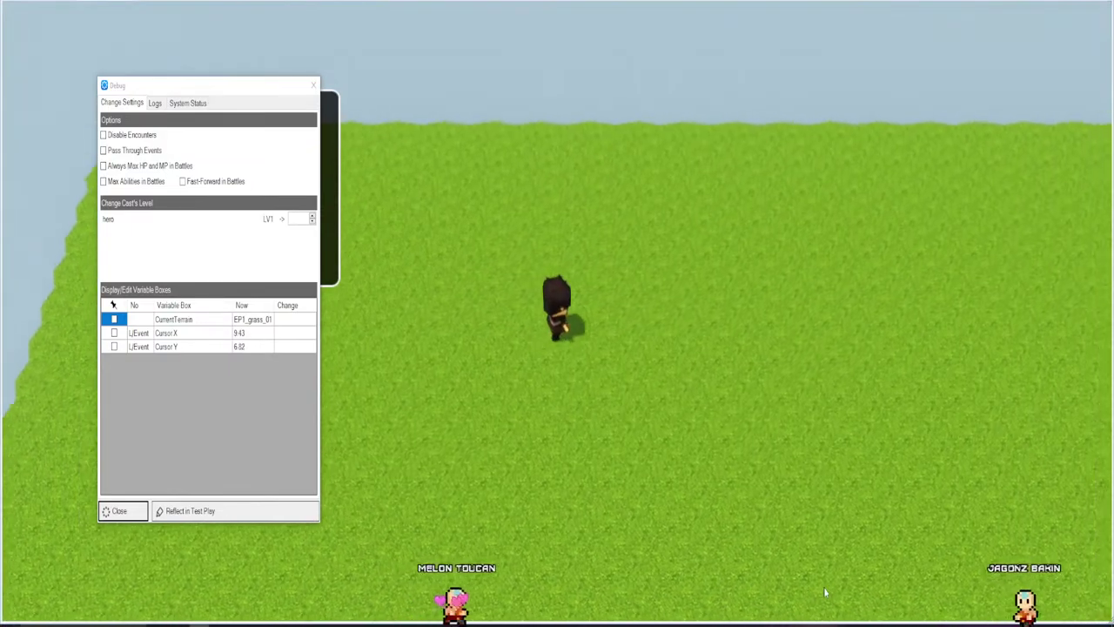
click(642, 114)
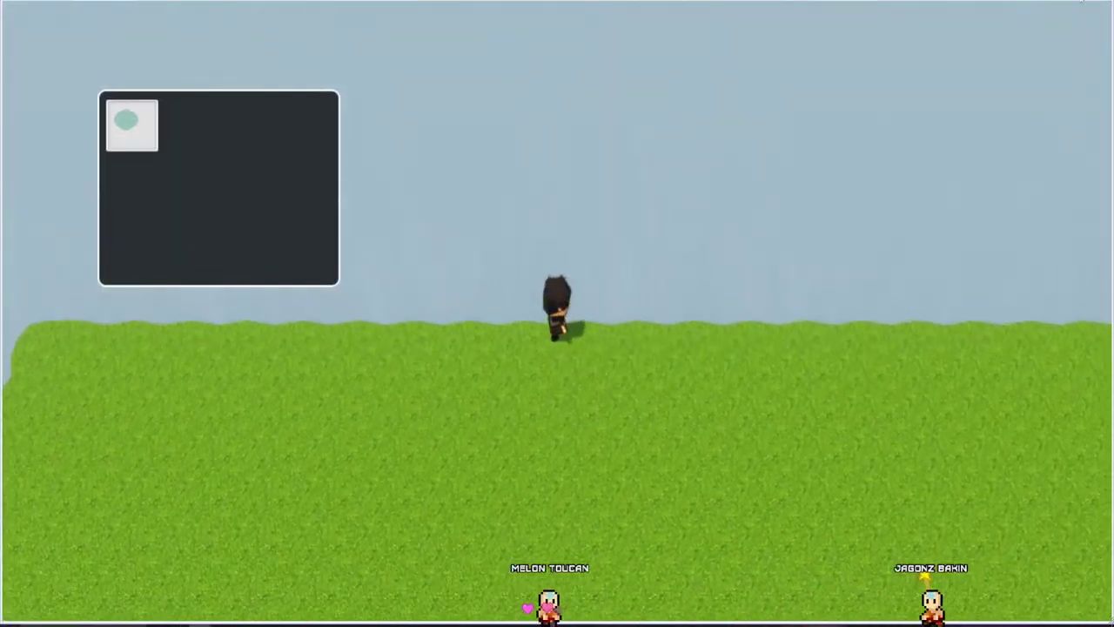
key(alt+Tab)
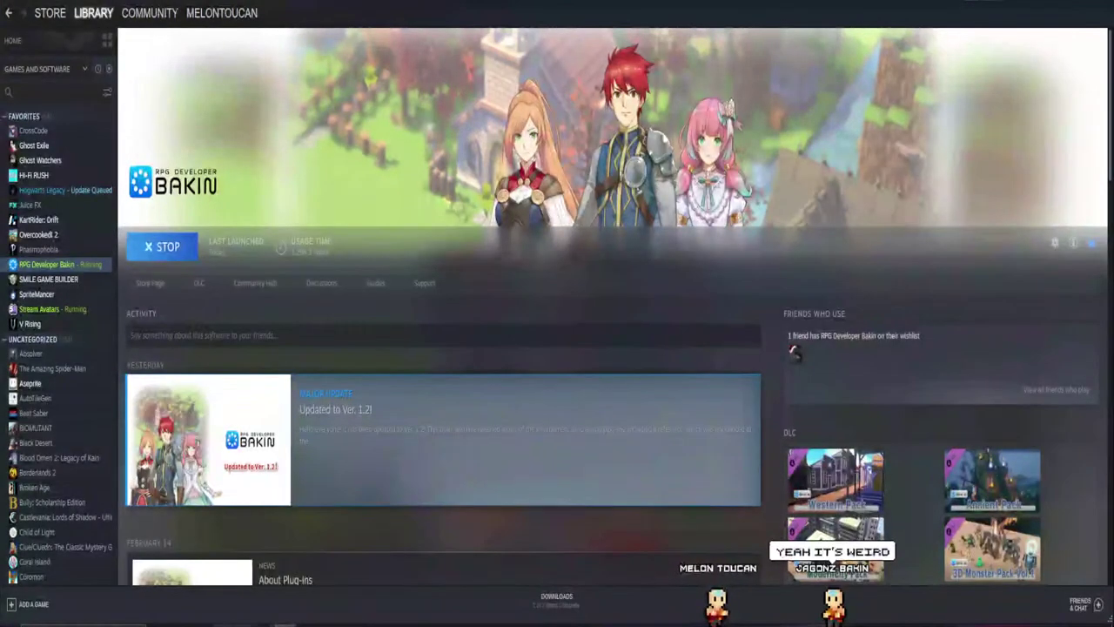
key(alt+Tab)
Rename the last common event in the Common Events folder as HUD.
click(79, 114)
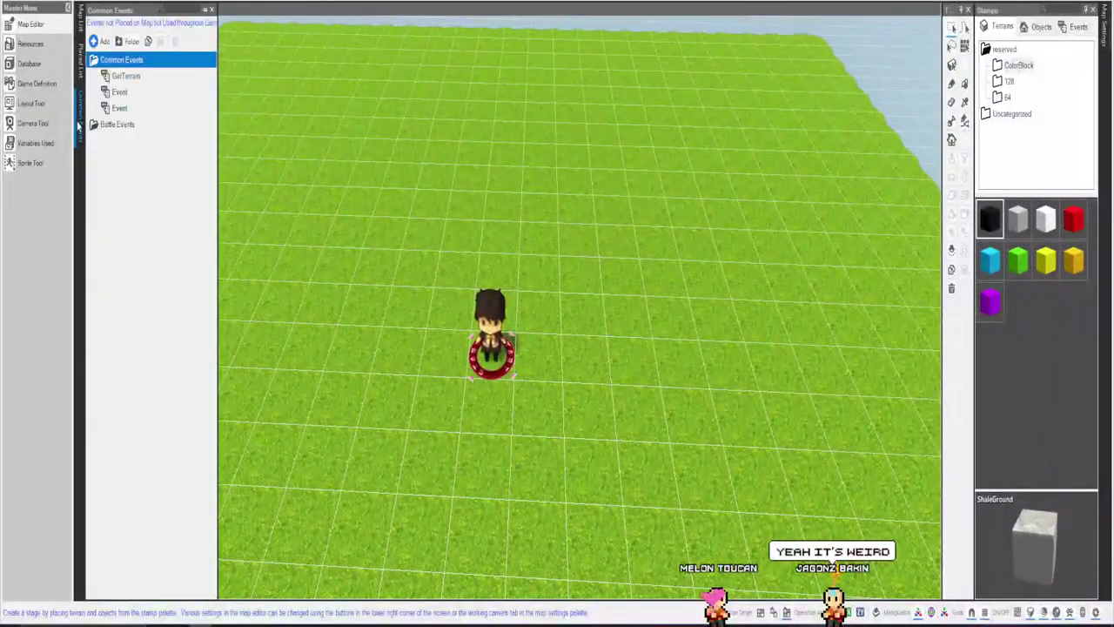
double_click(129, 106)
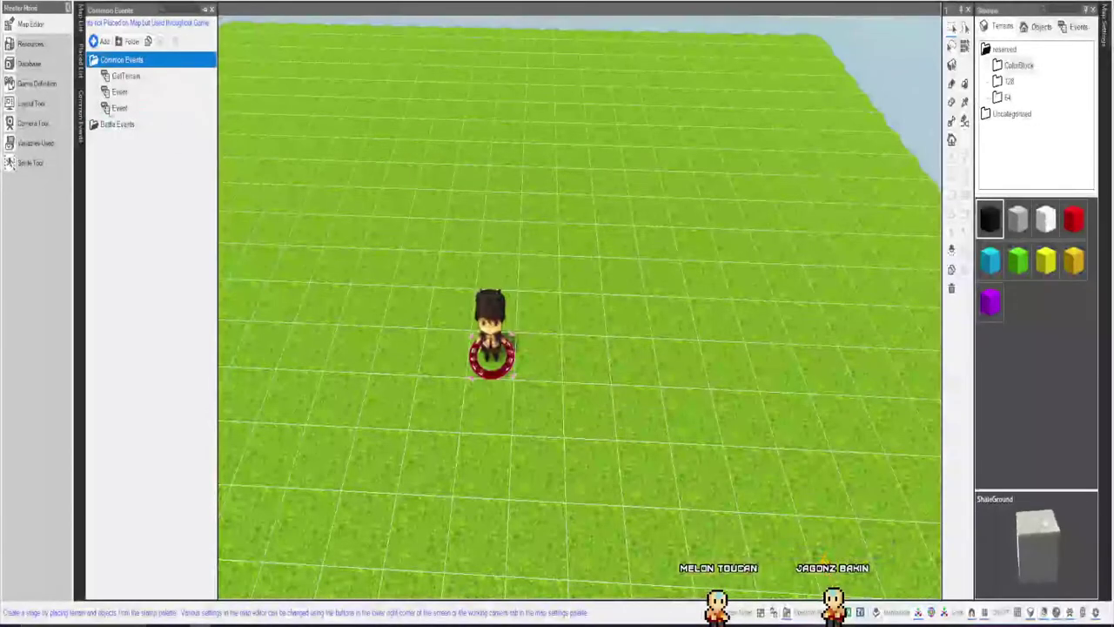
click(119, 107)
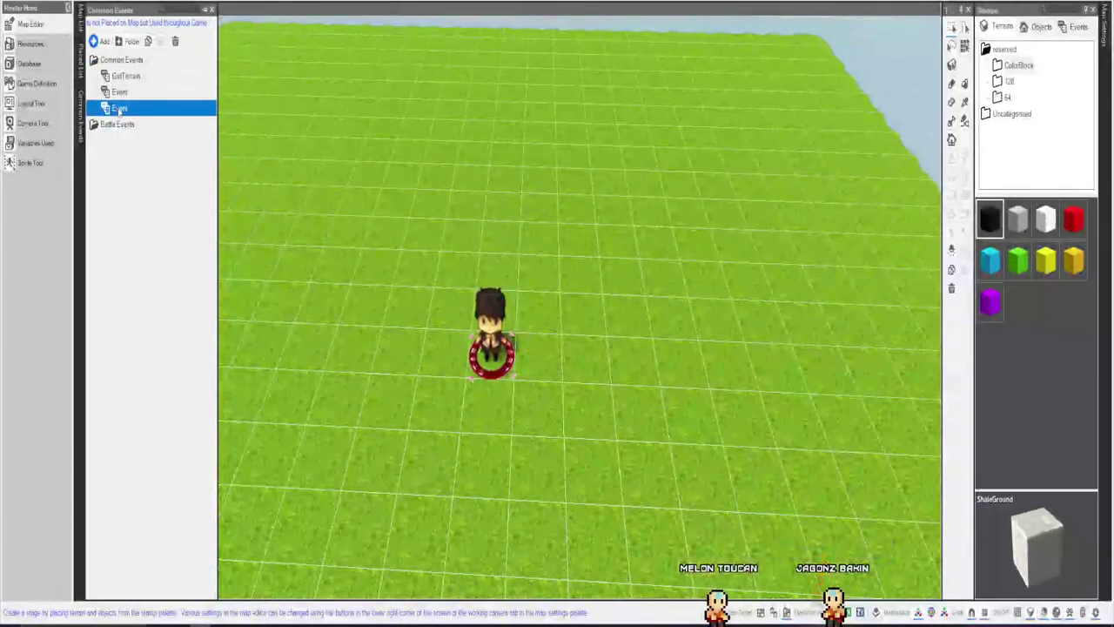
click(119, 107)
text(HUD)
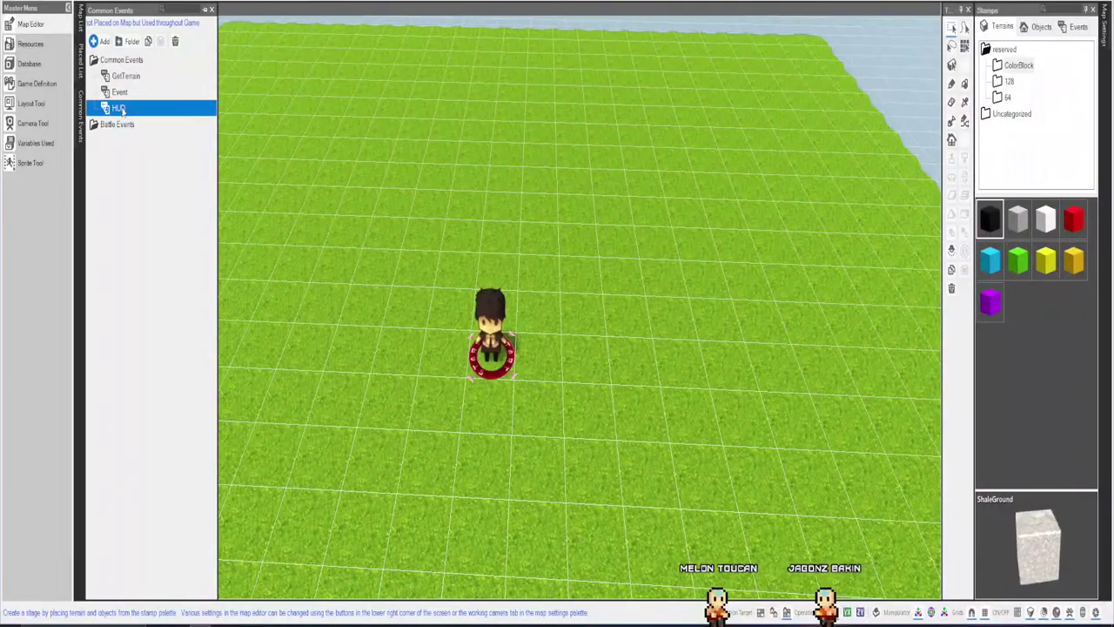
key(Return)
Open the mouse pointer event and delete the two operations that divide Cursor X and Cursor Y by 100.
double_click(119, 107)
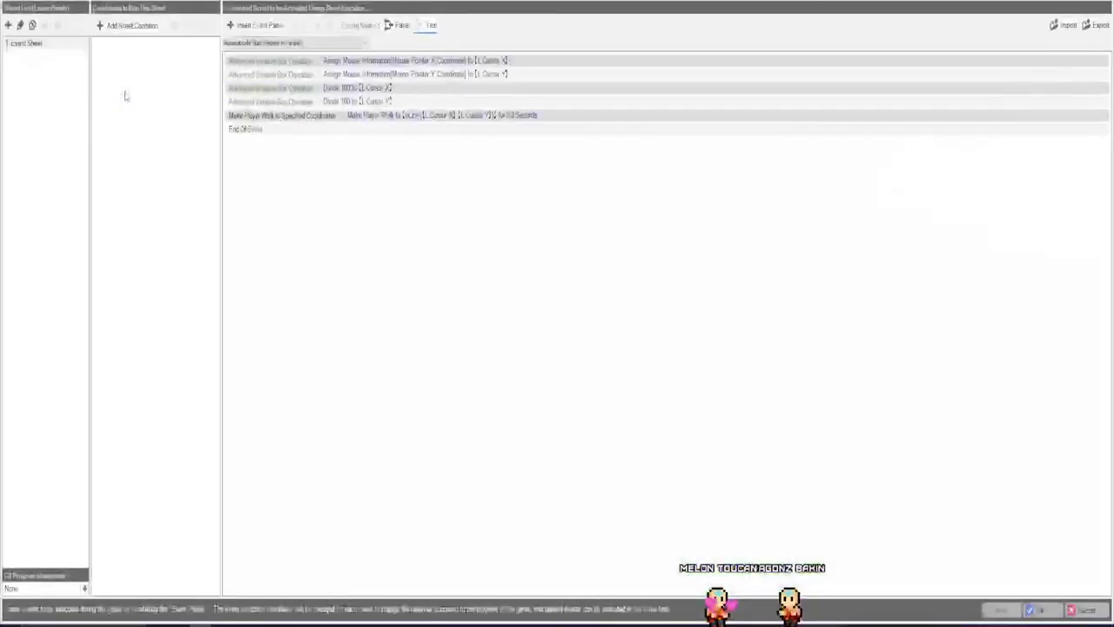
click(405, 129)
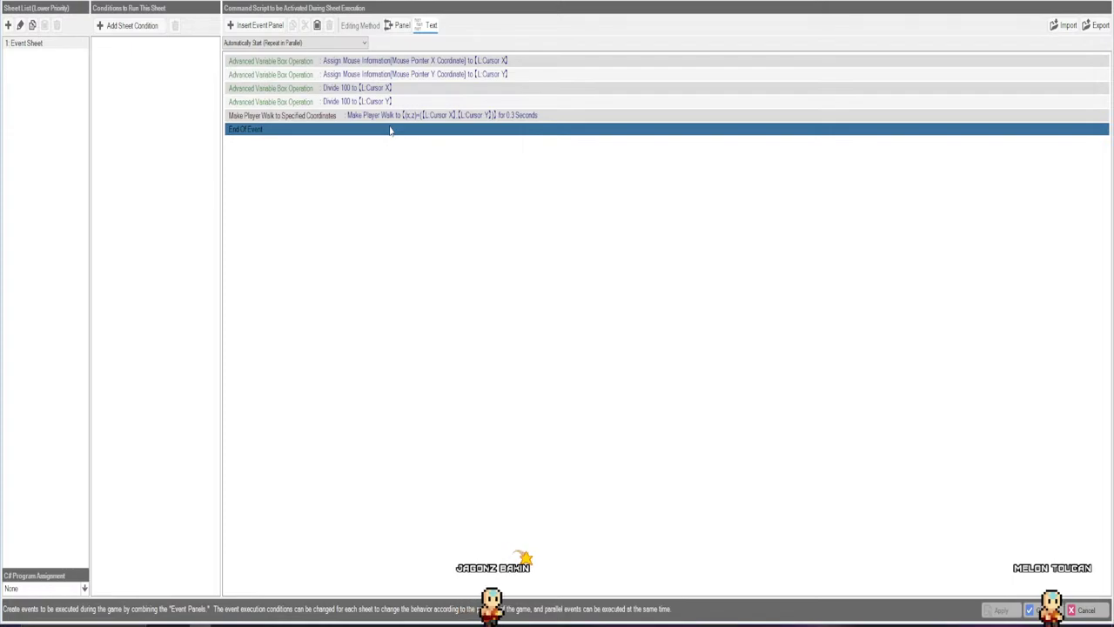
click(374, 88)
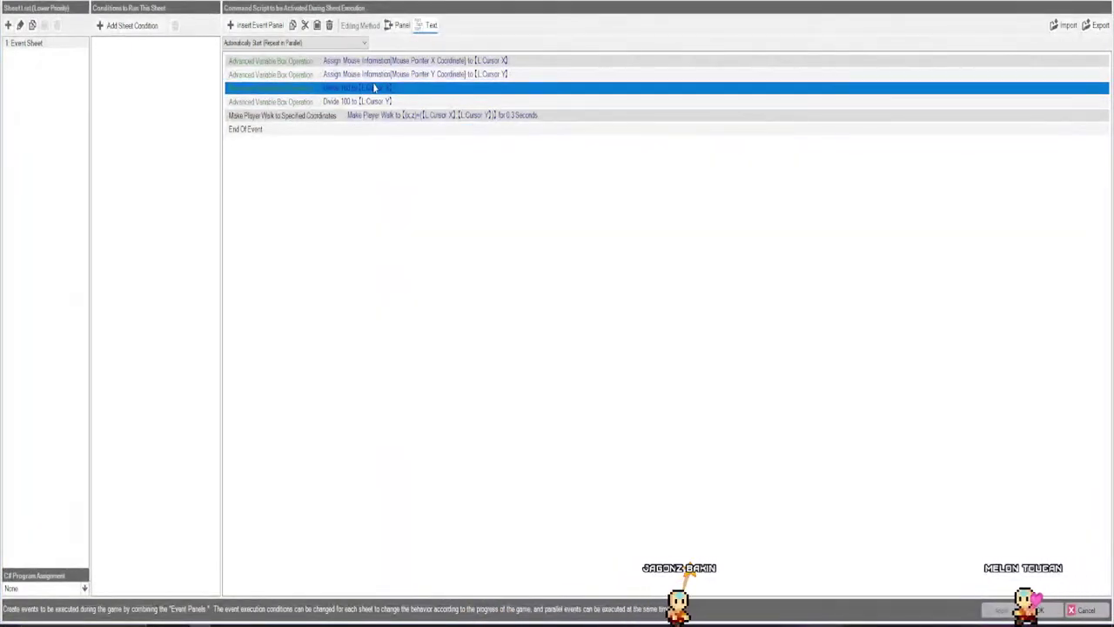
key(Delete)
key(Delete)
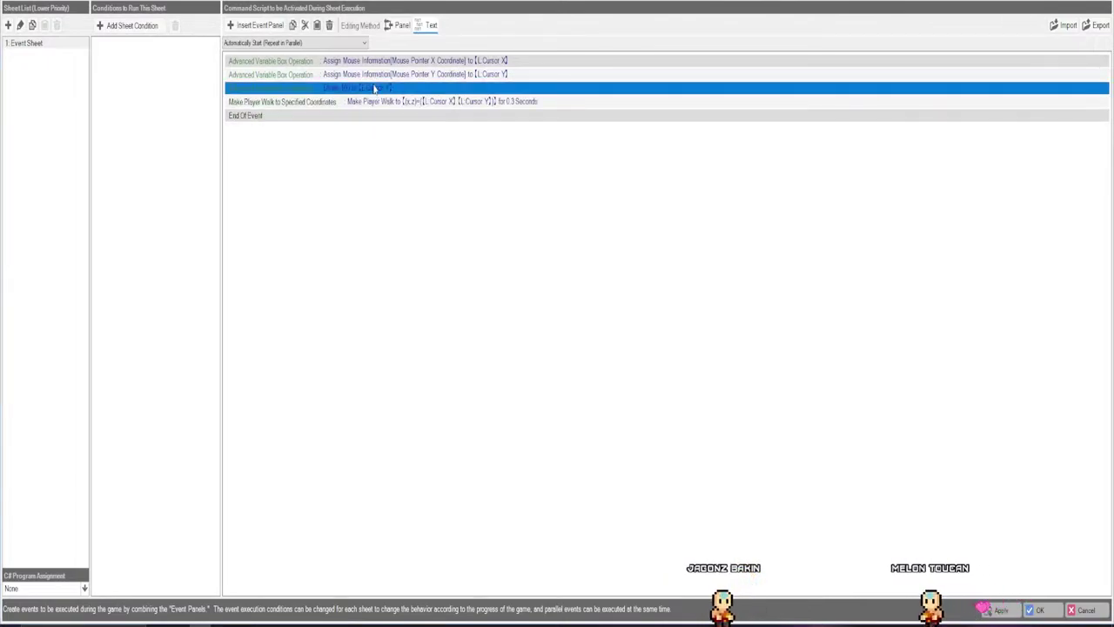
Insert an Advanced Variable Box Operation at the event's end that assigns the player's X Coordinate on the Screen to local variable PX.
click(261, 26)
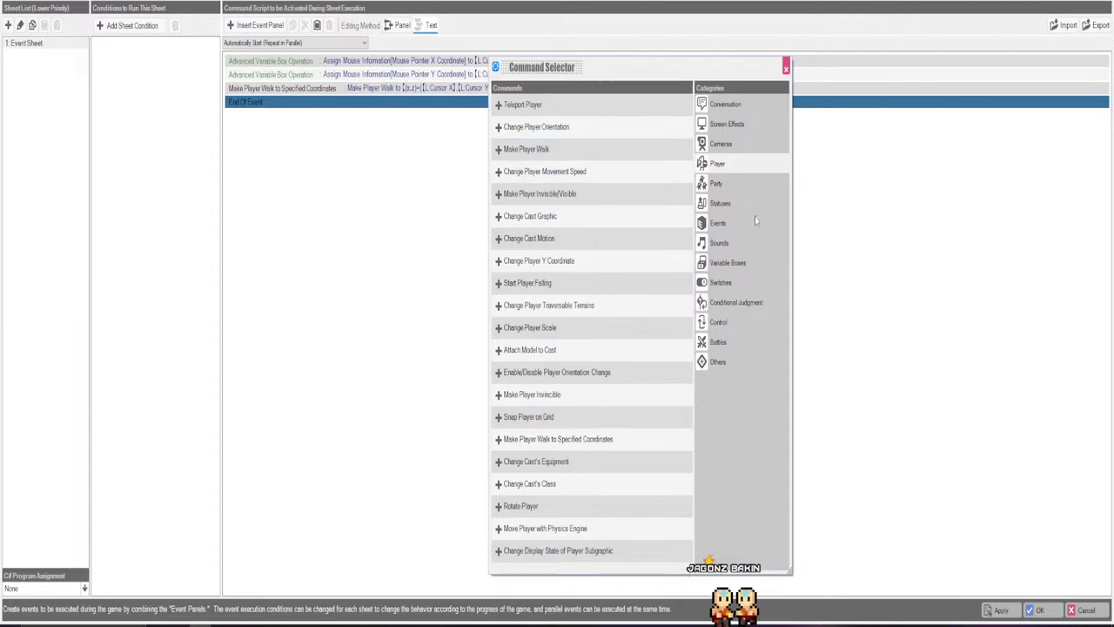
click(724, 262)
click(580, 129)
click(570, 248)
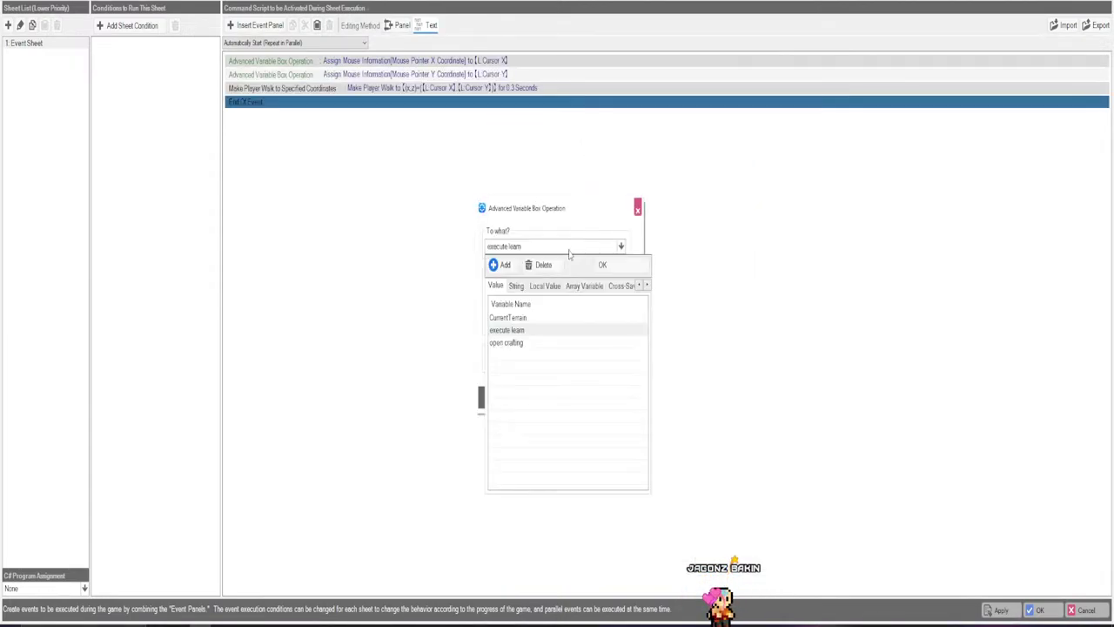
click(544, 287)
click(506, 367)
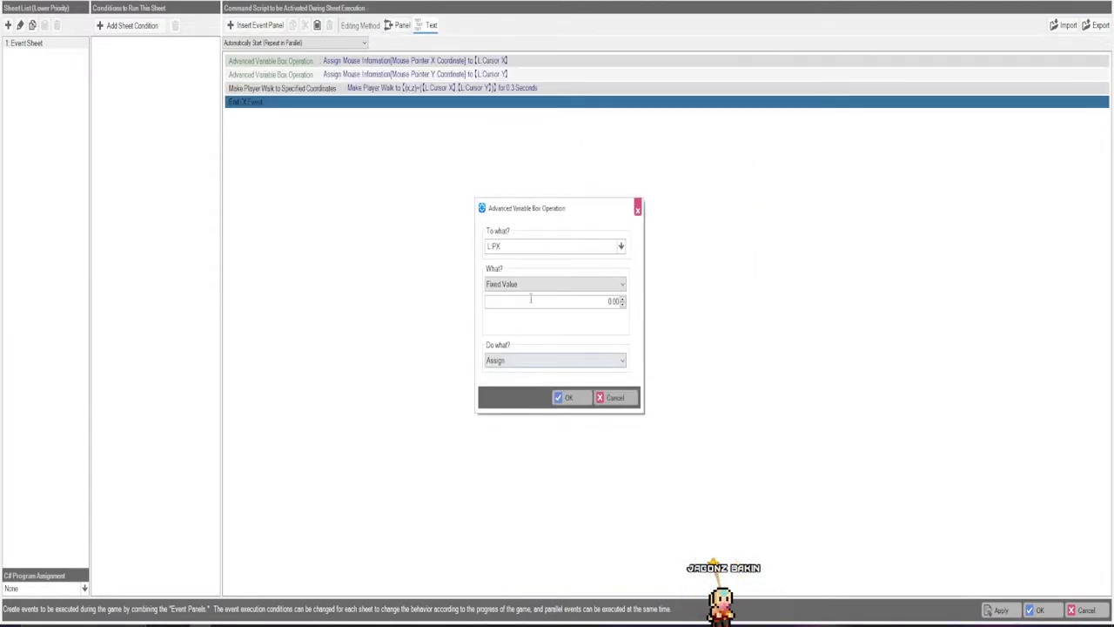
click(555, 284)
click(559, 438)
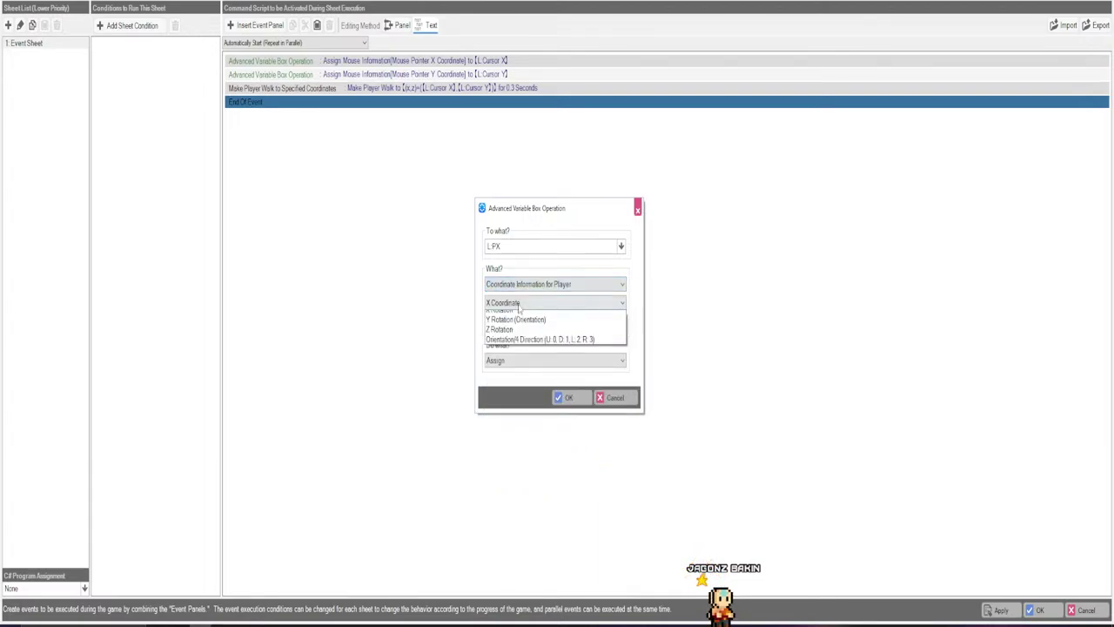
click(522, 303)
click(523, 343)
click(564, 396)
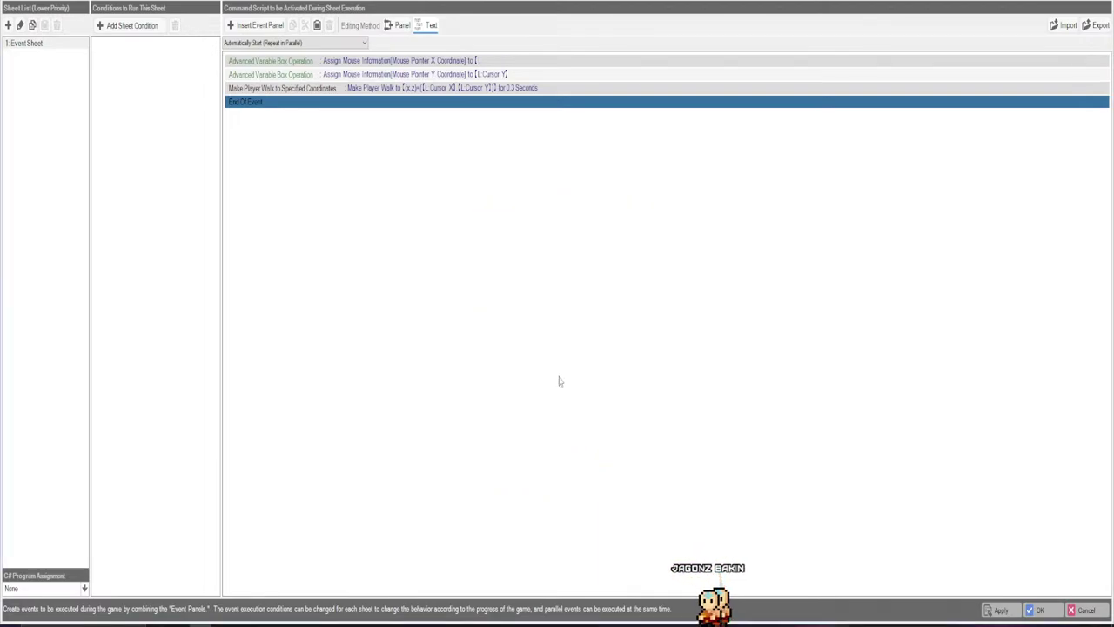
Duplicate the operation that assigns the player's screen X coordinate to PX.
click(405, 104)
right_click(405, 103)
click(425, 123)
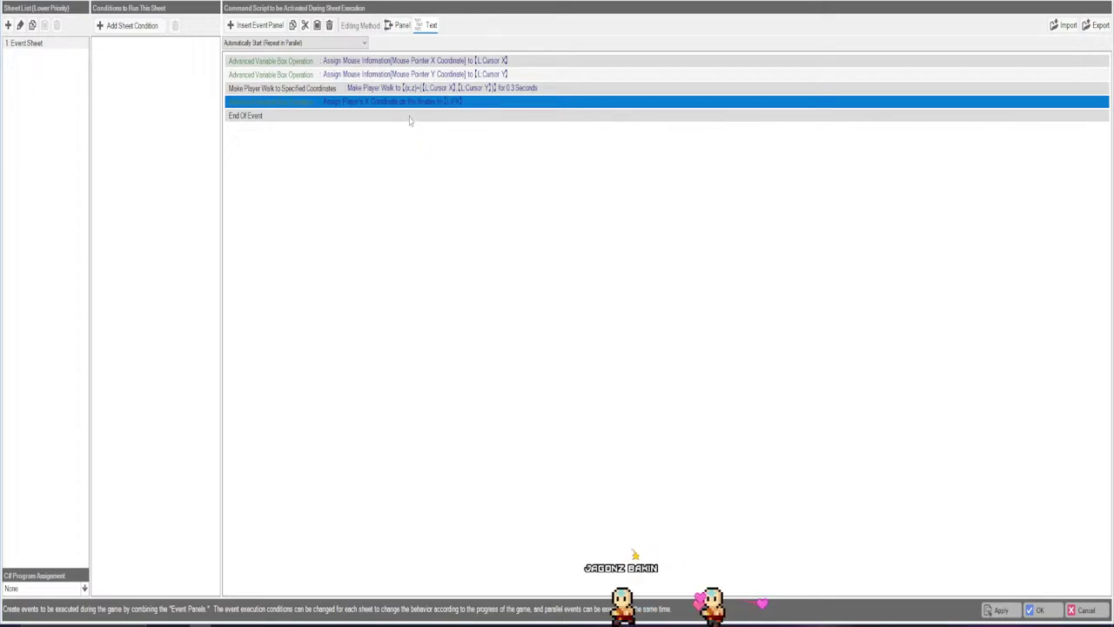
right_click(409, 116)
click(428, 148)
Move the Make Player Walk to Specified Coordinates command below the two PX assignments.
click(441, 90)
right_click(441, 90)
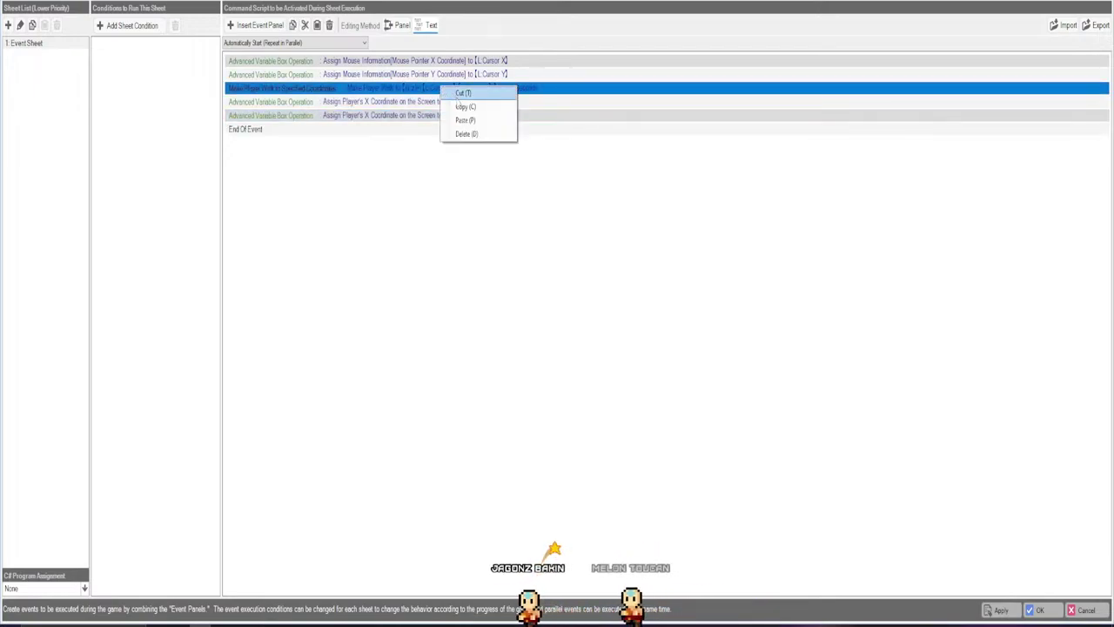
click(463, 131)
click(393, 117)
right_click(396, 120)
click(422, 155)
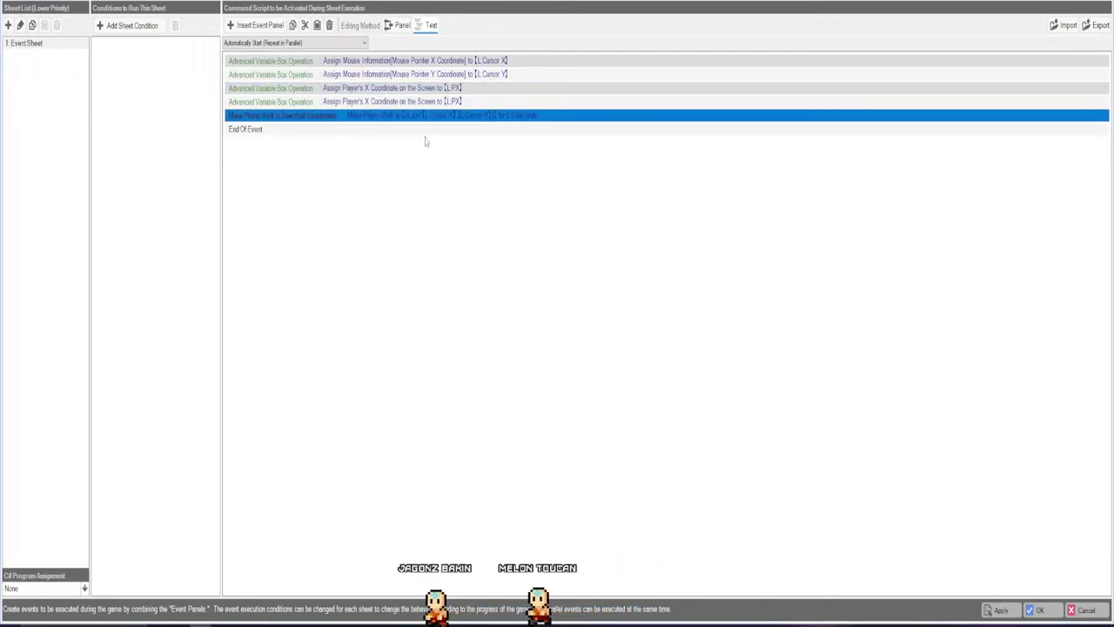
Change the second PX assignment so it assigns the player's Y Coordinate on the Screen to local variable PY.
click(402, 101)
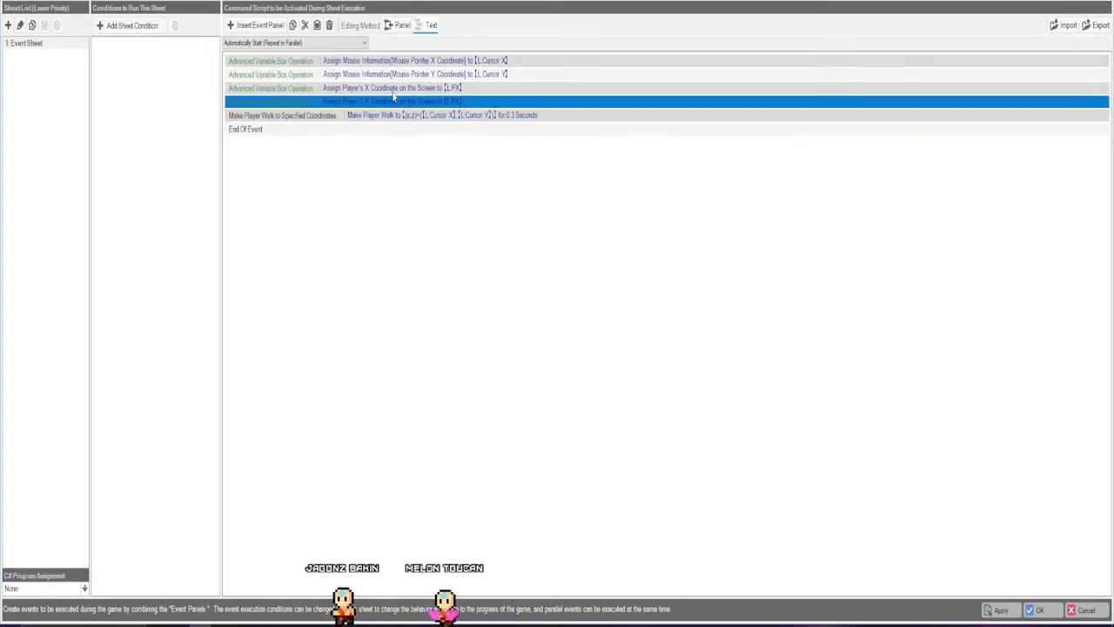
double_click(402, 101)
click(503, 249)
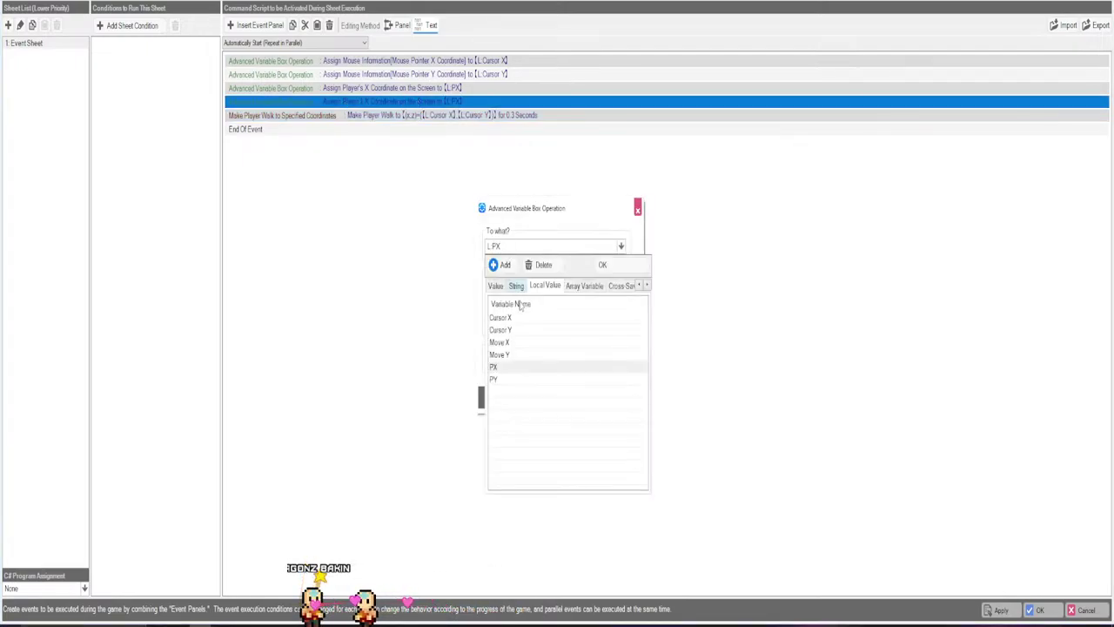
click(516, 362)
click(504, 249)
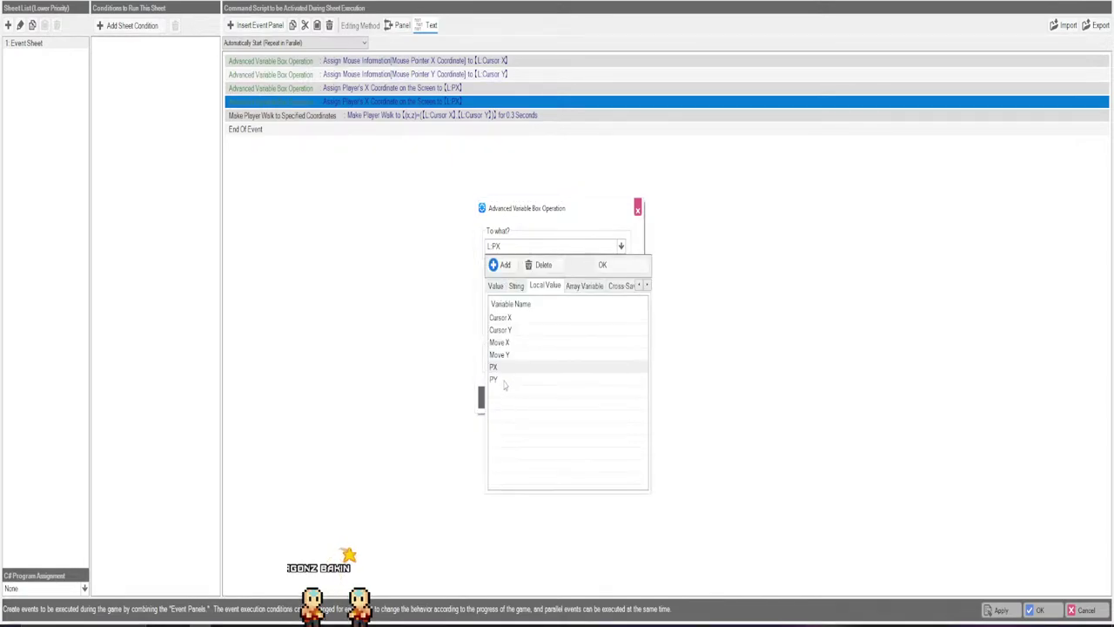
click(507, 381)
click(522, 302)
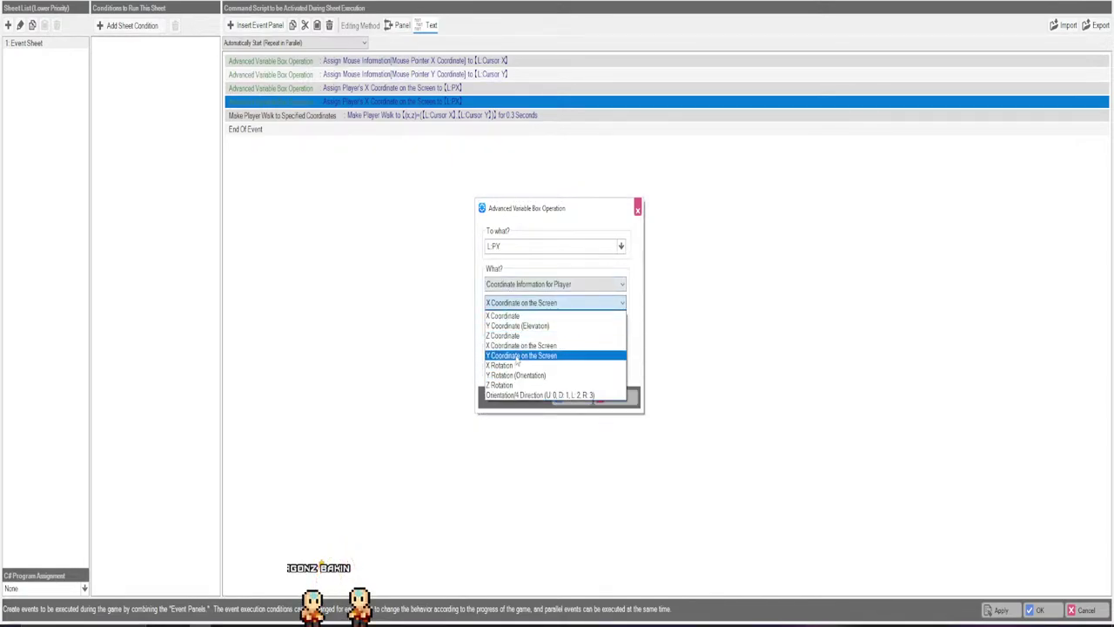
click(522, 355)
click(568, 398)
Insert an Advanced Variable Box Operation before the walk command that assigns local variable Cursor X to Move X.
click(348, 116)
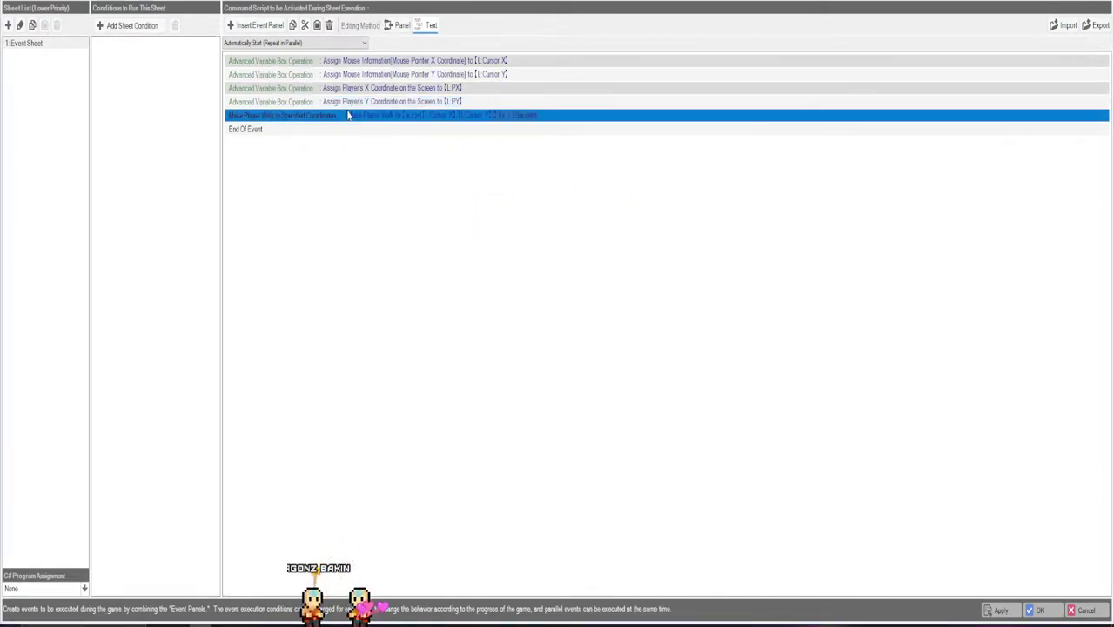
click(281, 26)
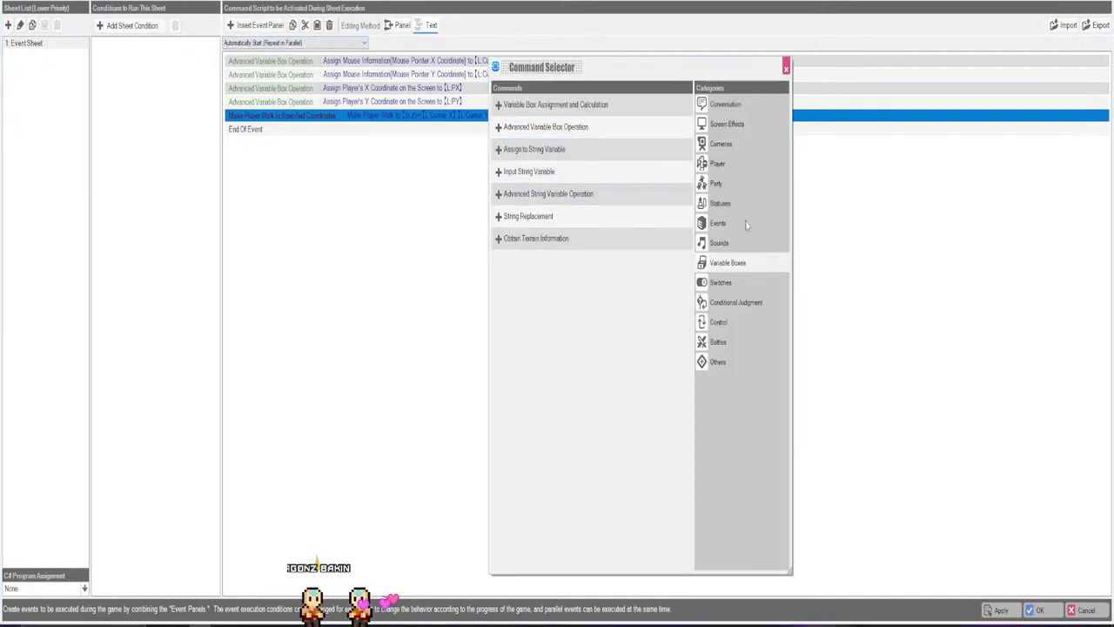
click(597, 128)
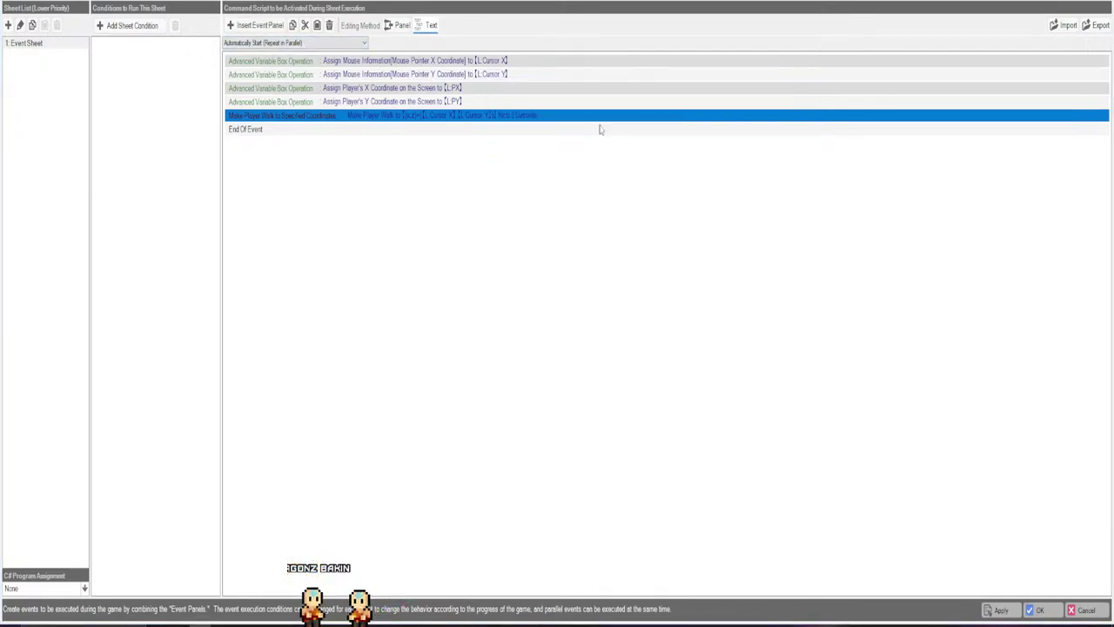
click(525, 248)
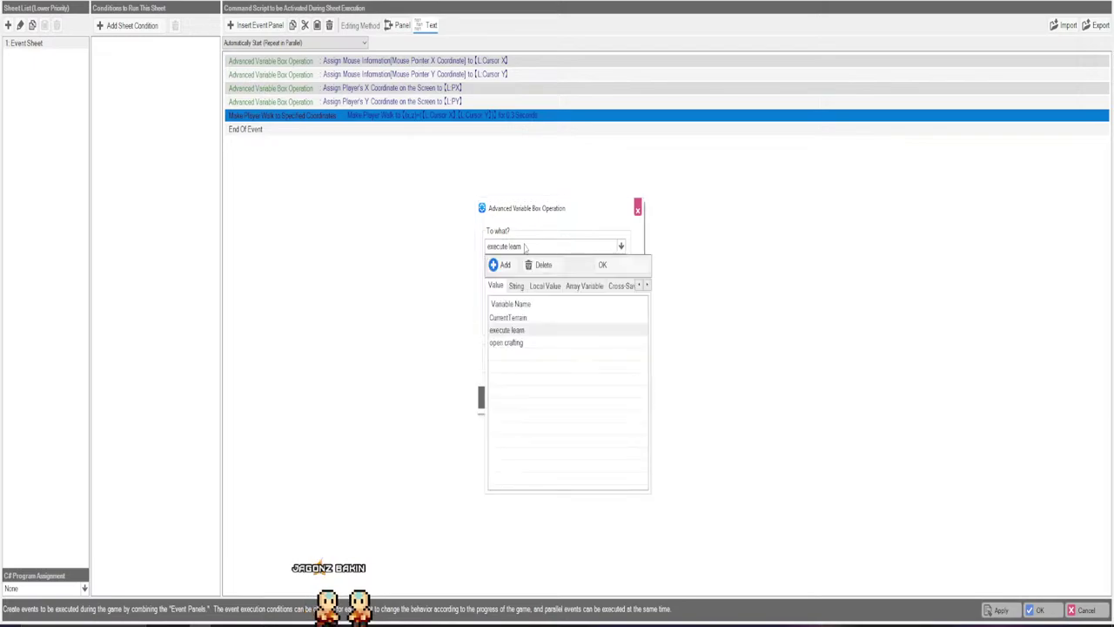
click(545, 287)
double_click(527, 343)
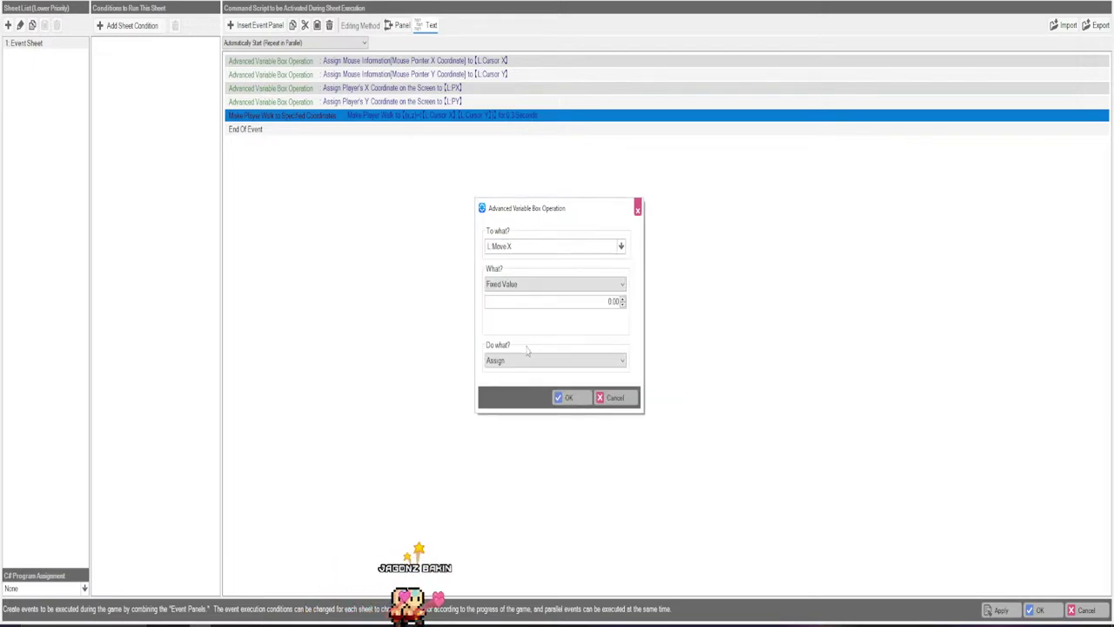
click(530, 284)
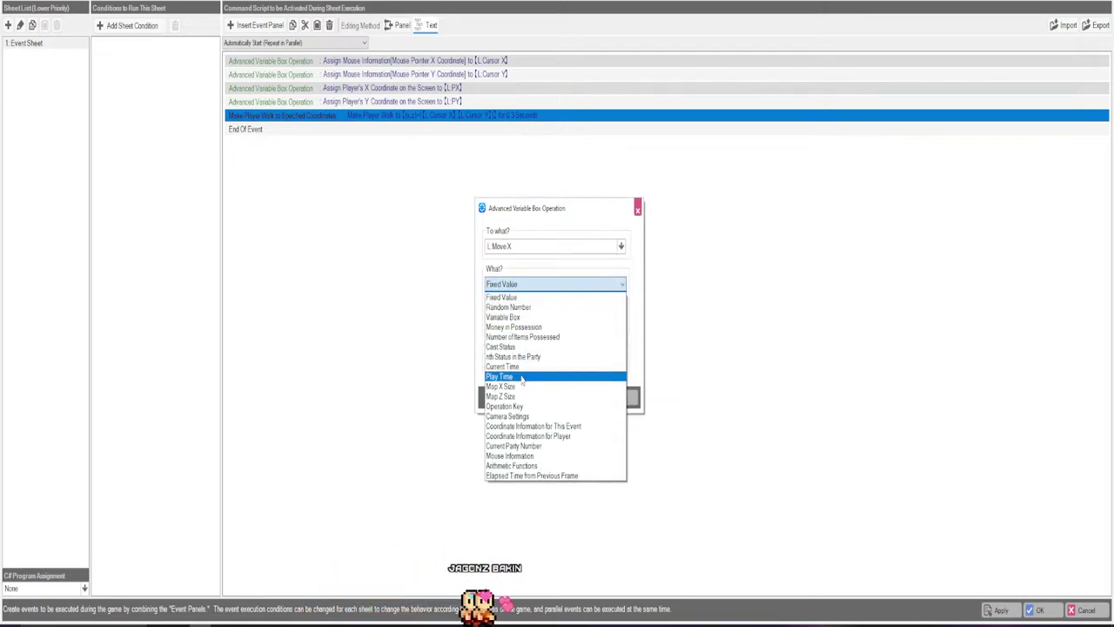
click(519, 317)
click(516, 304)
click(543, 342)
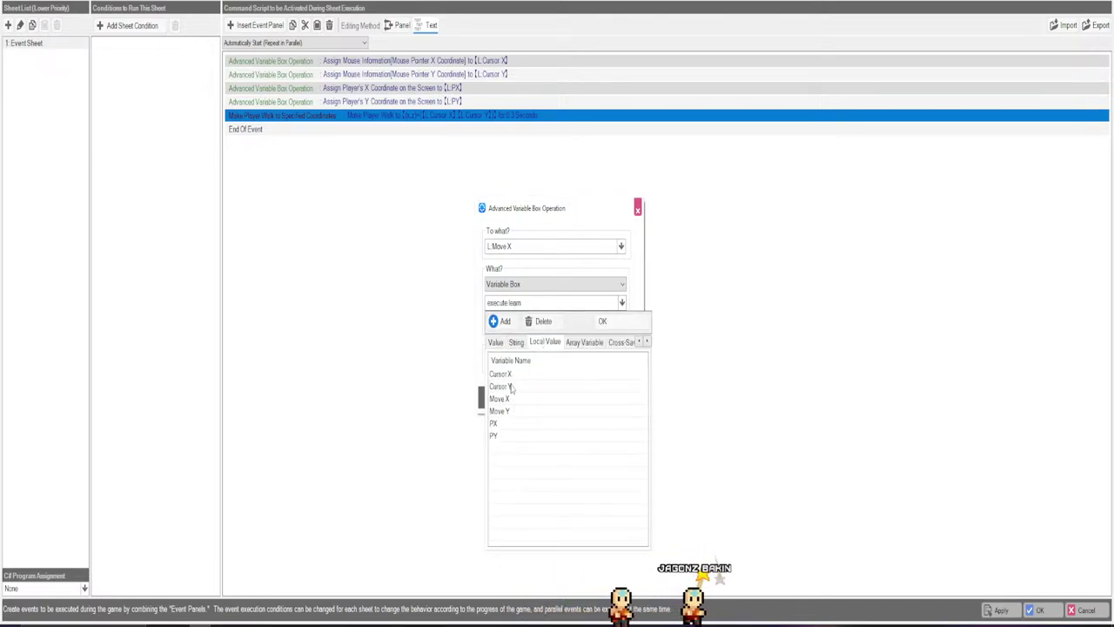
double_click(501, 374)
click(565, 397)
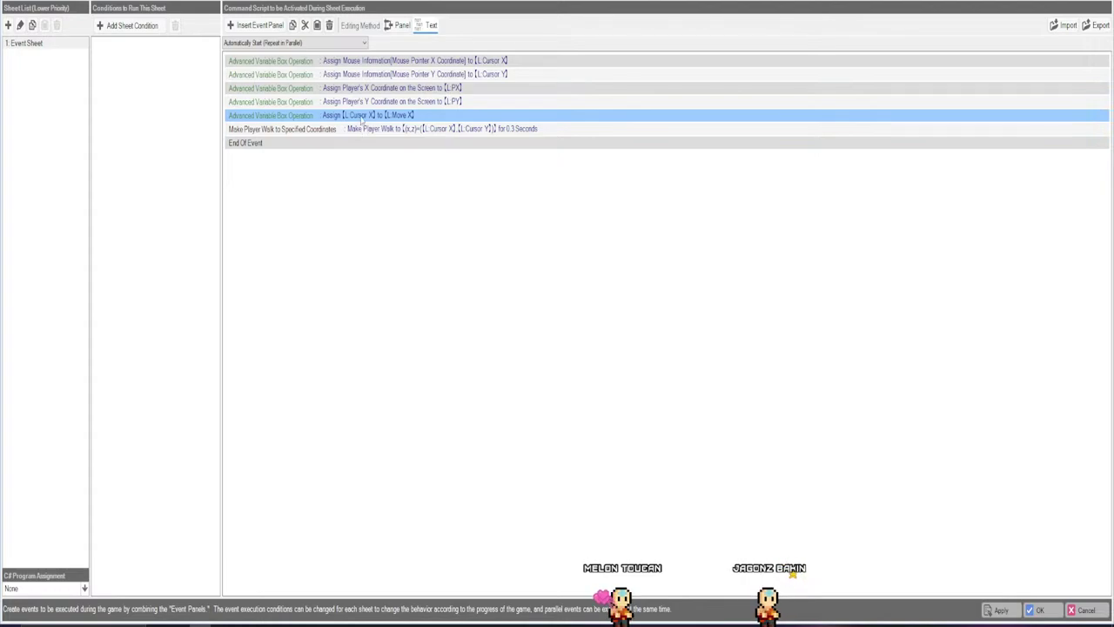
Duplicate the Cursor X to Move X assignment directly before the walk command.
click(361, 116)
right_click(361, 116)
click(368, 128)
right_click(369, 129)
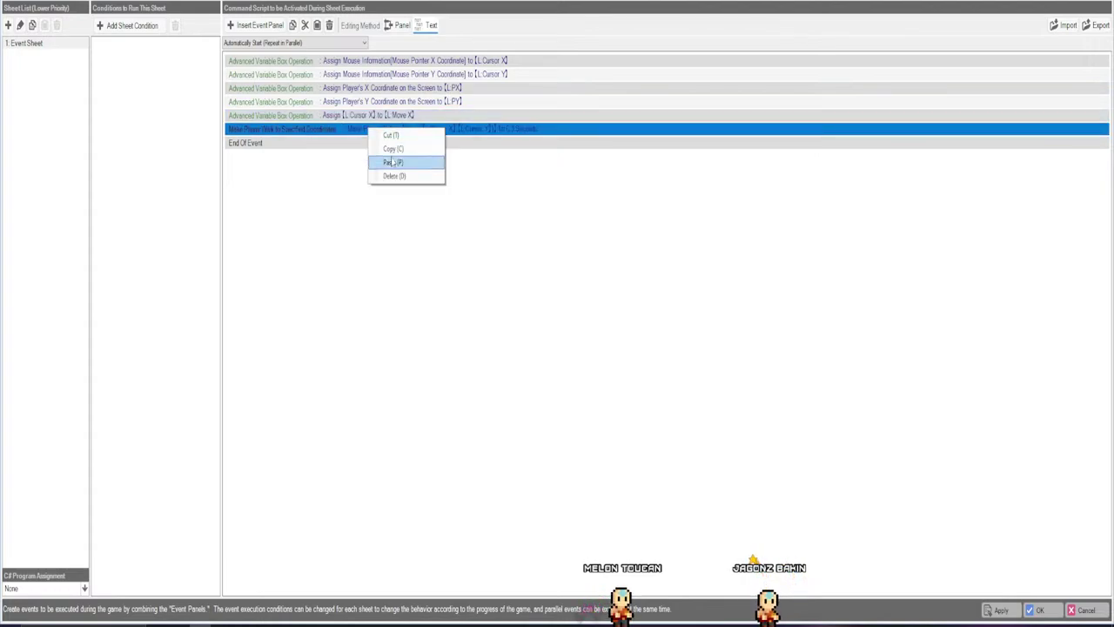
click(391, 163)
Change the duplicated operation so it assigns local variable Cursor Y to Move Y.
double_click(372, 130)
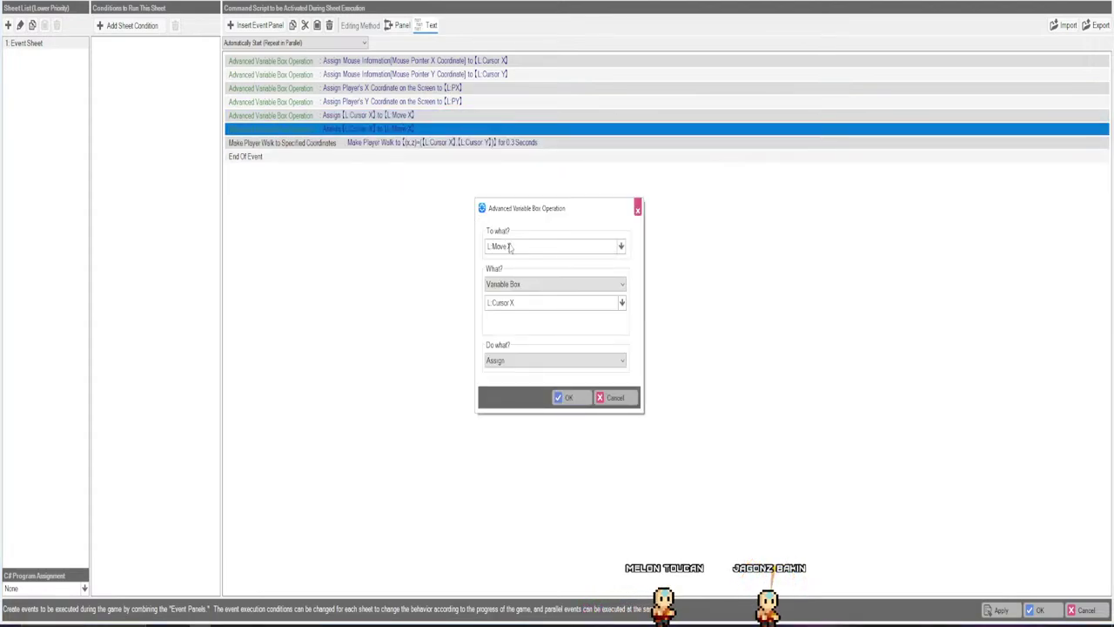
click(510, 247)
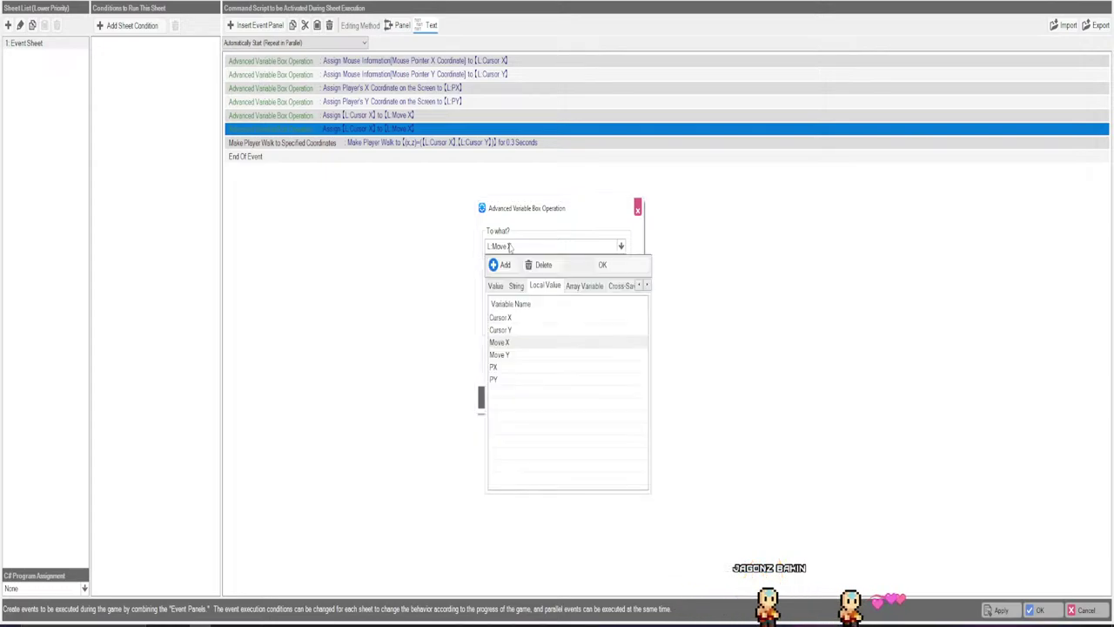
click(505, 355)
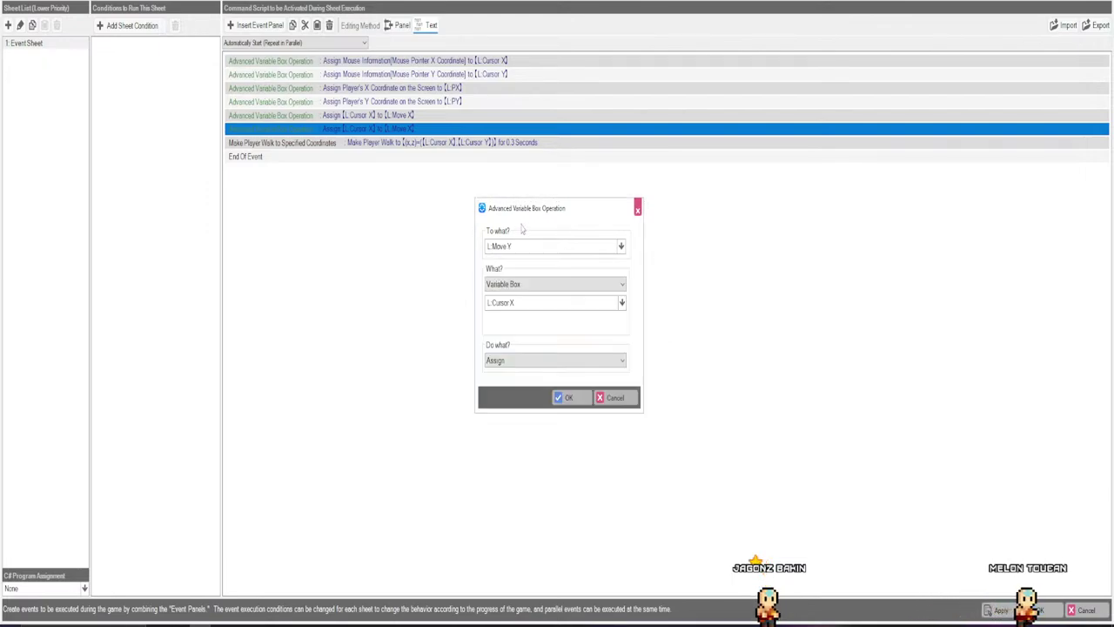
click(522, 304)
click(511, 386)
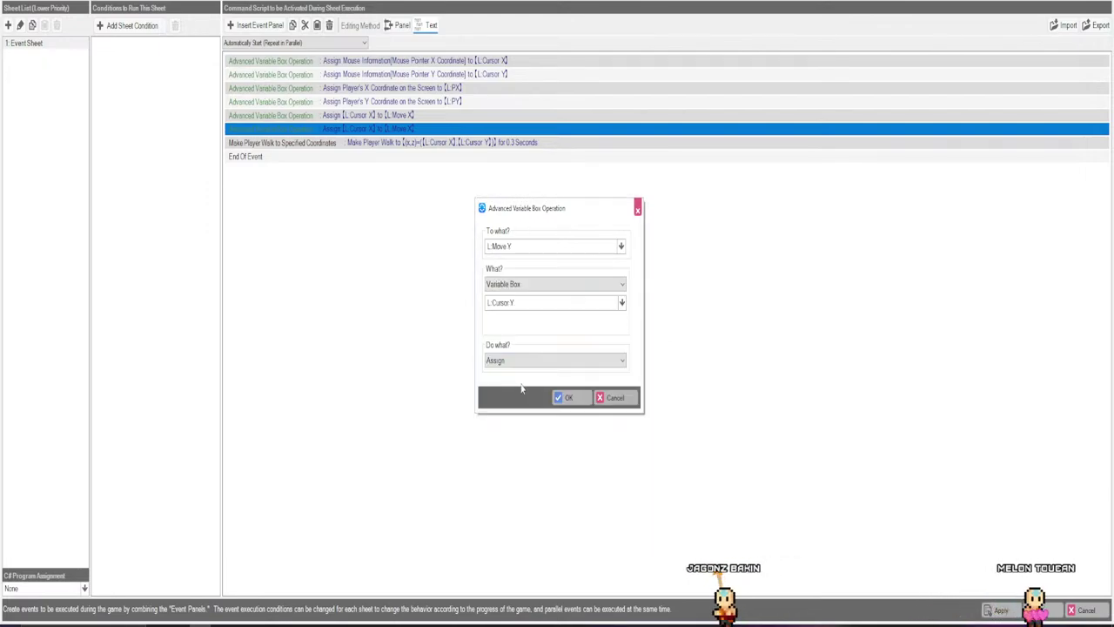
click(561, 397)
Paste another copy of the Cursor X to Move X assignment below the Move Y assignment.
click(370, 132)
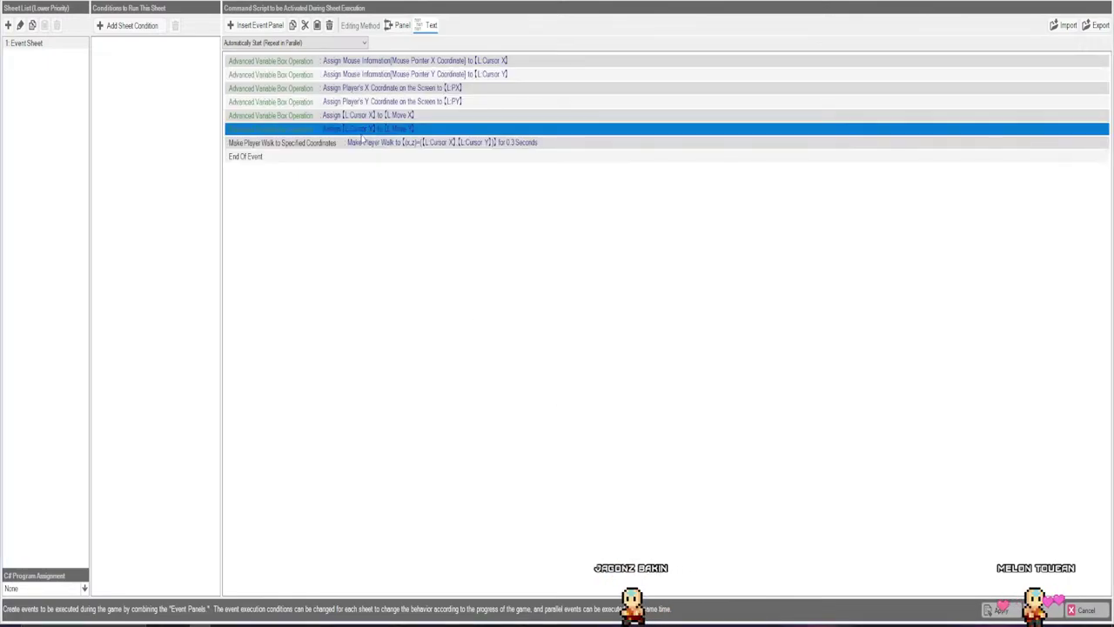
click(360, 142)
right_click(361, 142)
click(373, 155)
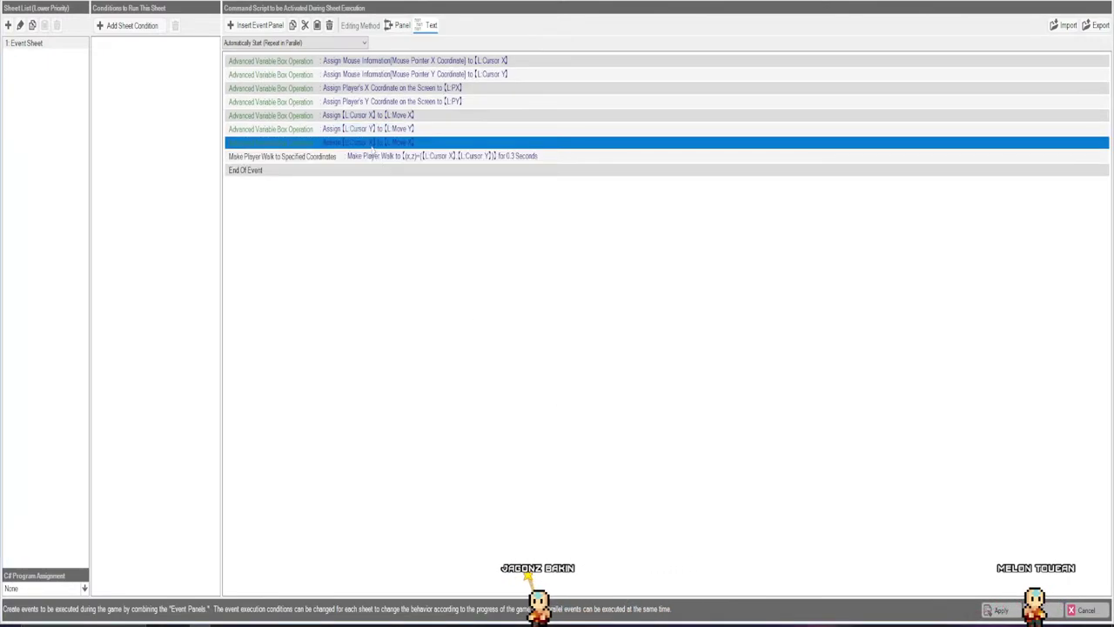
Change the pasted operation to a Subtraction of Cursor X from local variable PX.
double_click(372, 143)
click(514, 246)
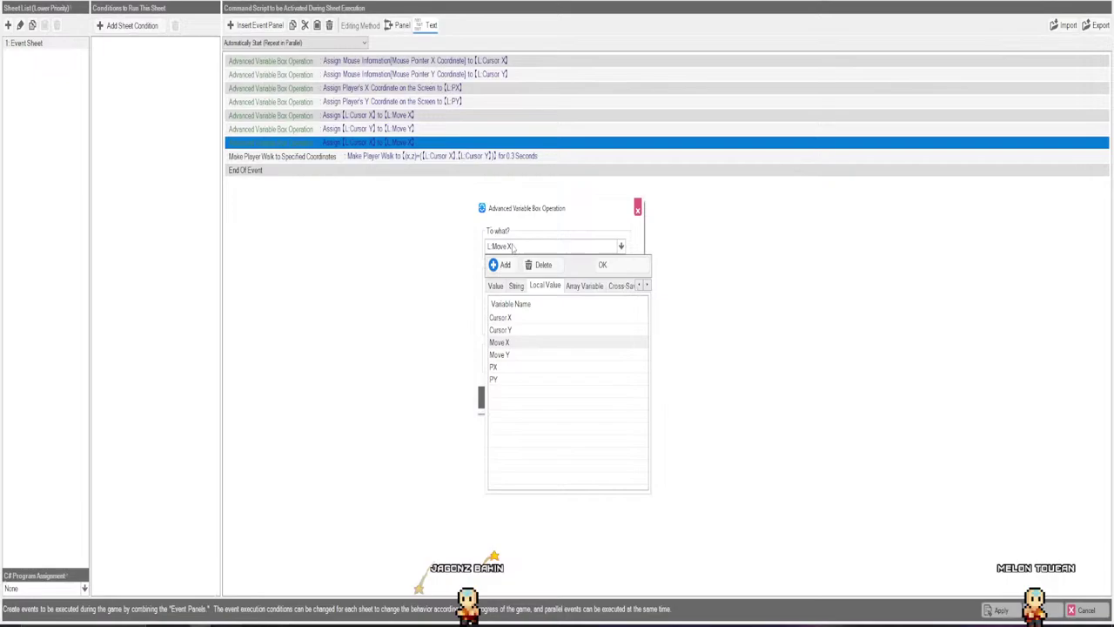
click(511, 366)
click(513, 302)
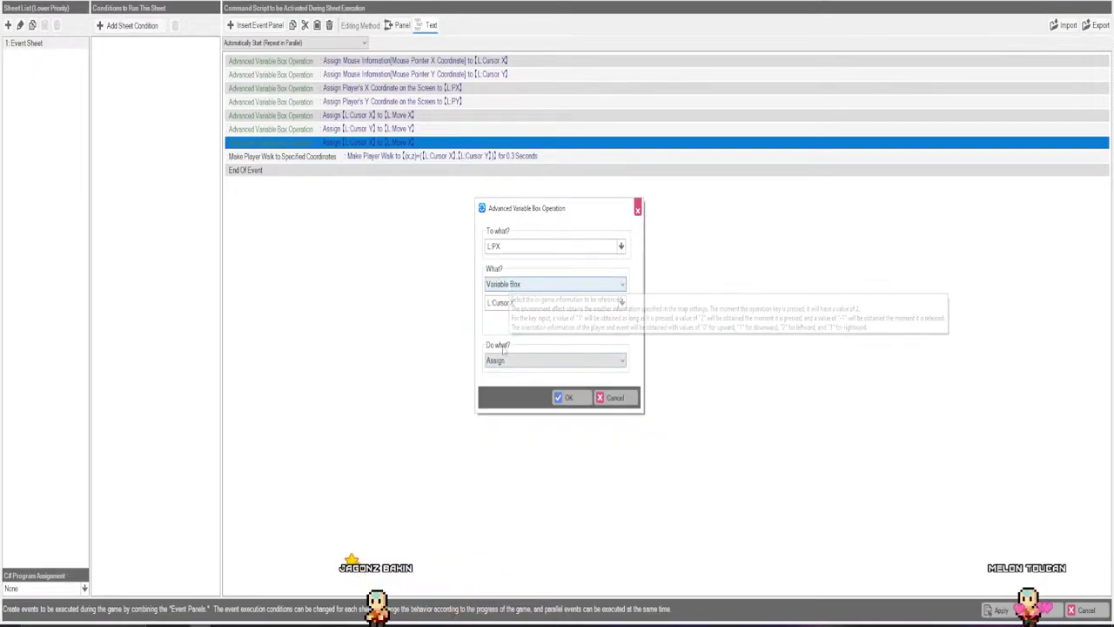
click(512, 315)
click(523, 360)
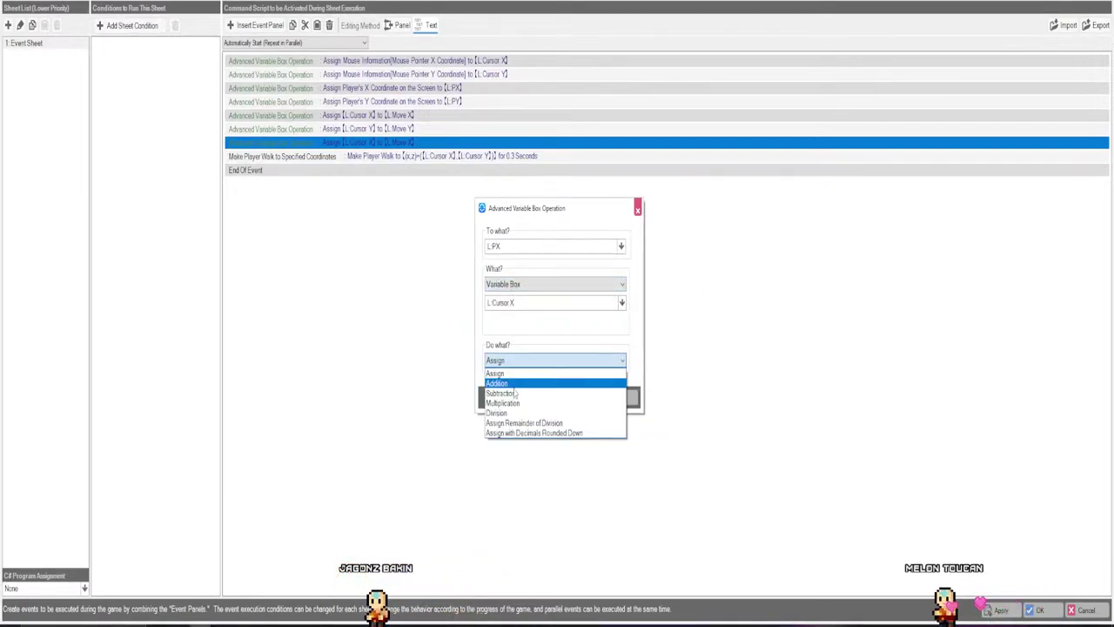
click(514, 388)
click(566, 396)
Change the last variable operation before the walk command so it subtracts local variable PX from Move X.
click(366, 146)
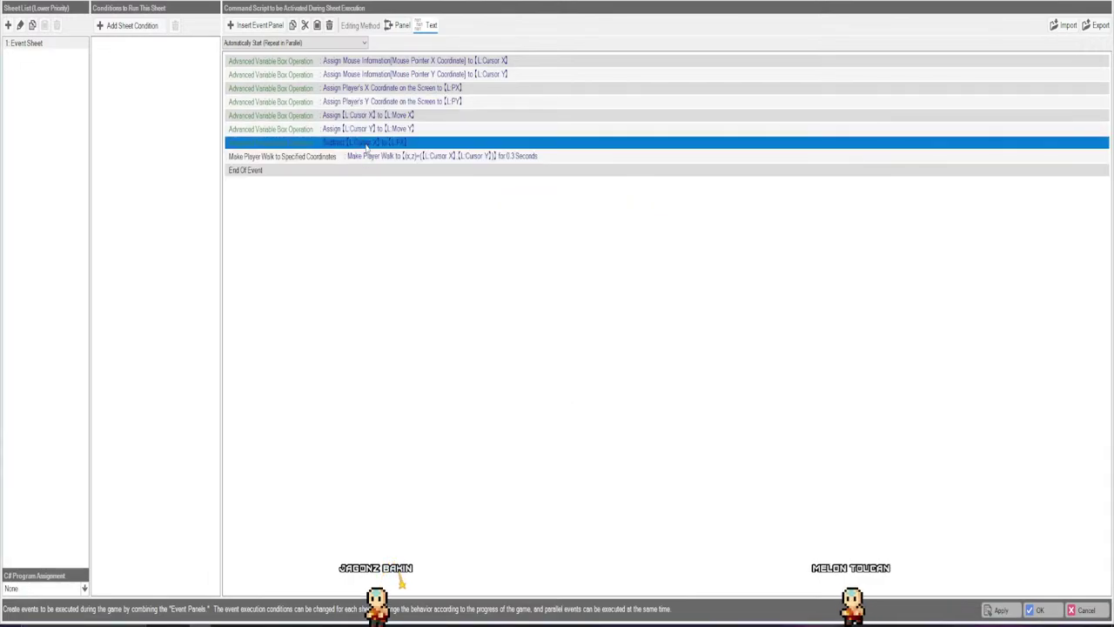
double_click(366, 146)
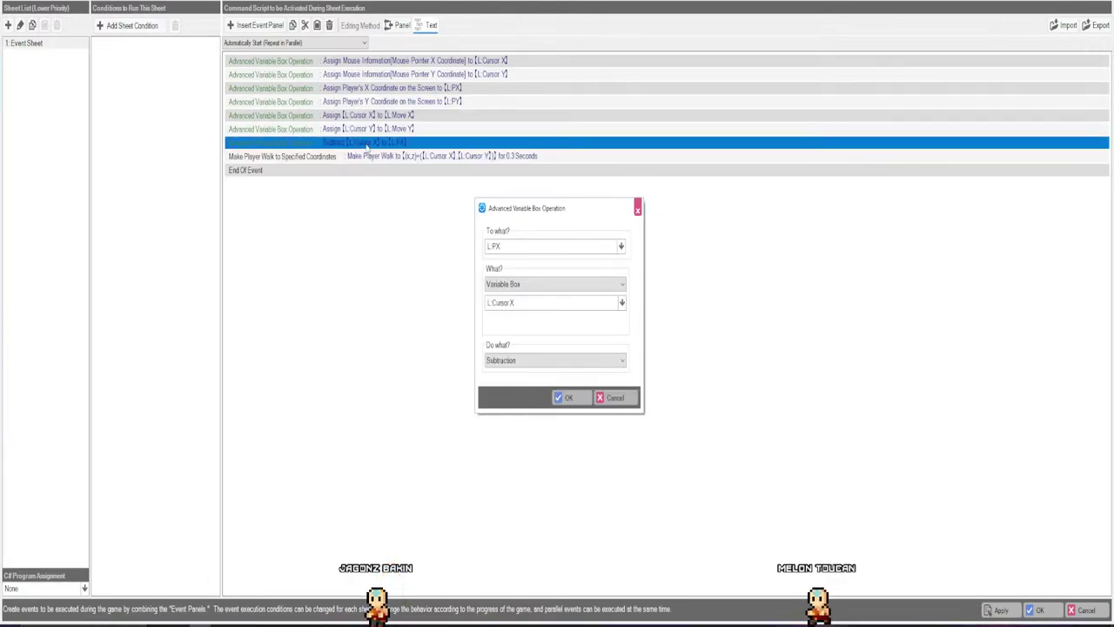
click(499, 247)
double_click(510, 319)
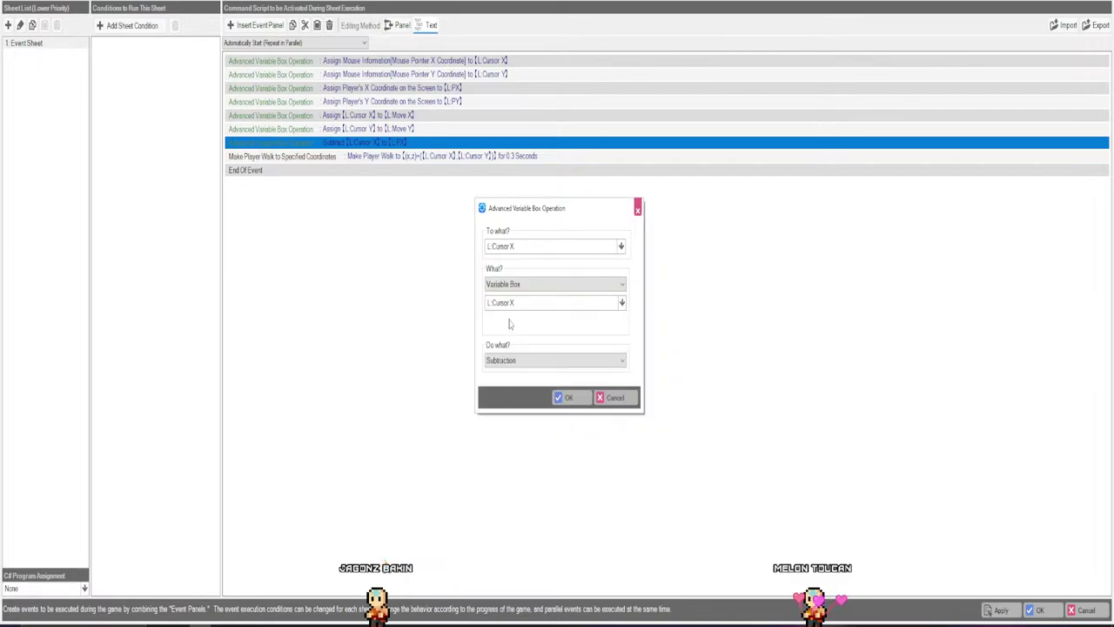
click(512, 303)
double_click(503, 373)
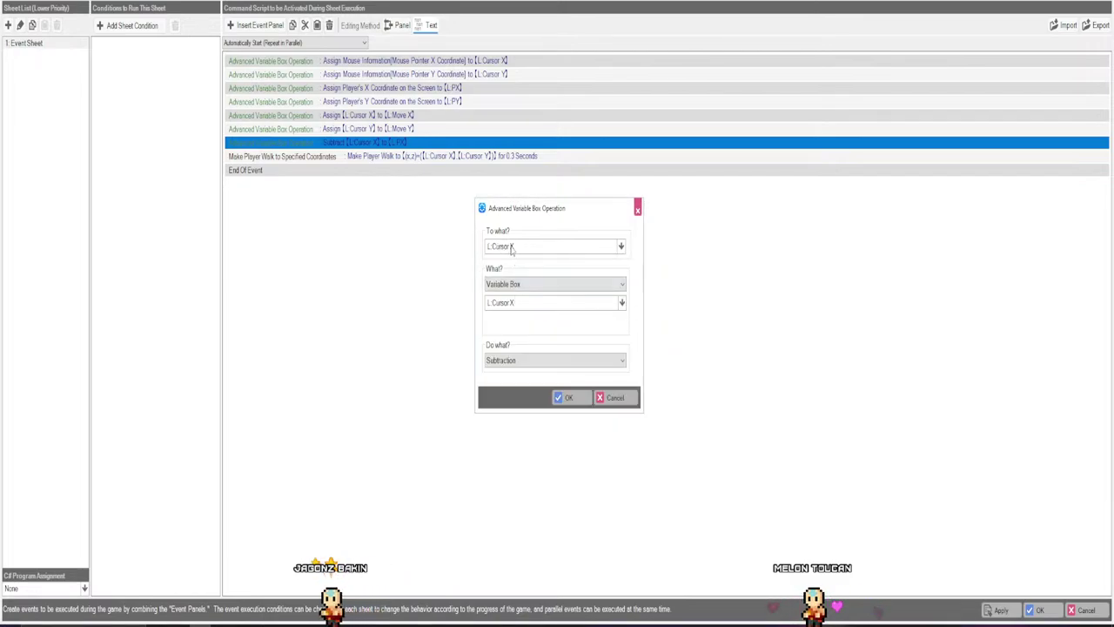
click(513, 248)
double_click(500, 343)
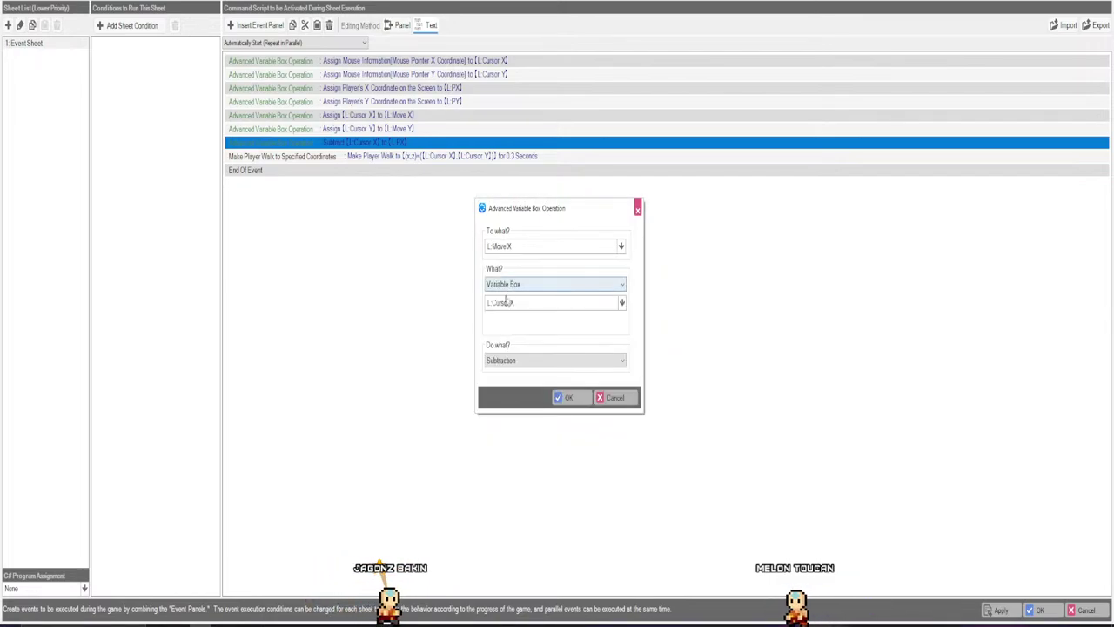
click(522, 302)
double_click(501, 424)
click(567, 396)
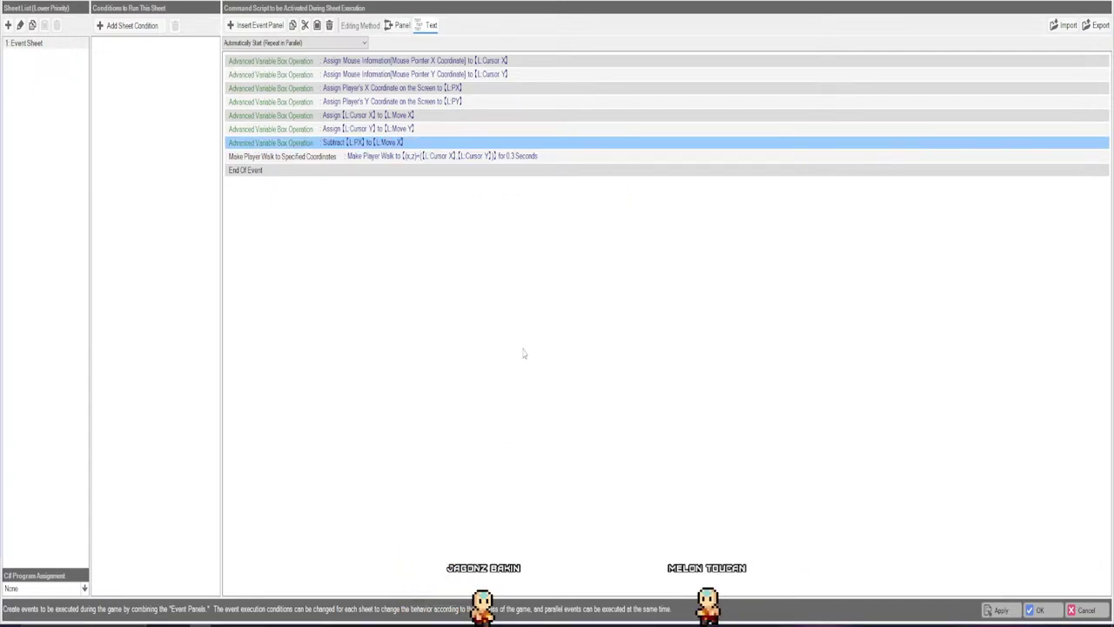
Duplicate the PX from Move X subtraction directly above the walk command.
right_click(360, 144)
click(381, 165)
click(365, 156)
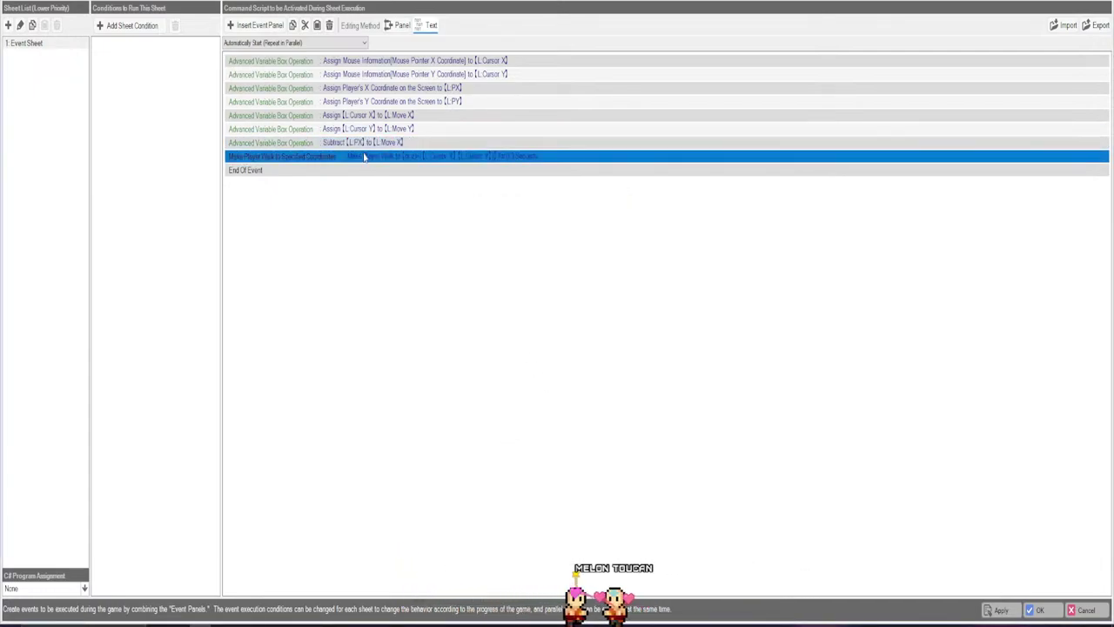
right_click(366, 156)
click(384, 186)
Change the duplicated subtraction so it subtracts local variable PY from Move Y.
double_click(365, 156)
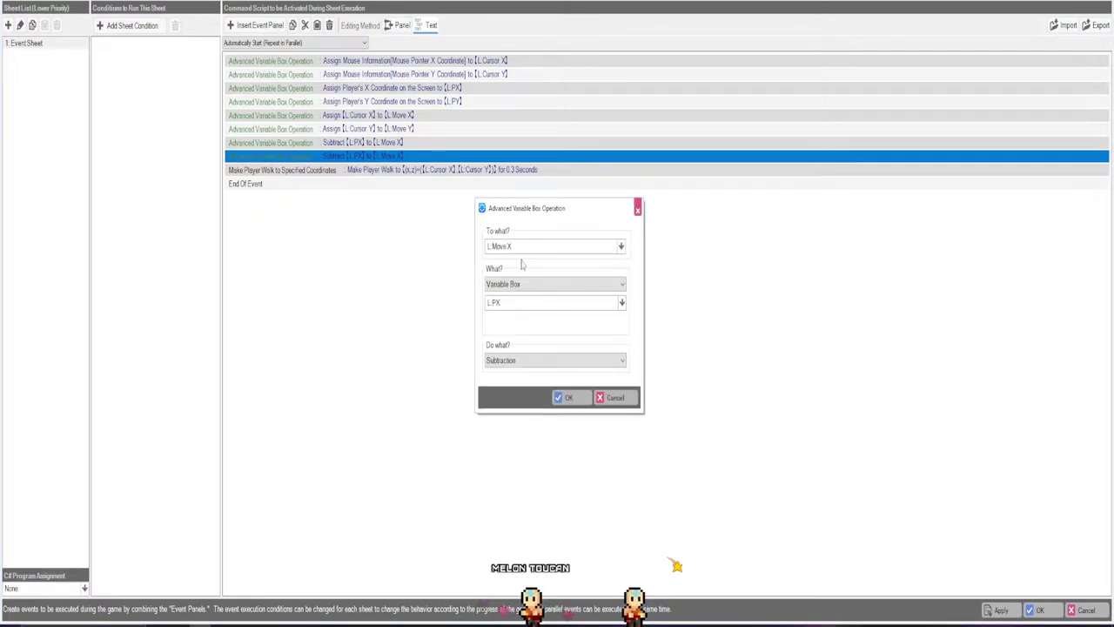
click(493, 247)
click(513, 355)
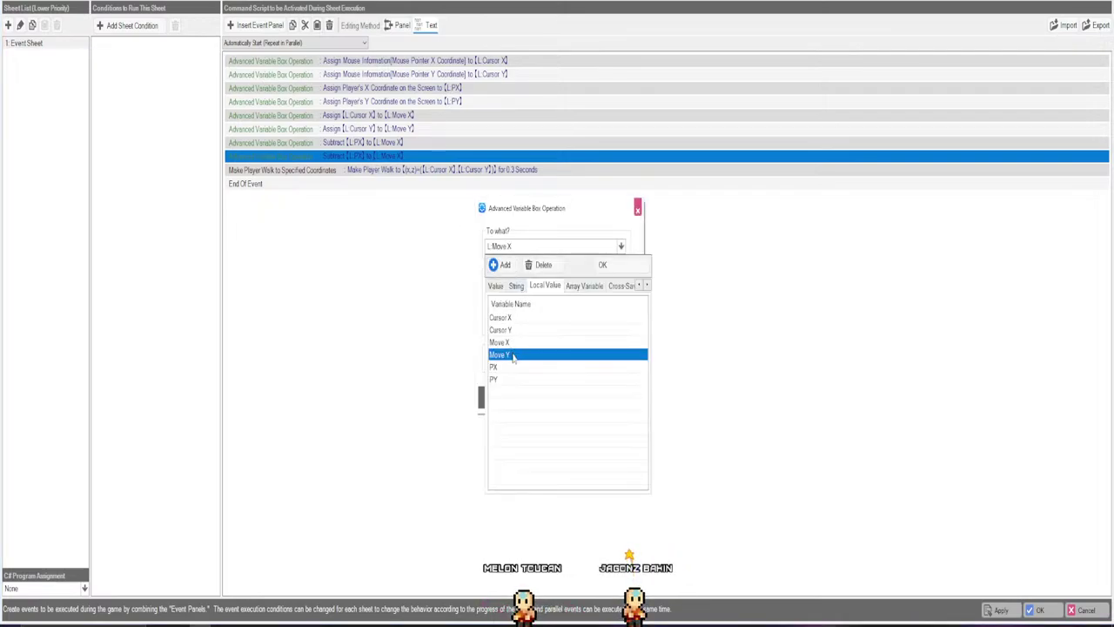
click(513, 355)
click(509, 302)
click(512, 435)
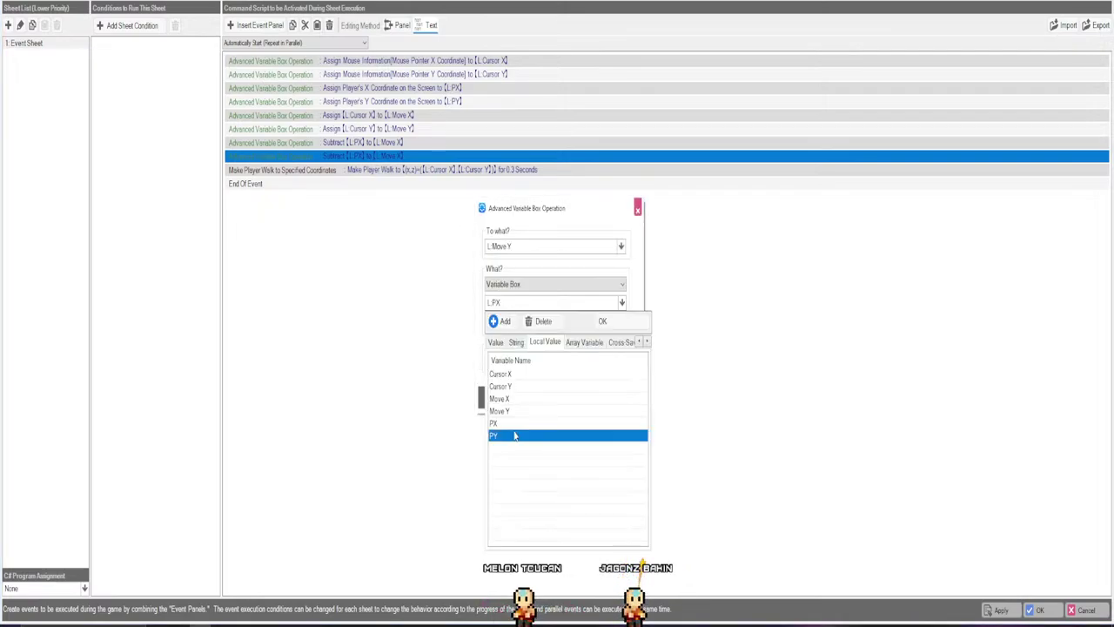
click(514, 436)
click(568, 398)
Insert a Display String as Image on Screen command at the event's end, starting its string with "Cur.X: \$[Cursor X]".
click(319, 182)
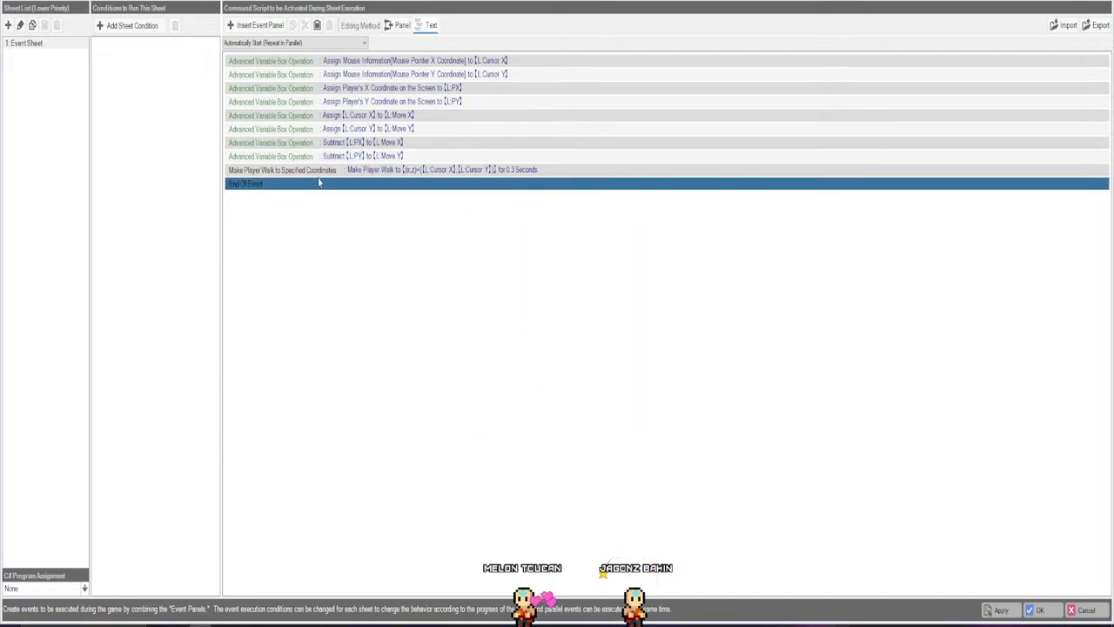
click(244, 26)
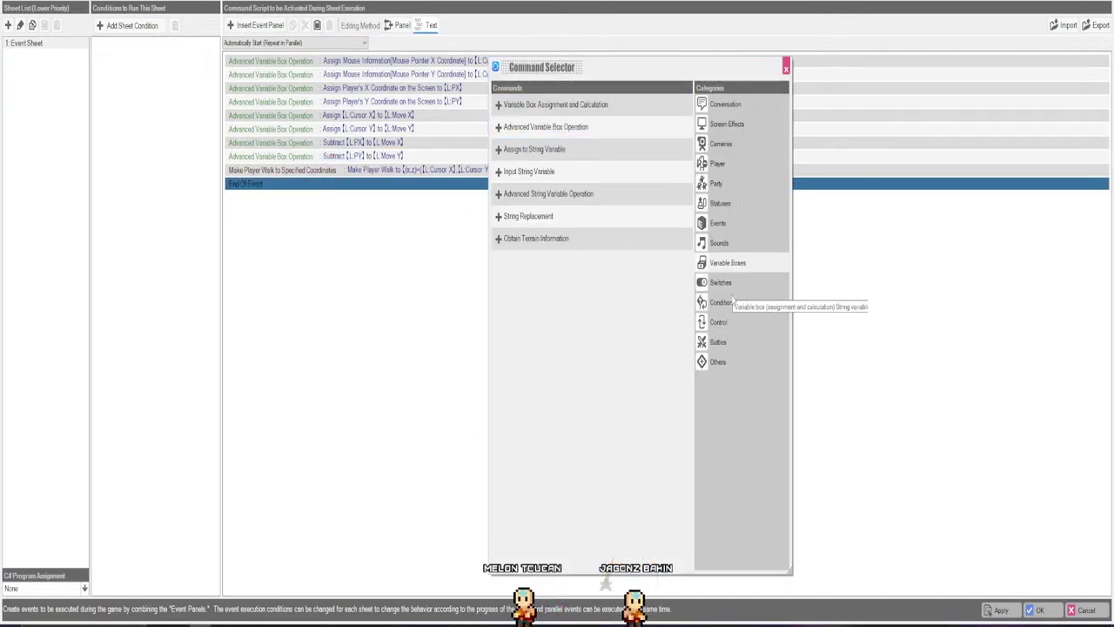
click(718, 125)
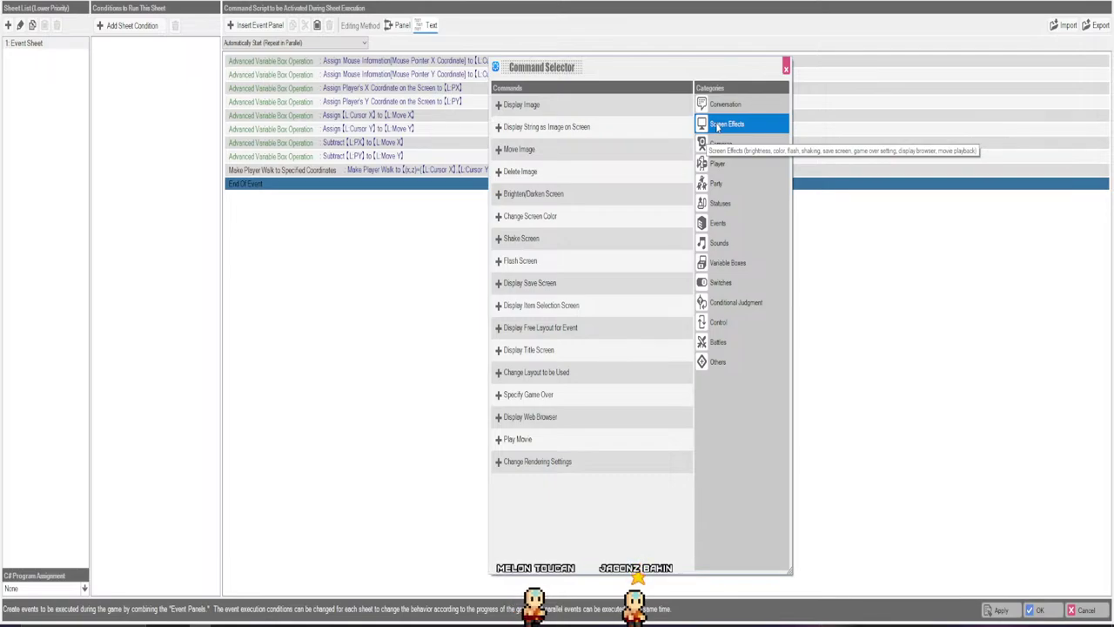
double_click(566, 126)
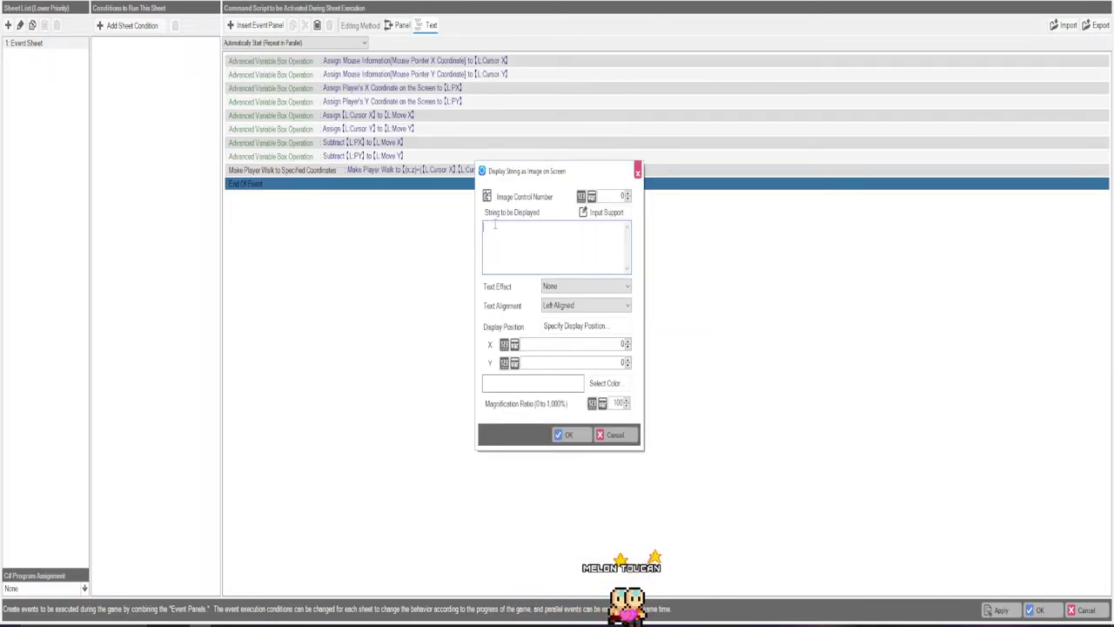
drag(539, 170, 709, 282)
click(774, 322)
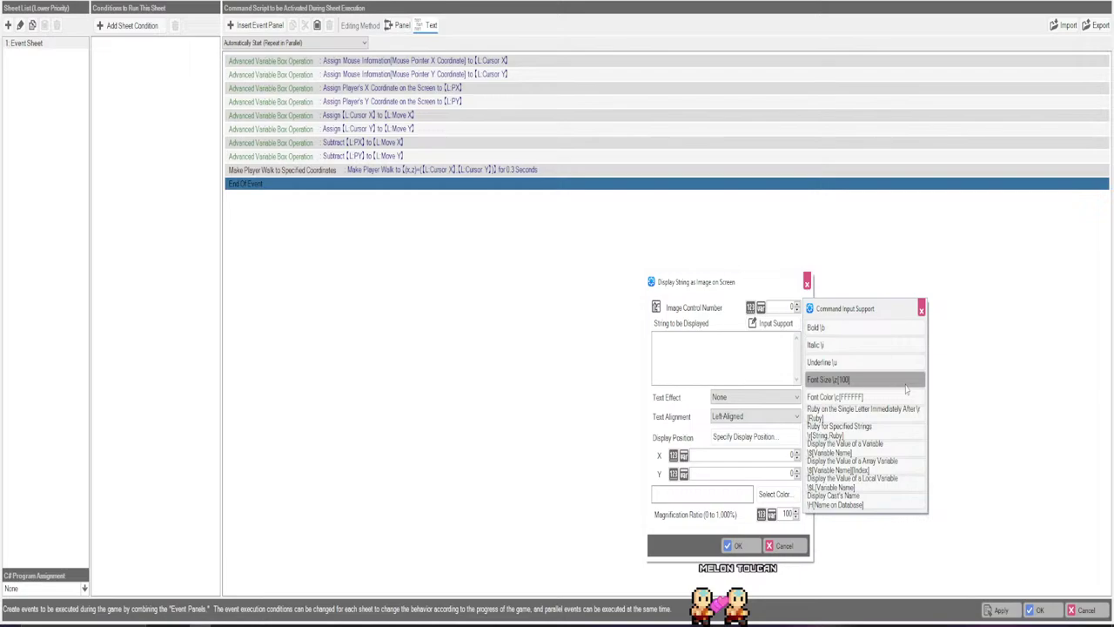
click(849, 448)
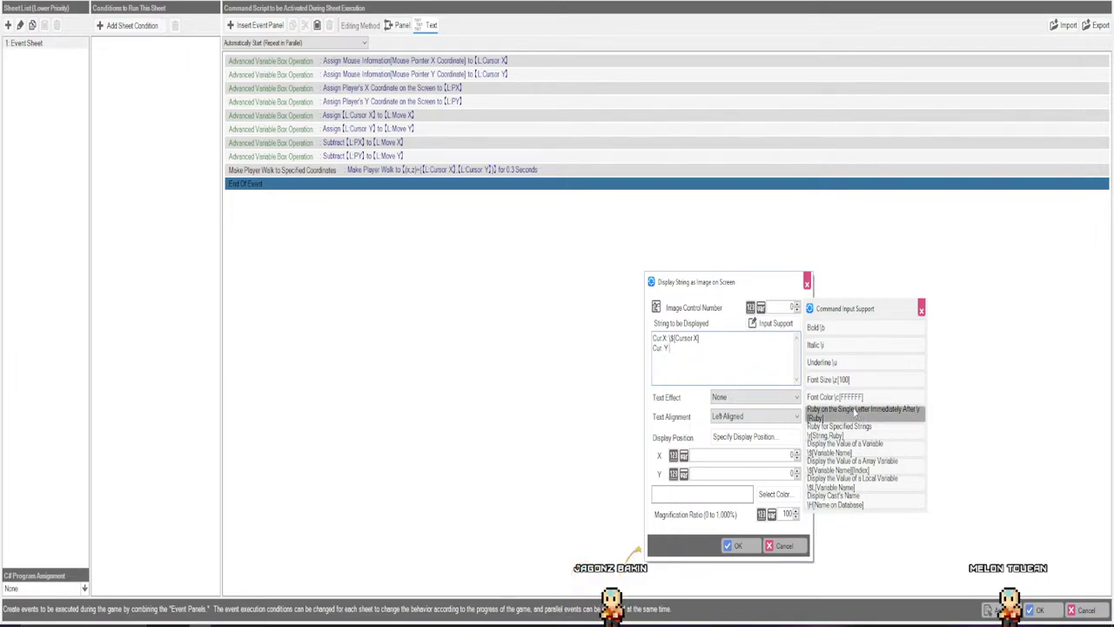
Complete the second line of the displayed string as "Cur. Y \$[Cursor Y]".
click(848, 446)
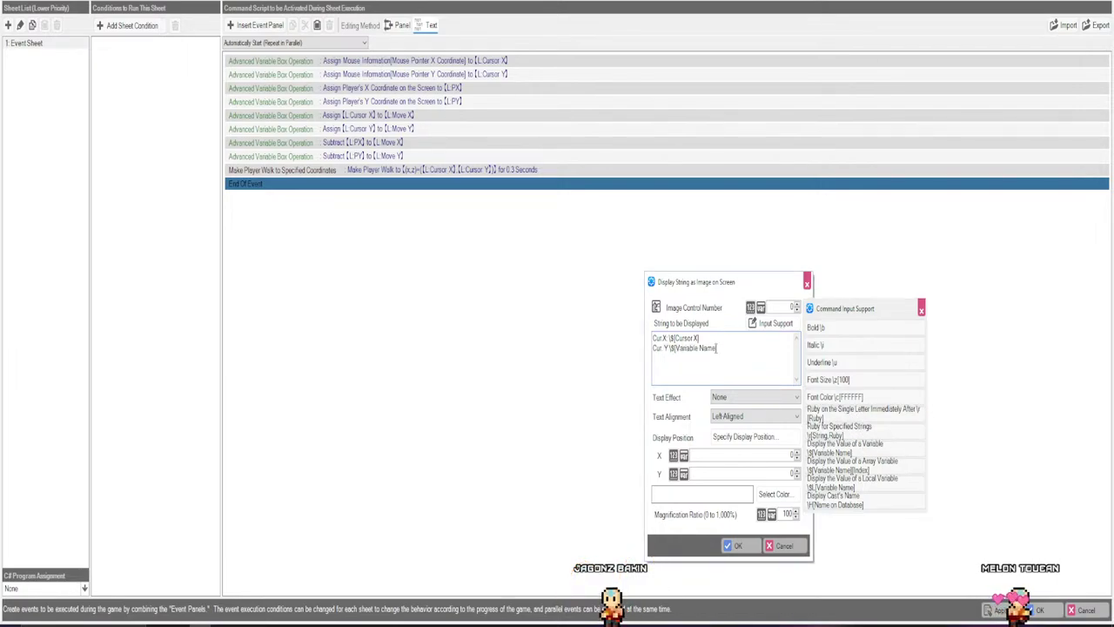
text(Cursor Y)
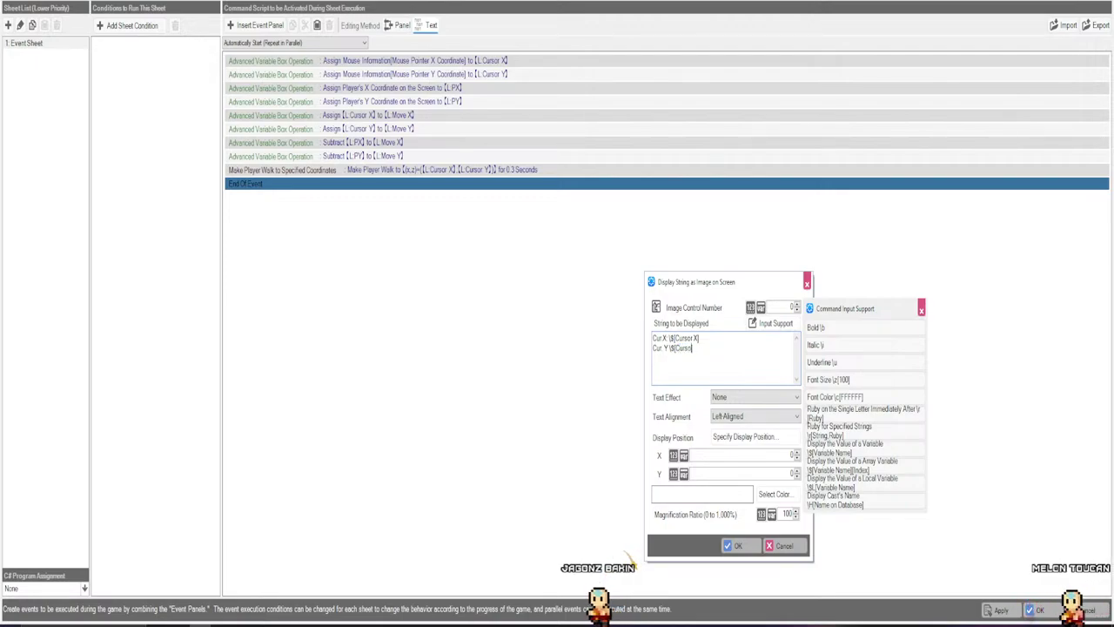
key(Return)
key(BackSpace)
text(])
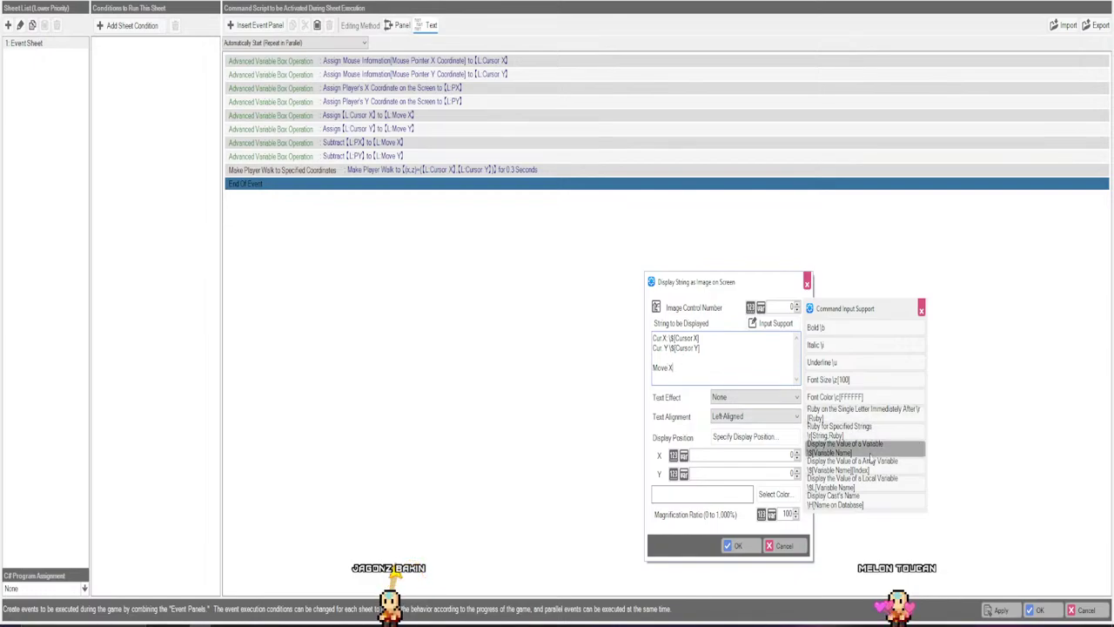
Add the lines "Move X\$[Move X]" and "Move Y\$[Move Y]" below a blank line in the displayed string.
click(844, 447)
drag(679, 367, 699, 371)
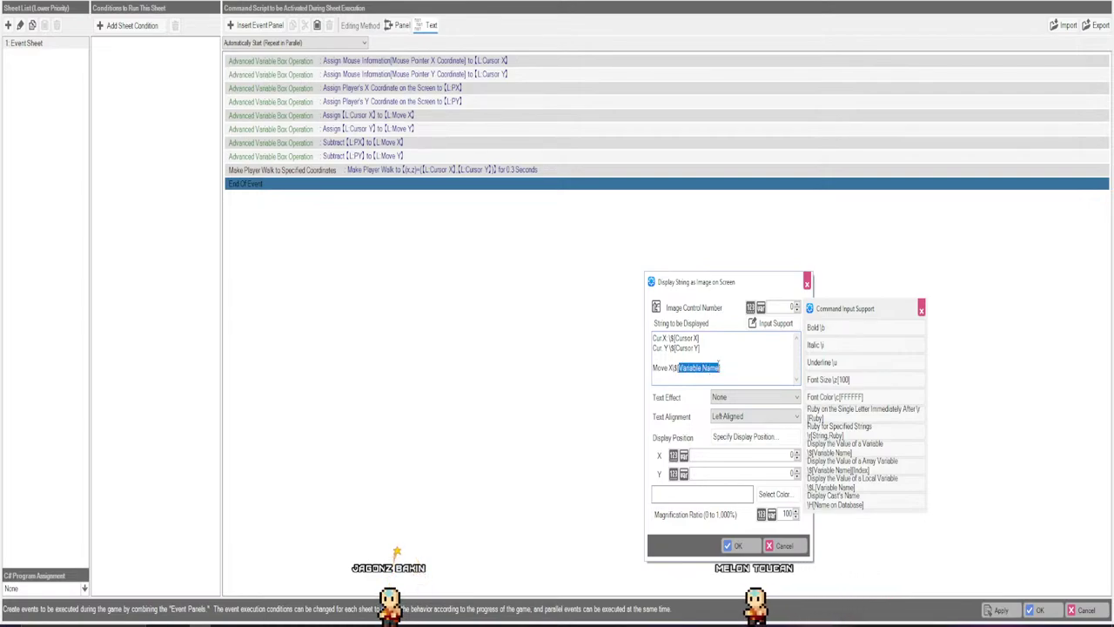
text(Move)
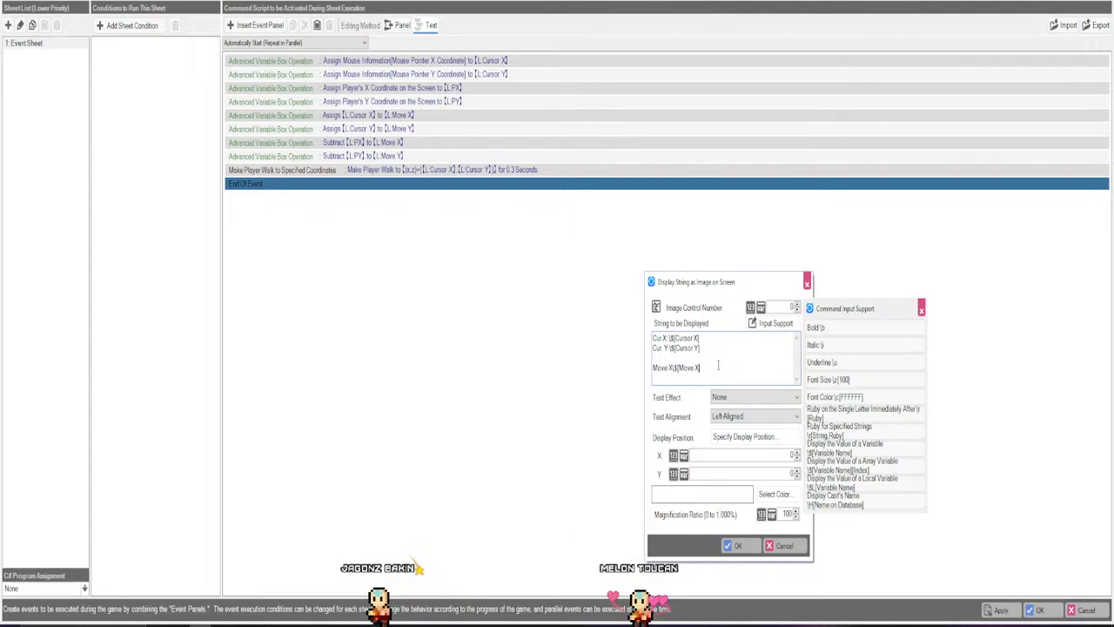
drag(718, 367, 625, 372)
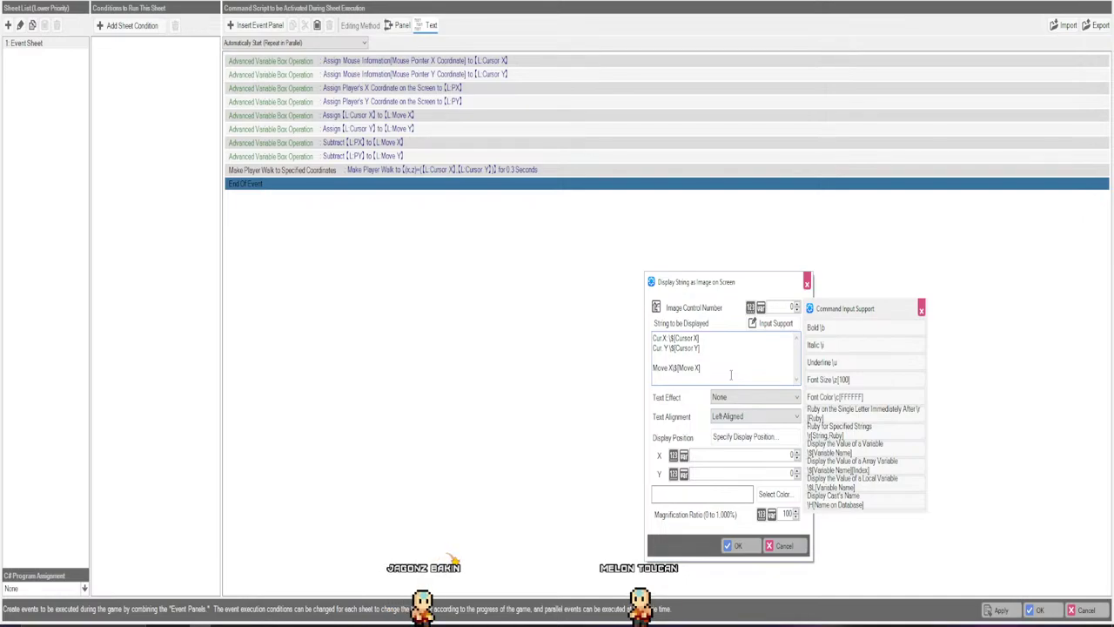
key(ctrl+v)
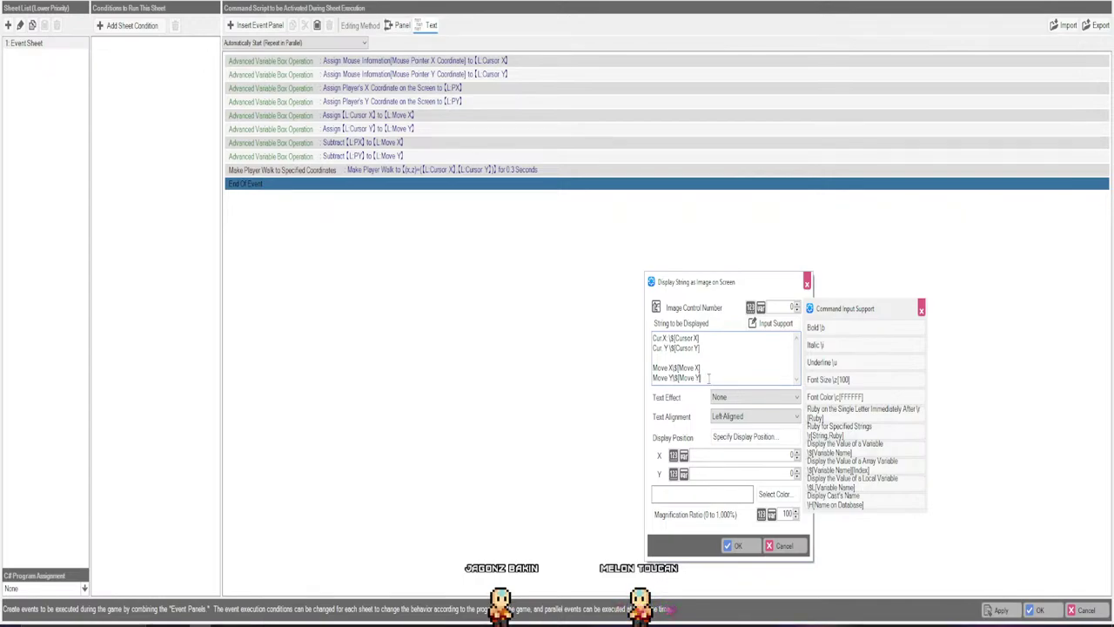
Set the displayed string's text effect to Use Outline and its alignment to Center-Aligned.
click(726, 430)
click(738, 416)
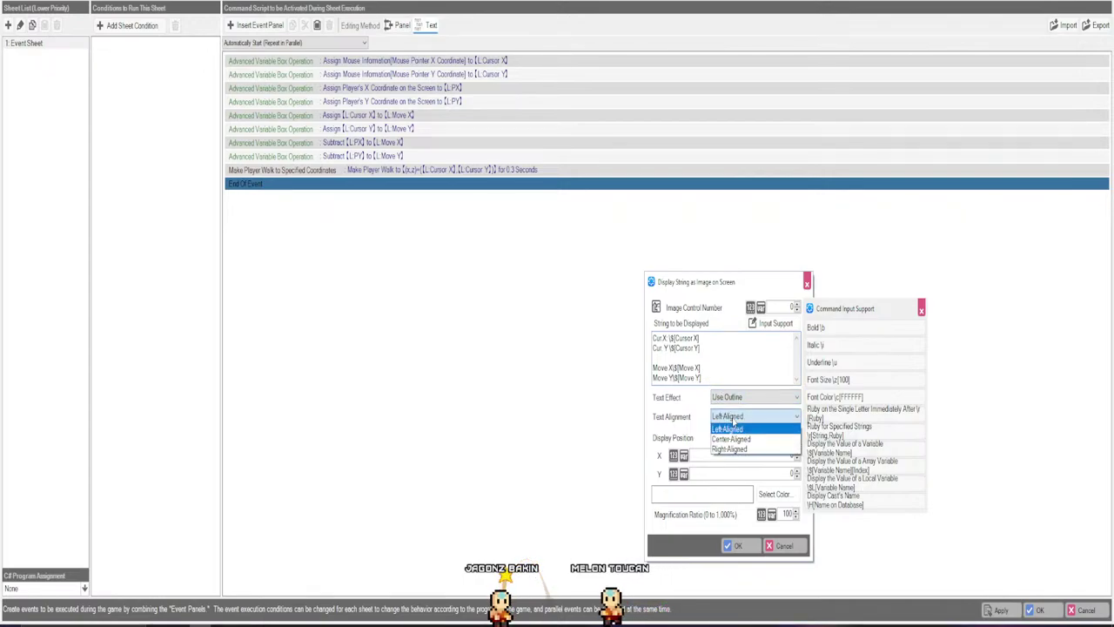
click(739, 437)
Place the displayed string at about X 810, Y 70 on the screen and save the command.
click(739, 436)
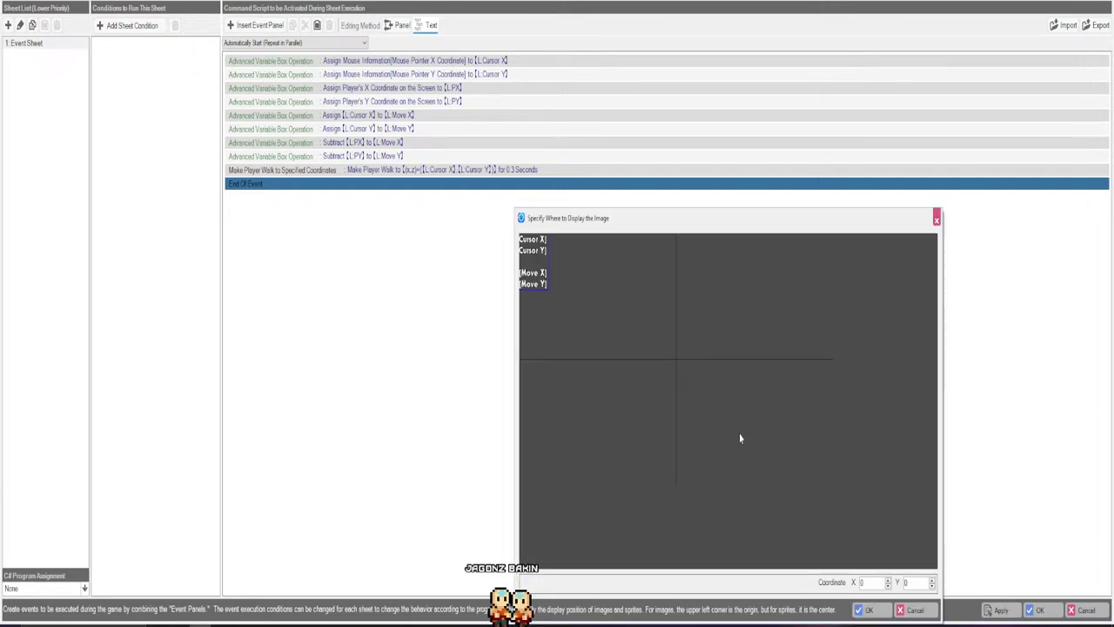
drag(578, 309, 811, 306)
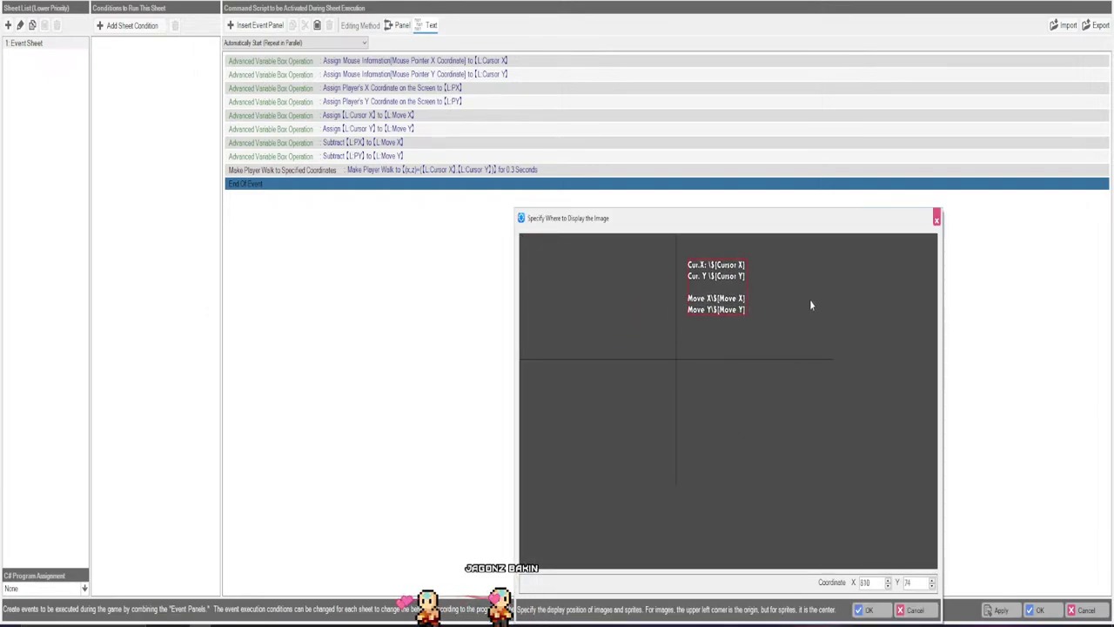
click(866, 611)
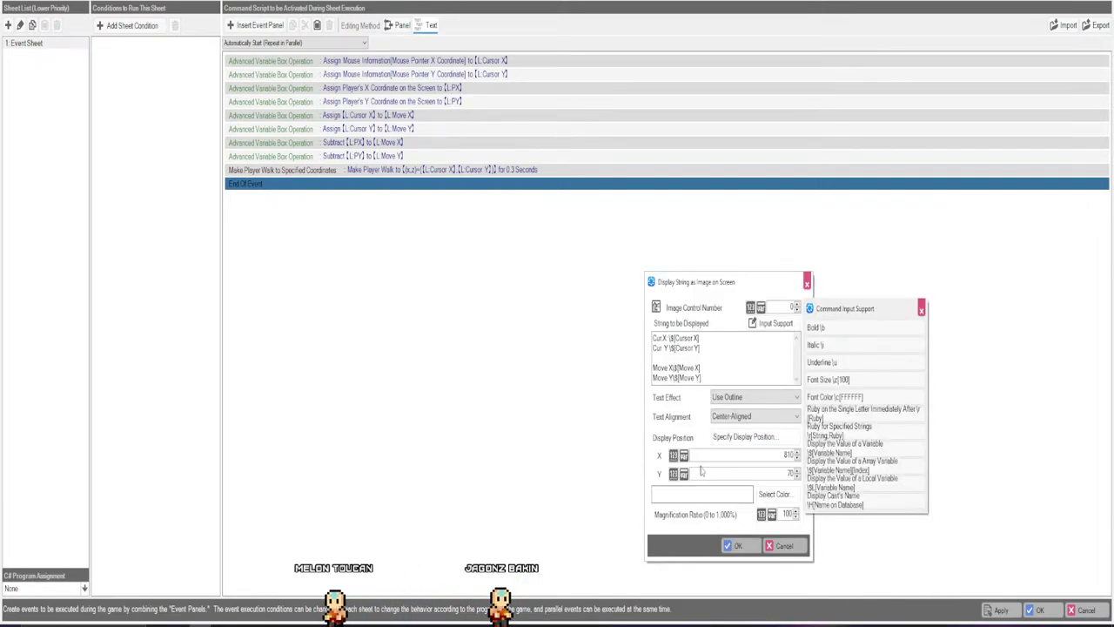
click(737, 546)
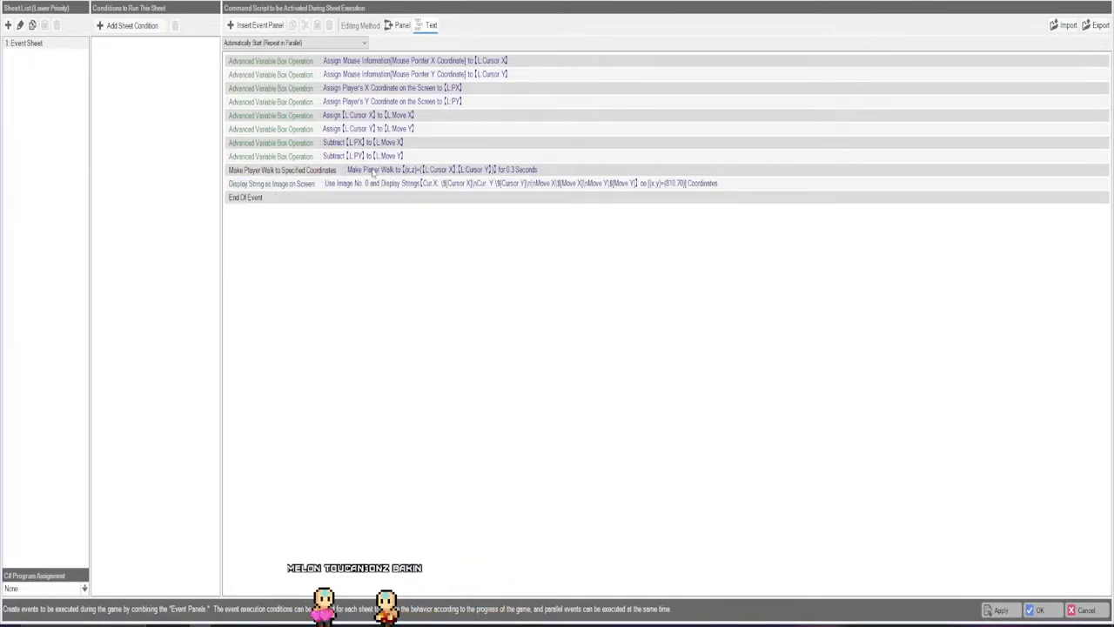
Set the player walk command's destination to local variables Move X for X and Move Y for Z, and save the event.
double_click(375, 172)
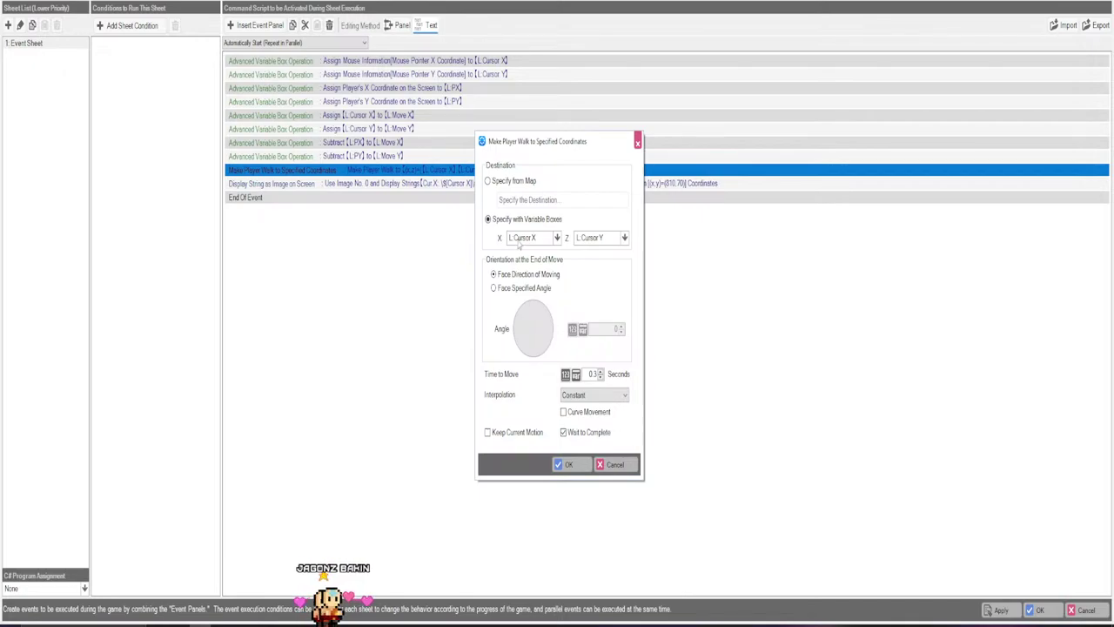
click(518, 244)
click(537, 342)
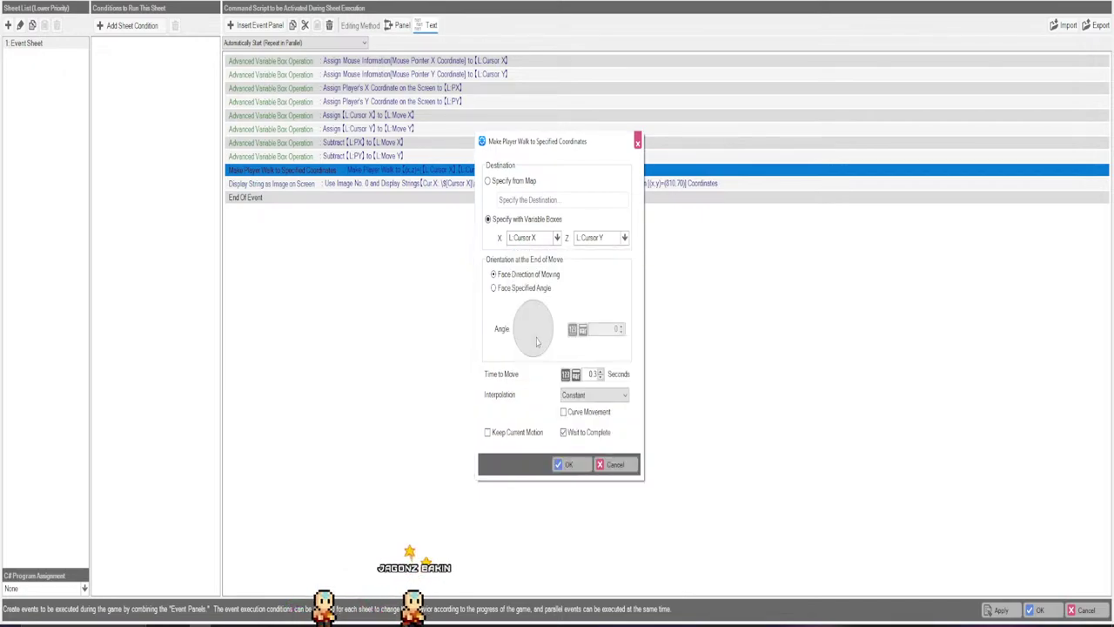
click(591, 242)
click(589, 346)
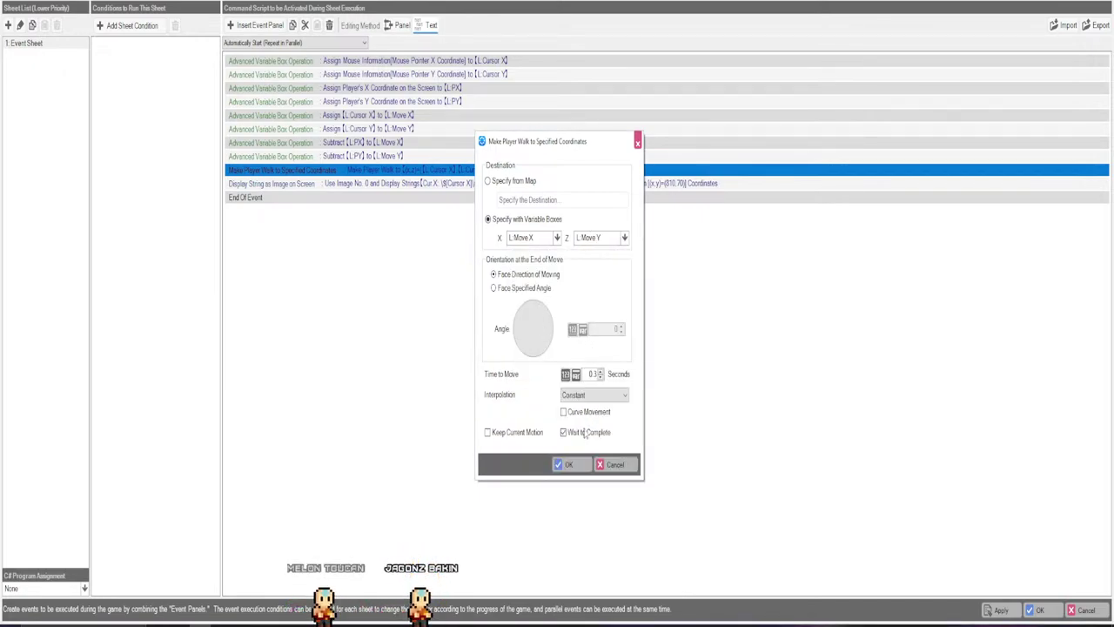
click(567, 465)
click(1036, 610)
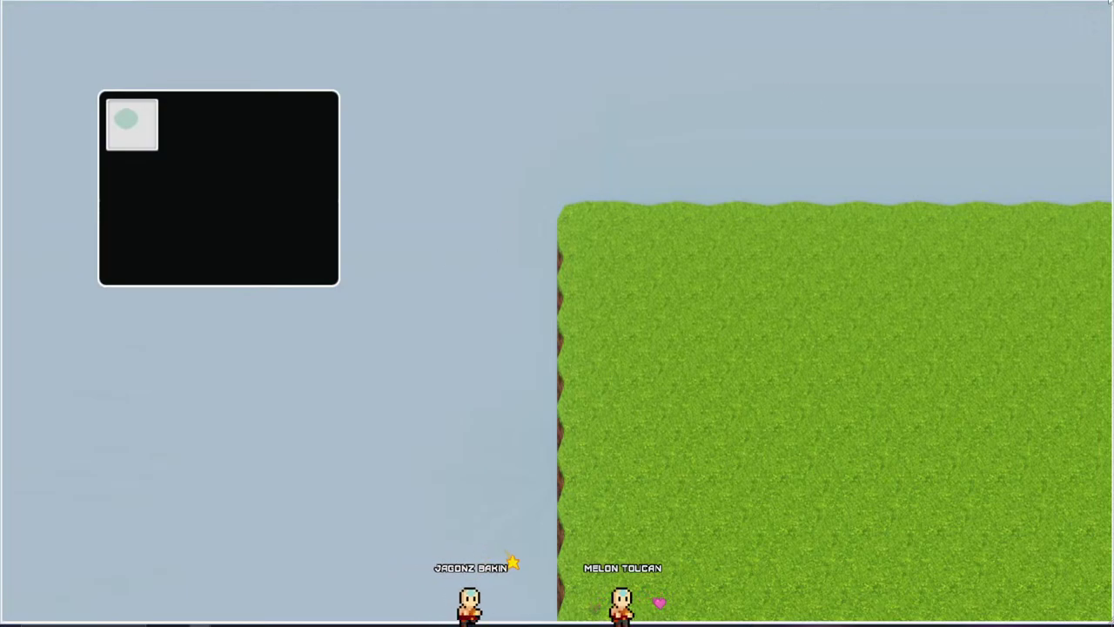
Try to move the player to the right in the test play, and cancel the problem report.
key(Right)
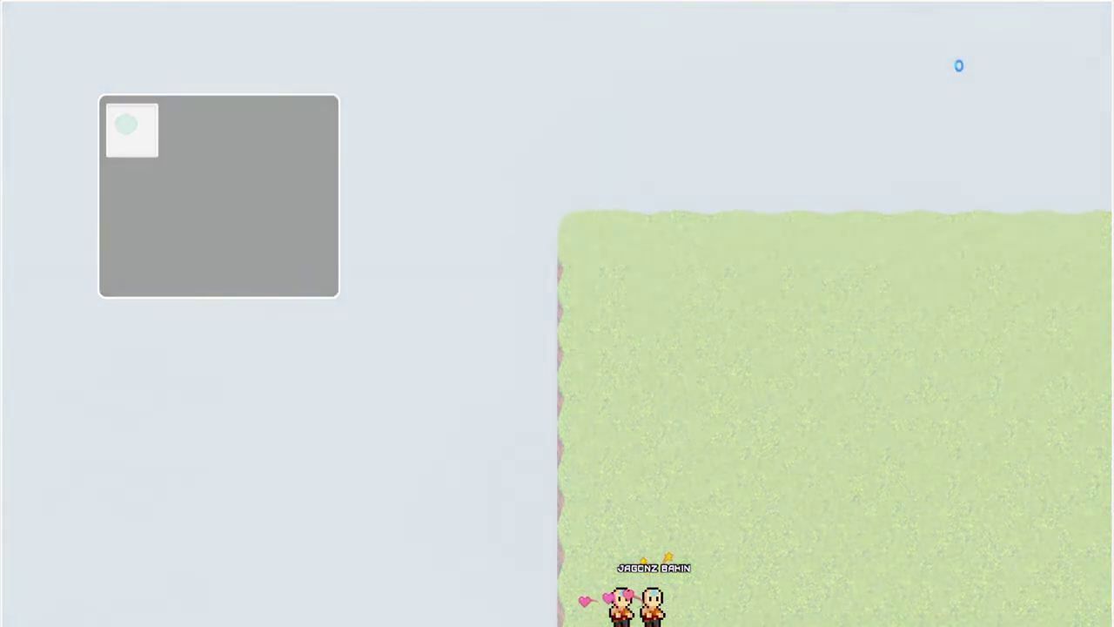
click(560, 329)
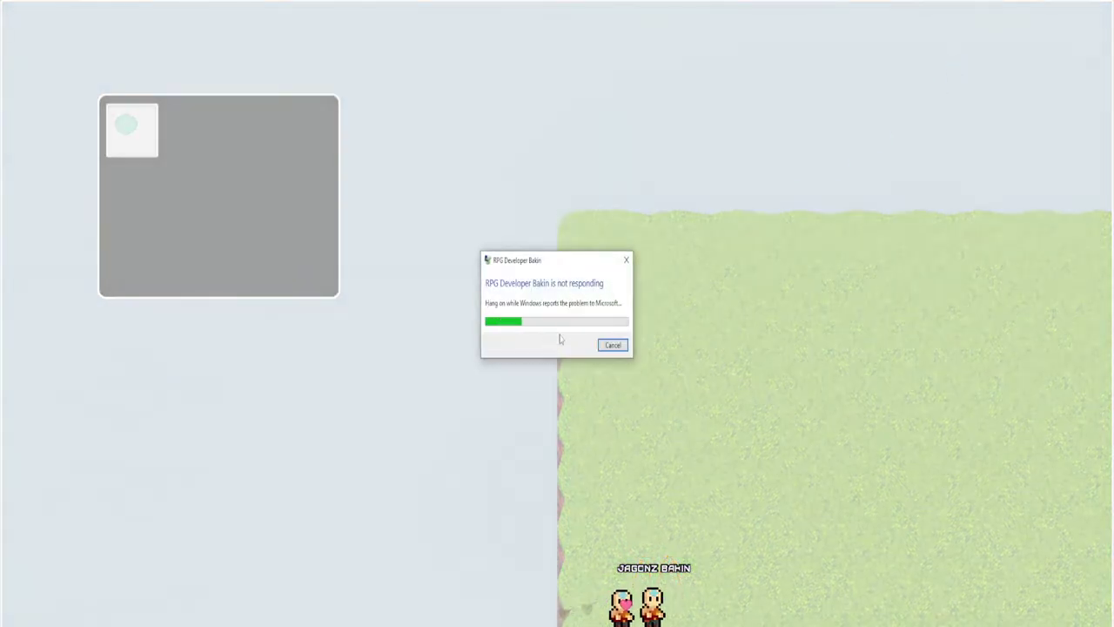
click(621, 348)
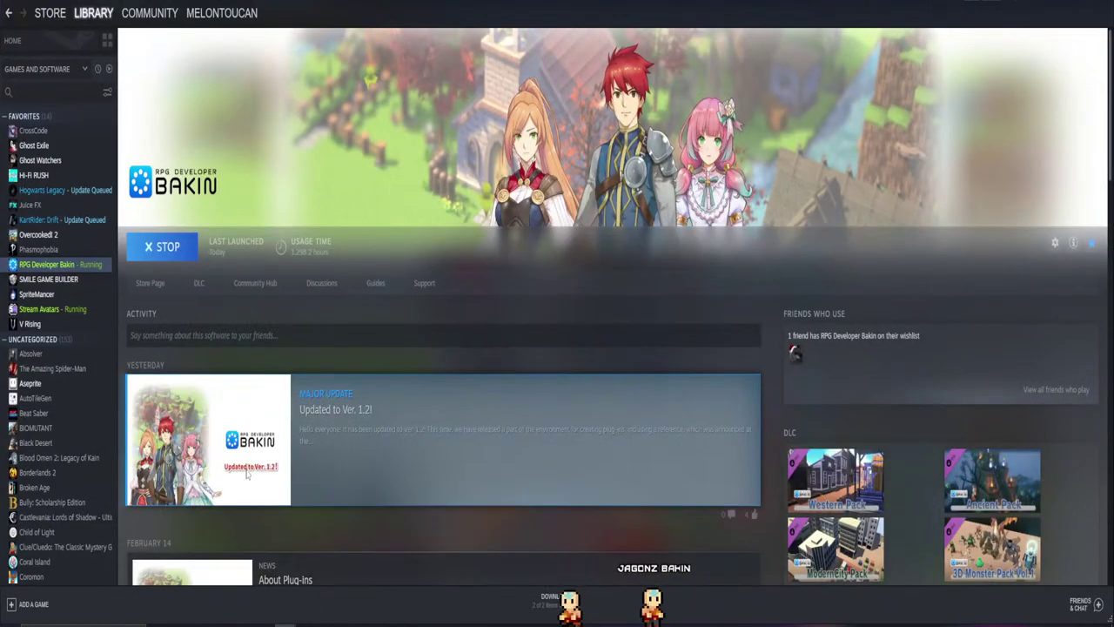
Stop and relaunch RPG Developer Bakin from the Steam library, and reopen the Playing With Systems project.
click(165, 248)
click(526, 339)
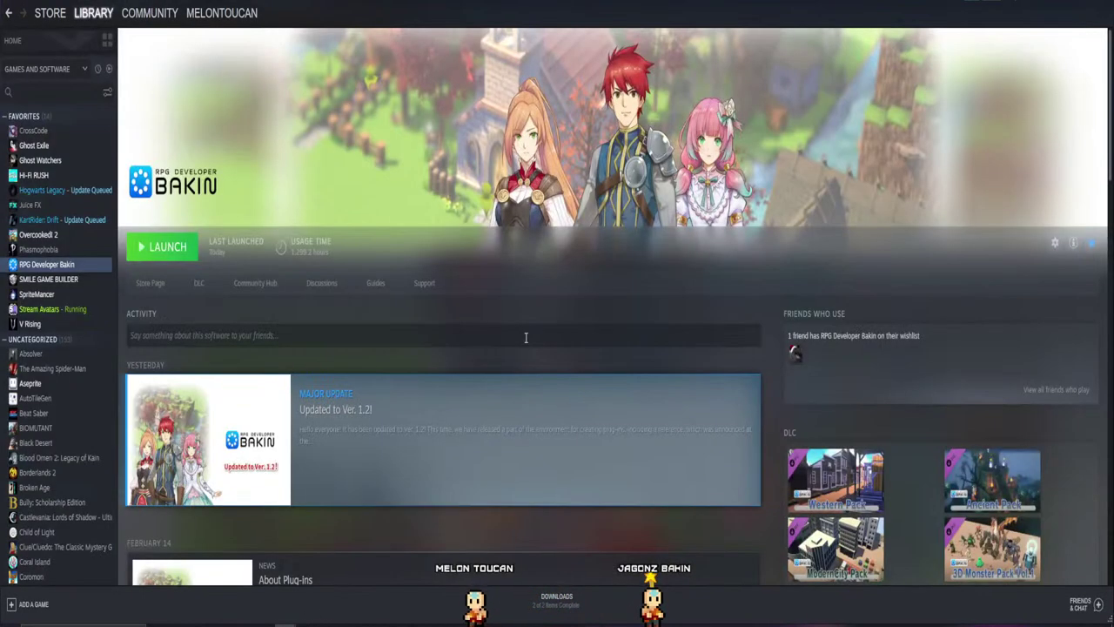
click(165, 247)
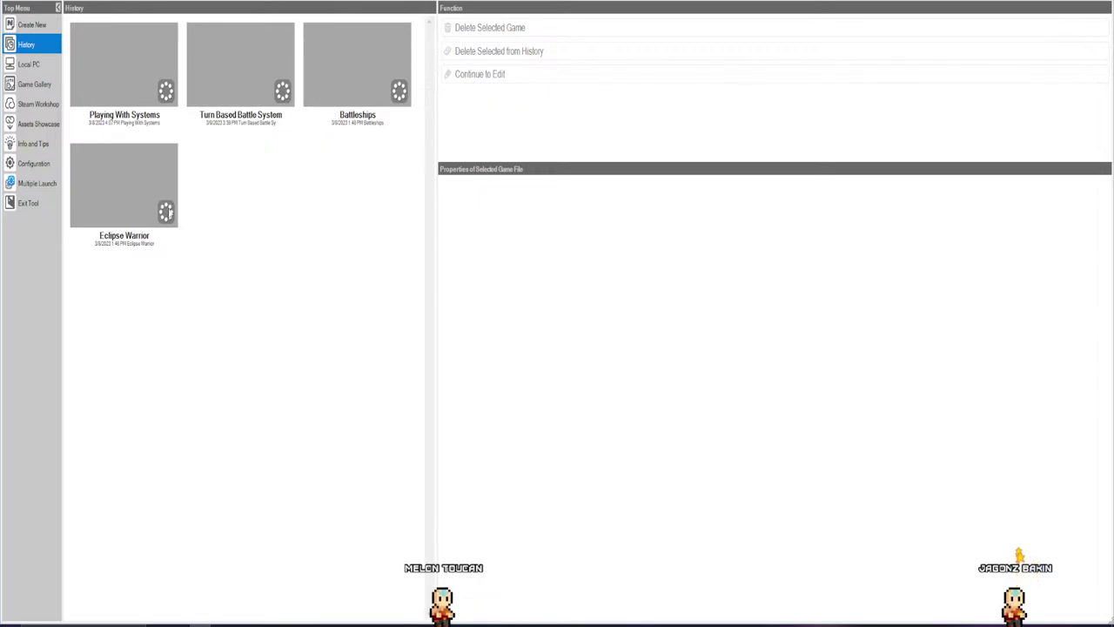
click(129, 67)
double_click(130, 67)
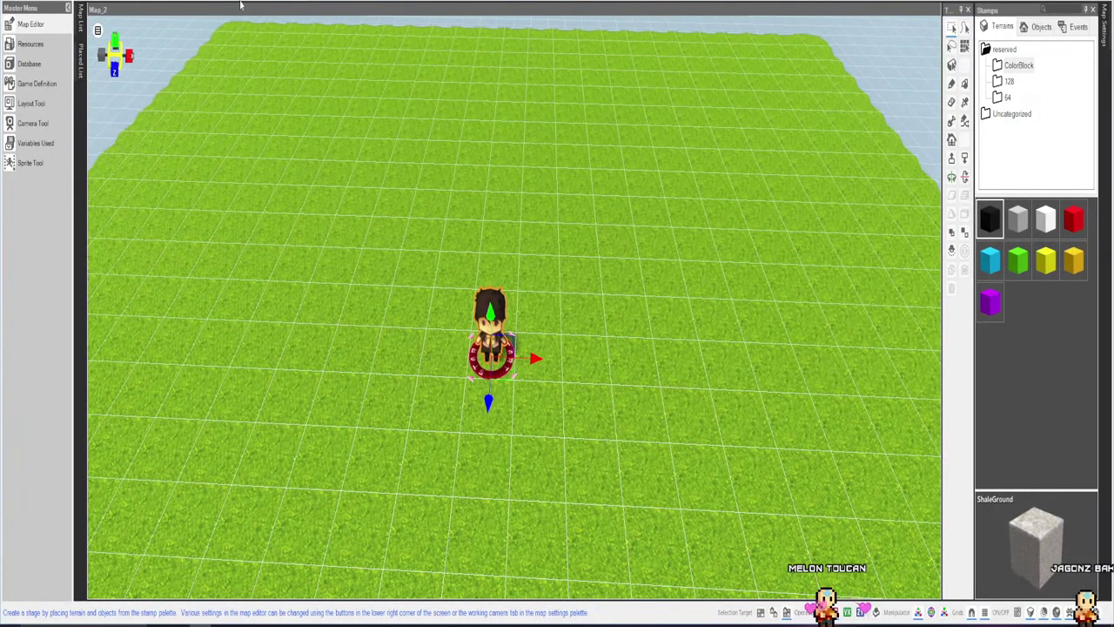
Show the Common Events palette and open the script of the common event named Event.
click(78, 62)
click(29, 64)
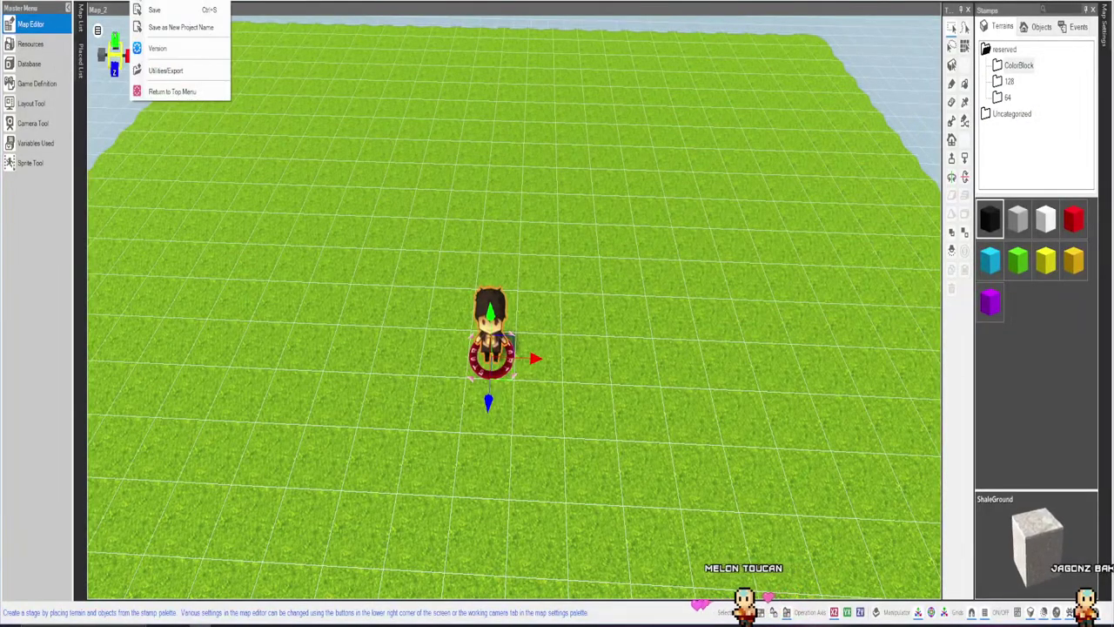
click(153, 5)
click(169, 7)
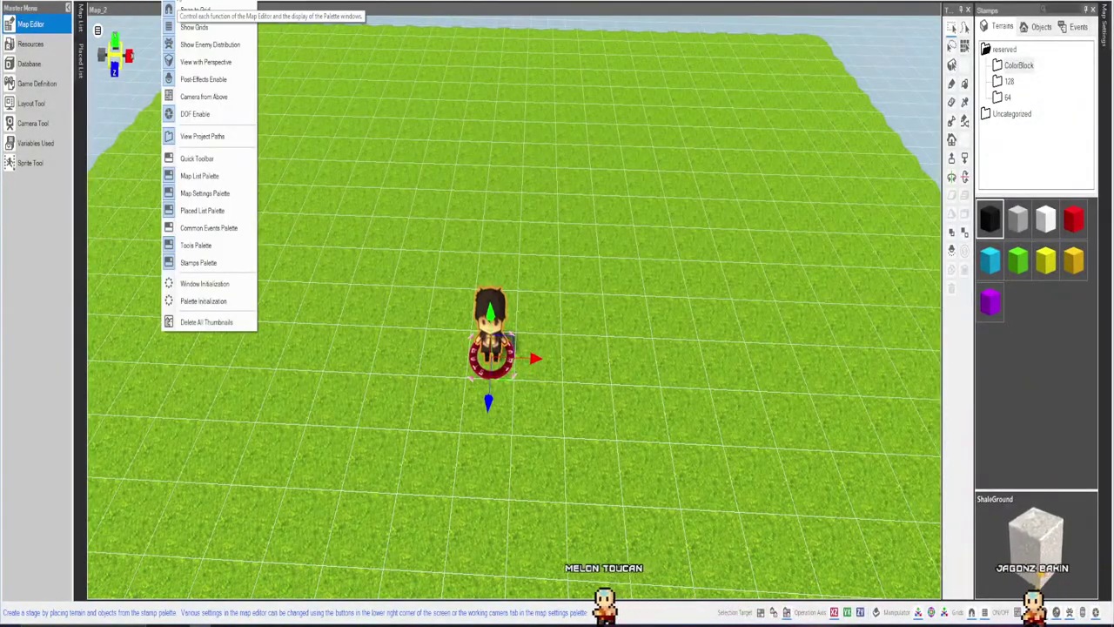
click(226, 232)
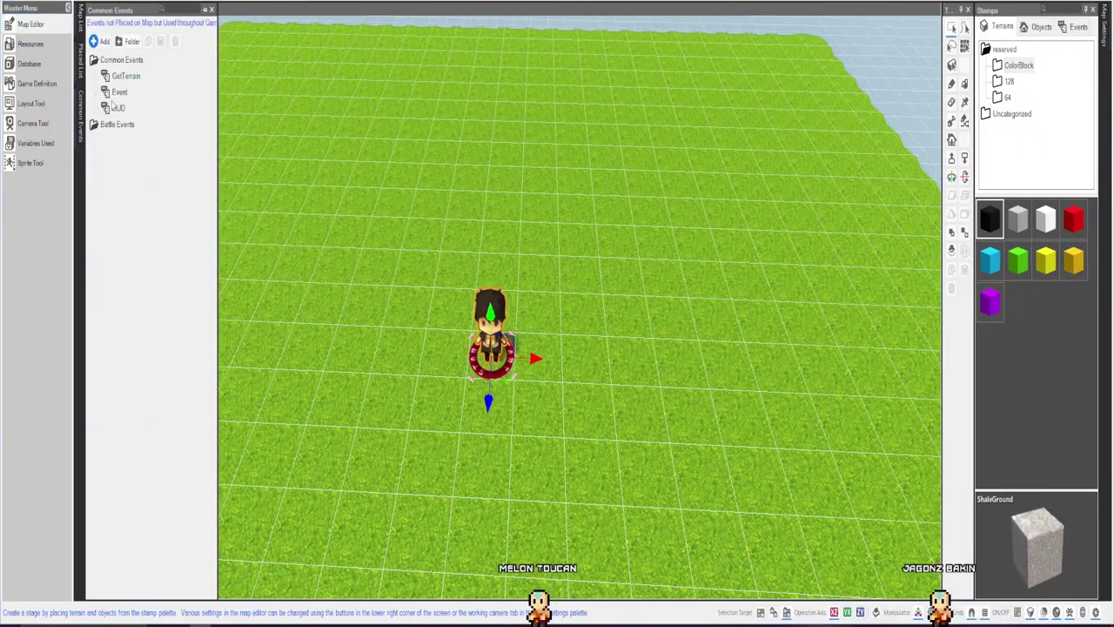
double_click(119, 91)
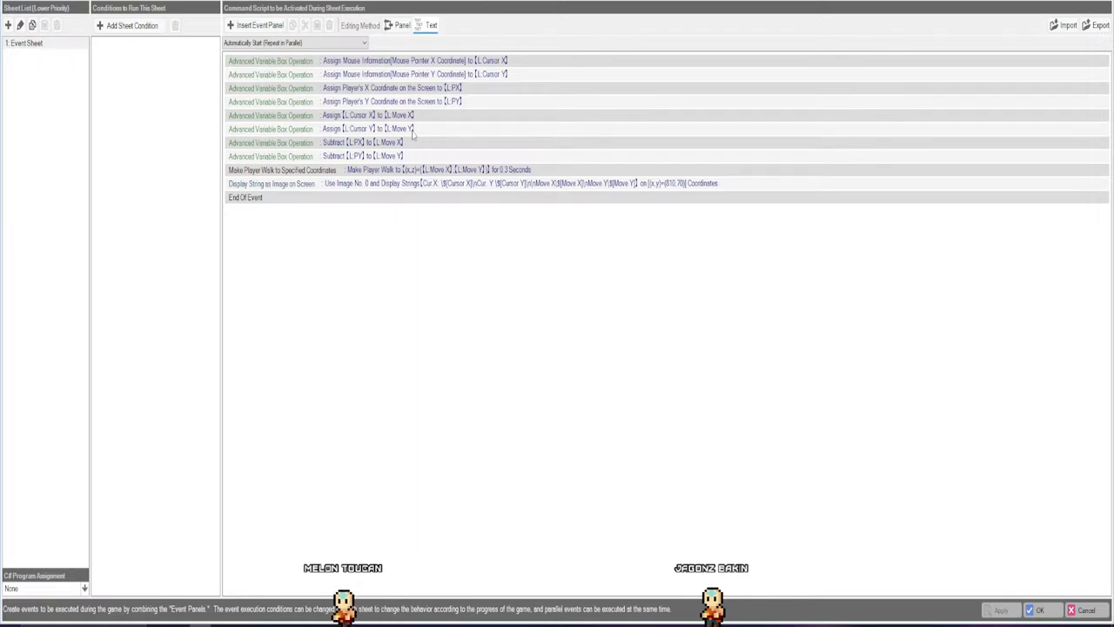
click(1034, 610)
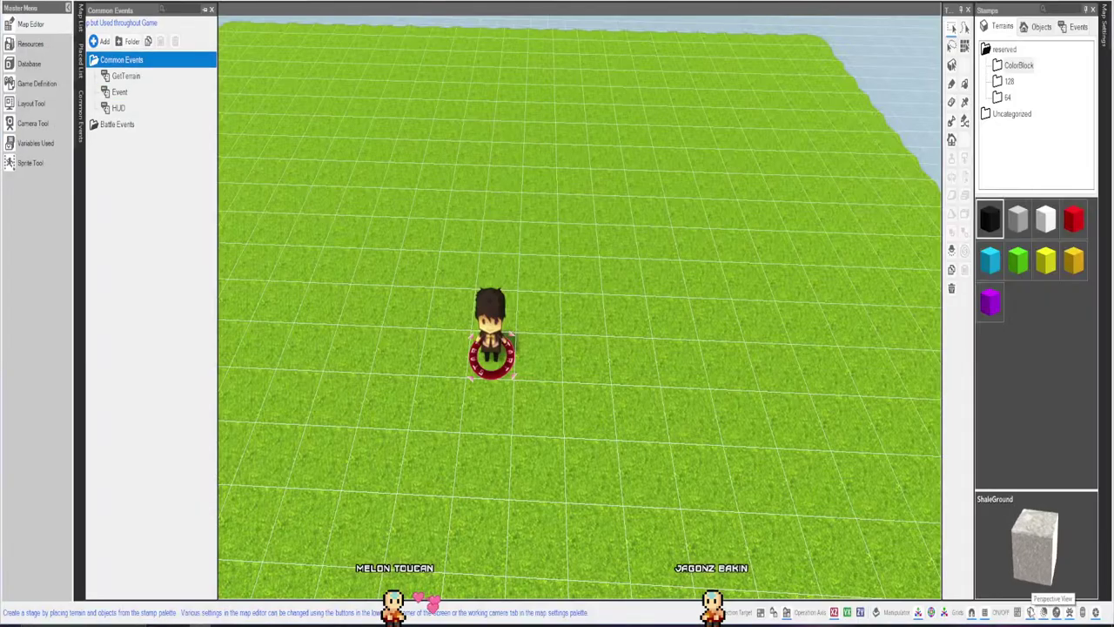
click(118, 108)
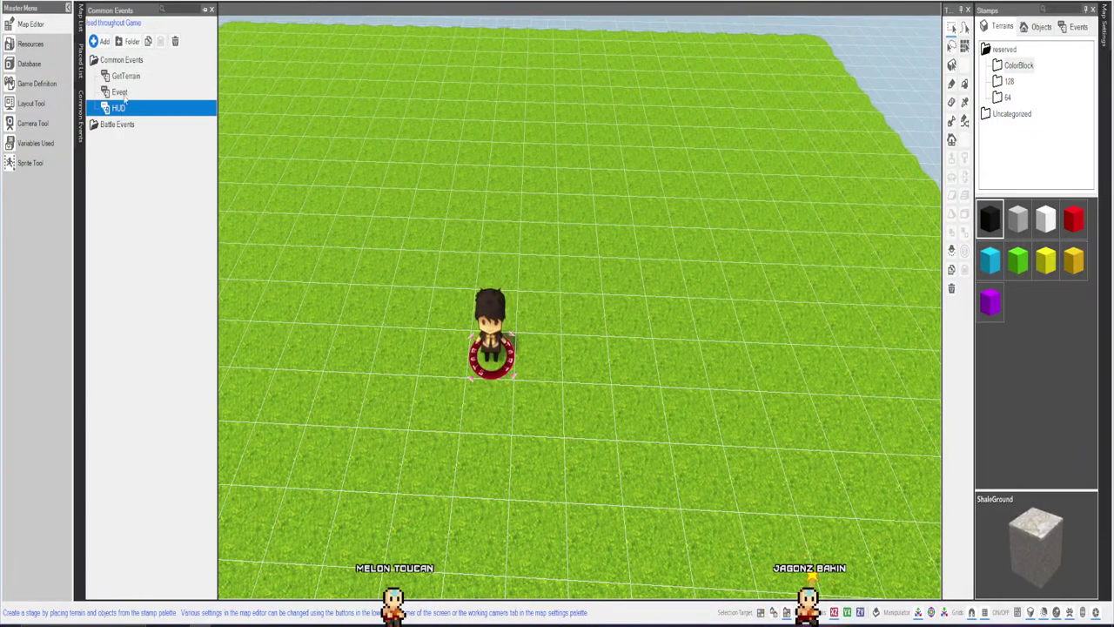
double_click(120, 92)
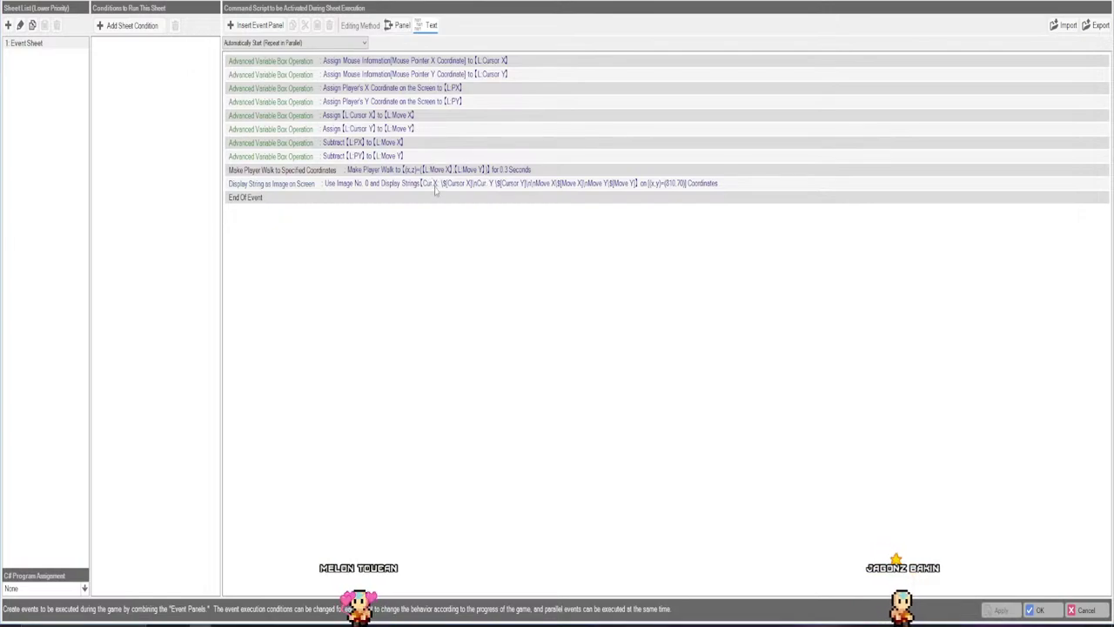
right_click(435, 183)
click(445, 191)
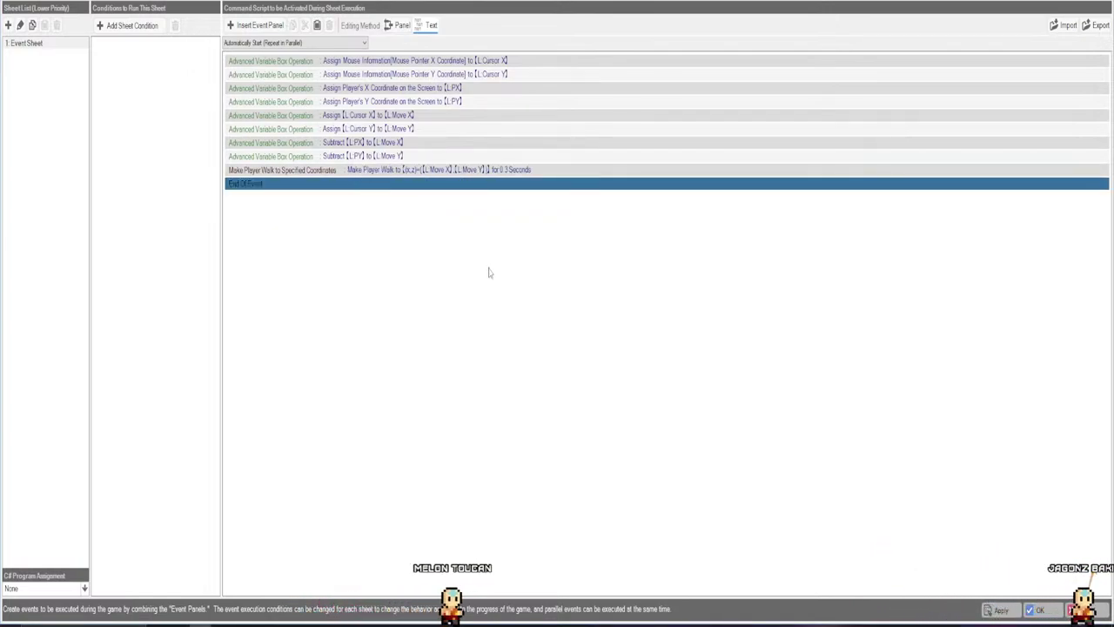
key(ctrl+z)
Cut the Make Player Walk to Specified Coordinates command out of the event script.
click(372, 160)
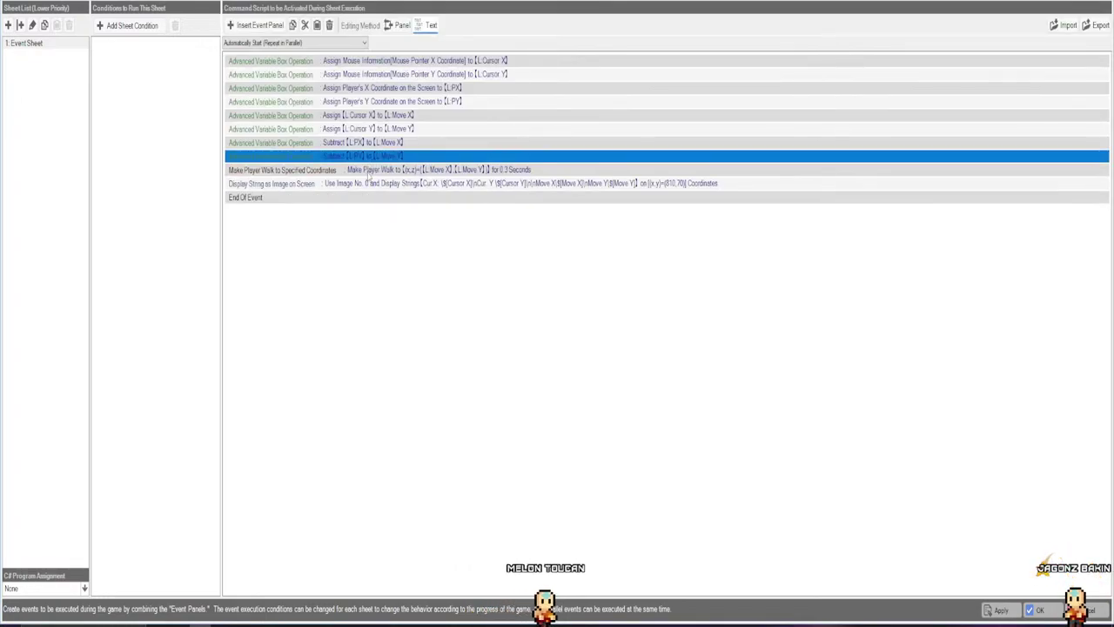
click(370, 170)
key(Delete)
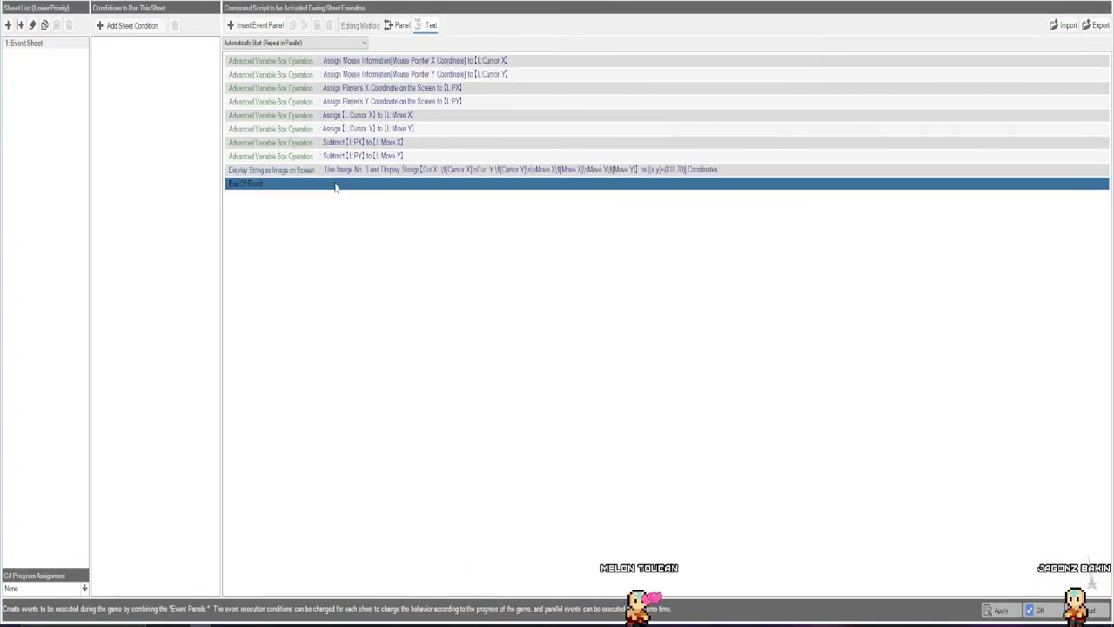
Add a Check Variable Box condition at the script's end, testing whether a new local variable Click is equal to 2.
double_click(435, 206)
click(731, 302)
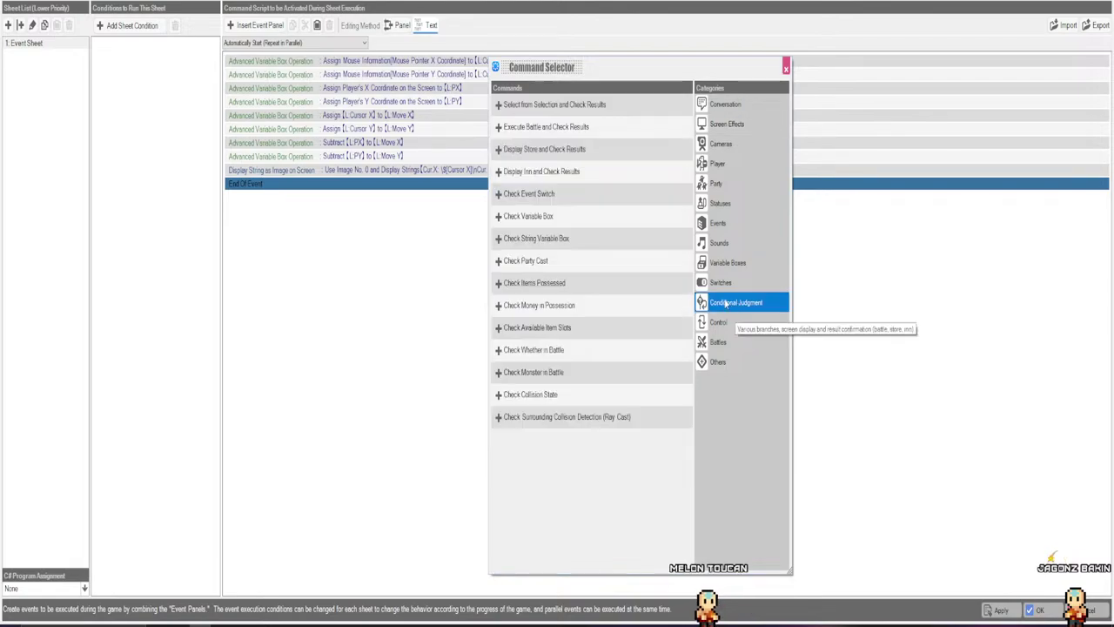
double_click(529, 216)
click(626, 268)
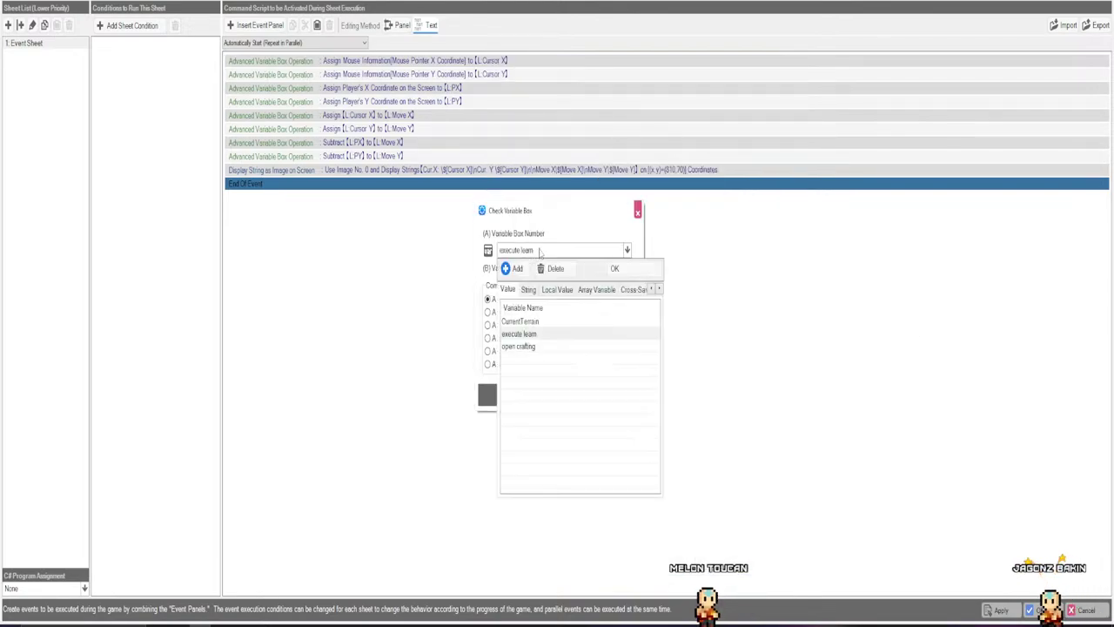
click(557, 289)
click(512, 268)
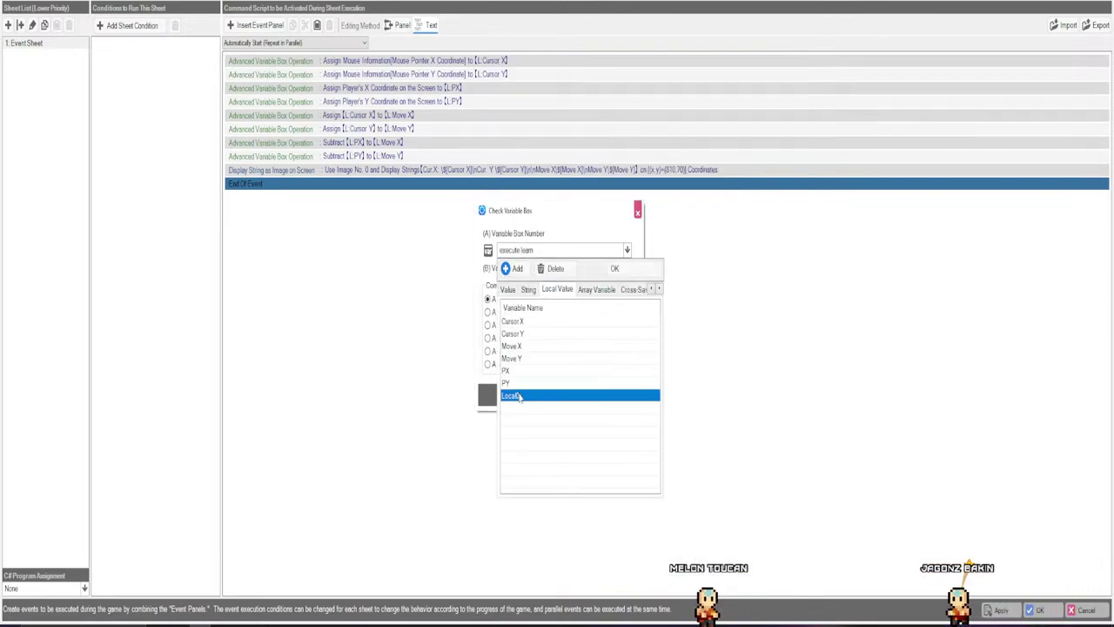
text(Click)
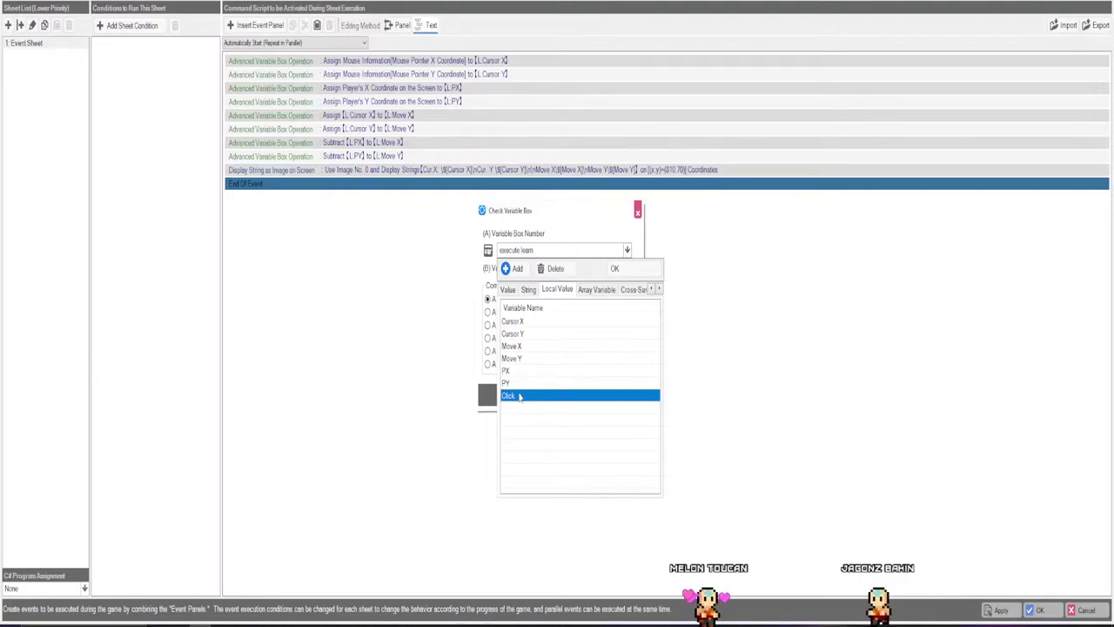
key(Return)
click(614, 268)
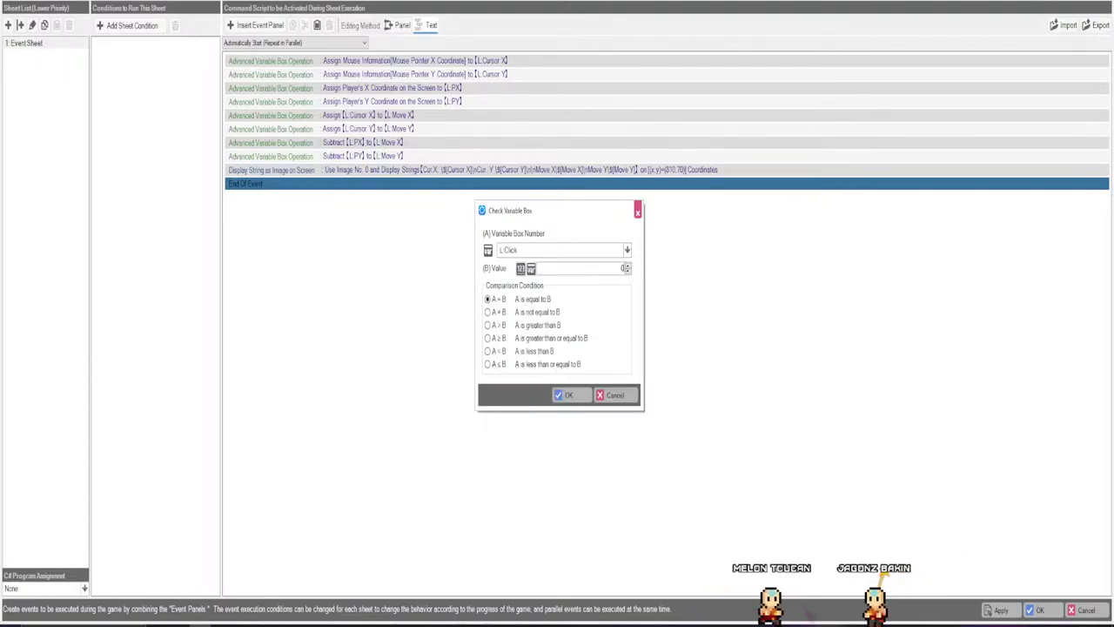
click(564, 395)
Paste the player walk command inside the branch that runs when the Click condition is met.
click(360, 197)
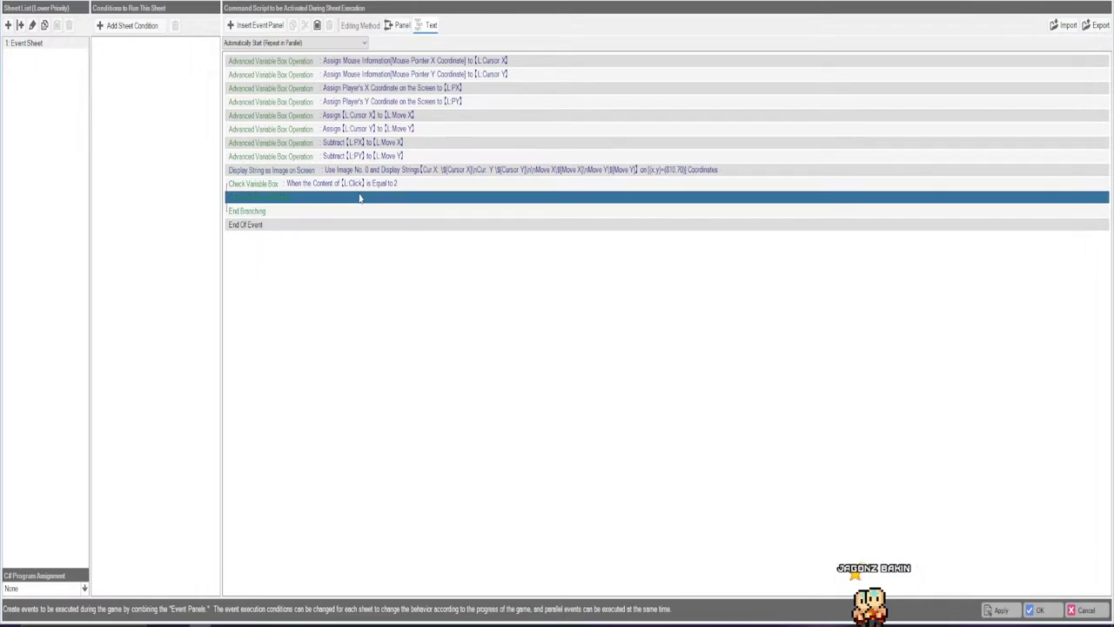
right_click(360, 196)
click(383, 228)
Insert an Advanced Variable Box Operation before the first command, with local variable Click as its target.
click(380, 170)
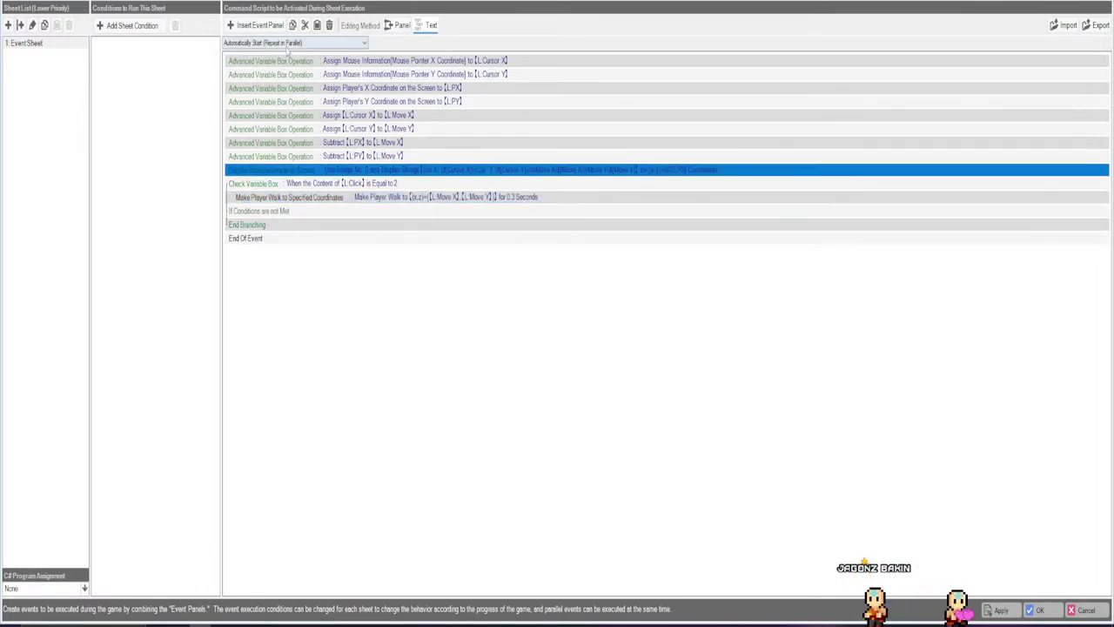
click(409, 60)
click(255, 24)
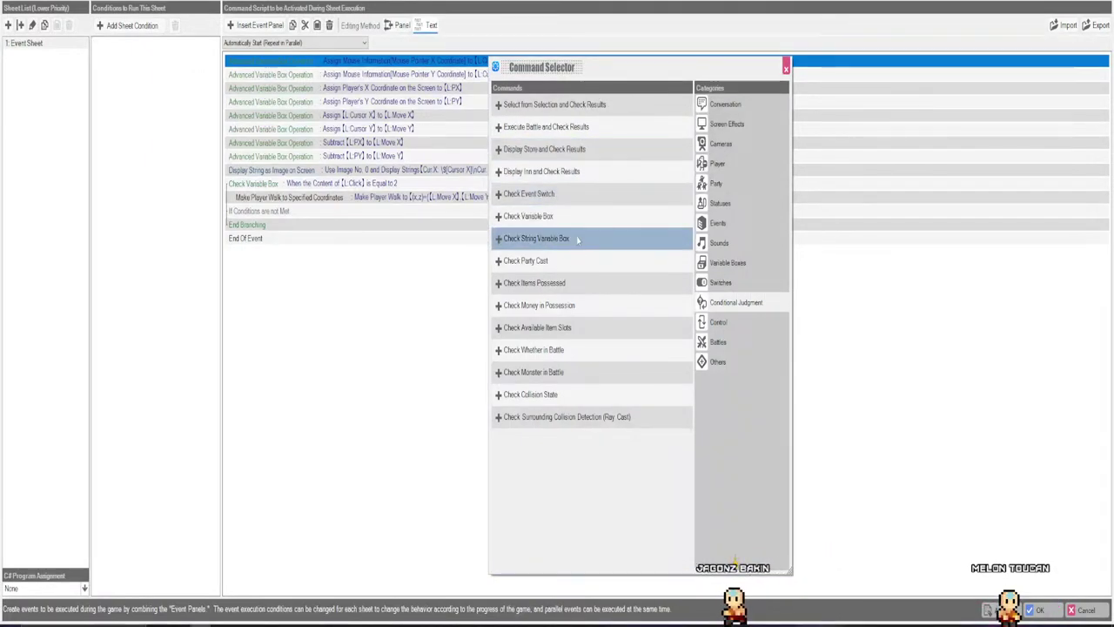
click(727, 262)
click(539, 128)
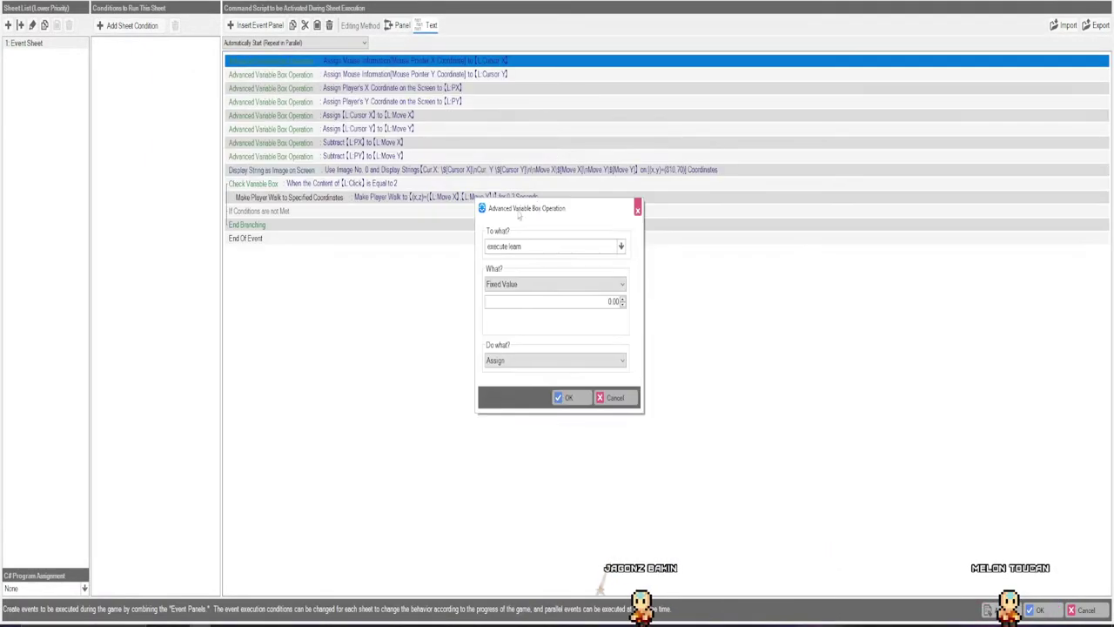
click(522, 249)
click(545, 286)
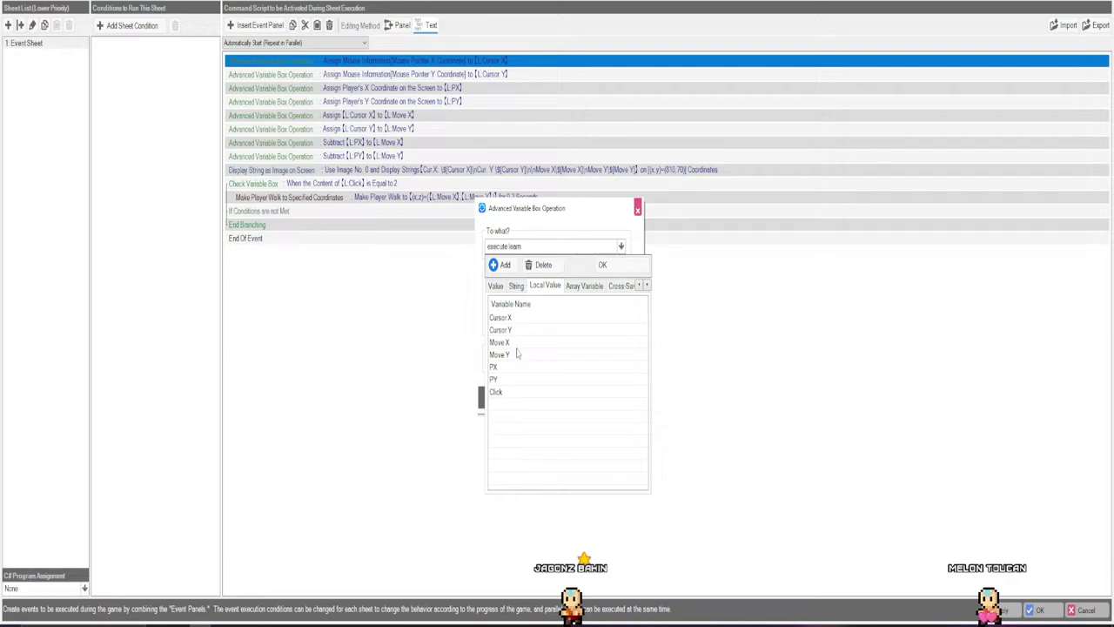
click(505, 393)
click(527, 284)
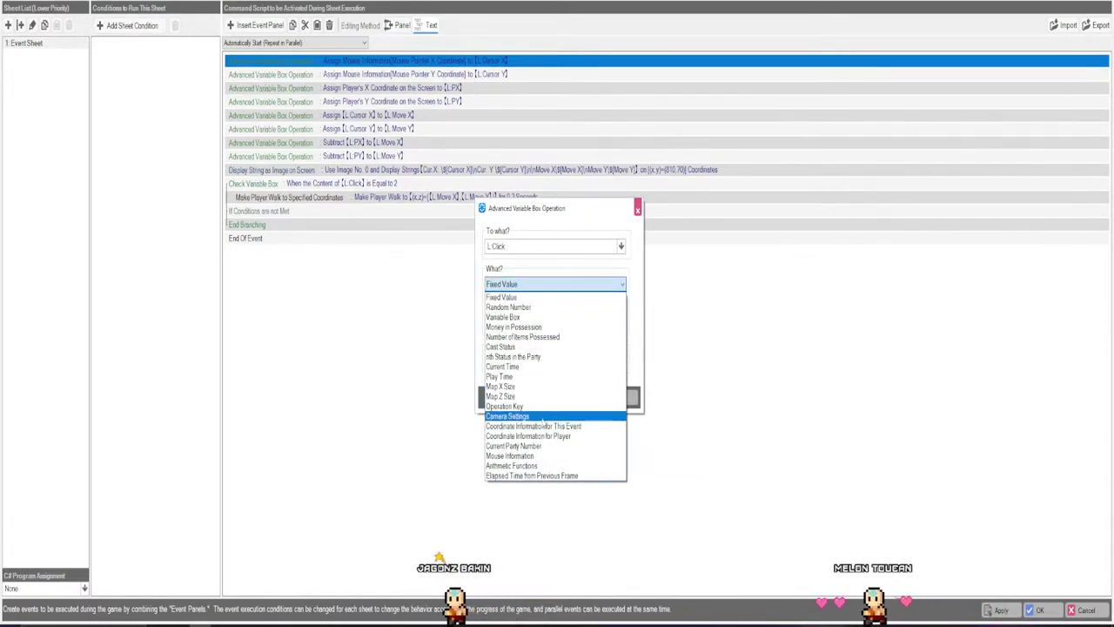
click(541, 415)
click(526, 284)
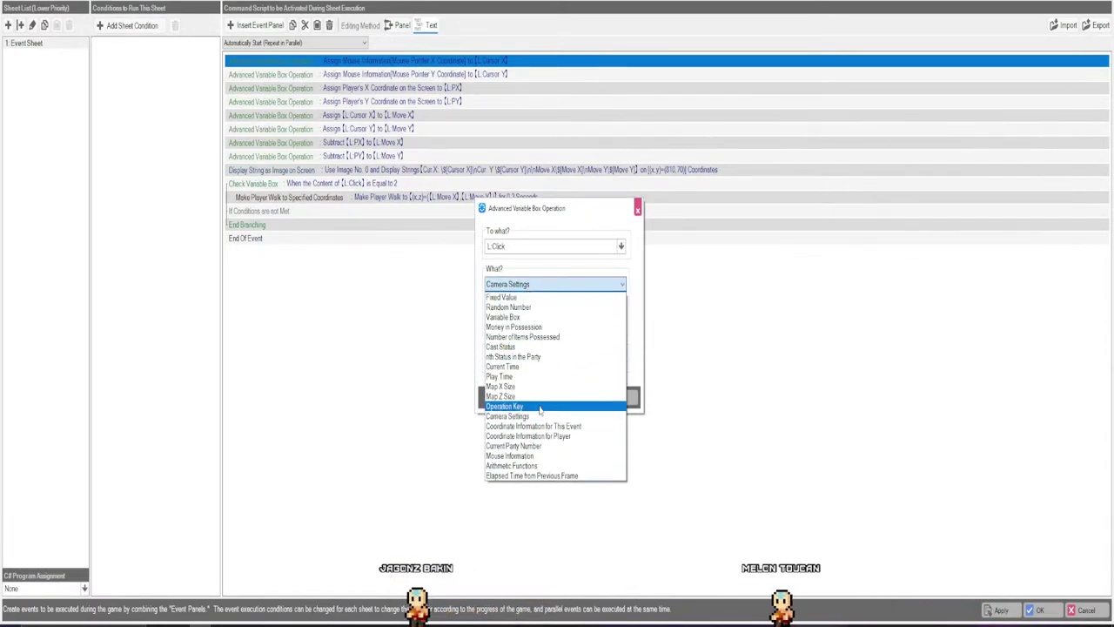
click(522, 405)
click(516, 309)
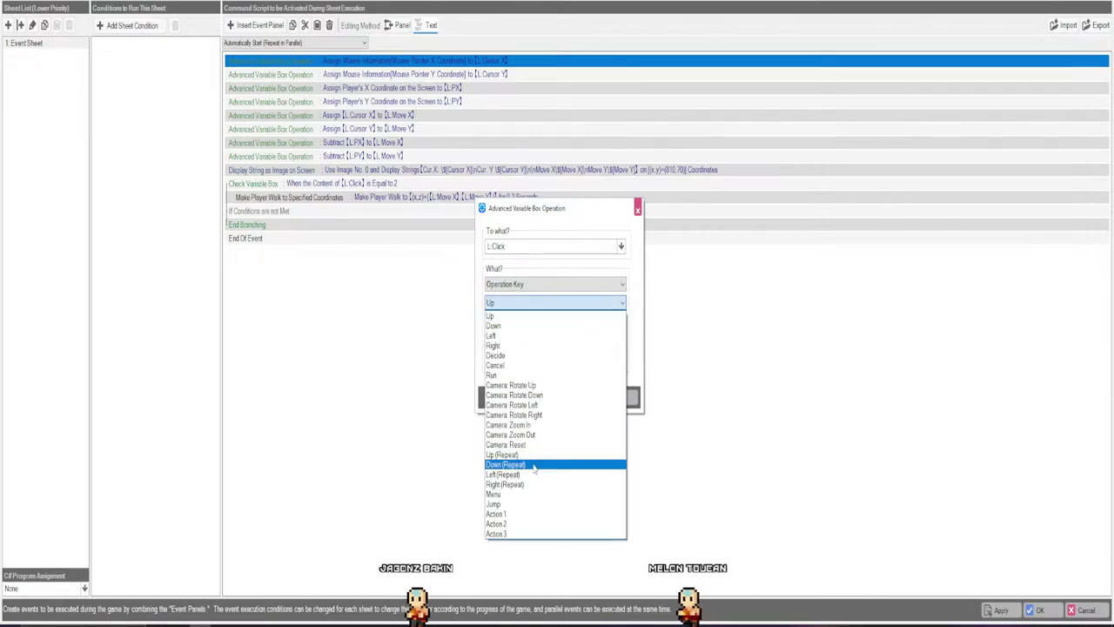
click(523, 315)
Assign the Left Click value from Mouse Information to the Click variable, and save the event.
click(527, 284)
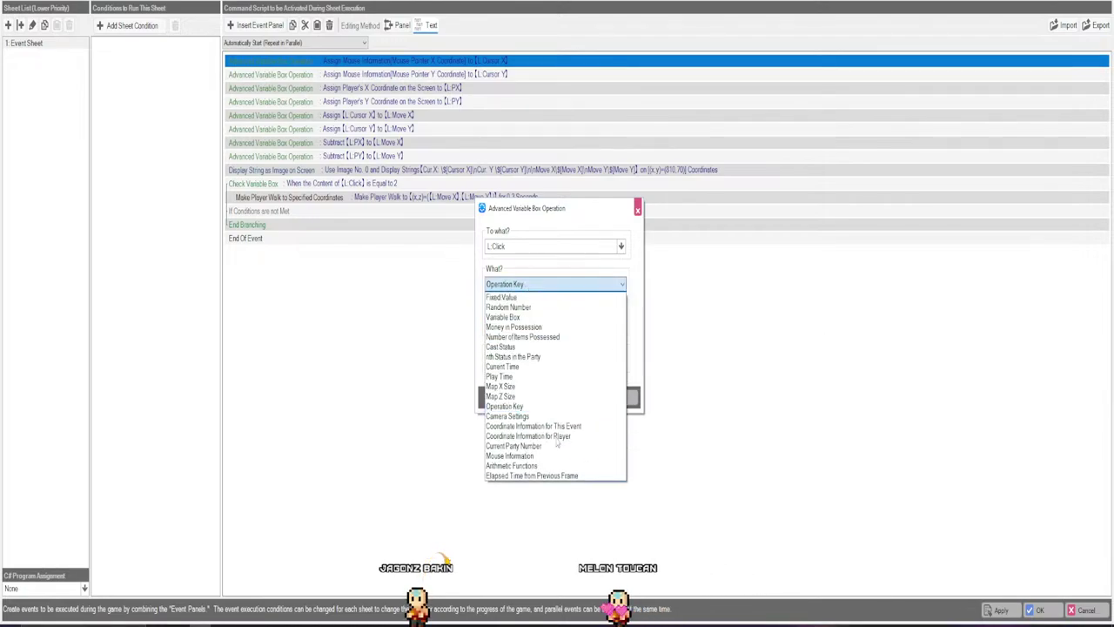
click(513, 459)
click(505, 303)
click(498, 336)
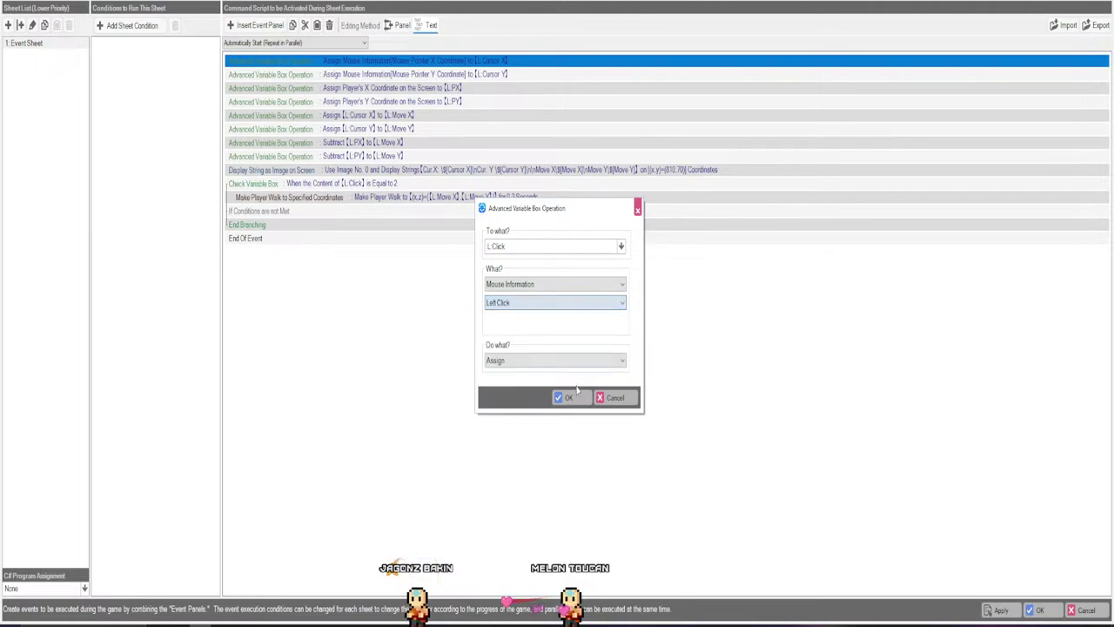
click(566, 397)
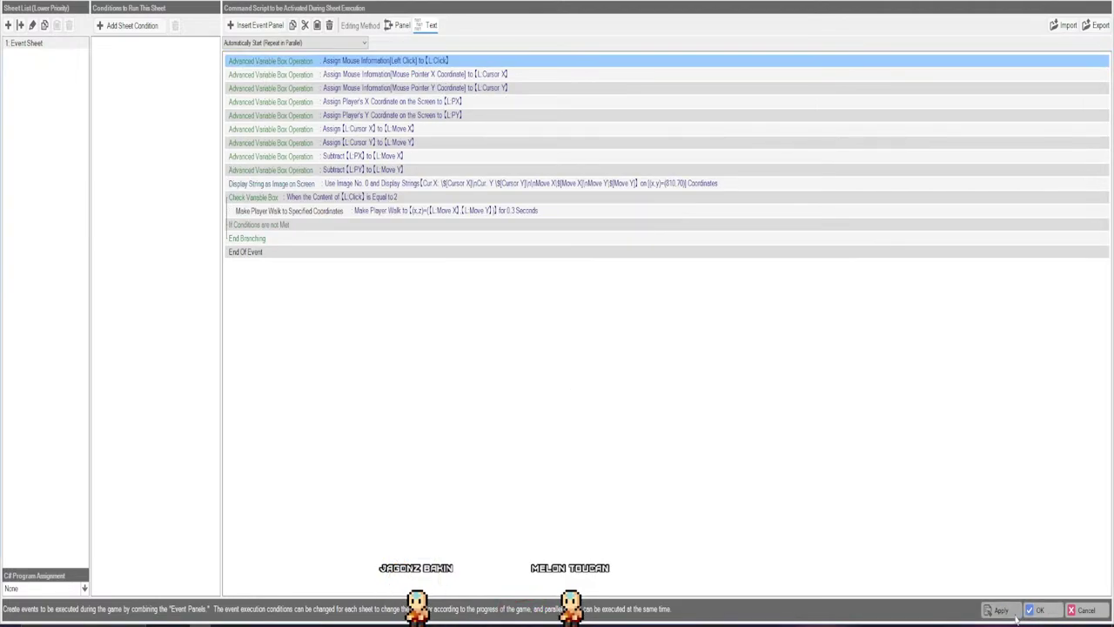
click(1035, 610)
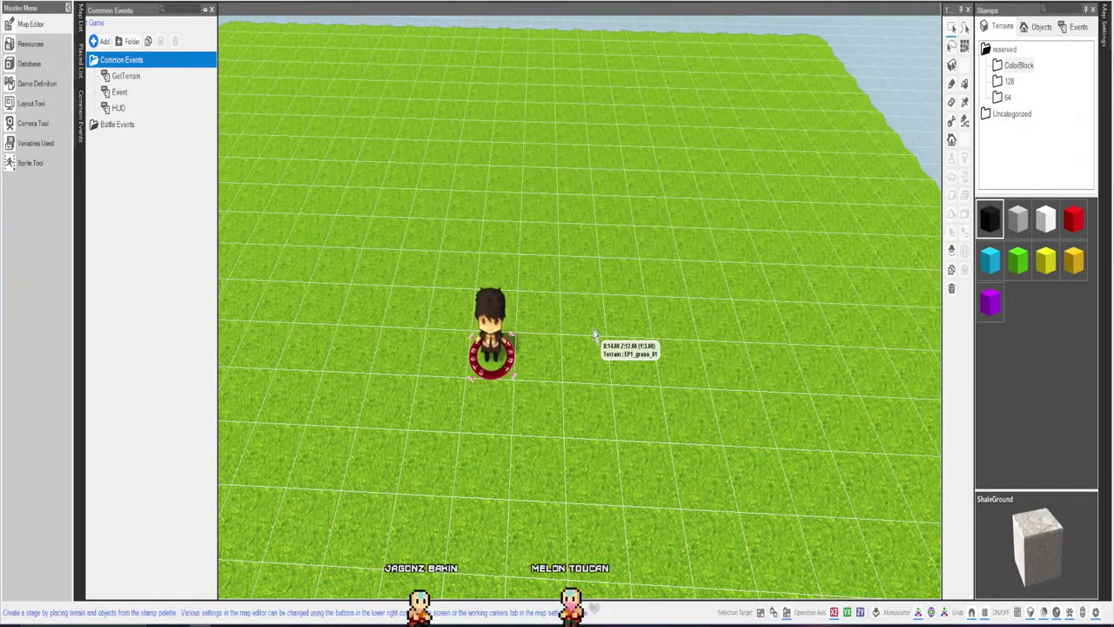
Test play the map by left-clicking the ground beside the player to trigger the walk, and close the test play.
key(F5)
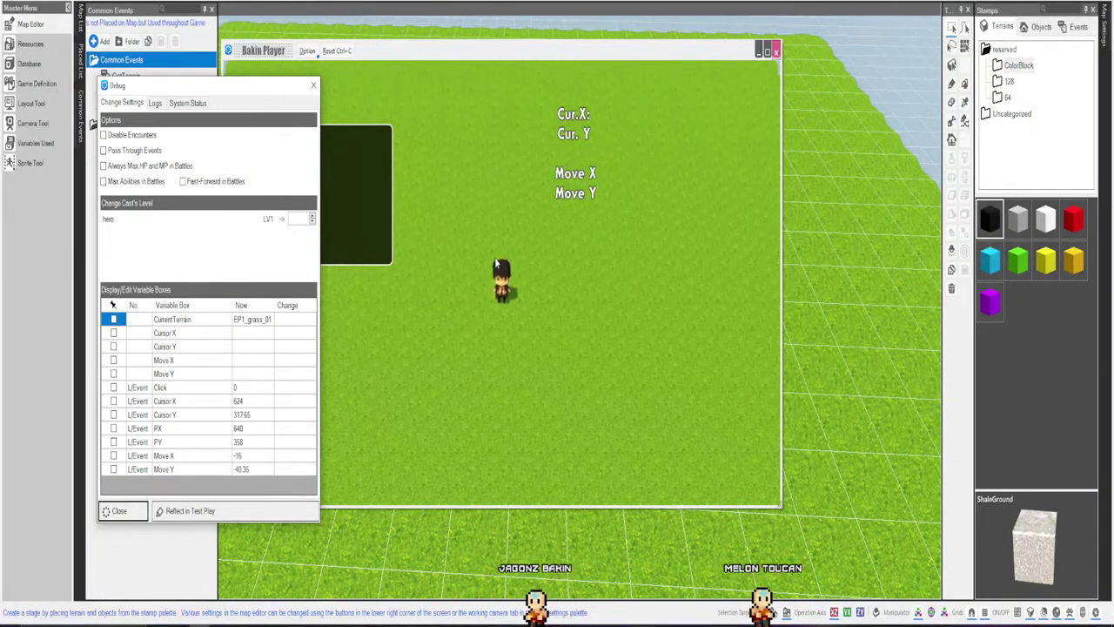
click(534, 294)
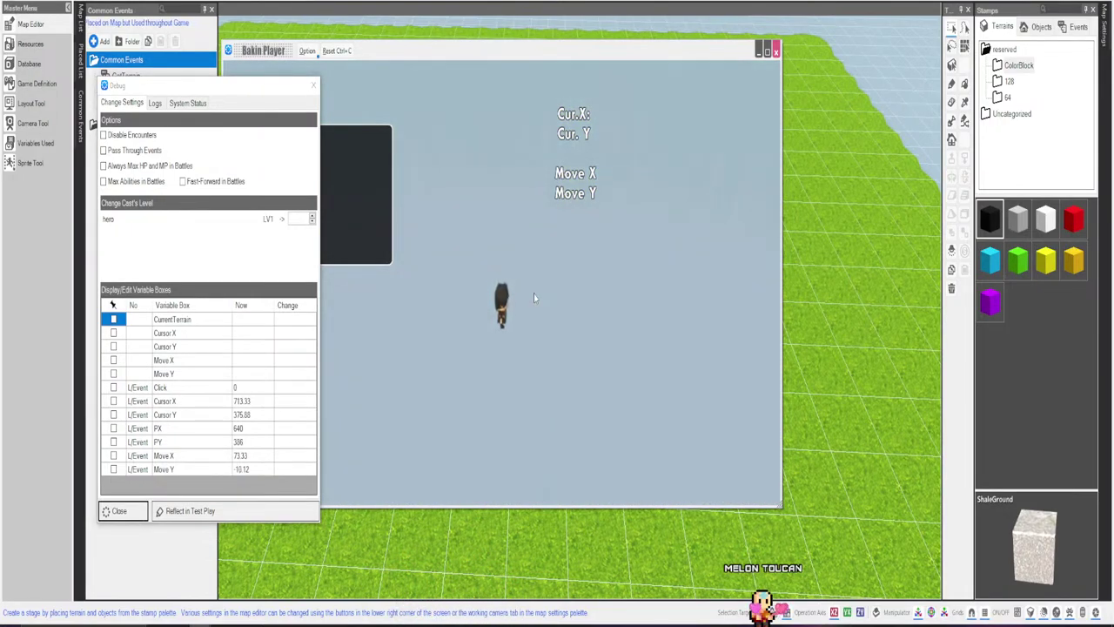
click(775, 51)
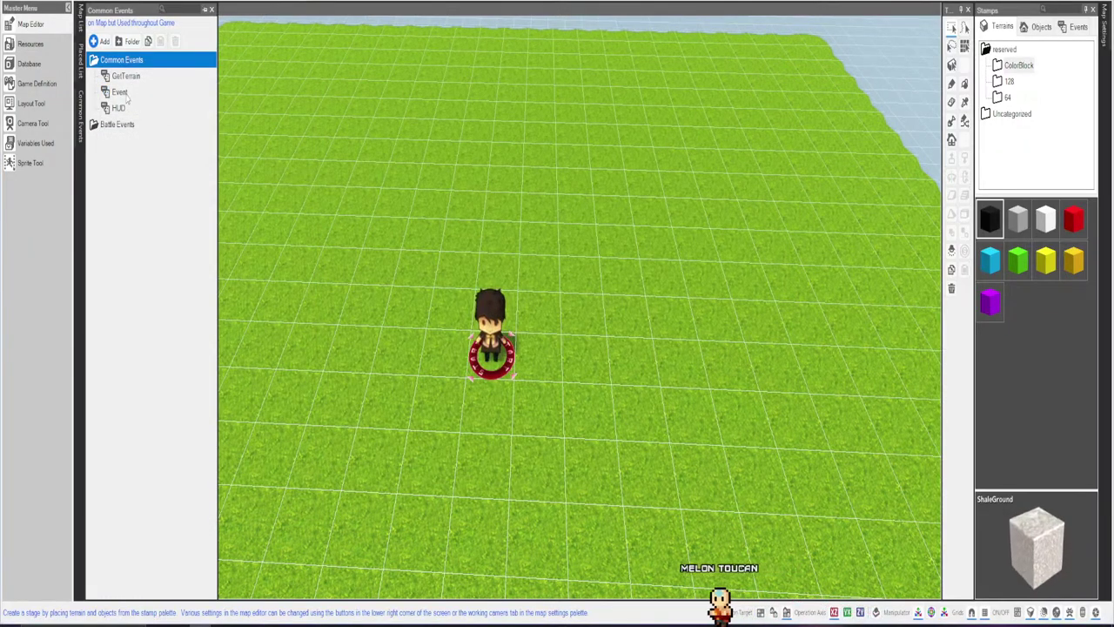
Open the common event named Event and insert an Advanced Variable Box Operation before the Cursor X to Move X assignment.
click(122, 92)
double_click(122, 92)
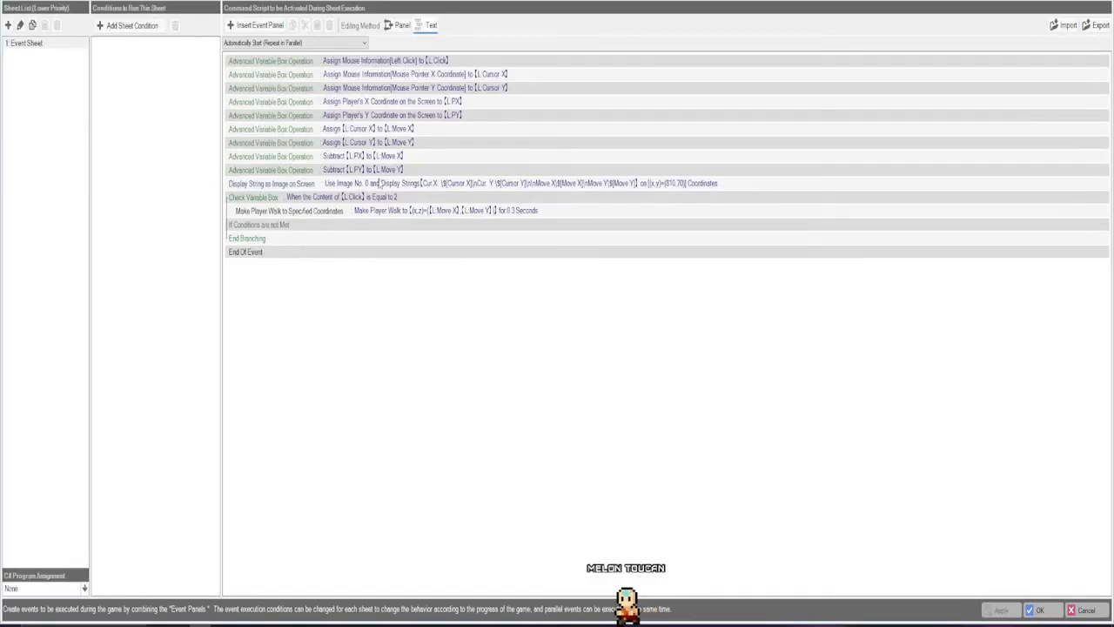
click(364, 170)
click(363, 183)
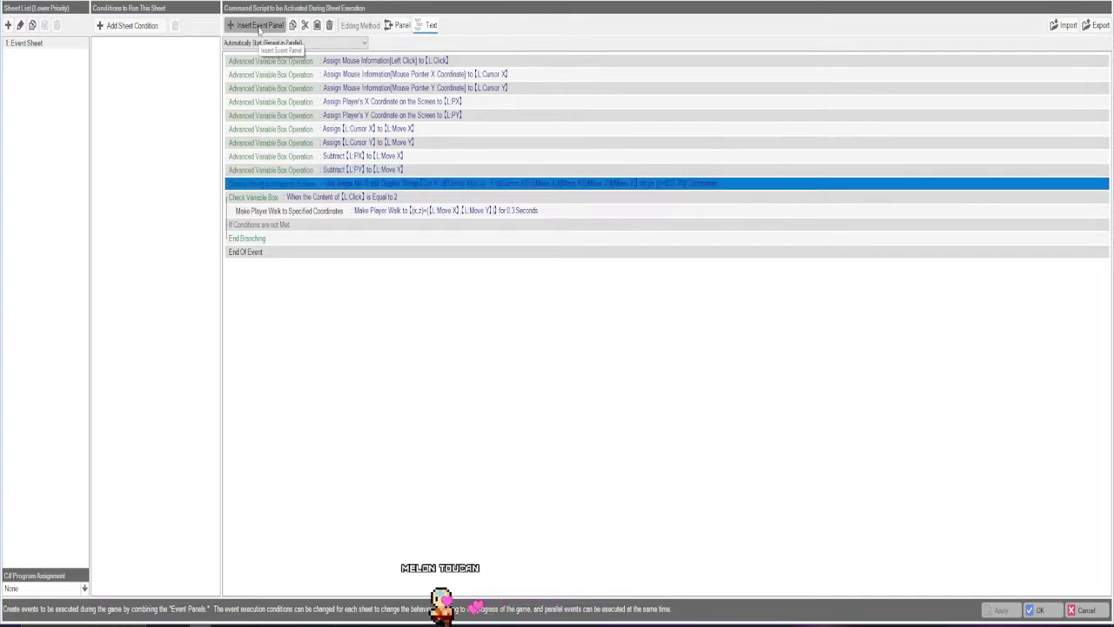
click(374, 129)
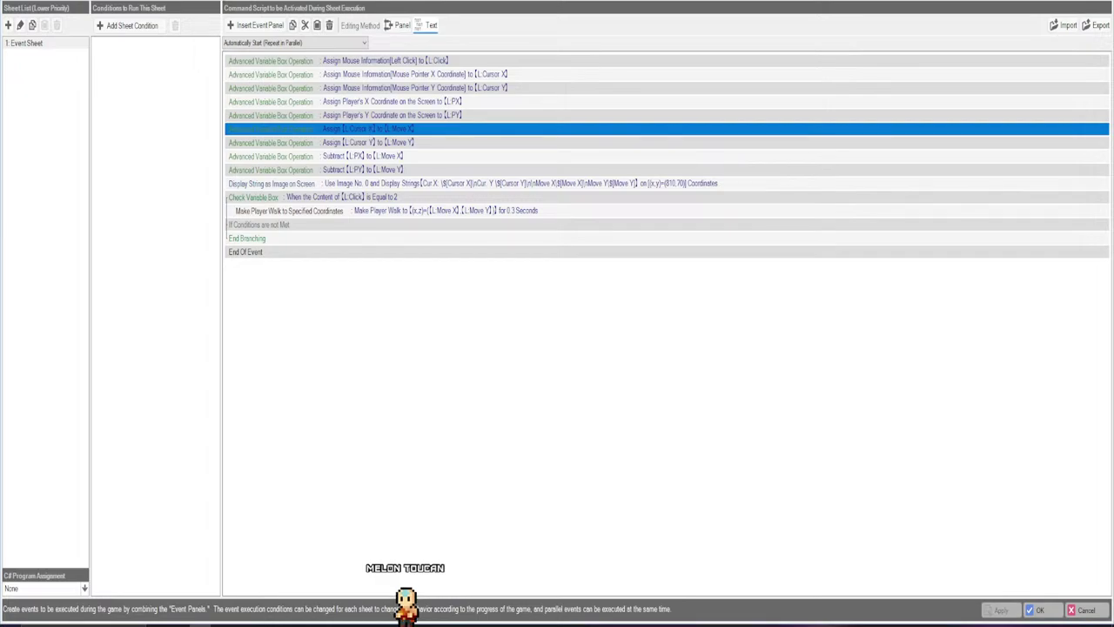
click(245, 27)
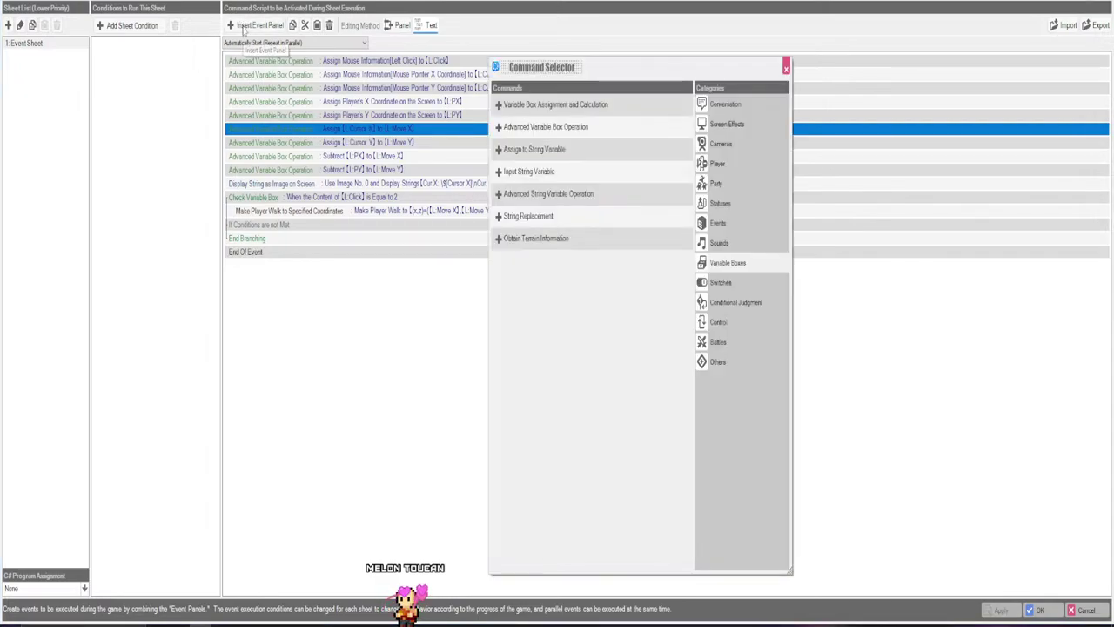
click(584, 138)
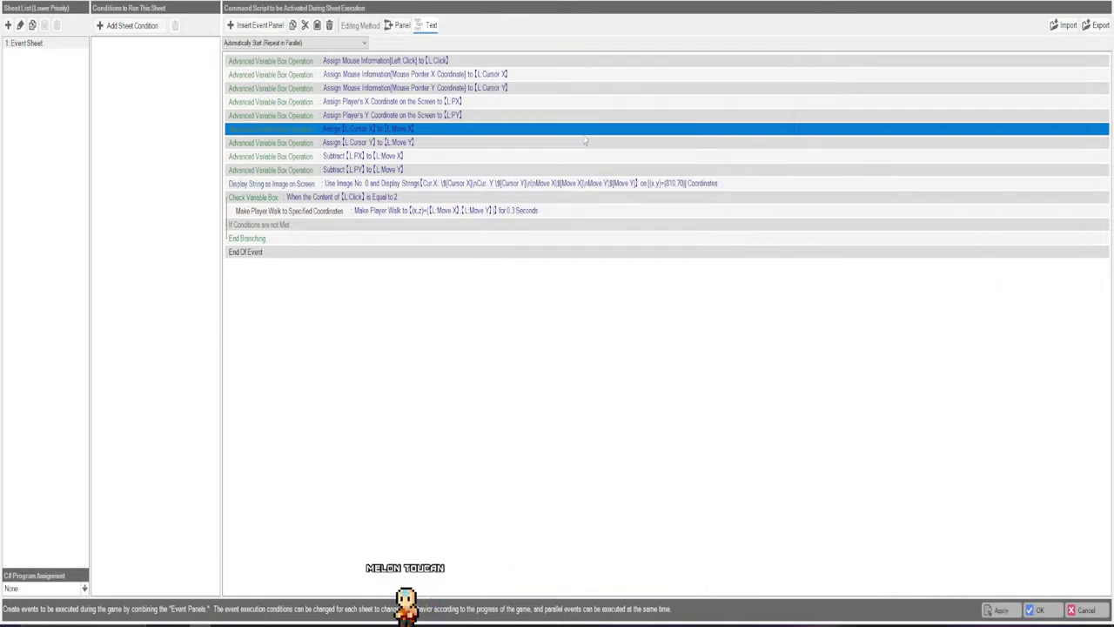
Set the new operation to divide local variable PX by a fixed value of 100.
click(526, 248)
click(547, 289)
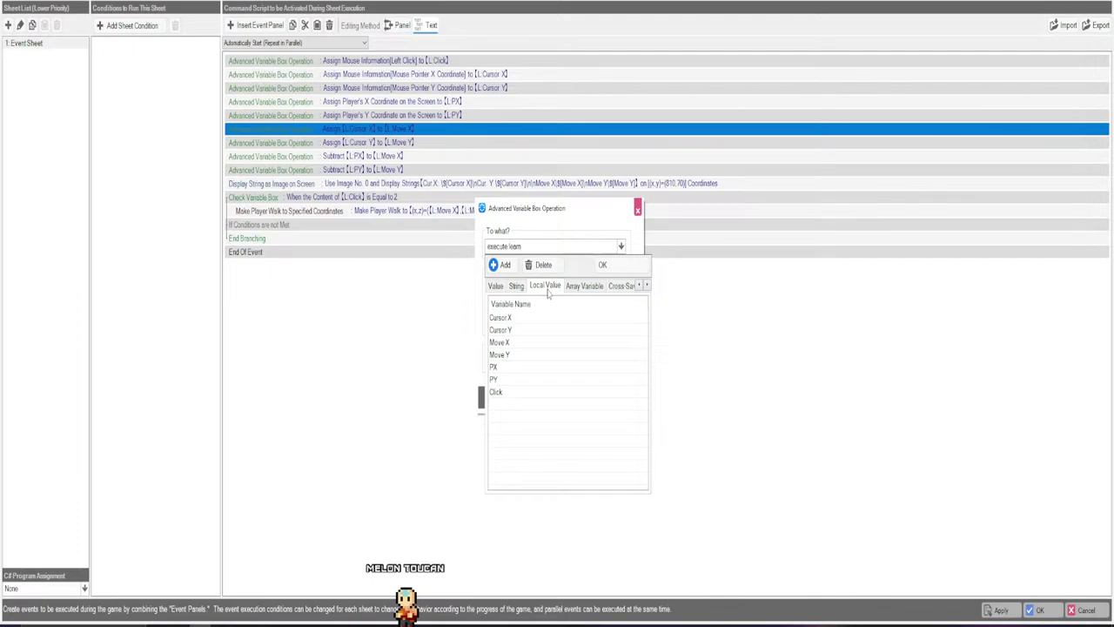
click(512, 370)
click(600, 303)
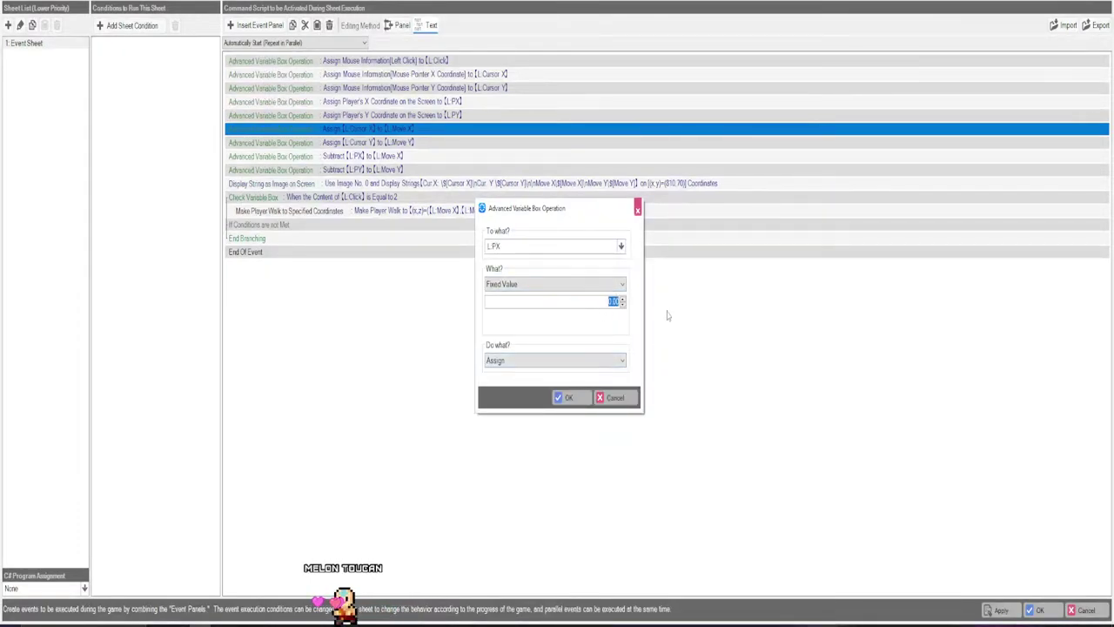
click(555, 360)
click(514, 413)
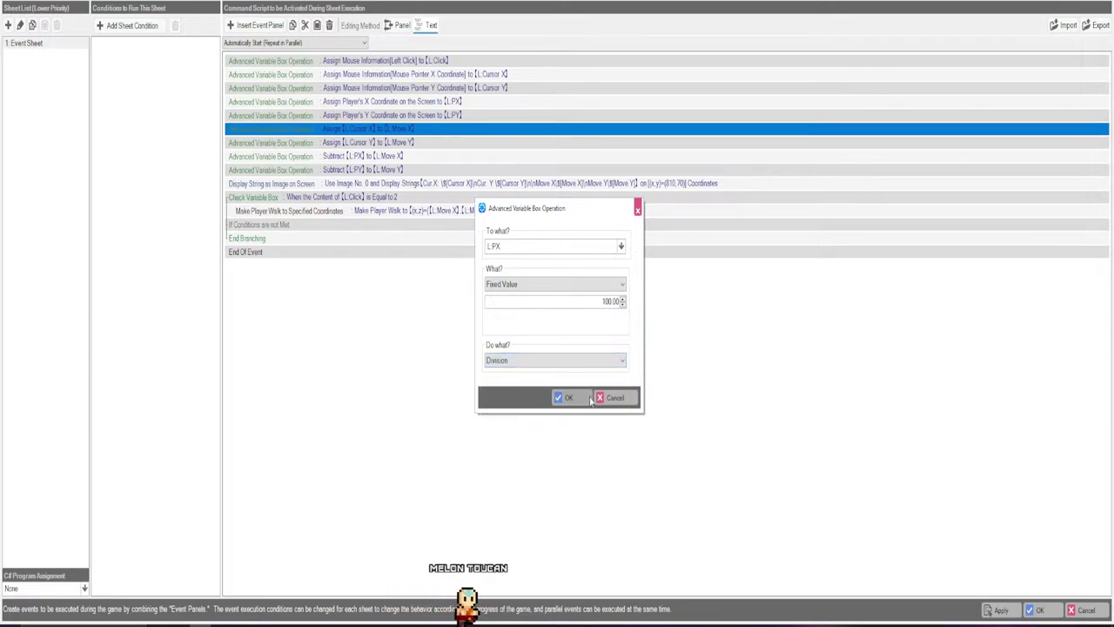
click(566, 397)
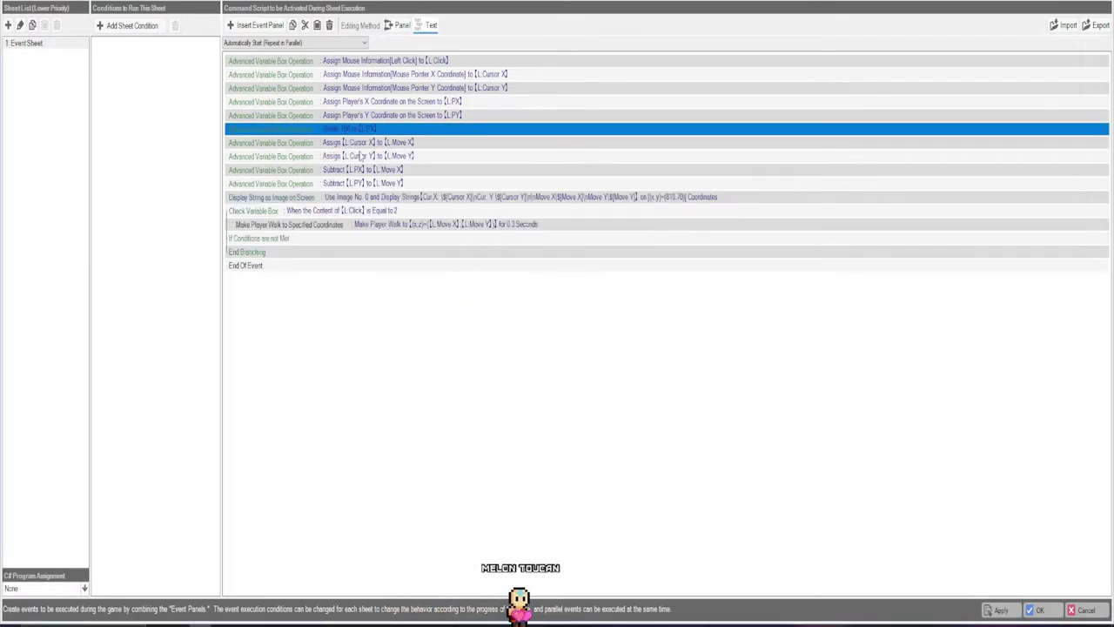
Paste a copy of the PX division directly below it and change its target to local variable PY.
right_click(350, 143)
click(380, 183)
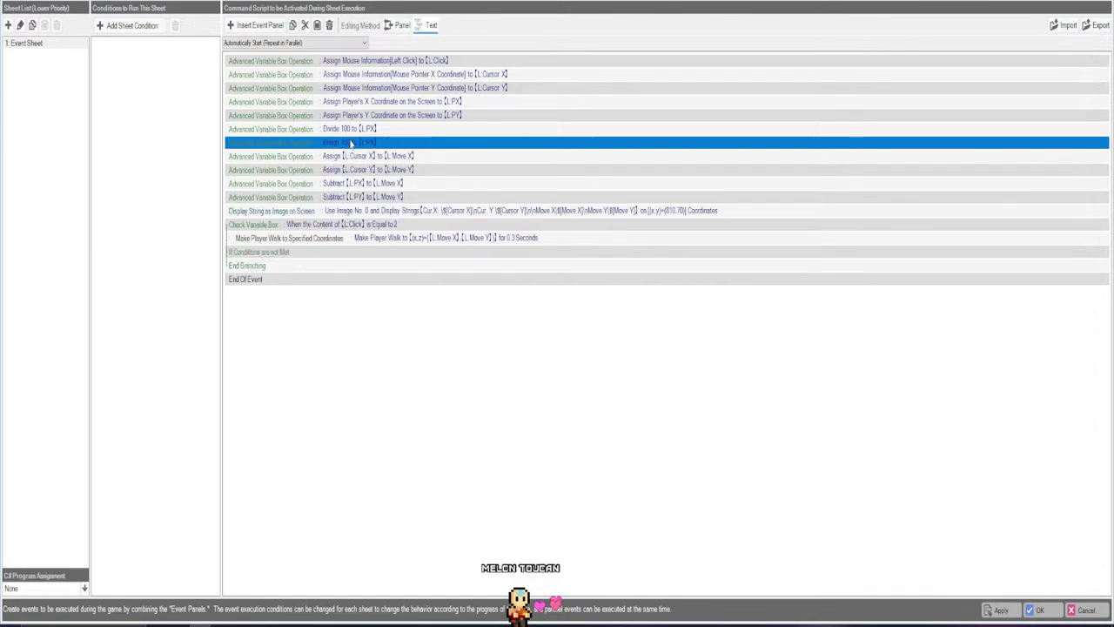
click(528, 248)
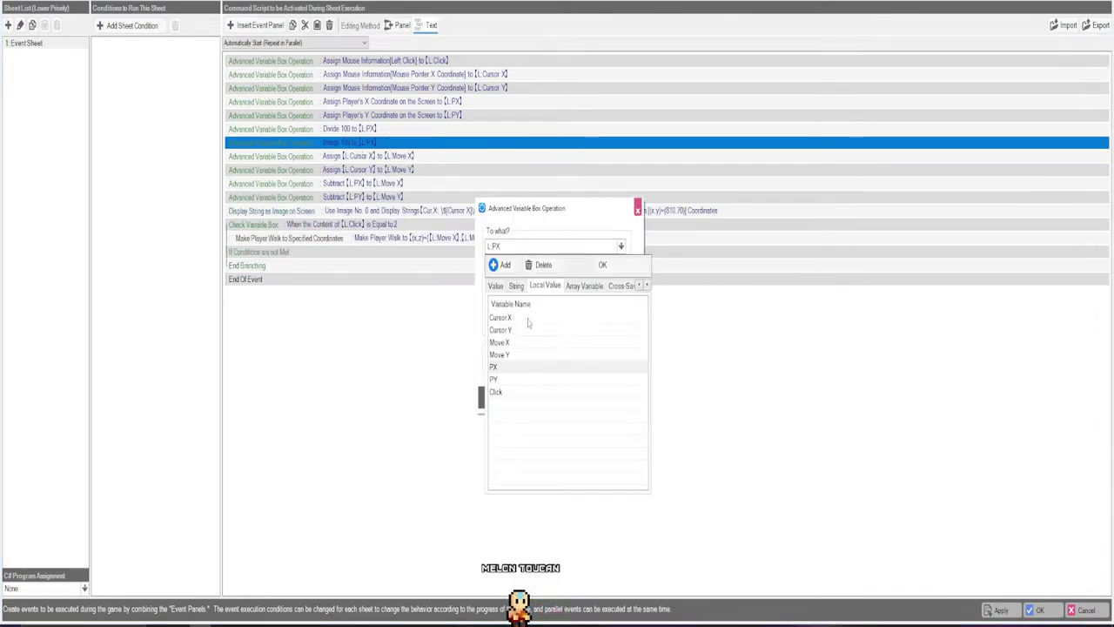
click(513, 379)
click(570, 397)
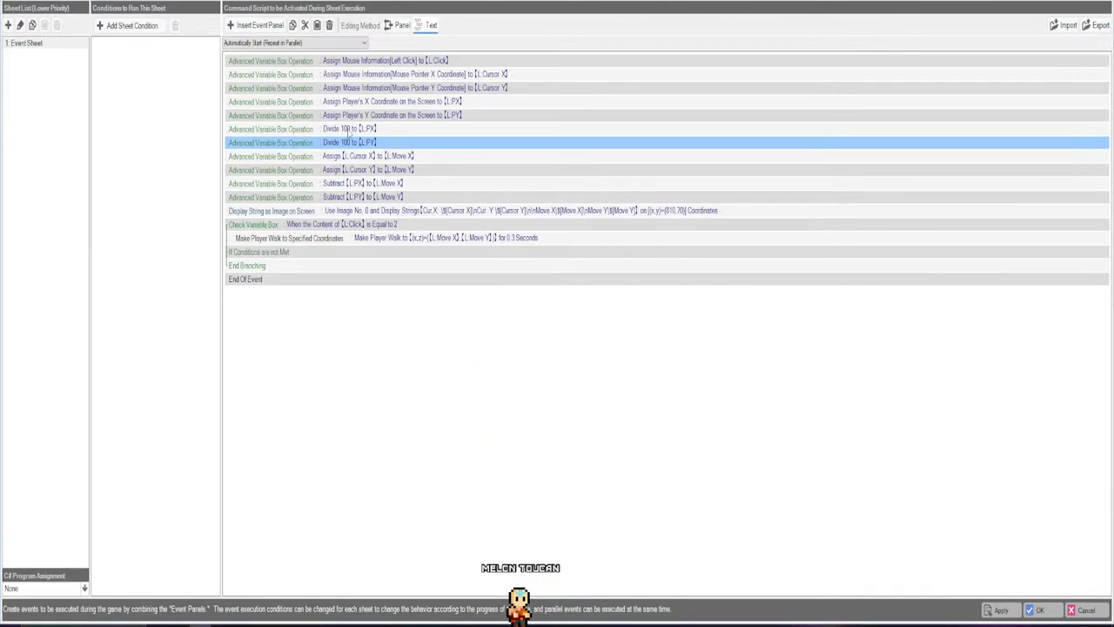
Copy the PX and PY division commands together and paste them before the Cursor X to Move X assignment.
click(348, 129)
shift+click(348, 144)
right_click(350, 142)
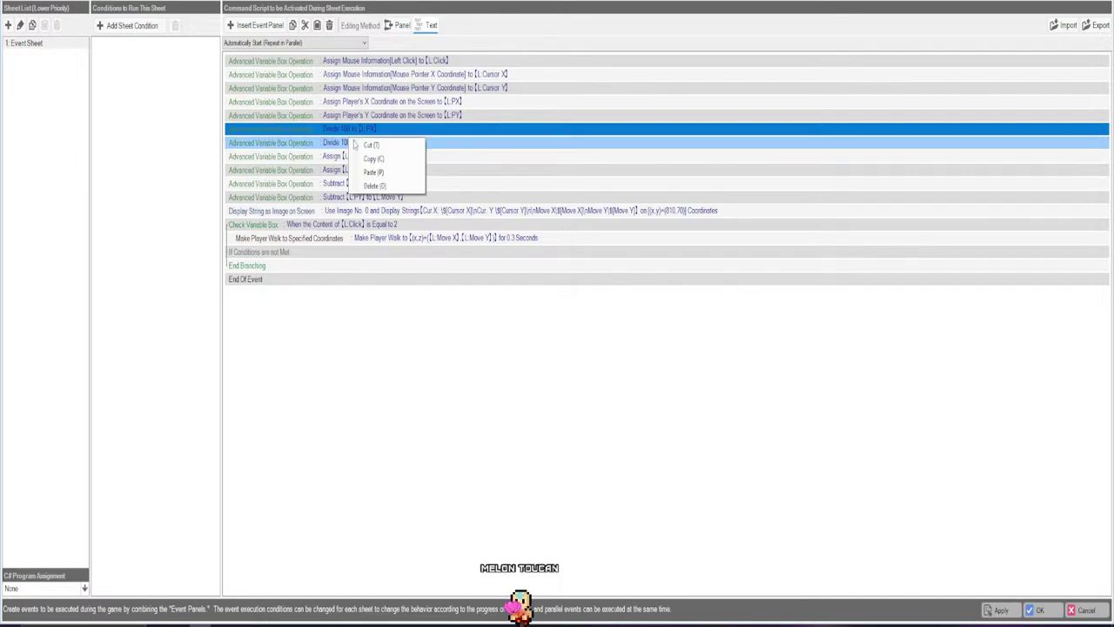
click(362, 155)
right_click(345, 155)
click(367, 185)
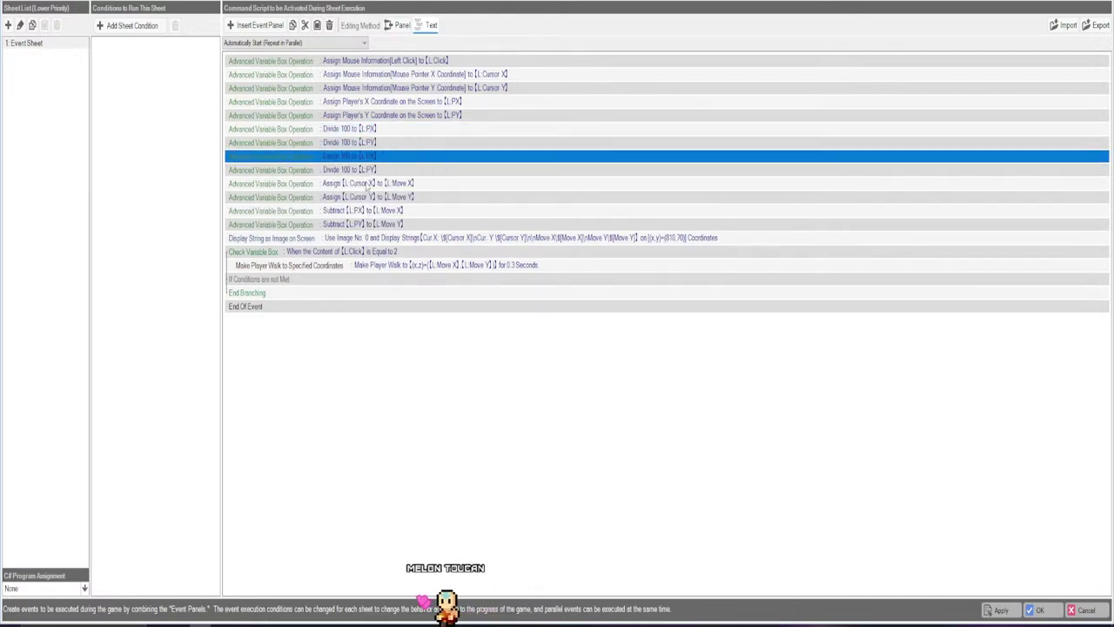
Change the targets of the two pasted divisions to local variables Cursor X and Cursor Y, and save the event.
double_click(348, 157)
click(528, 251)
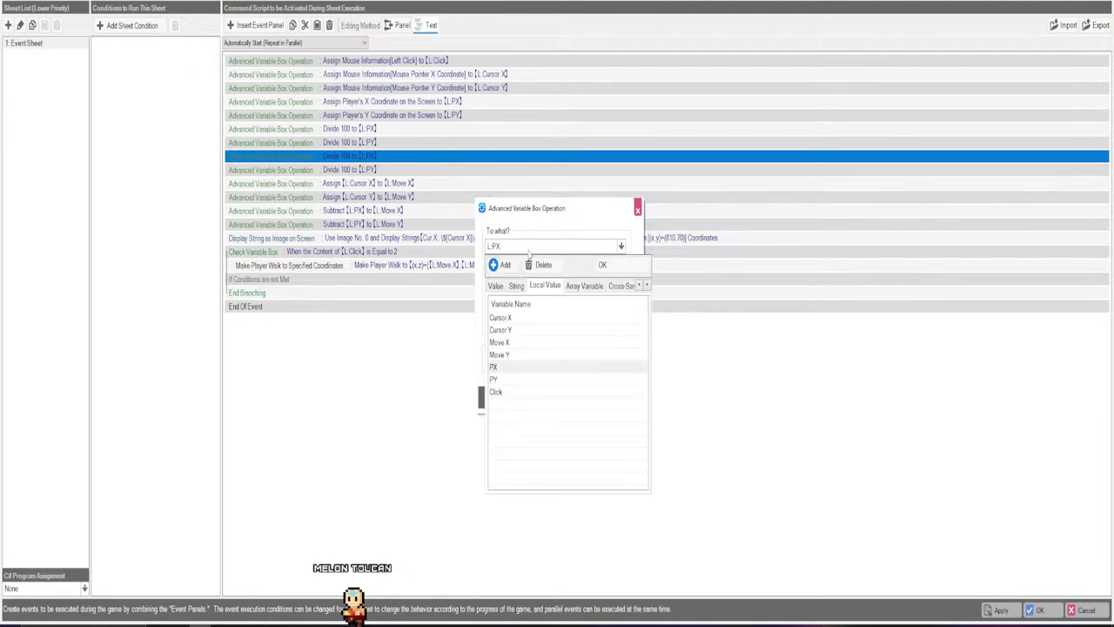
double_click(500, 316)
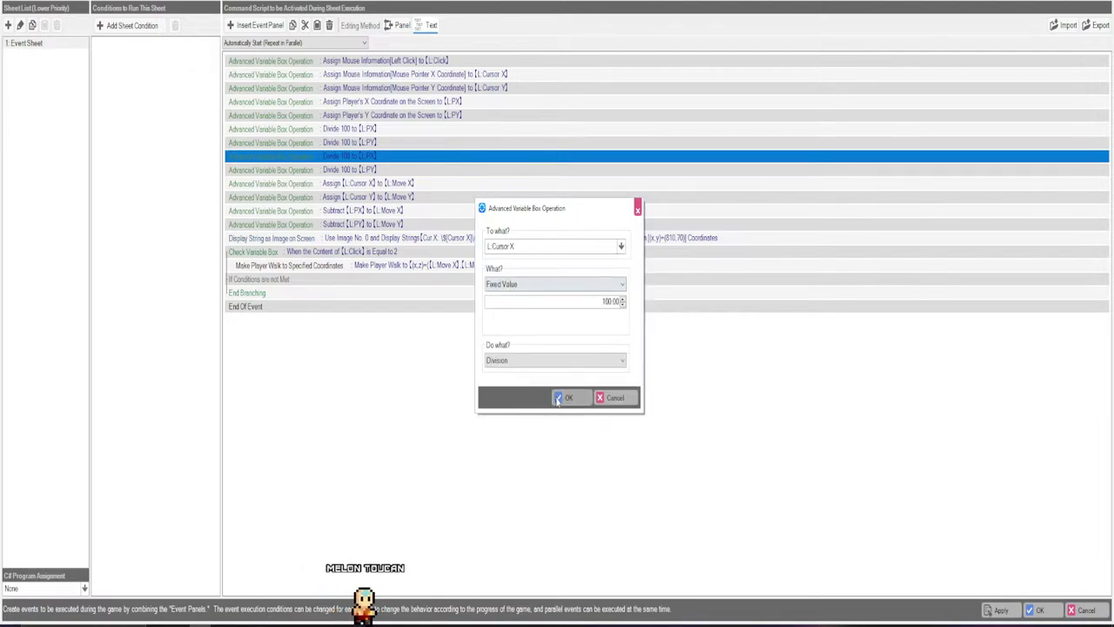
click(562, 396)
double_click(352, 170)
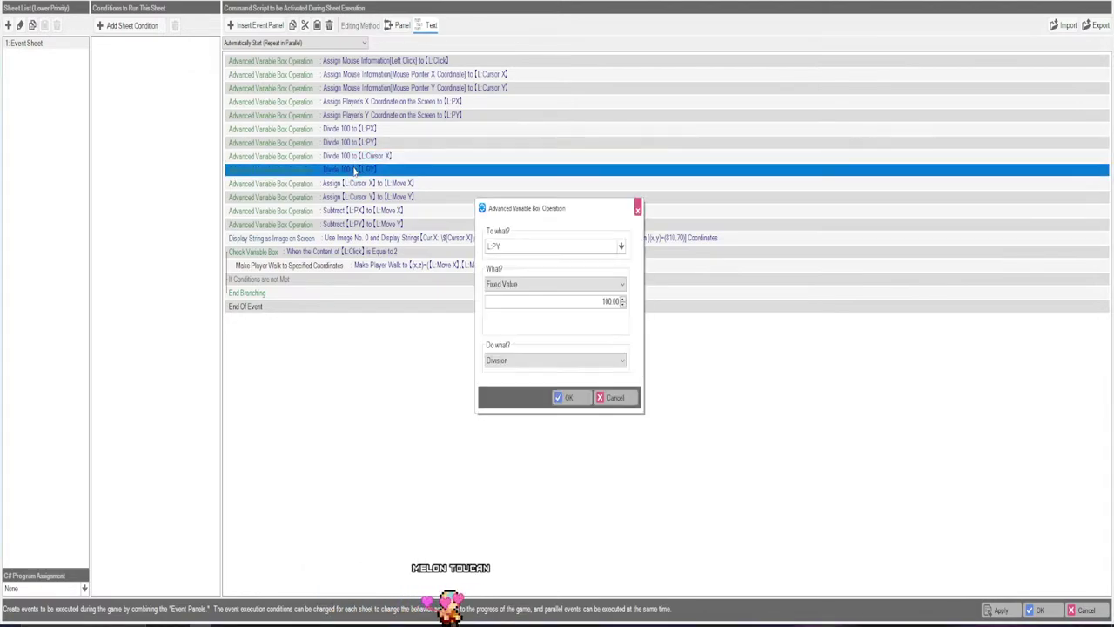
click(509, 246)
click(515, 333)
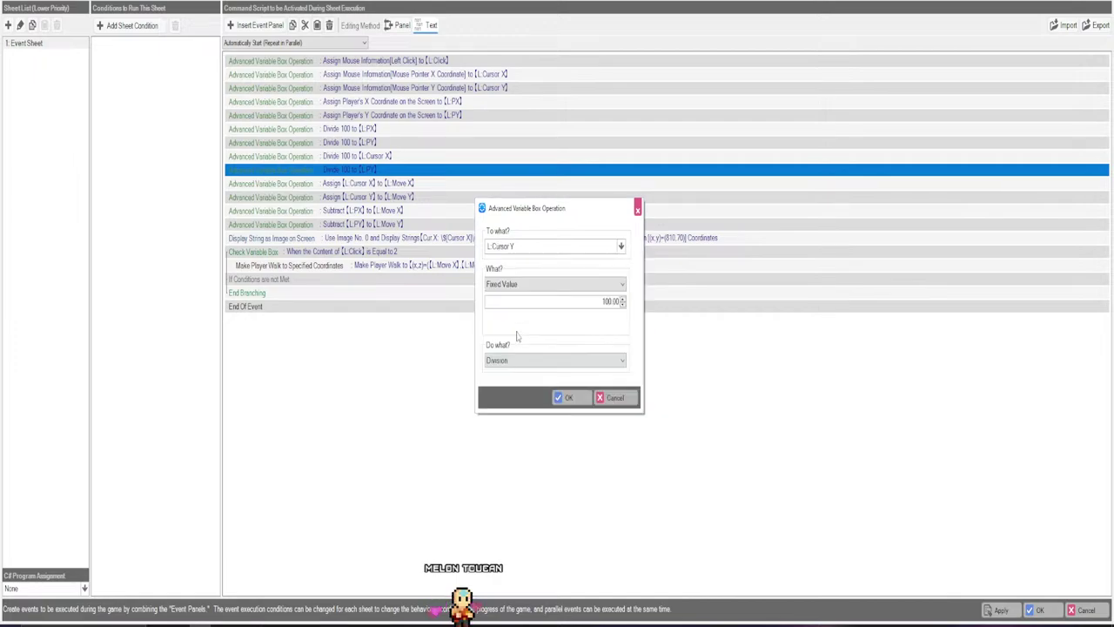
click(564, 397)
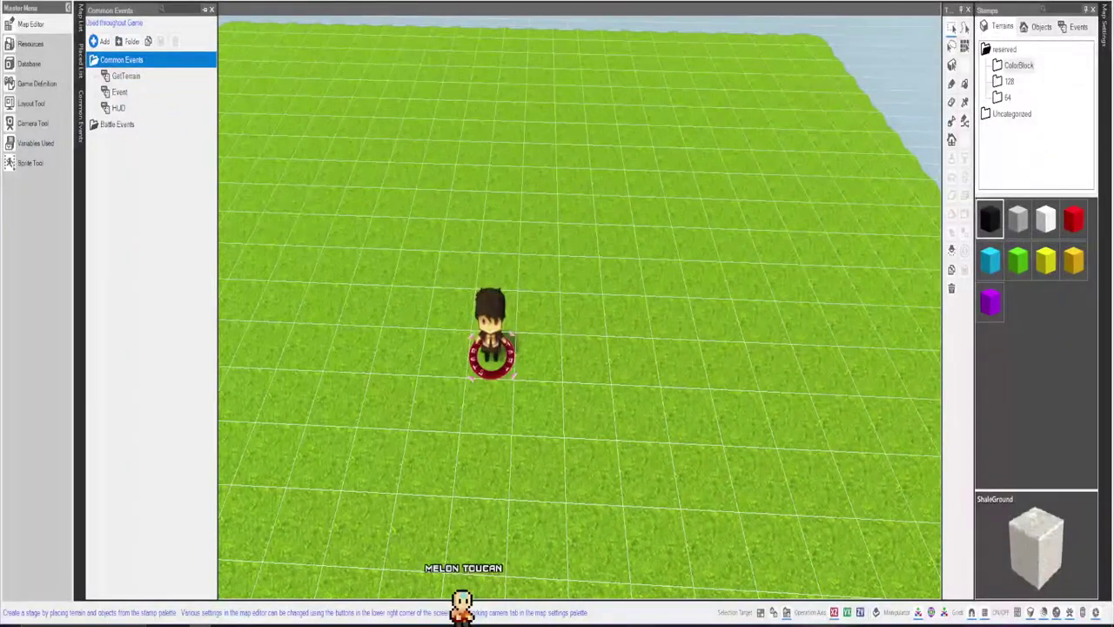
Test play the map, left-clicking several ground spots around the player with the debug variables shown, and close the test play.
key(F5)
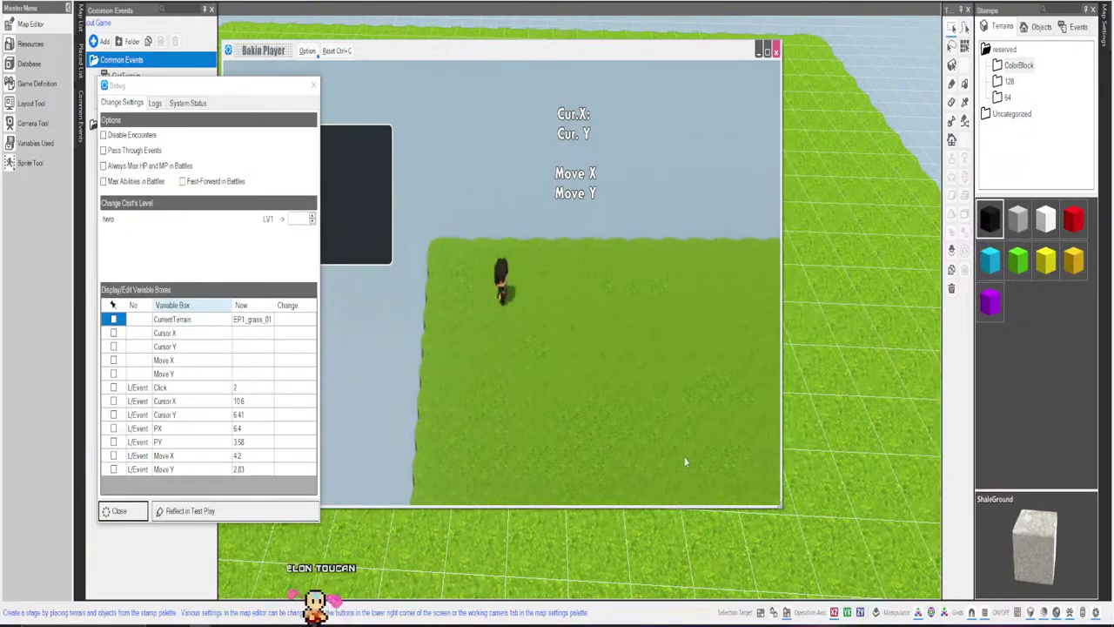
click(639, 459)
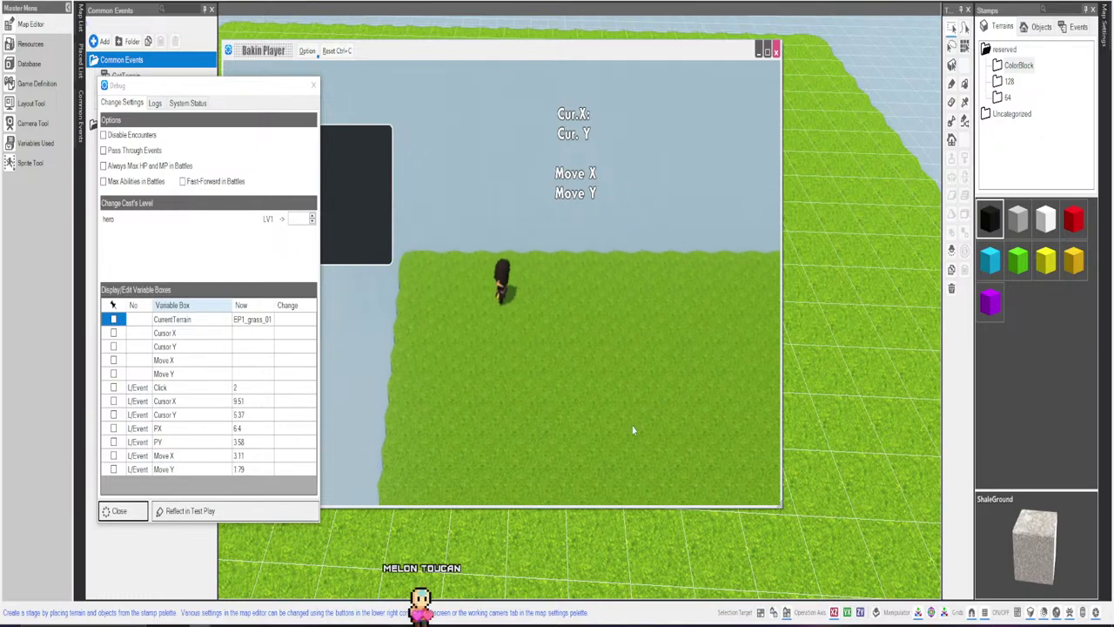
click(688, 435)
click(479, 356)
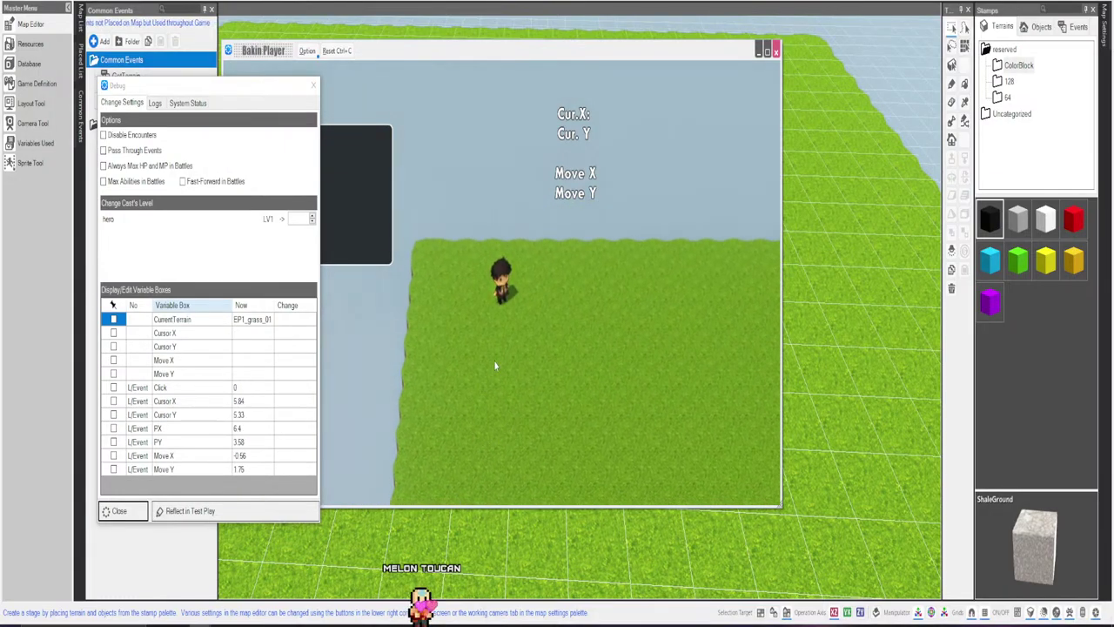
click(775, 50)
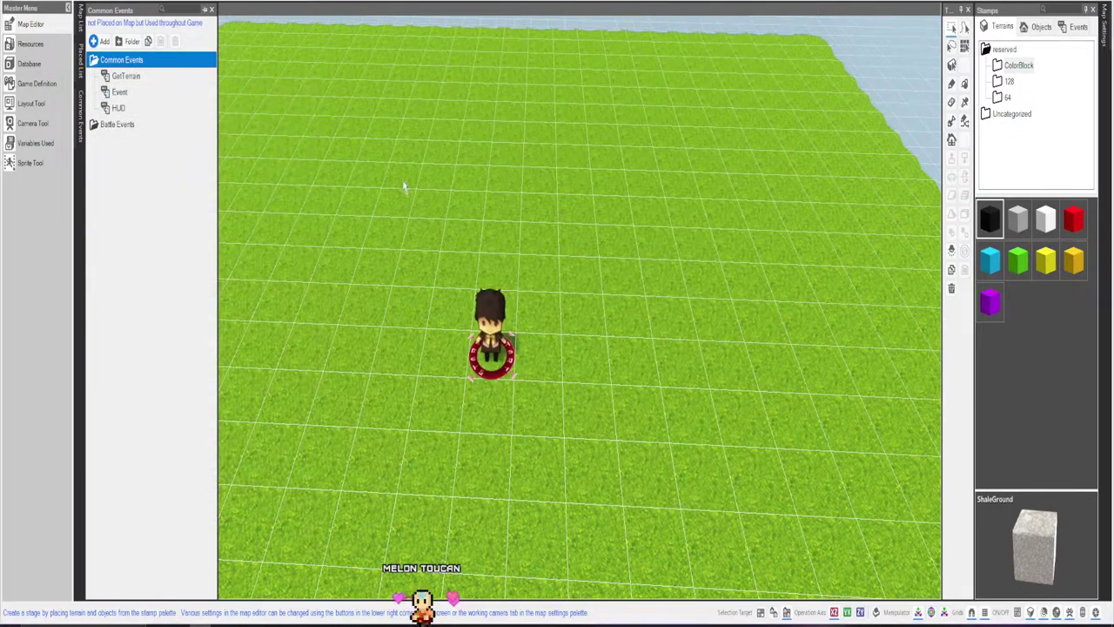
Make the on-screen string reference Cursor X, Cursor Y, Move X and Move Y as local variables using \$L[ ], and test play the readout.
double_click(120, 91)
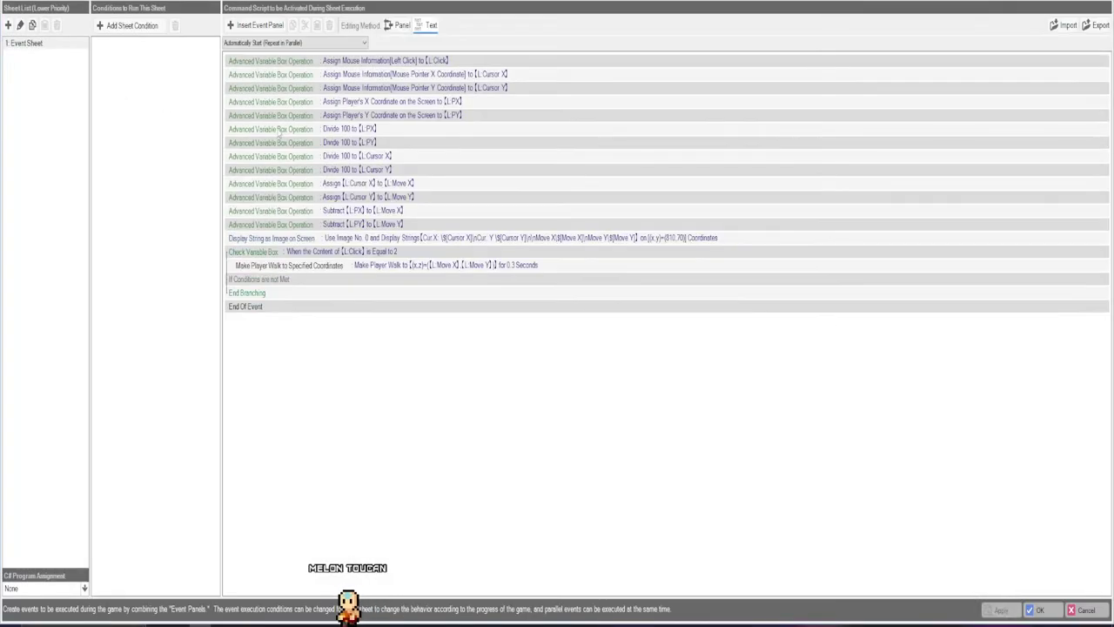
double_click(442, 242)
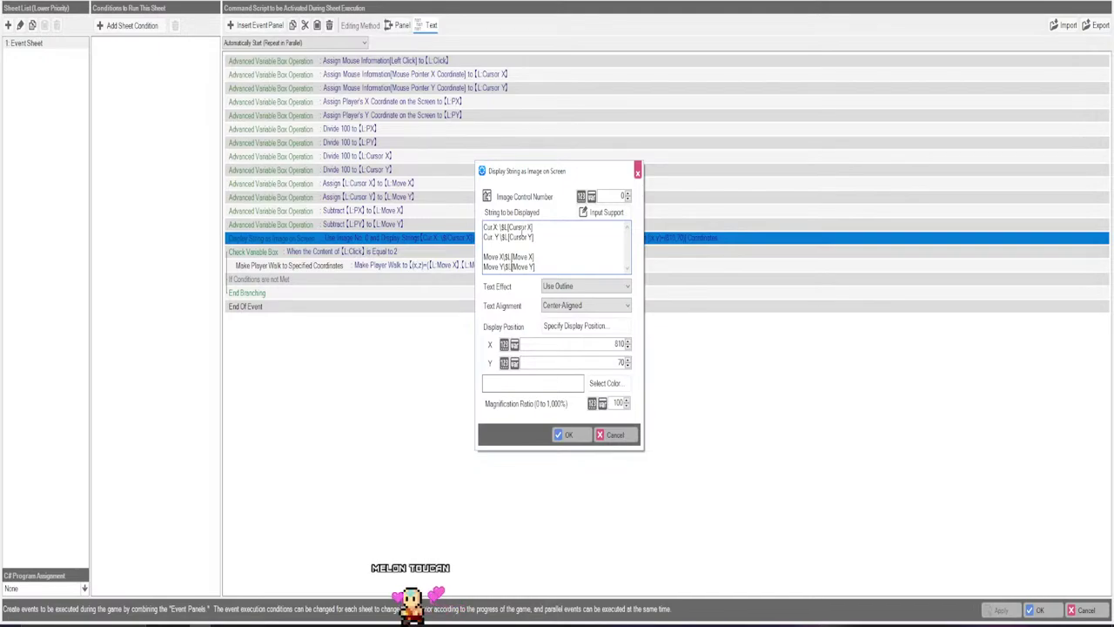
key(Return)
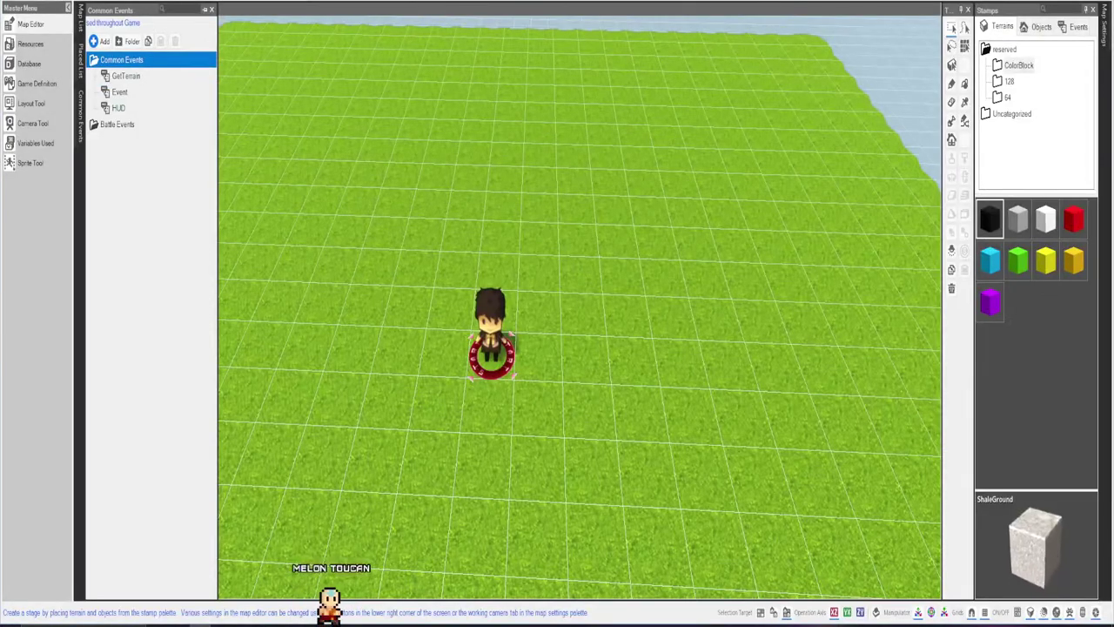
key(F5)
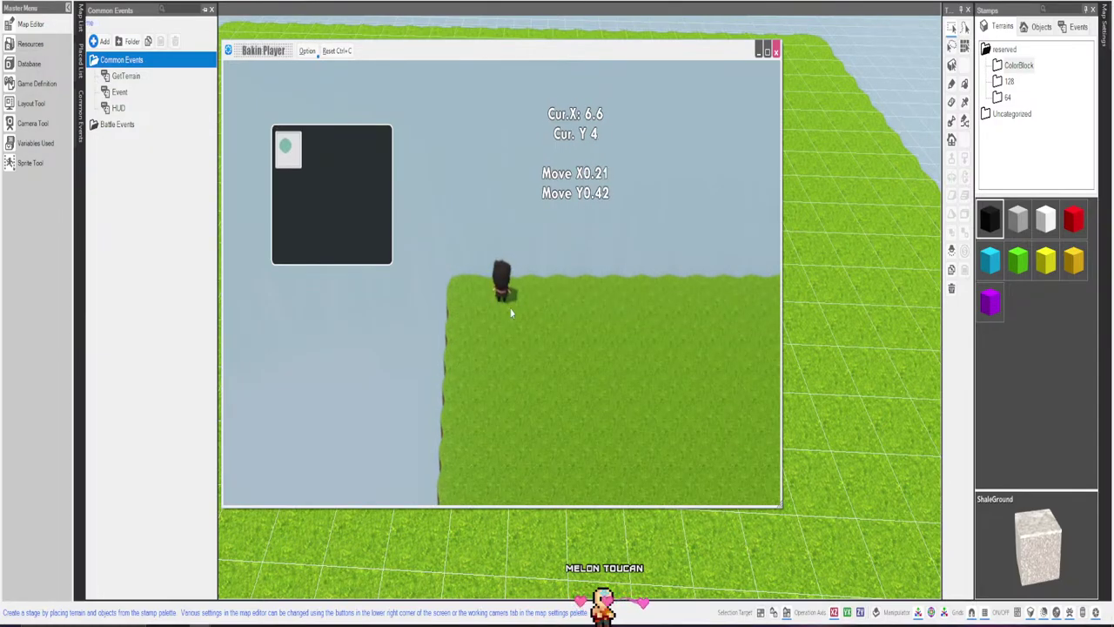
click(776, 50)
Reopen the mouse movement event and insert an Advanced Variable Box Operation before the Display String as Image on Screen command.
click(118, 78)
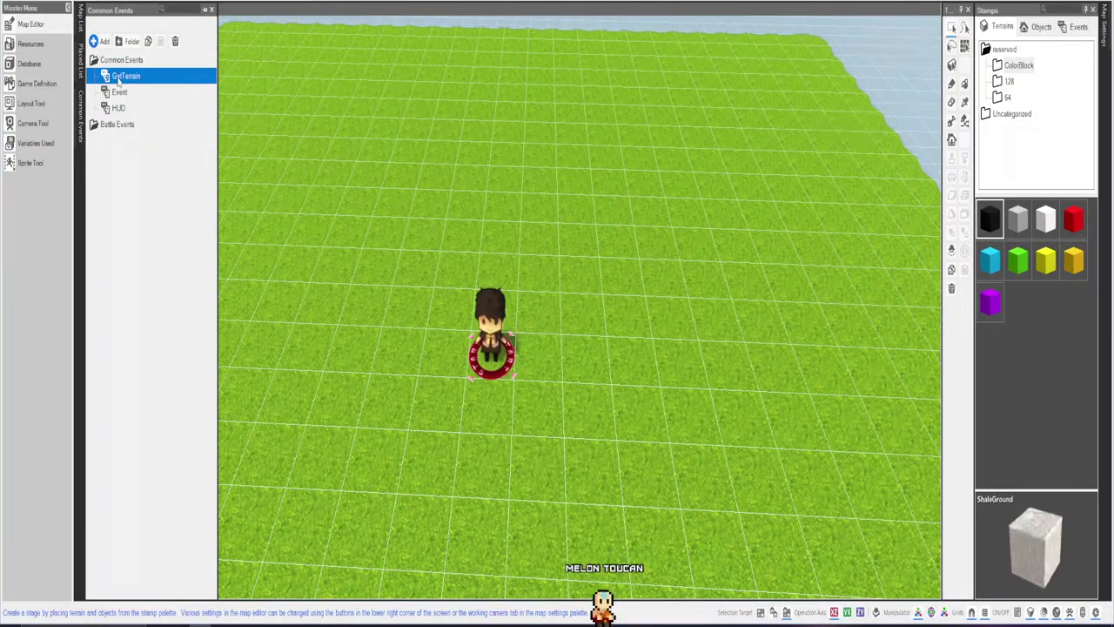
double_click(120, 79)
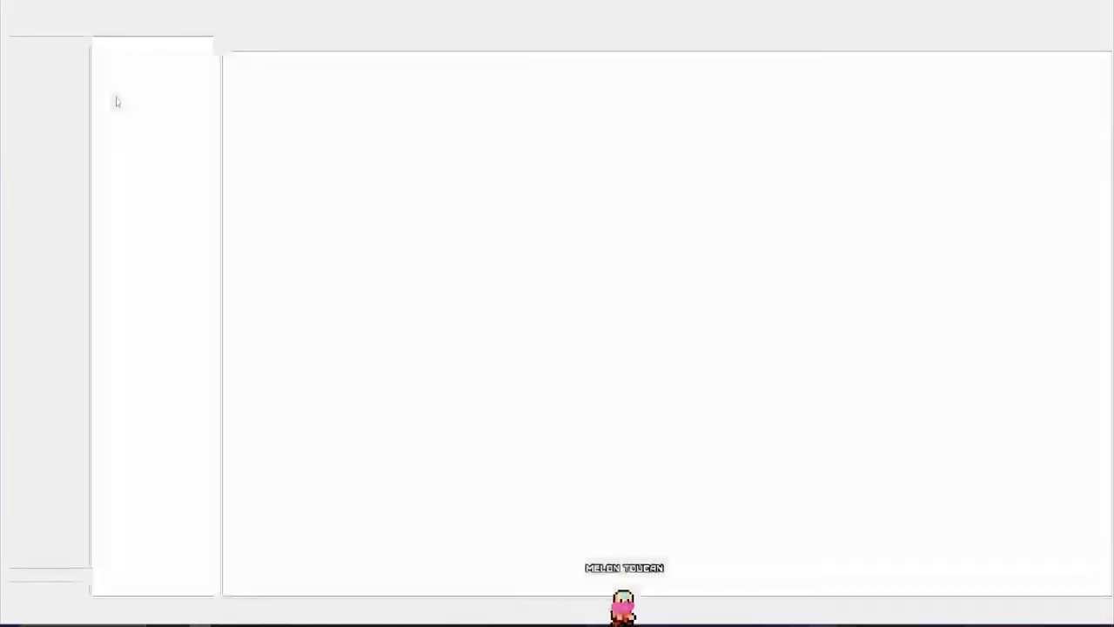
click(356, 251)
click(348, 237)
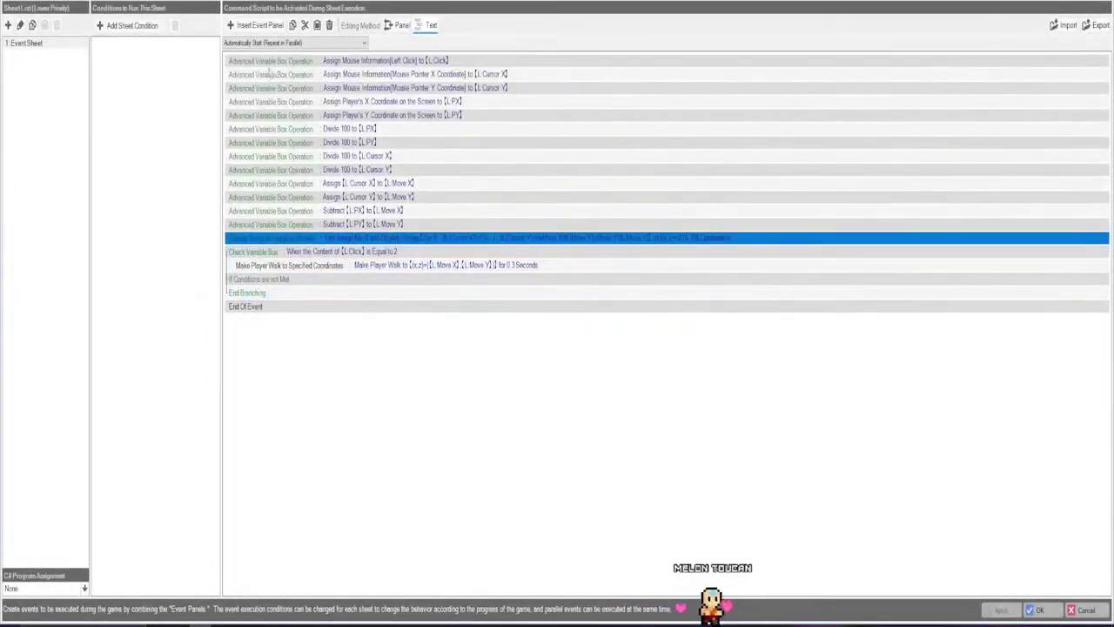
click(262, 28)
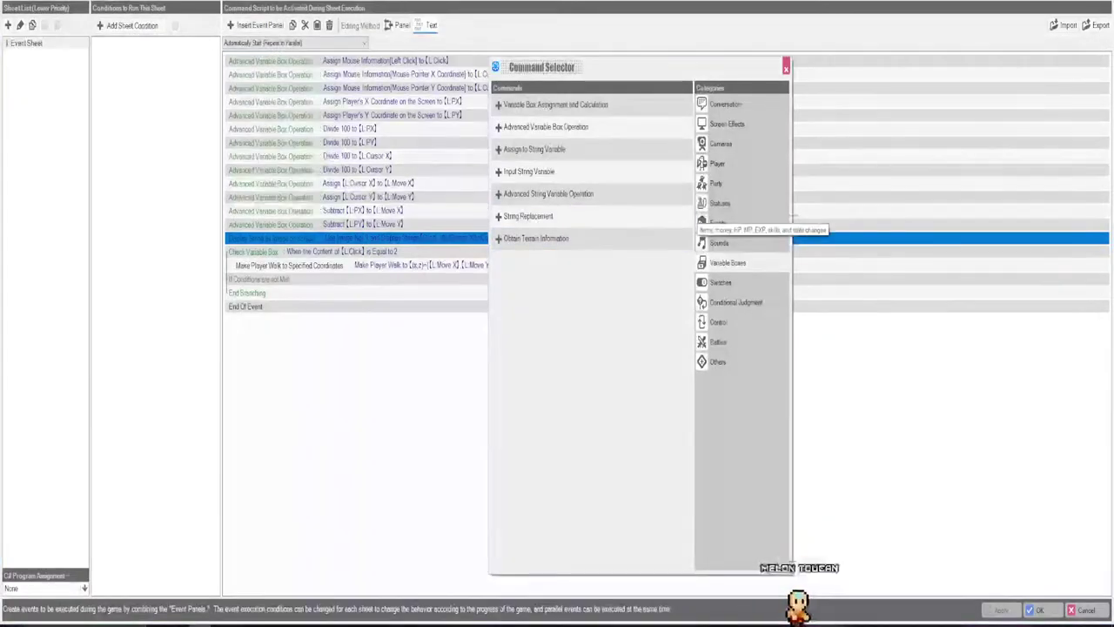
click(597, 127)
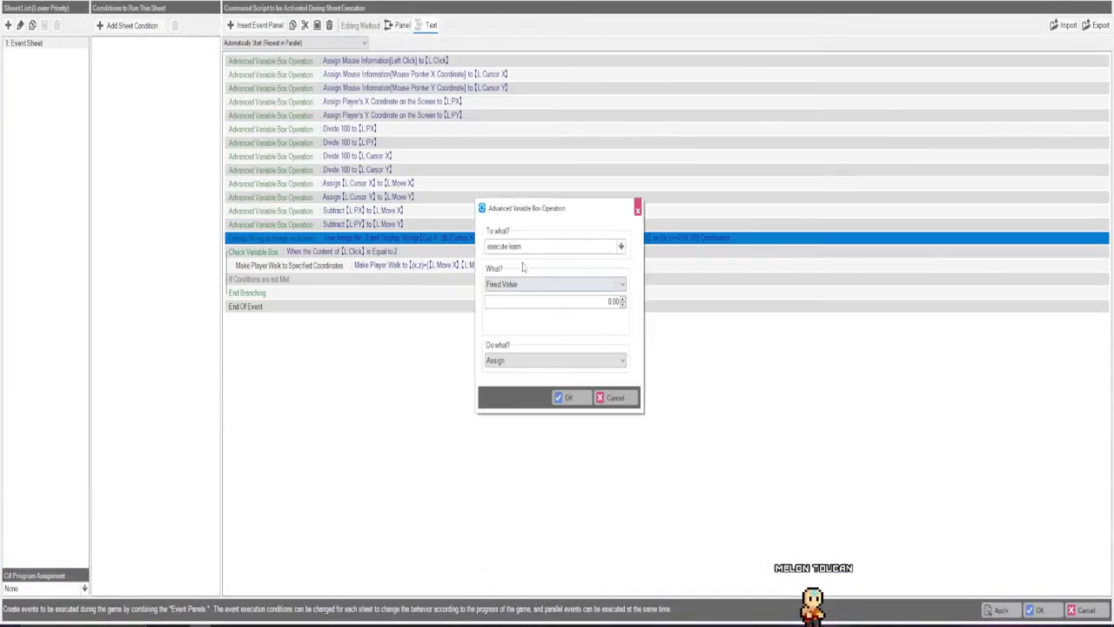
Set the new operation to assign the Abs arithmetic function of local variable Move X to local variable Move X.
click(527, 247)
click(546, 286)
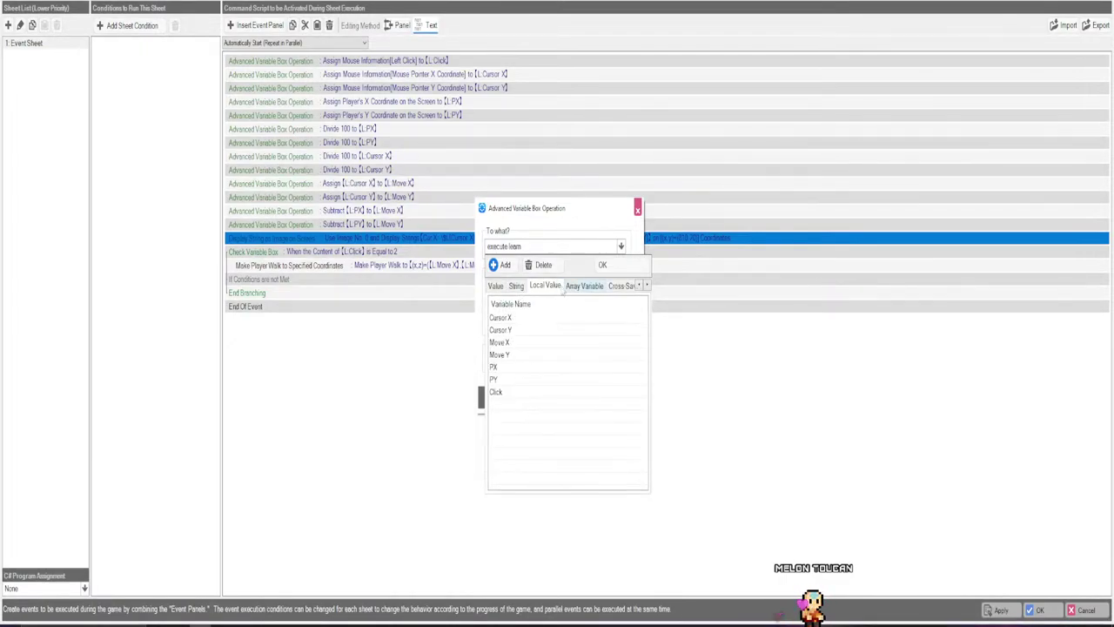
click(501, 342)
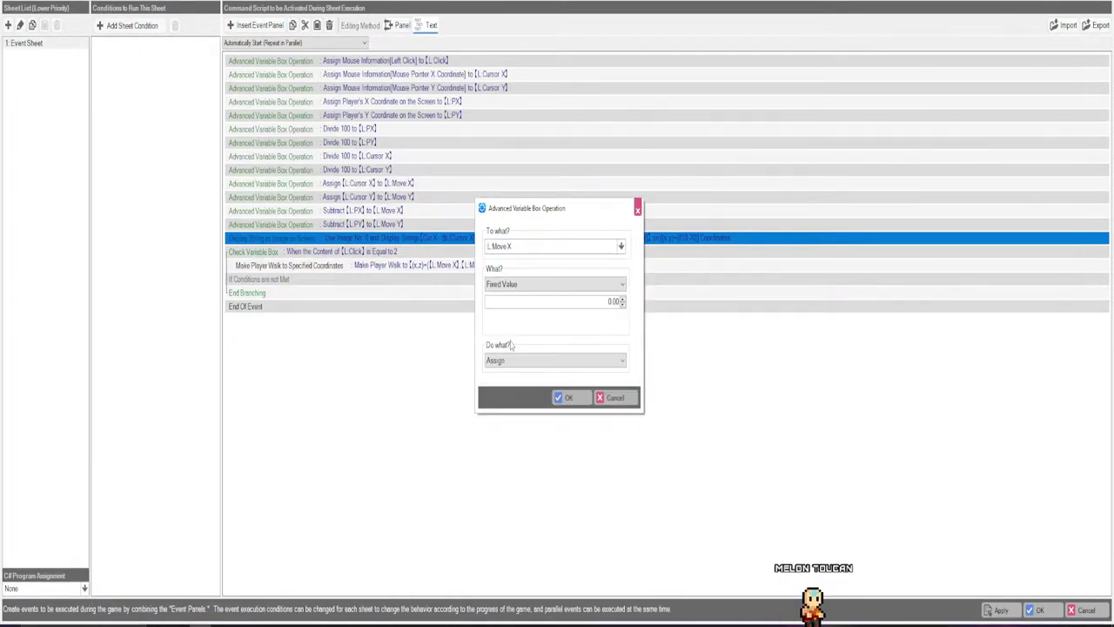
click(508, 286)
click(522, 475)
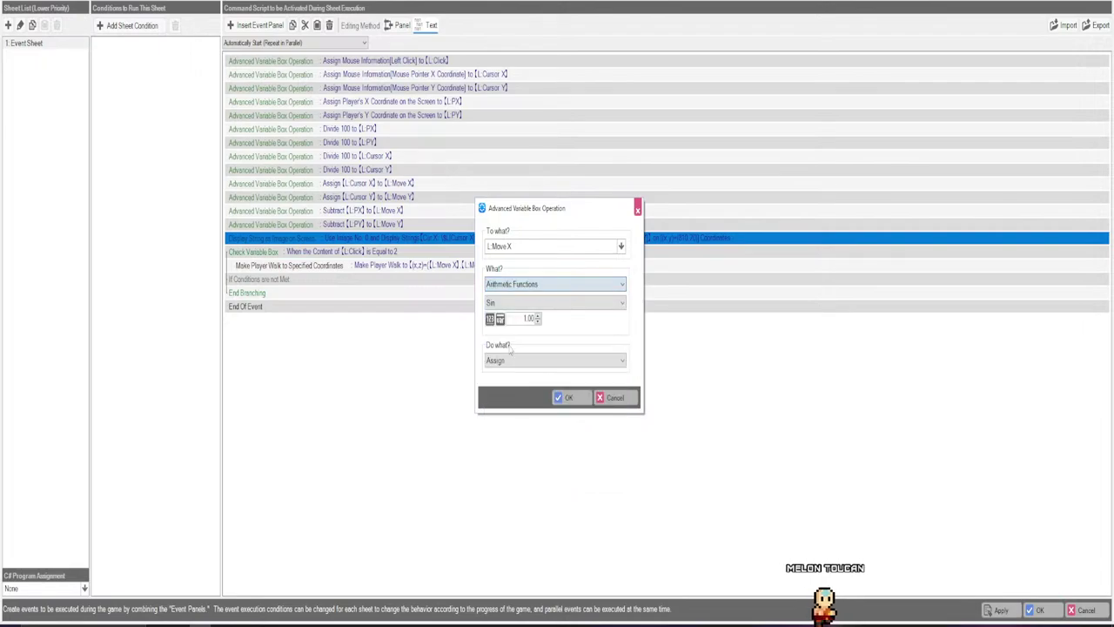
click(500, 303)
click(501, 343)
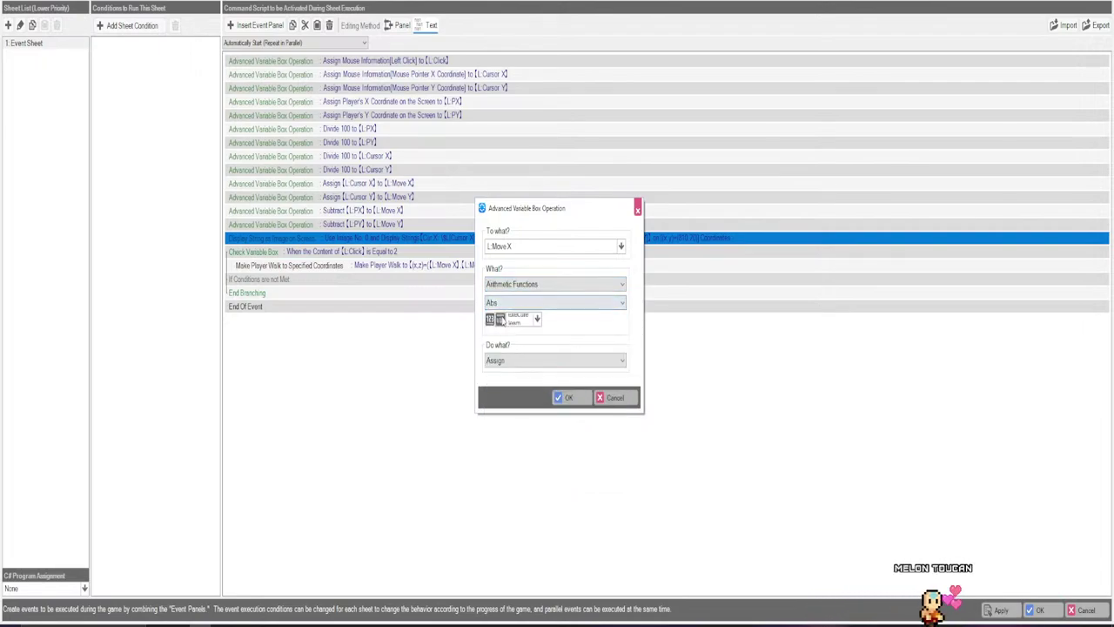
click(501, 320)
click(566, 358)
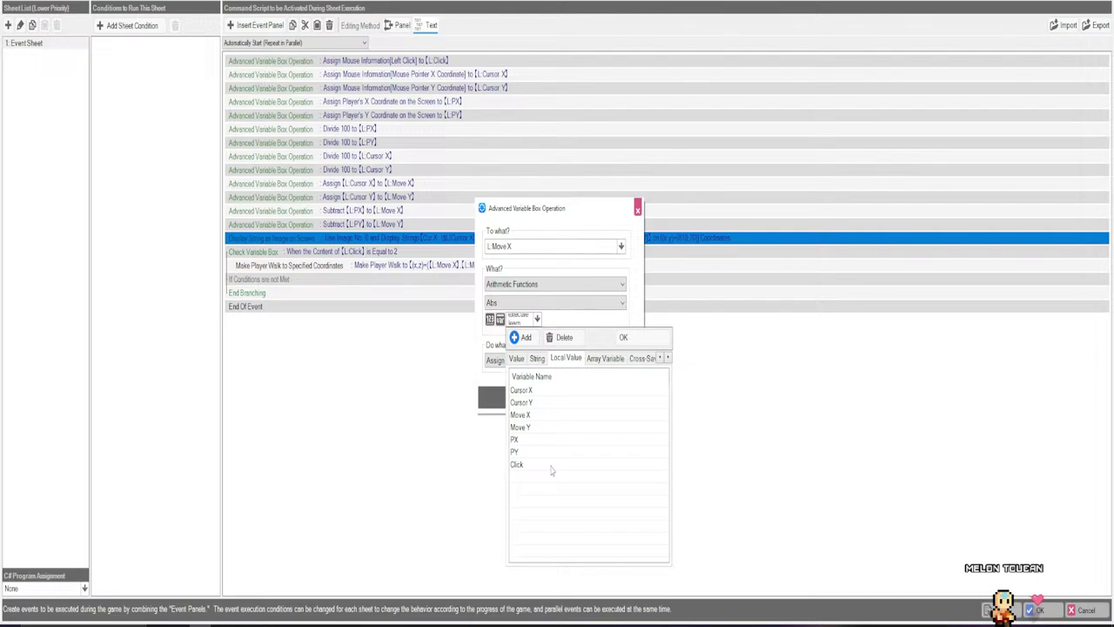
double_click(541, 415)
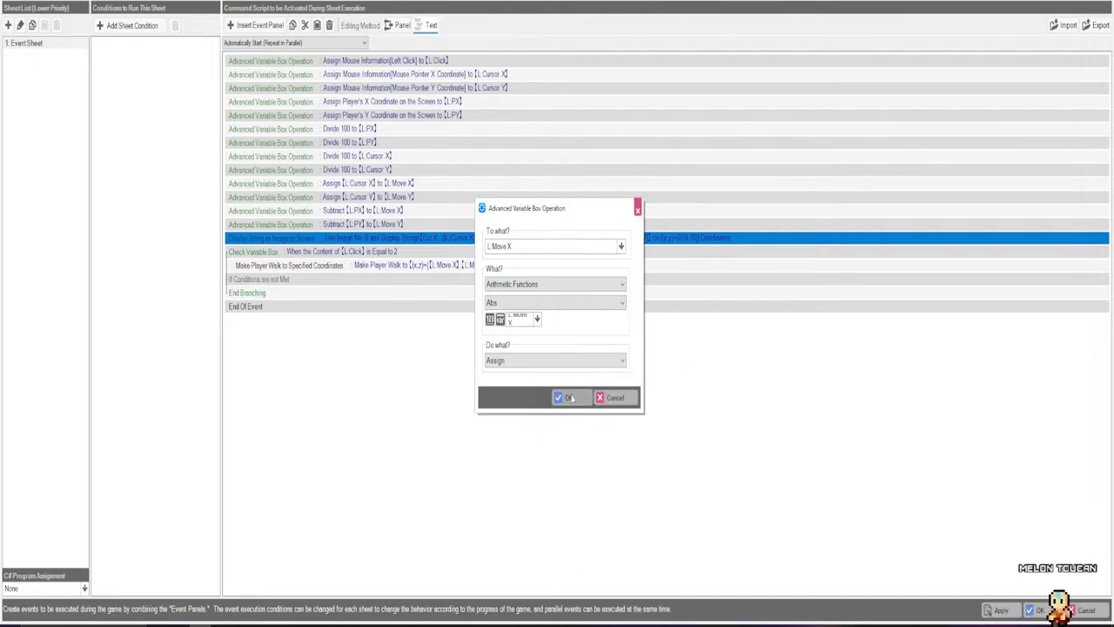
click(561, 396)
Duplicate the Abs operation for Move X directly above the Display String as Image on Screen command.
right_click(319, 239)
right_click(327, 252)
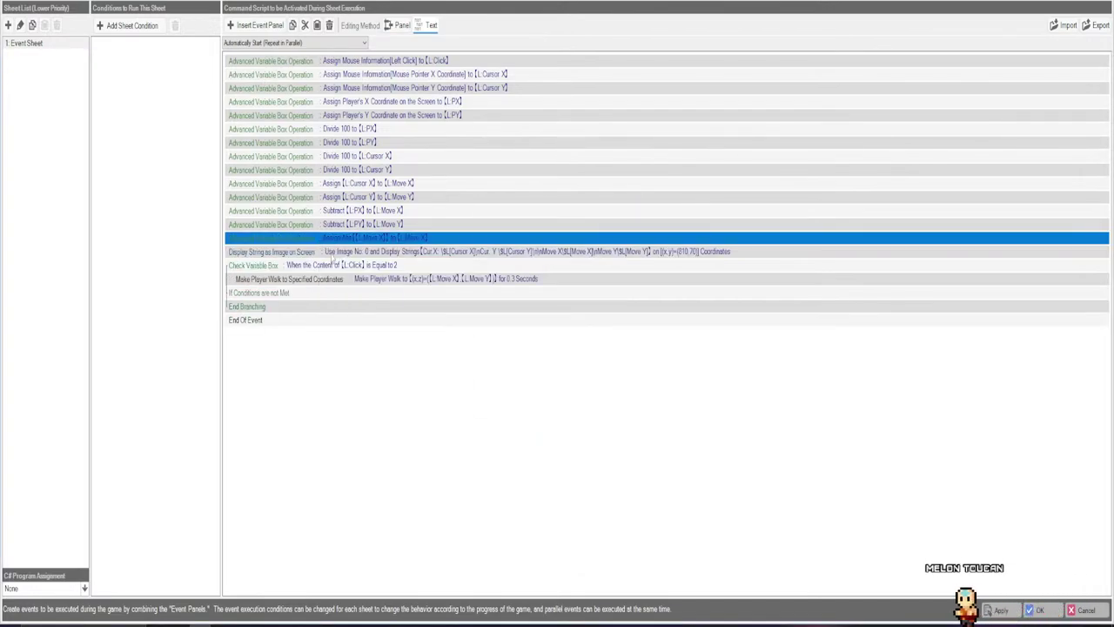
right_click(327, 251)
click(353, 285)
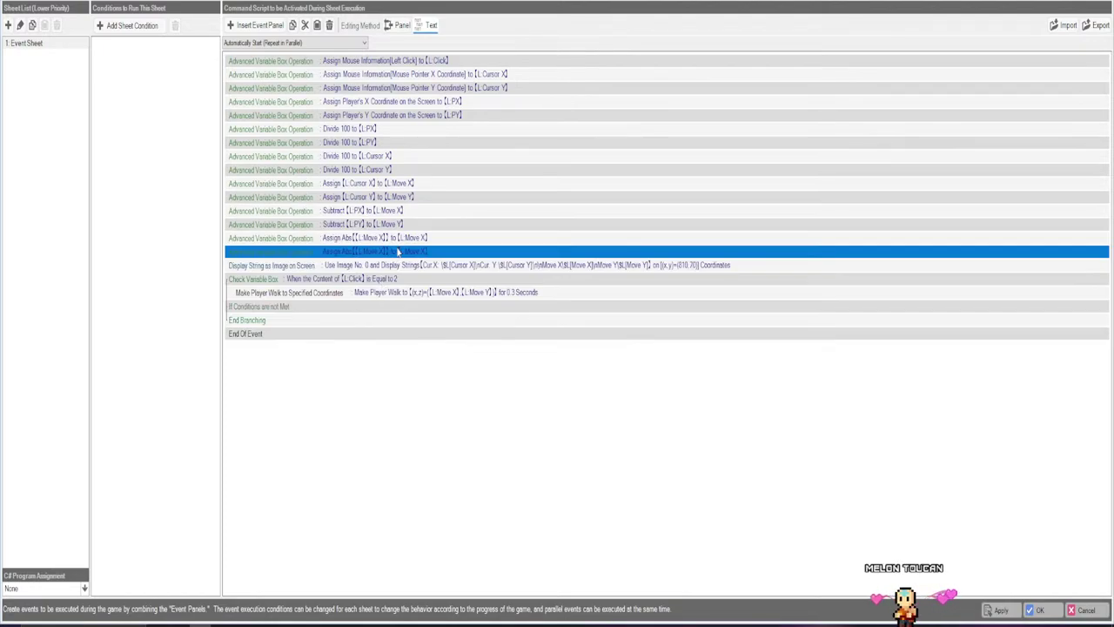
Change the duplicated operation to assign the Abs of local variable Move Y to Move Y, and save the event.
double_click(398, 252)
click(512, 248)
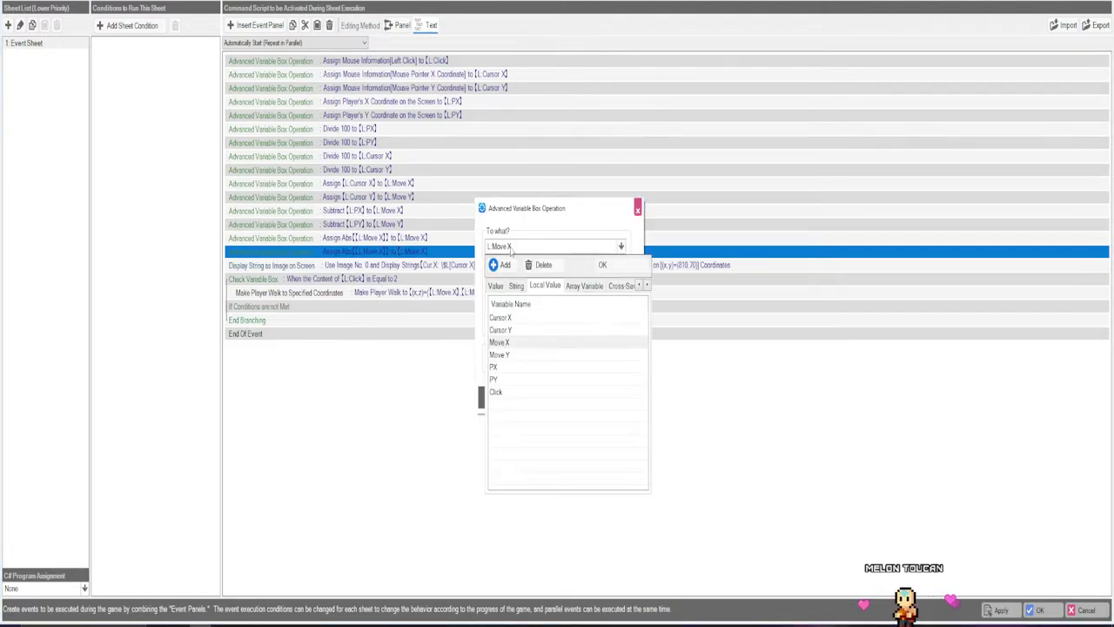
click(522, 355)
click(536, 320)
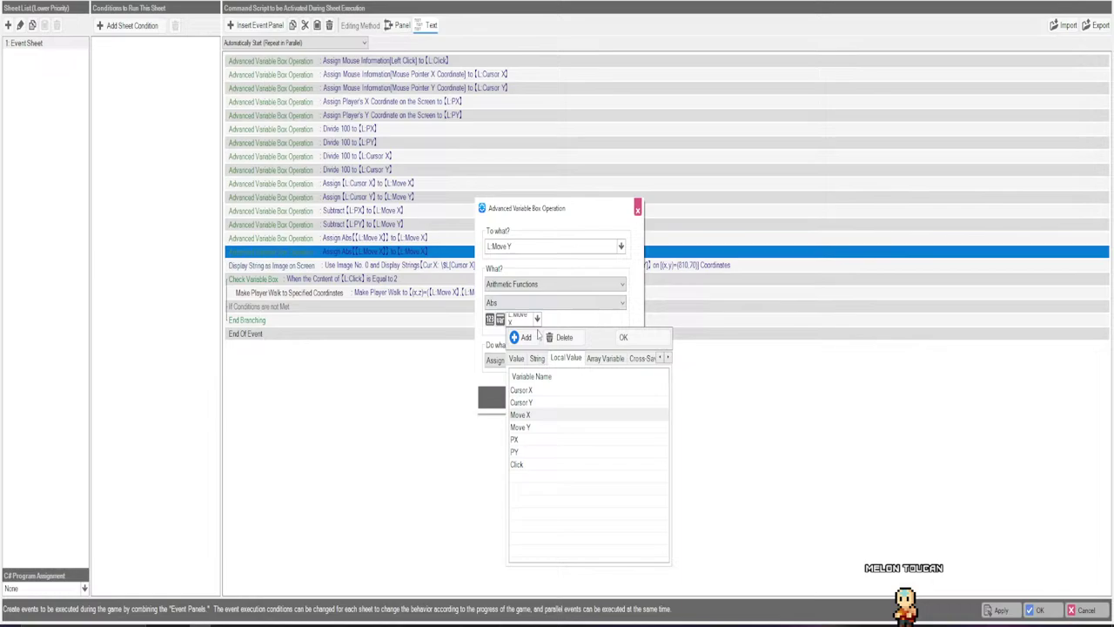
double_click(533, 427)
click(568, 397)
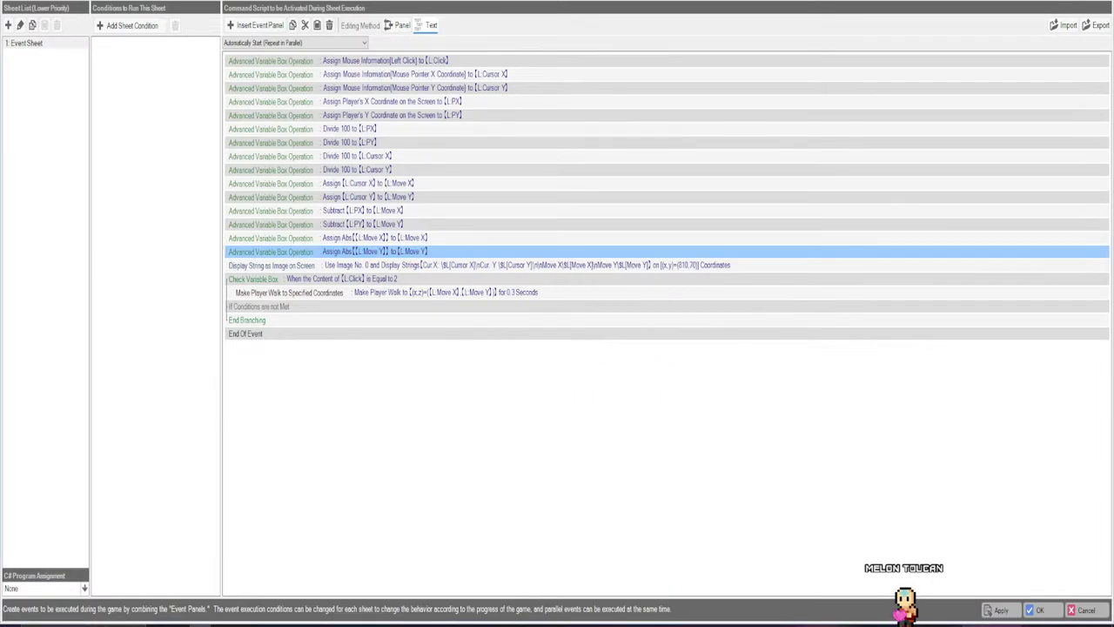
click(1039, 610)
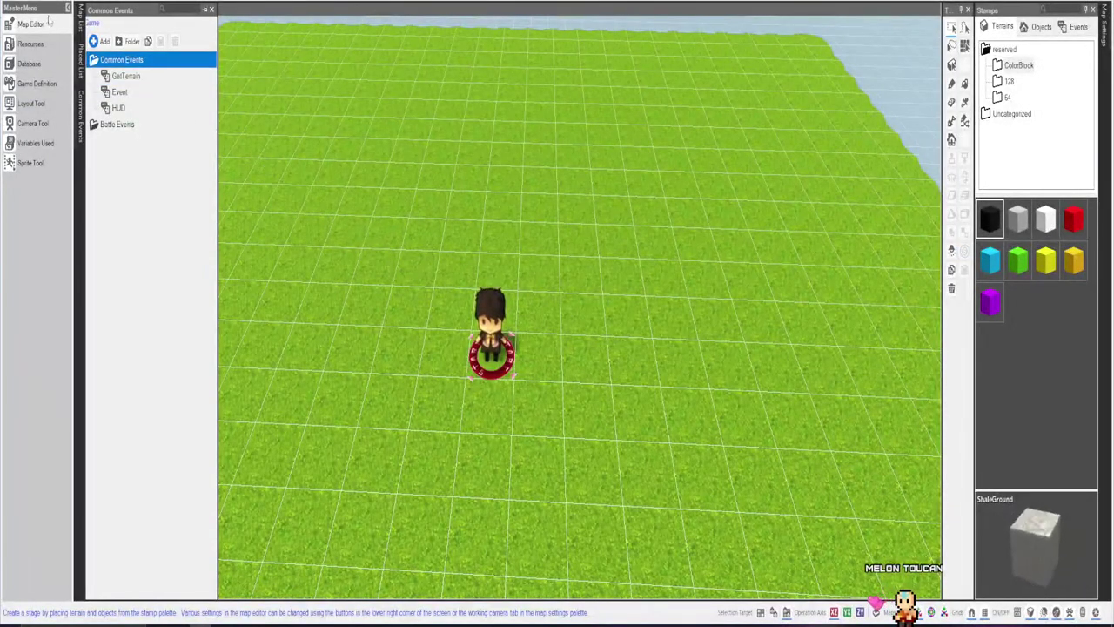
Test play the map, walking the player along the grass edges and moving the pointer around to check the Cursor and Move readouts.
click(871, 607)
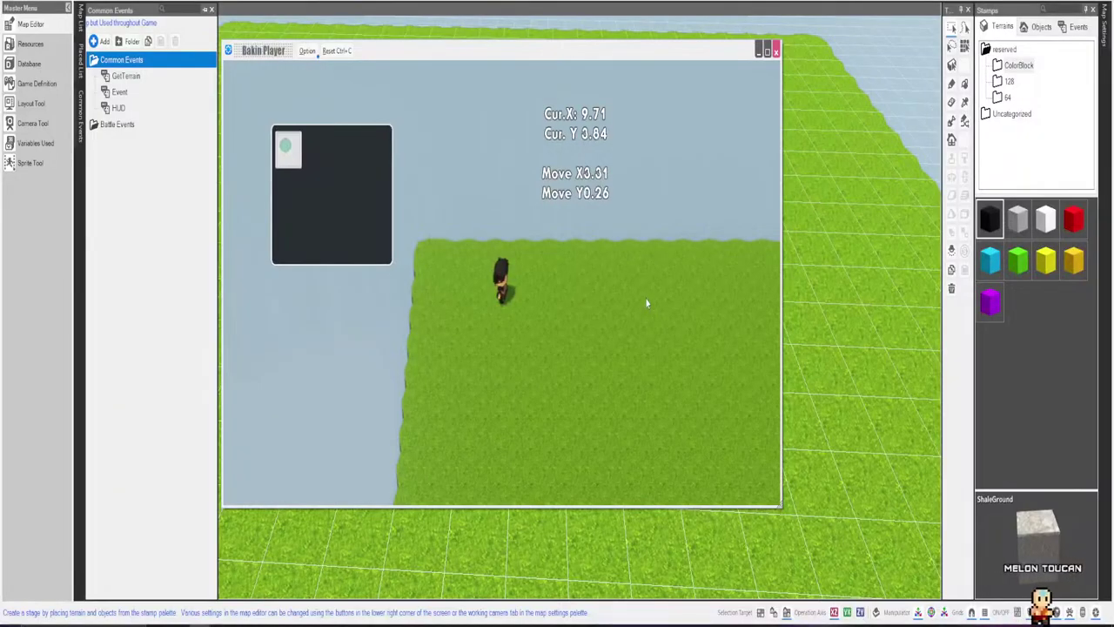
key(Up)
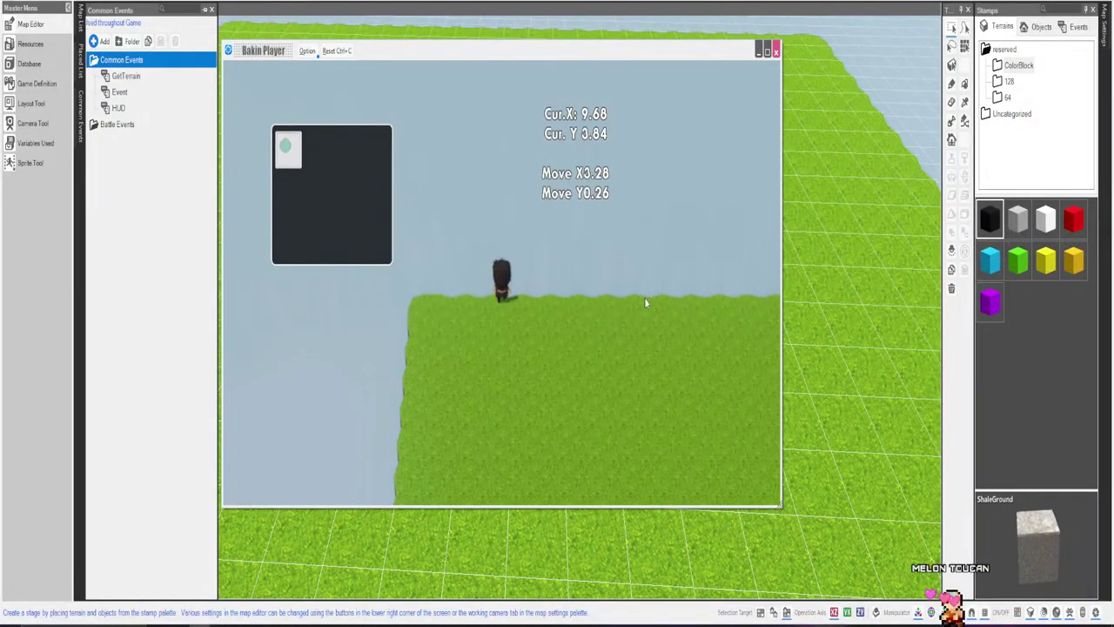
key(Down)
key(Left)
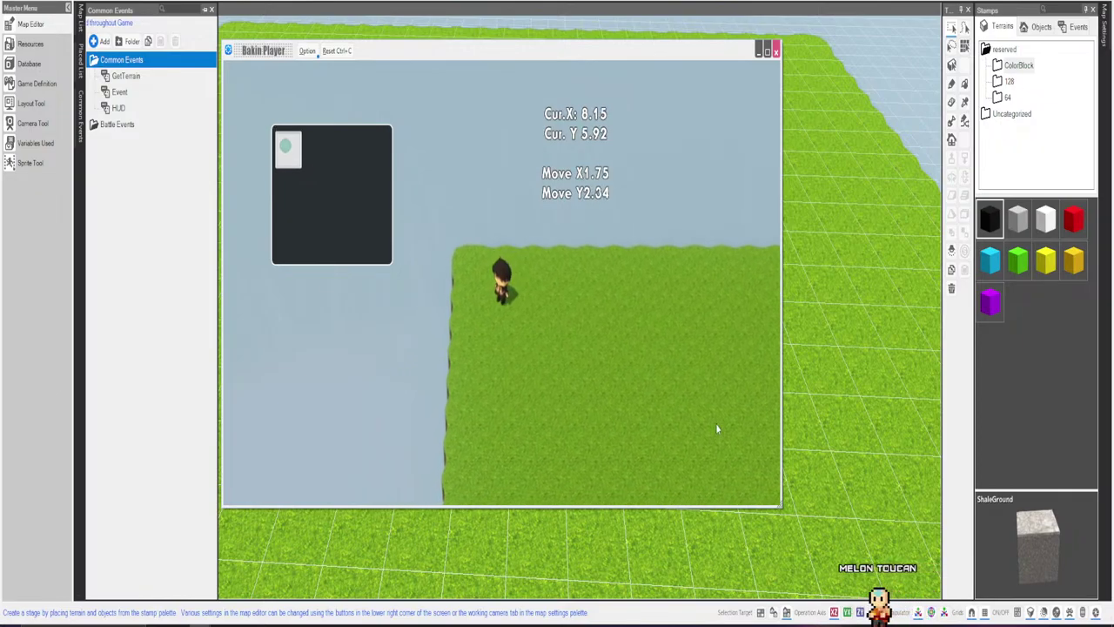
key(Left)
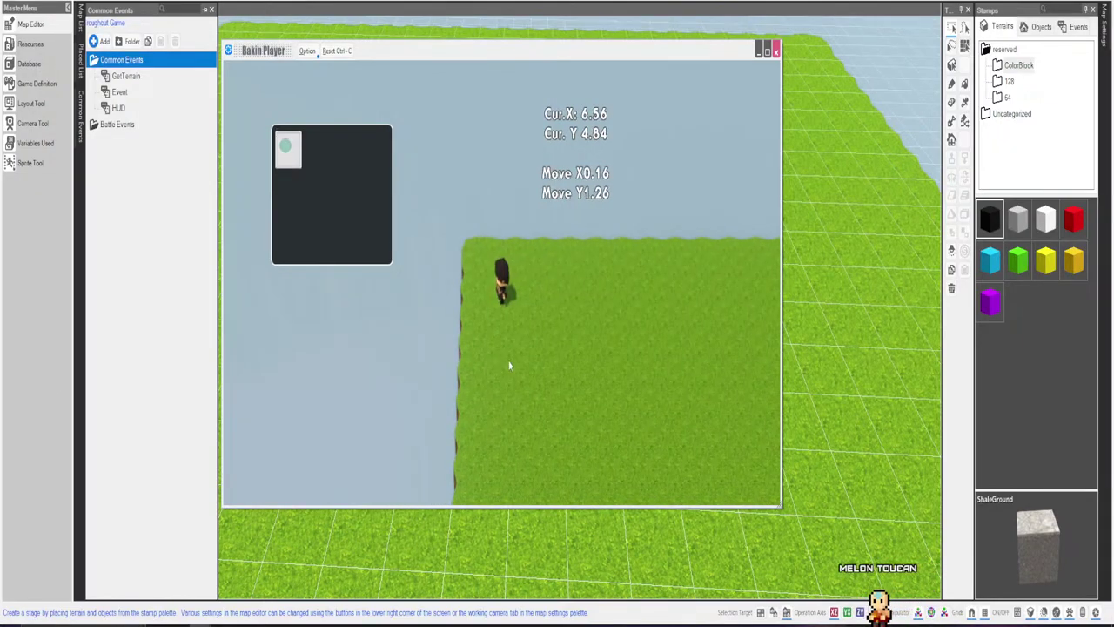
key(Up)
key(Down)
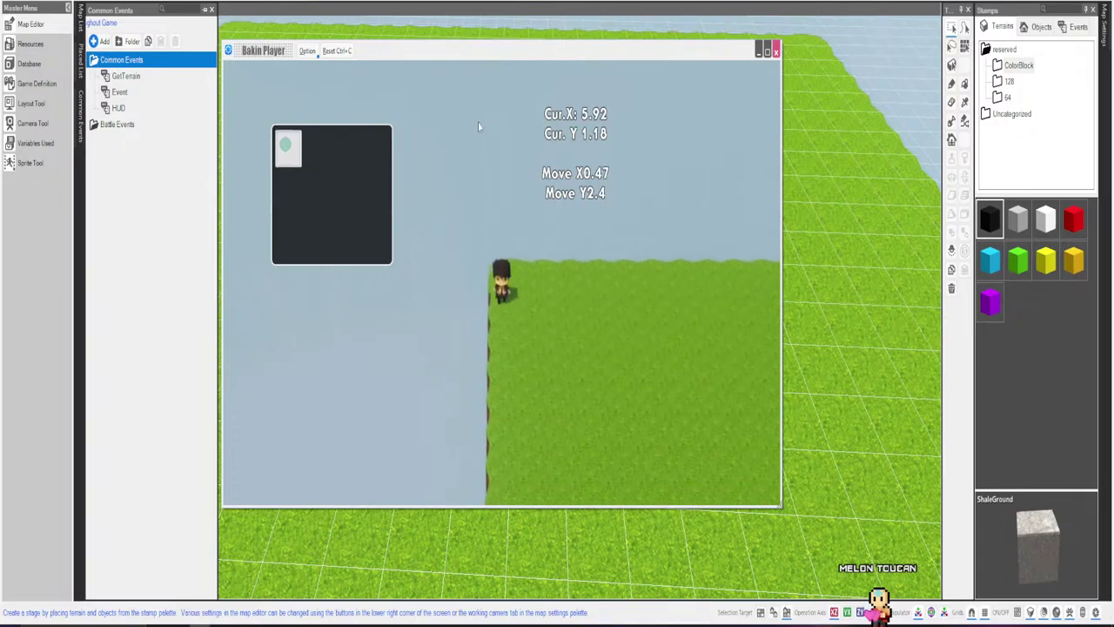
key(Up)
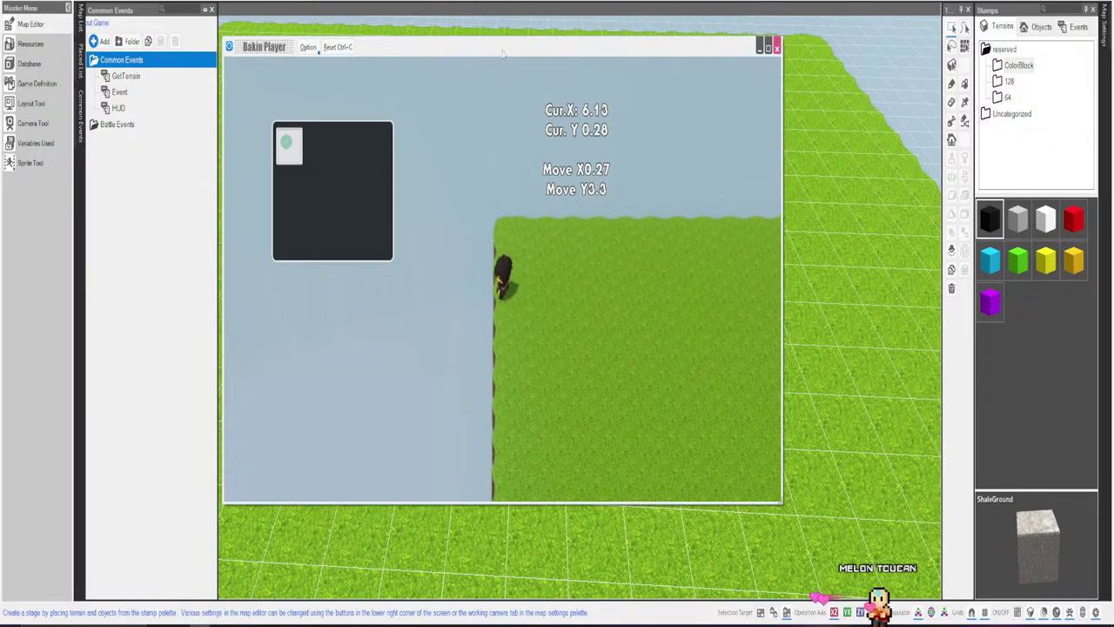
Continue the test play in full screen, walking the player around to check the readouts, close it, and save the project.
key(alt+Return)
key(Down)
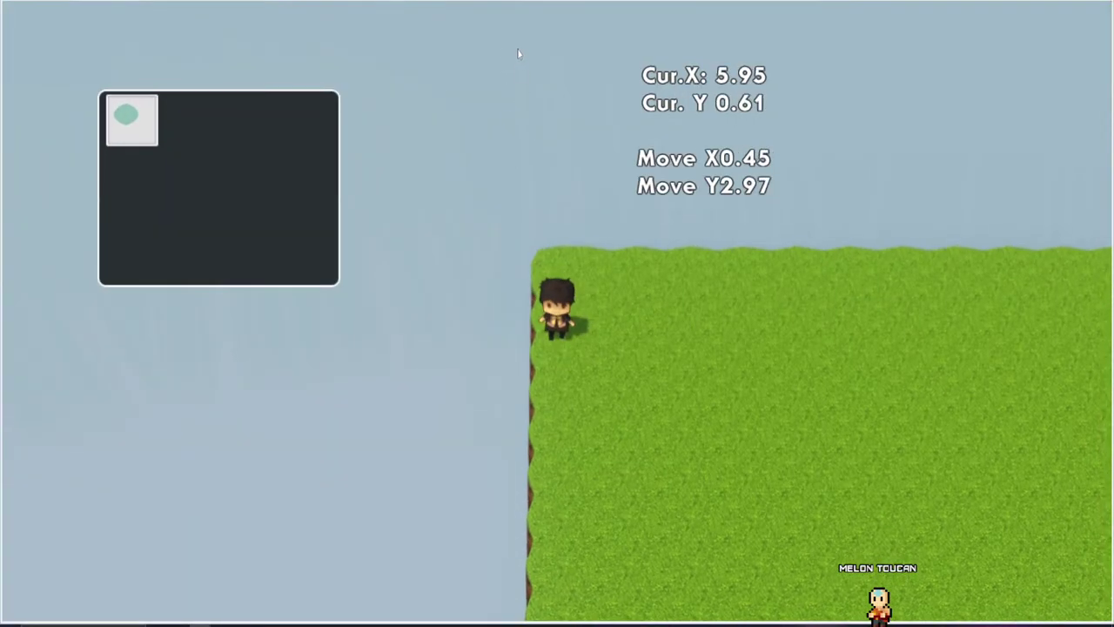
key(Up)
key(Right)
key(Down)
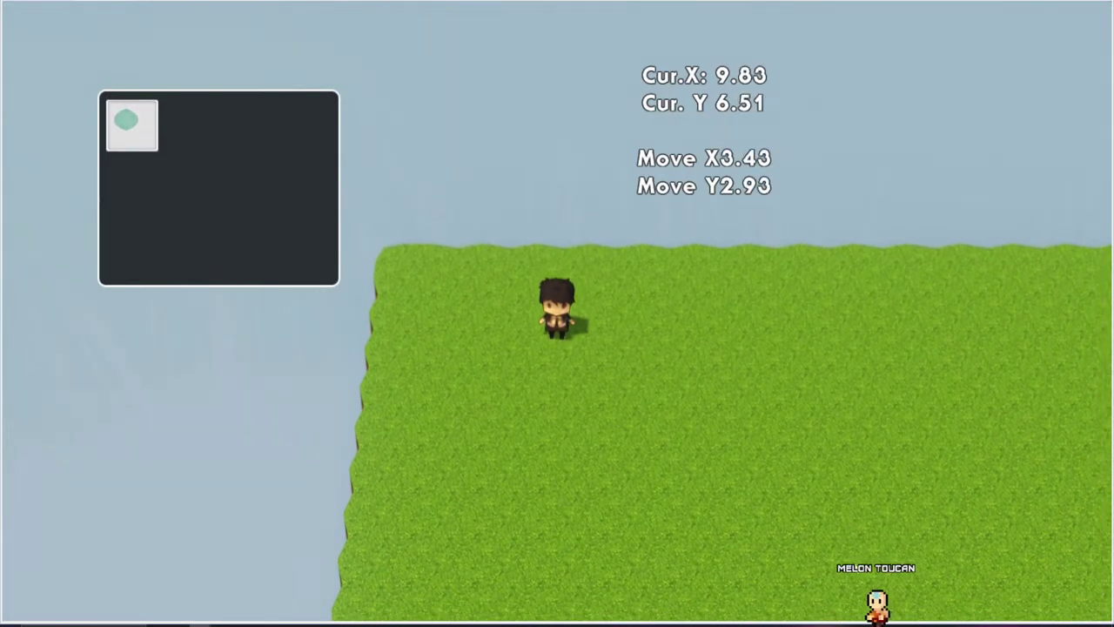
key(Right)
key(Up)
key(Left)
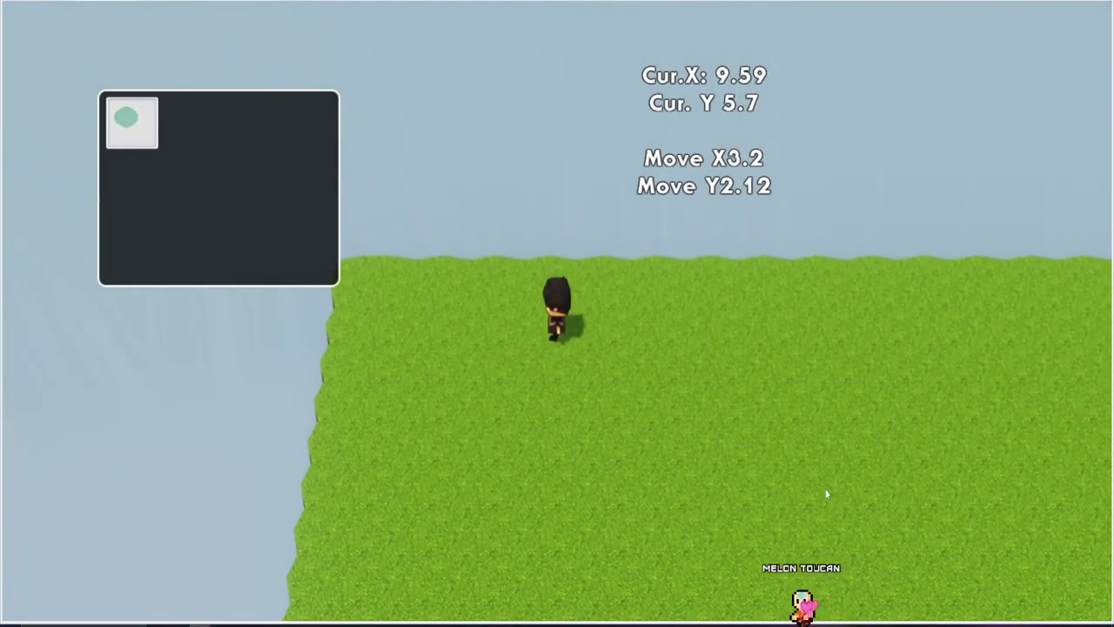
key(Right)
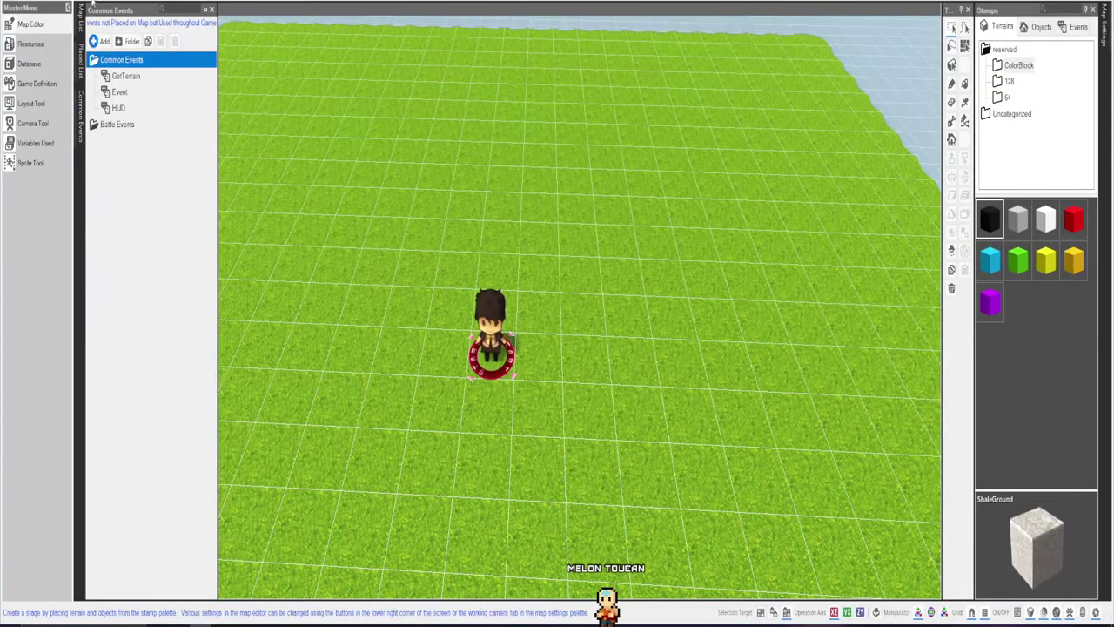
key(ctrl+s)
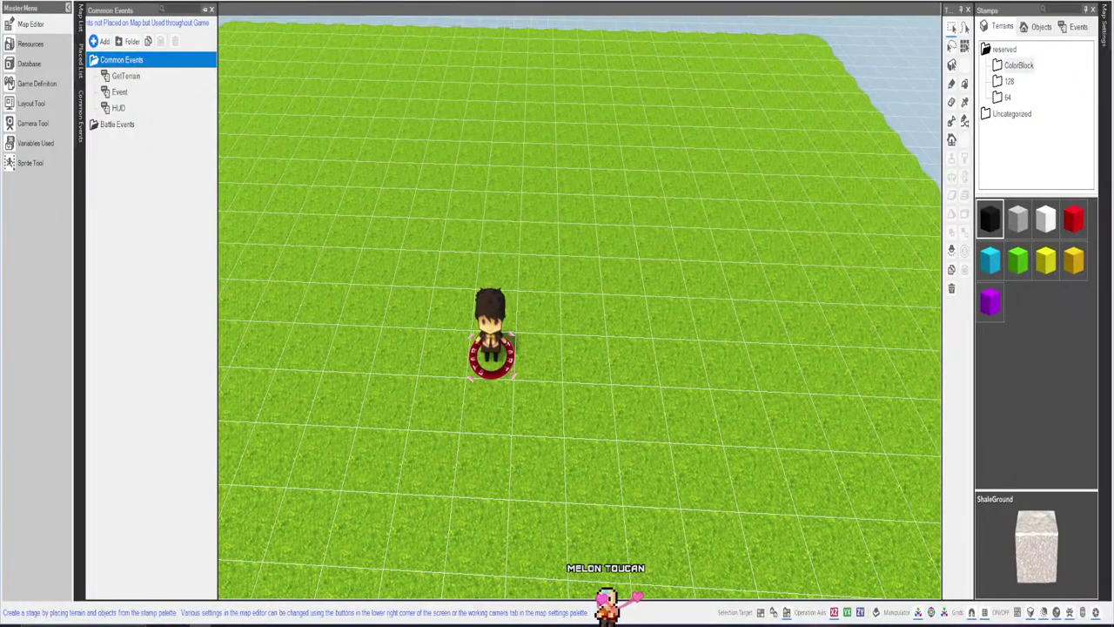